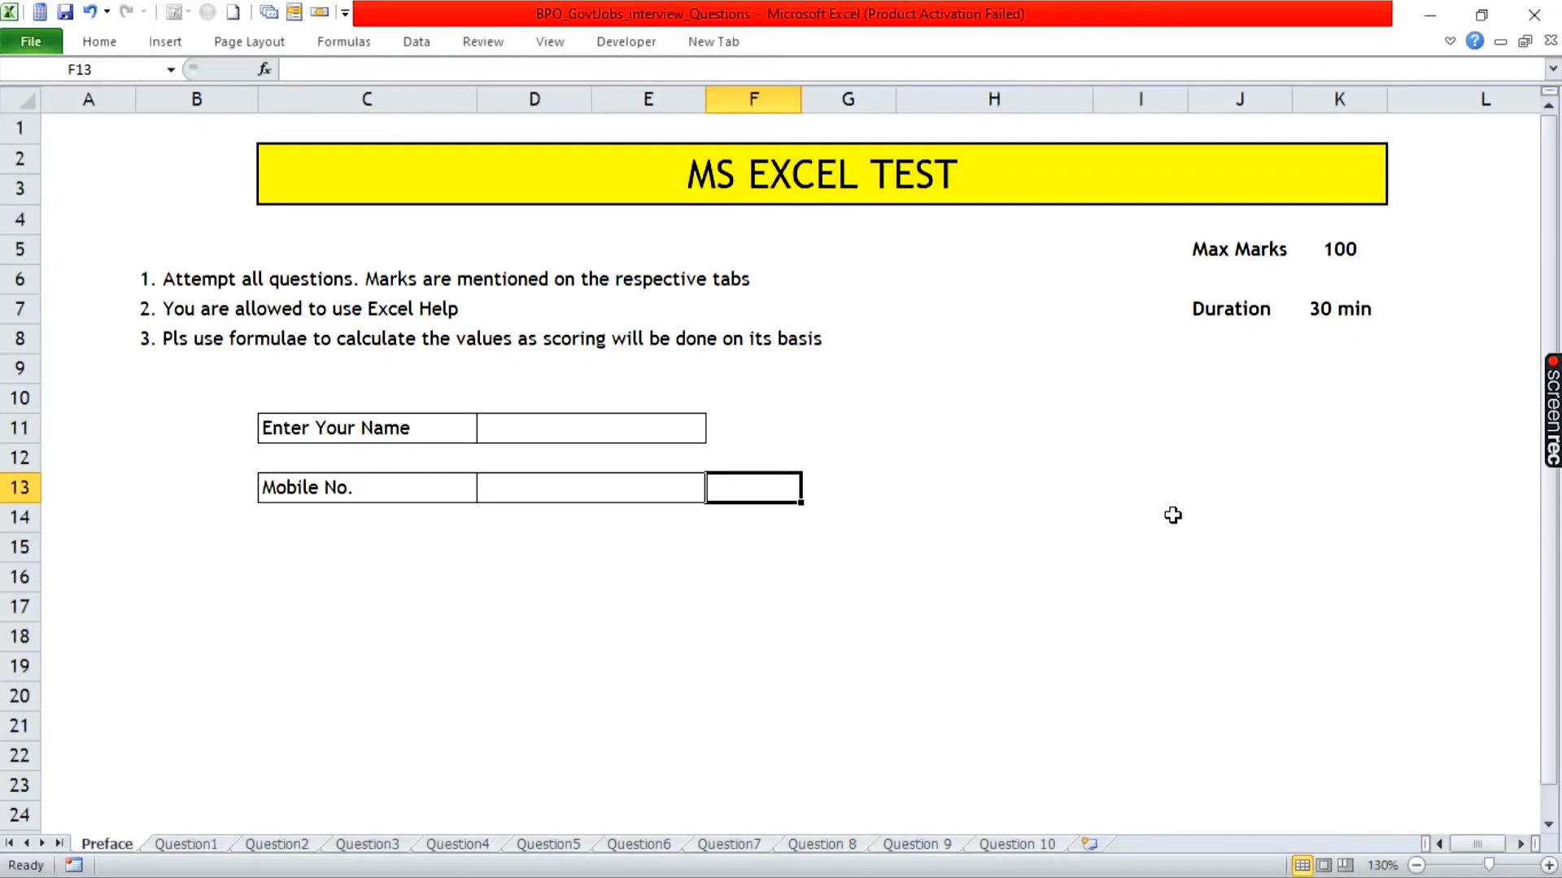
- Open the Question1 sheet, review the candy and fruit-vegetable calorie tables, and select answer cell F13
key("ctrl+Page_Down")
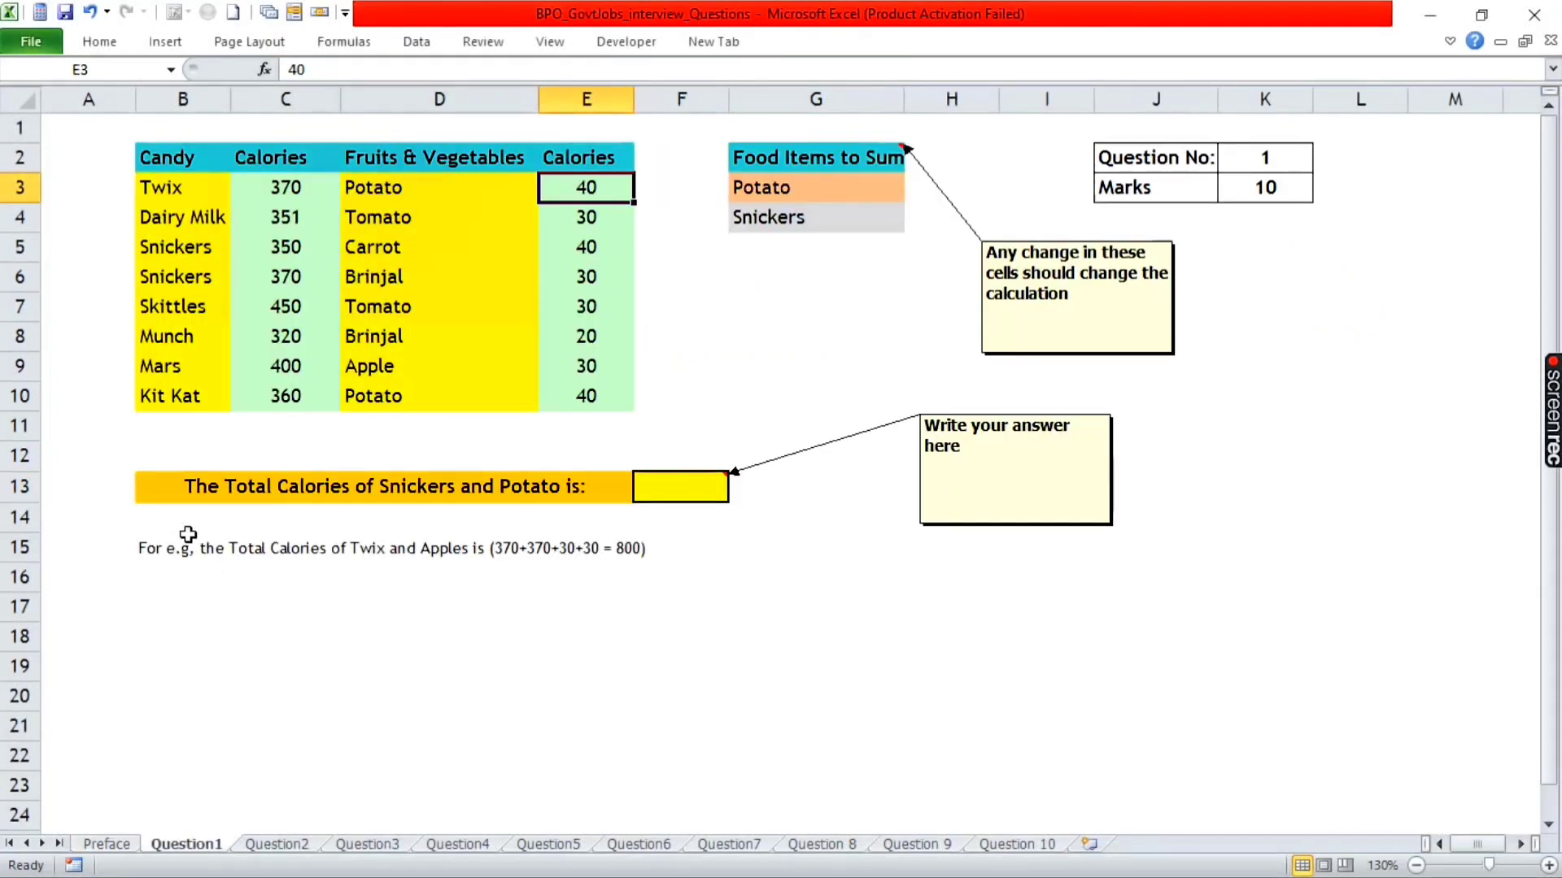
left_click(247, 497)
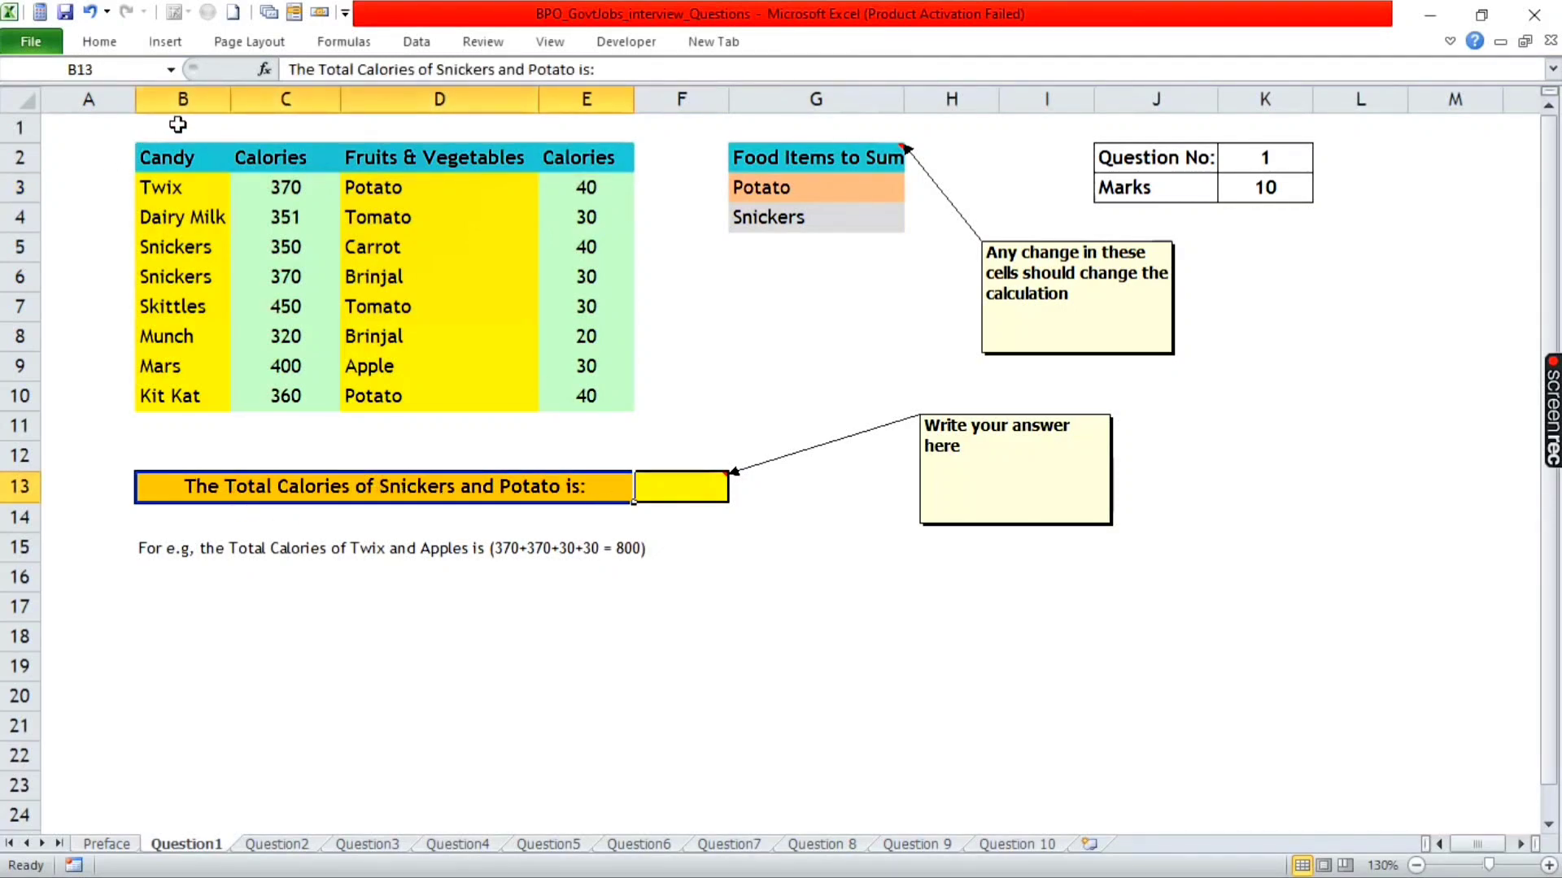
left_click_drag(183, 98, 258, 91)
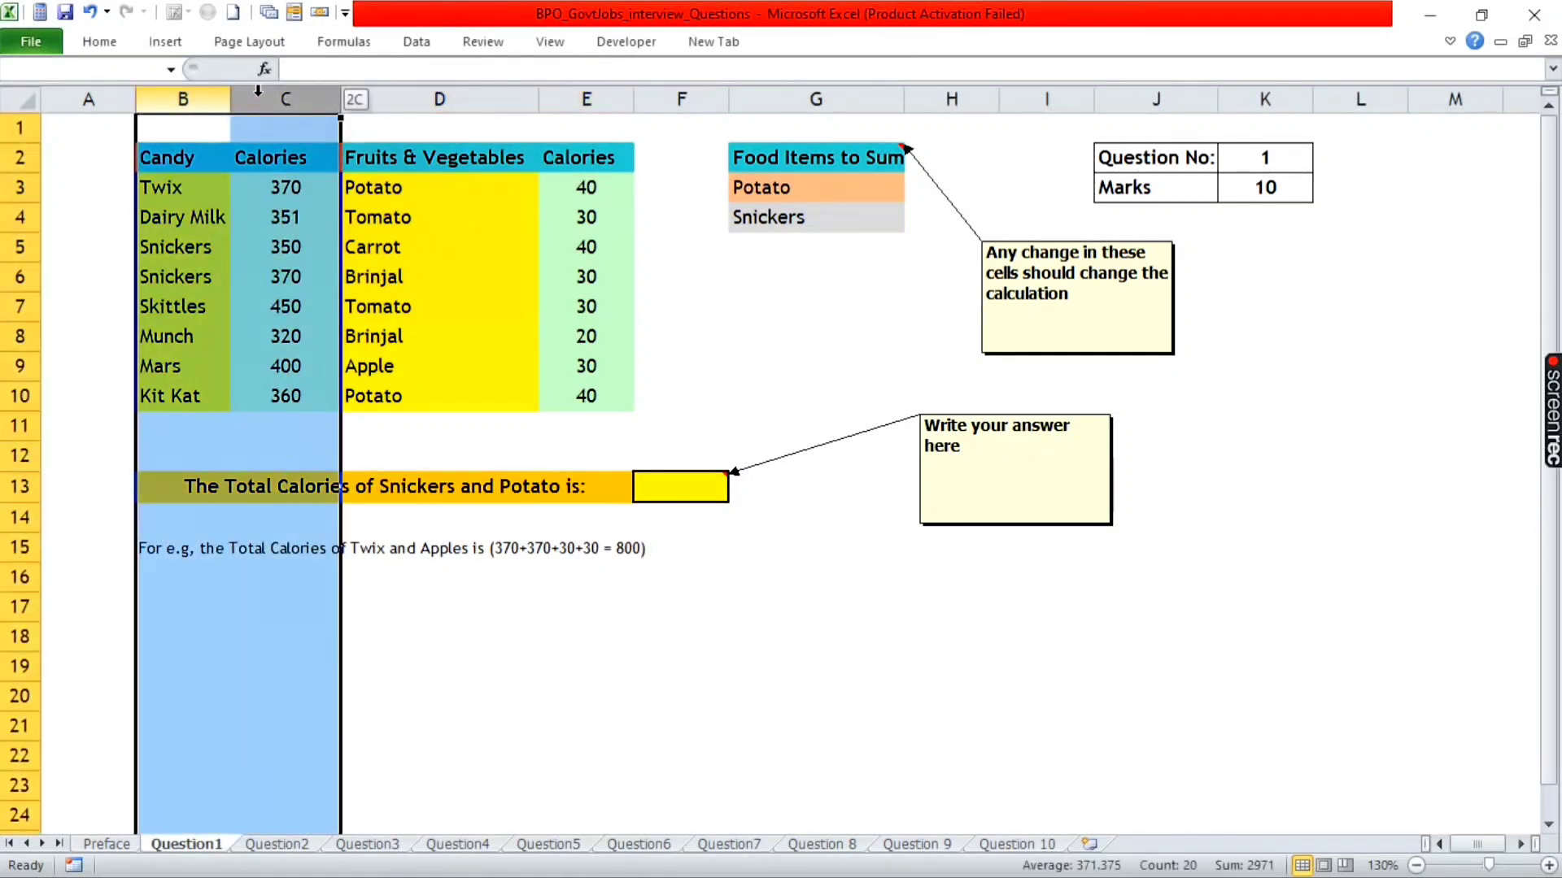
left_click_drag(439, 98, 651, 147)
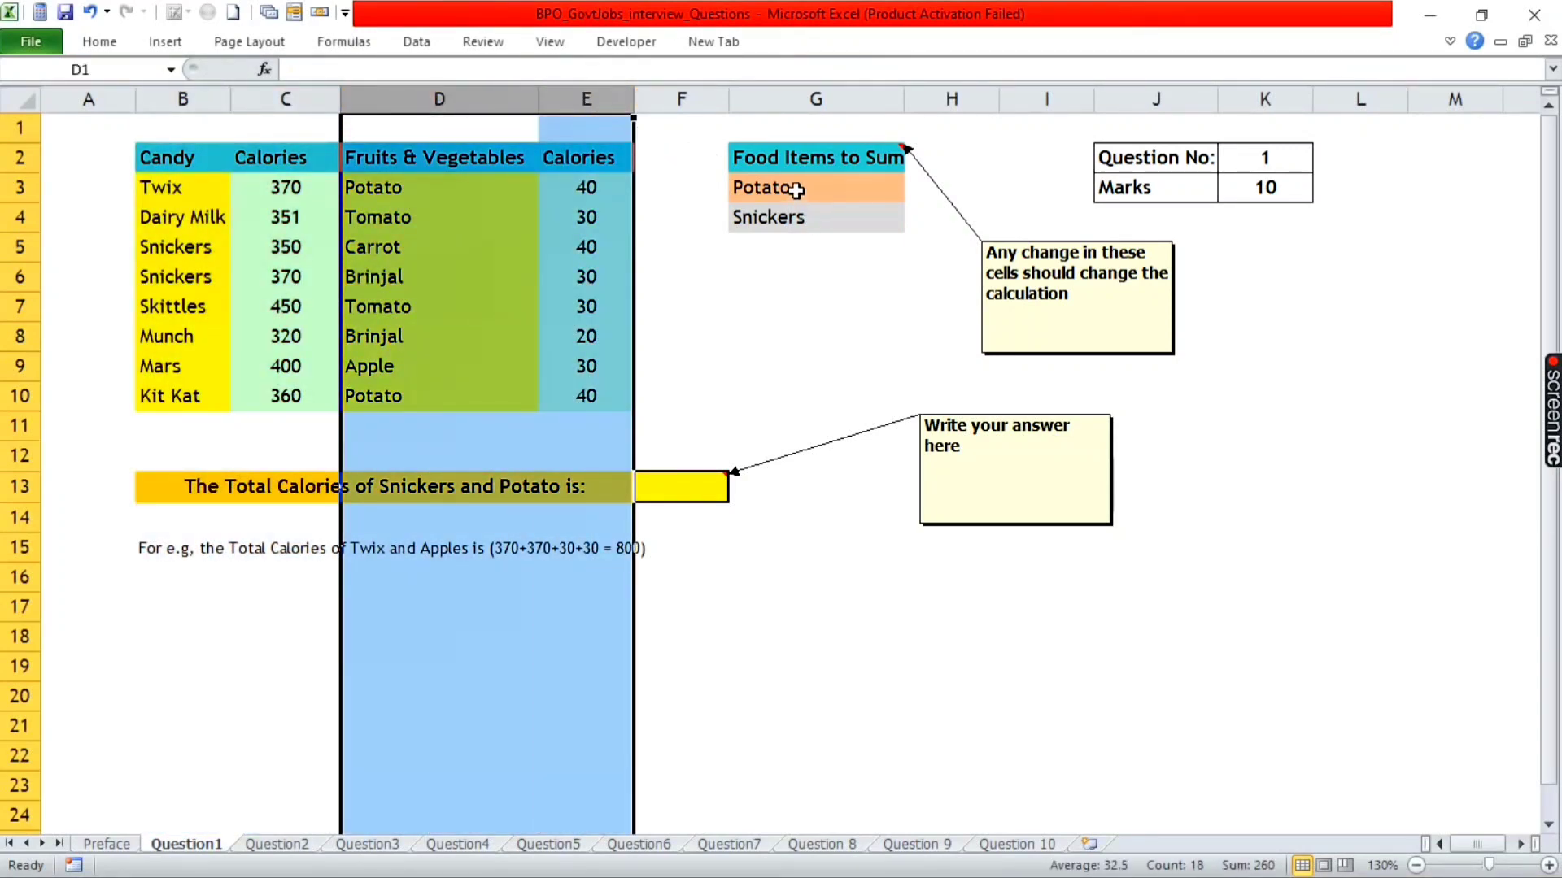
left_click_drag(795, 188, 797, 216)
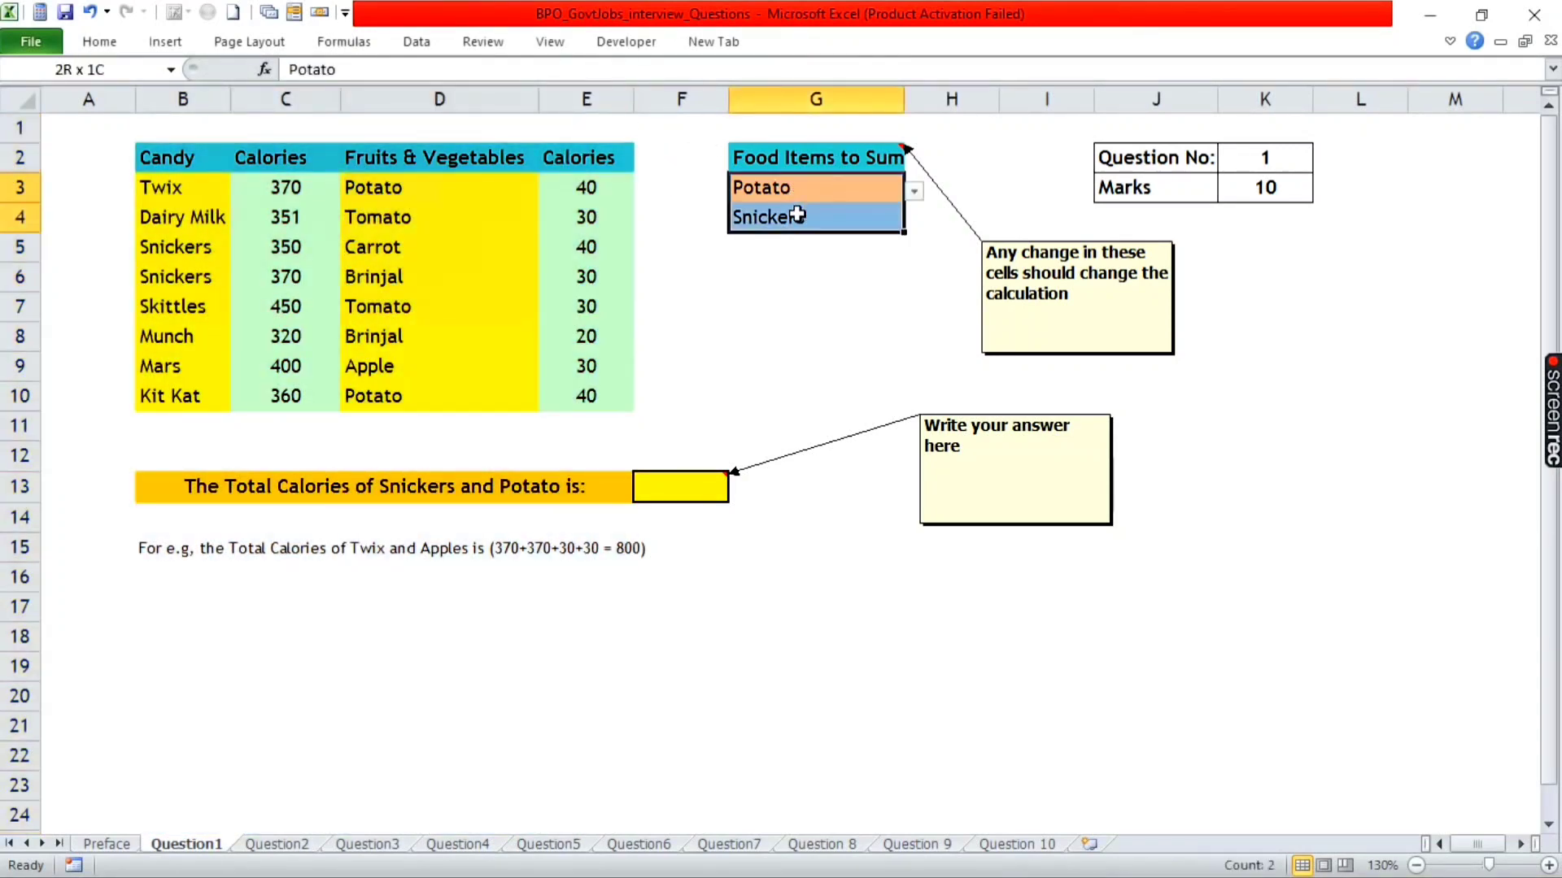
left_click(191, 99)
left_click(418, 113)
mouse_move(680, 486)
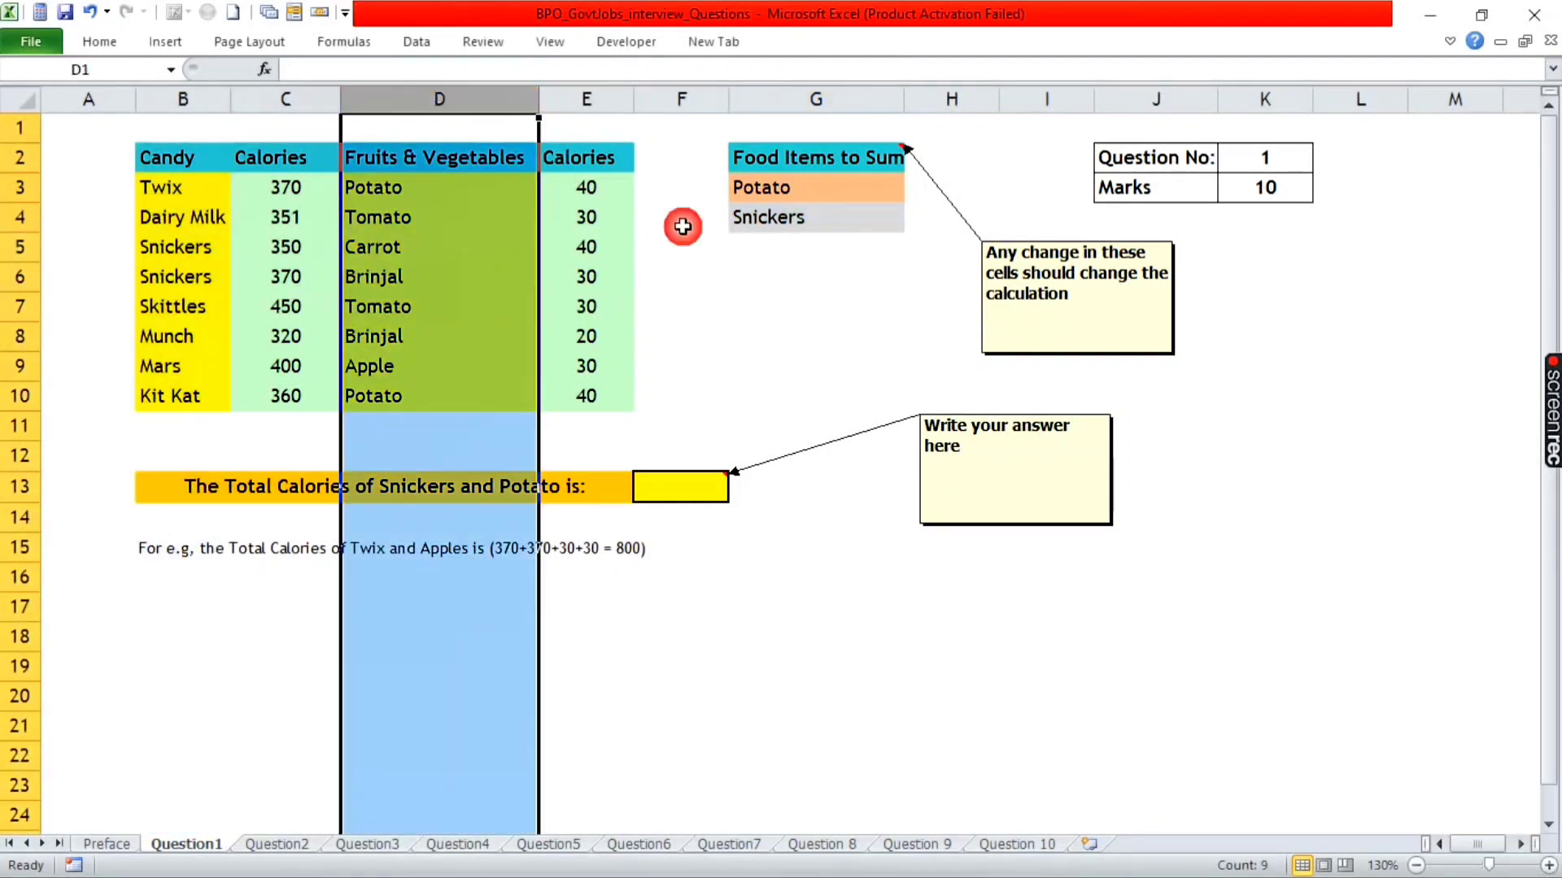
left_click(699, 501)
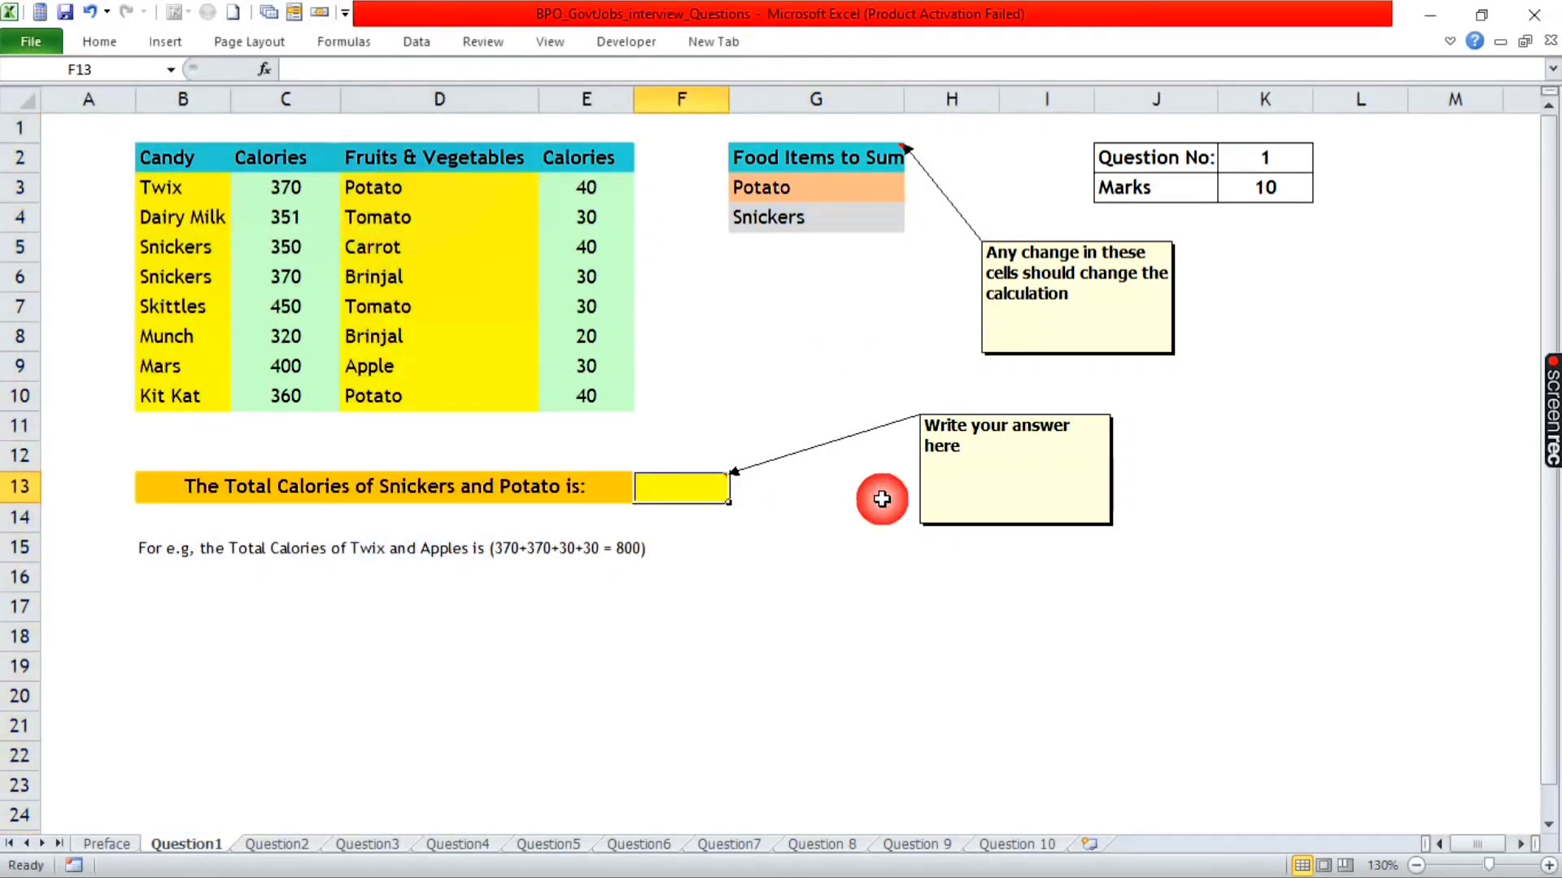
- Begin F13 with =SUMIFS(C3:C10,B3:B10,G4)+ to add the Snickers candy calories
type("=S")
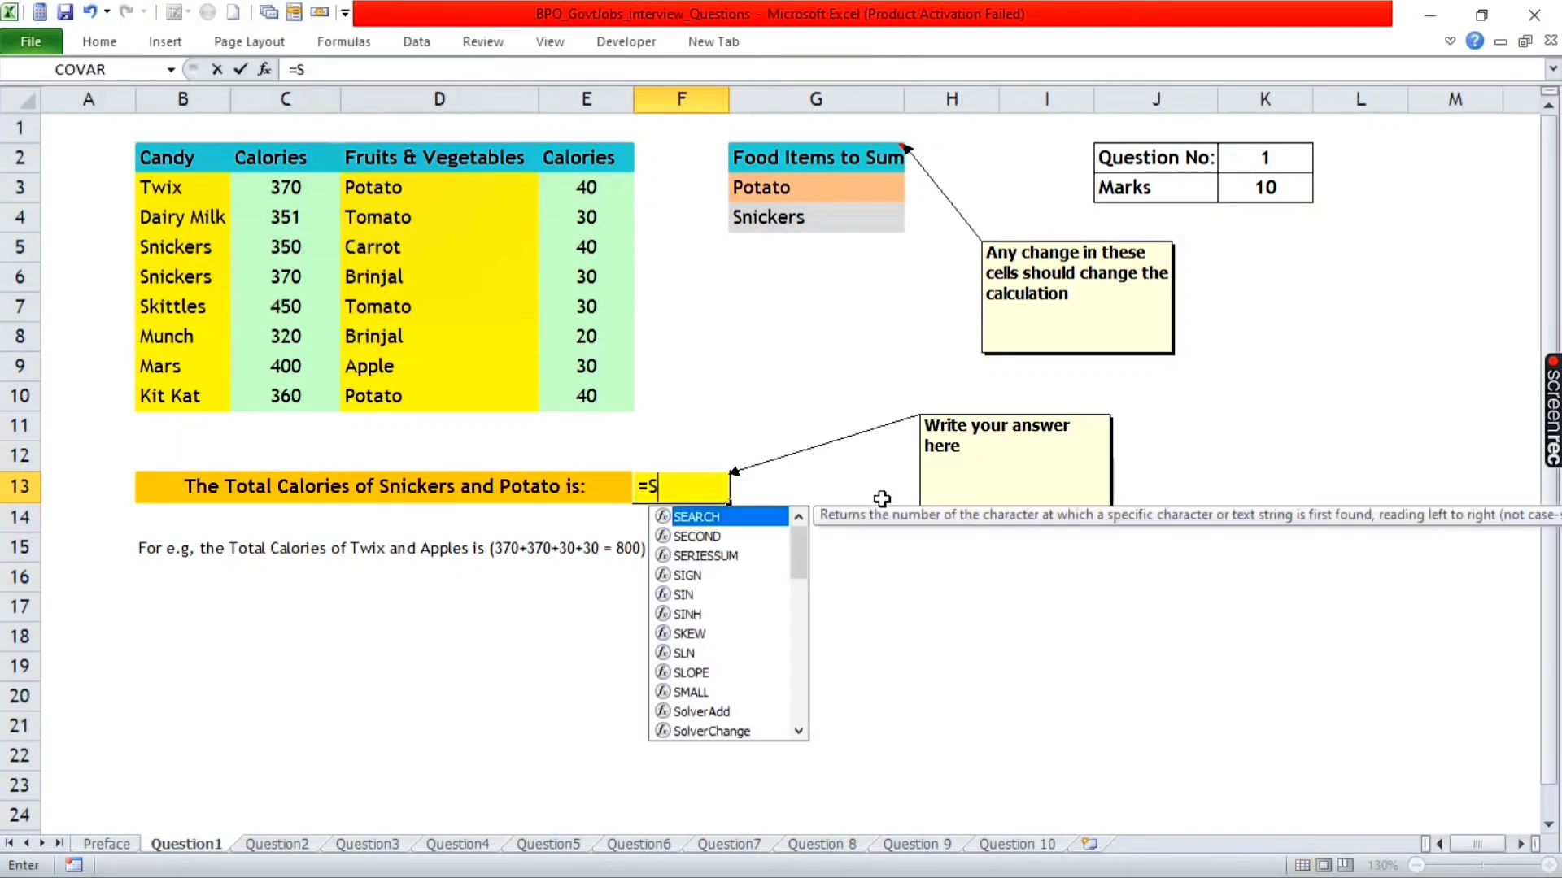
type("um")
key("Down")
key("Down")
key("Tab")
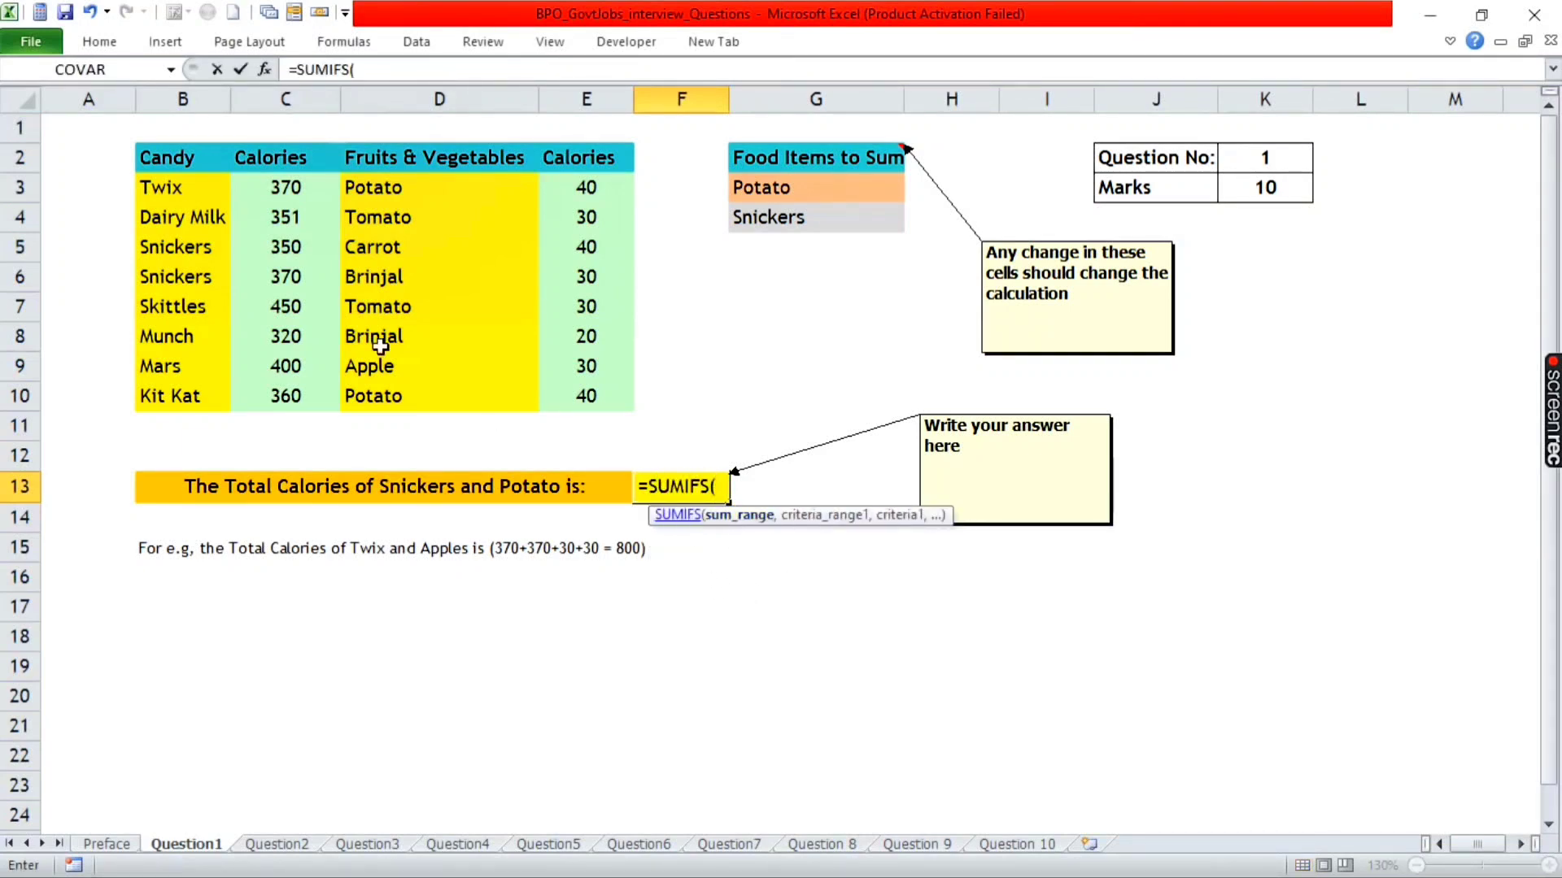
left_click_drag(290, 188, 292, 396)
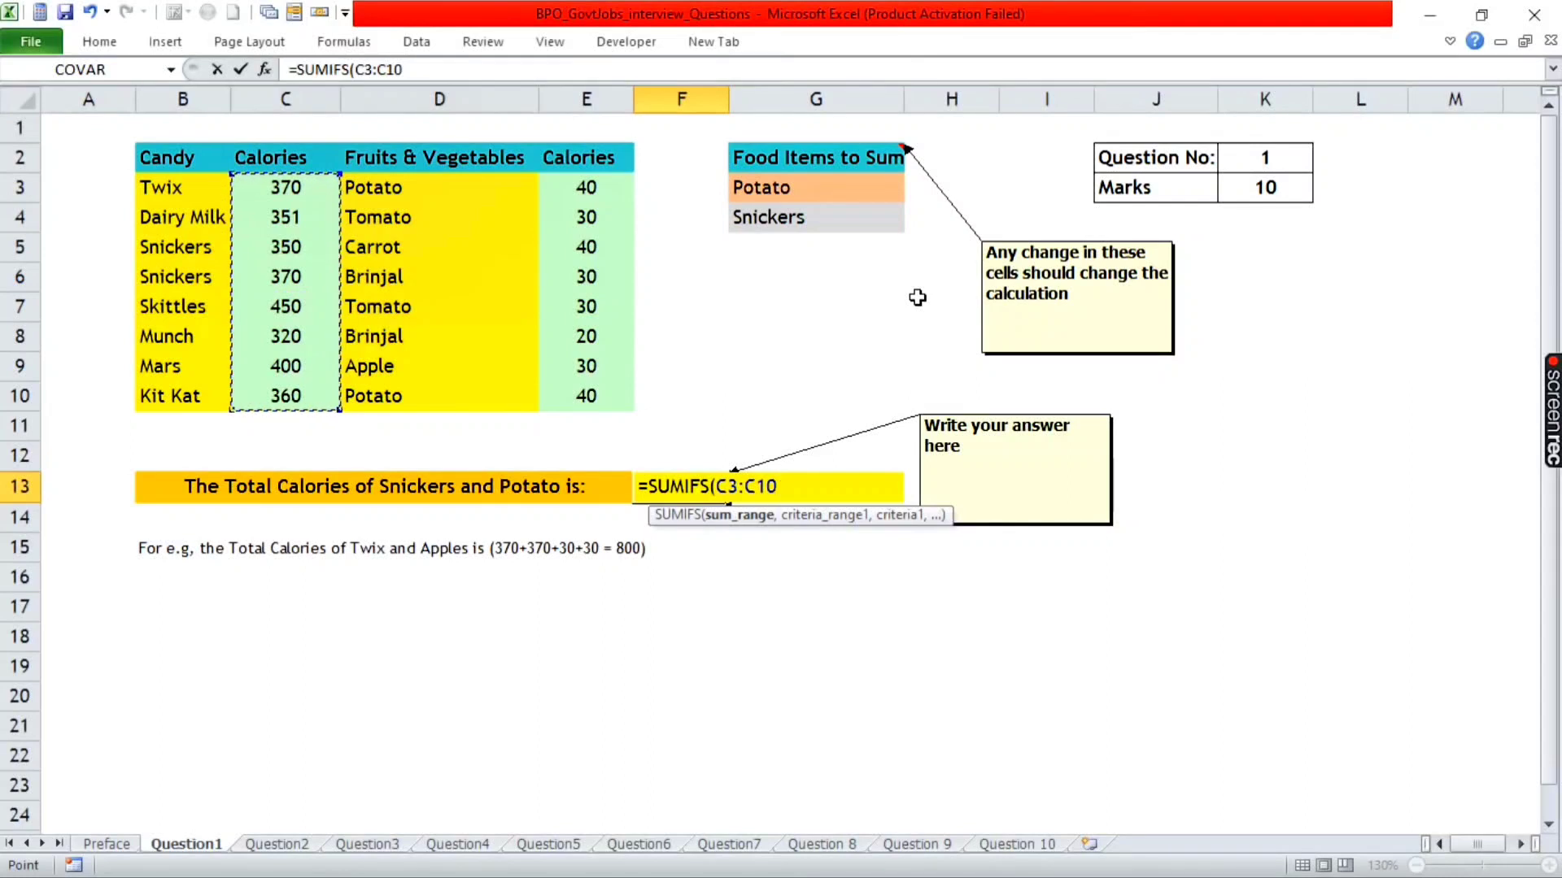
type(",")
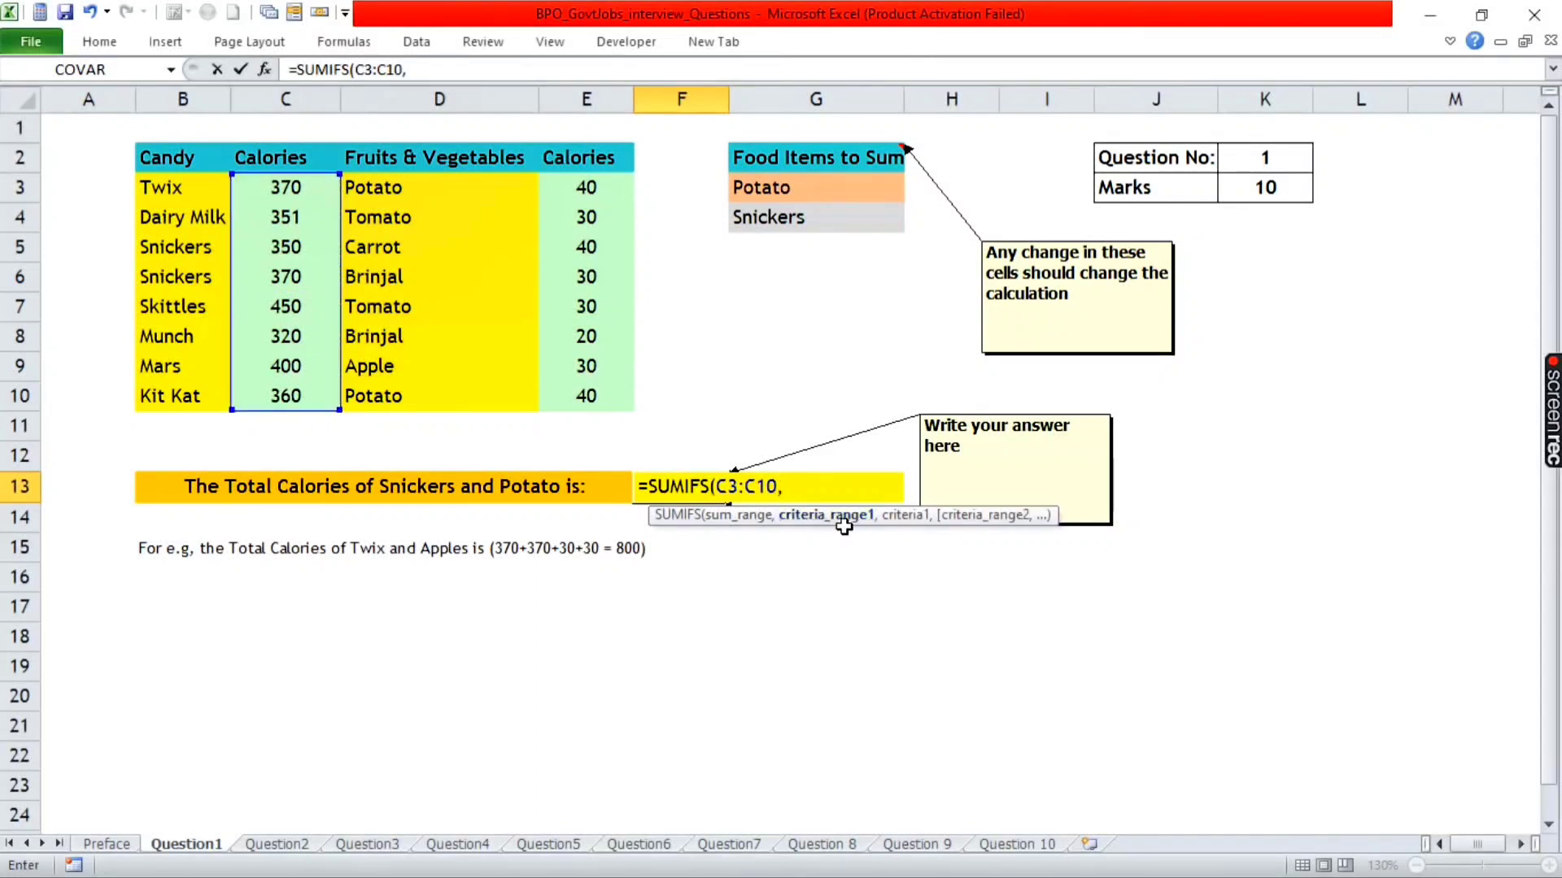
left_click_drag(175, 190, 174, 397)
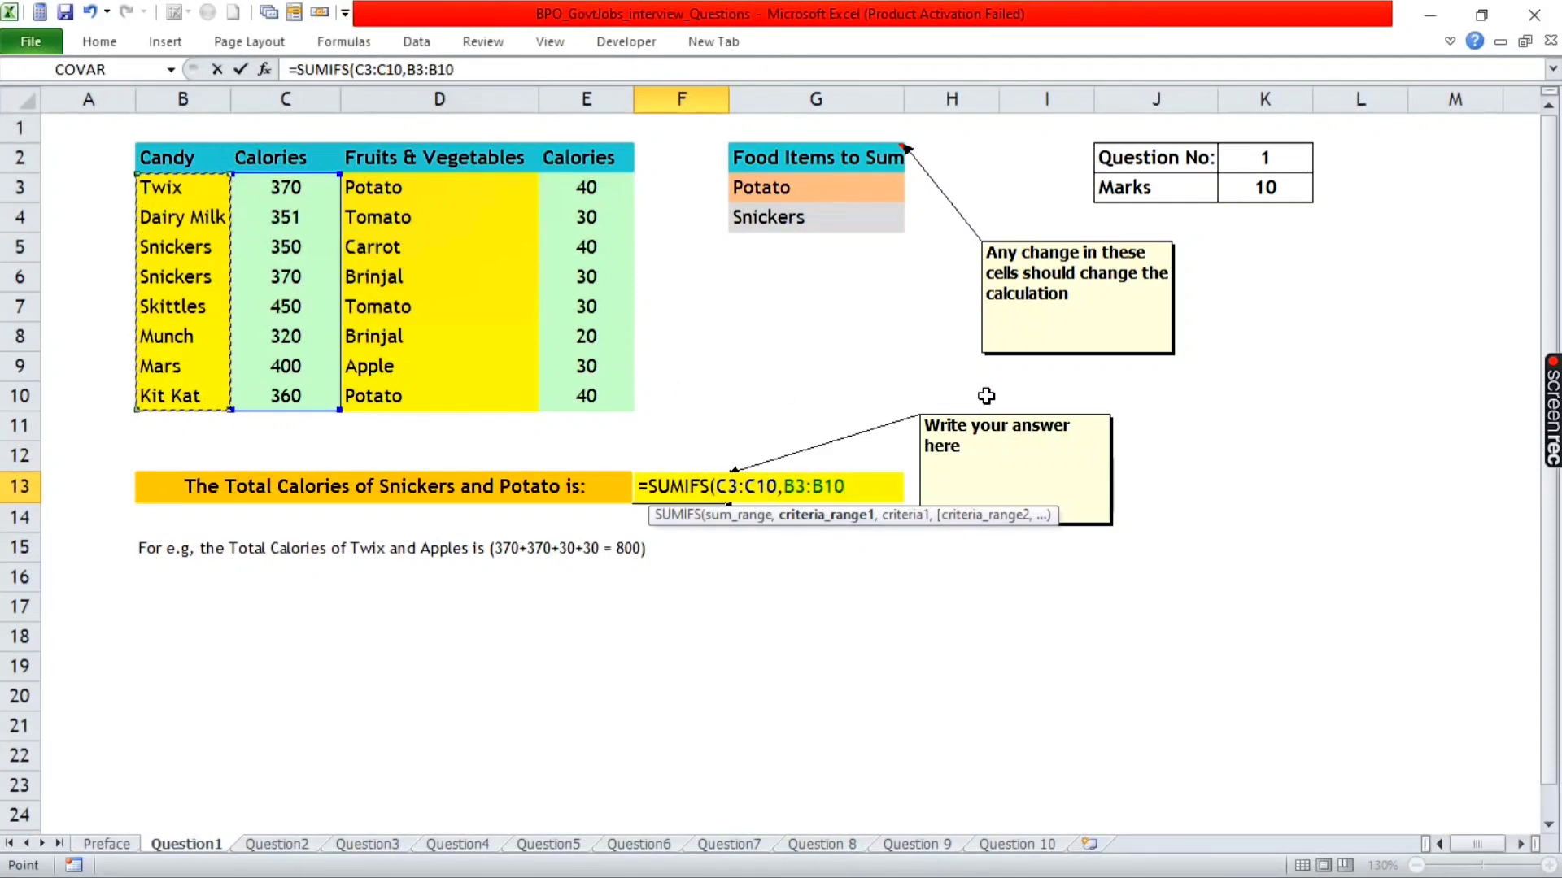
type(",")
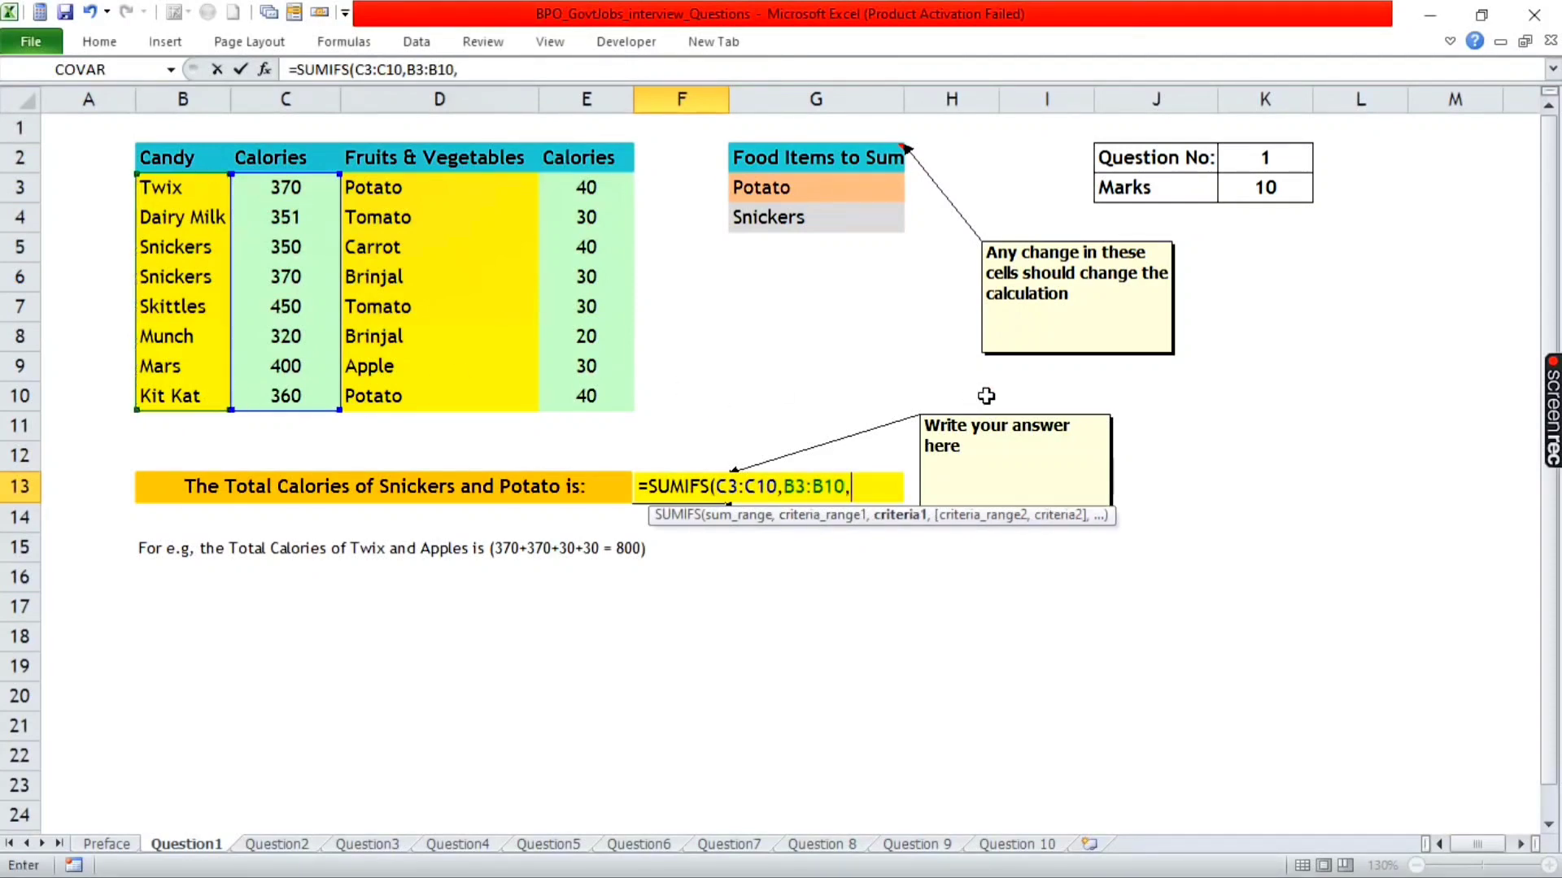
left_click(805, 215)
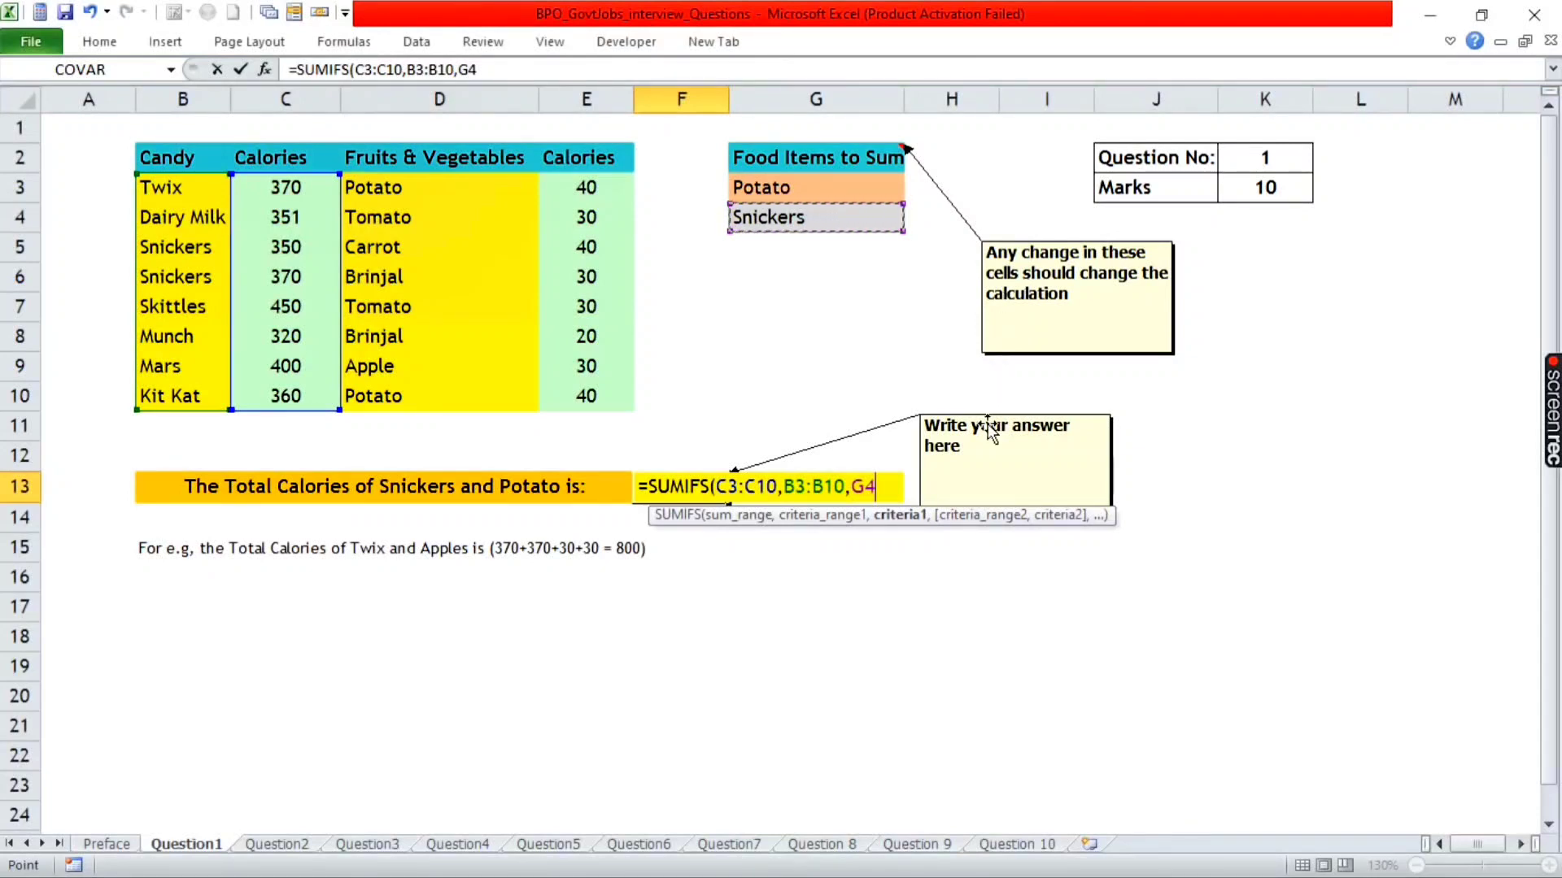
type(")+")
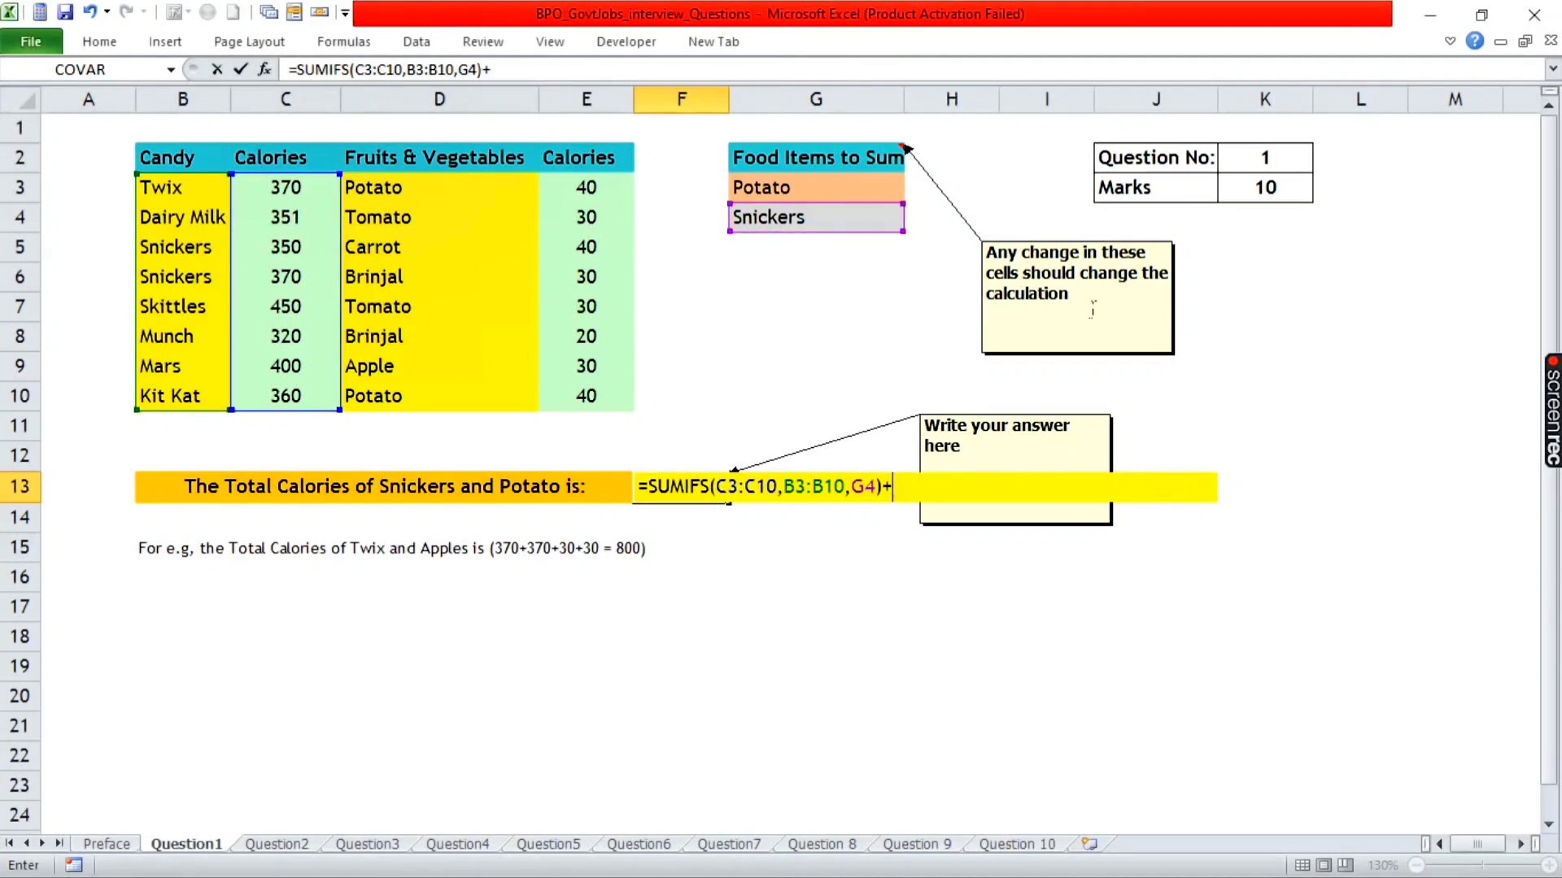
- Append SUMIFS(E3:E10,D3:D10,G3) for Potato and commit F13 as an array formula
type("S")
type("umifs")
key("Tab")
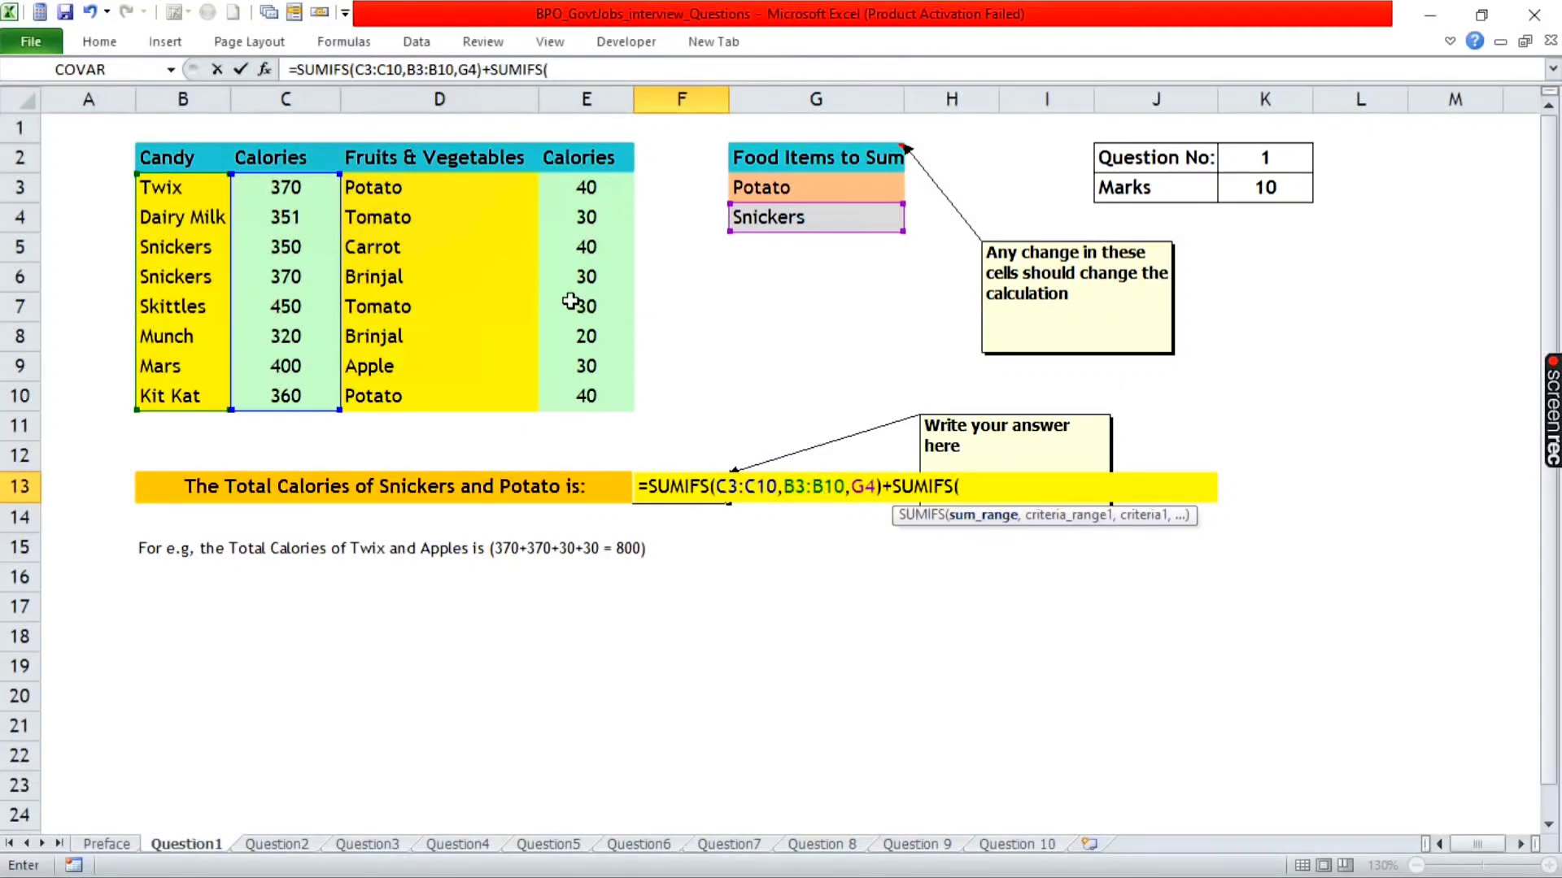
left_click_drag(587, 195, 597, 392)
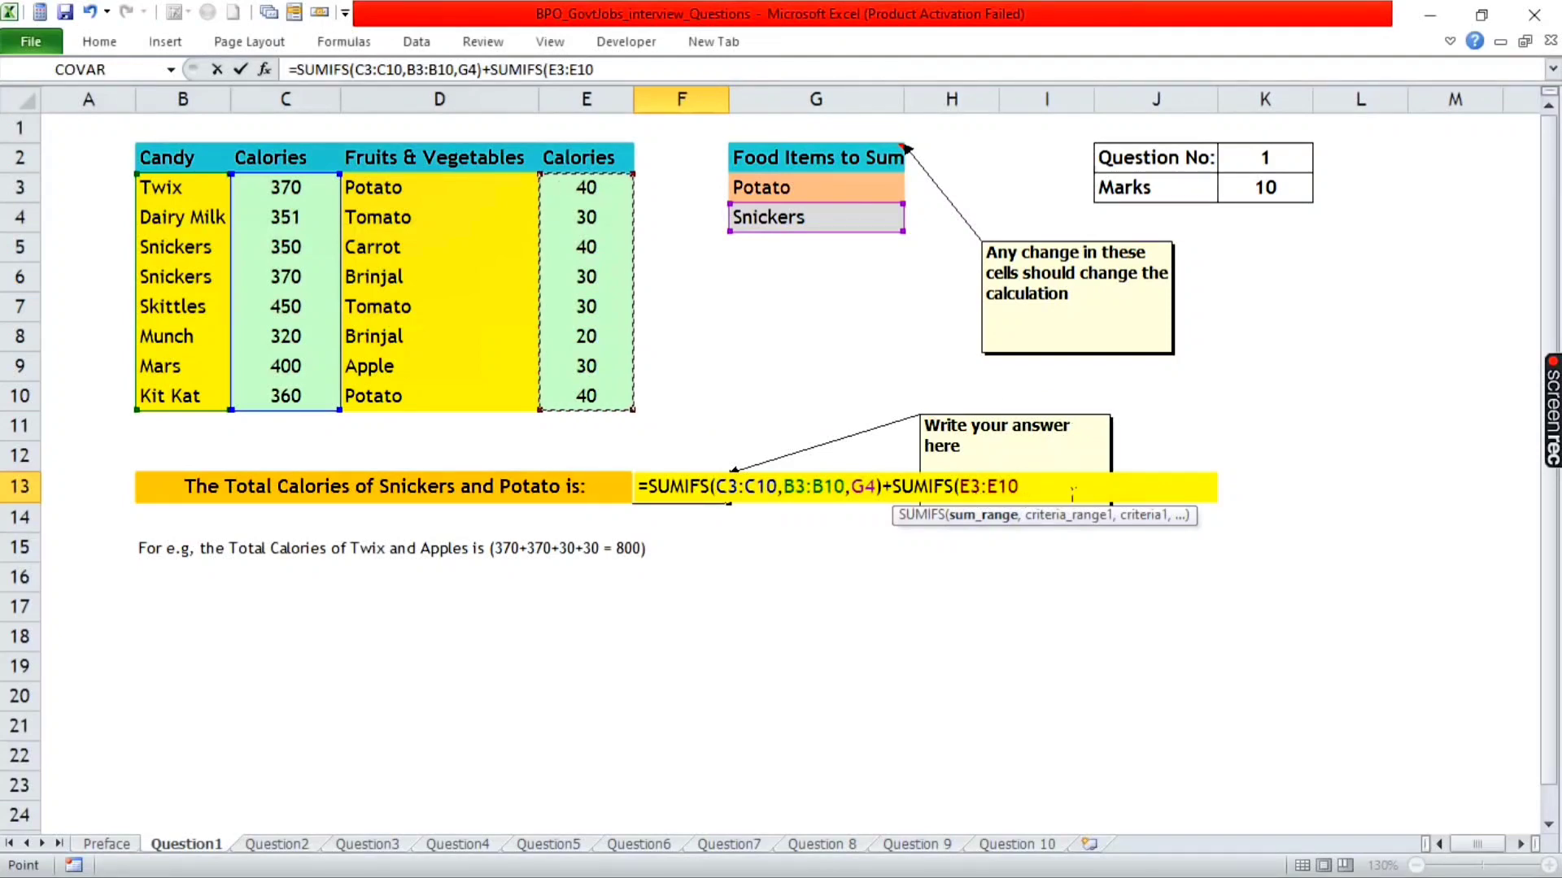
type(",")
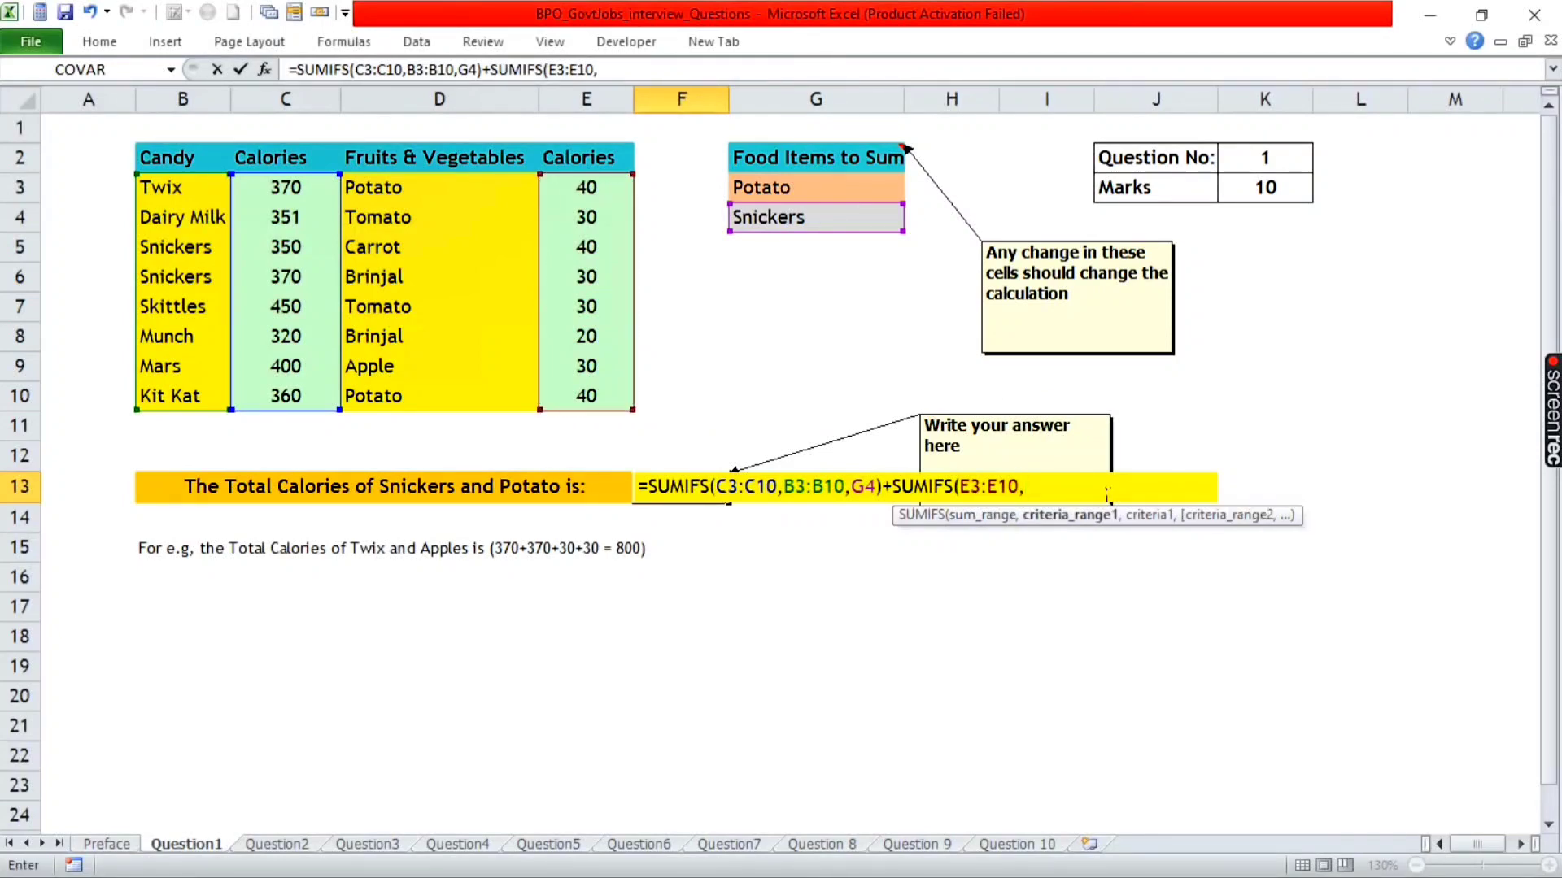
left_click(418, 189)
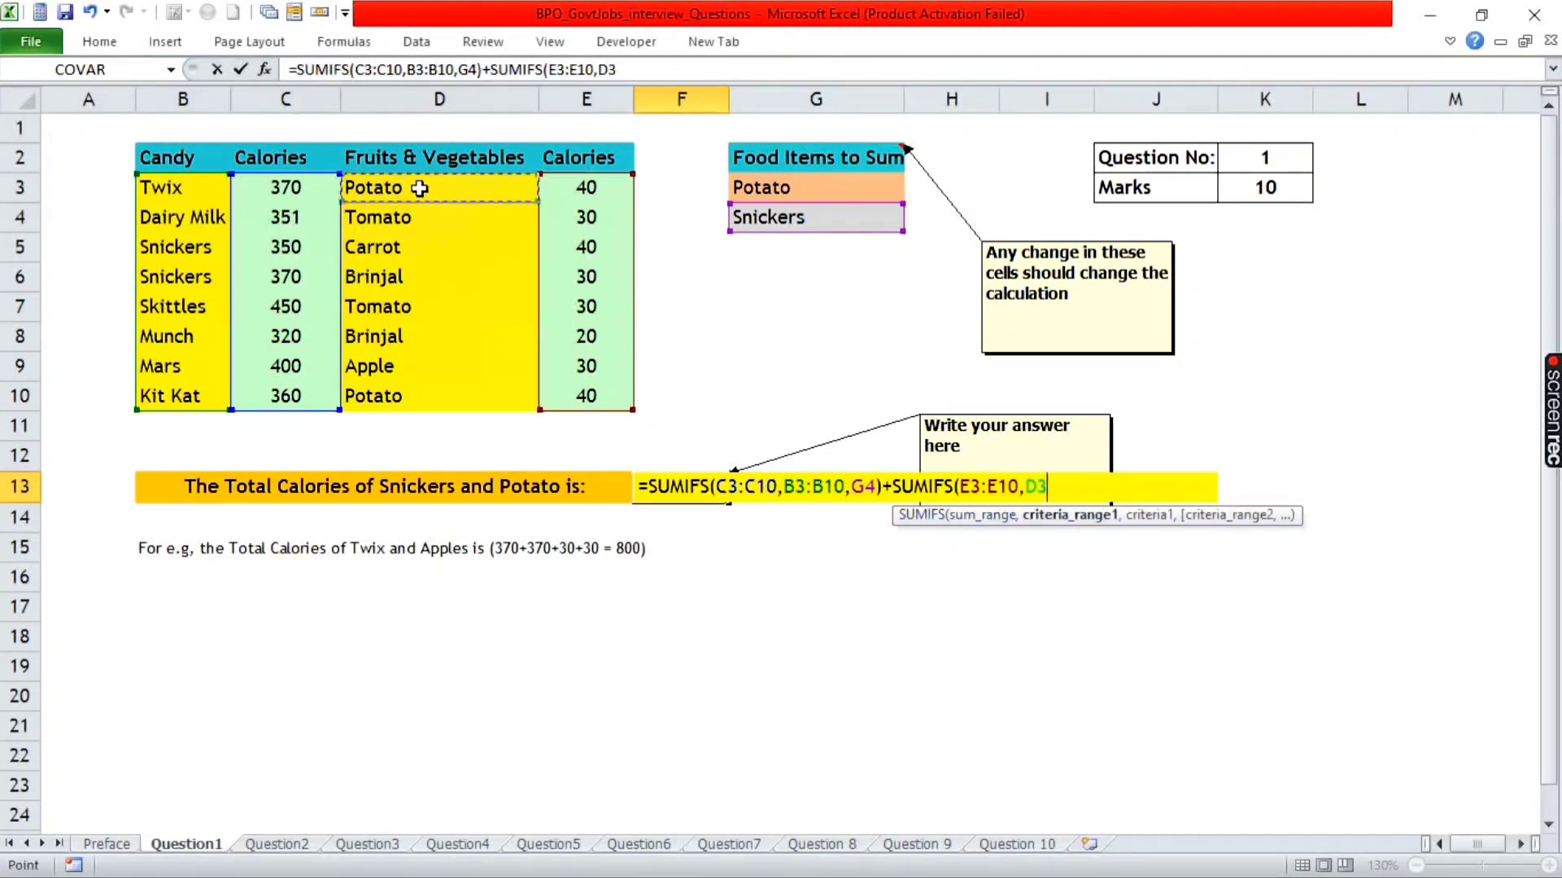
left_click_drag(419, 189, 429, 396)
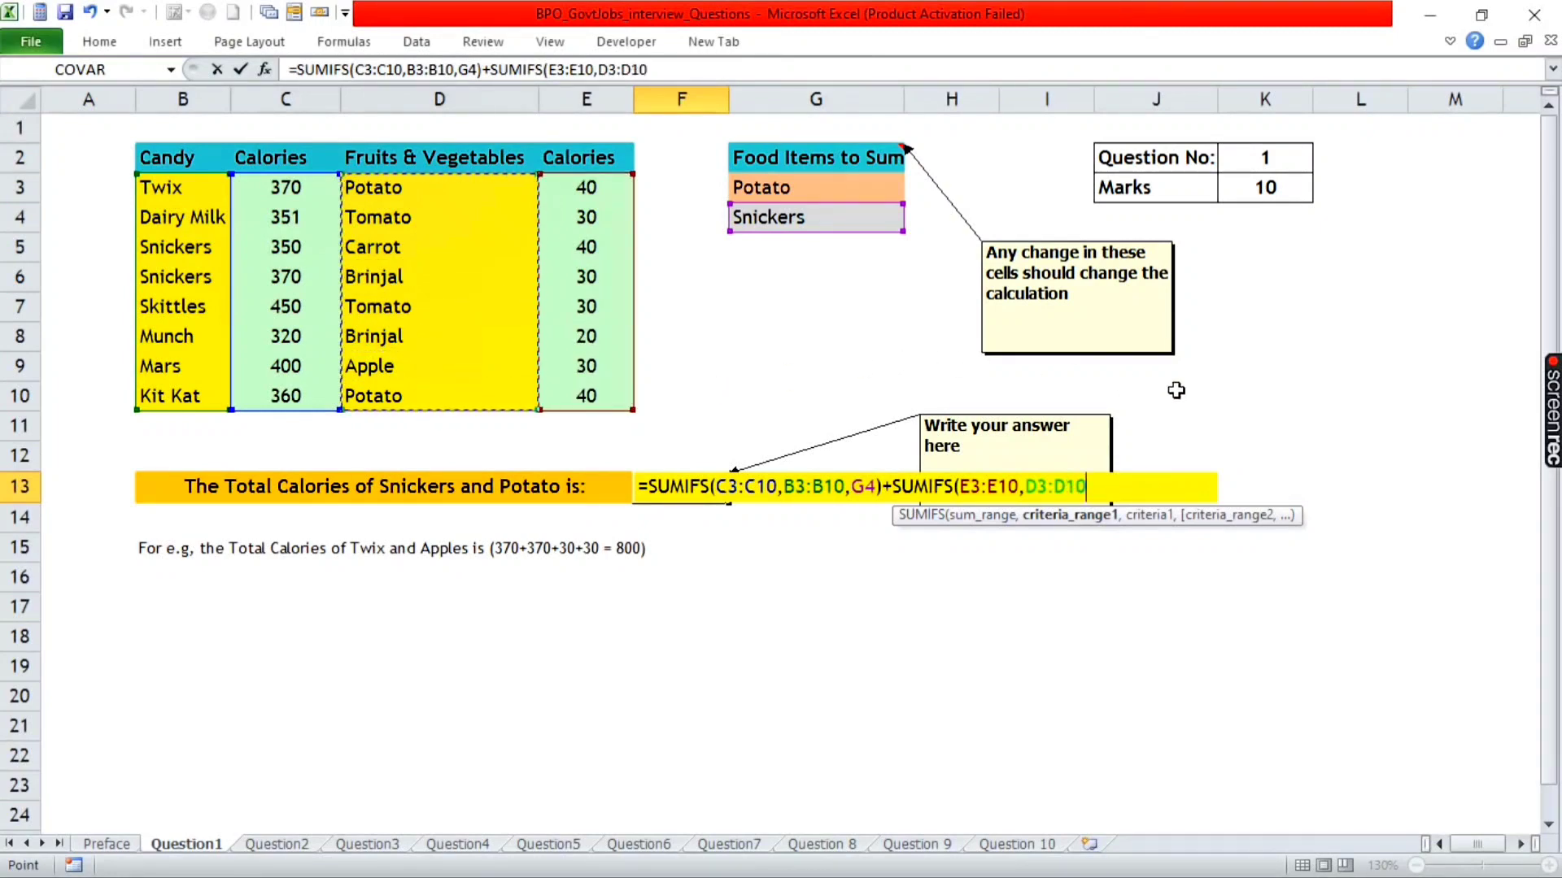
type(",")
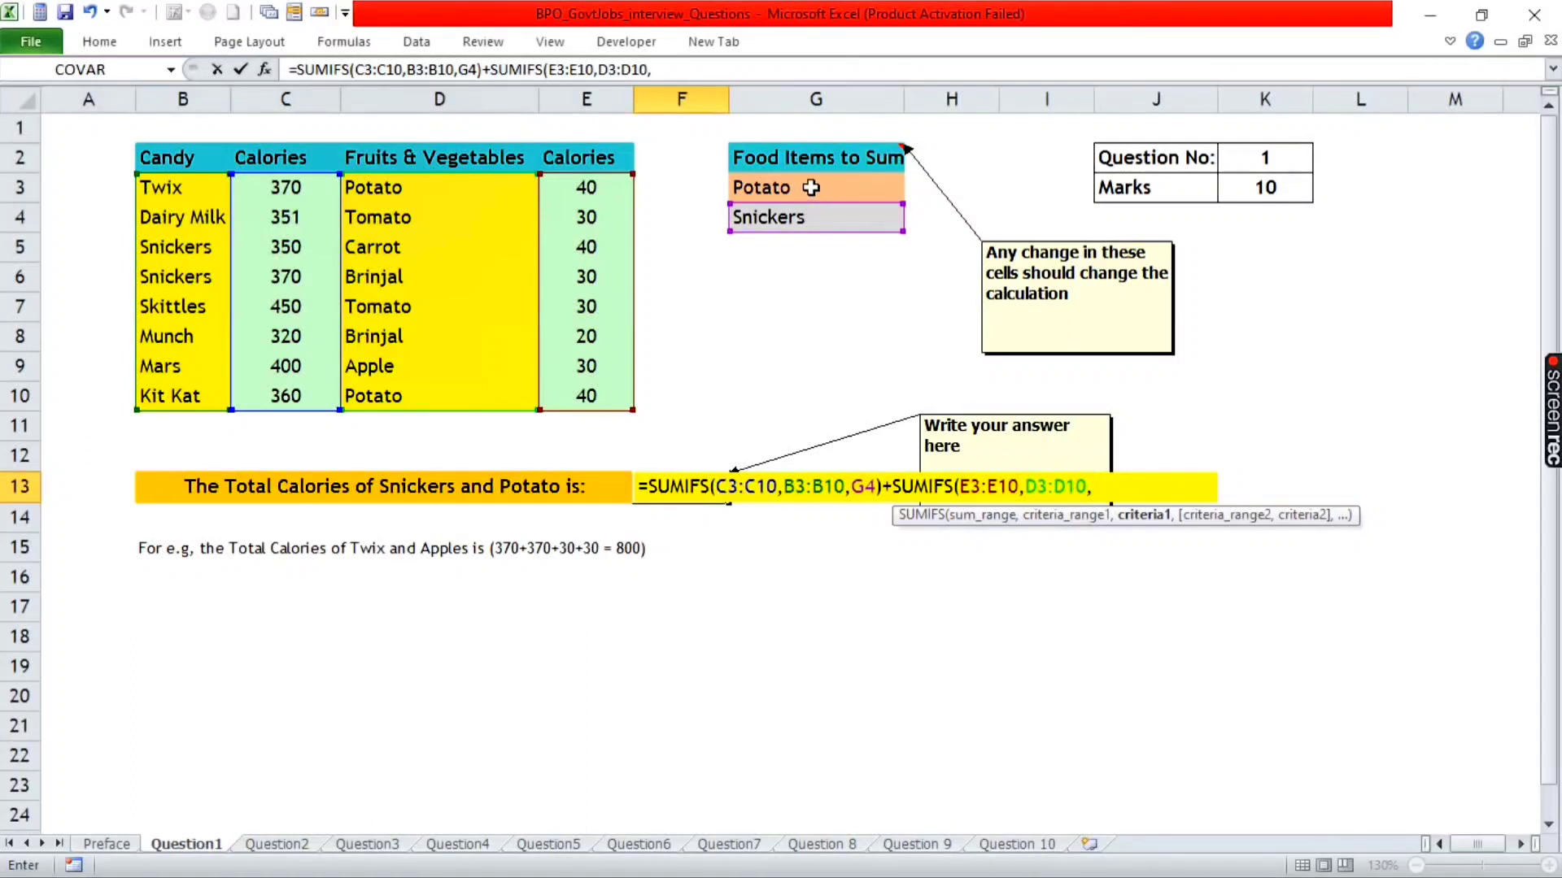
left_click(811, 187)
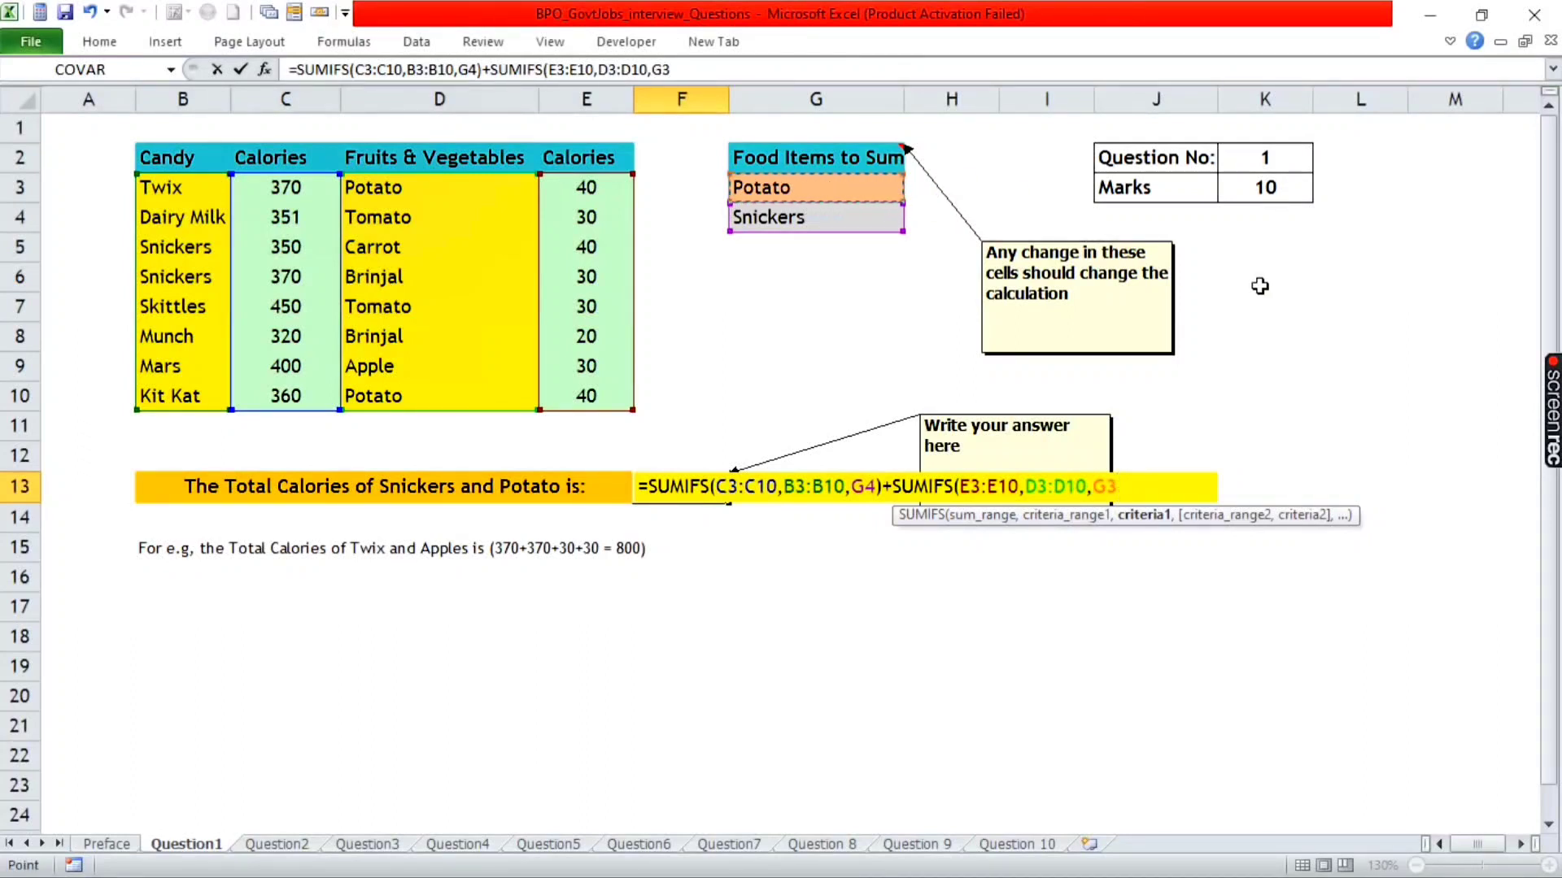
type(")")
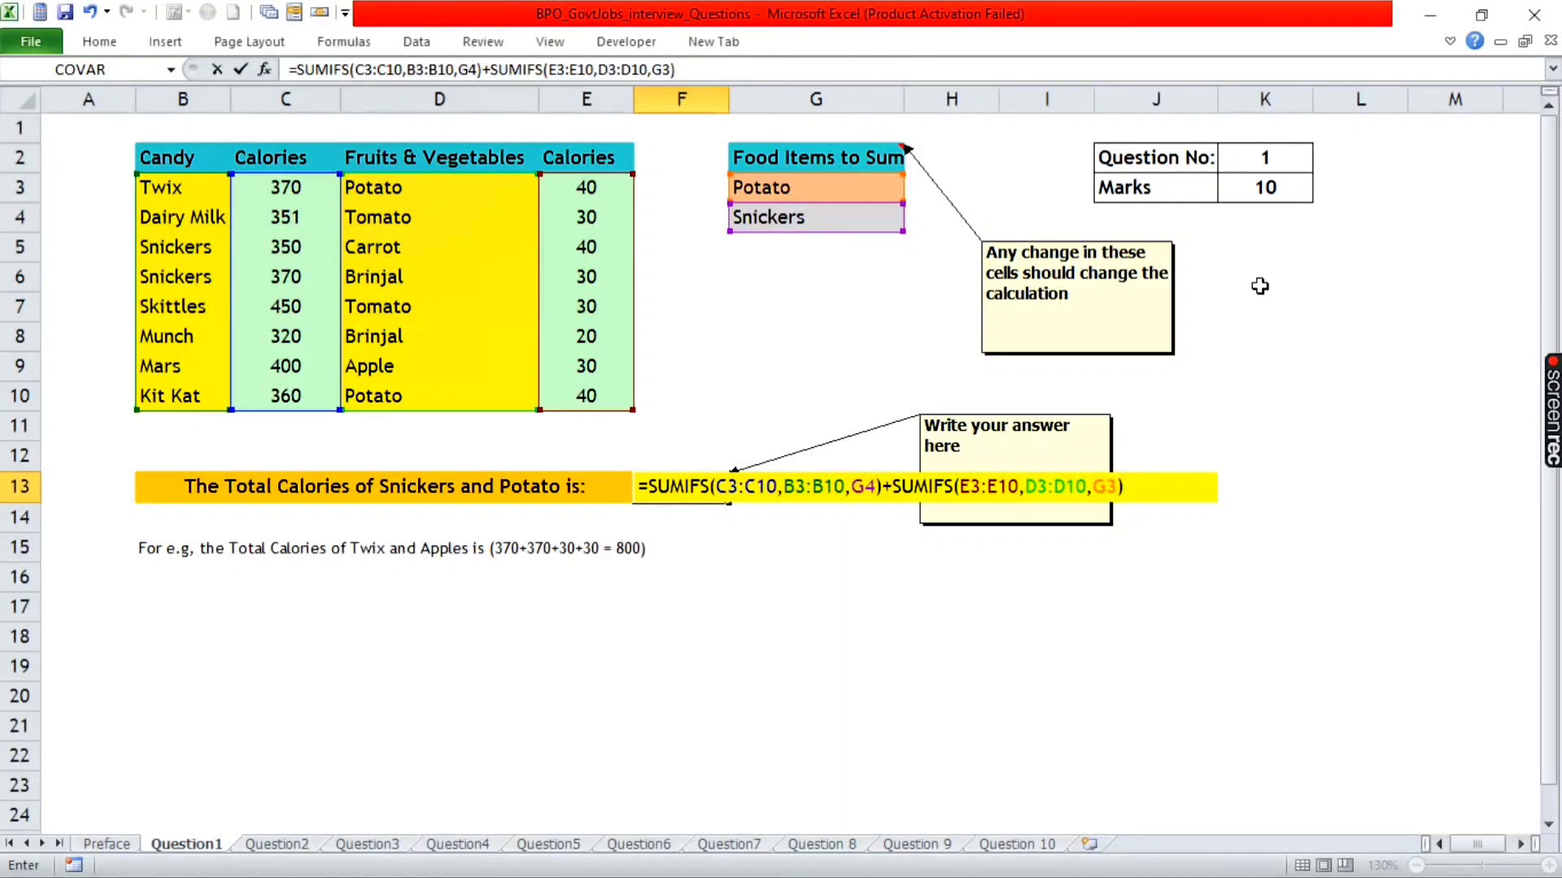
key("ctrl+shift+Return")
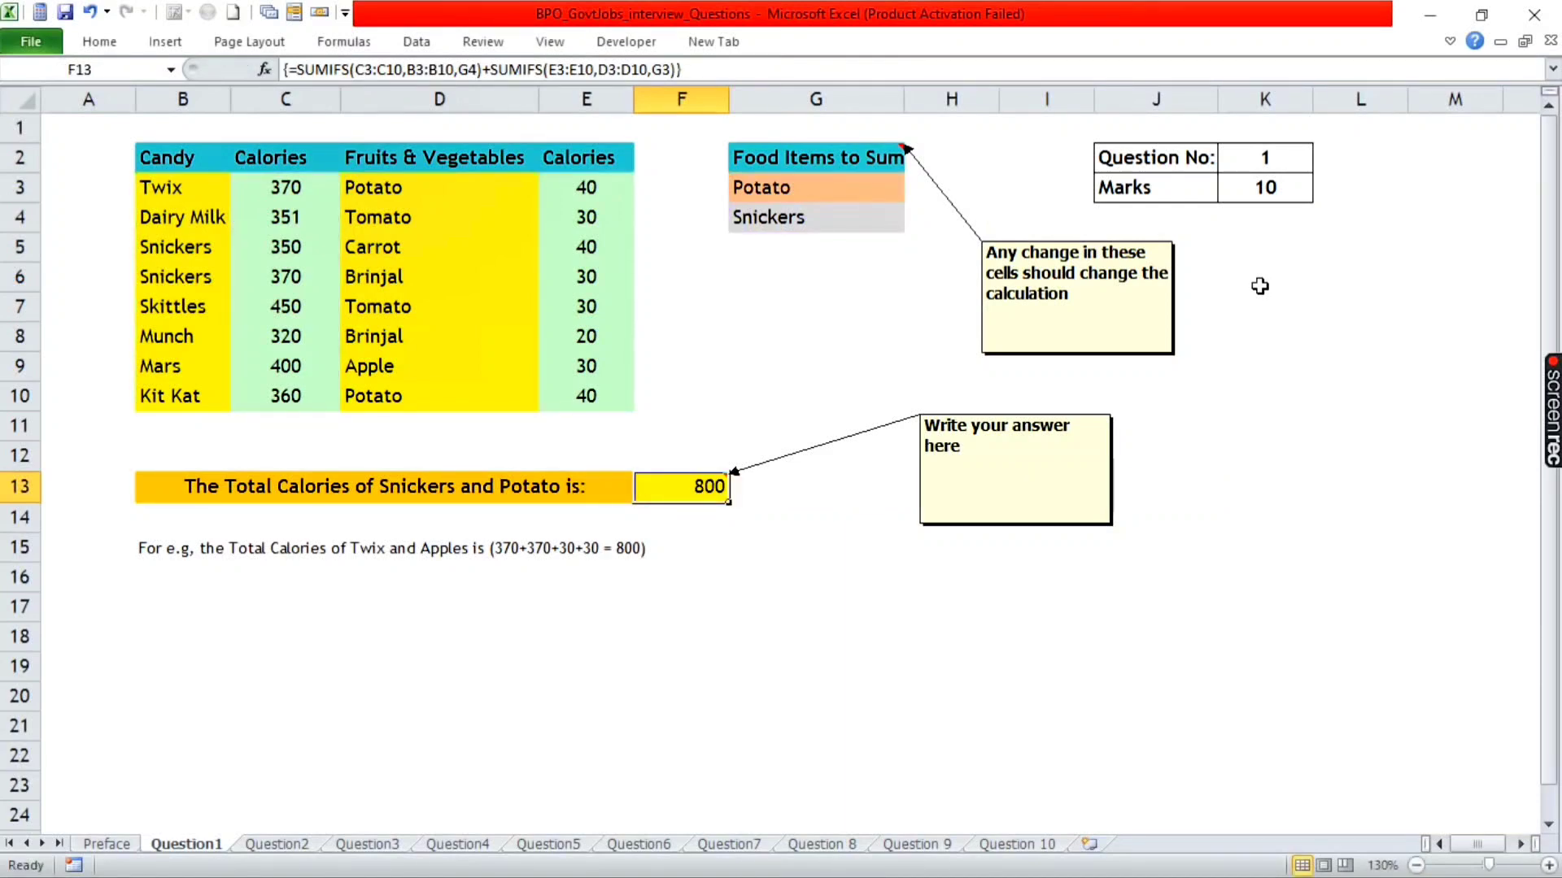
- Reselect F13 to confirm the total of 800
key("Up")
key("Down")
key("Left")
key("Right")
- Open Question2, review the series in C3:C11, and select answer cell F13
key("ctrl+Page_Down")
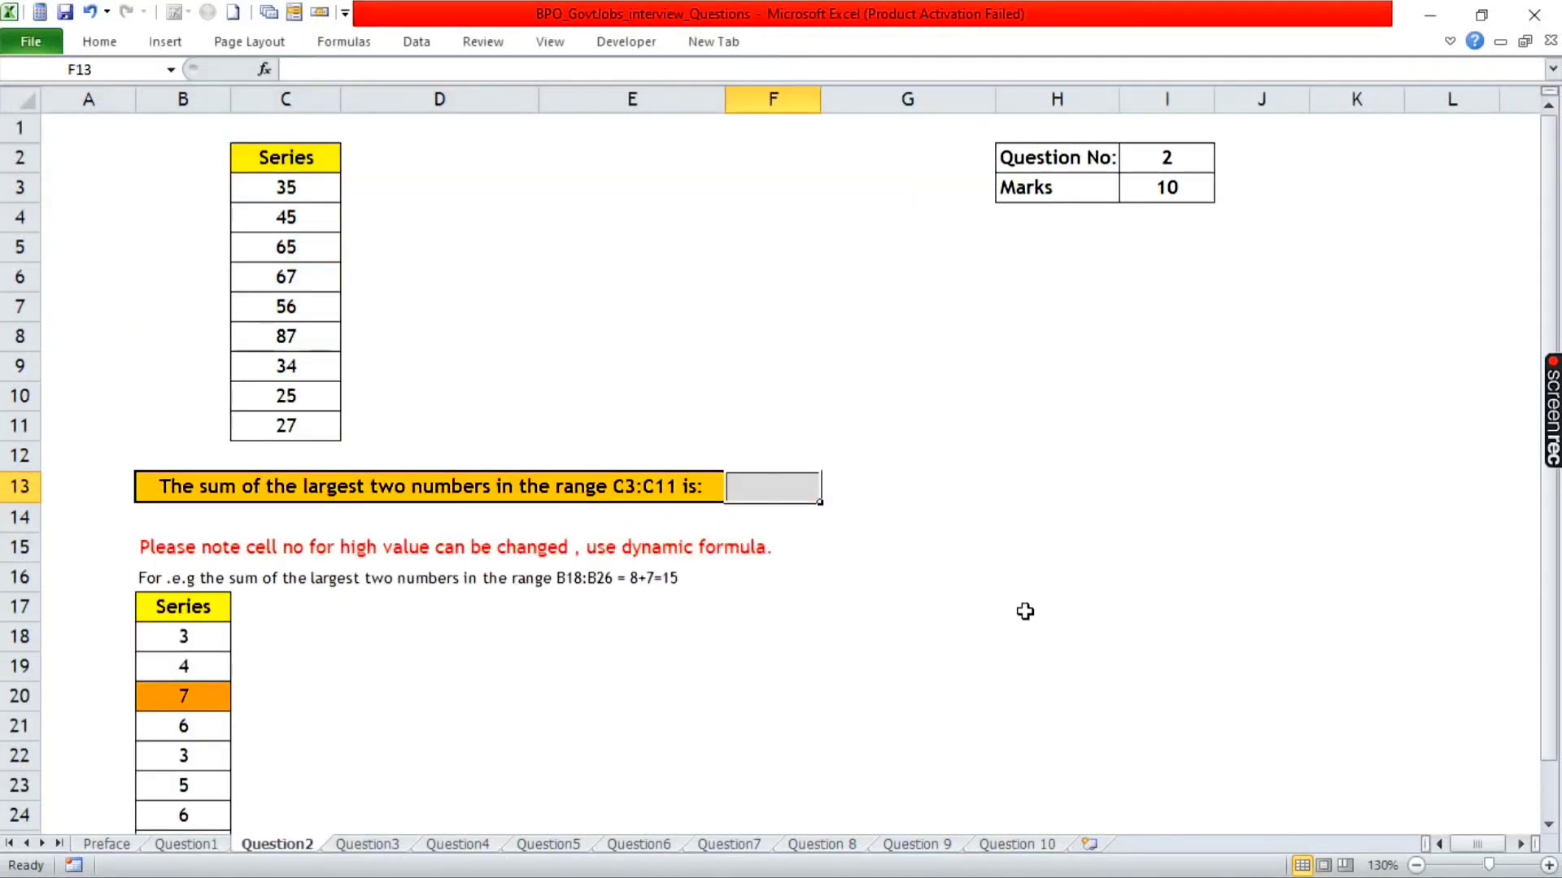
left_click(285, 488)
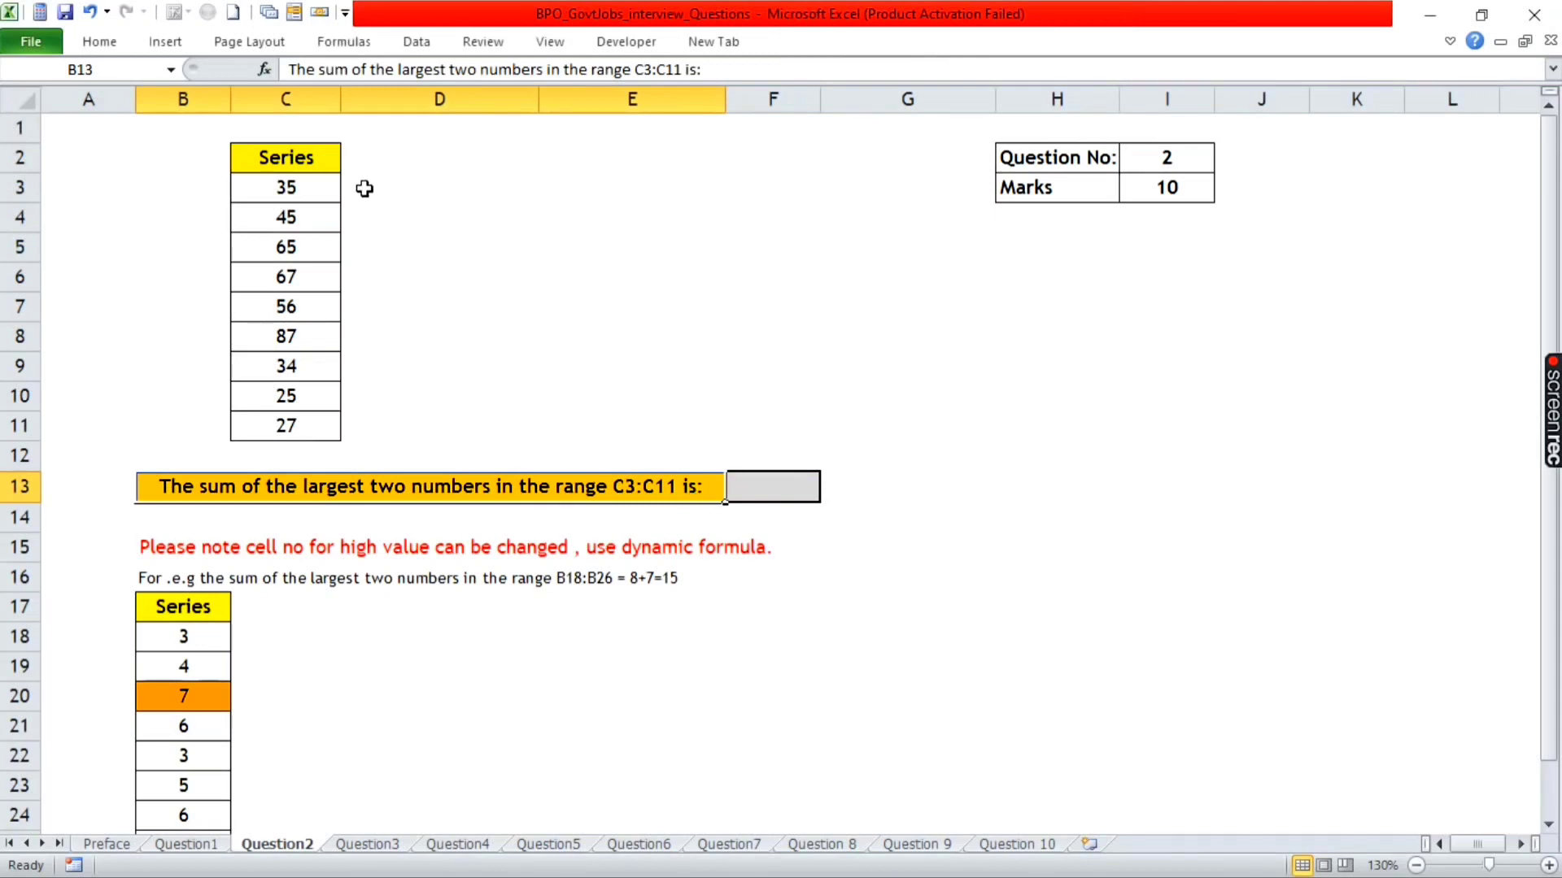
left_click_drag(303, 183, 298, 423)
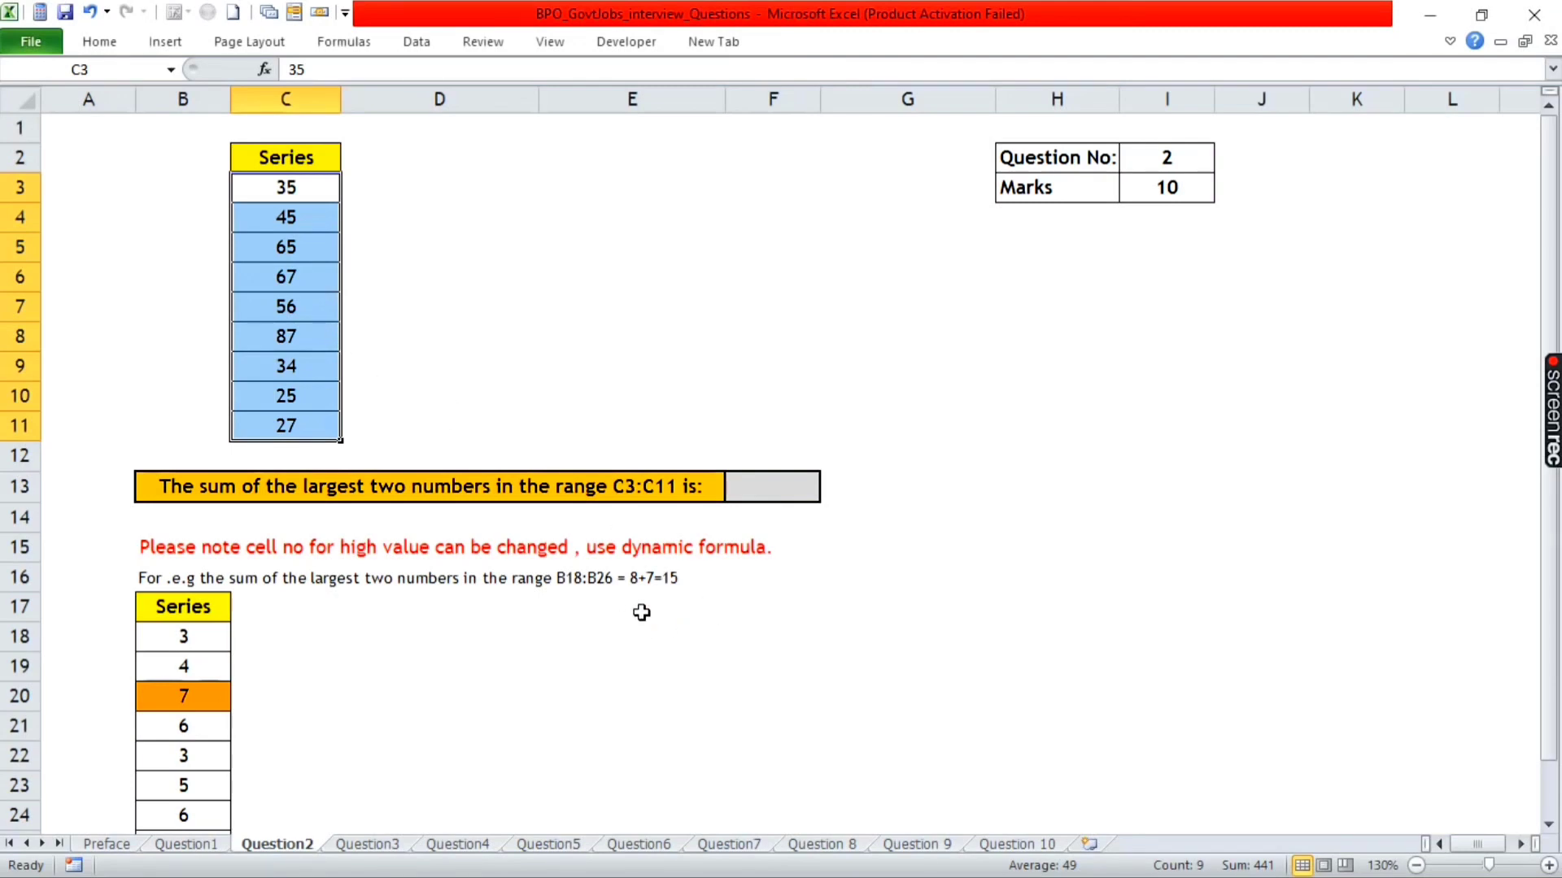
left_click(770, 486)
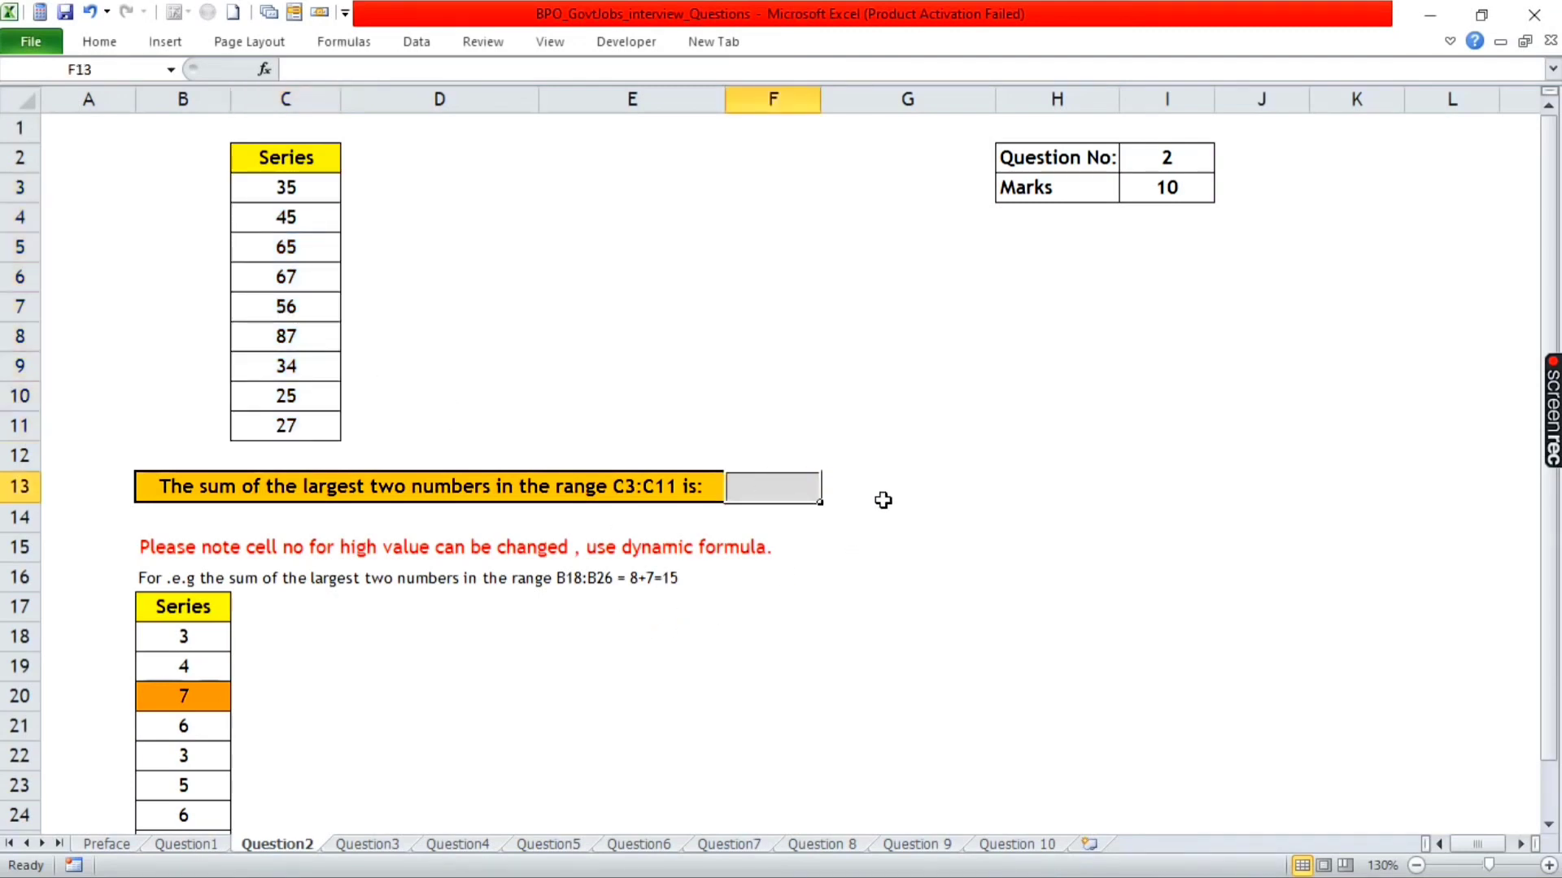
- Enter =SUM(LARGE(C3:C11,{1,2})) in F13 to total the two largest values, 154
type("=")
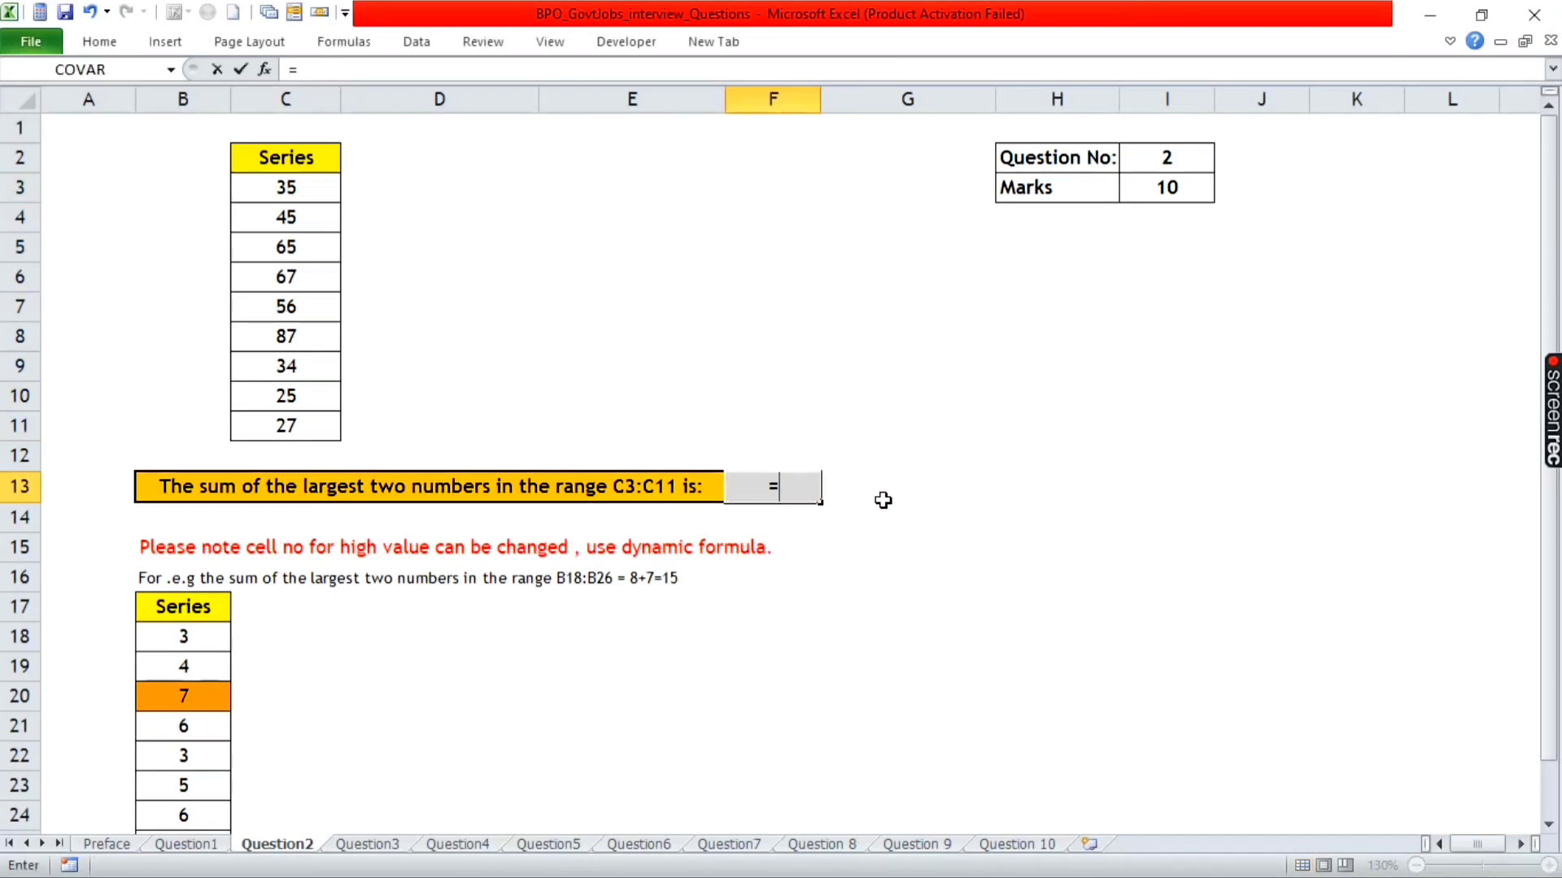
type("Sum")
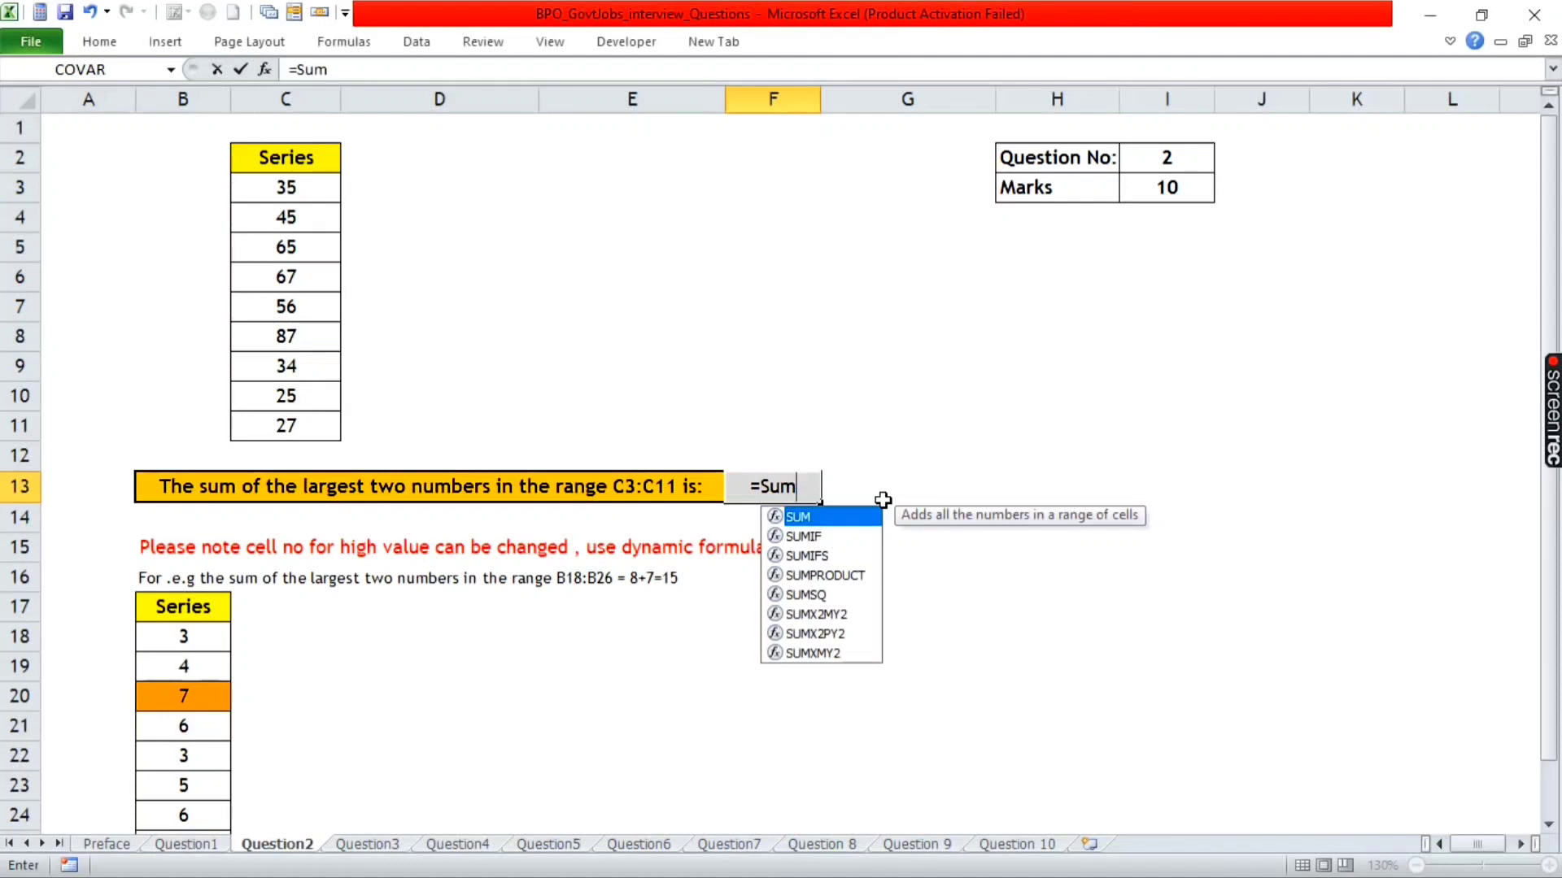
key("Tab")
type("lar")
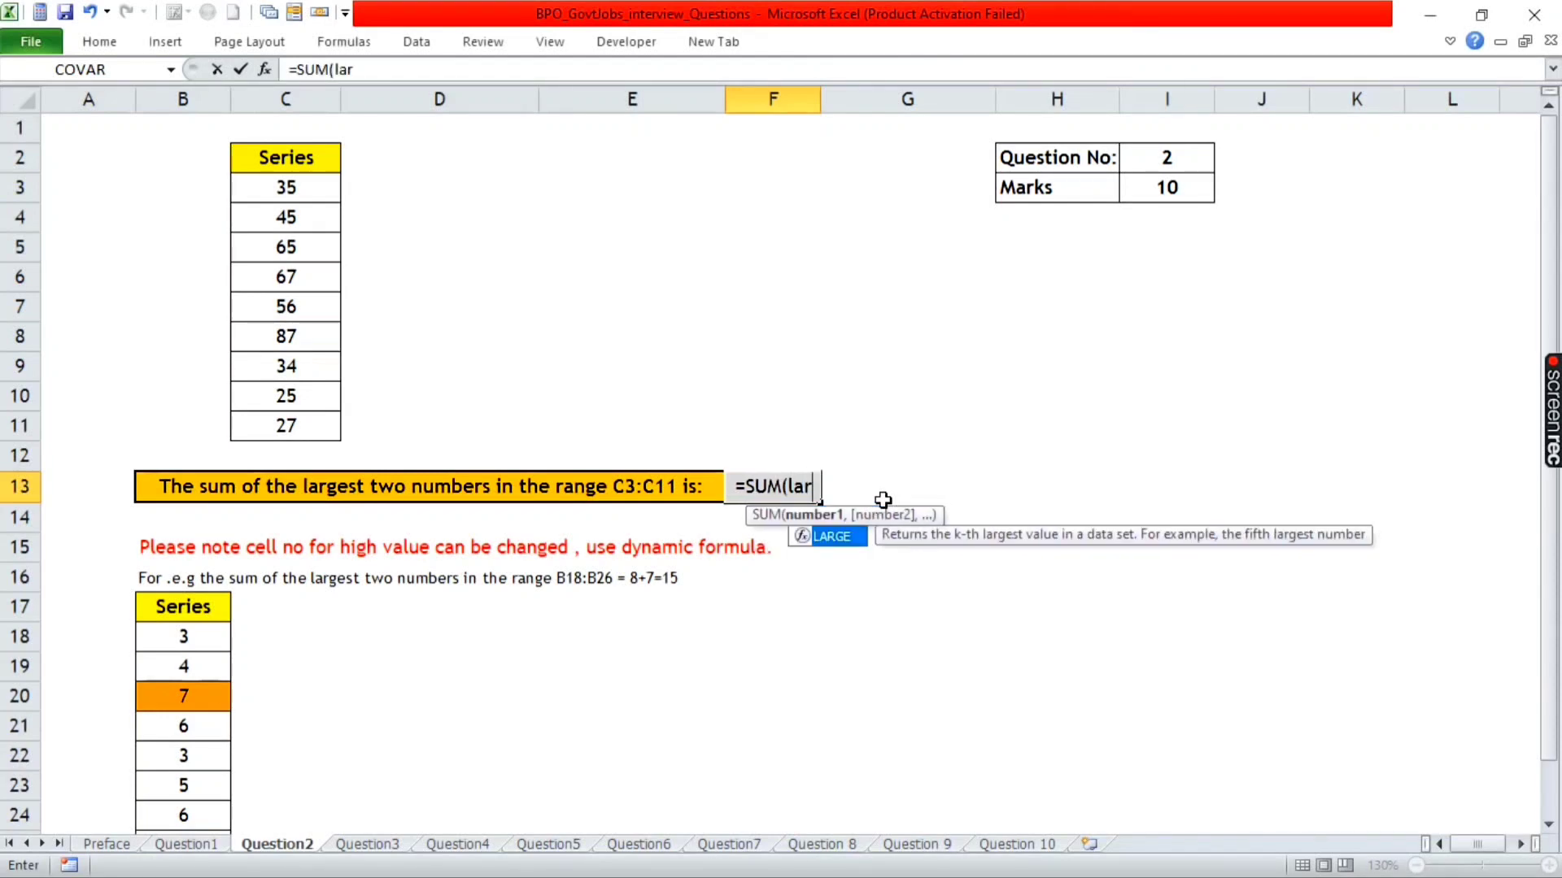
key("Tab")
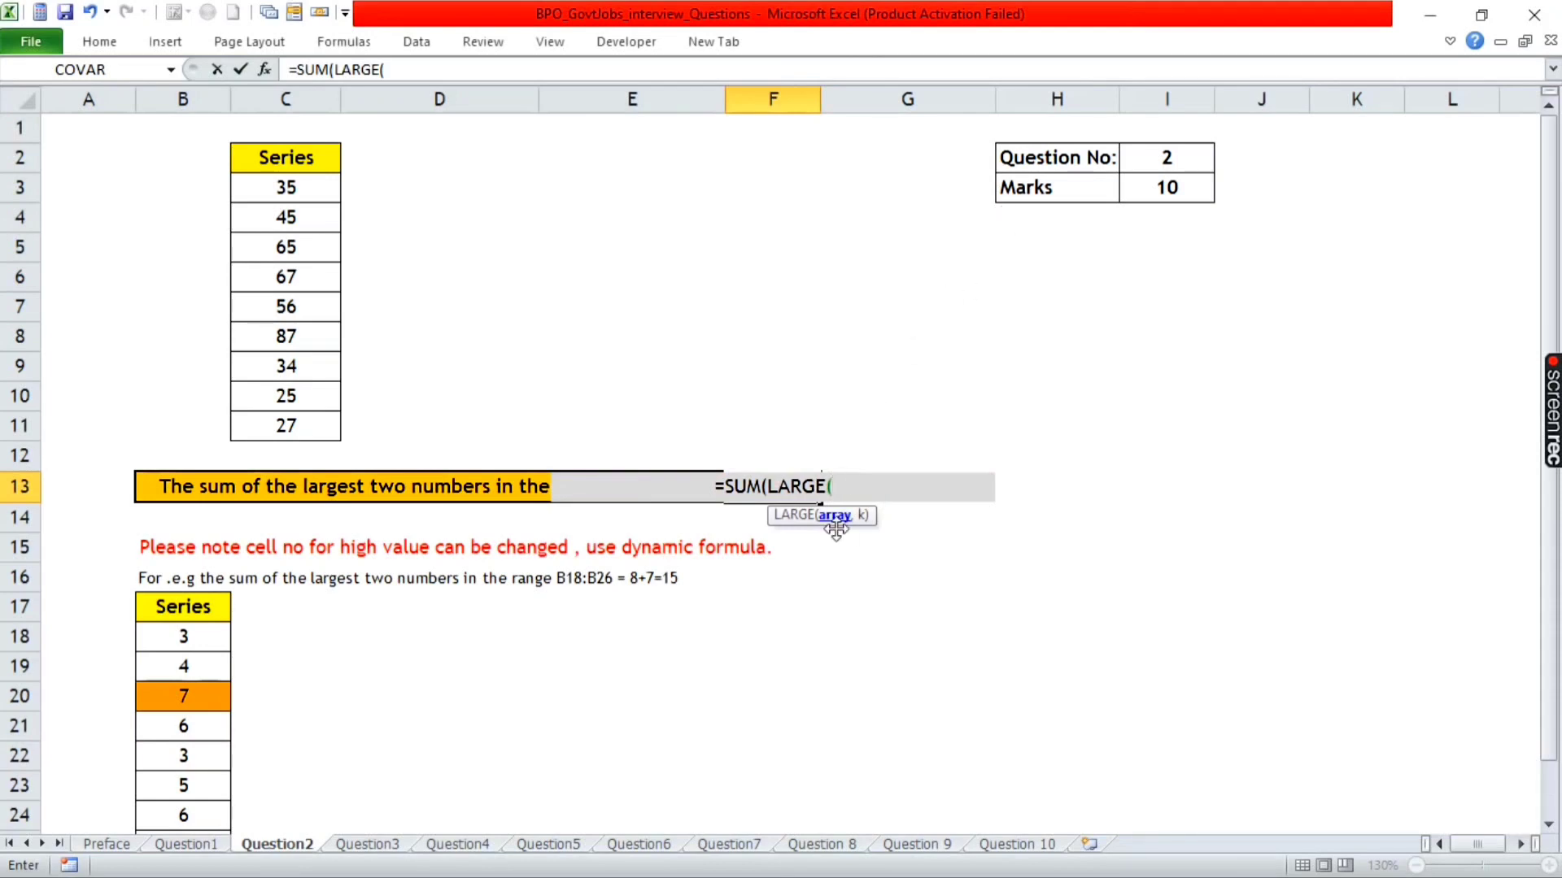
left_click(307, 193)
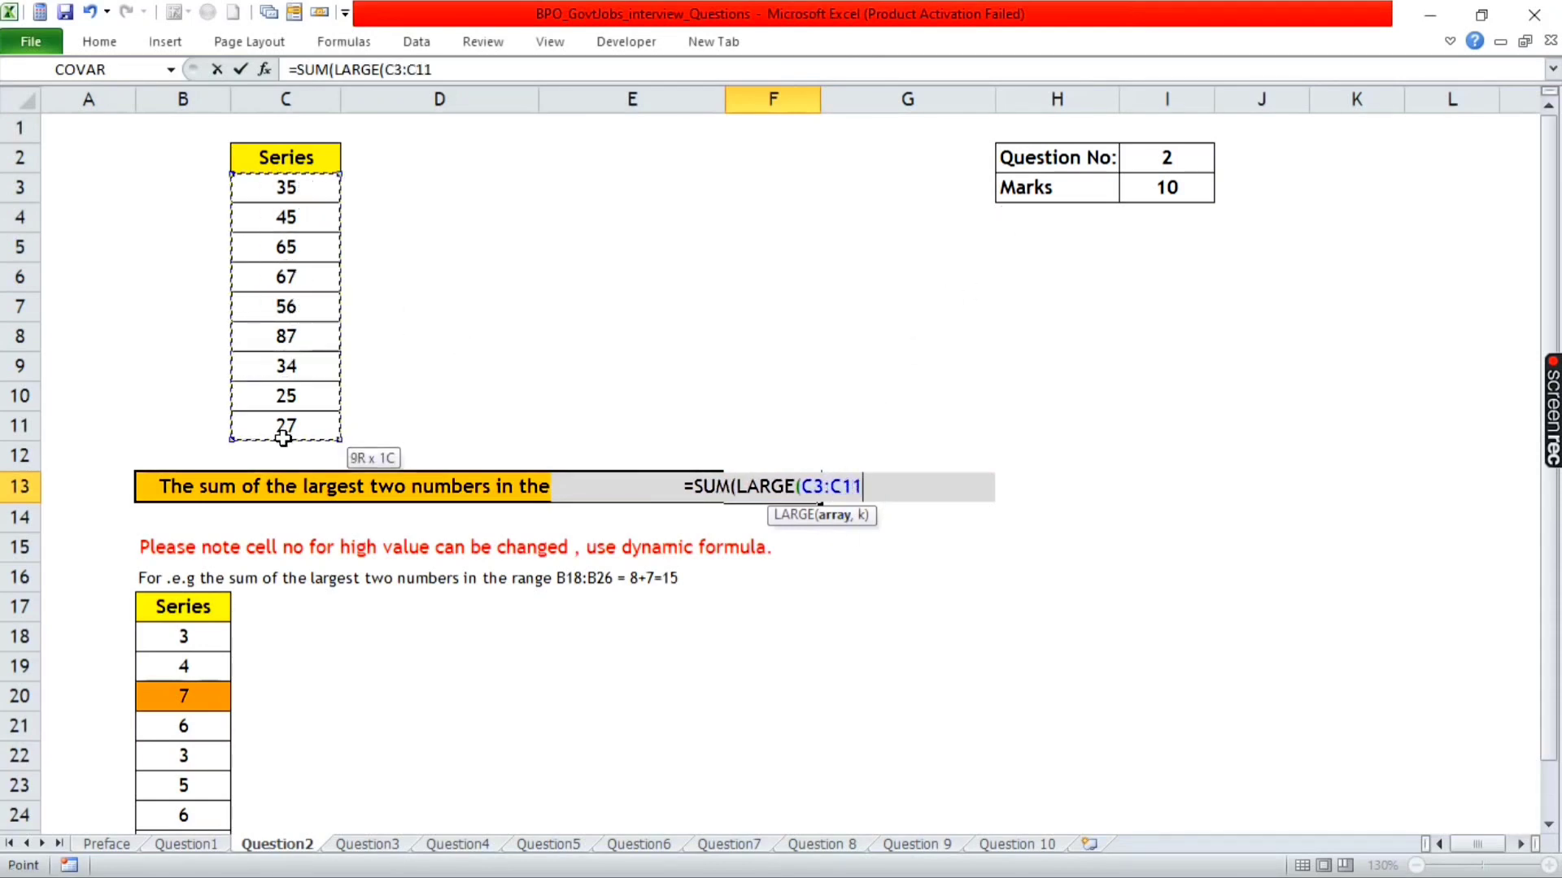
left_click_drag(307, 193, 283, 439)
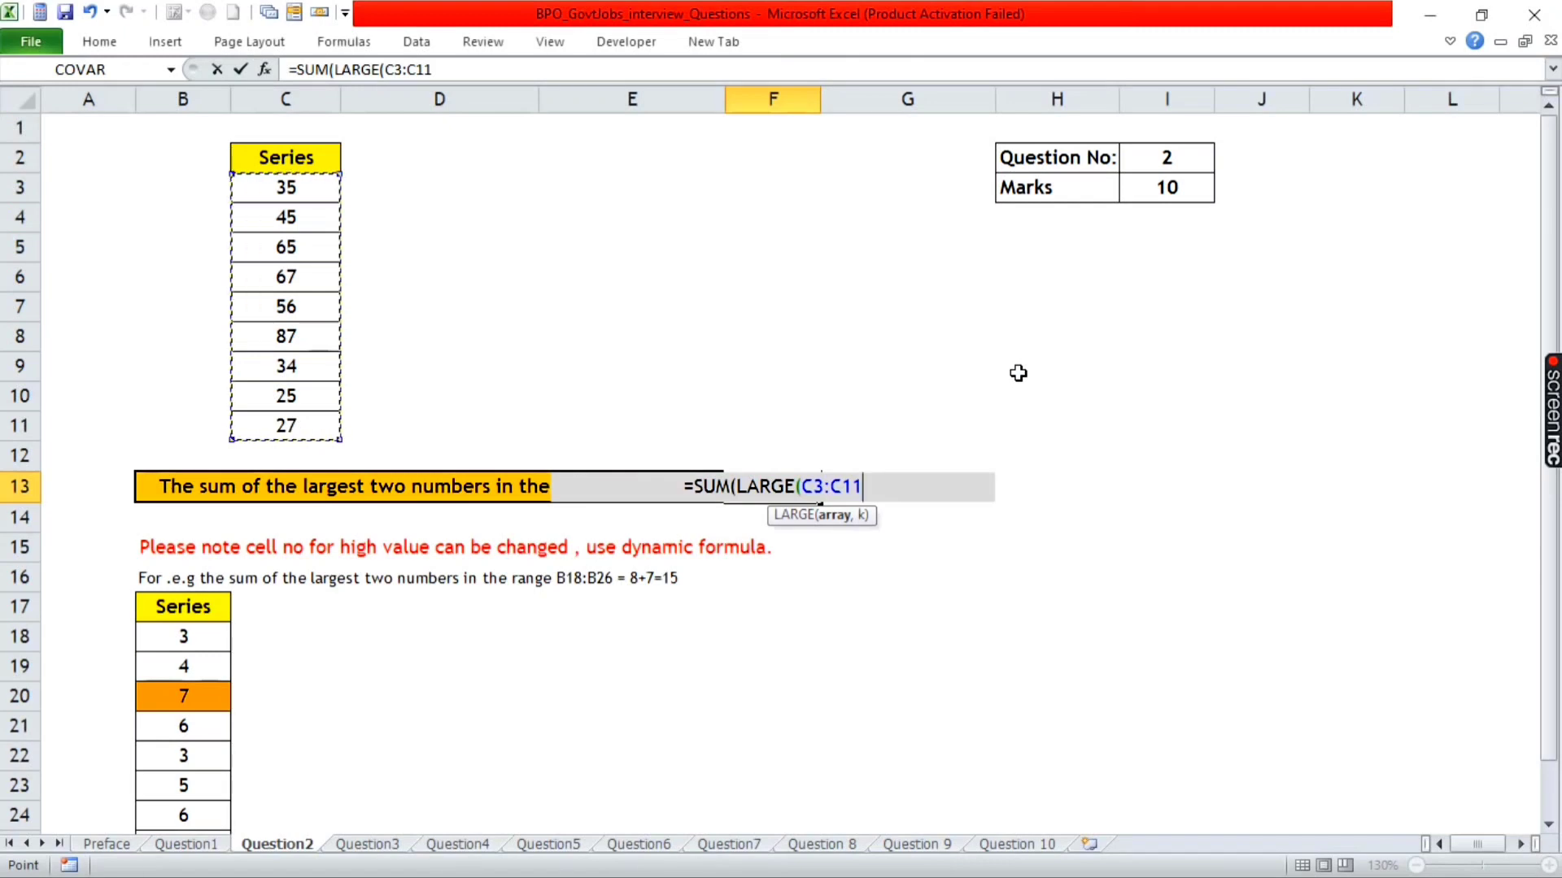
type(",")
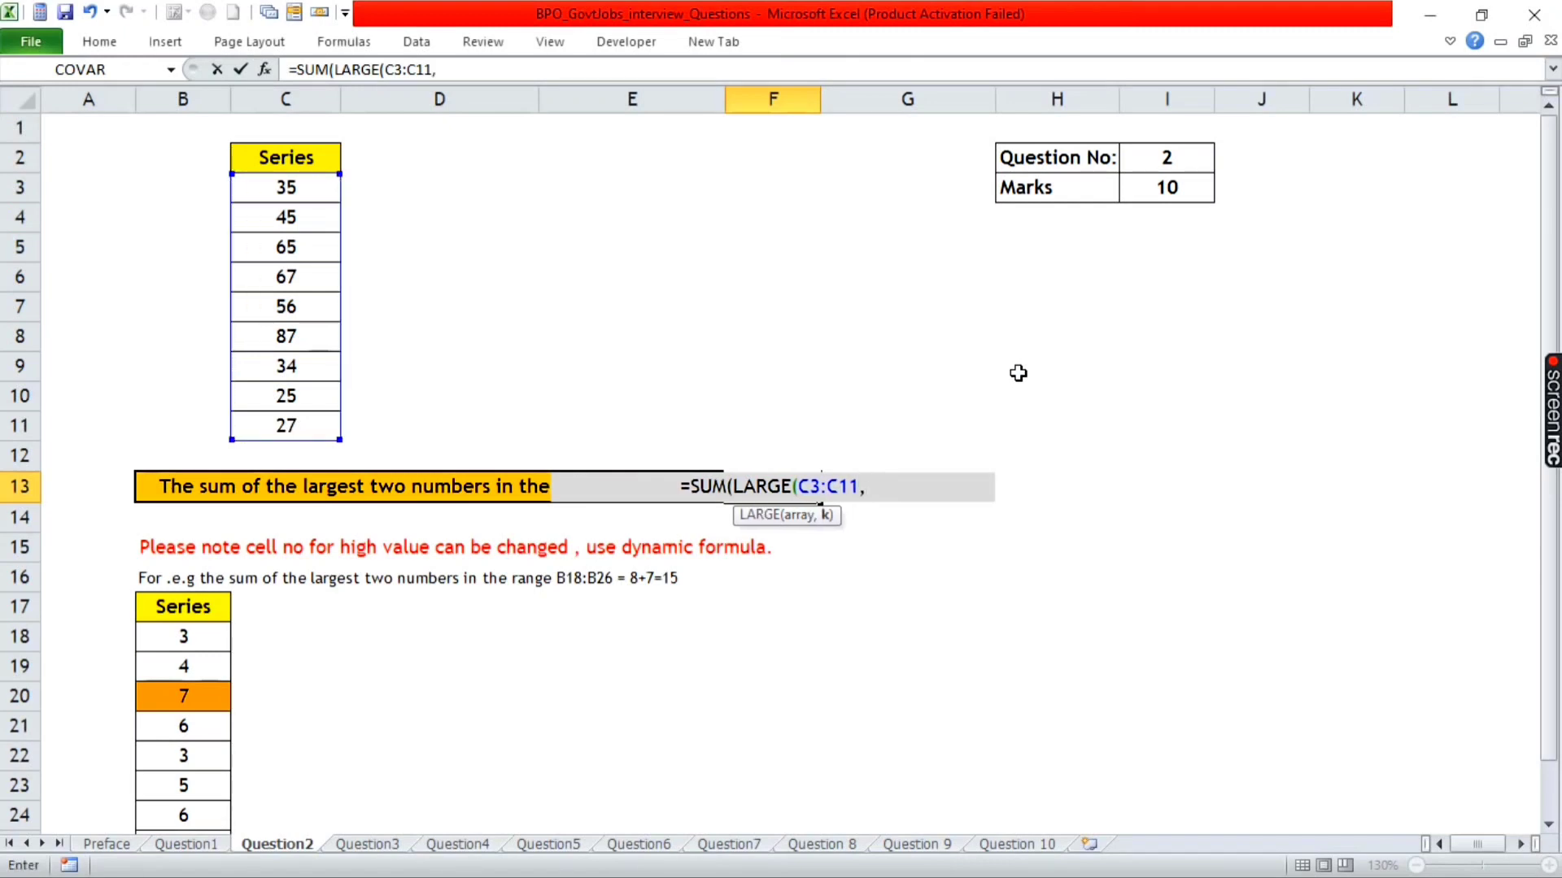
type("{")
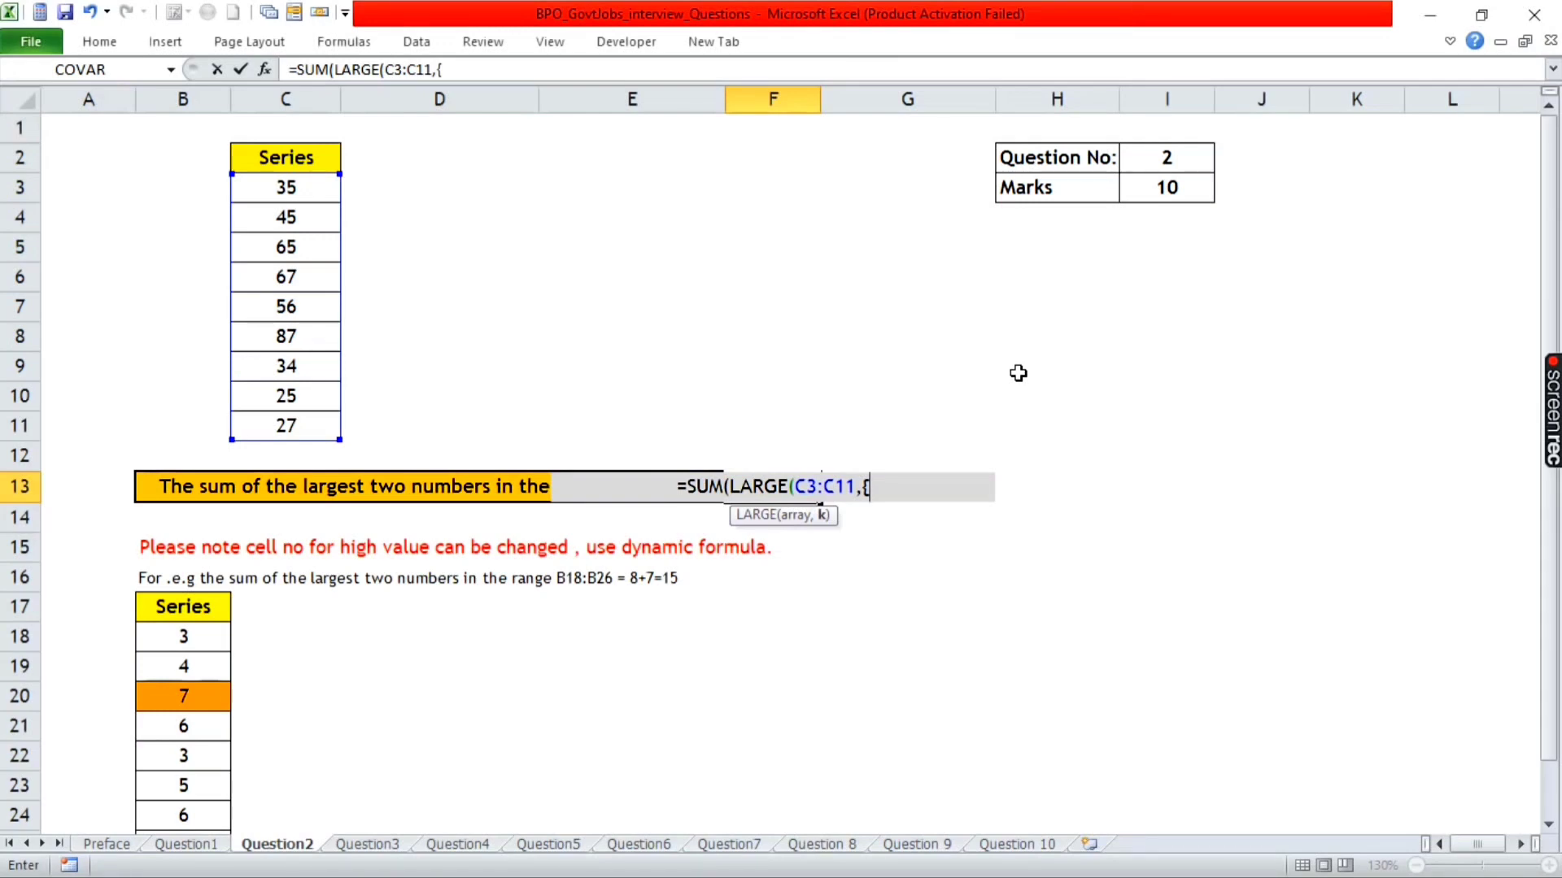
type("1")
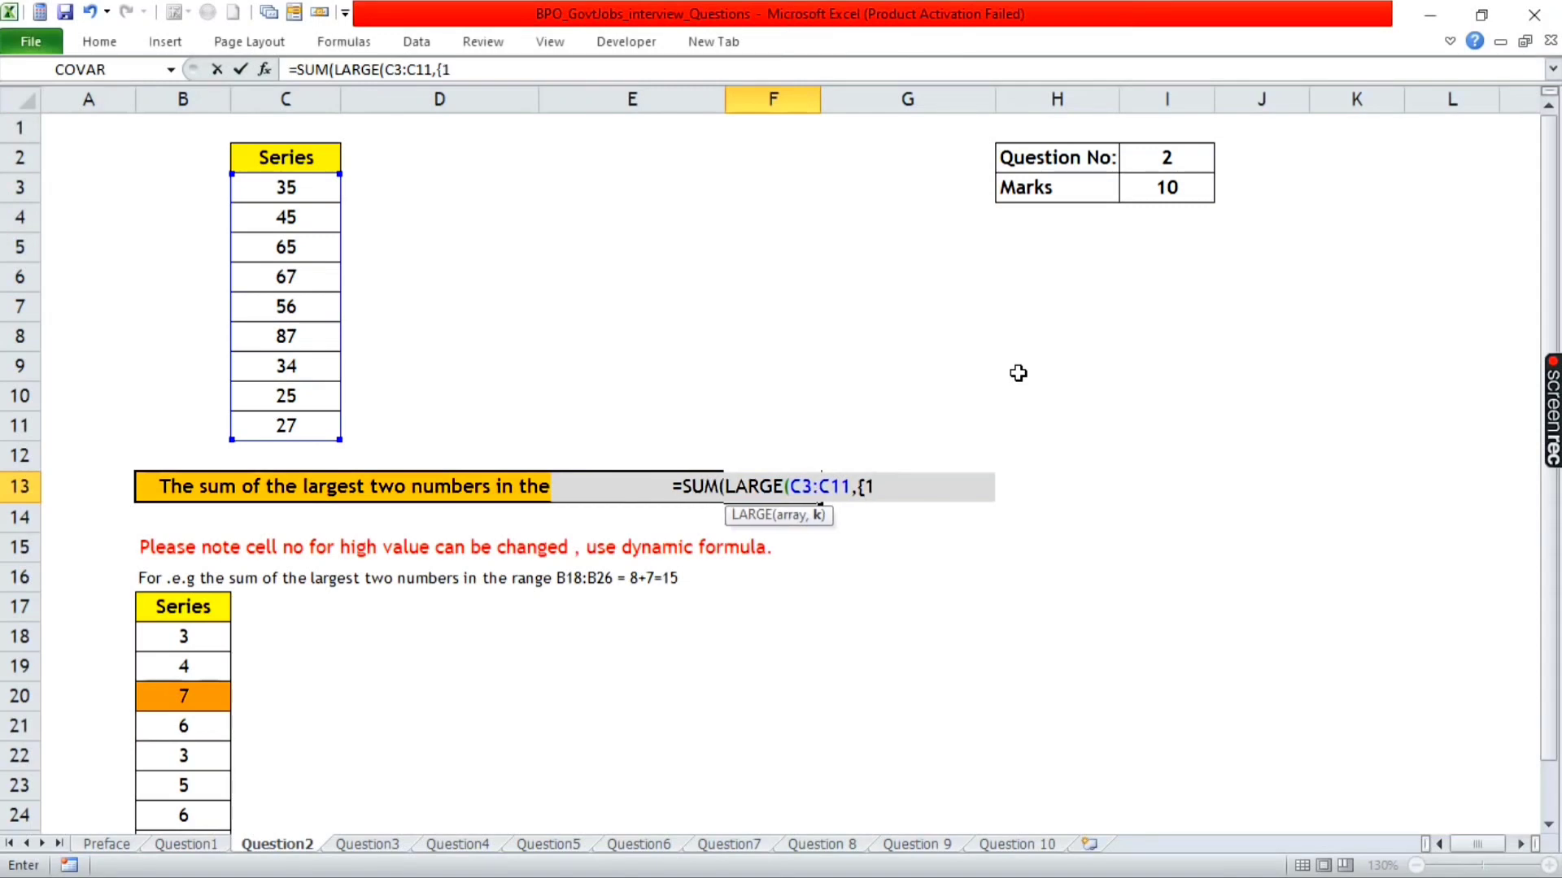
type(",2")
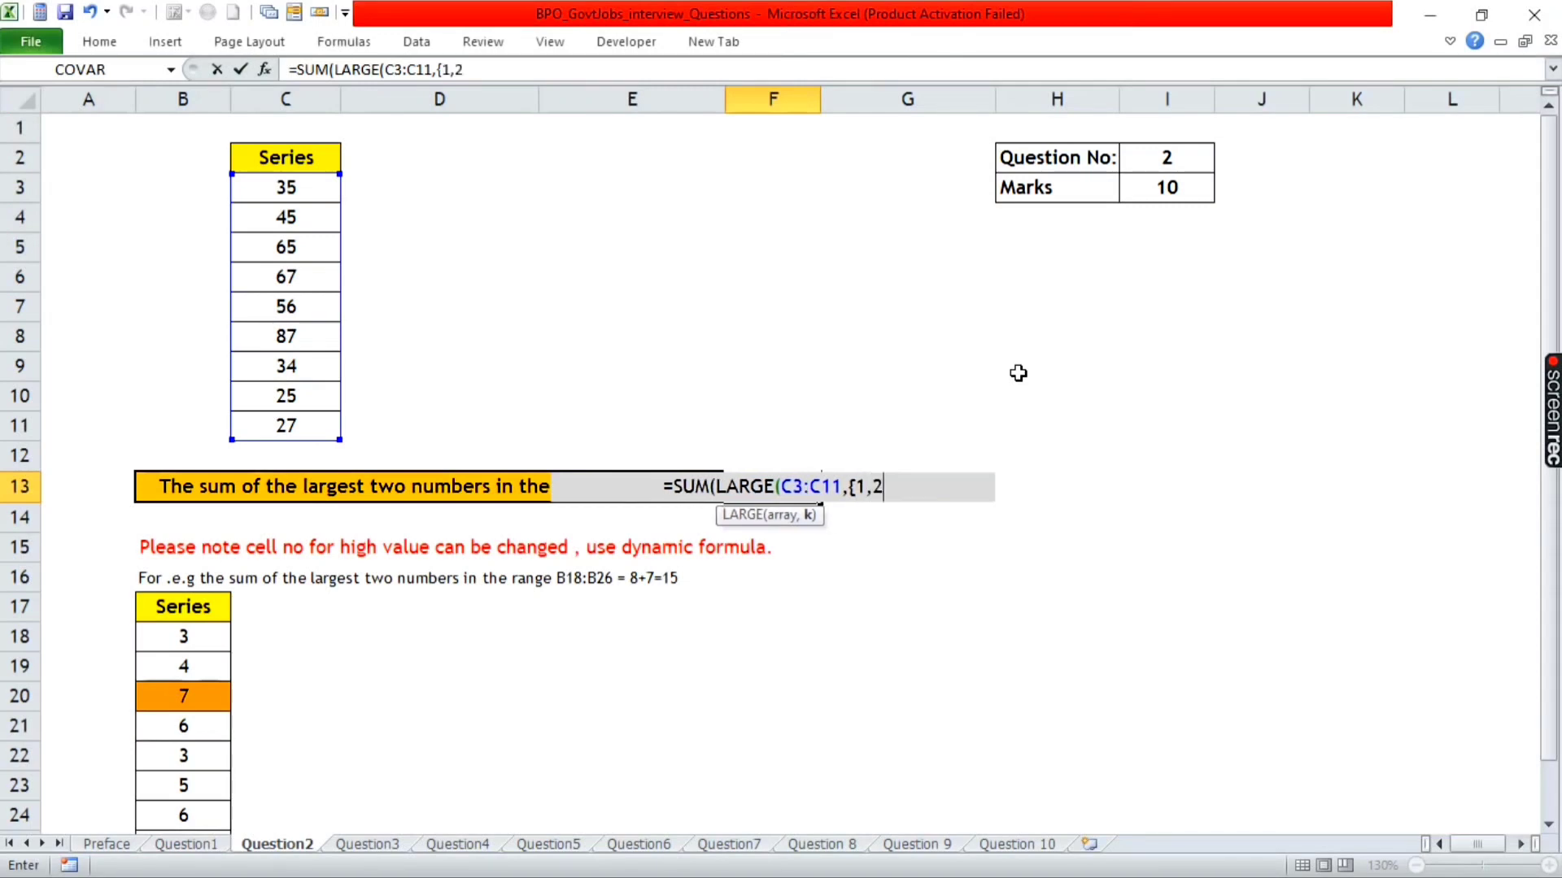
type("}")
key("F2")
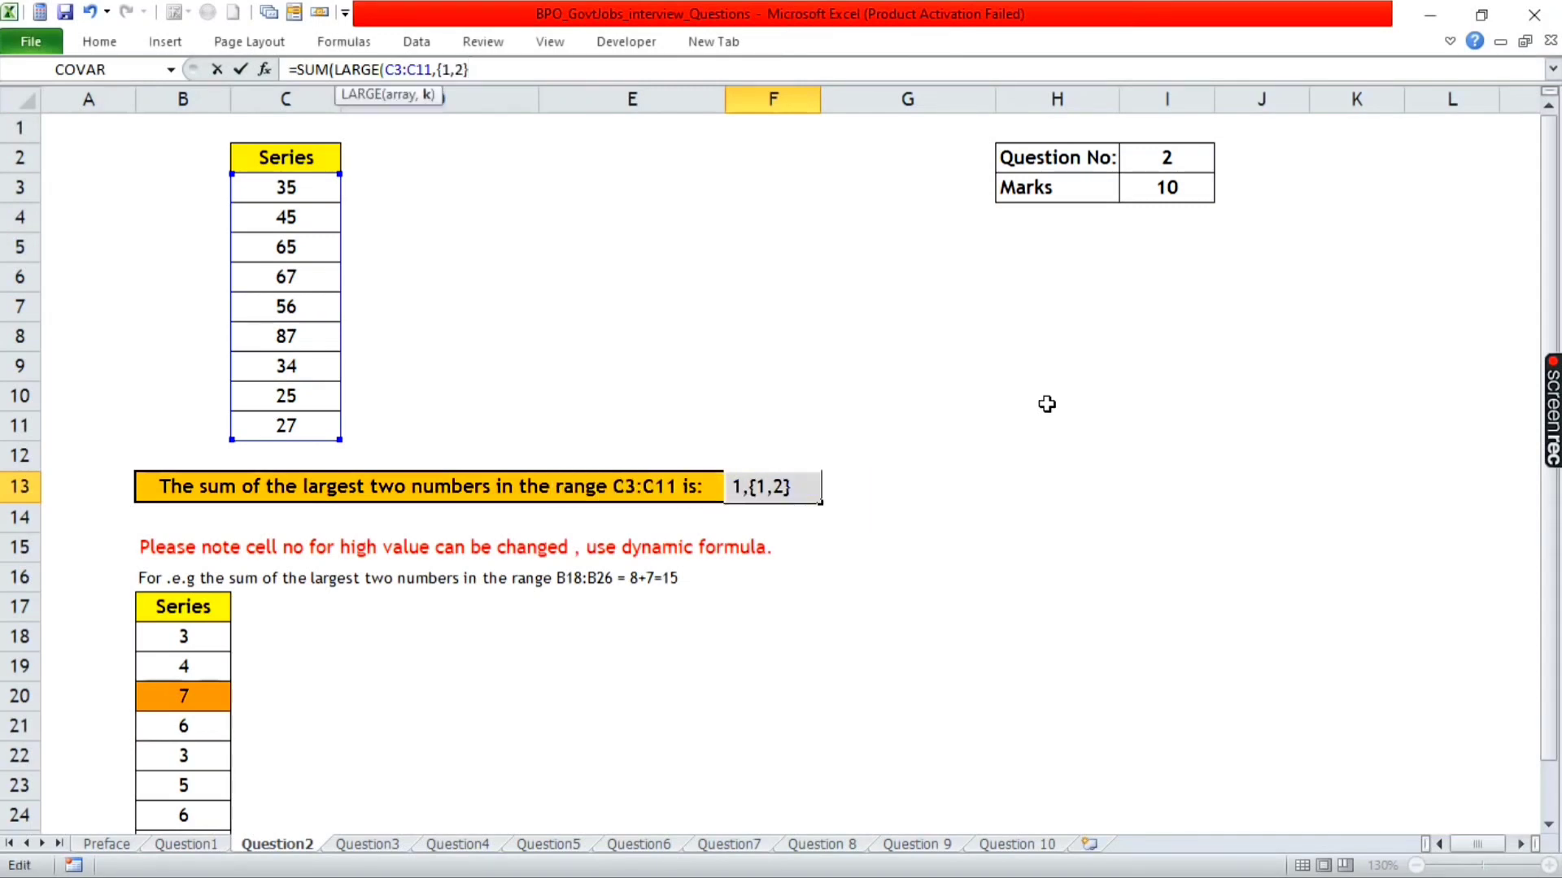
type(")")
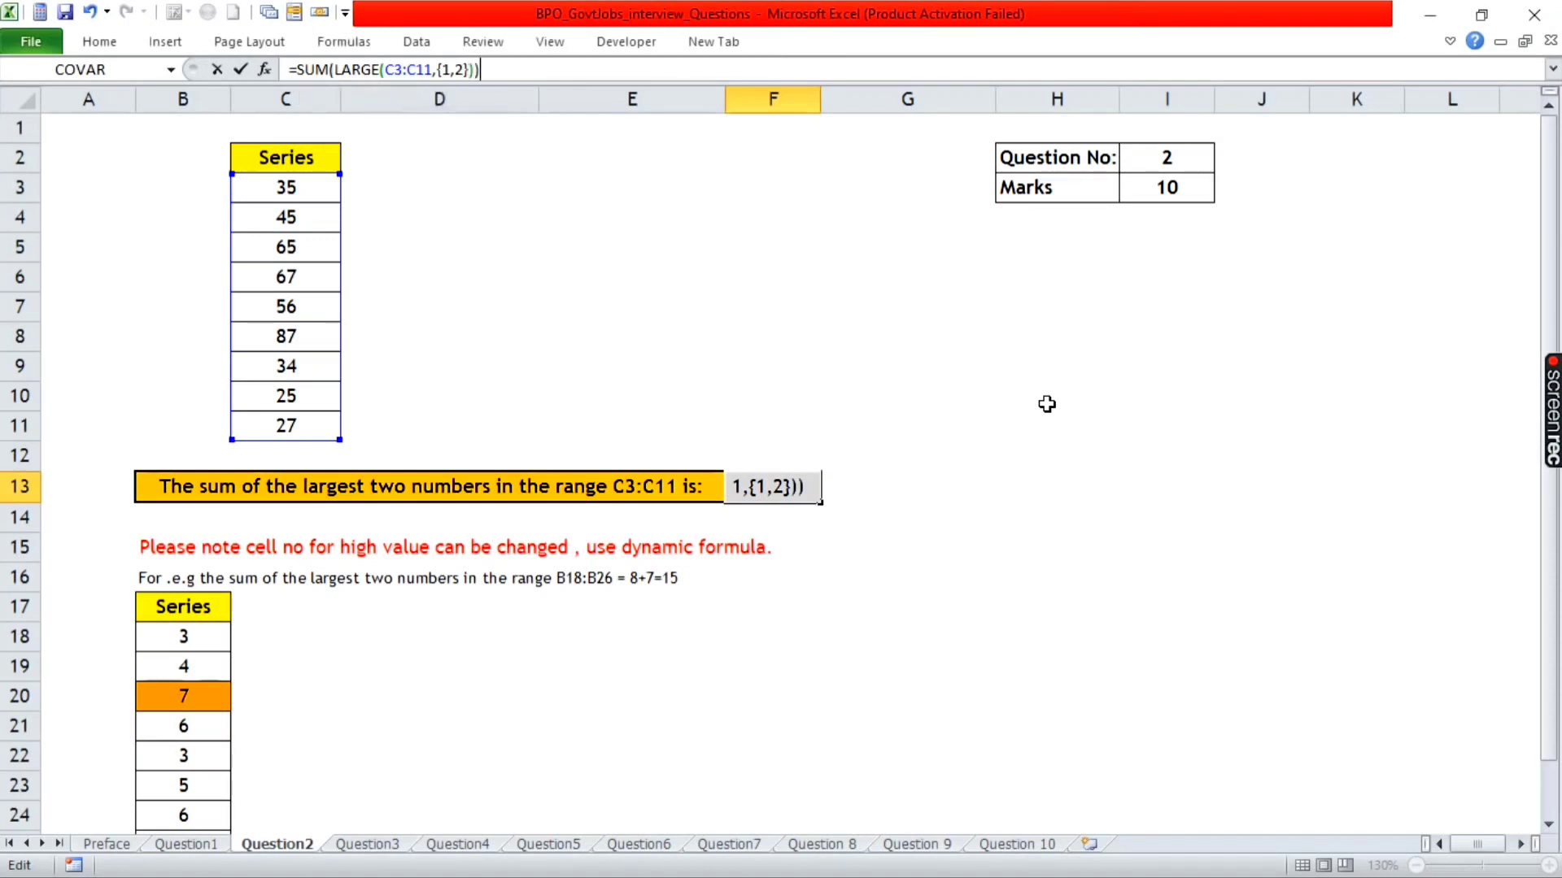
key("Return")
key("Return")
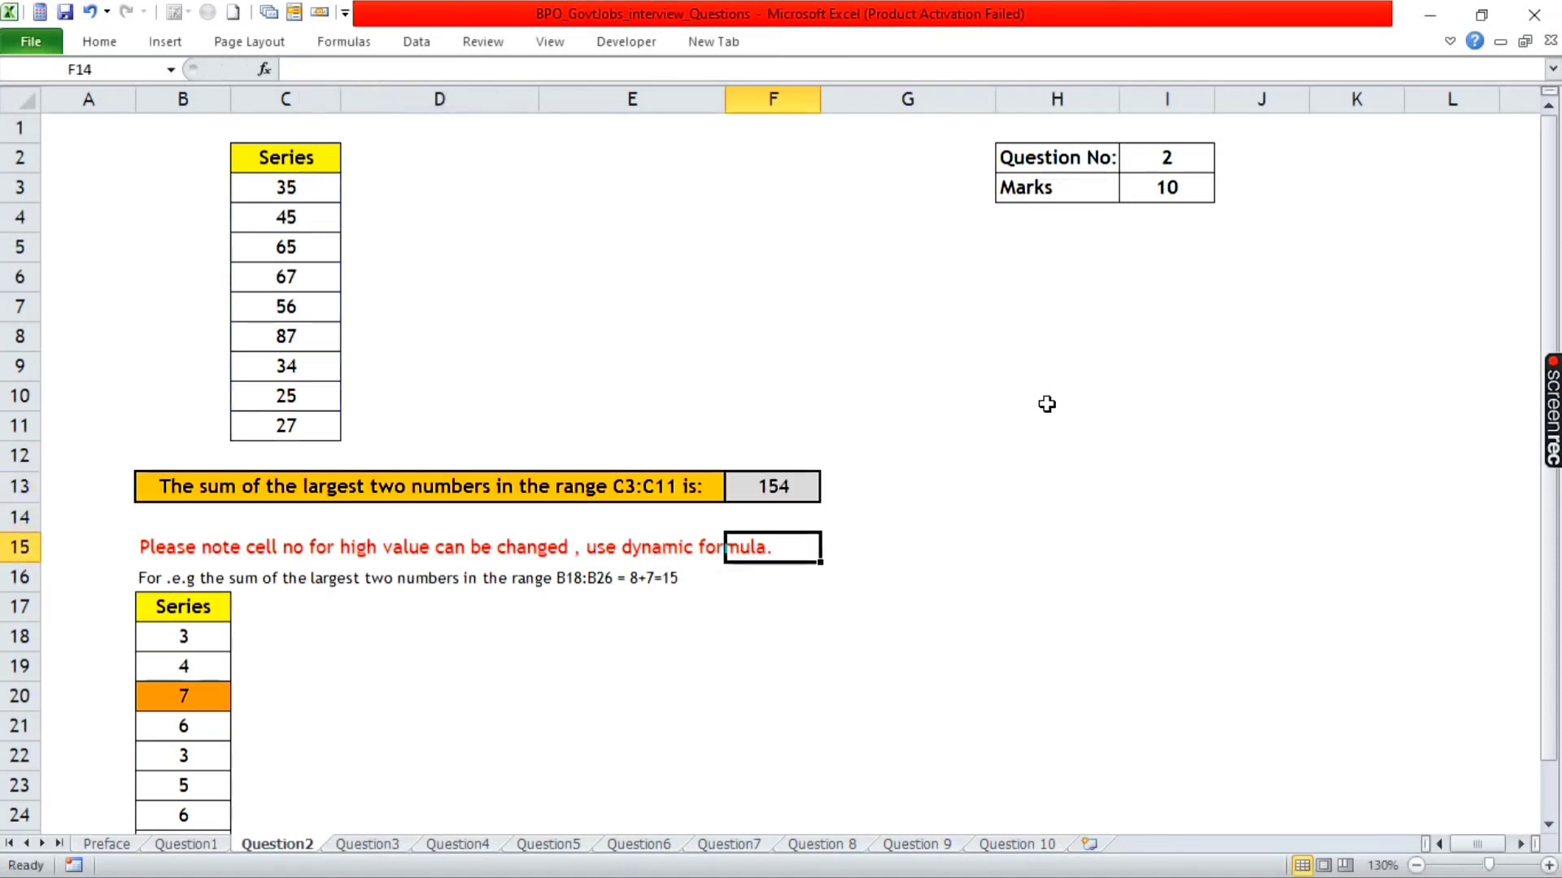
key("Up")
key("Up")
key("Up")
key("Down")
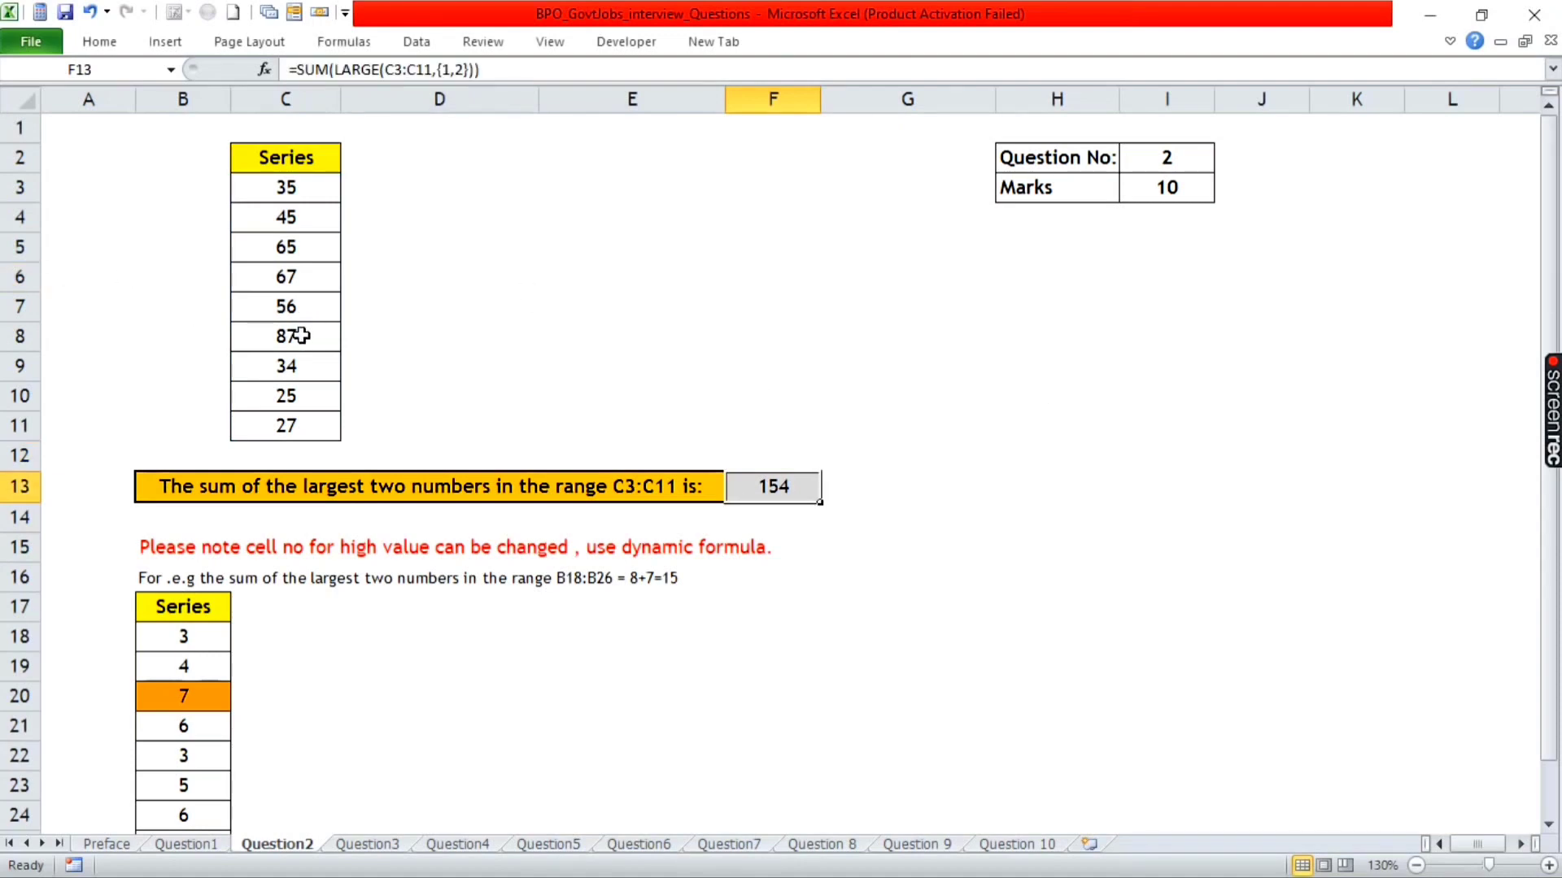
left_click(301, 335)
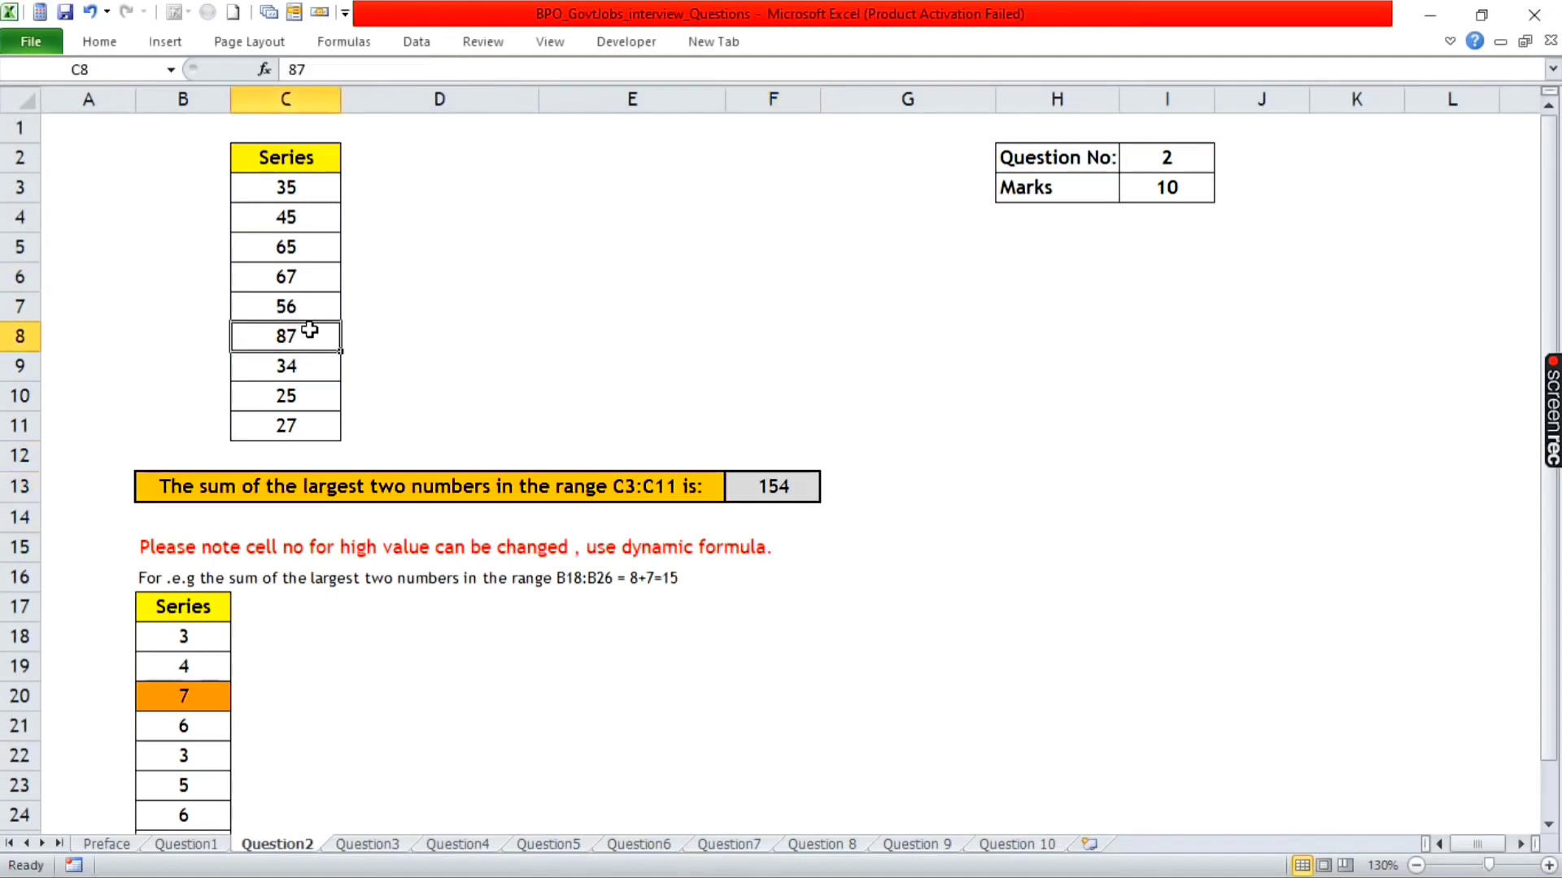
left_click(310, 275, "ctrl")
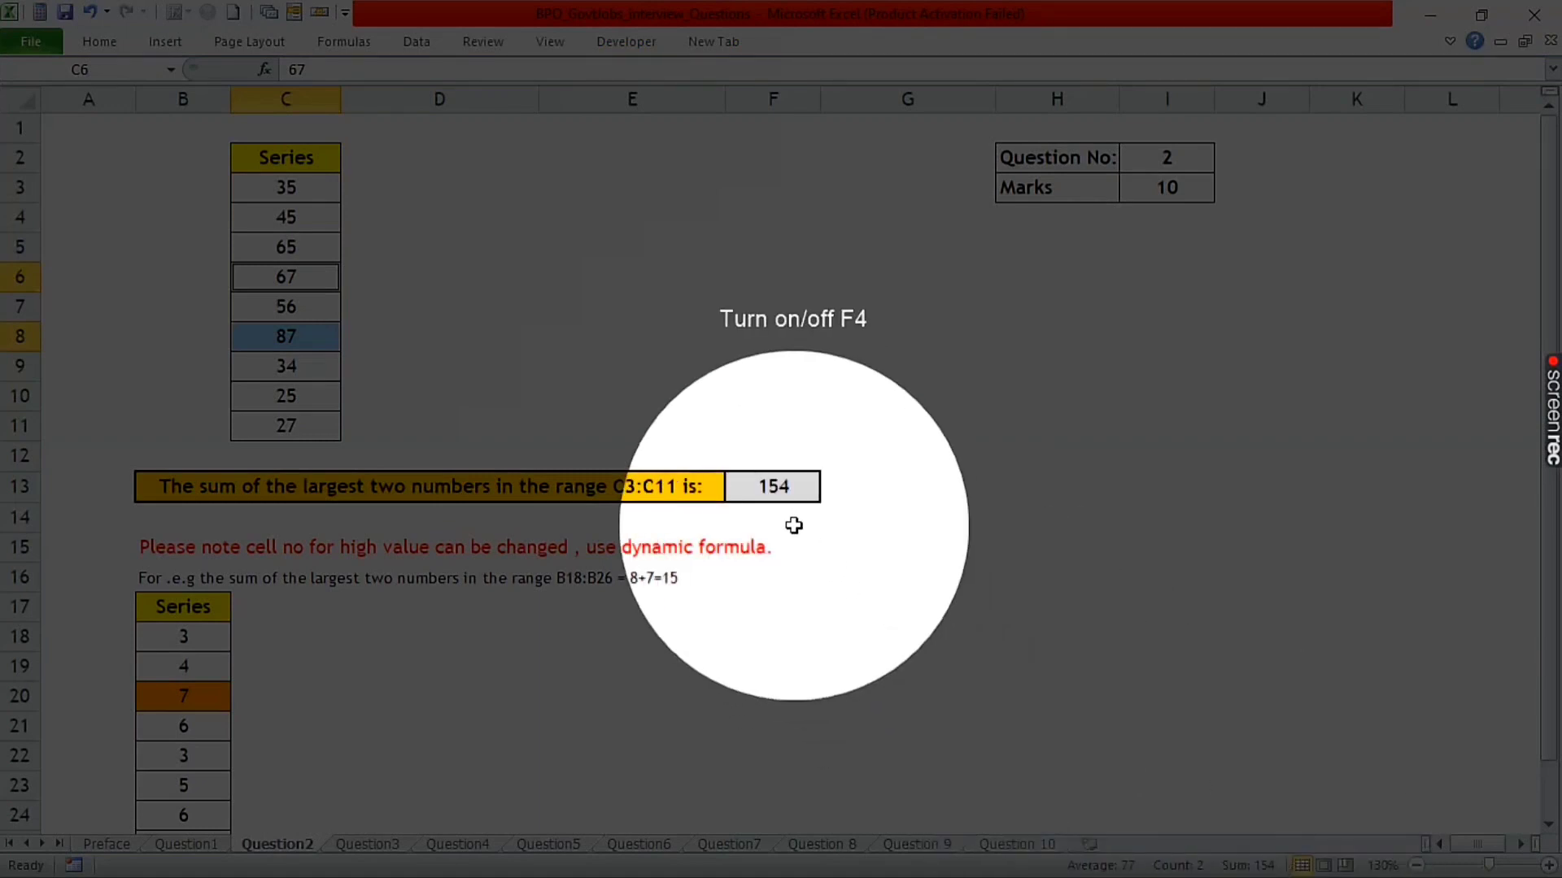
key("F4")
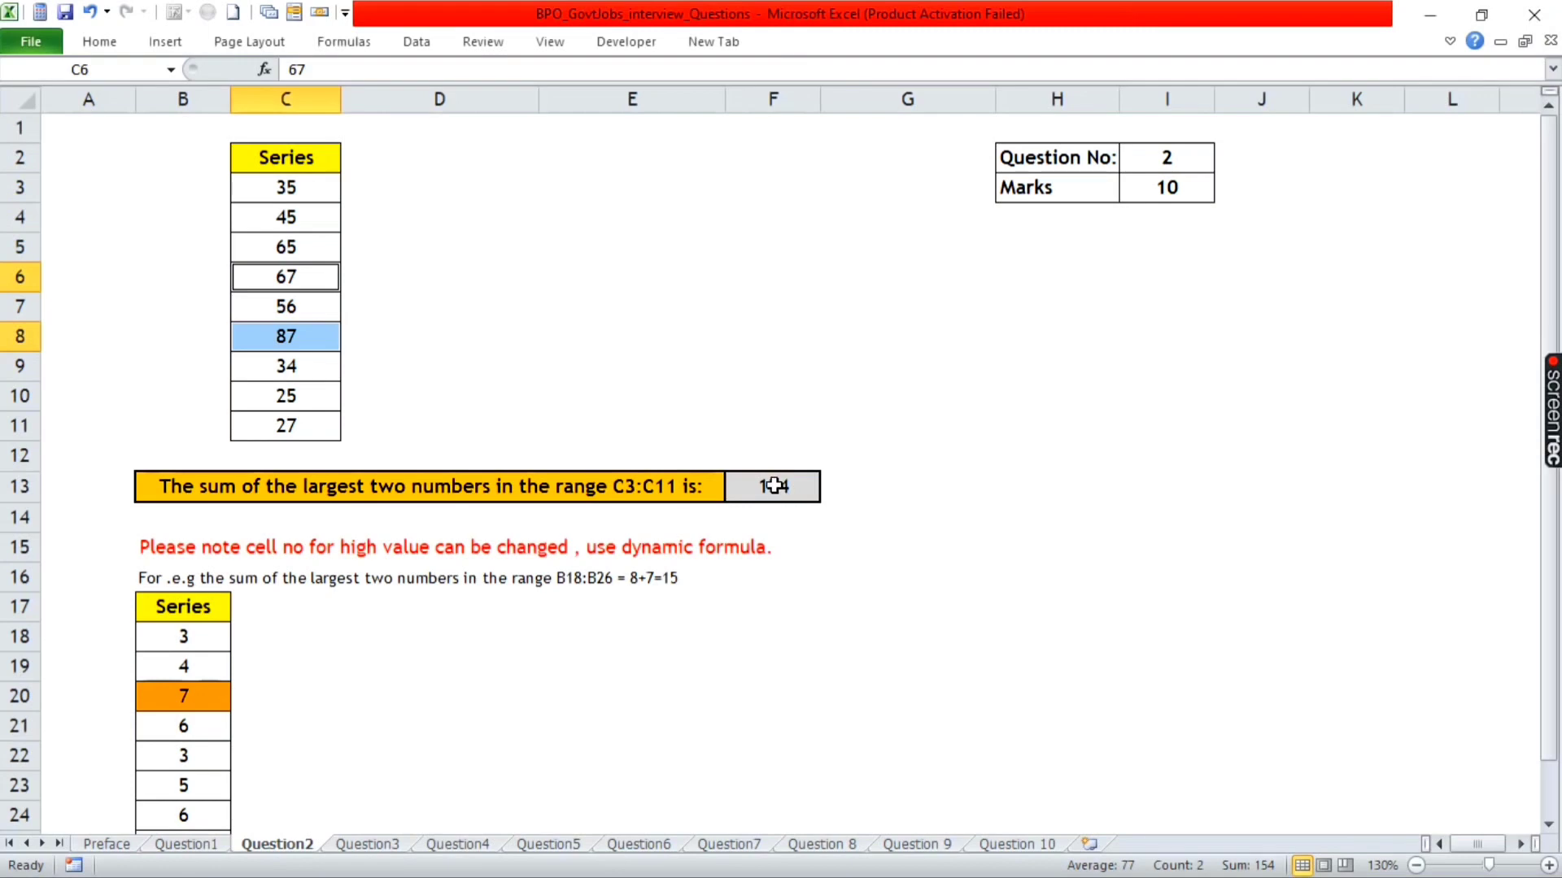
left_click(774, 487)
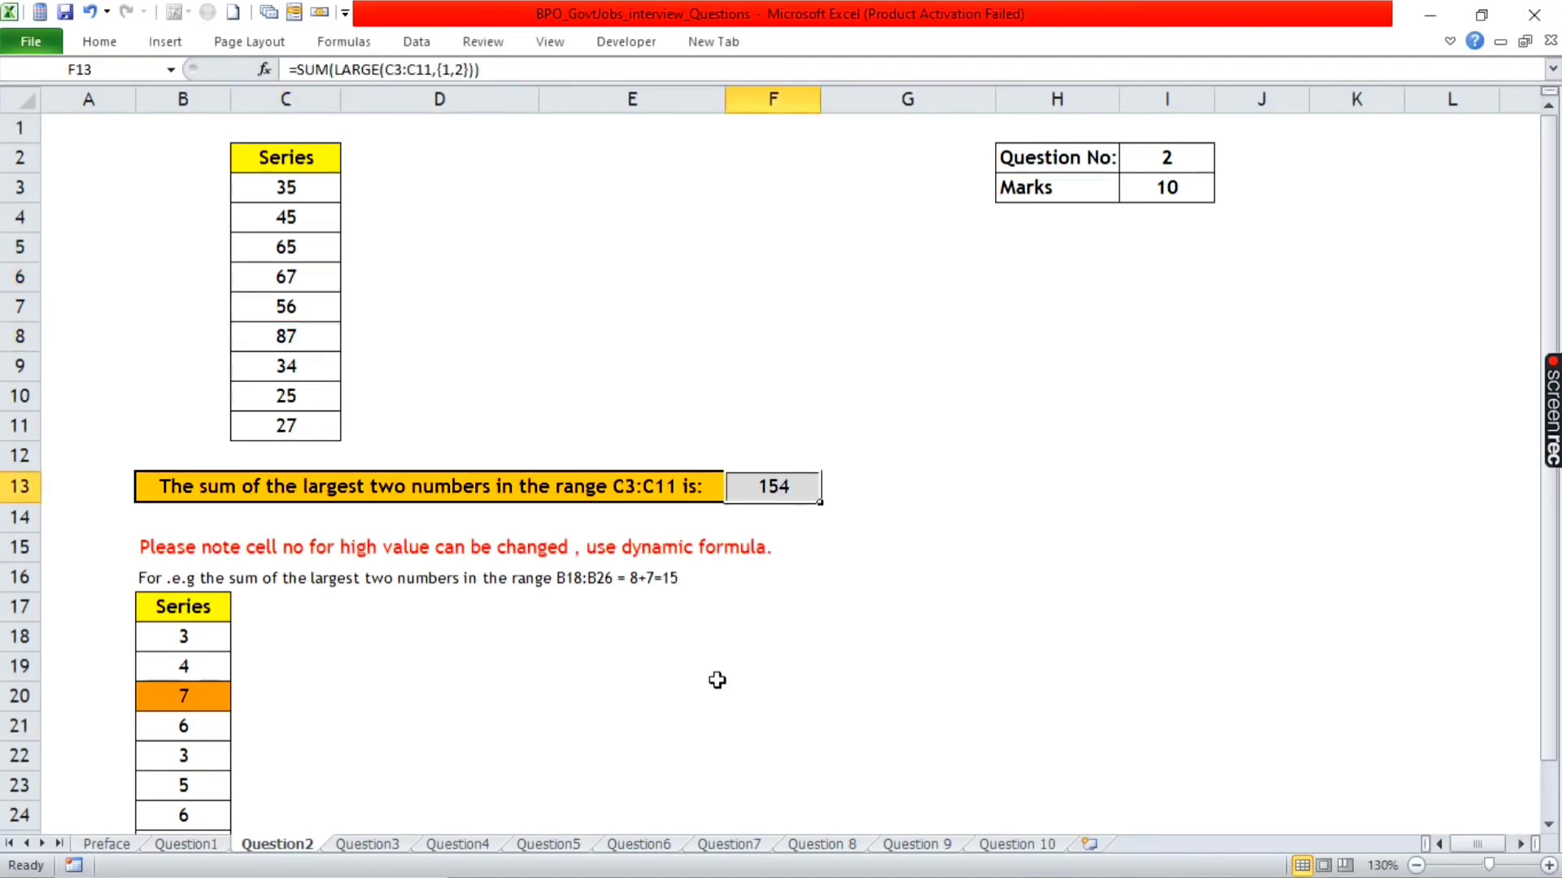
- Switch back through Question1 and move forward to the Question3 agent call-count sheet
key("ctrl+Page_Up")
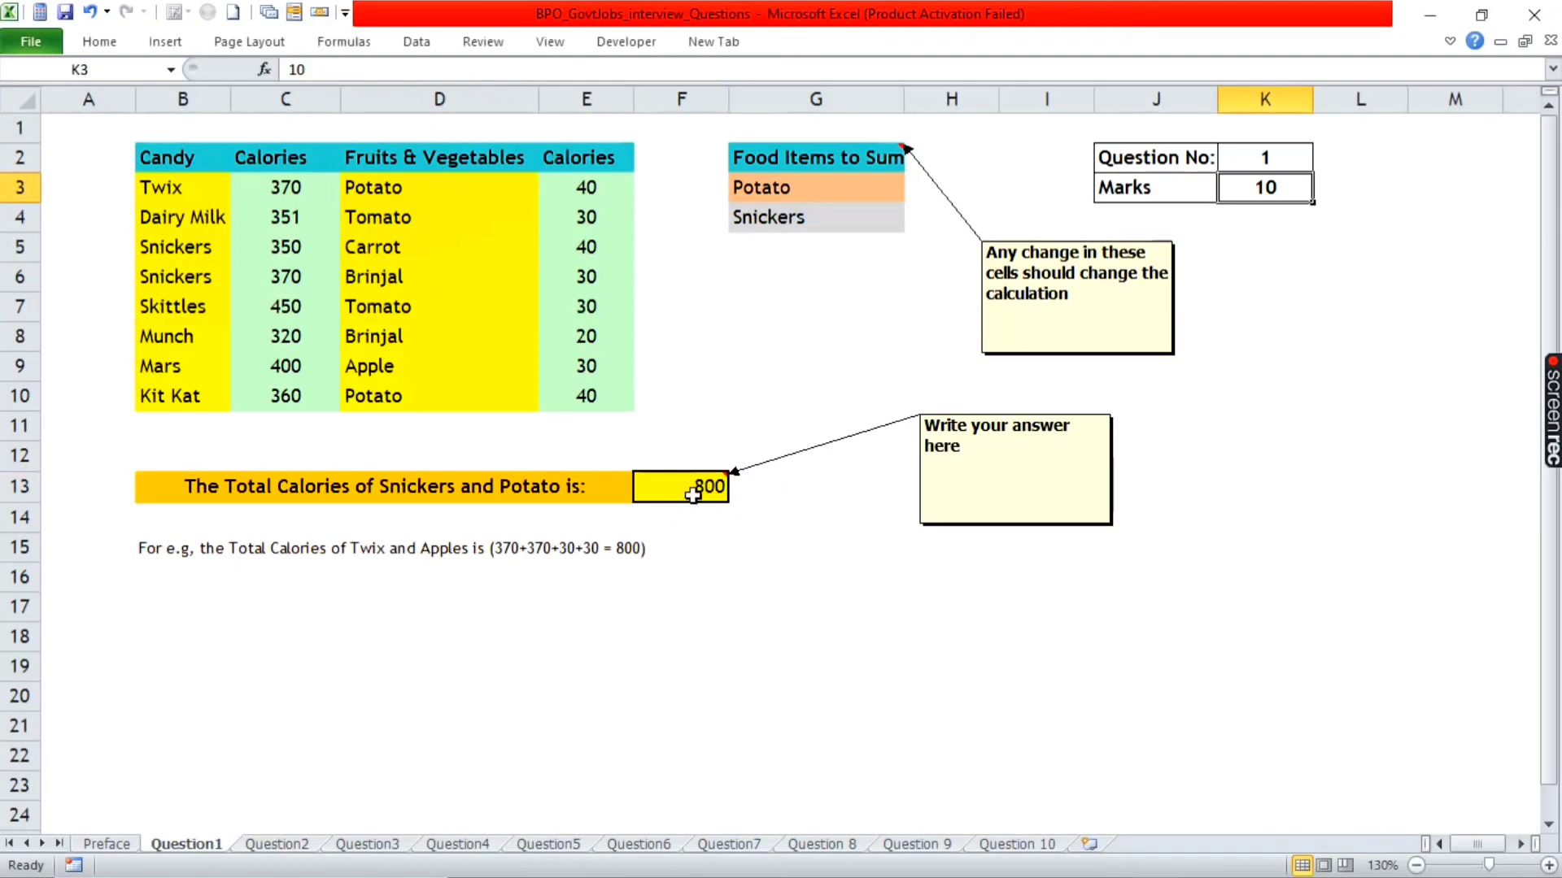
left_click(1295, 186)
key("ctrl+Page_Down")
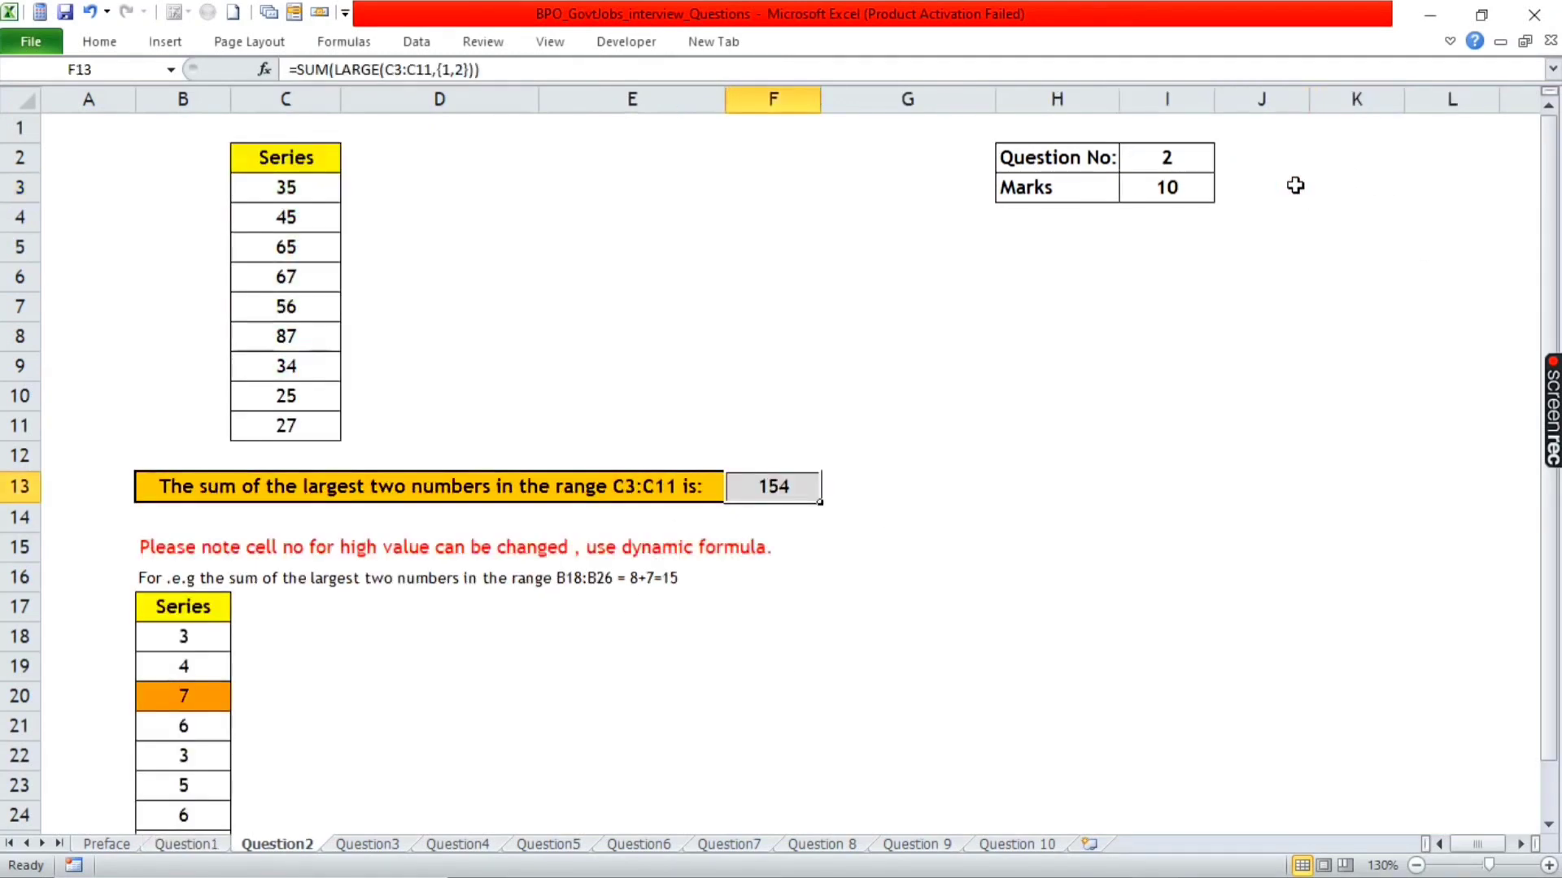
key("ctrl+Page_Down")
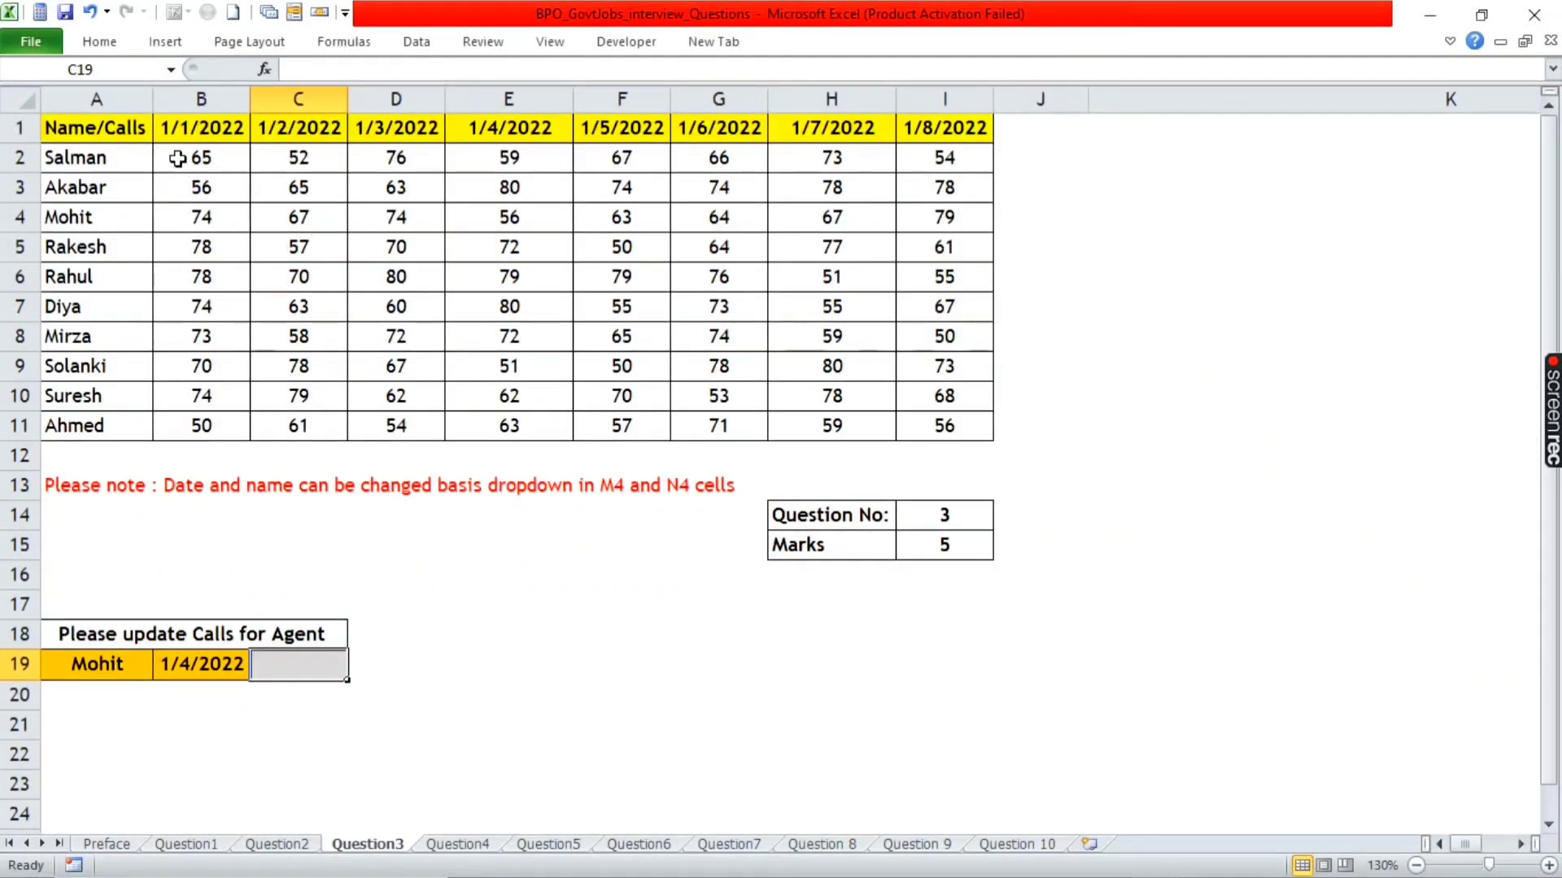
- Review the agents' call table, its date header row, and the empty answer cell C19
left_click(160, 636)
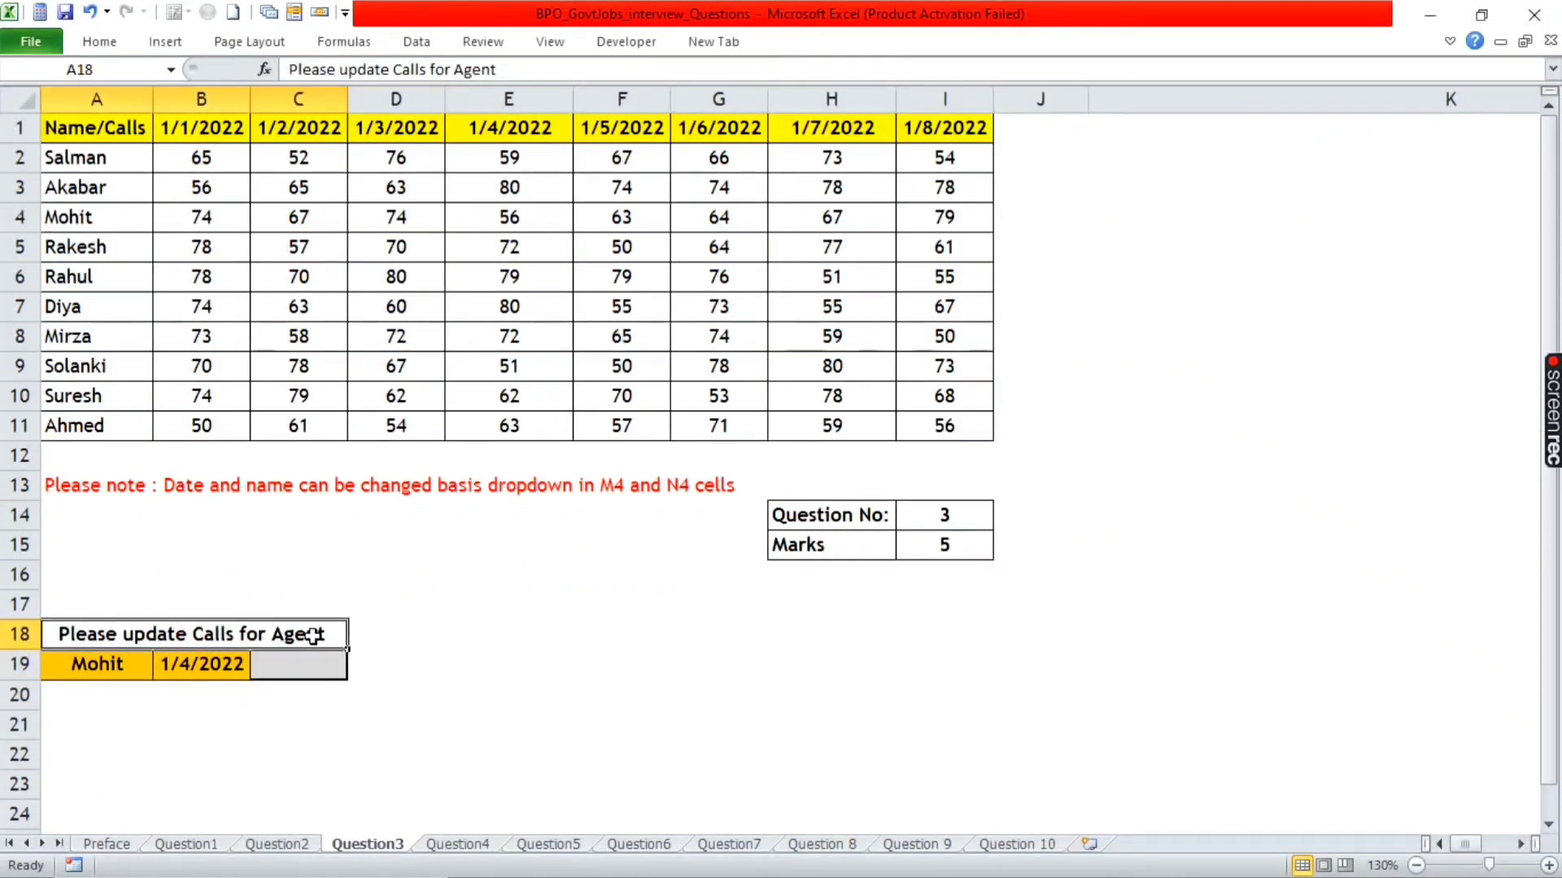
mouse_move(110, 126)
left_mouse_down()
mouse_move(728, 272)
mouse_move(945, 376)
mouse_move(939, 421)
left_mouse_up()
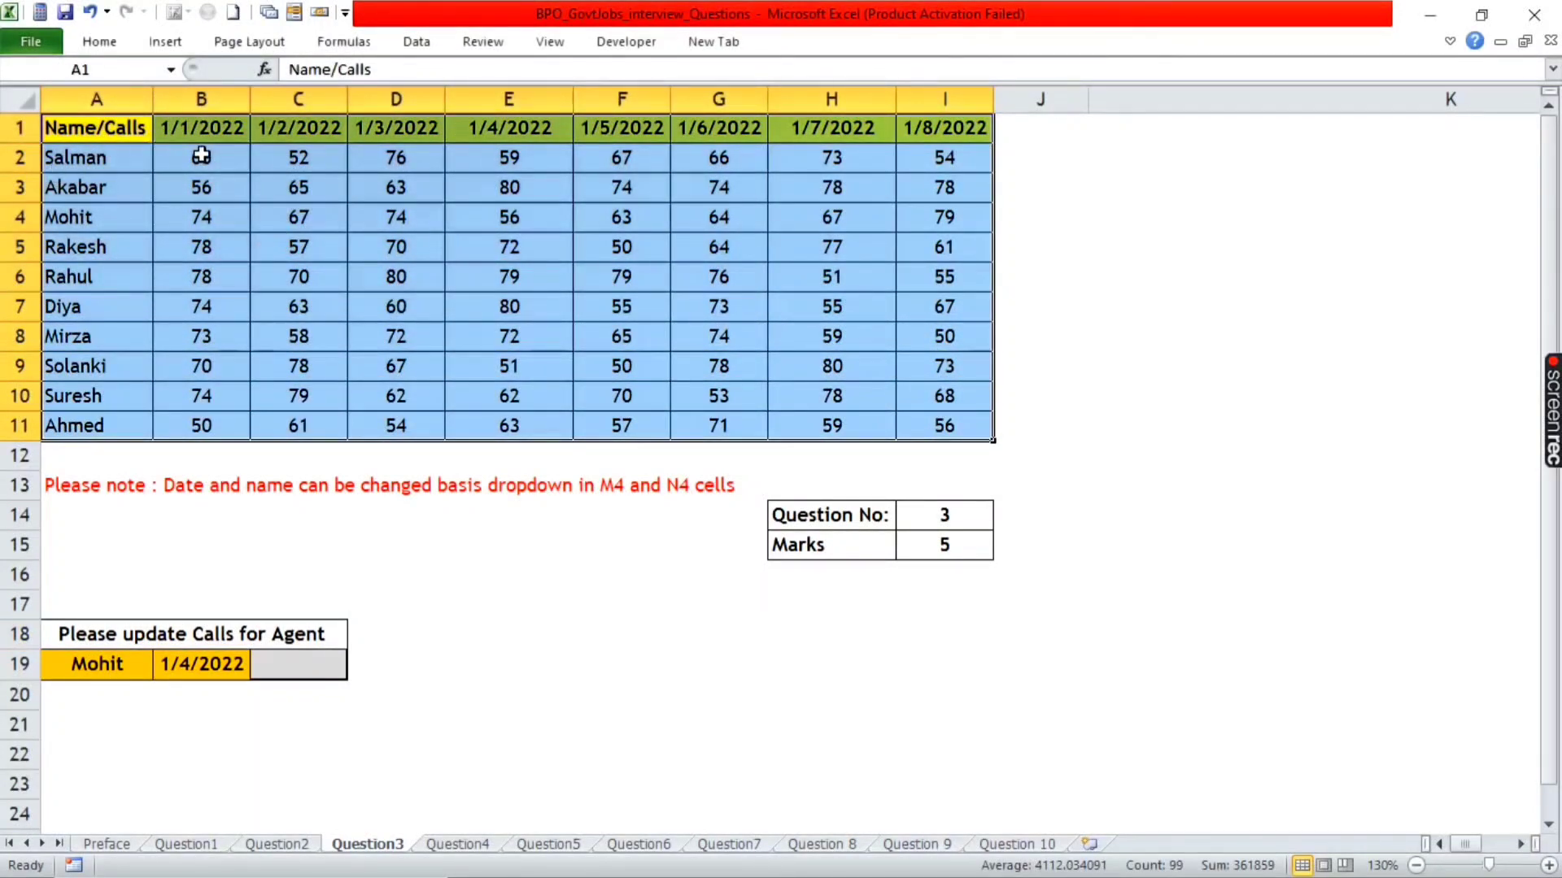
left_click_drag(202, 135, 900, 129)
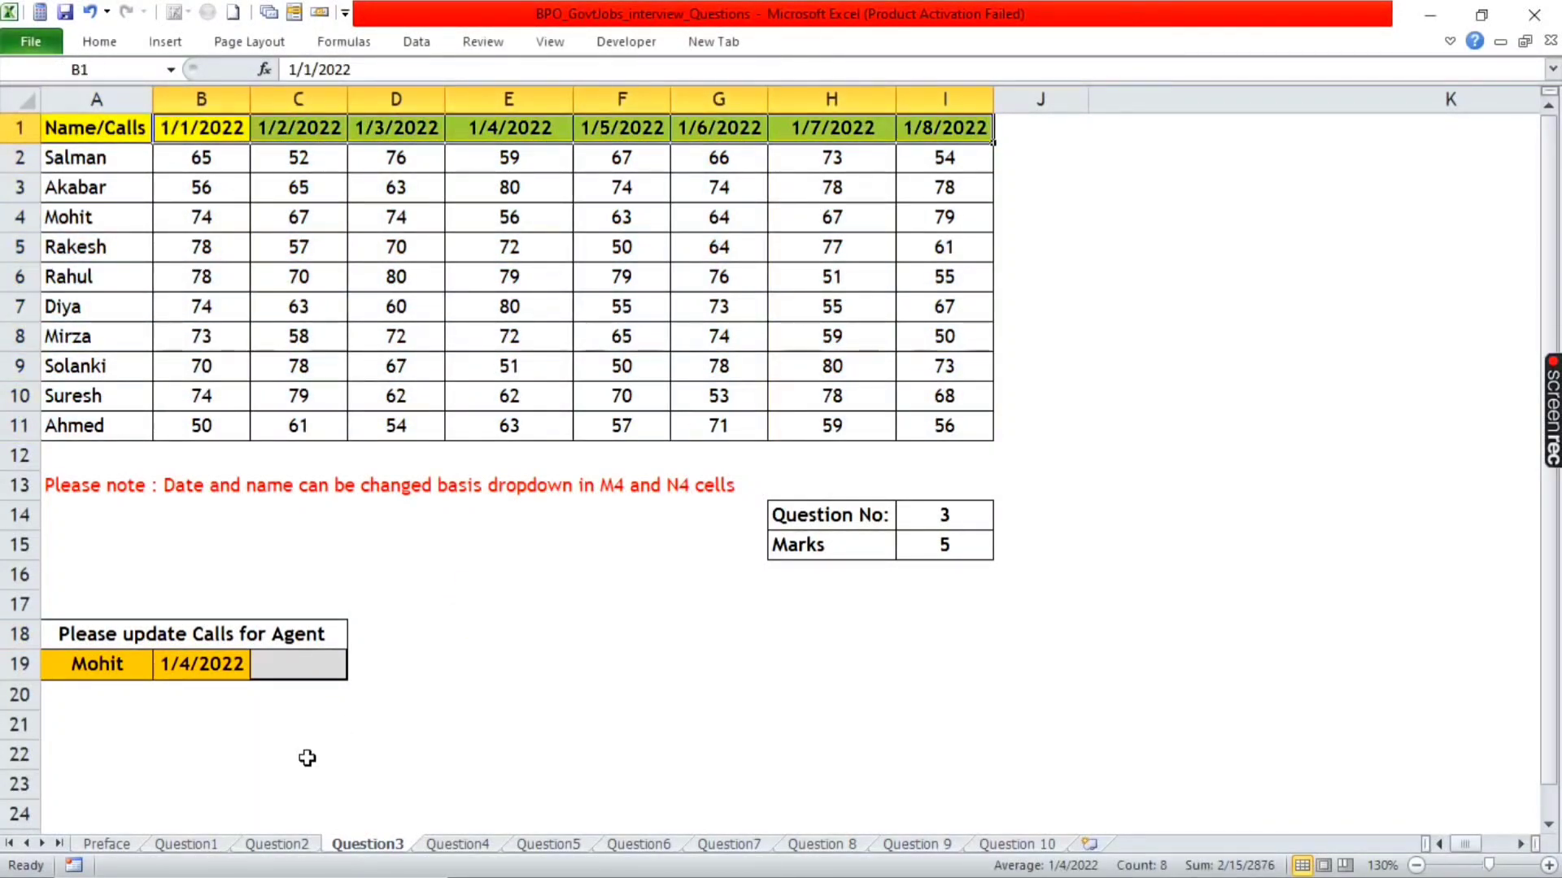
left_click(314, 663)
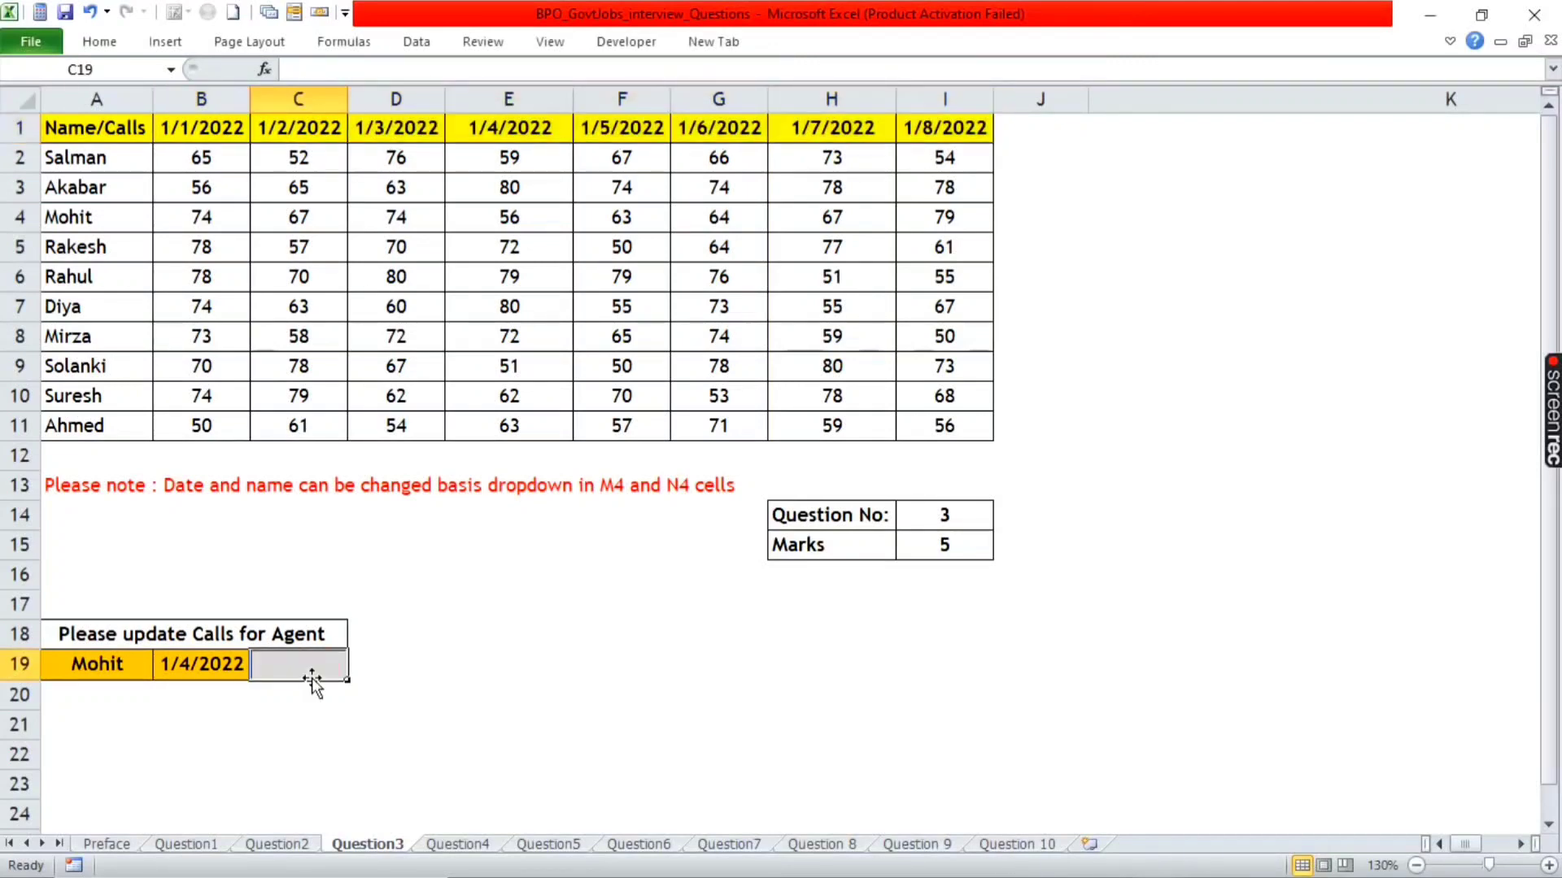
- Pick Mirza in A19 and 1/6/2022 in B19 from the dropdowns
left_click(73, 663)
left_click(163, 667)
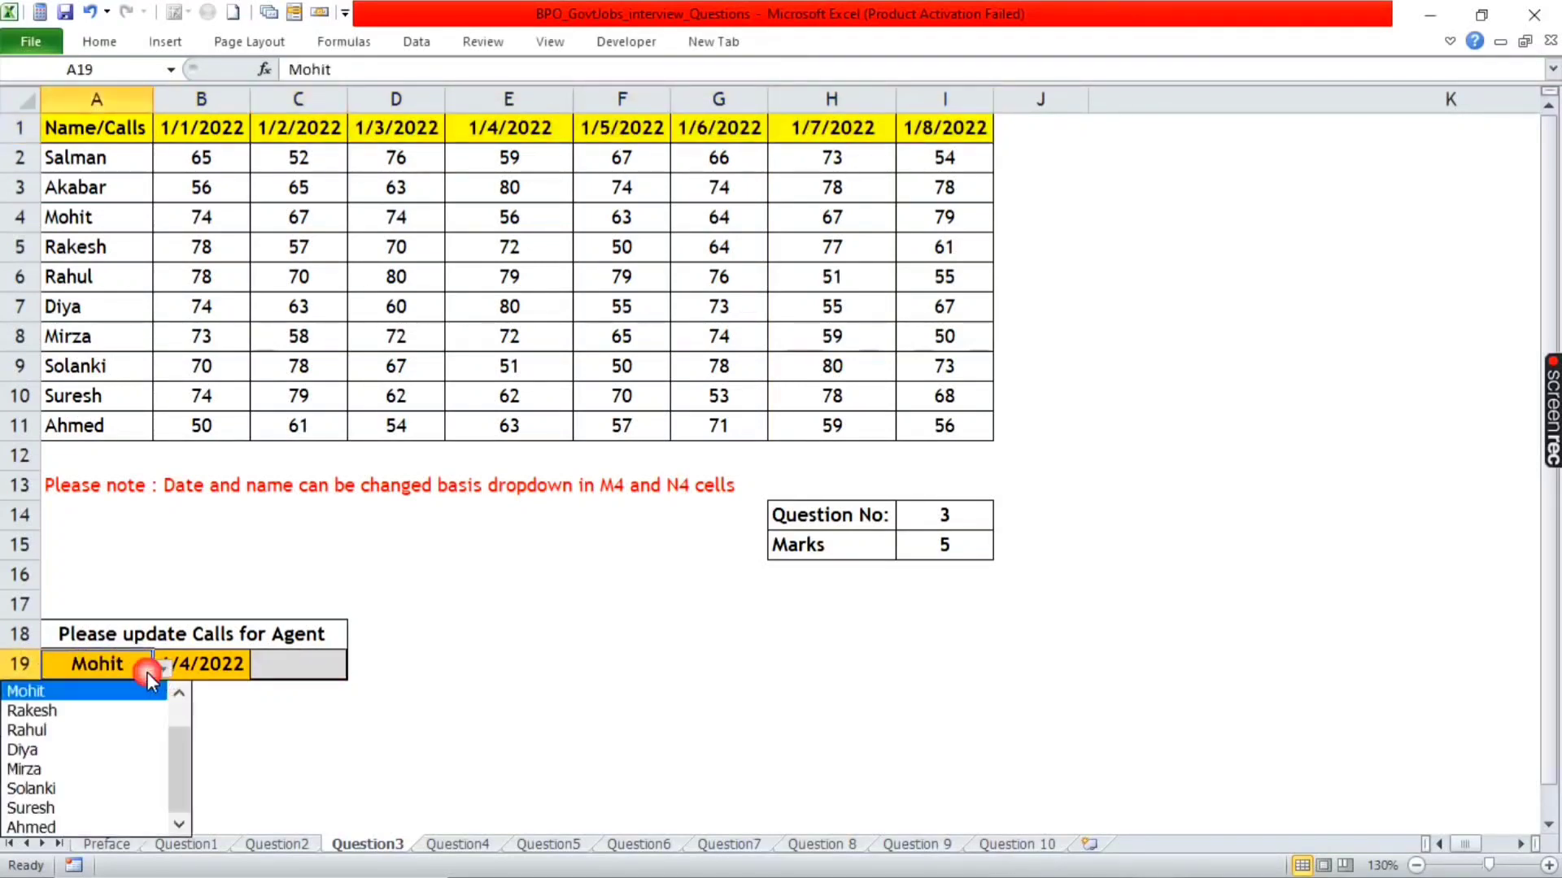
left_click(90, 758)
left_click(211, 663)
left_click(260, 668)
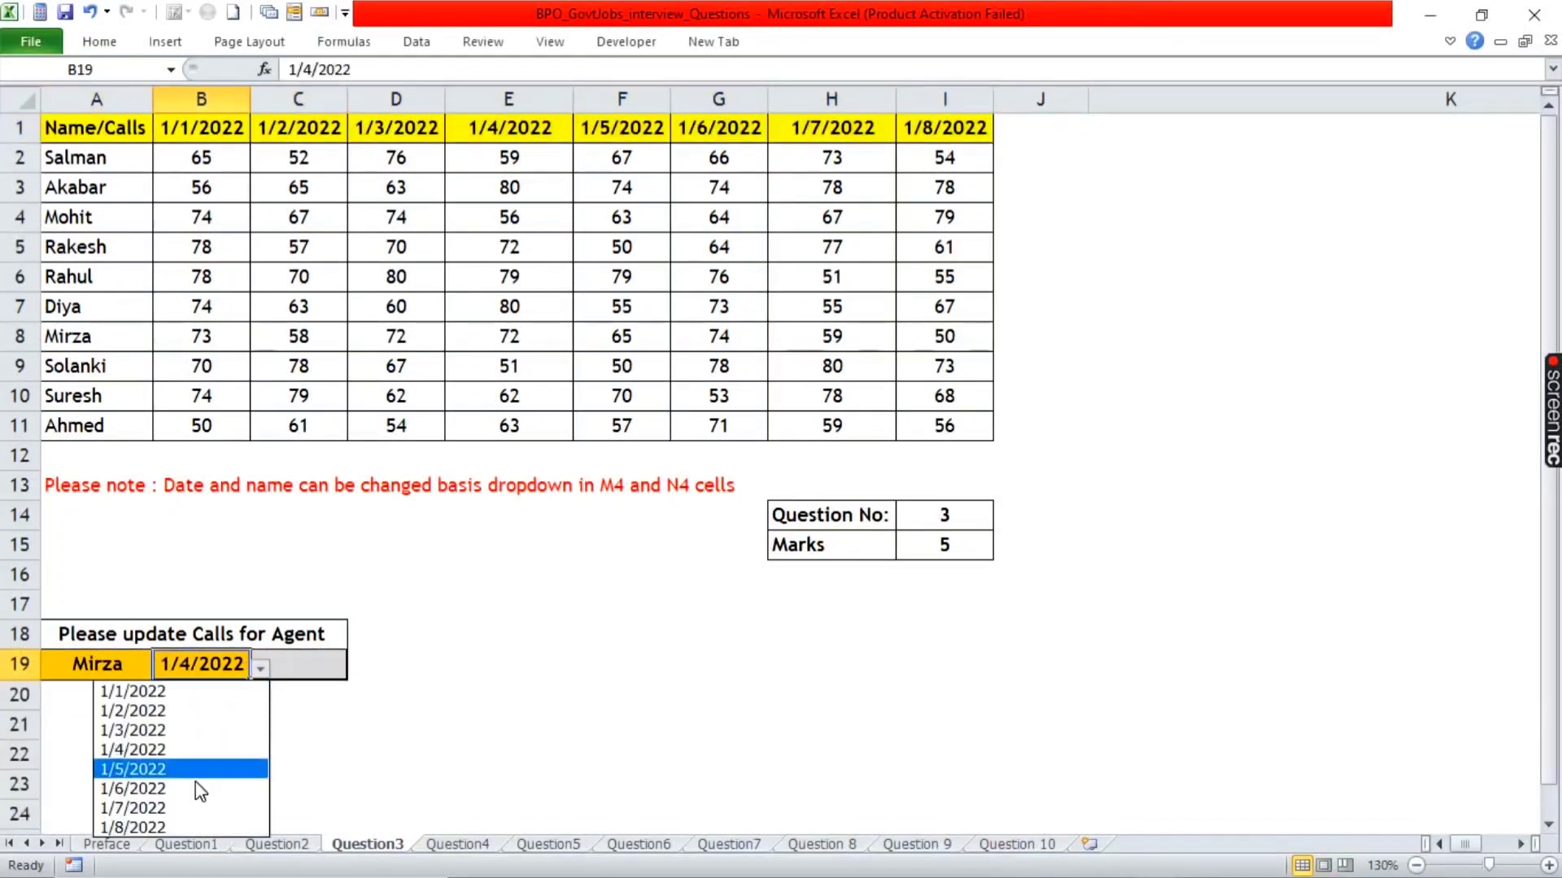
left_click(190, 789)
left_click(314, 663)
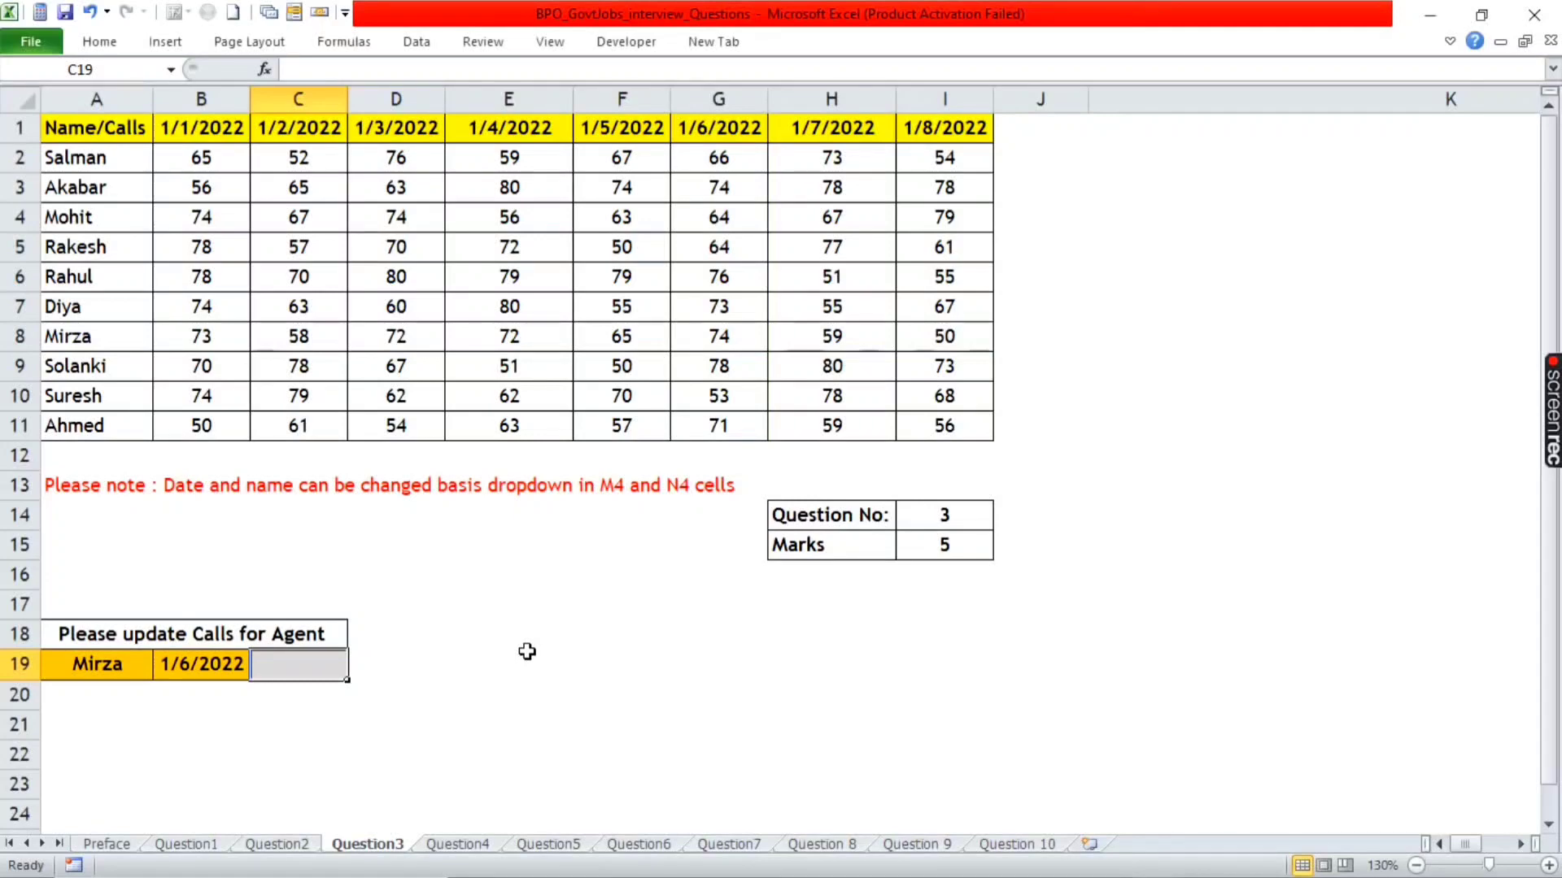
- Begin C19 with =VLOOKUP(A19,A1:I11, using the agent in A19 as lookup value
type("=")
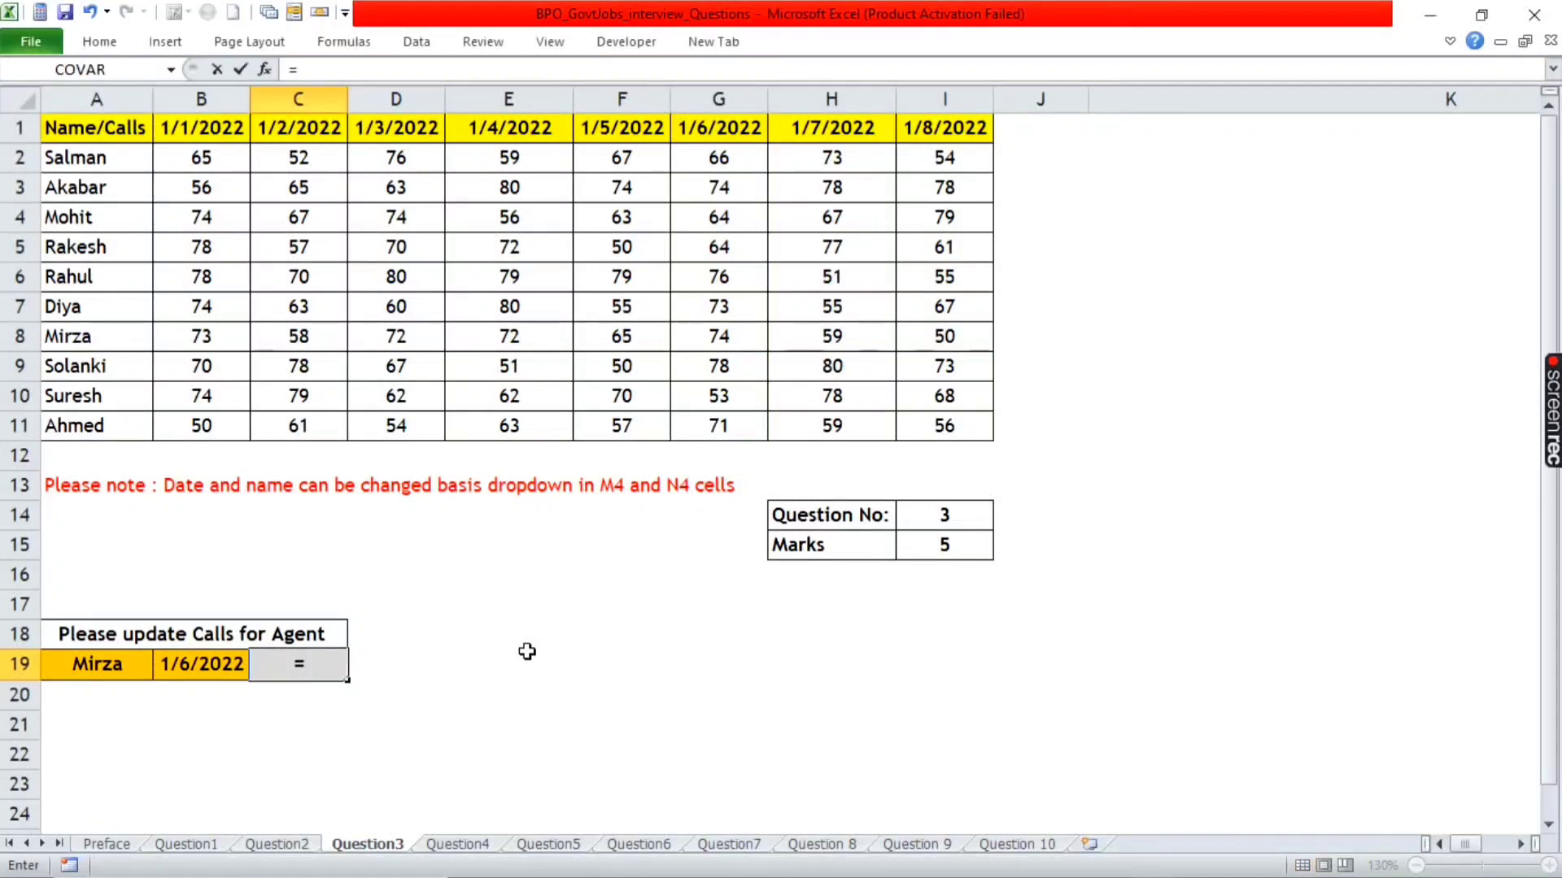
type("vl")
key("Tab")
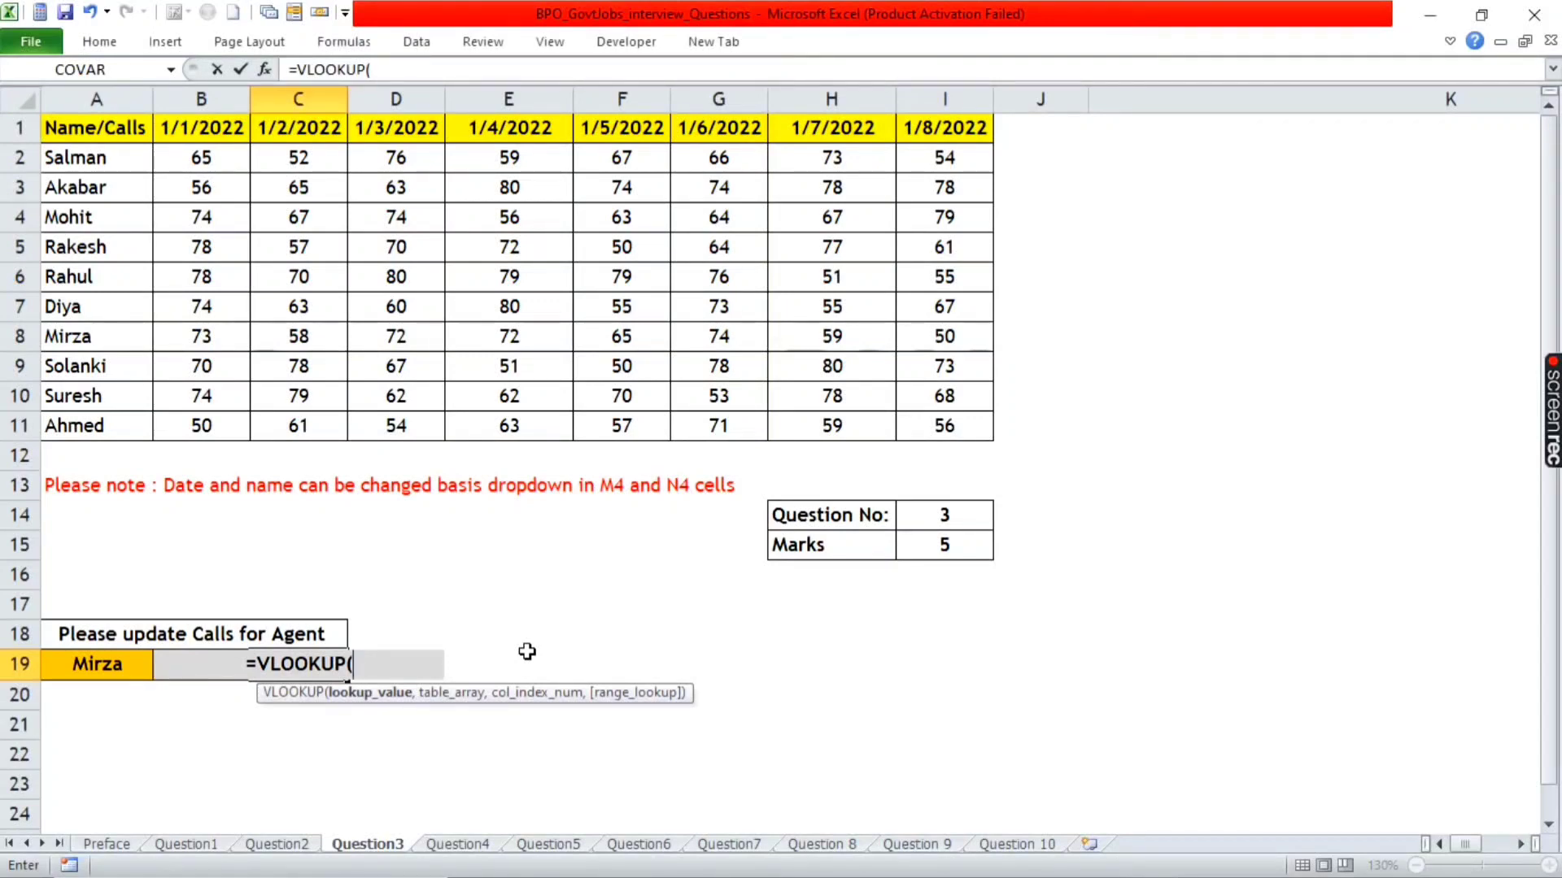
key("Left")
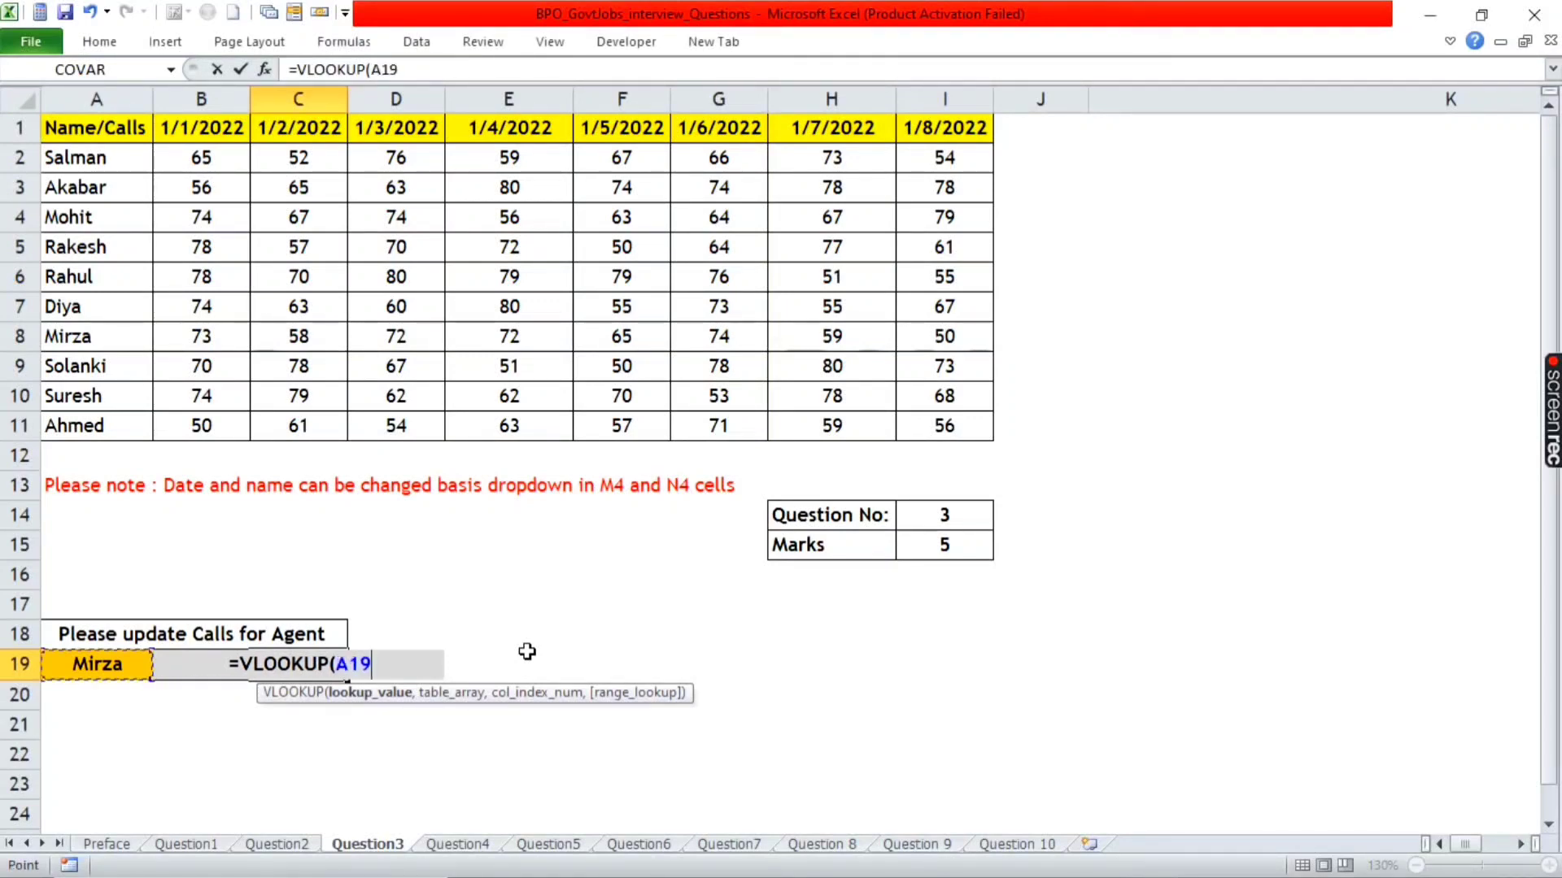
key("Left")
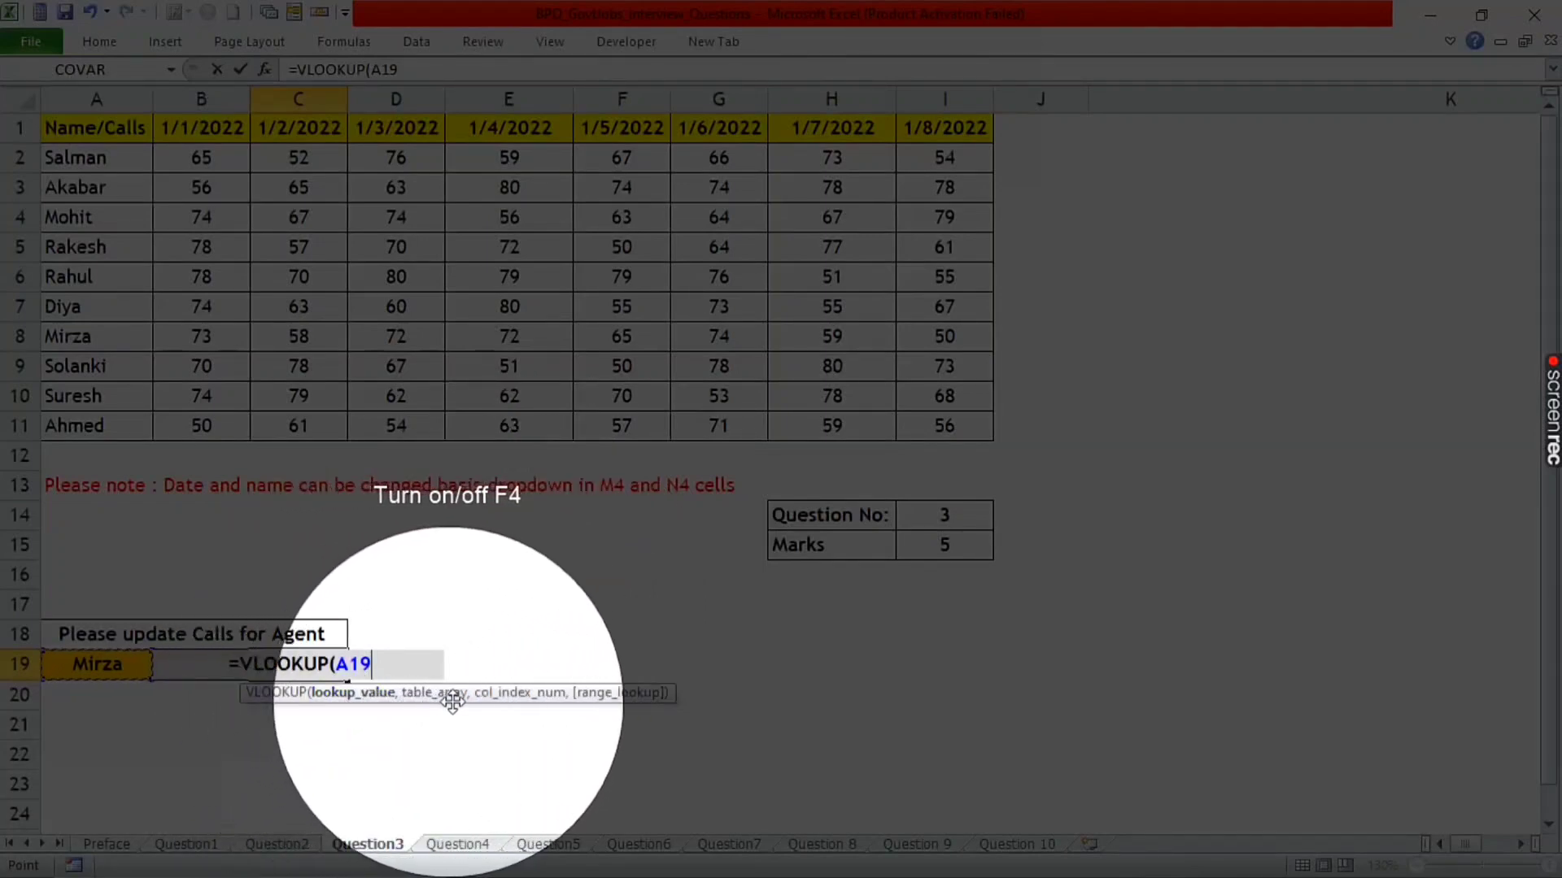
key("F4")
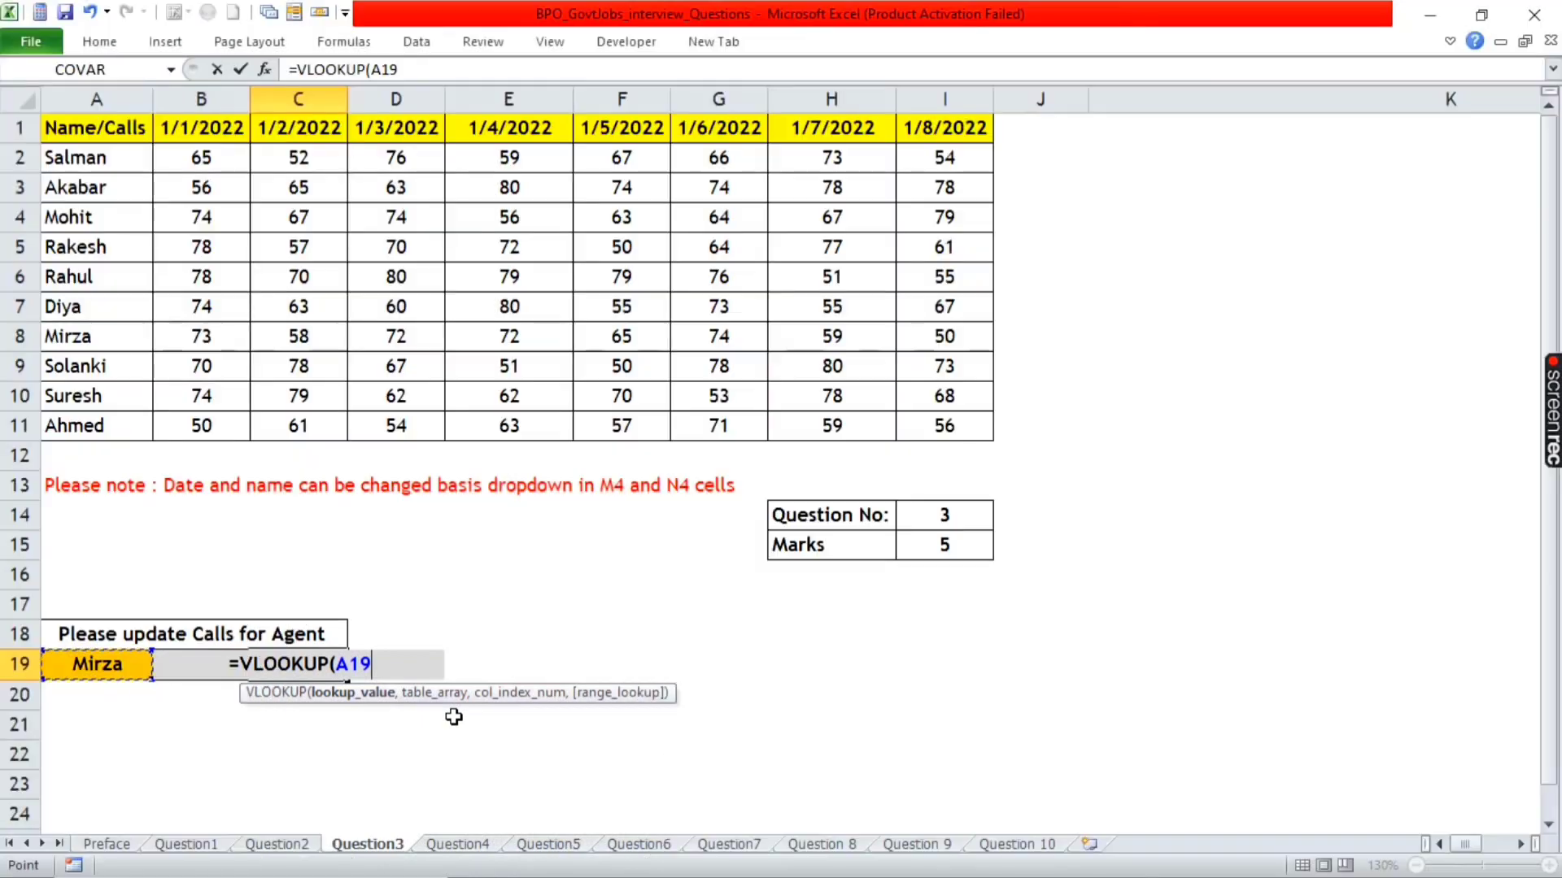
type(",")
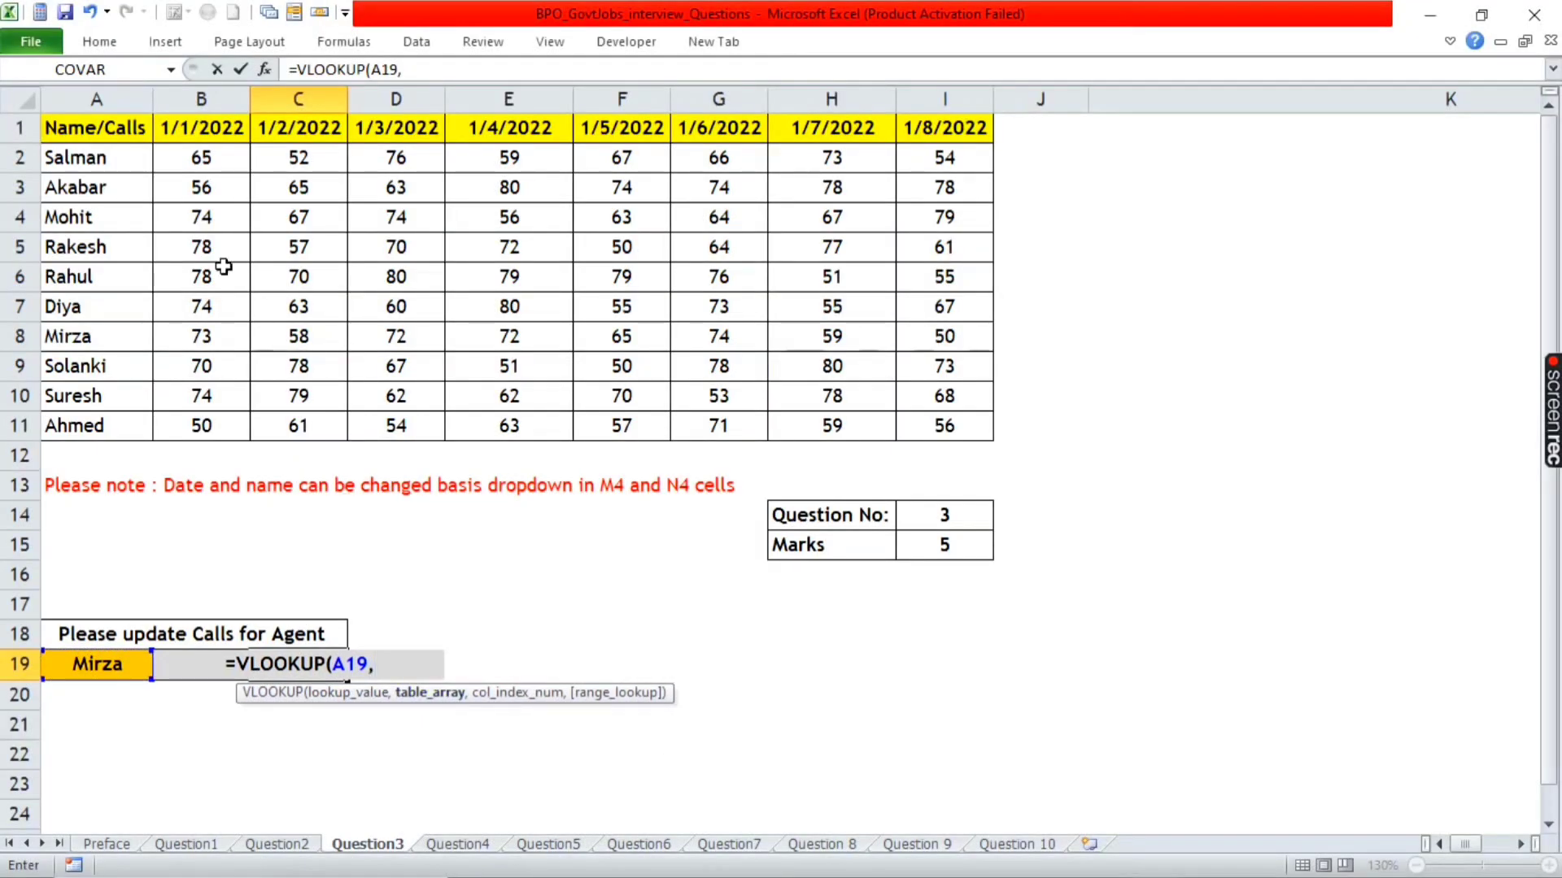
mouse_move(103, 134)
left_mouse_down()
mouse_move(945, 398)
mouse_move(980, 438)
left_mouse_up()
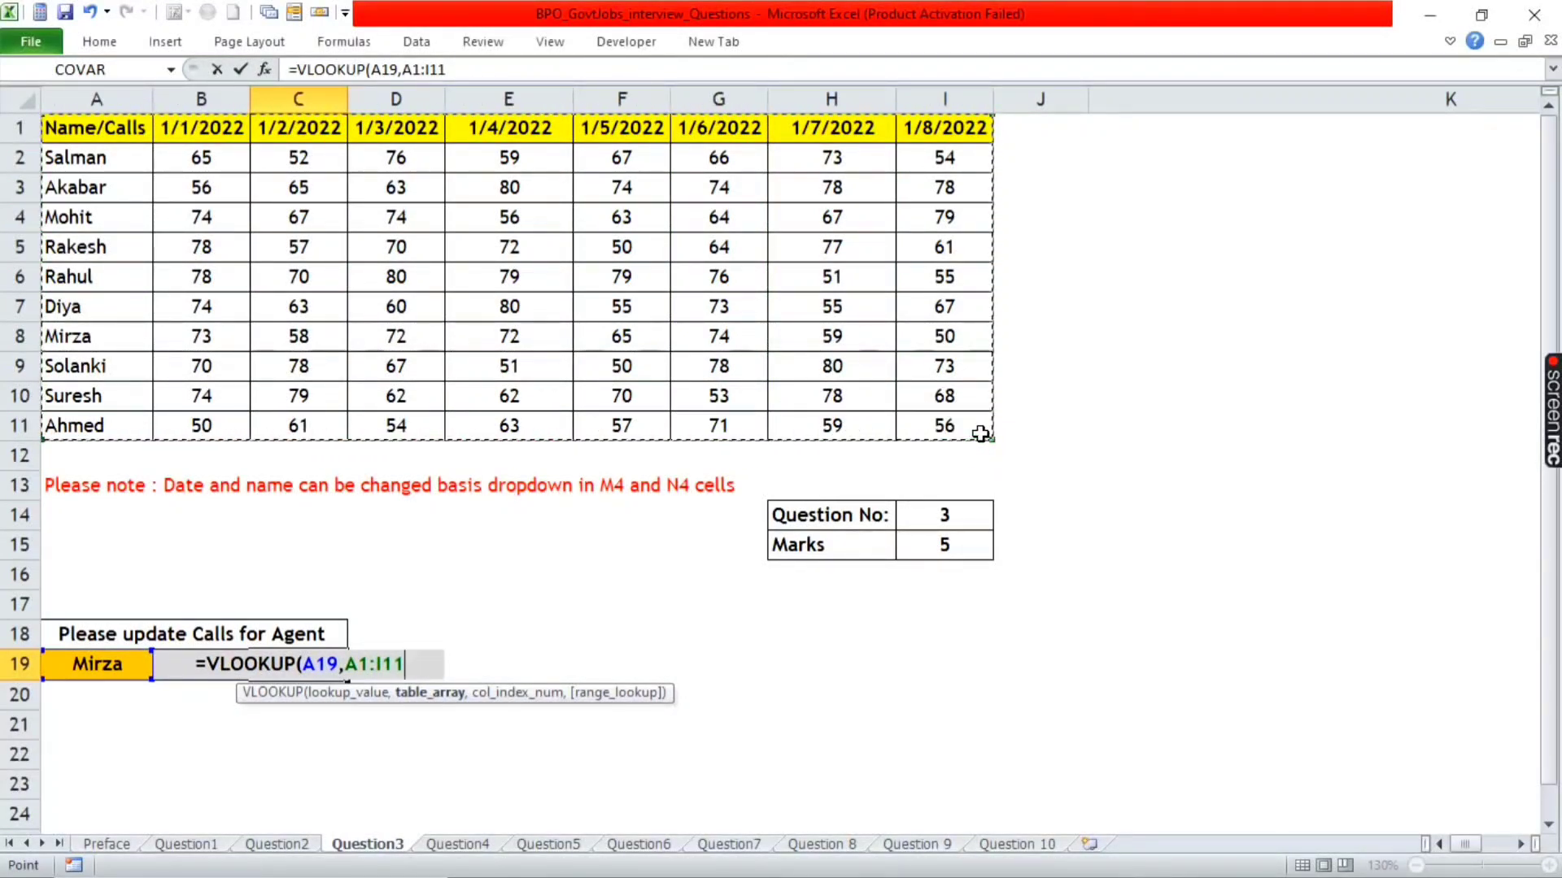
- Add MATCH(B19,A1:I1,0) as the column index and commit, returning 74 calls
type(",")
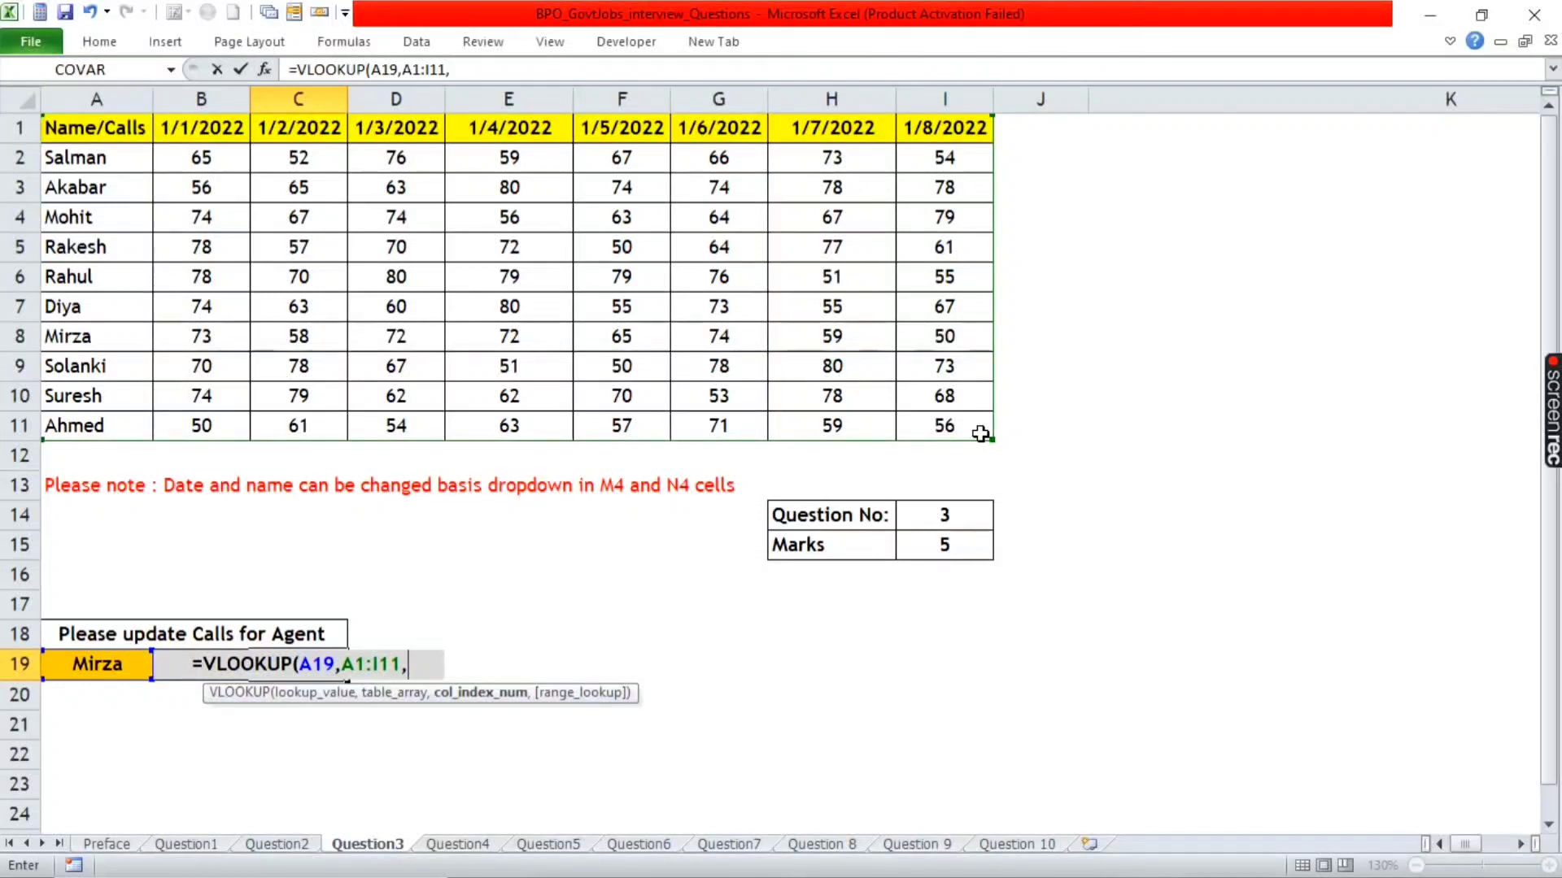
type("mat")
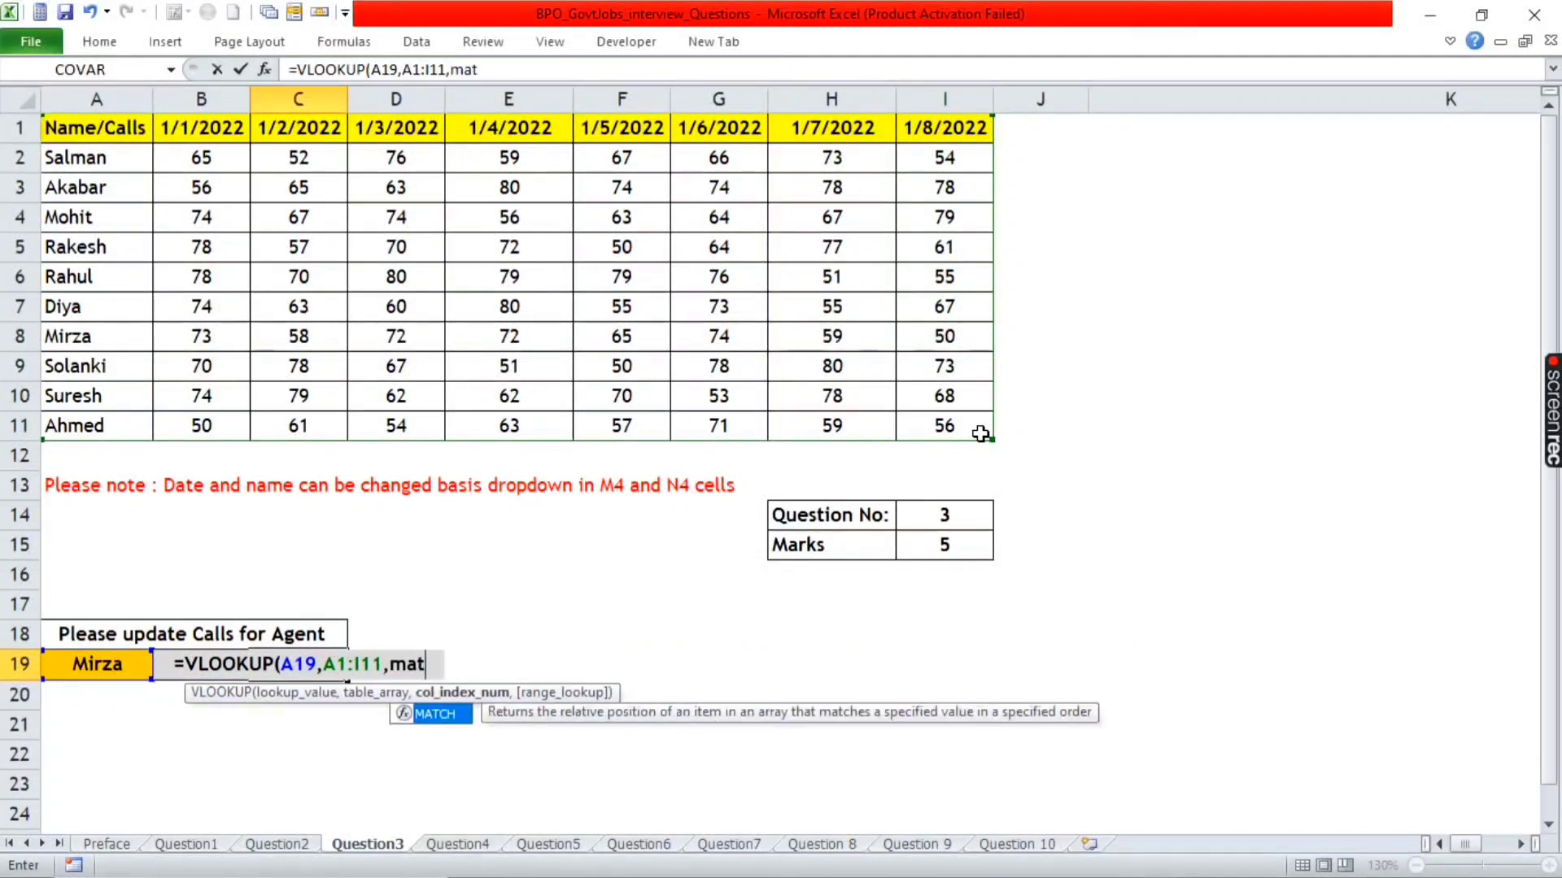
key("Tab")
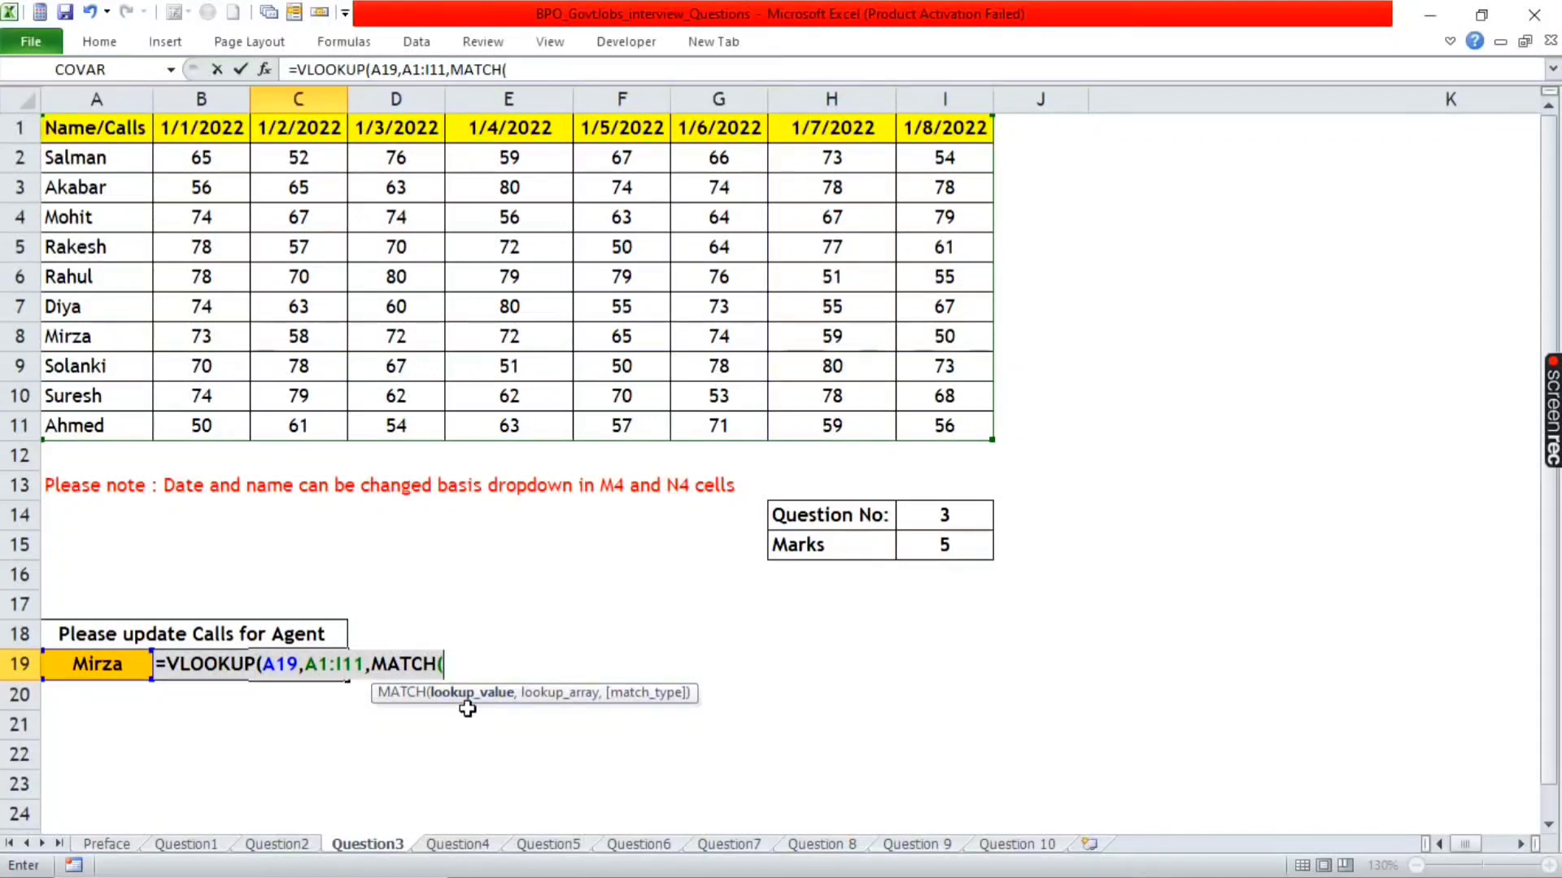
key("Left")
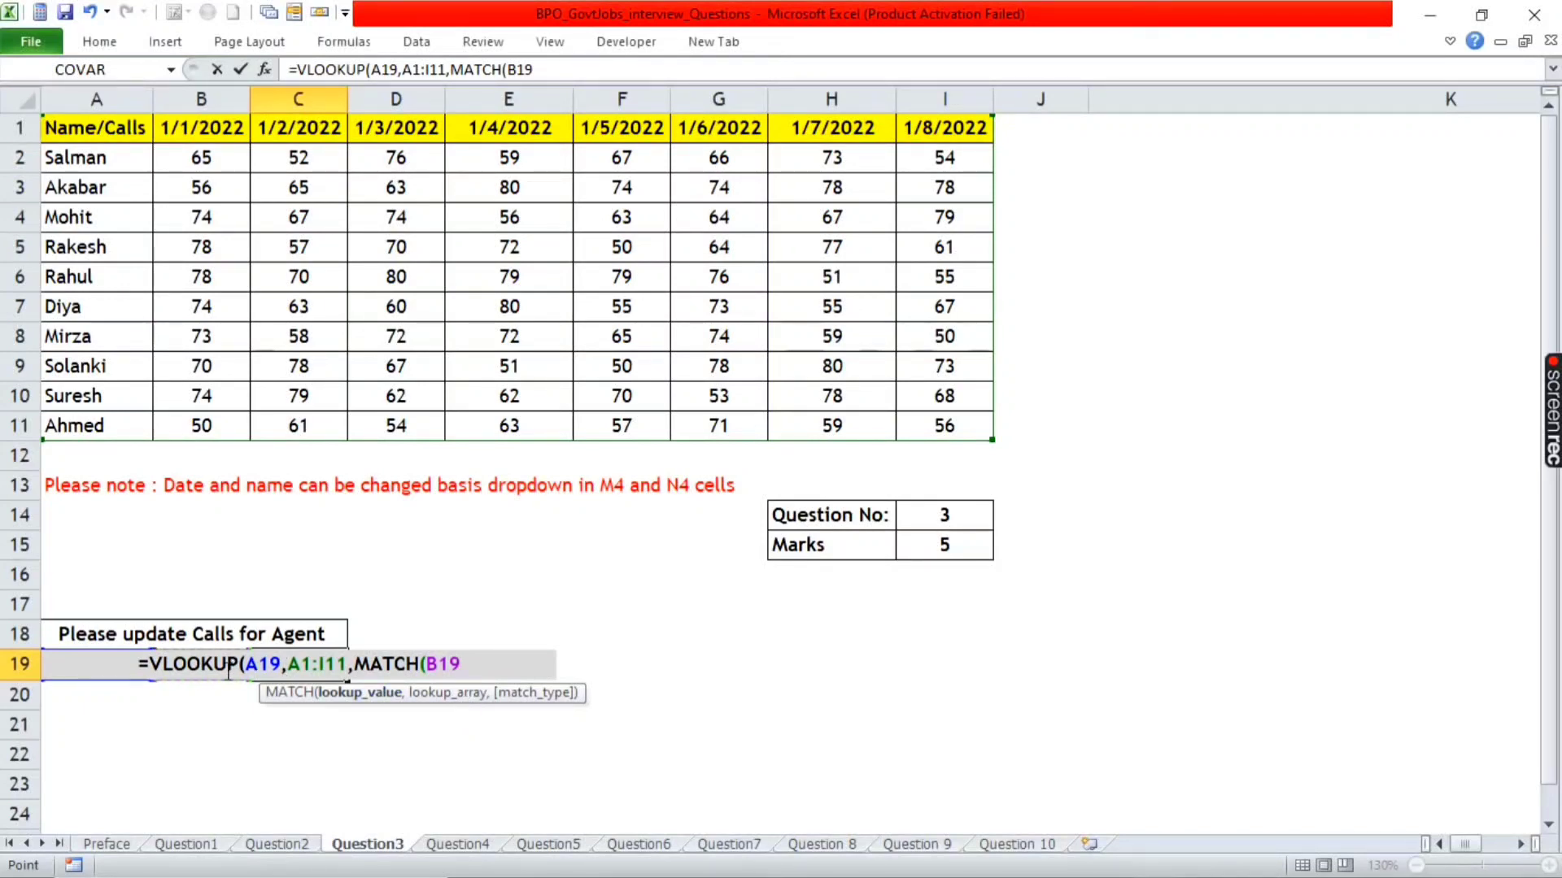
type(",")
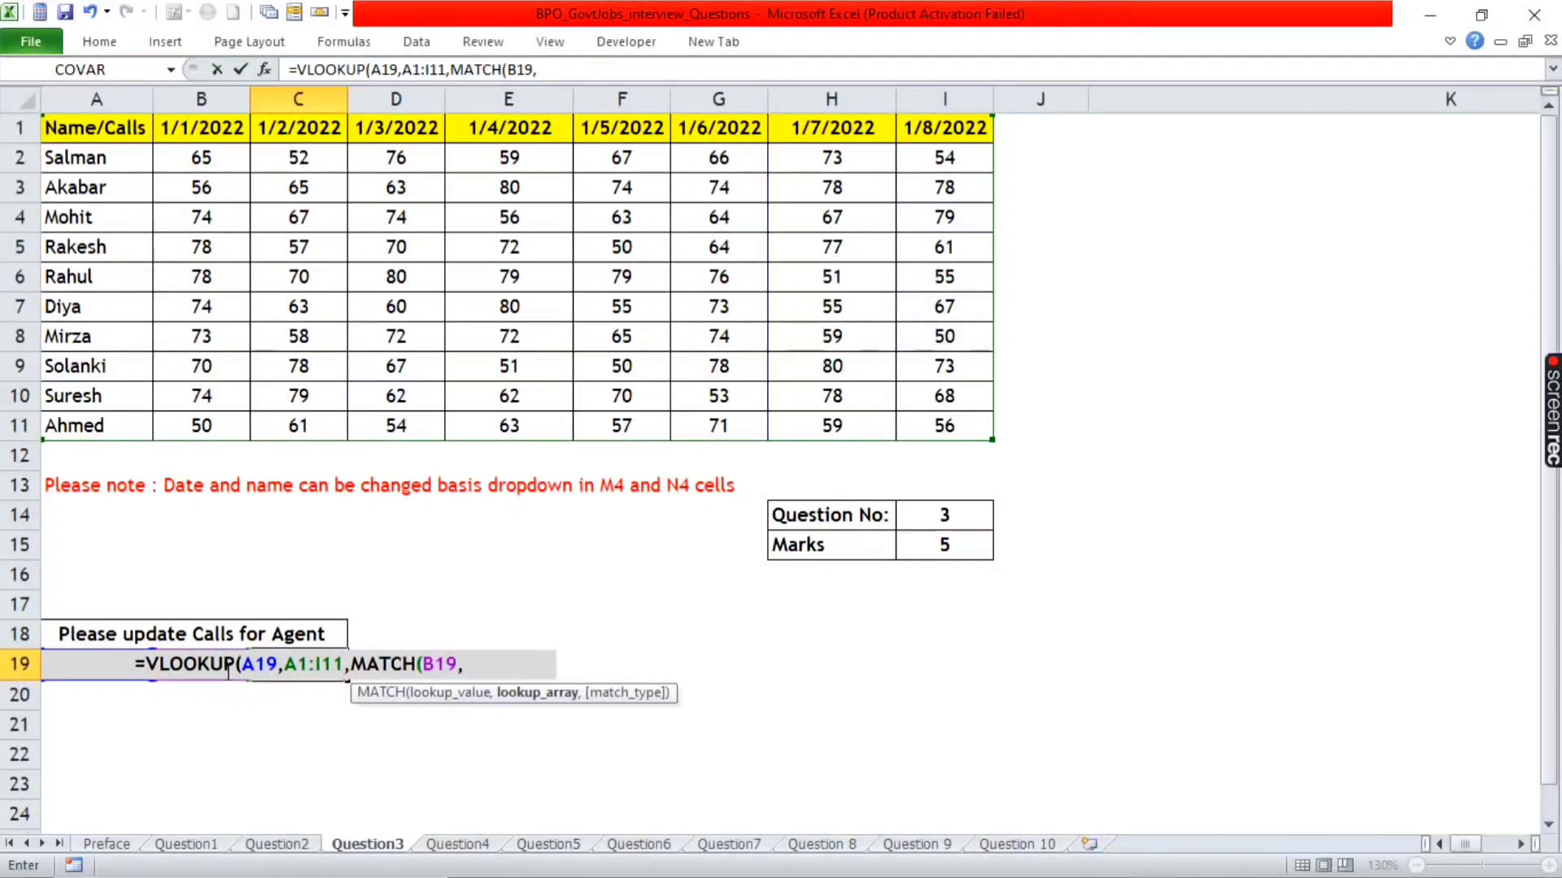
left_click_drag(104, 128, 962, 126)
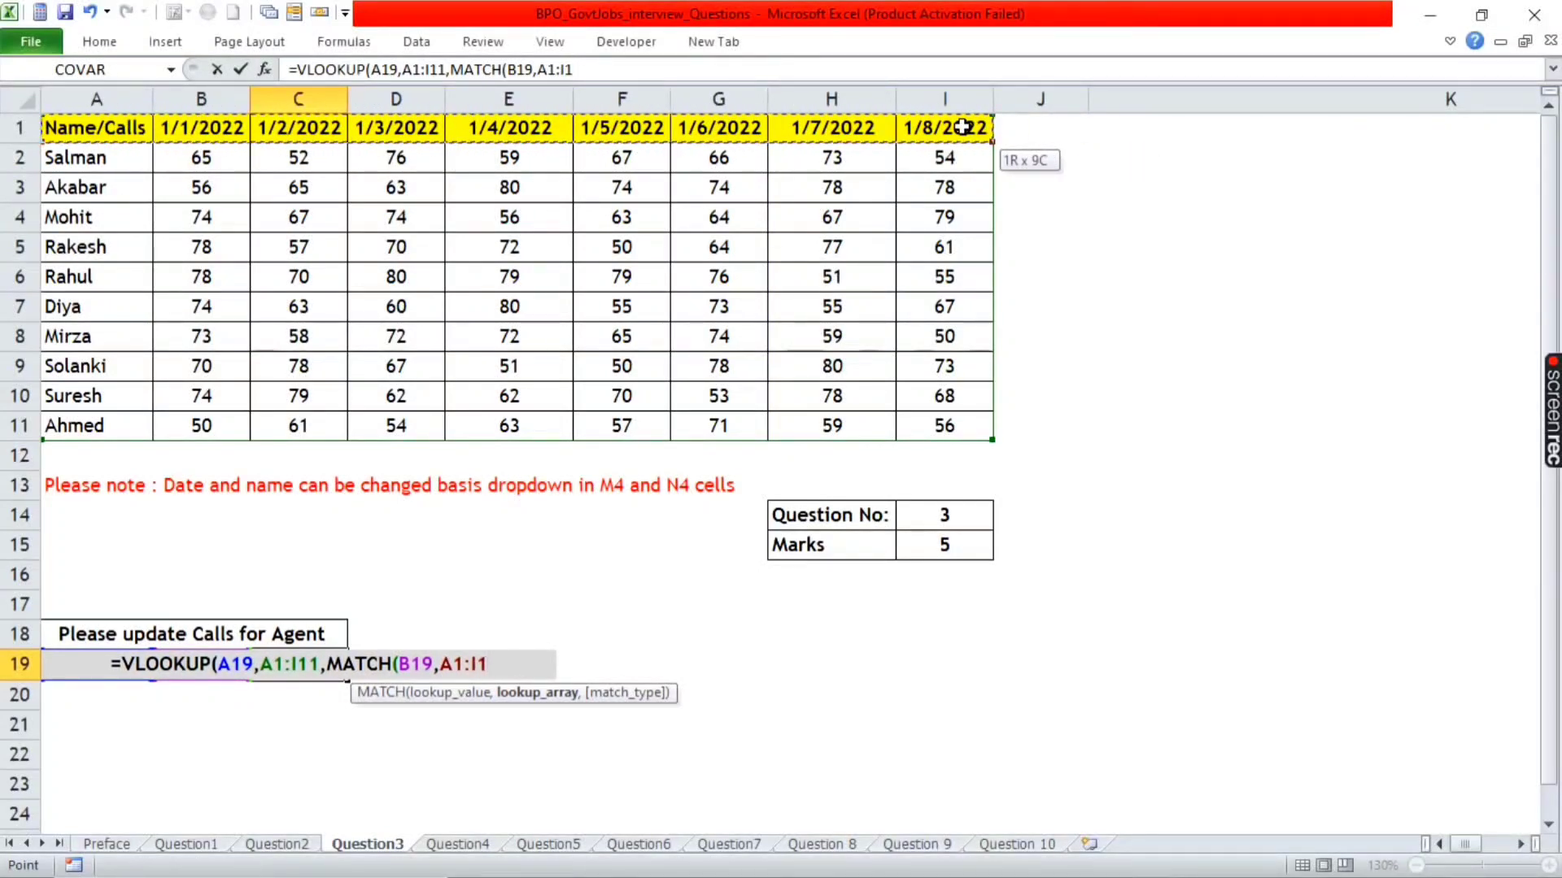
type(",")
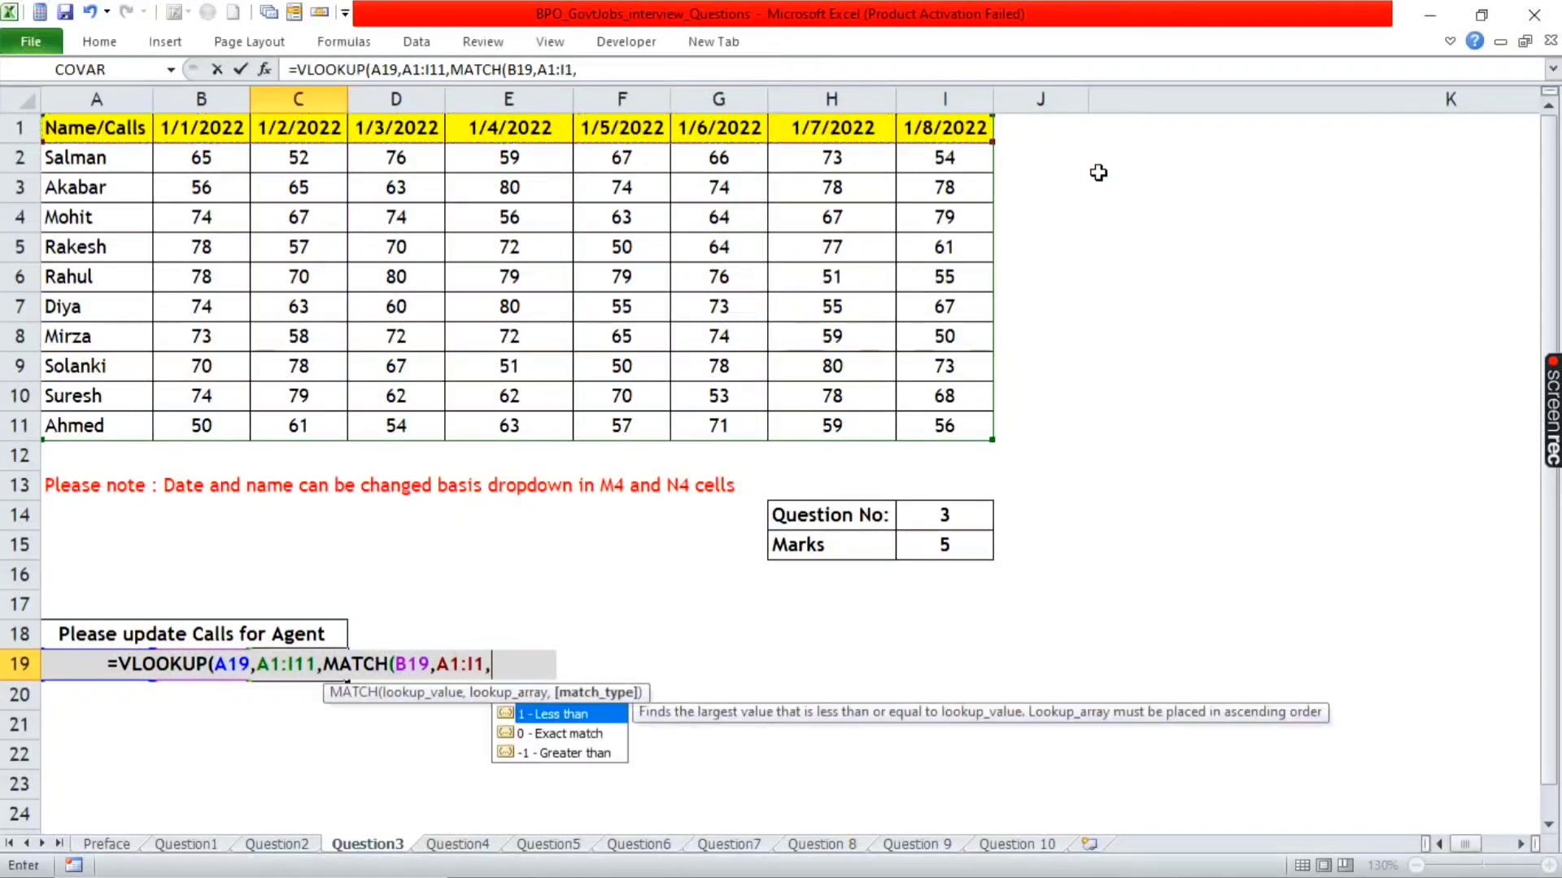
type("0")
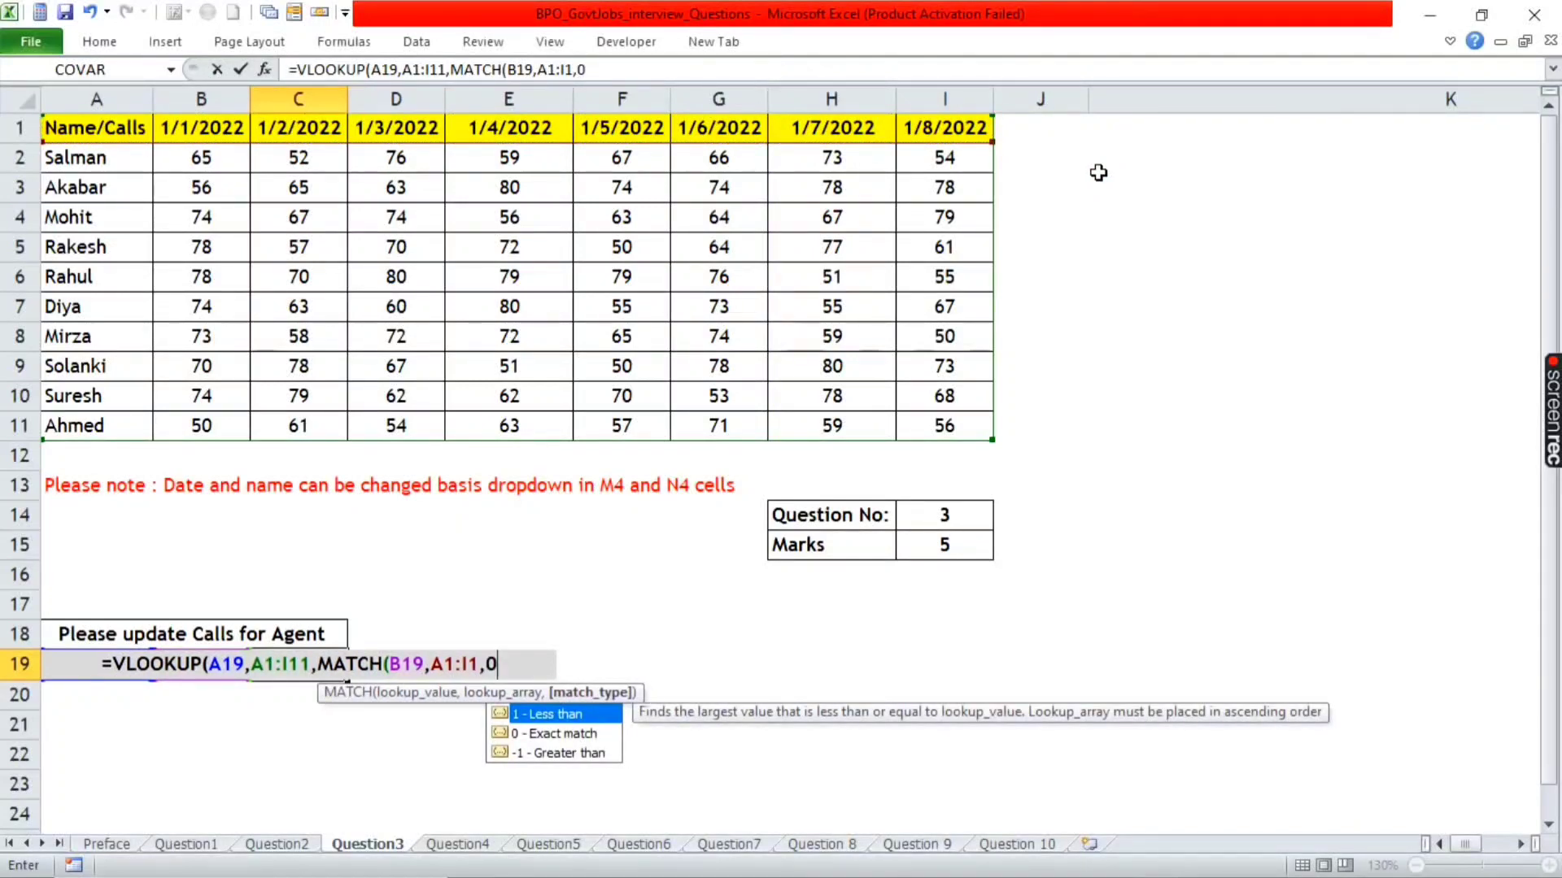
type("),")
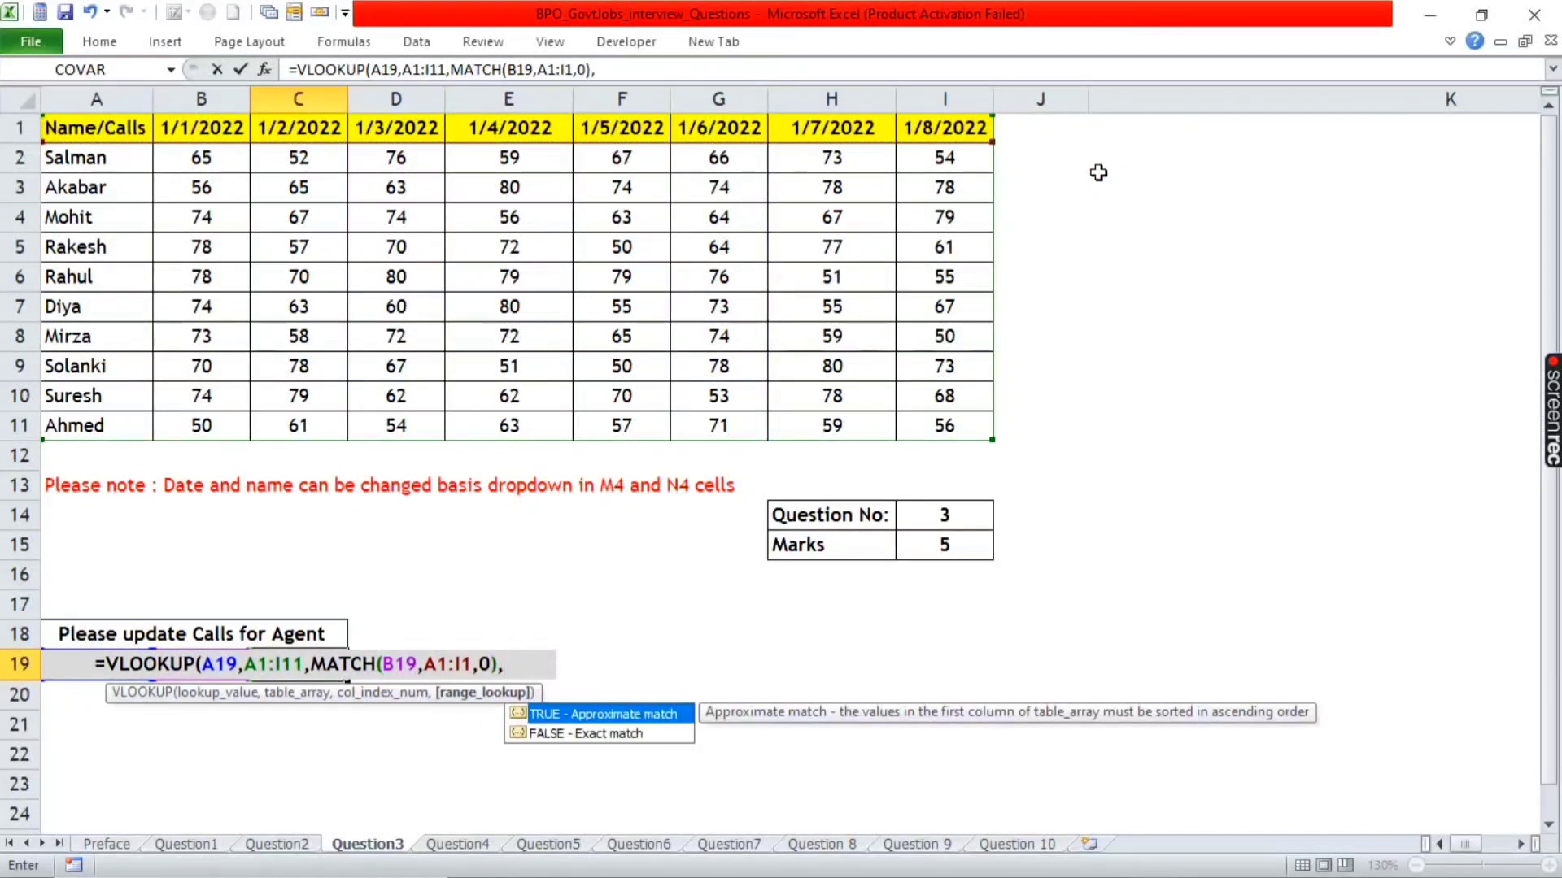
type(")")
key("Return")
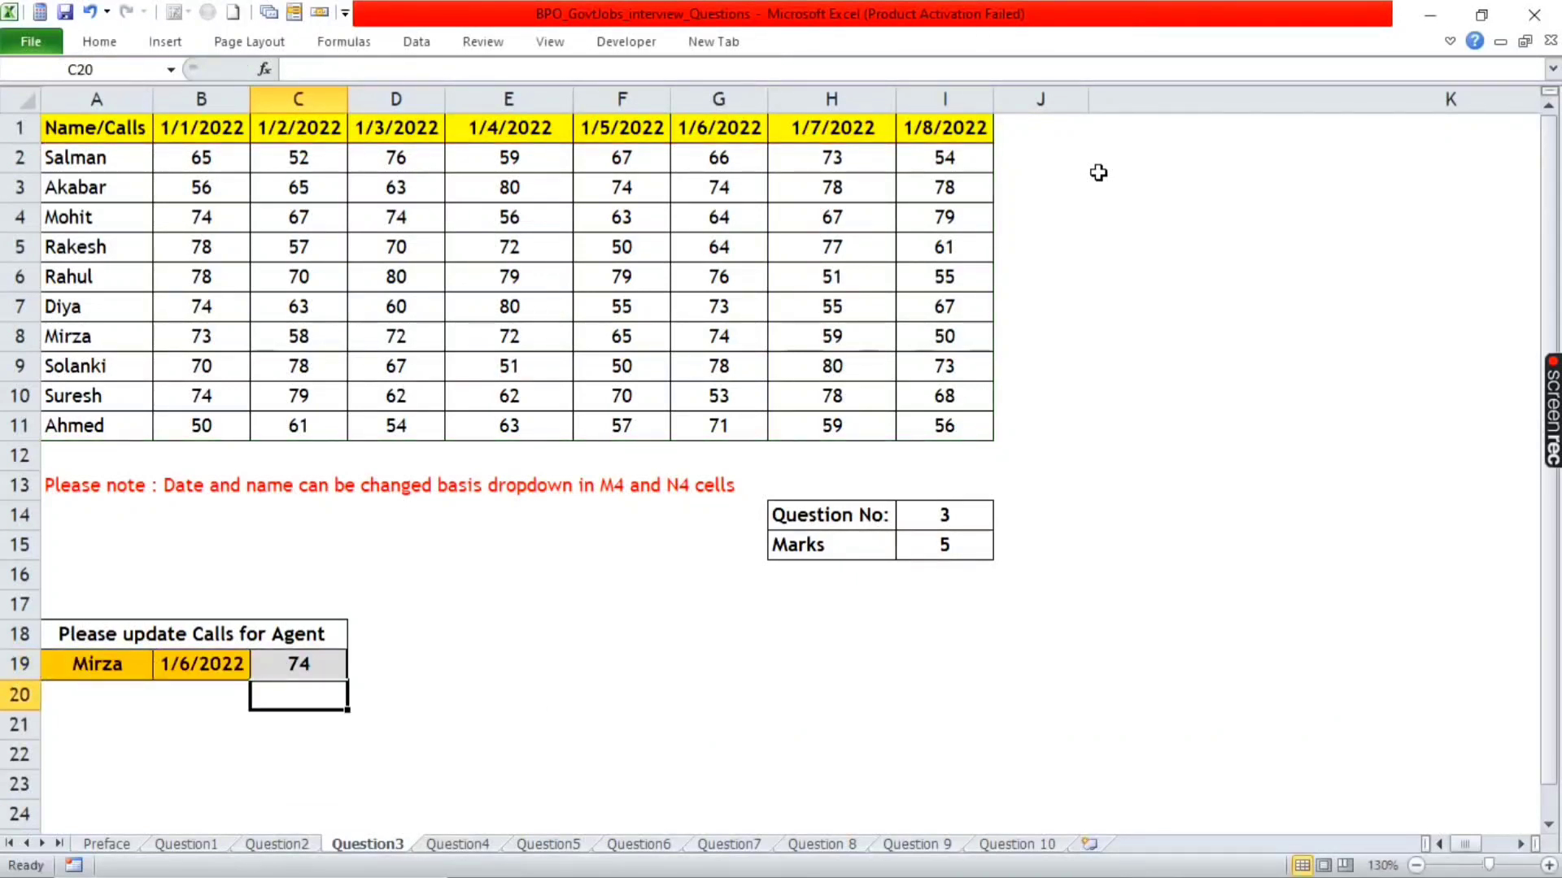
key("Up")
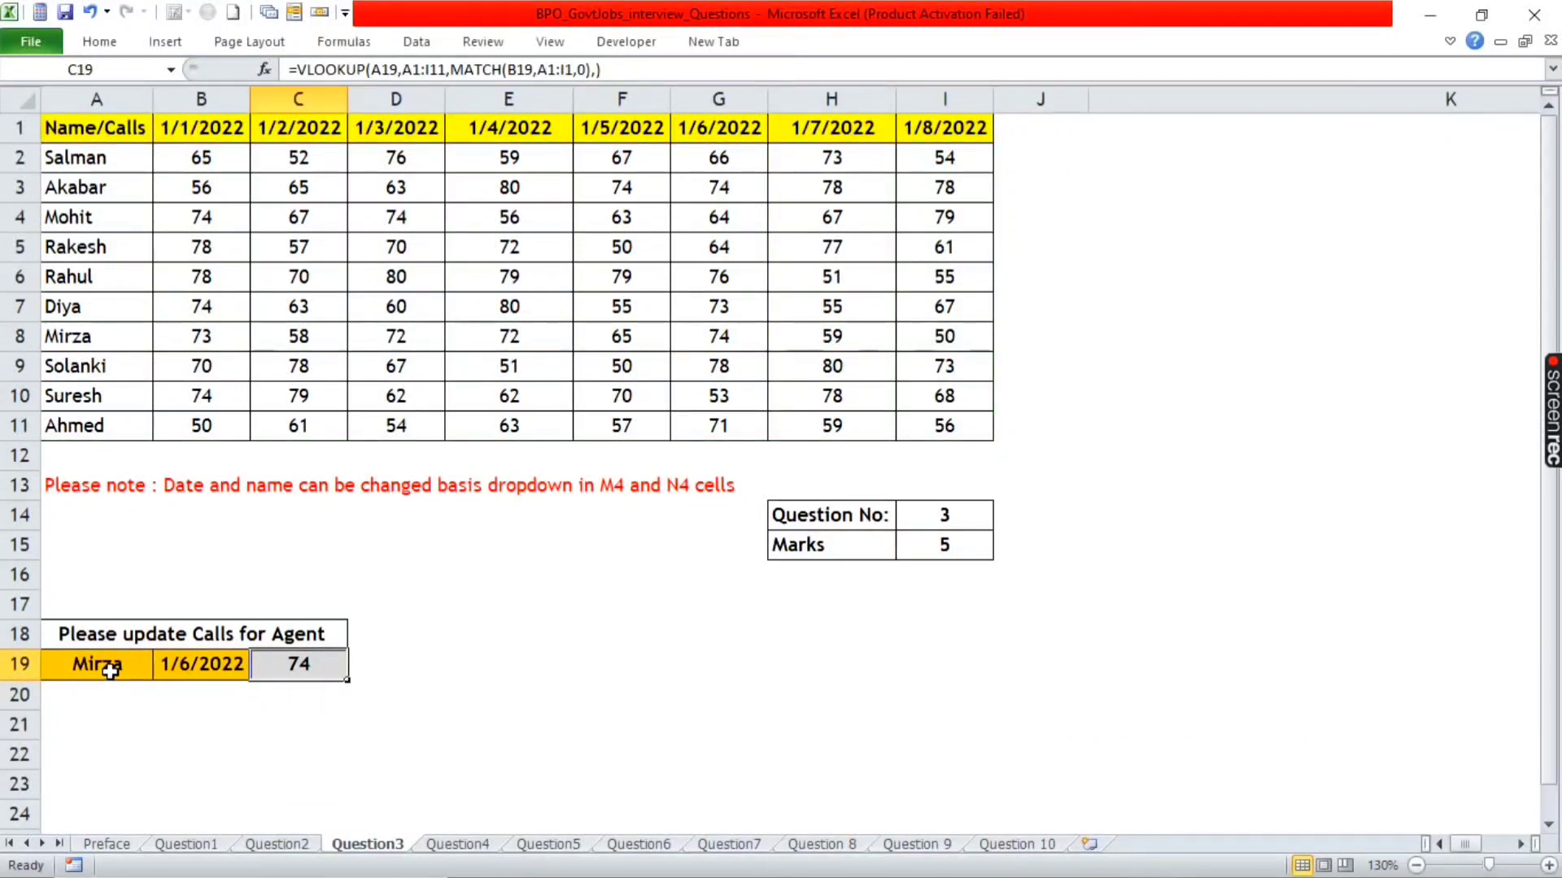
- Switch the lookup inputs to agent Rahul and date 1/3/2022
left_click(208, 668)
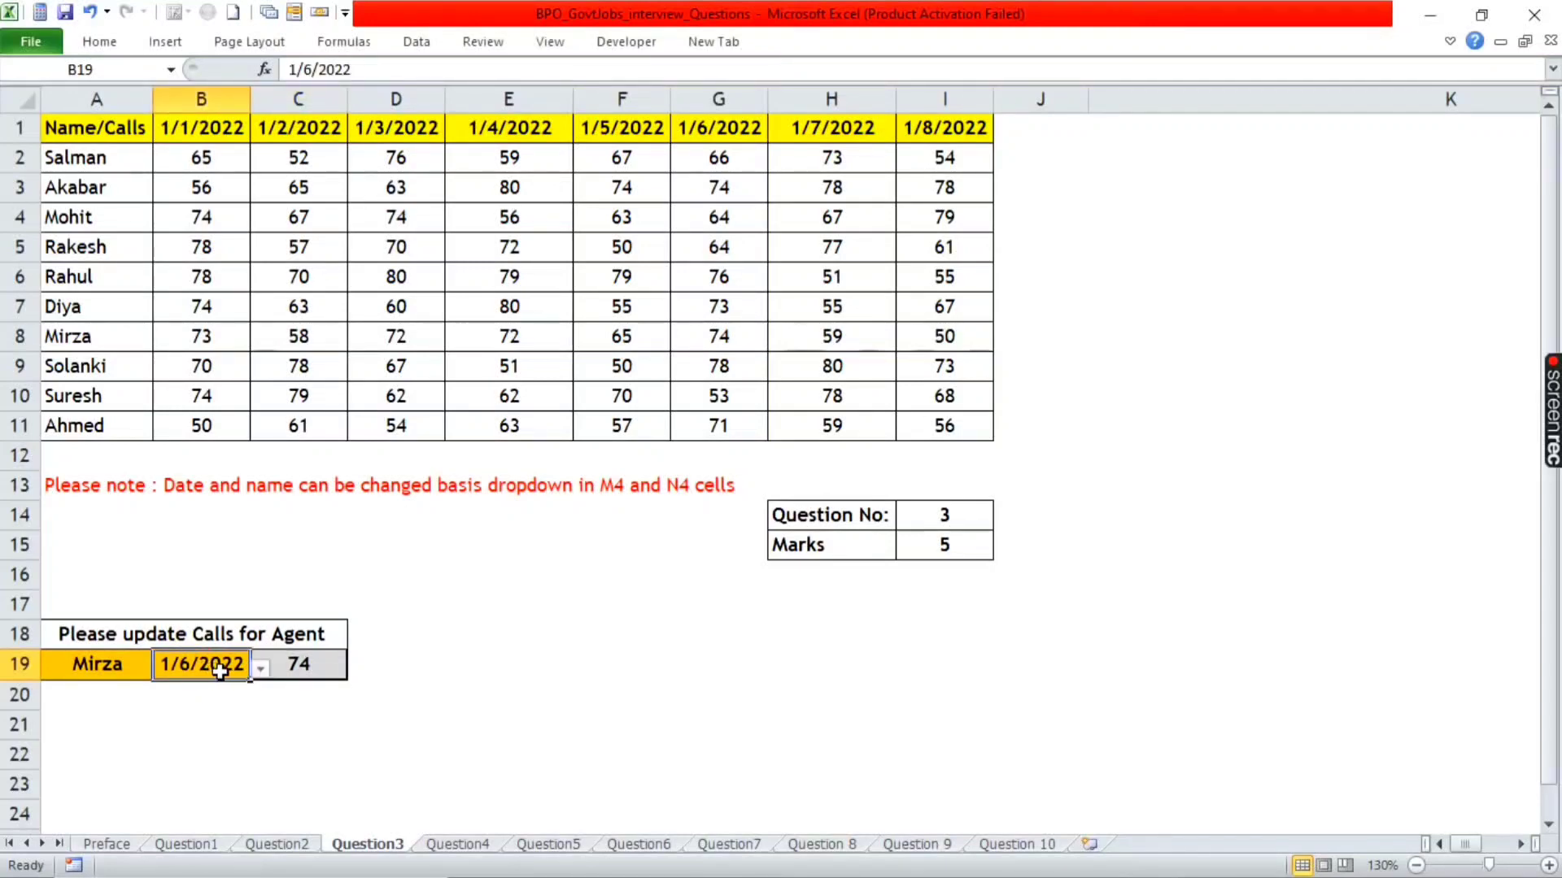
left_click(308, 673)
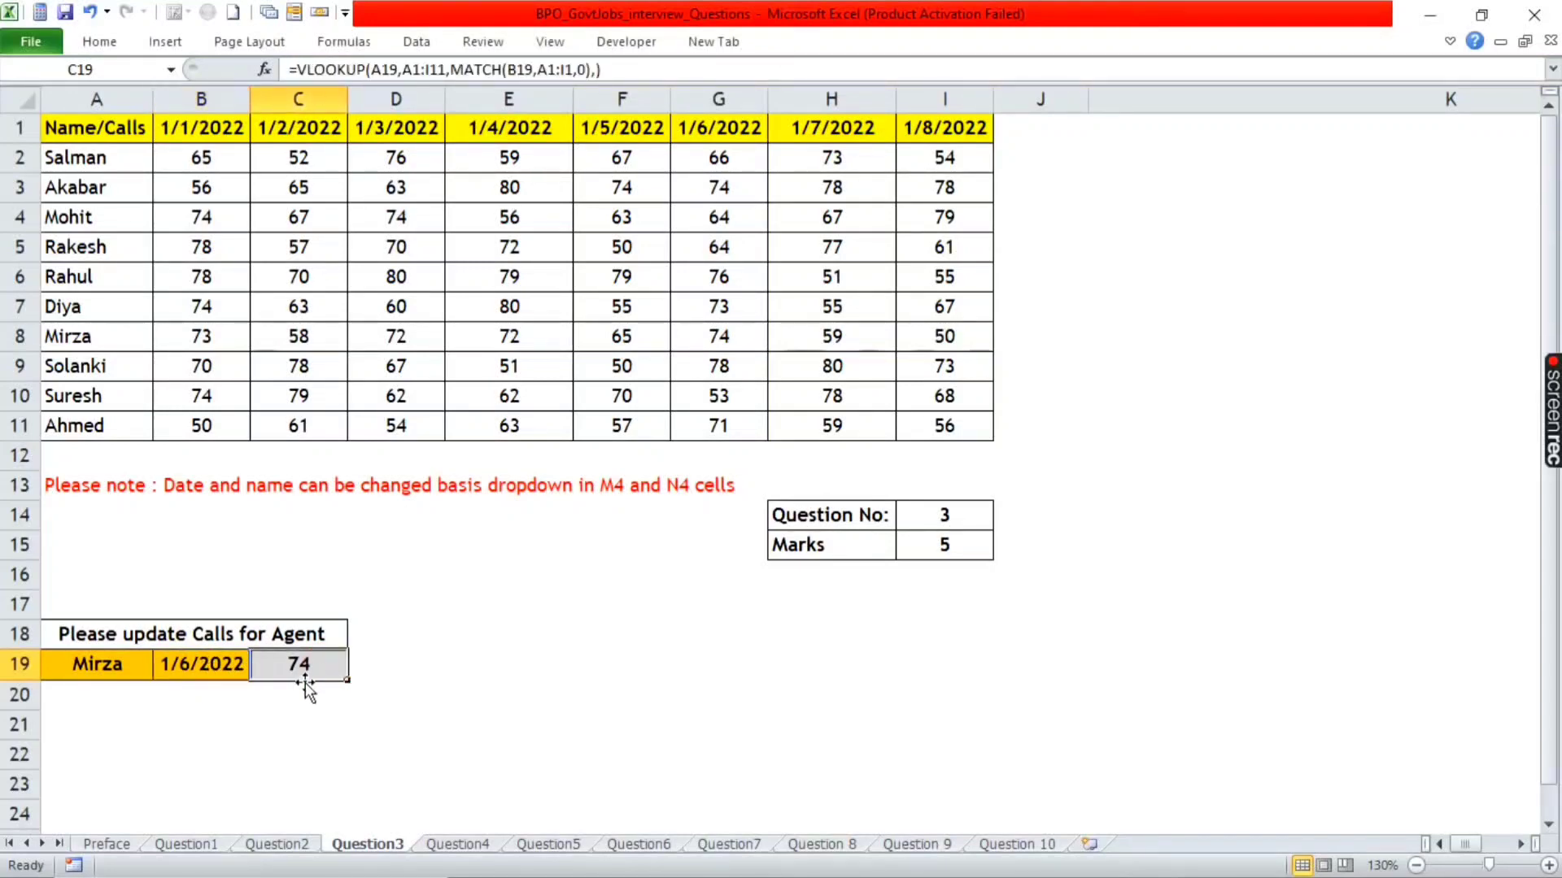
left_click(138, 668)
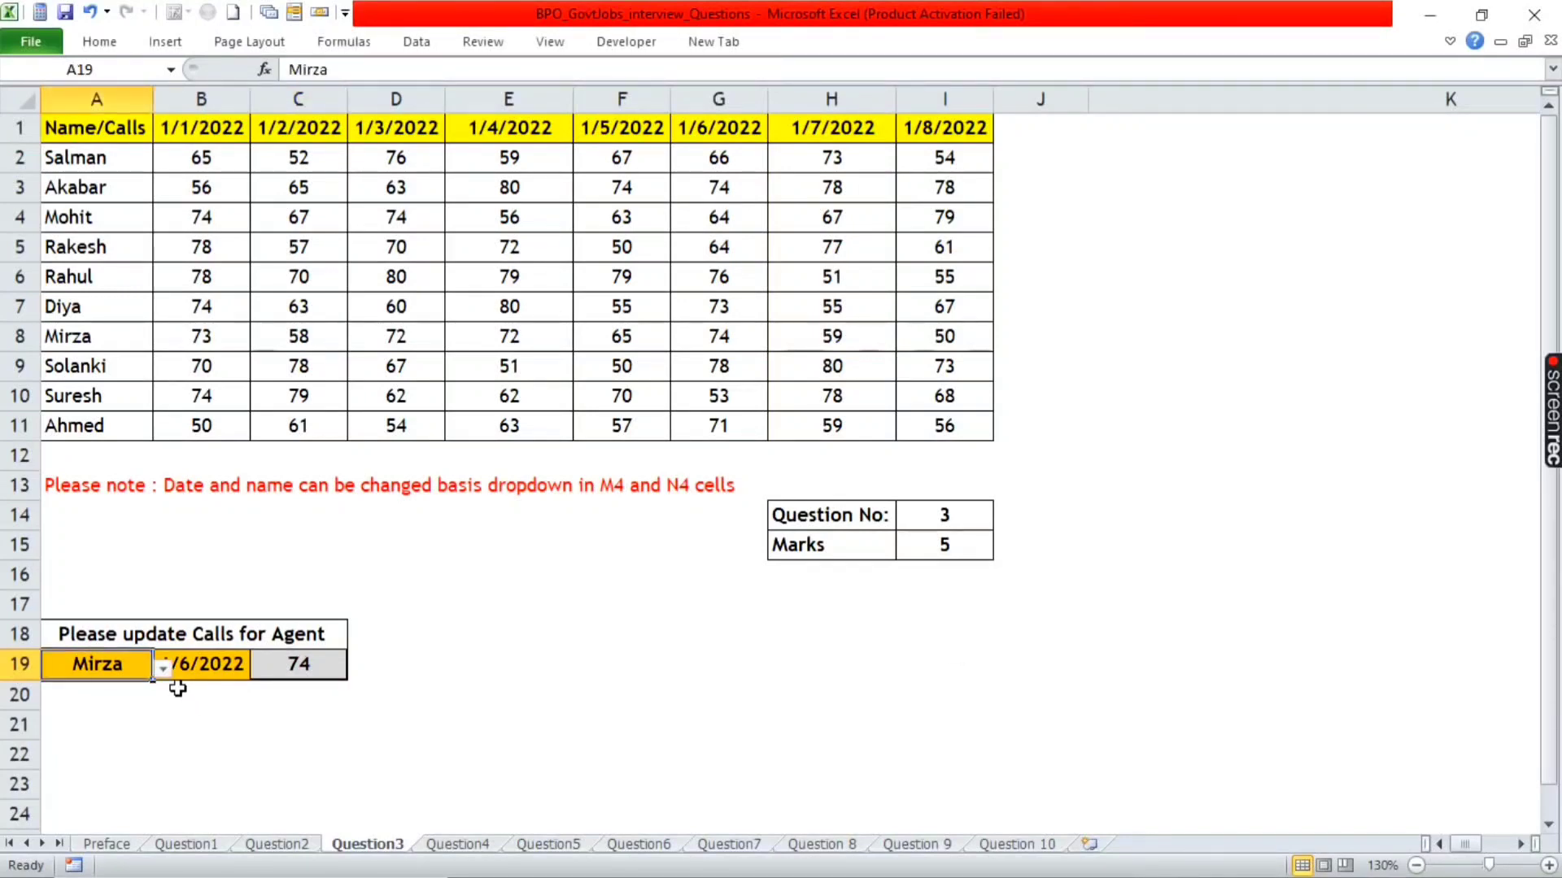
left_click(164, 669)
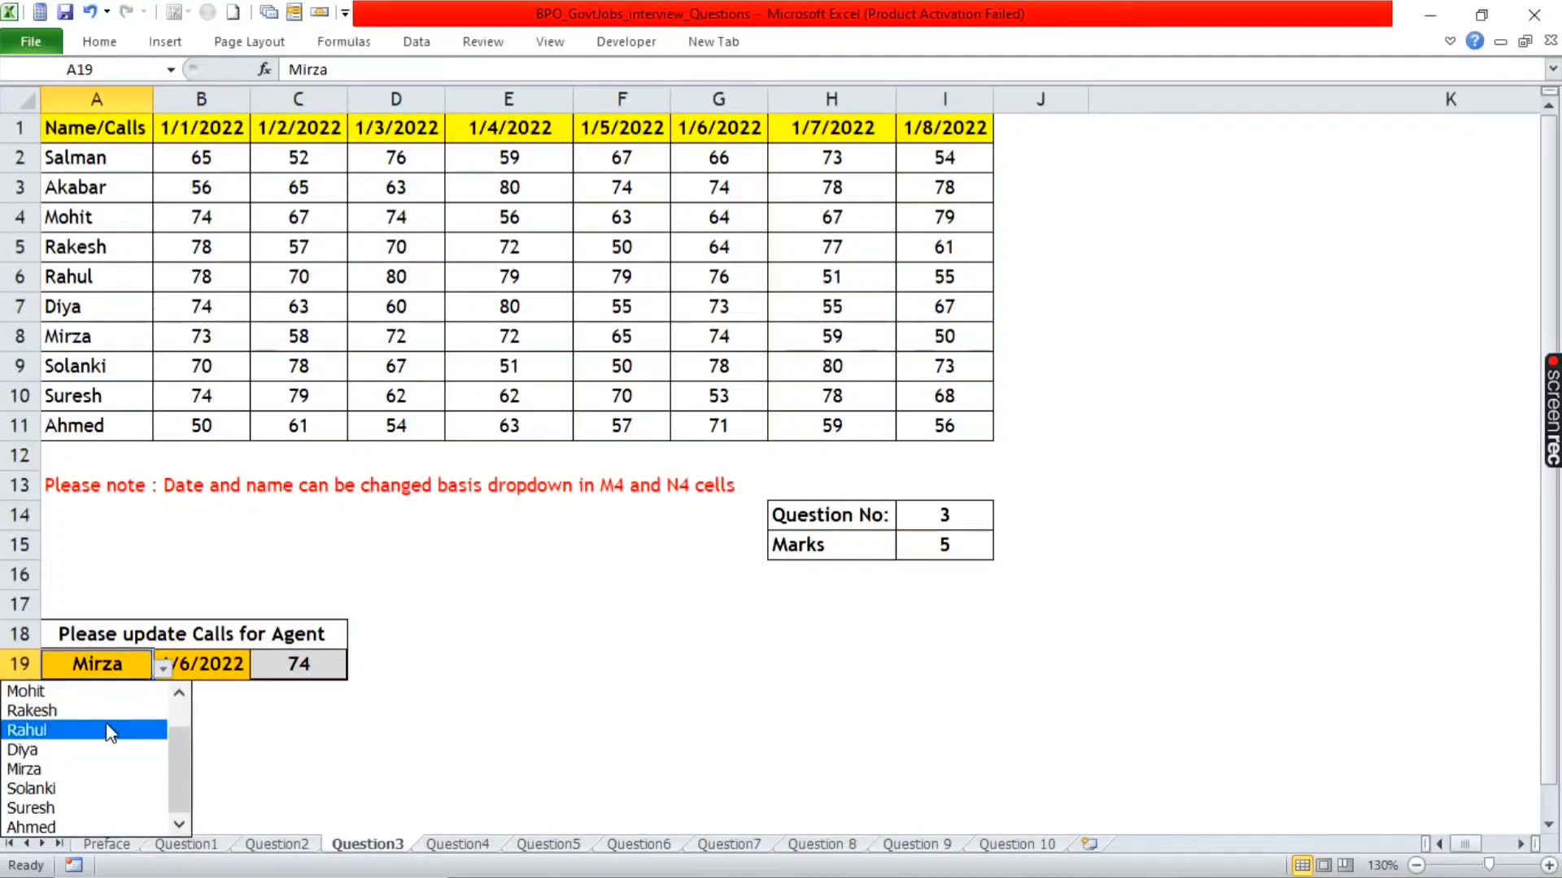
left_click(112, 730)
left_click(187, 668)
left_click(260, 669)
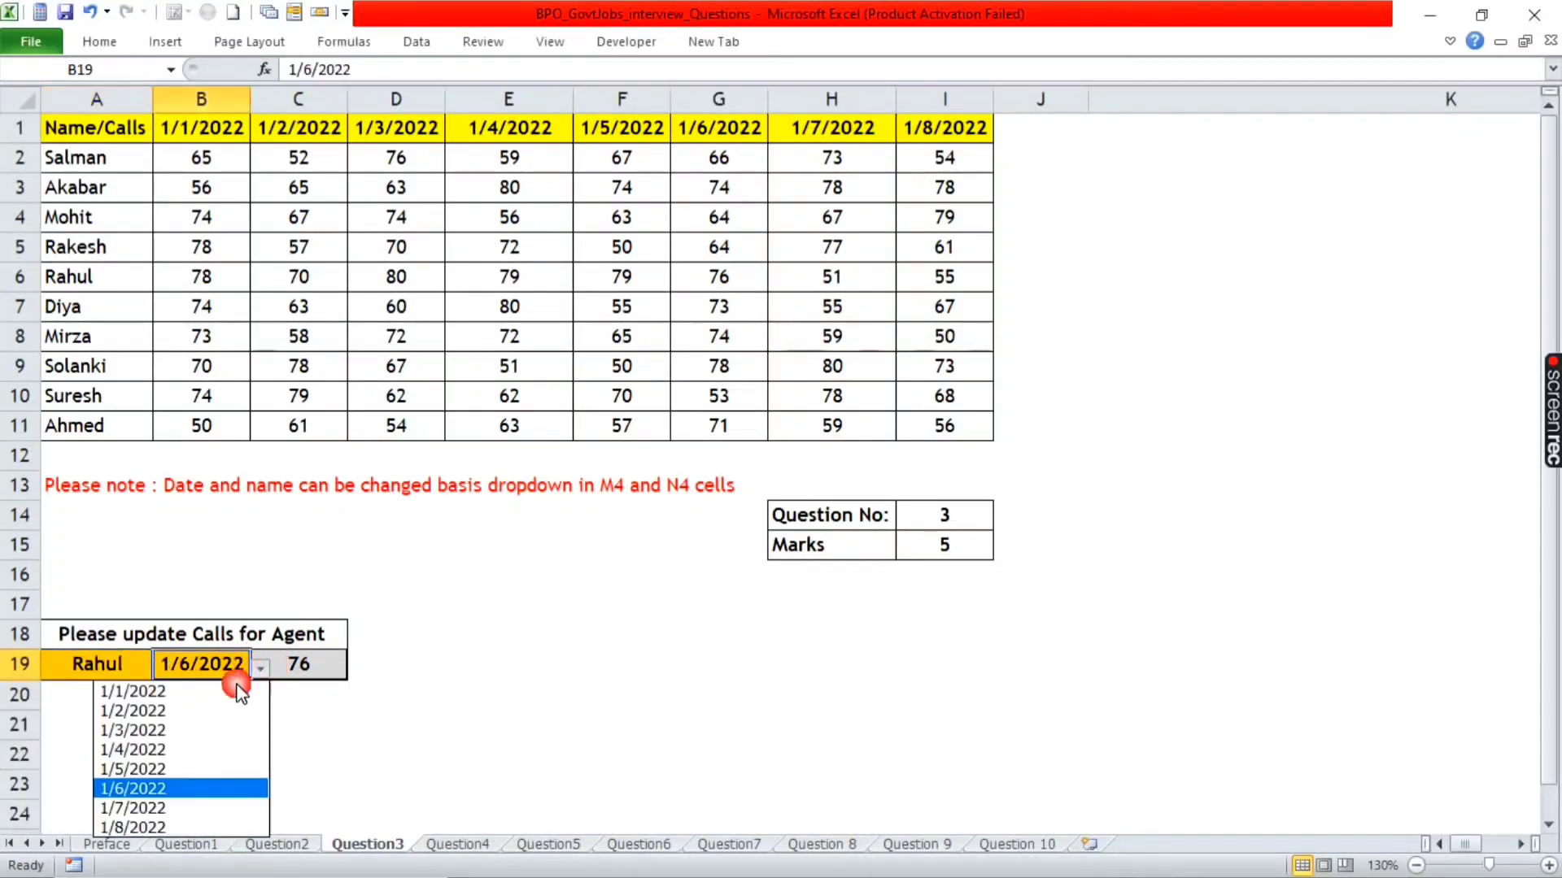
left_click(198, 737)
- Switch the inputs to Solanki and 1/2/2022 and check C19 shows 78
left_click(139, 668)
left_click(162, 668)
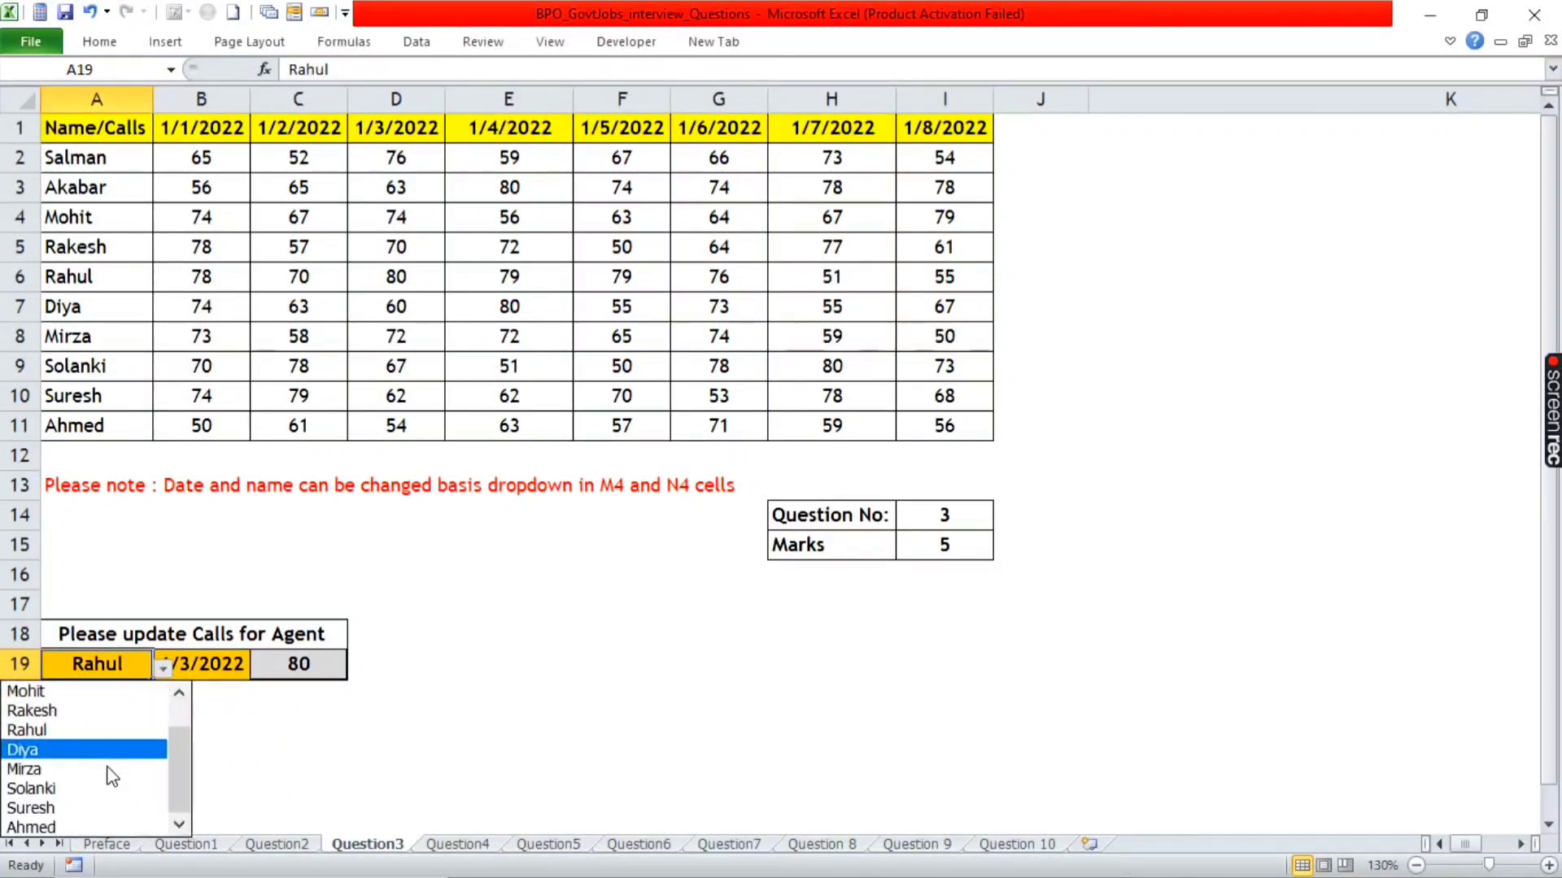
left_click(98, 783)
left_click(220, 665)
left_click(260, 669)
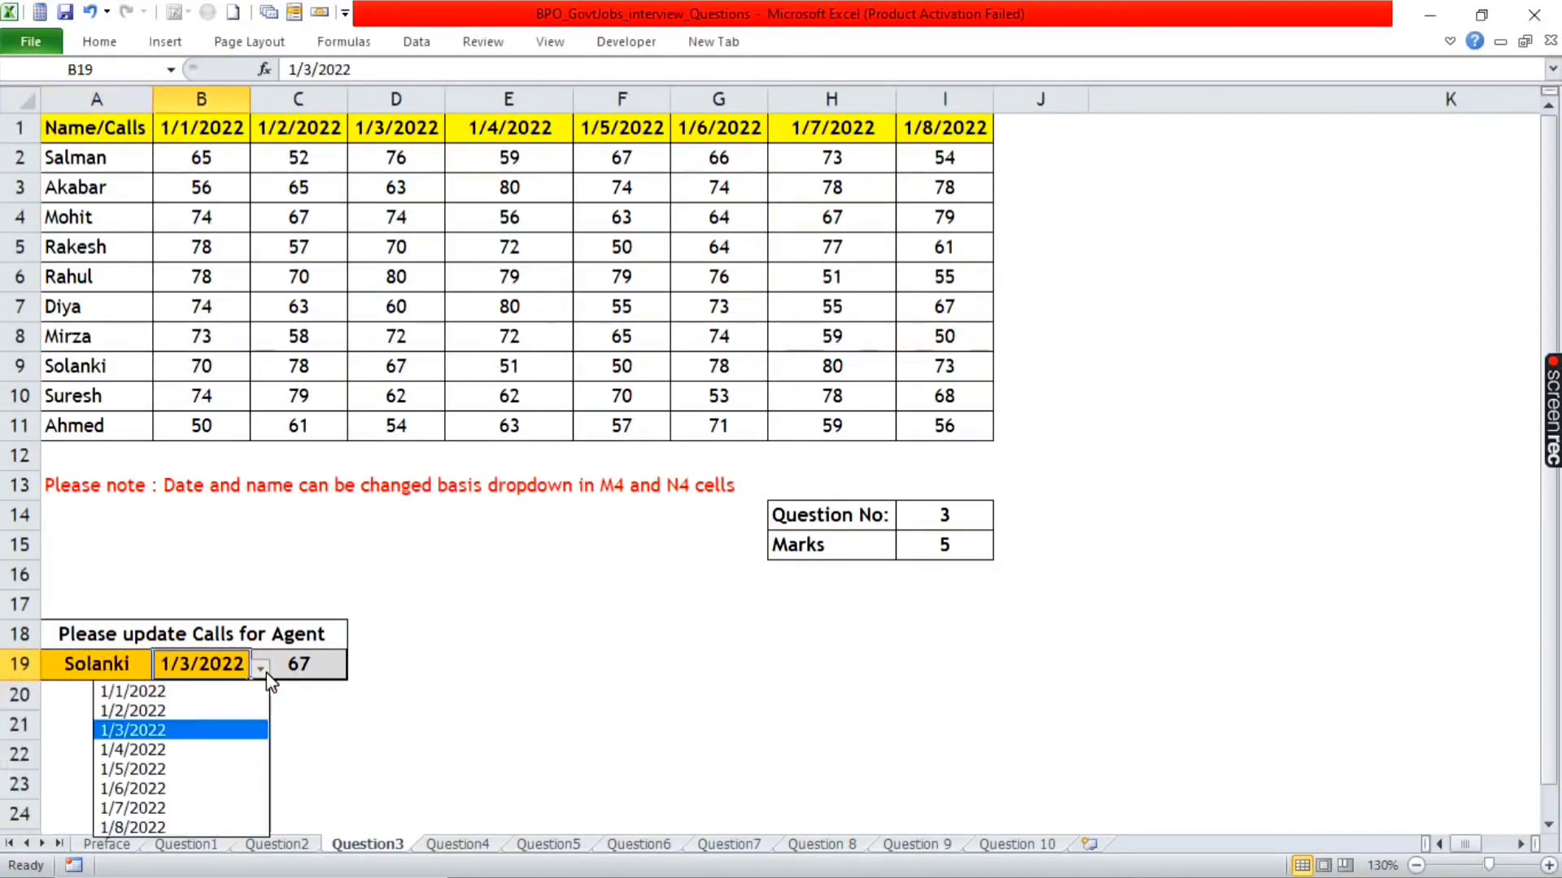
left_click(254, 701)
left_click(309, 664)
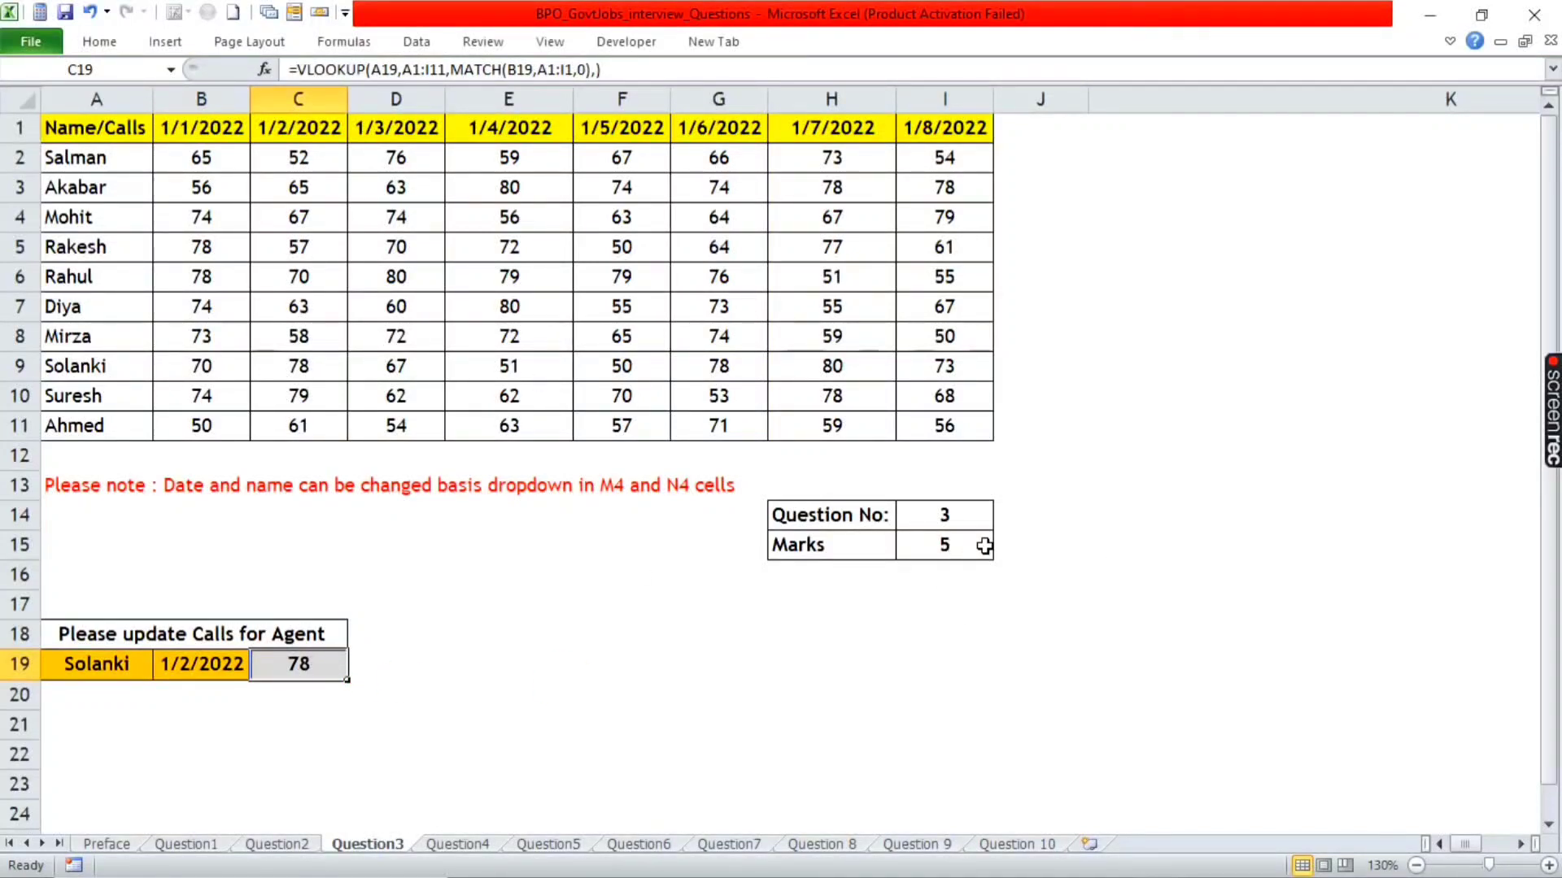
- Open the Question4 sheet and read its marks and instruction text
key("ctrl+Page_Down")
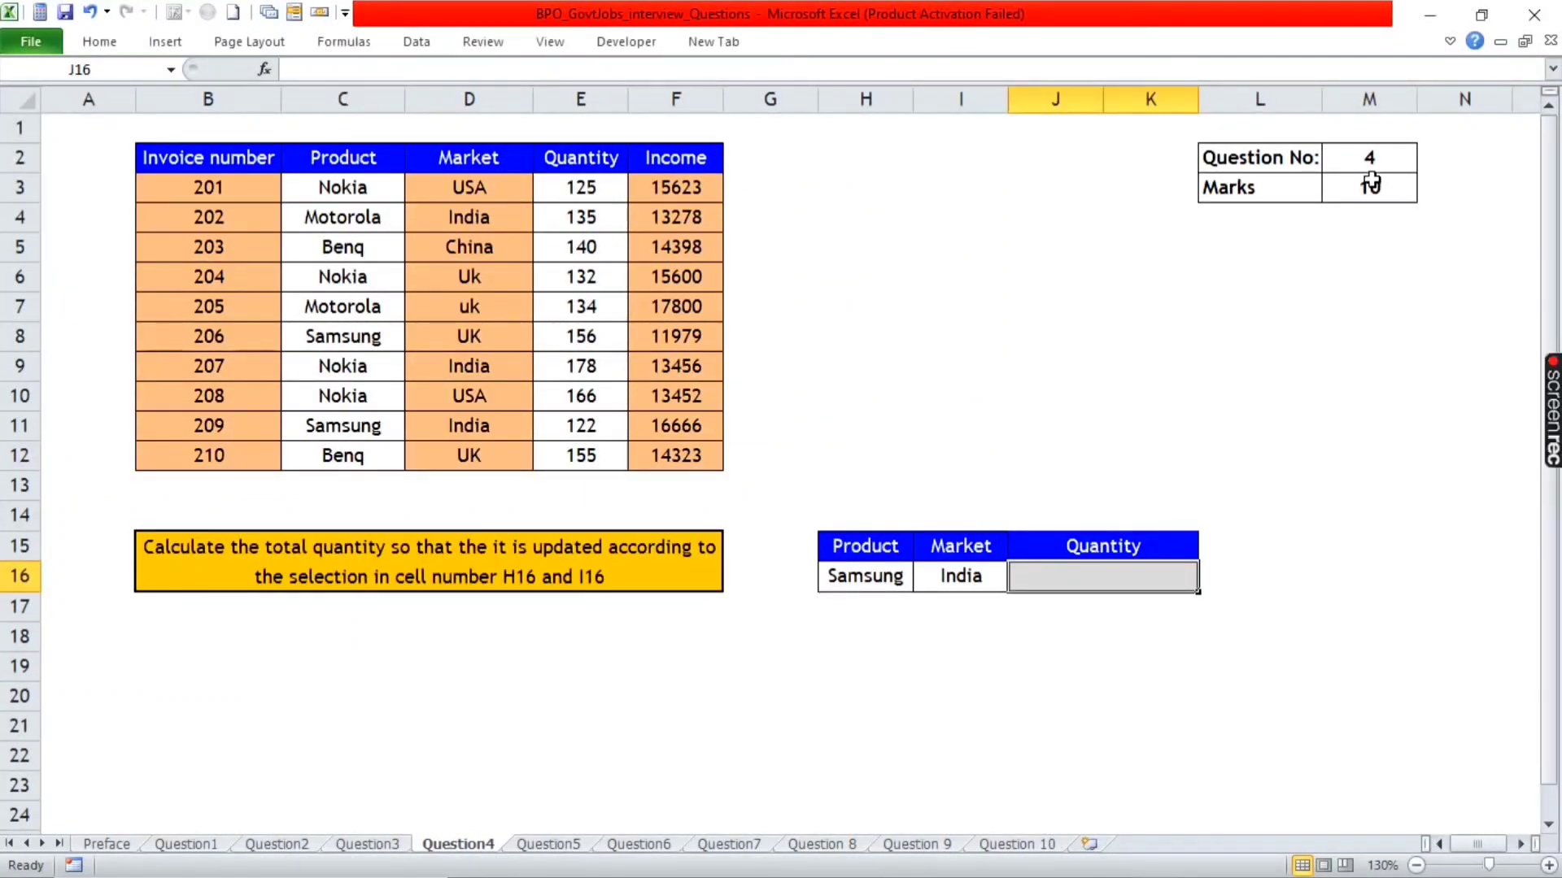
left_click(1376, 190)
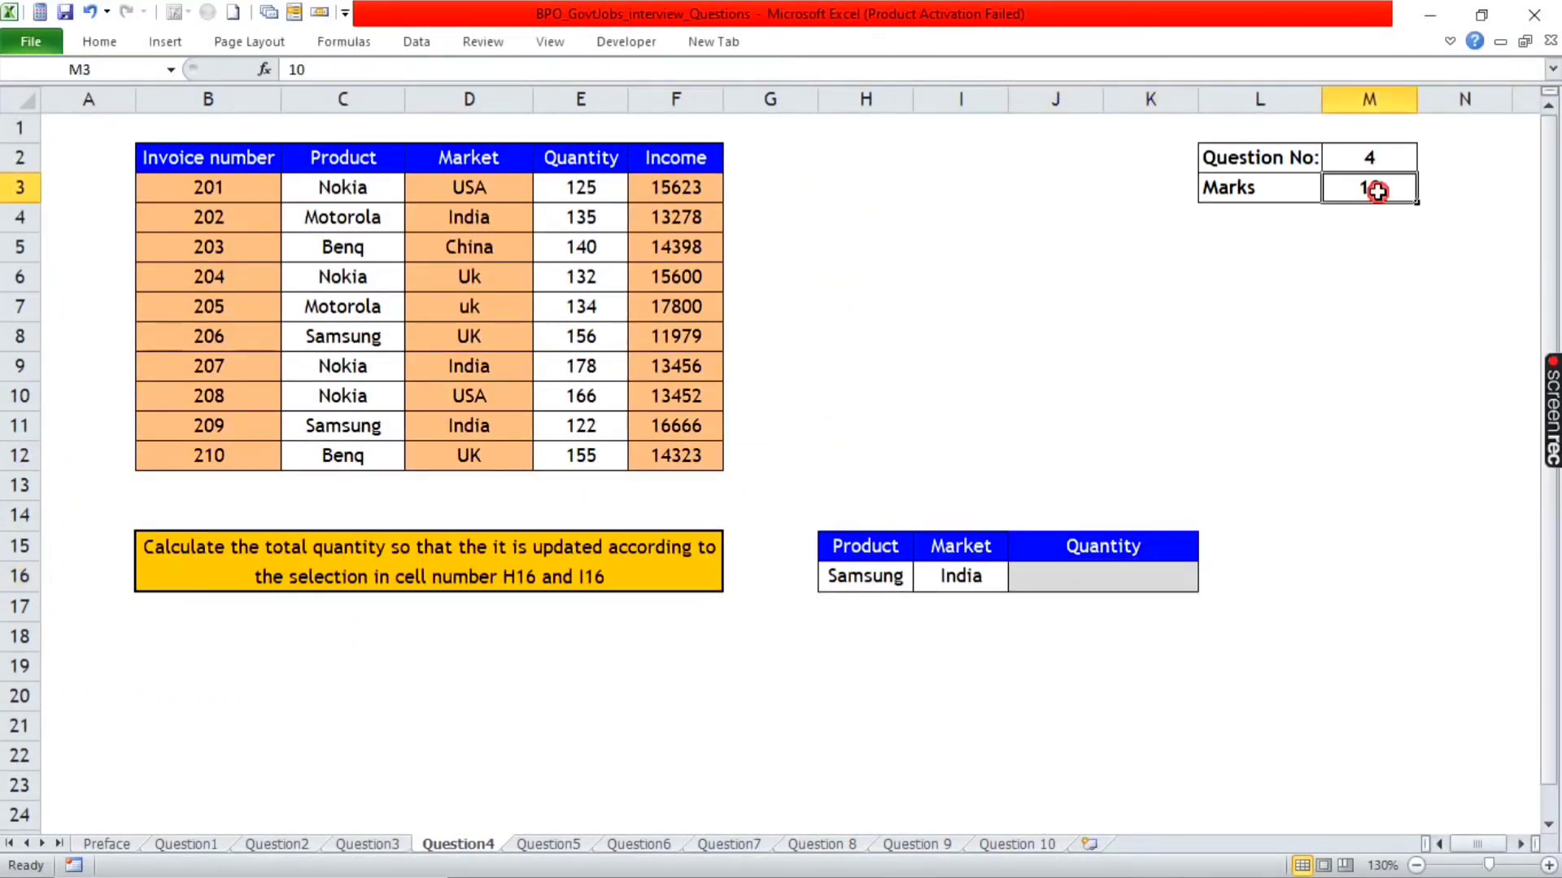
left_click(250, 561)
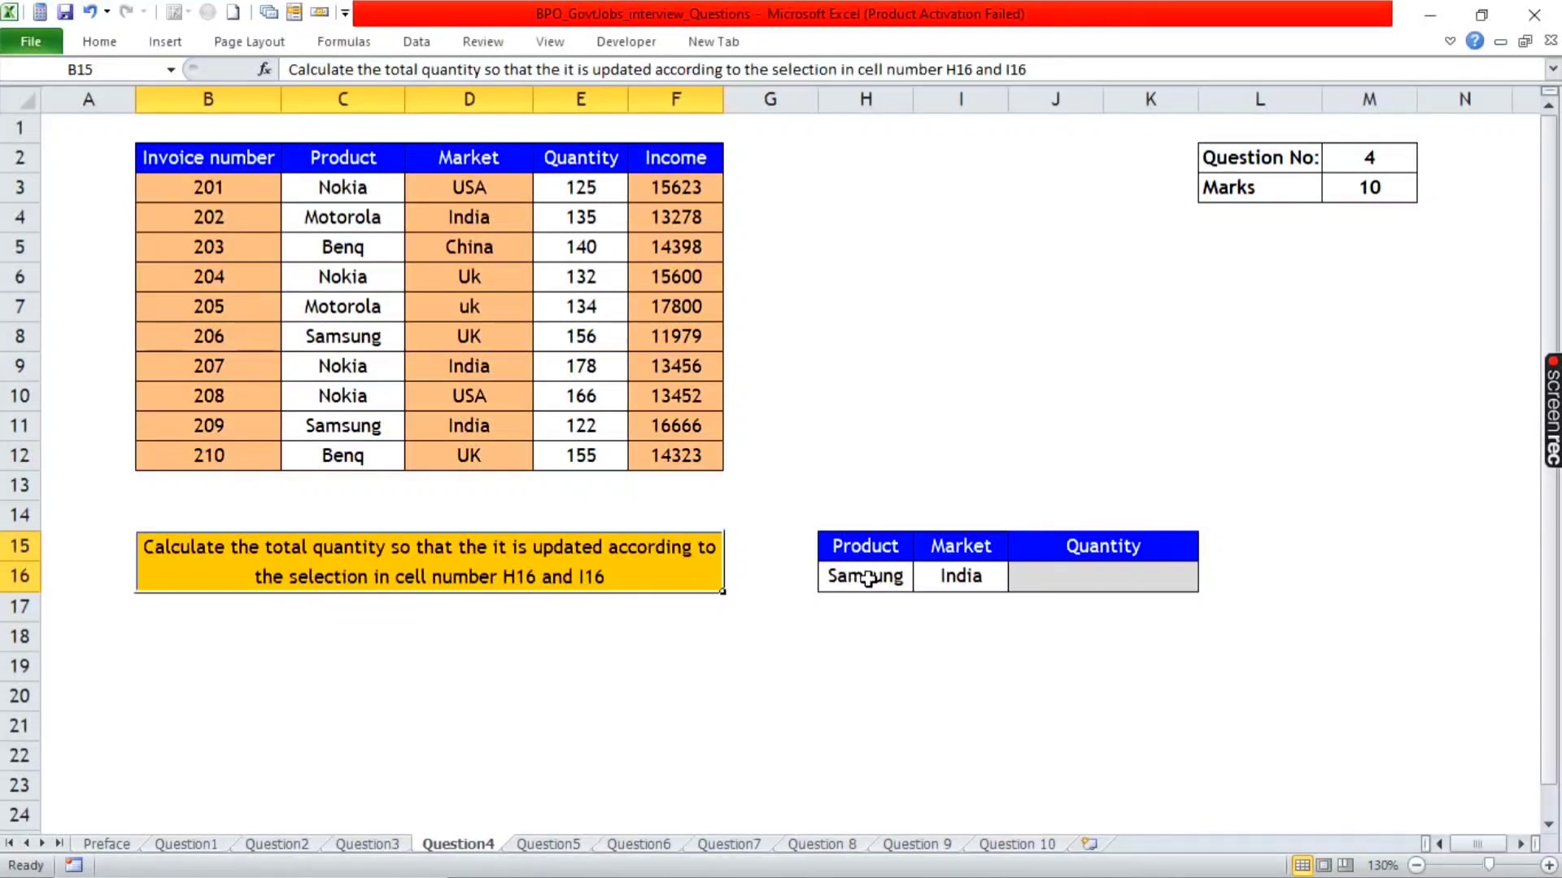
- Set the product in H16 to Benq and the market in I16 to USA
left_click(867, 578)
left_click(924, 579)
left_click(836, 702)
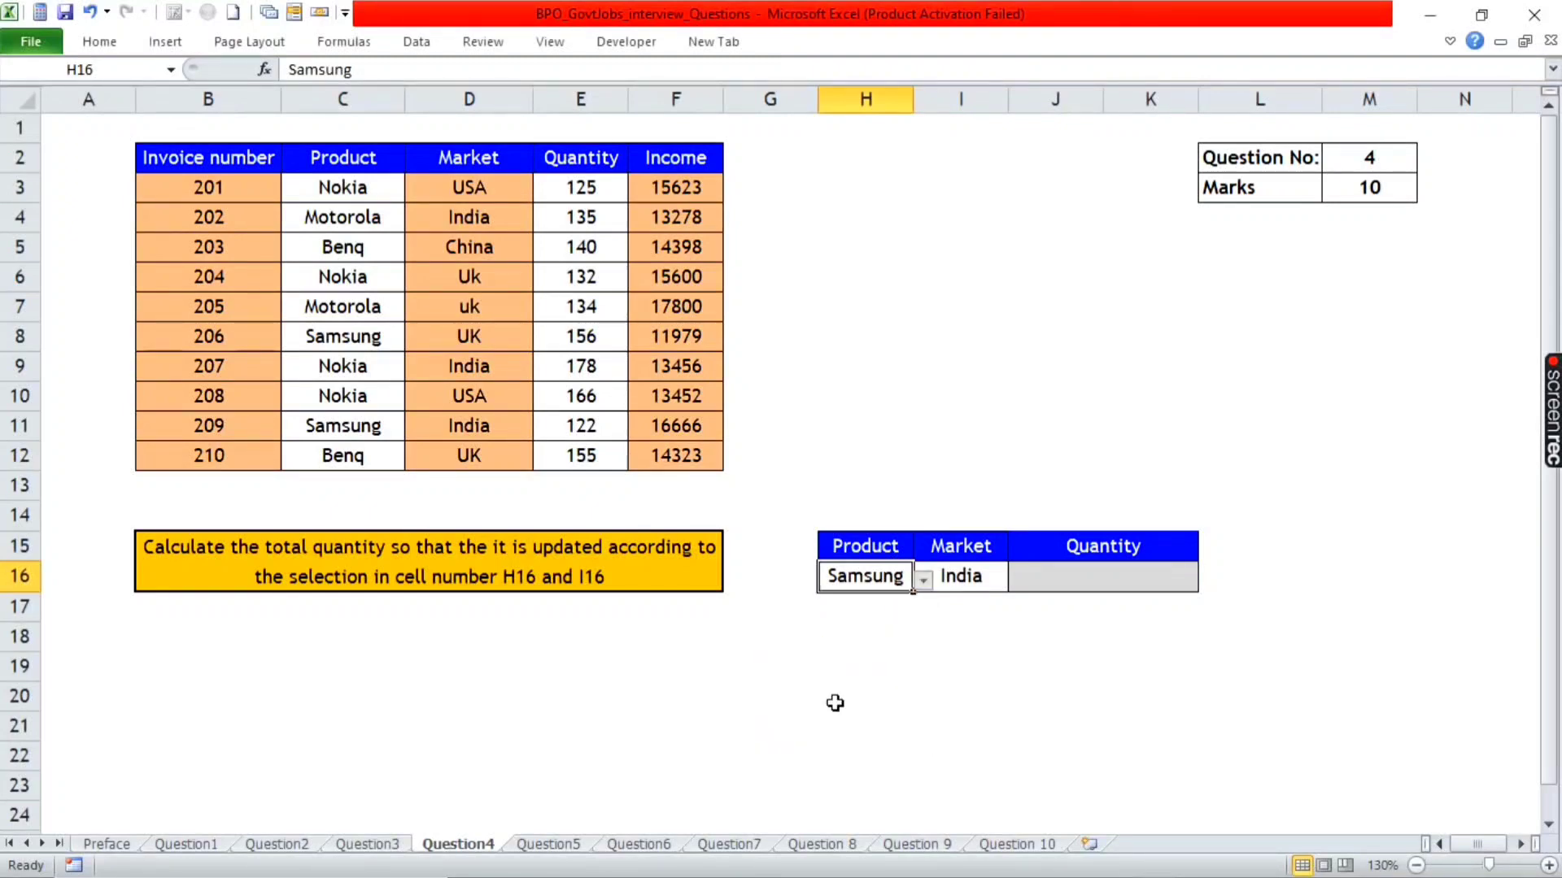
left_click(989, 579)
left_click(1018, 580)
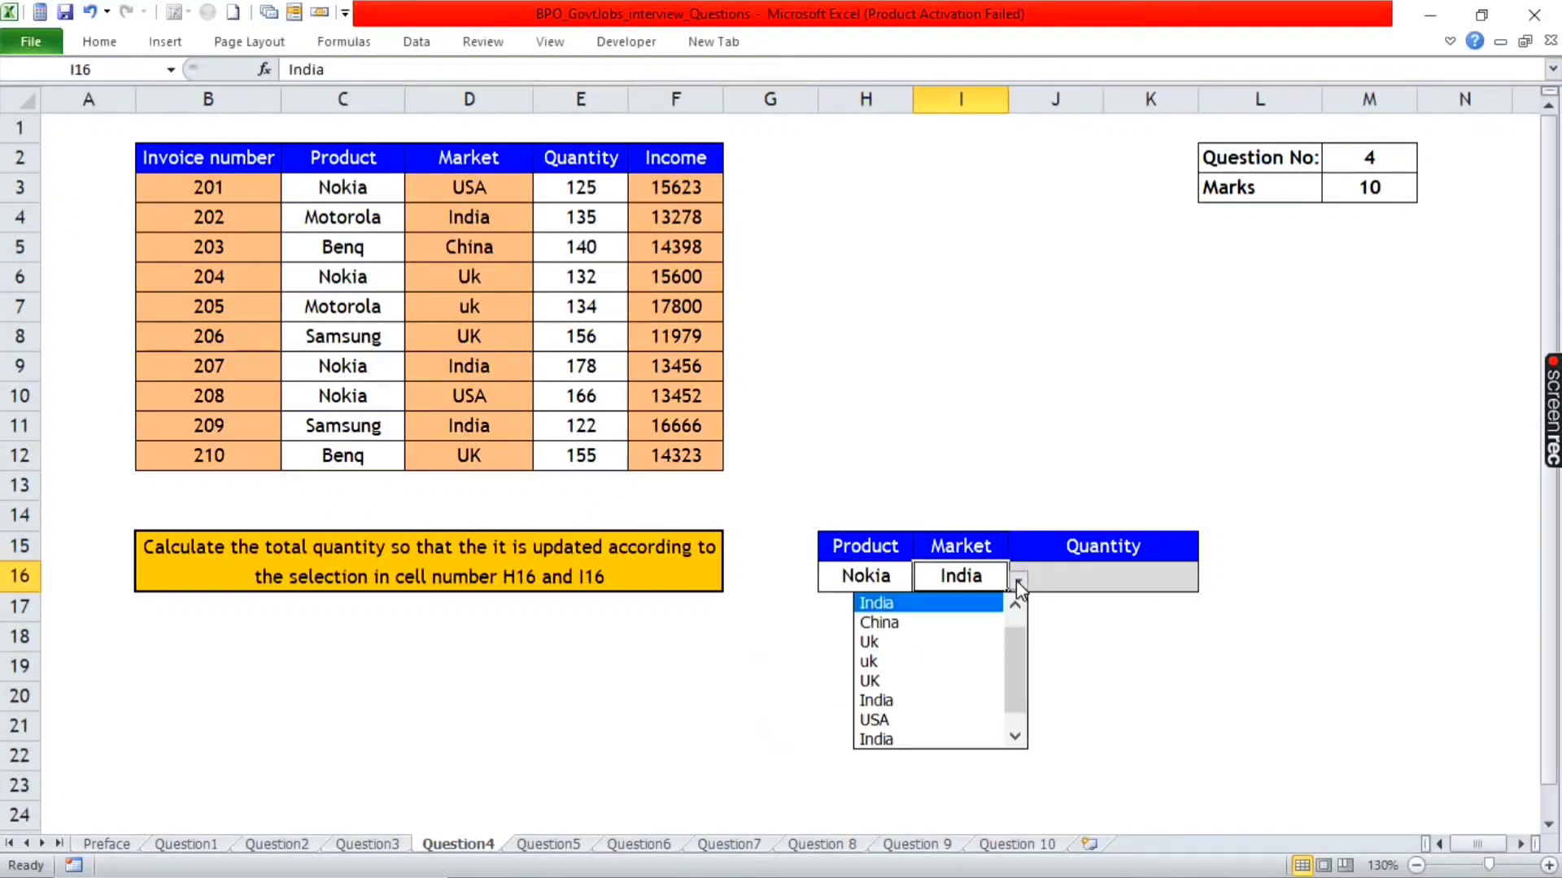
left_click(916, 719)
left_click(899, 575)
left_click(923, 580)
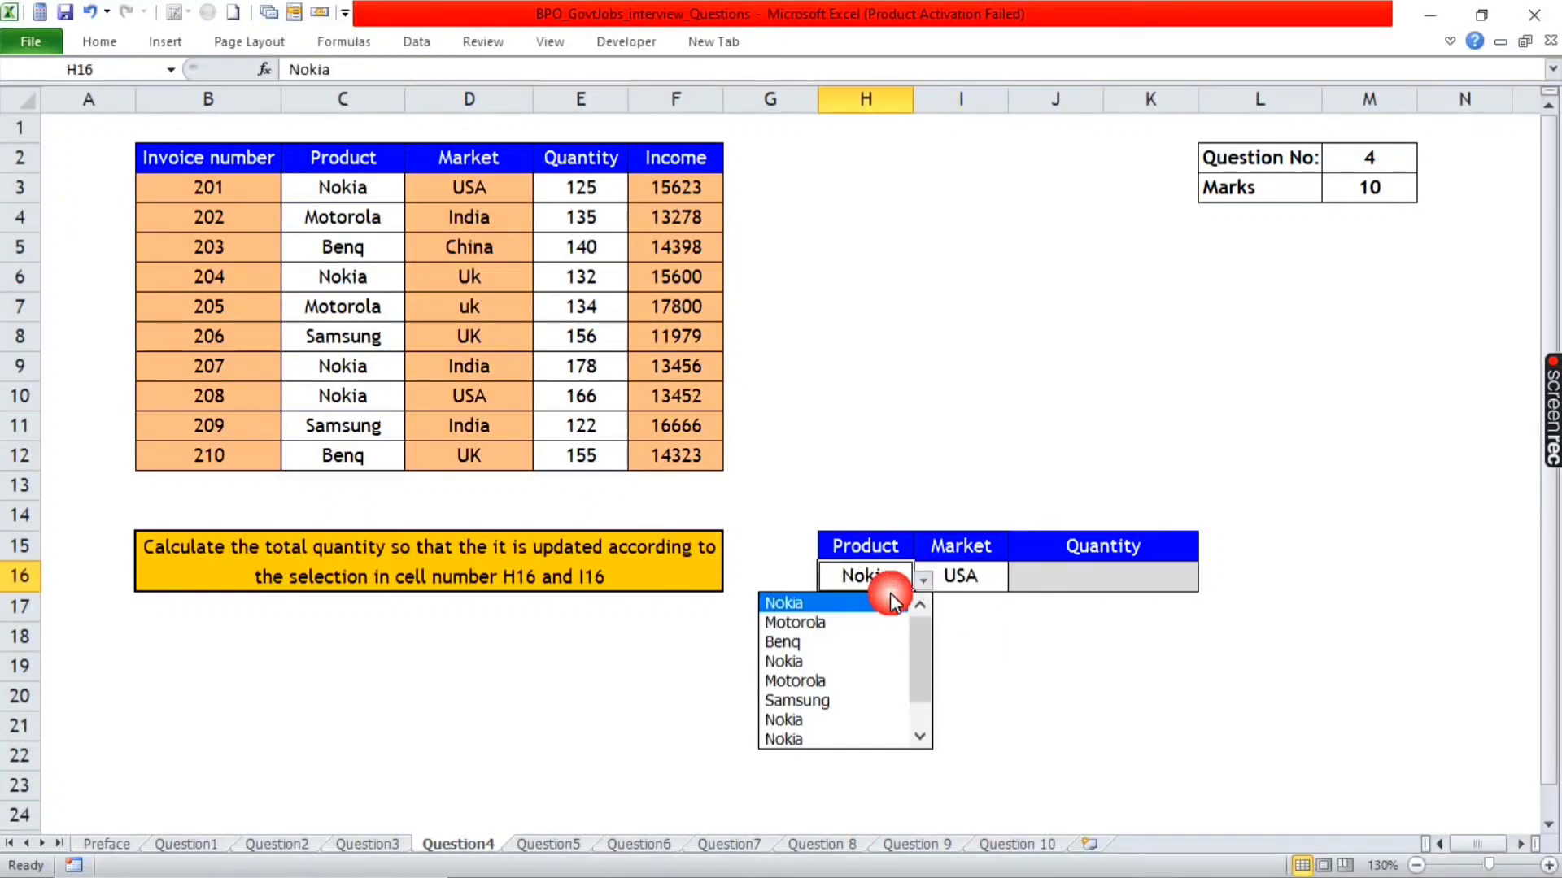
left_click(793, 642)
left_click(1111, 578)
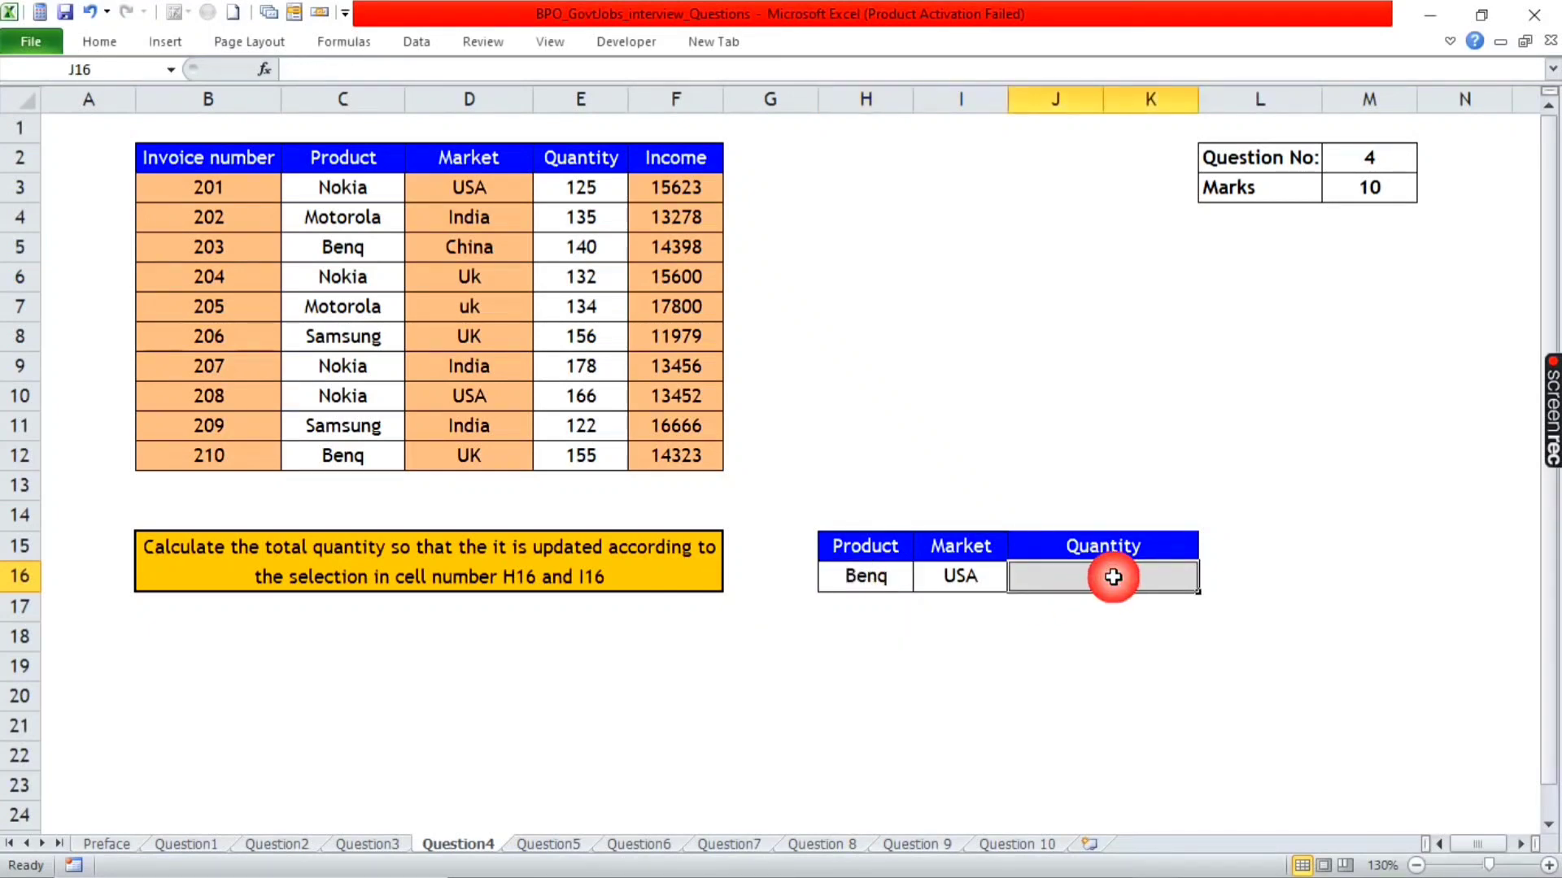
- Review the Product, Market and Quantity data in C2:E12 and the lookup table H15:K16
mouse_move(342, 157)
left_mouse_down()
mouse_move(404, 275)
mouse_move(547, 448)
left_mouse_up()
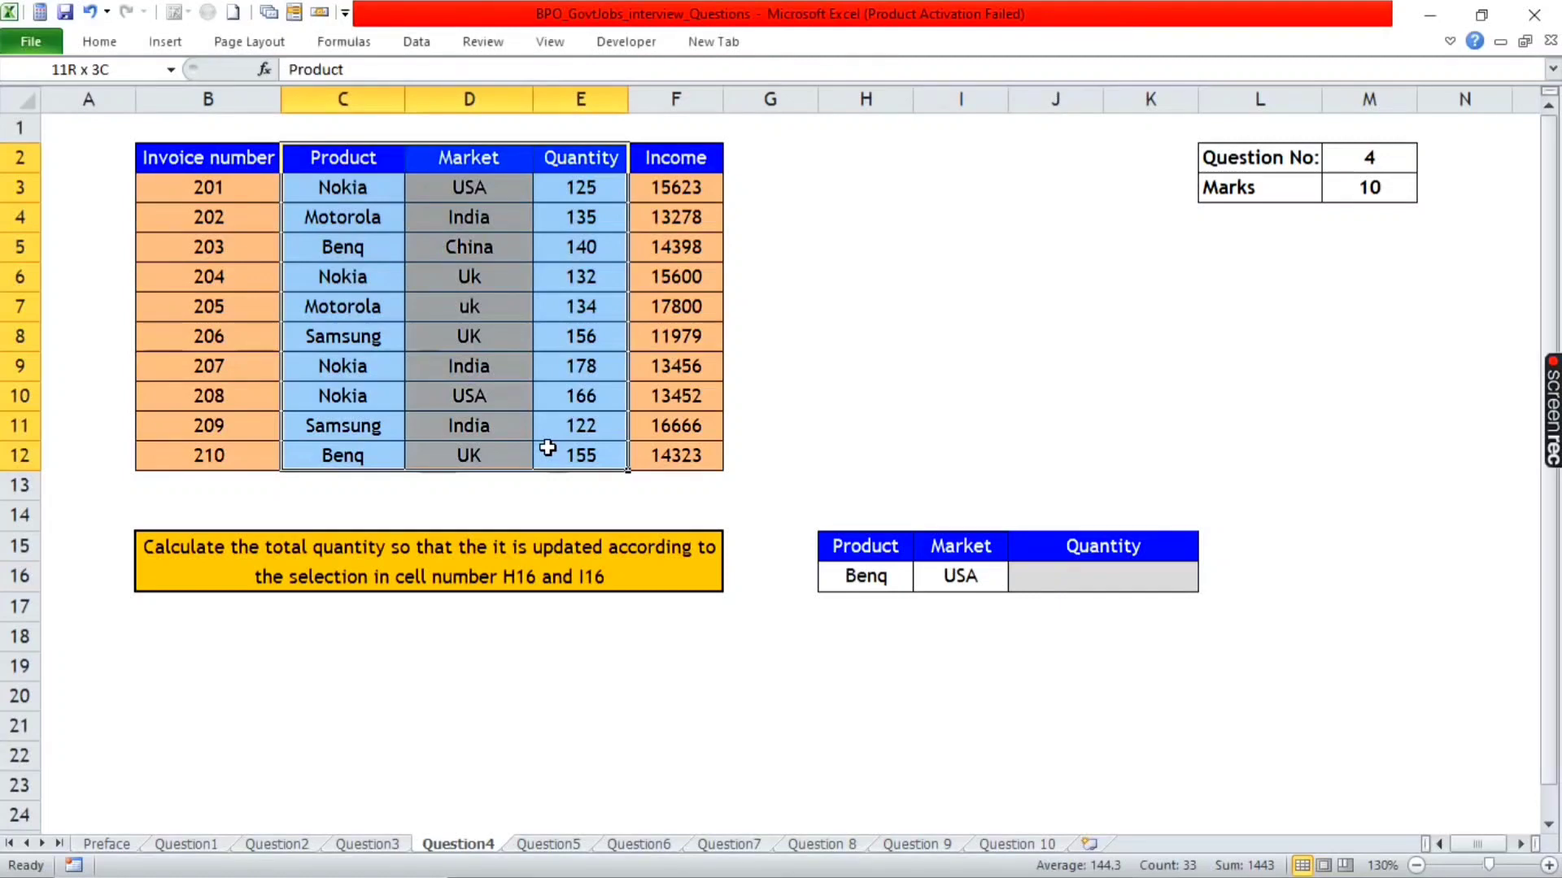
left_click(1012, 574)
left_click_drag(332, 161, 599, 444)
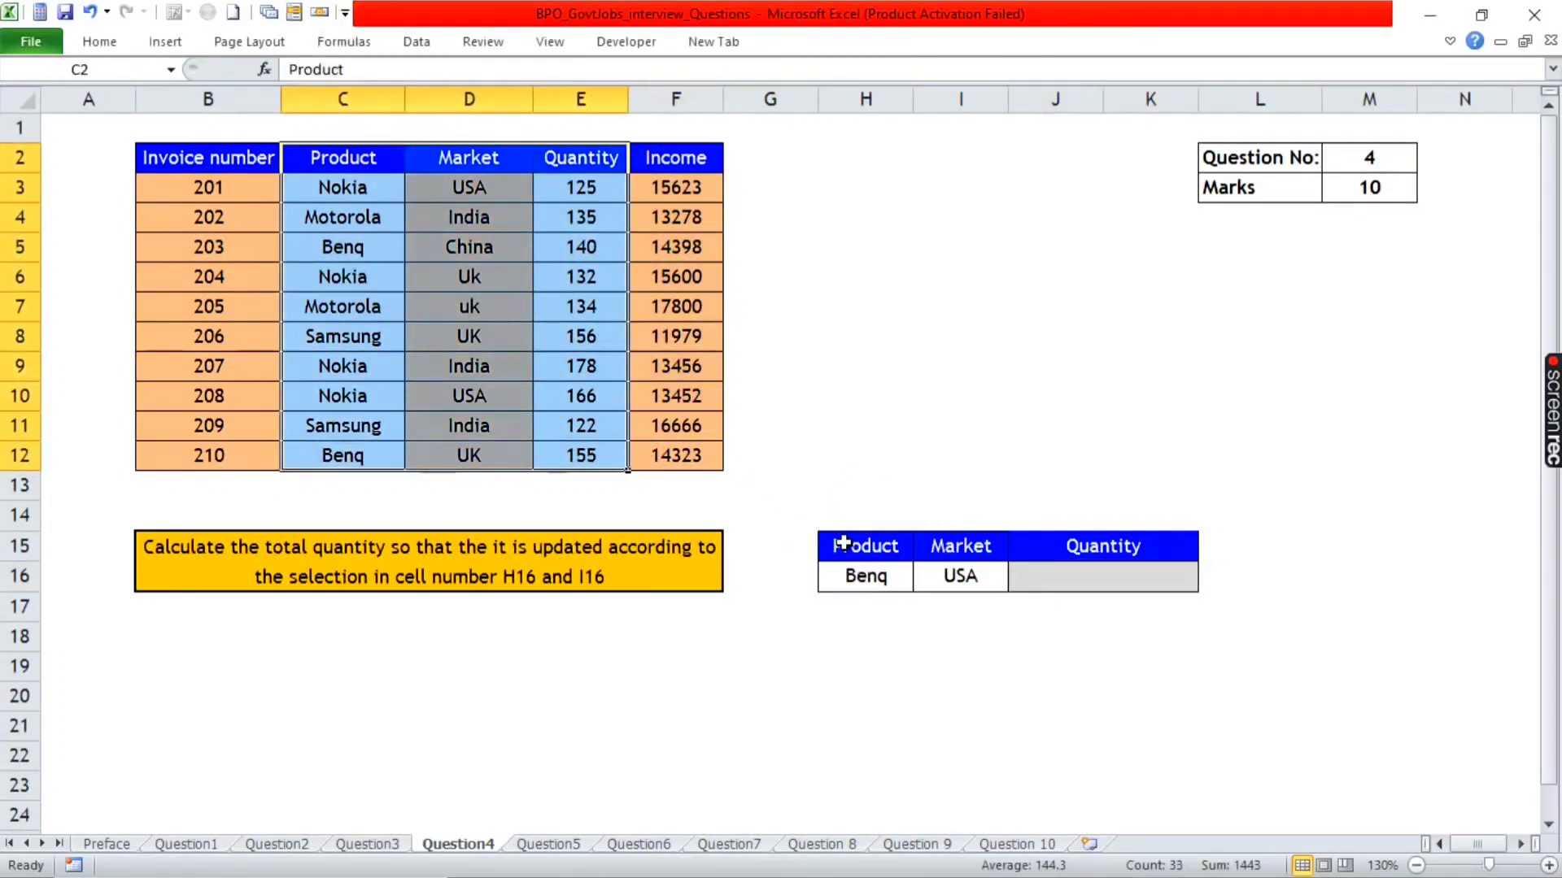
left_click_drag(836, 546, 1082, 594)
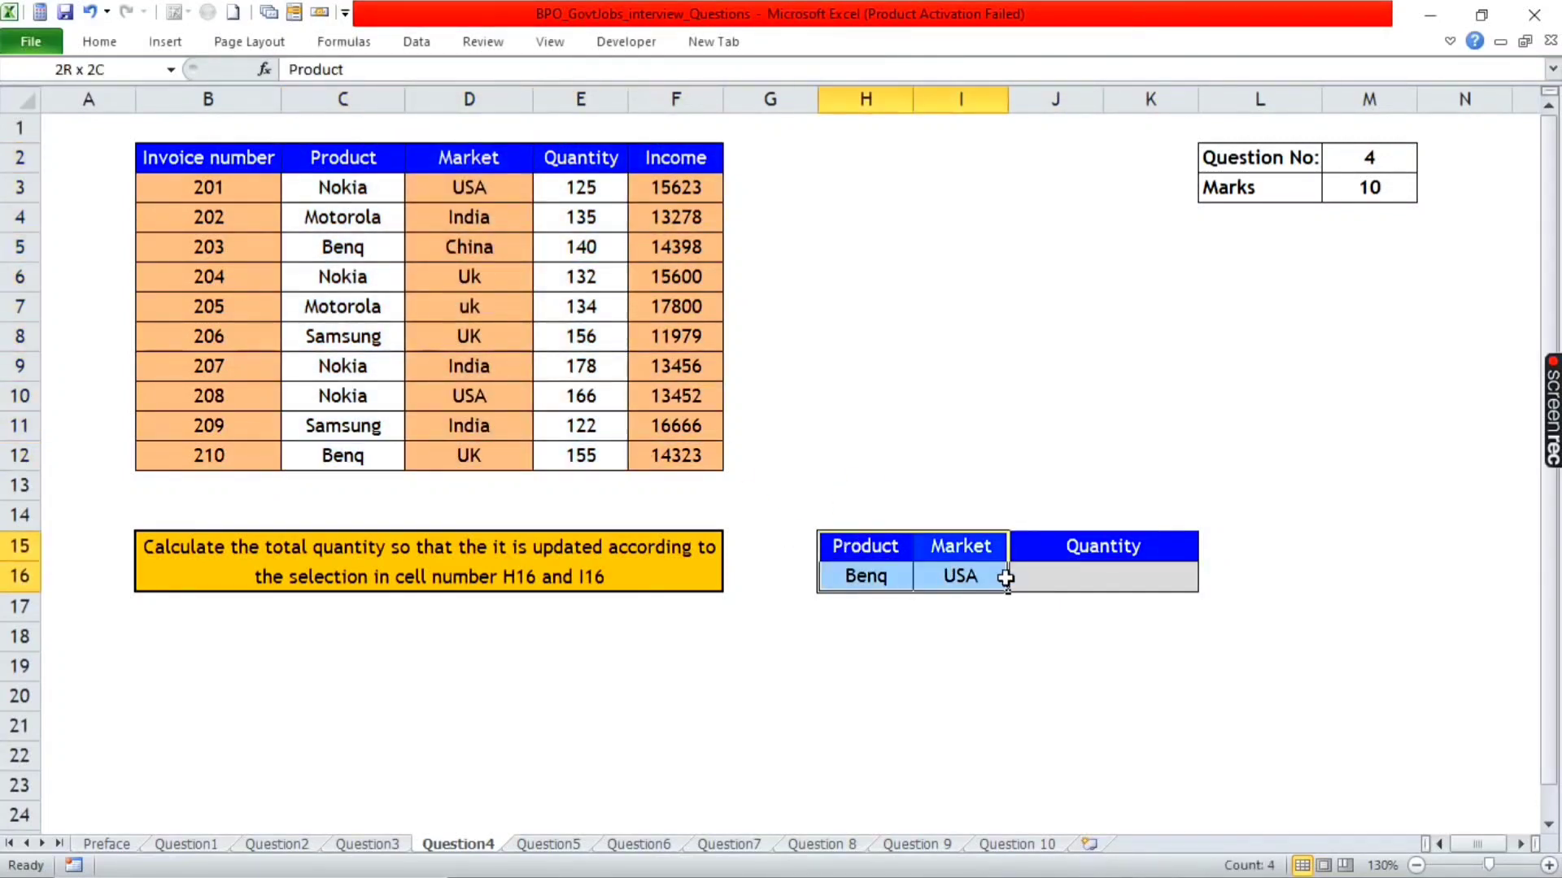
- Start a SUMIFS in J16 summing E3:E12, with C3:C12 as the product criteria range
left_click(1082, 578)
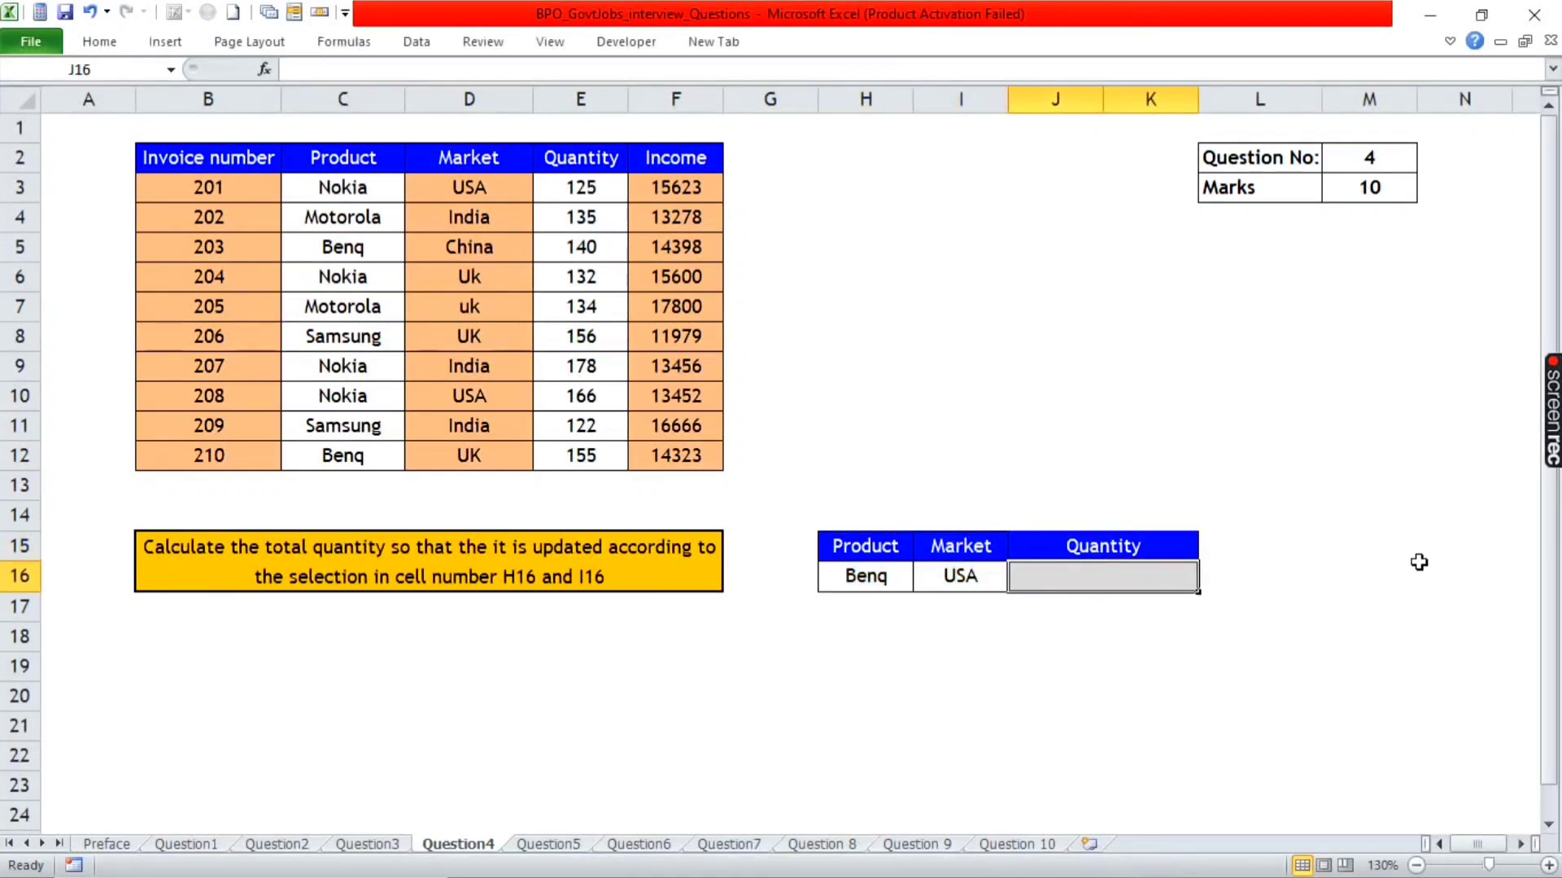
type("=S")
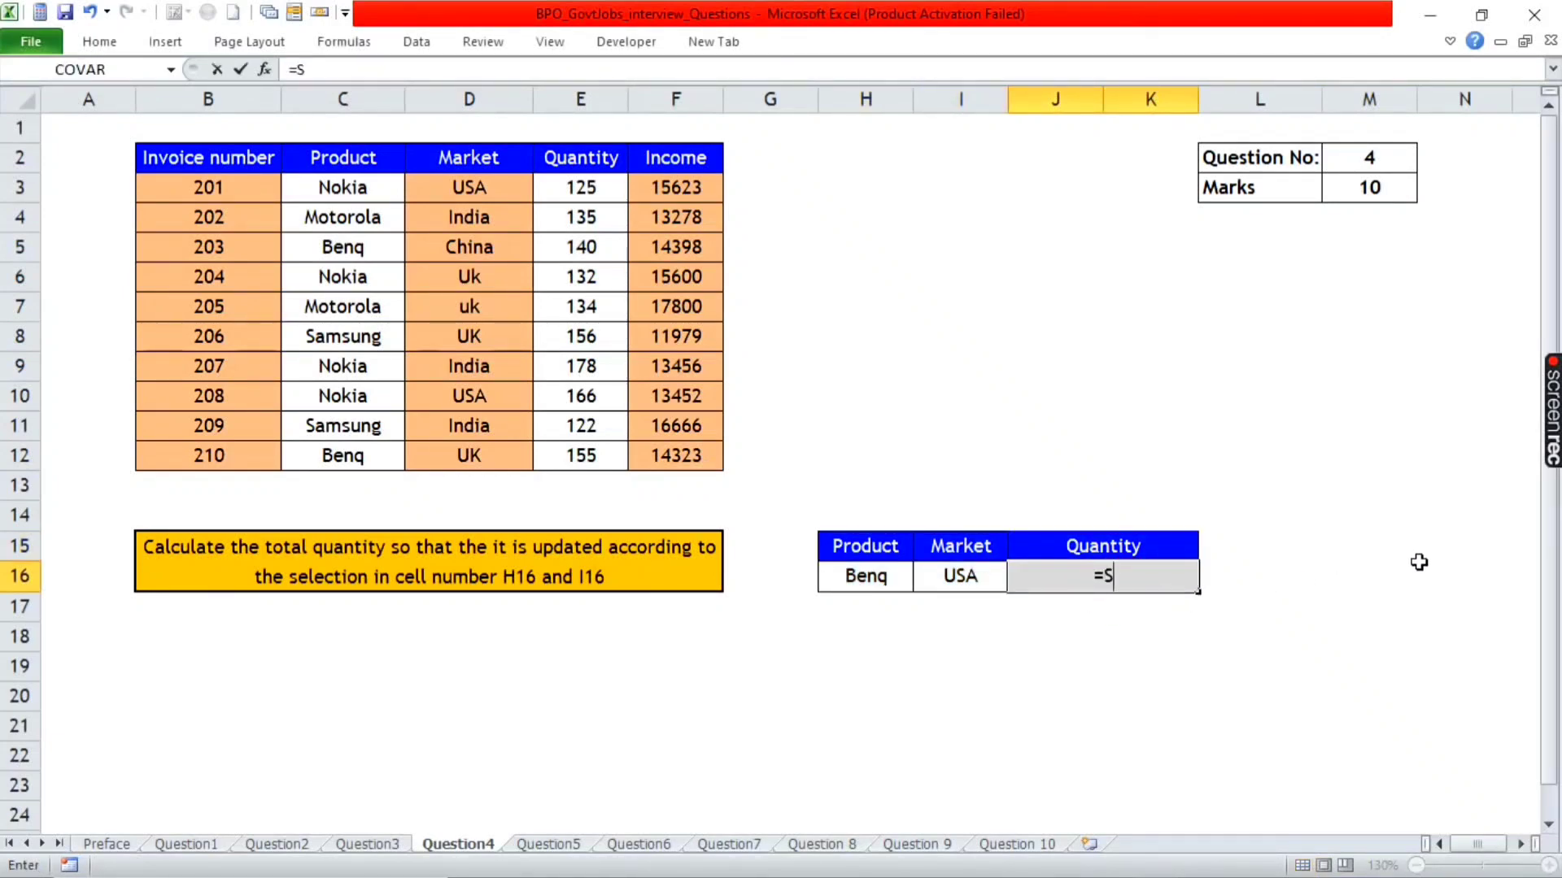
type("umifs")
key("Tab")
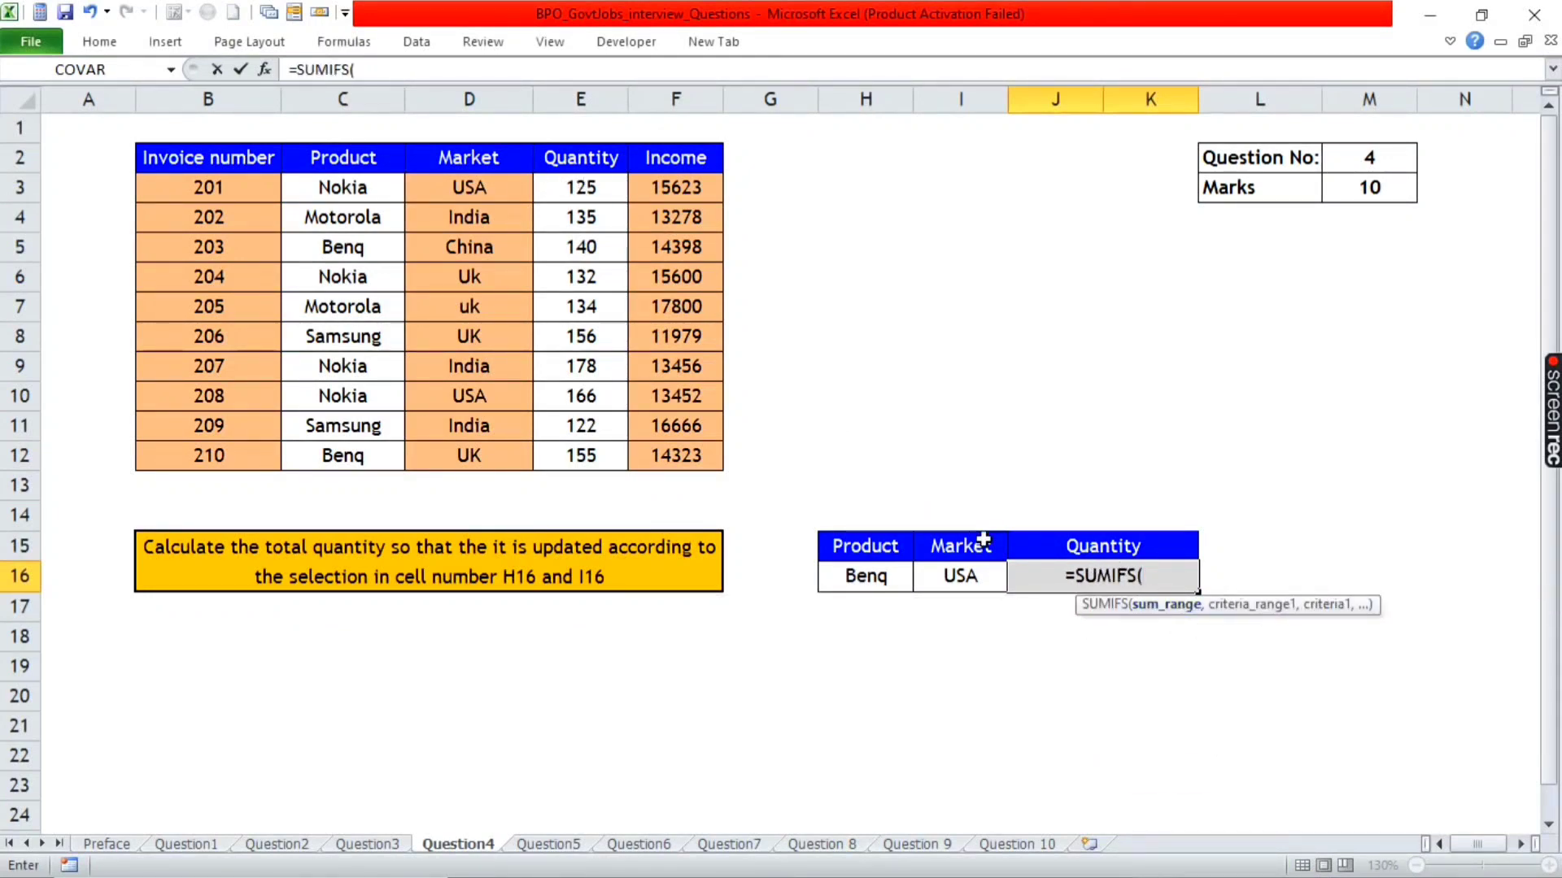
left_click_drag(580, 187, 578, 459)
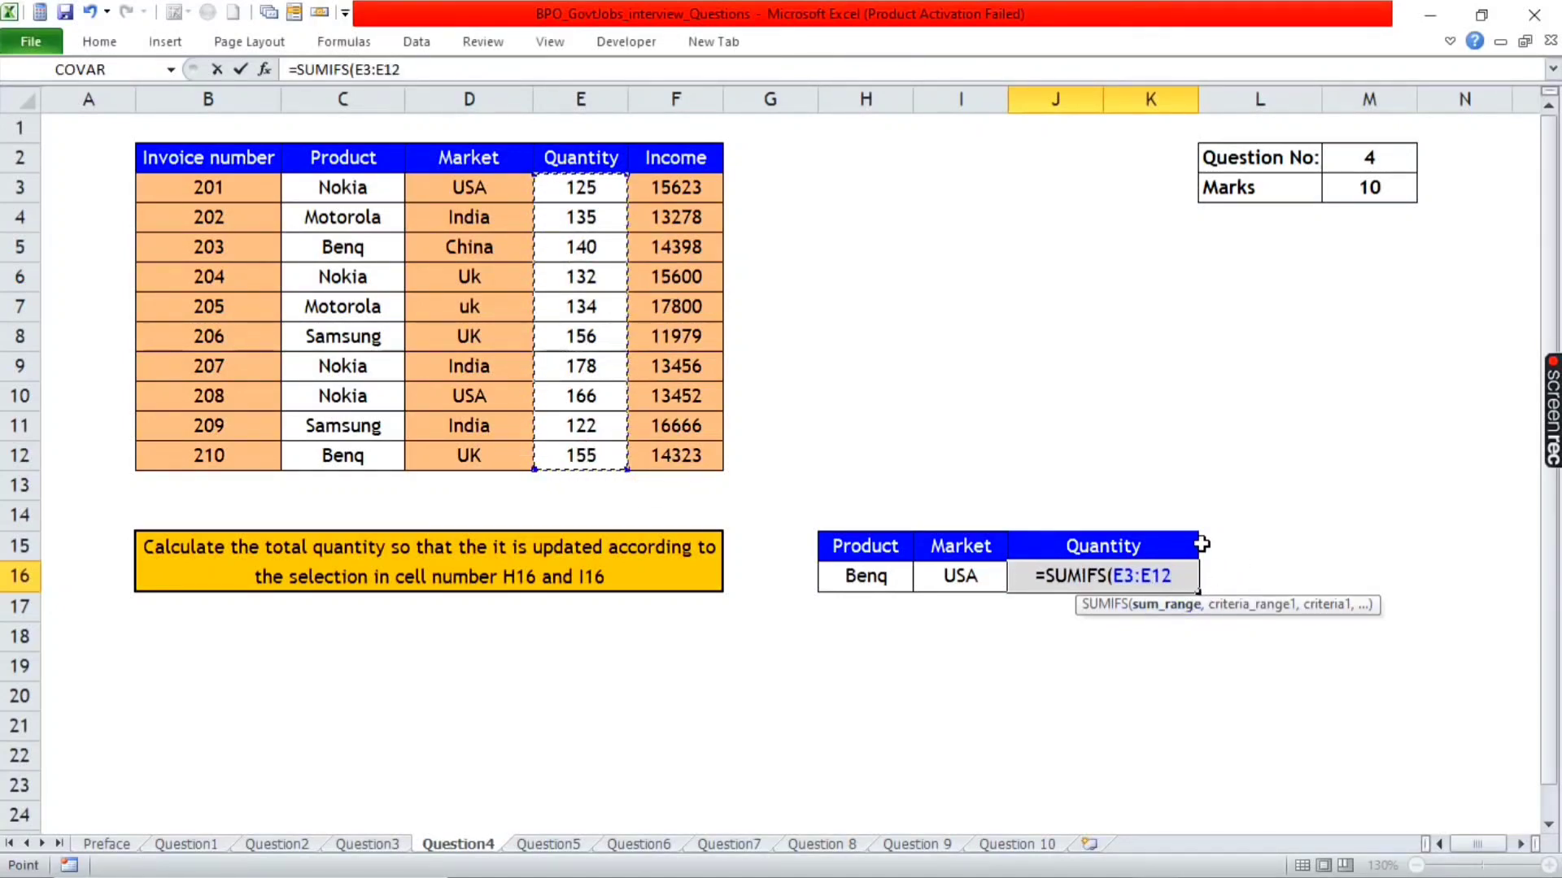
type(",")
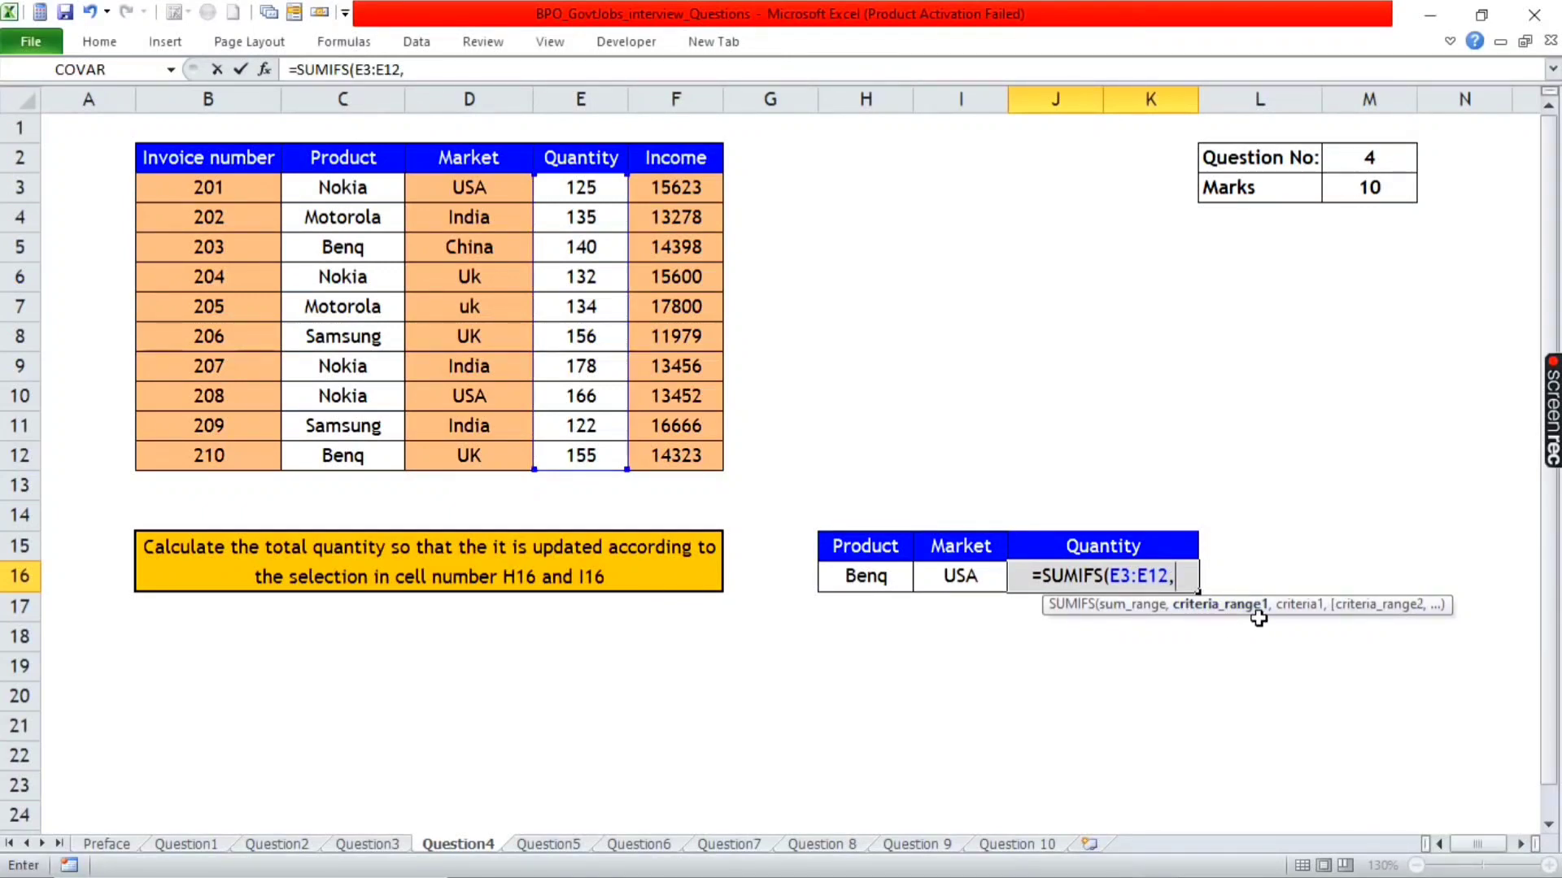
left_click(362, 186)
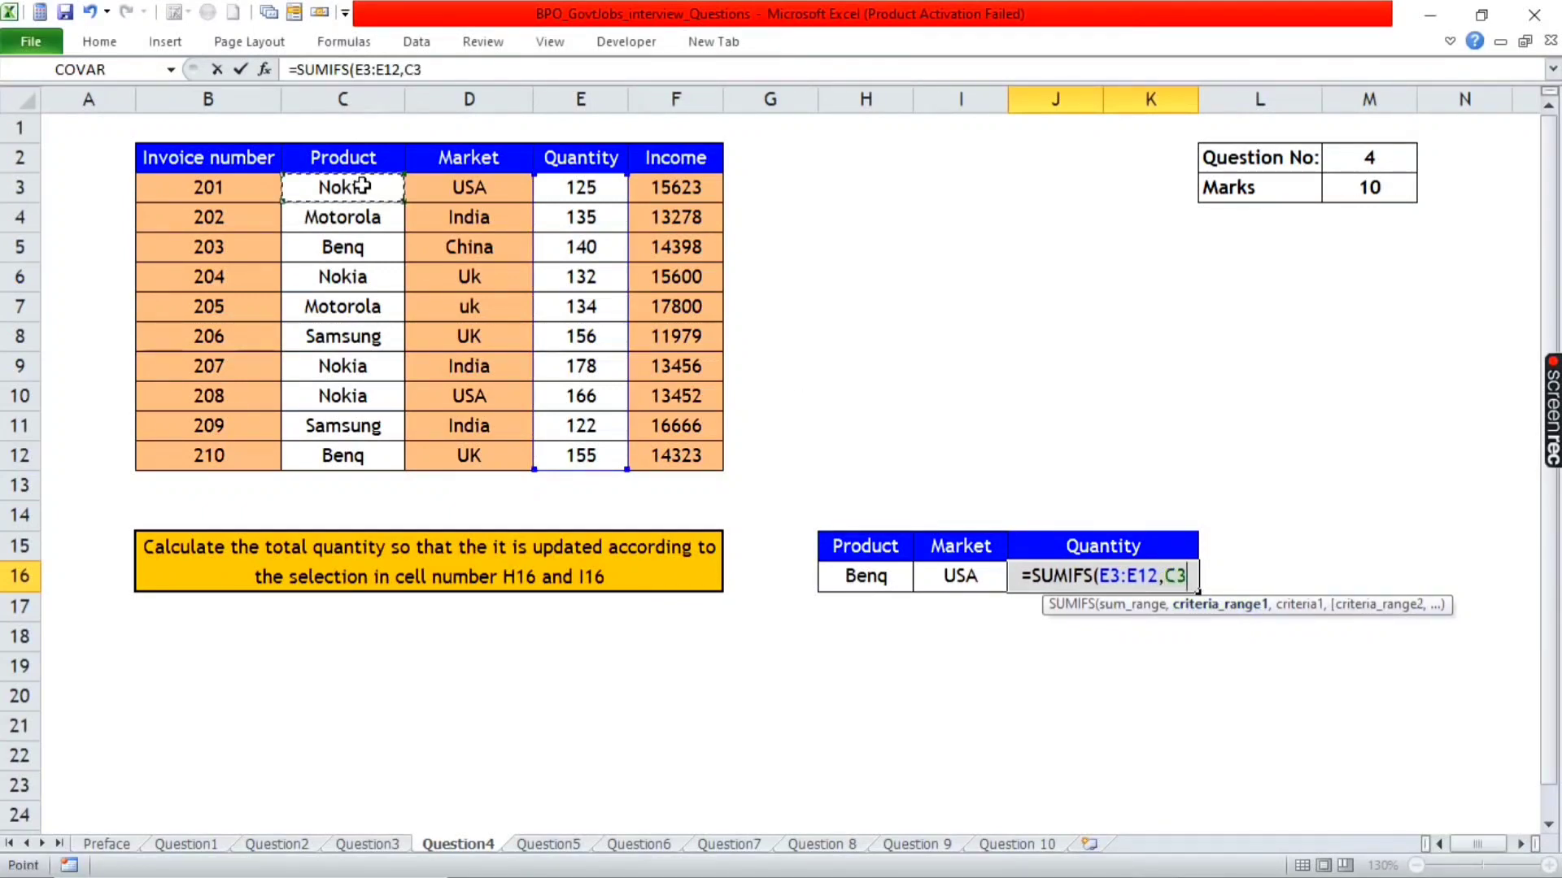
left_click_drag(362, 187, 366, 456)
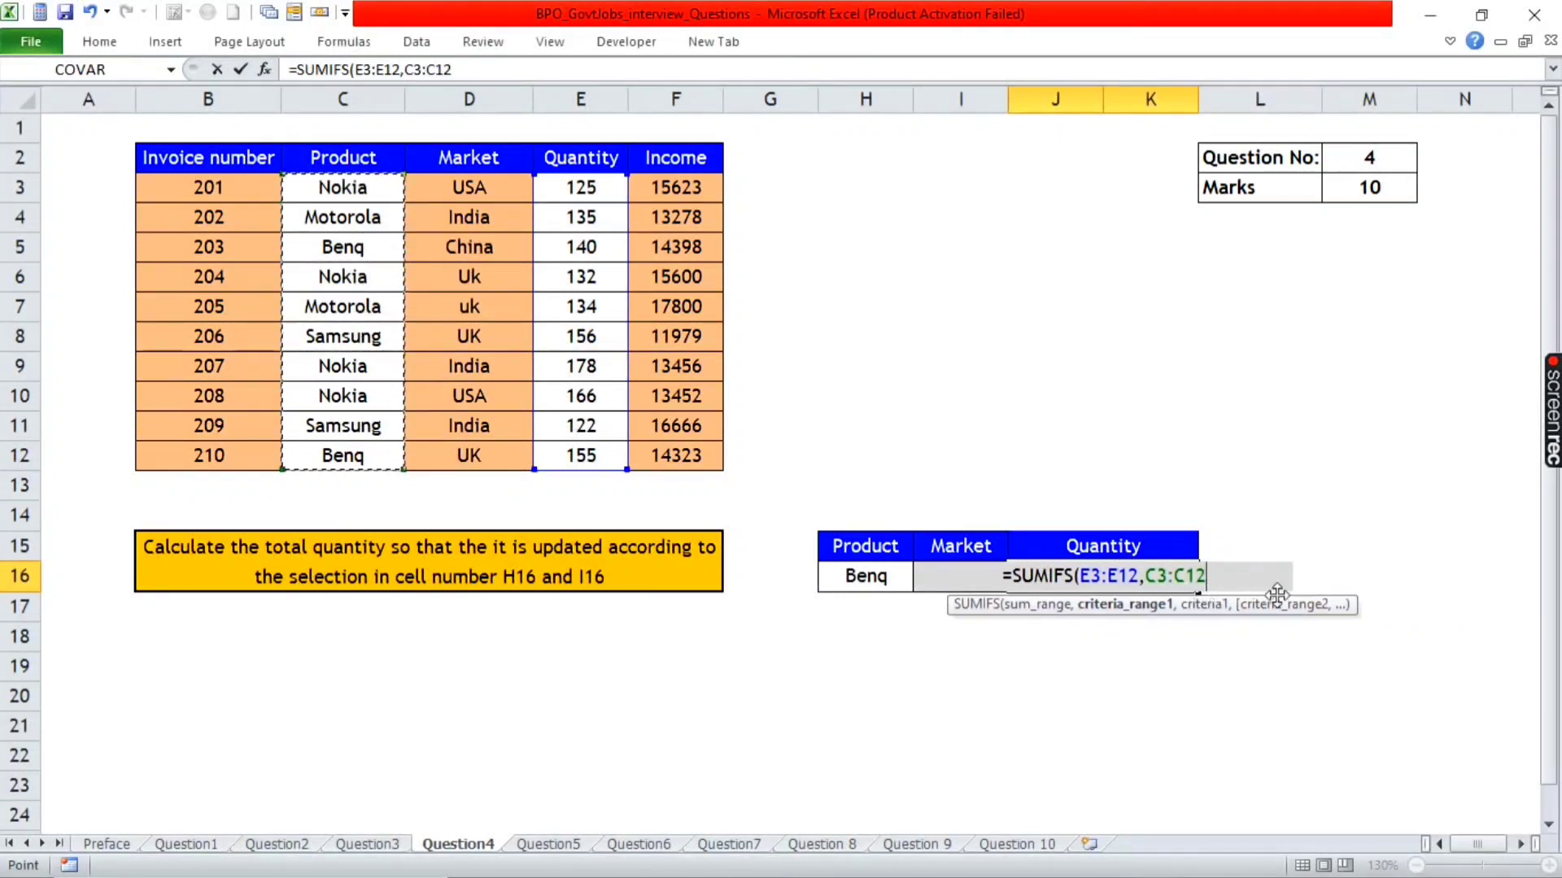
type(",")
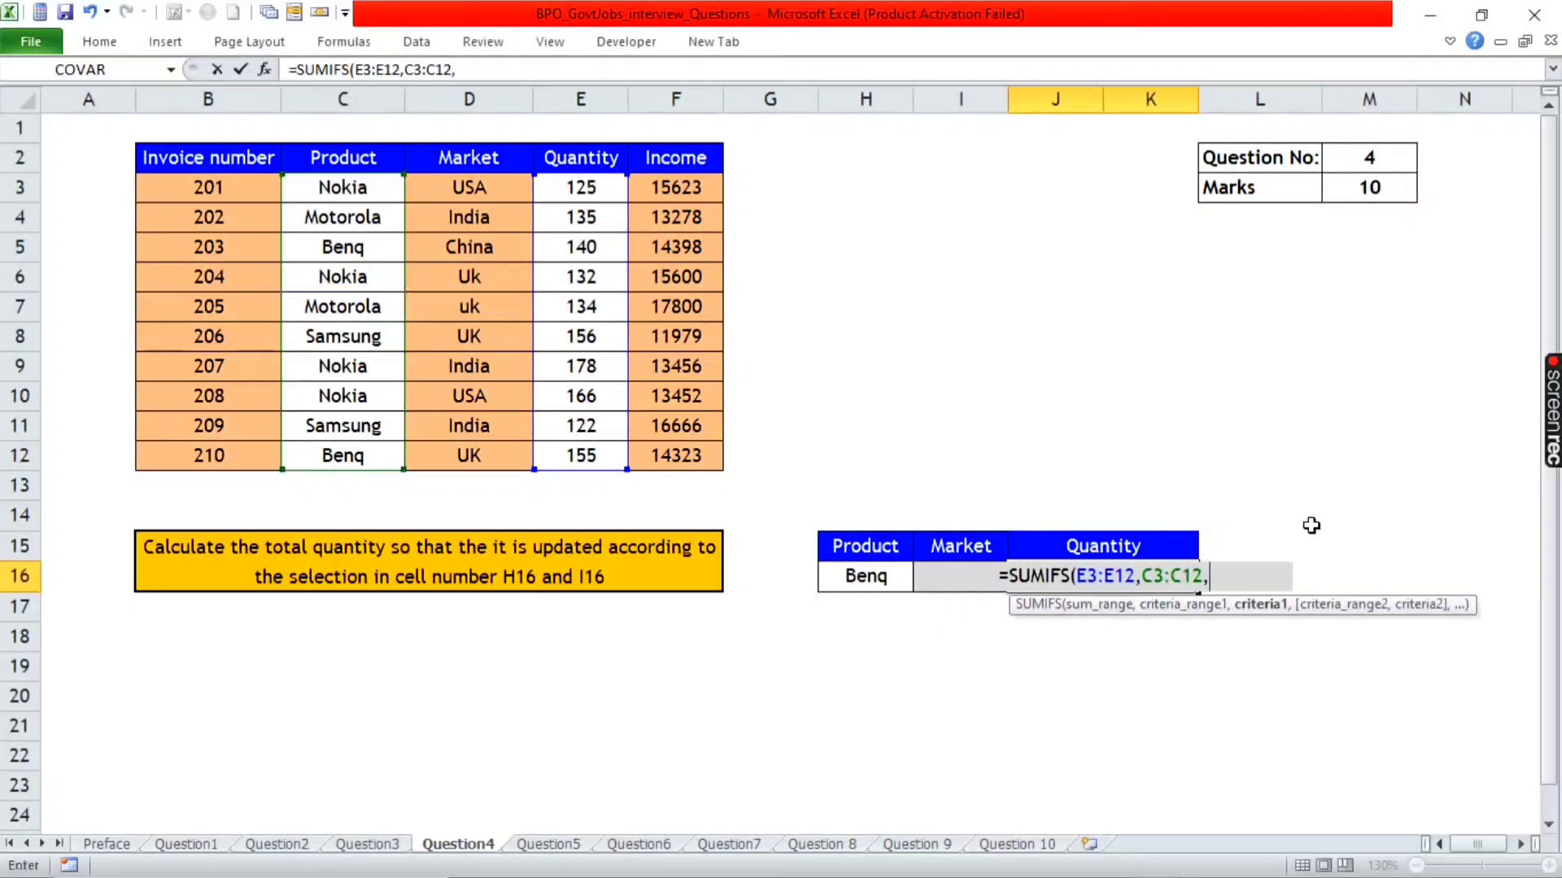
- Complete it with criterion H16, market range D3:D12 and criterion I16, returning 0 for Benq/USA
left_click(872, 577)
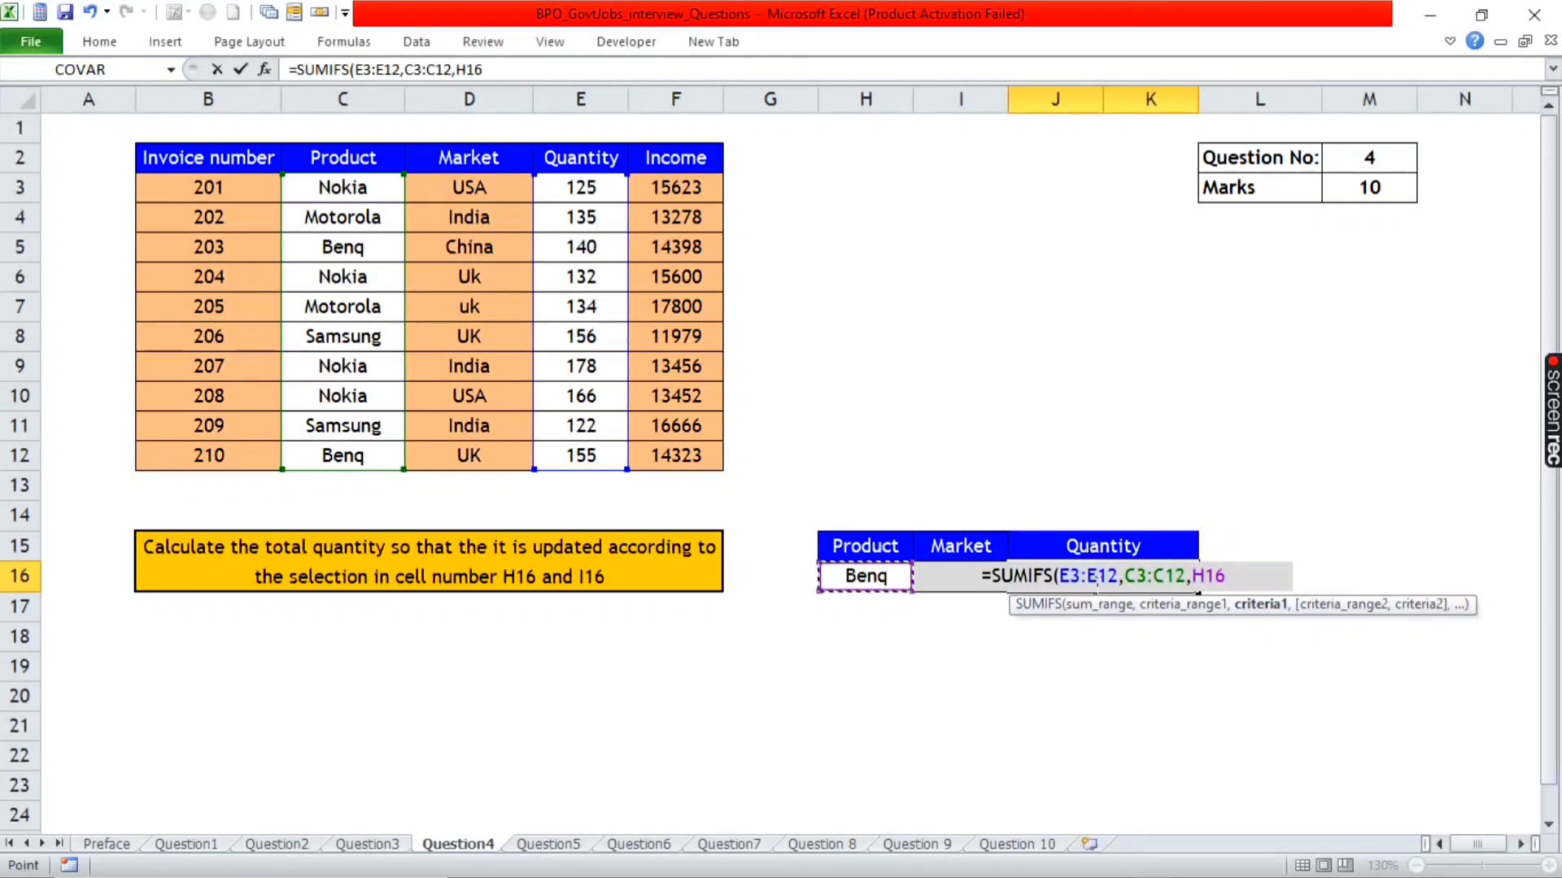
type(",")
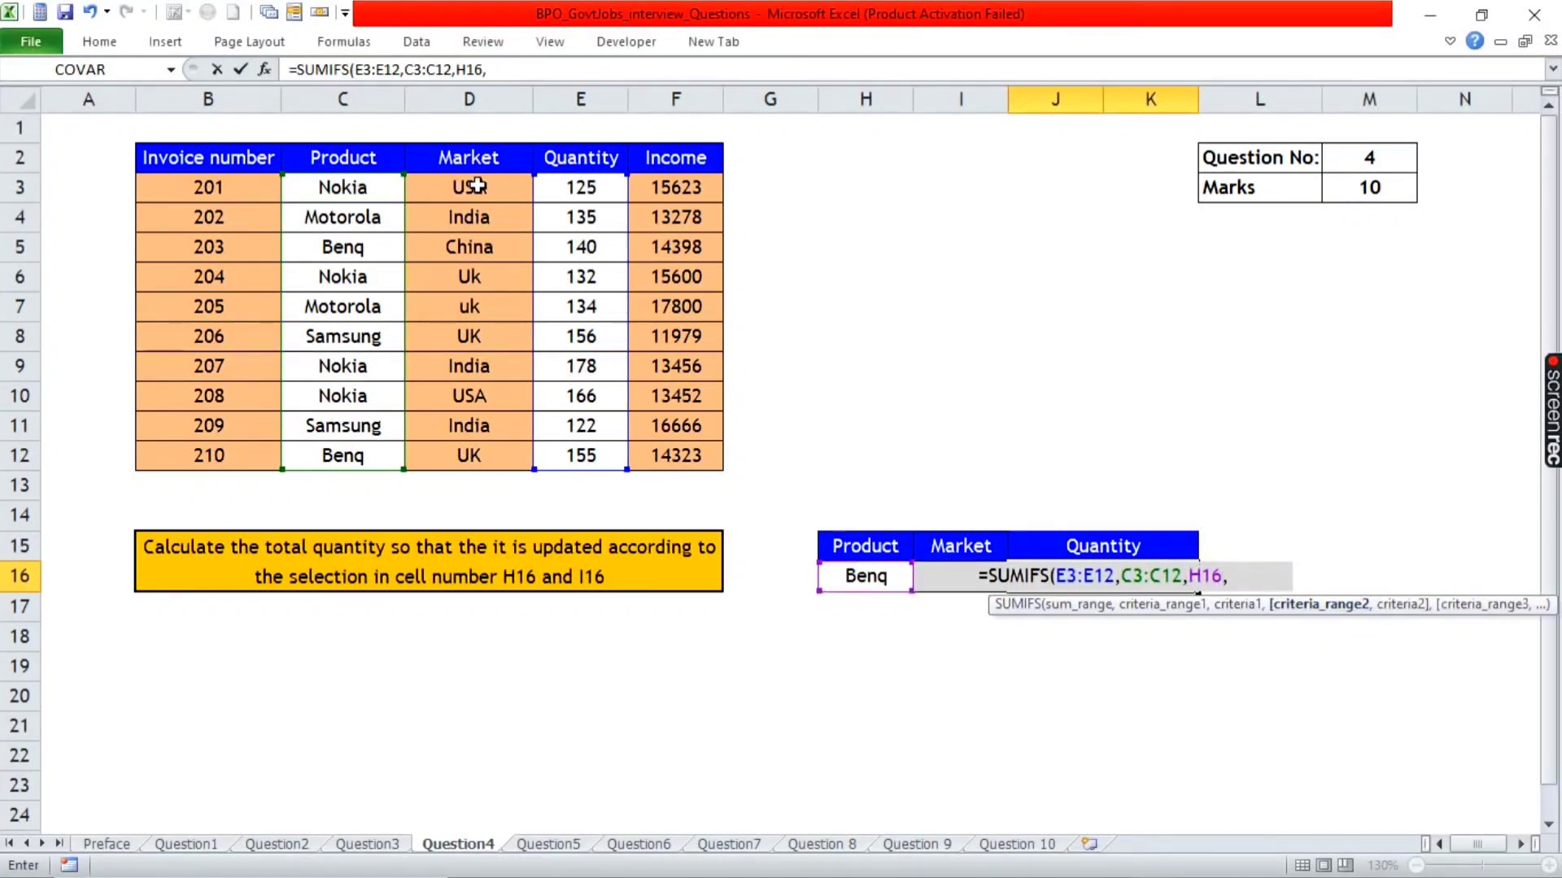
left_click_drag(481, 185, 480, 456)
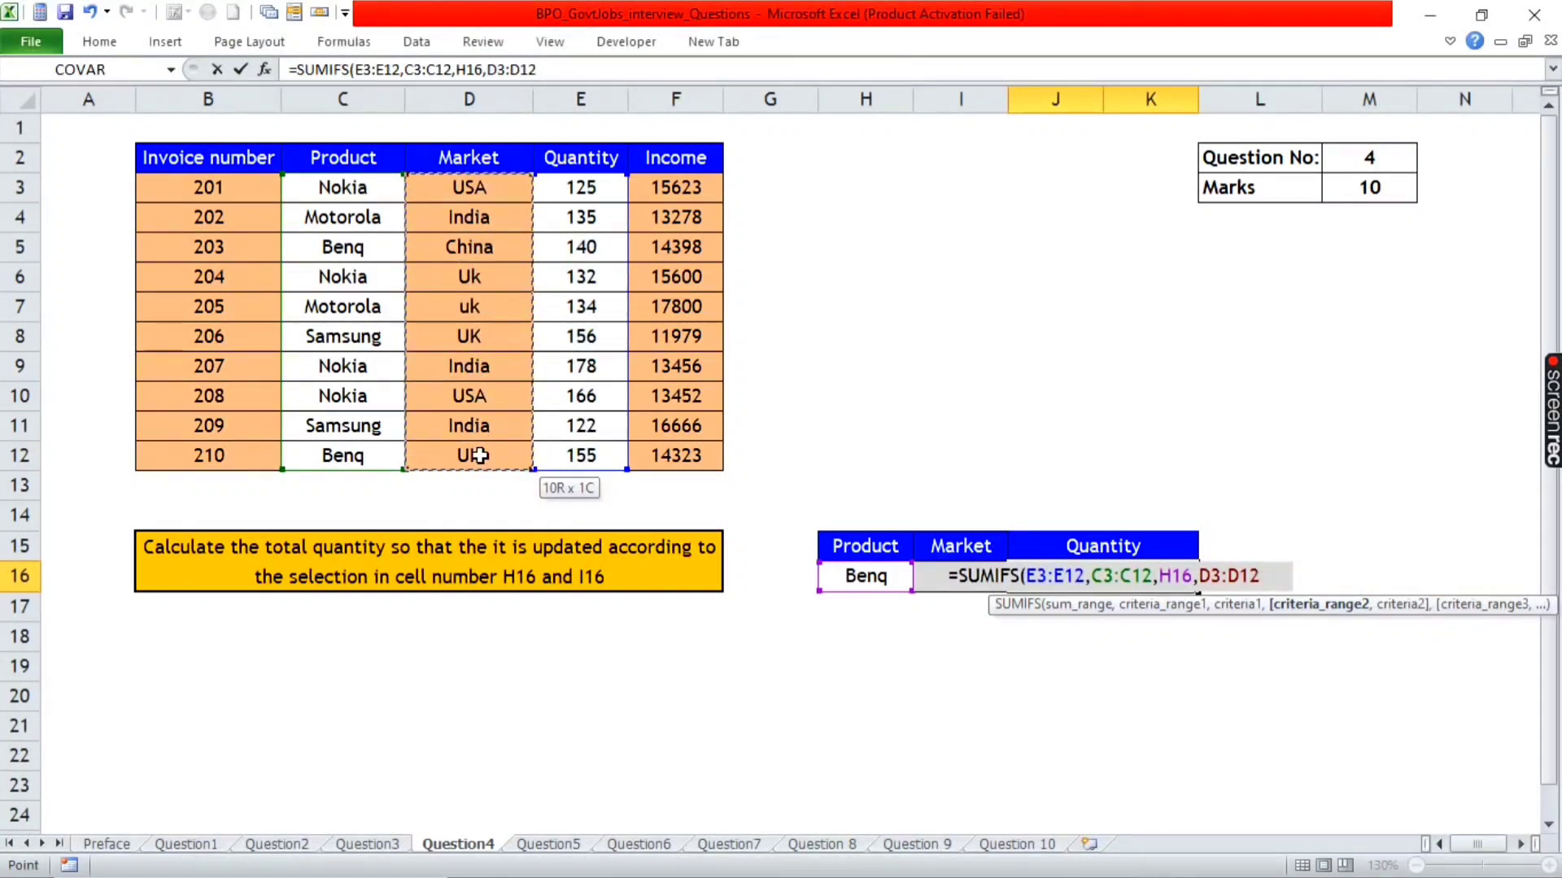
left_click_drag(480, 456, 480, 456)
type(",")
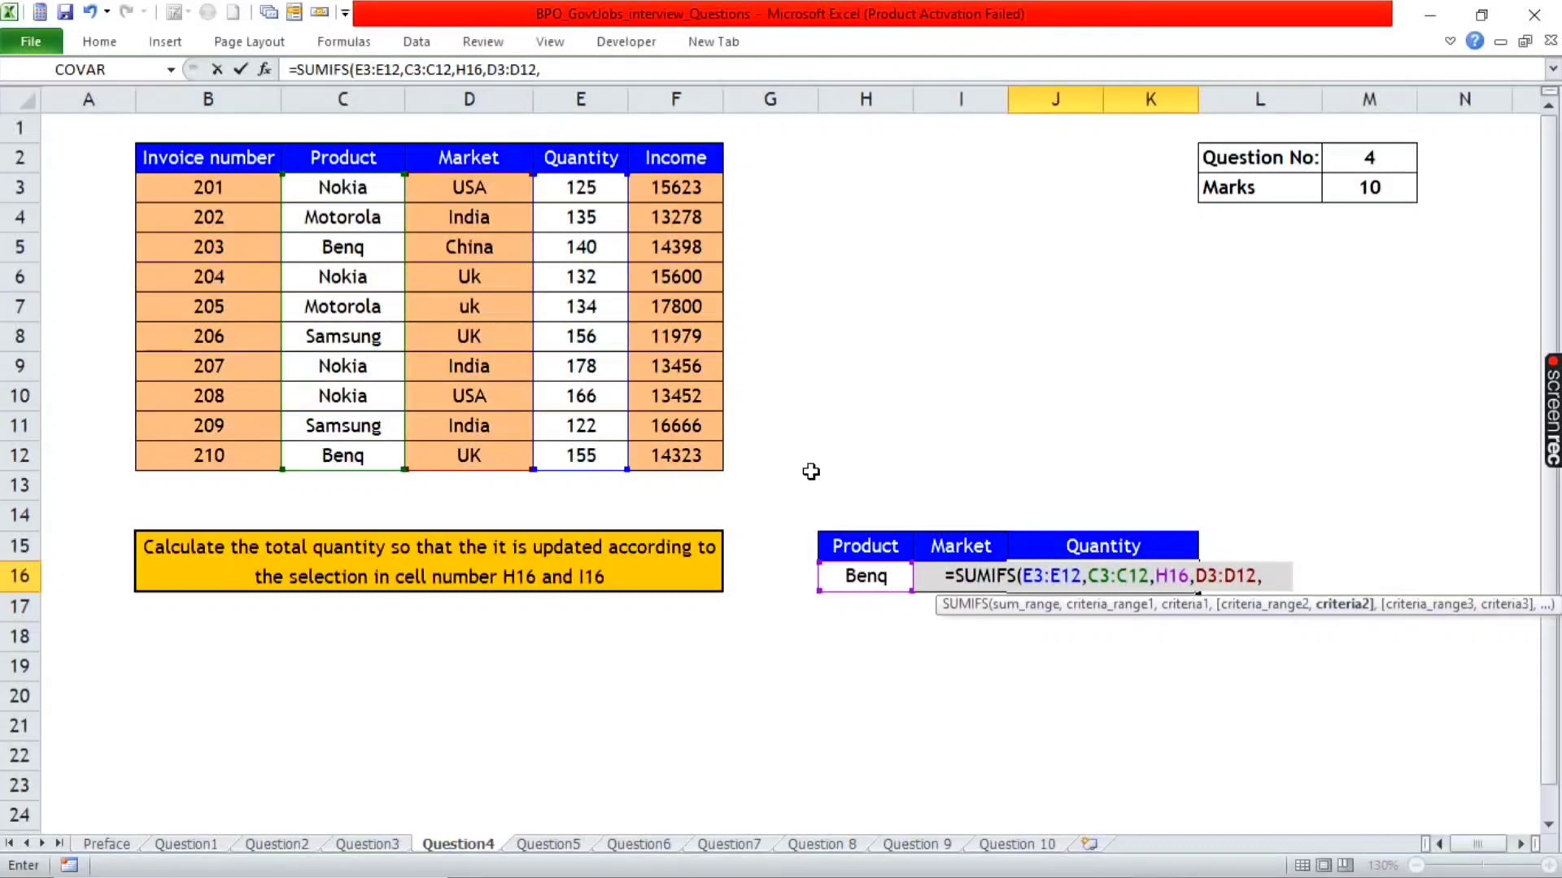
key("Left")
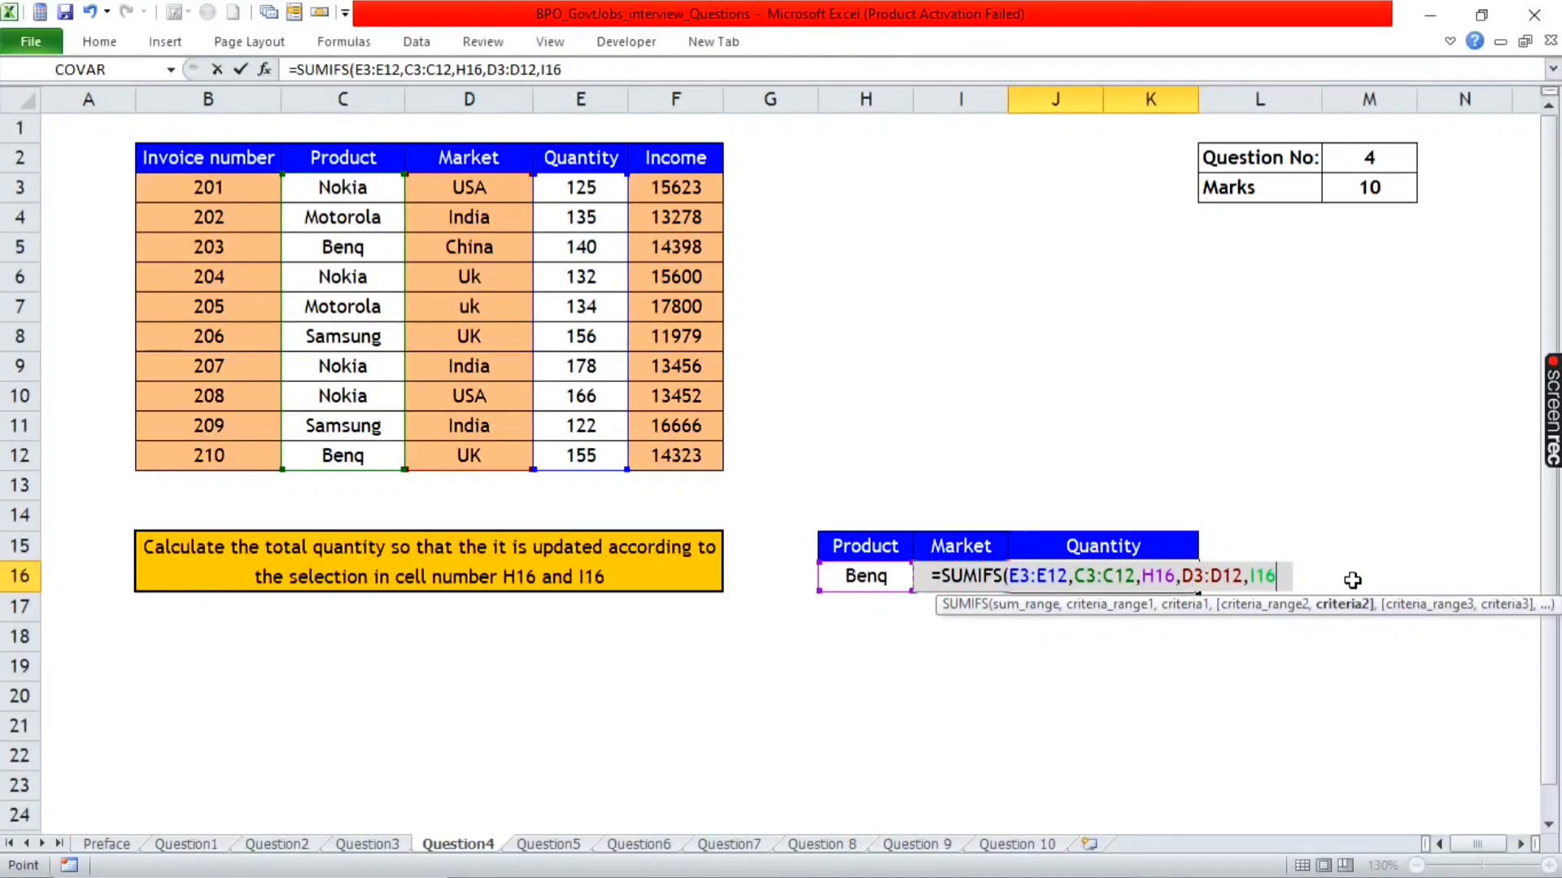
type(")")
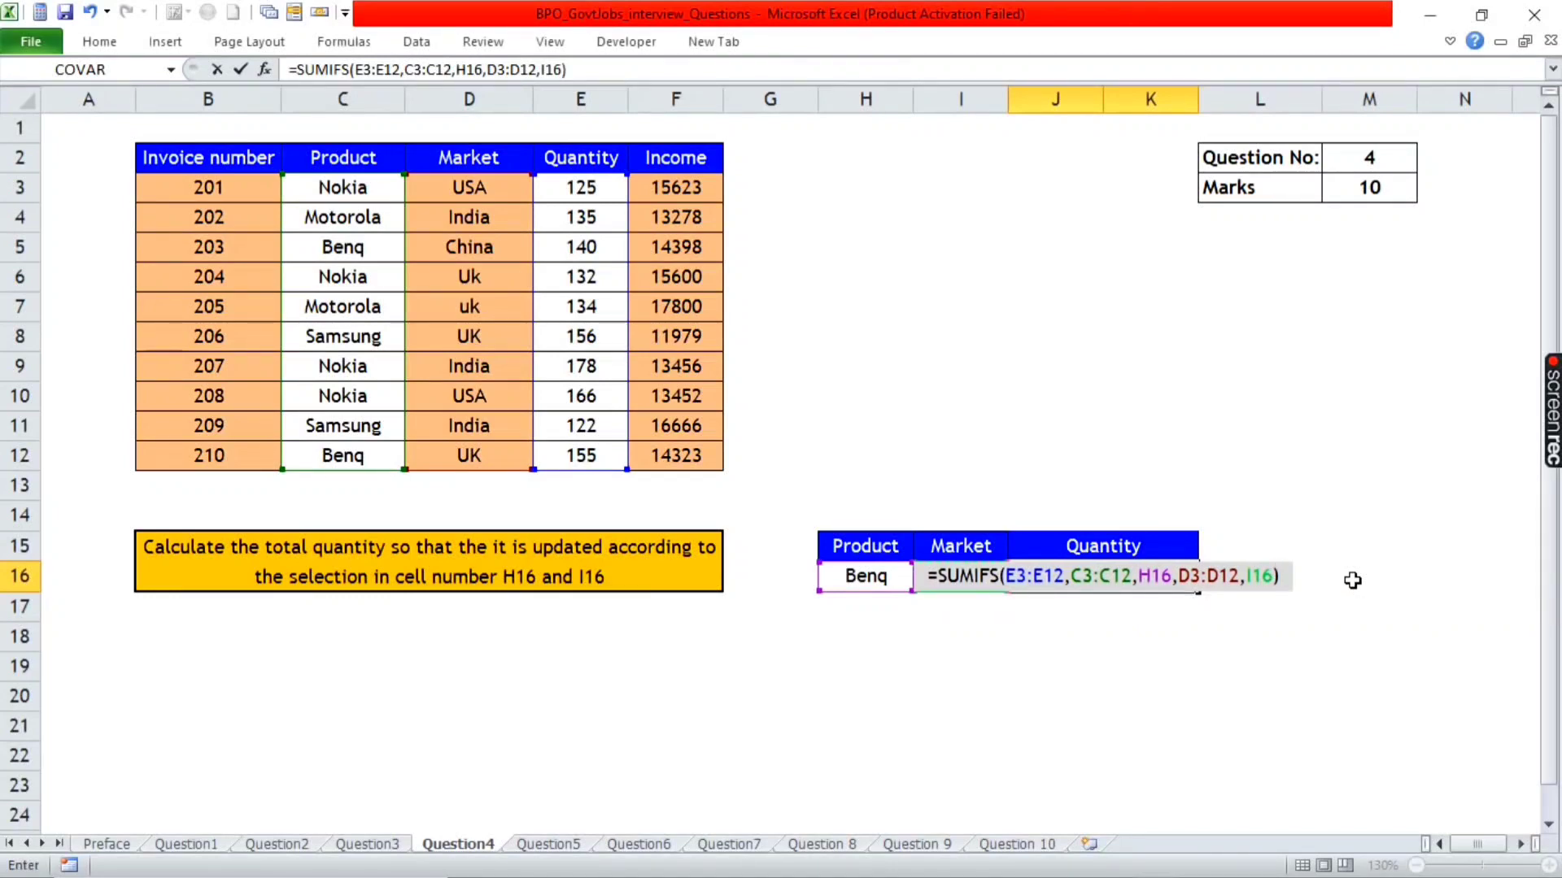
key("Return")
key("Up")
key("Left")
- Test the J16 total by switching H16/I16 to Nokia in uk, then Samsung in USA
left_click(1130, 582)
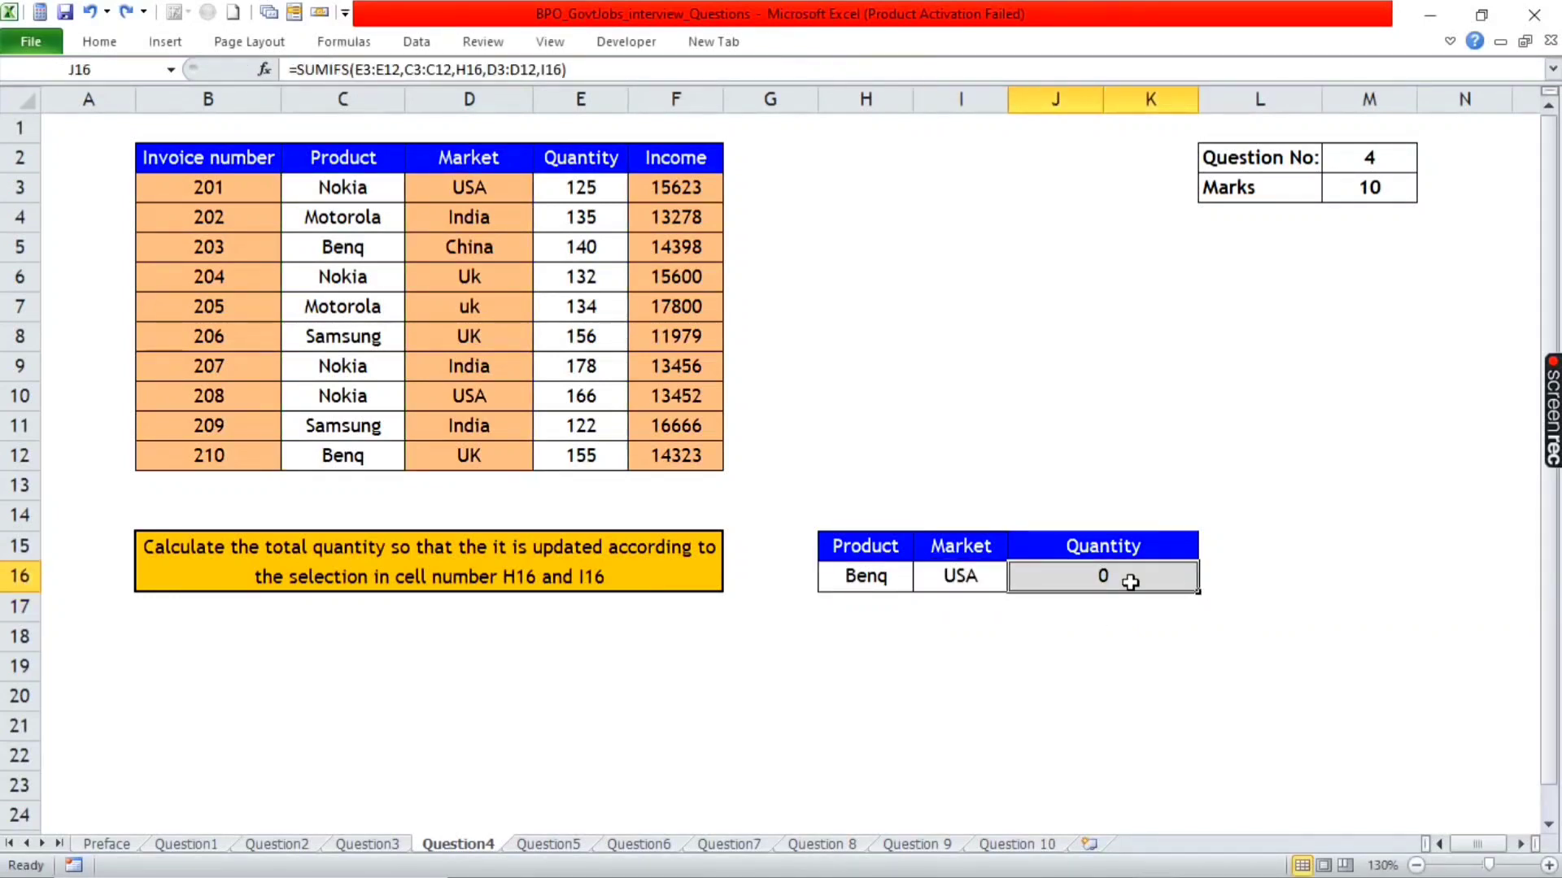
left_click(876, 577)
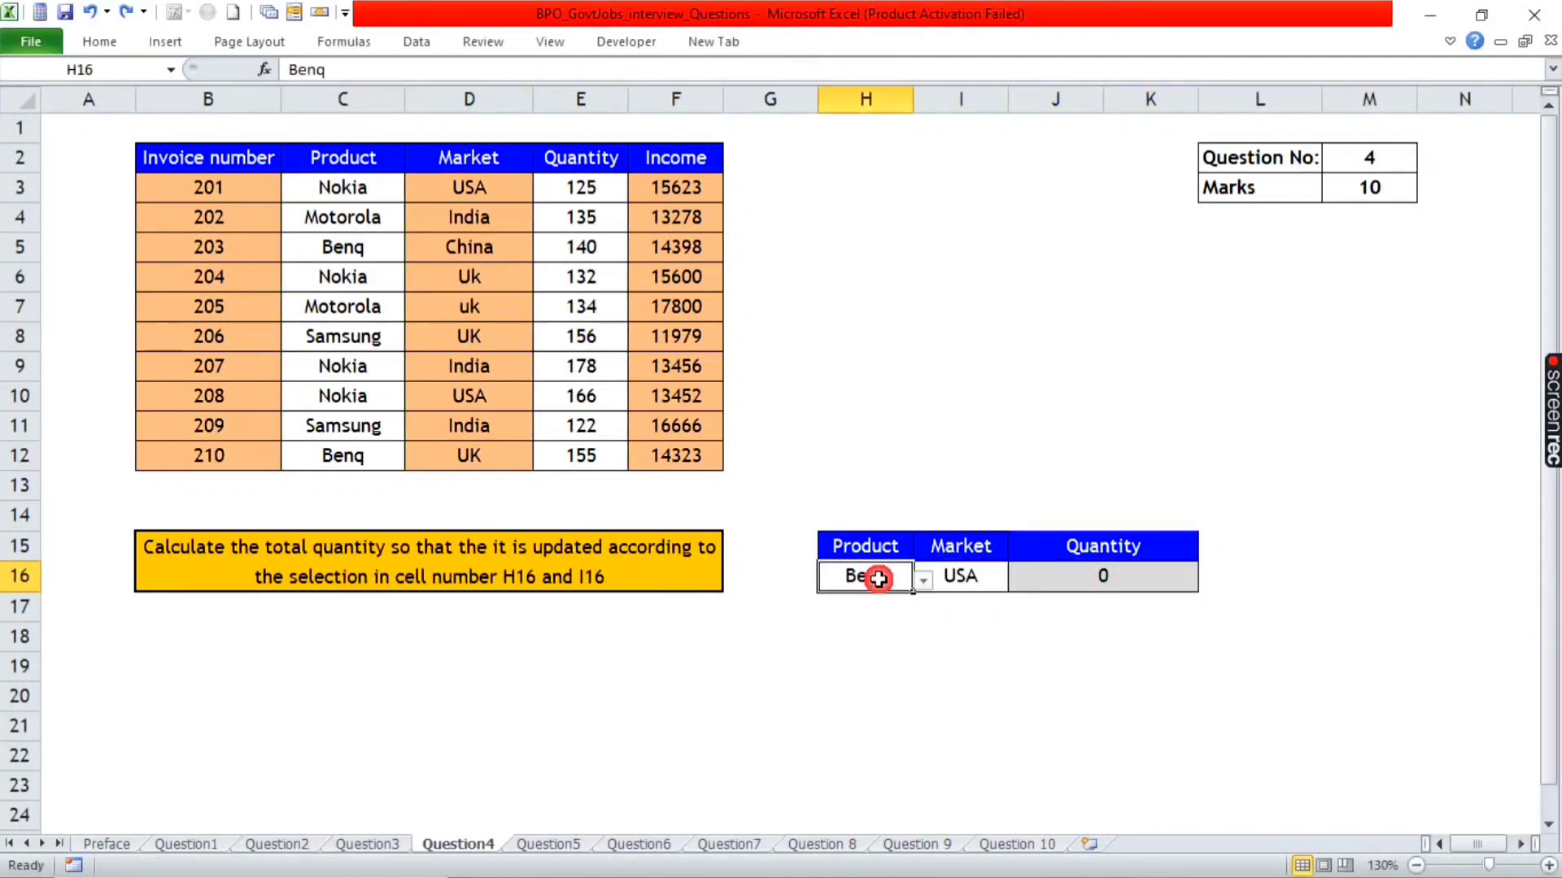
left_click(923, 586)
left_click(862, 622)
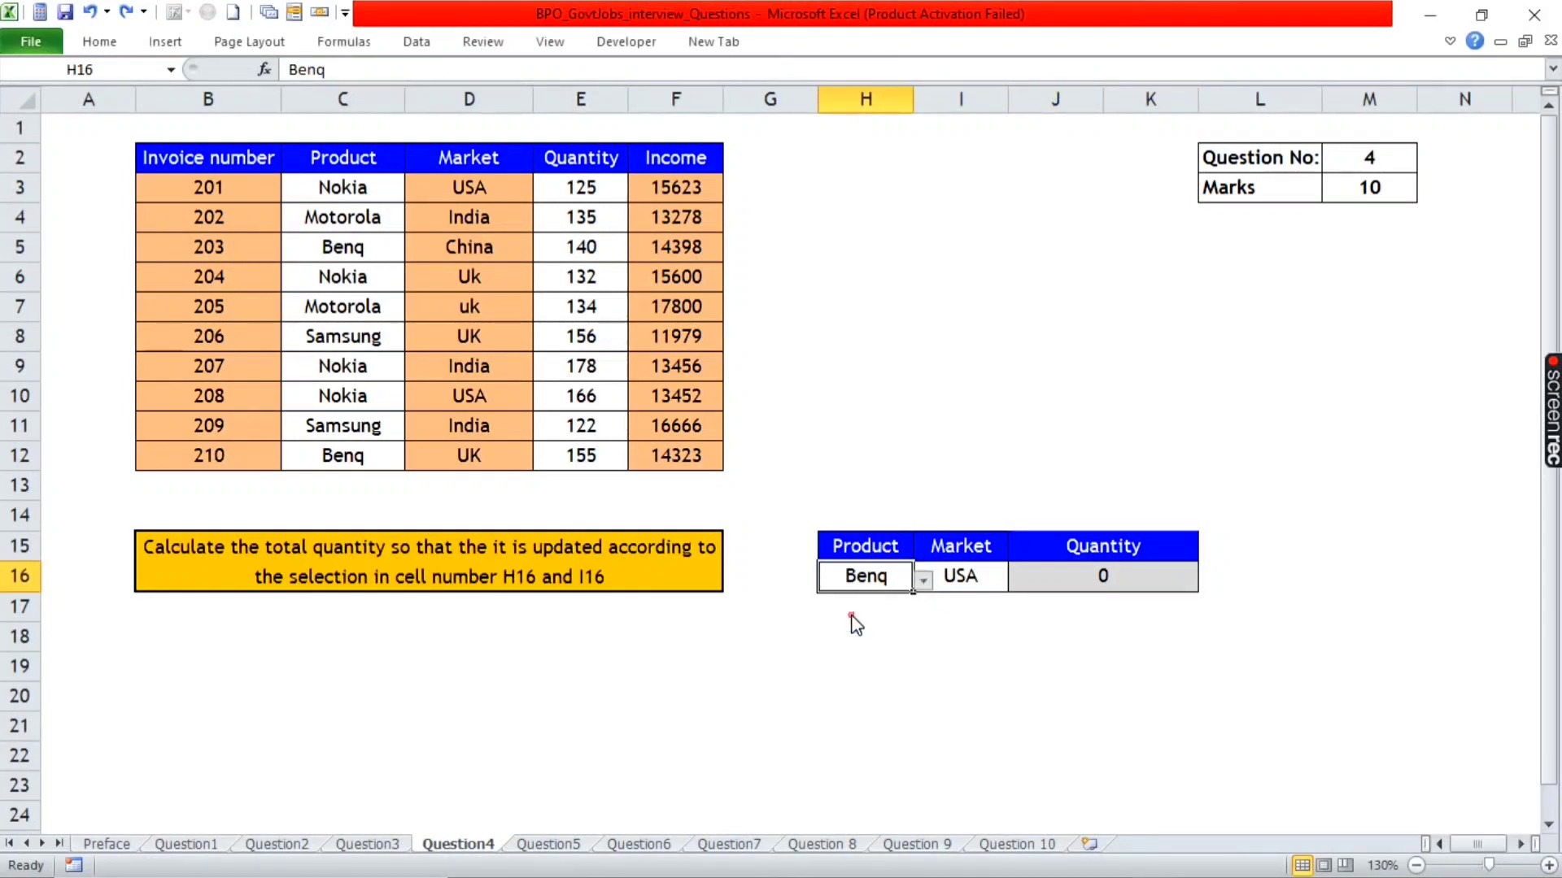
left_click(976, 578)
left_click(1017, 580)
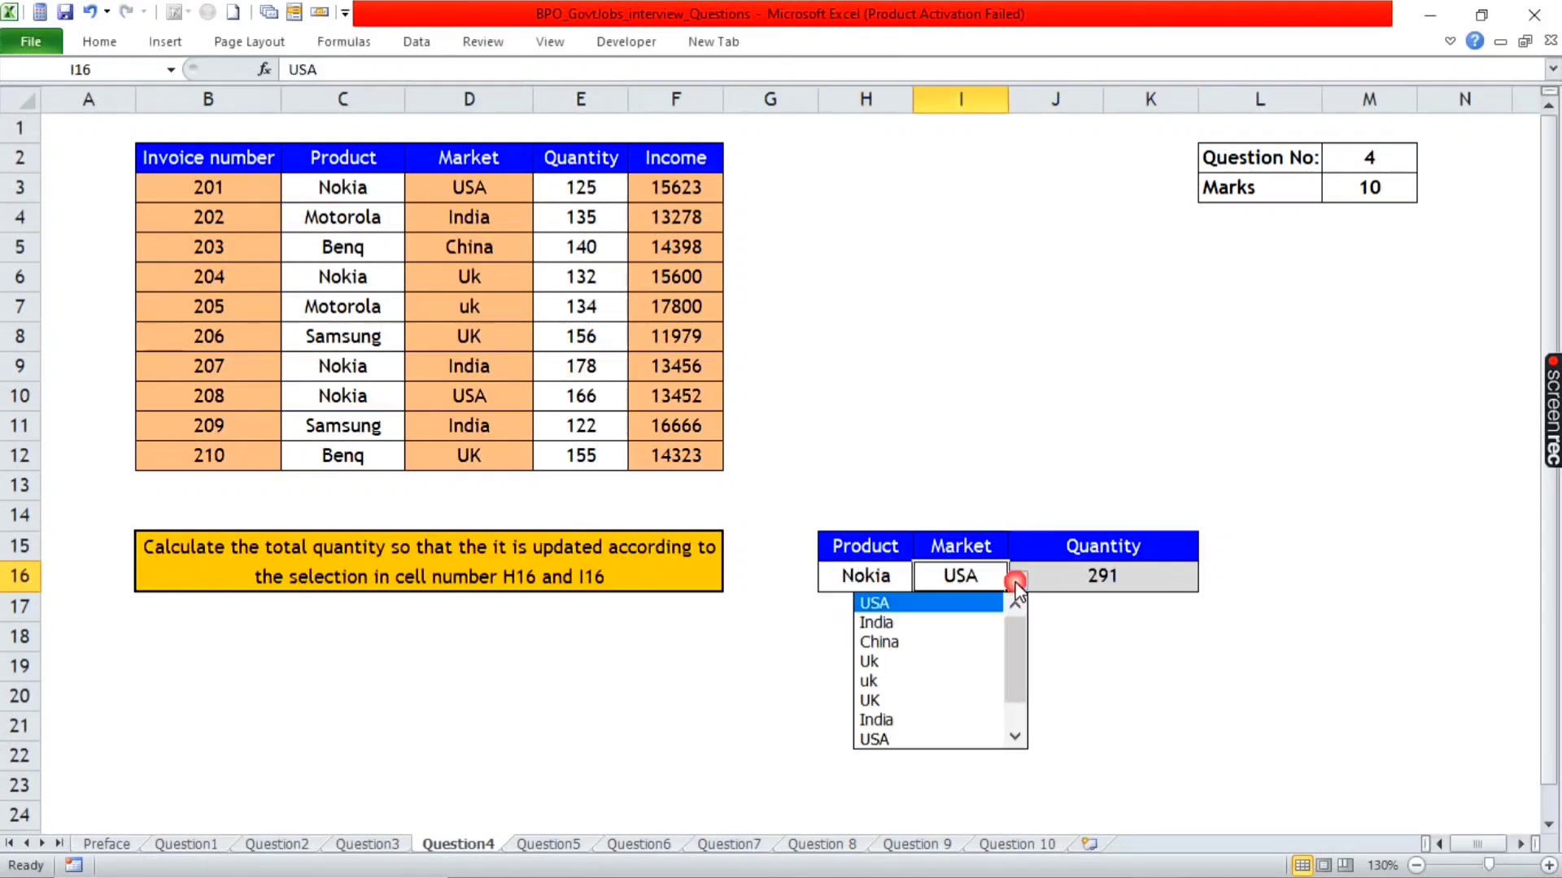
left_click(932, 680)
left_click(896, 586)
left_click(923, 580)
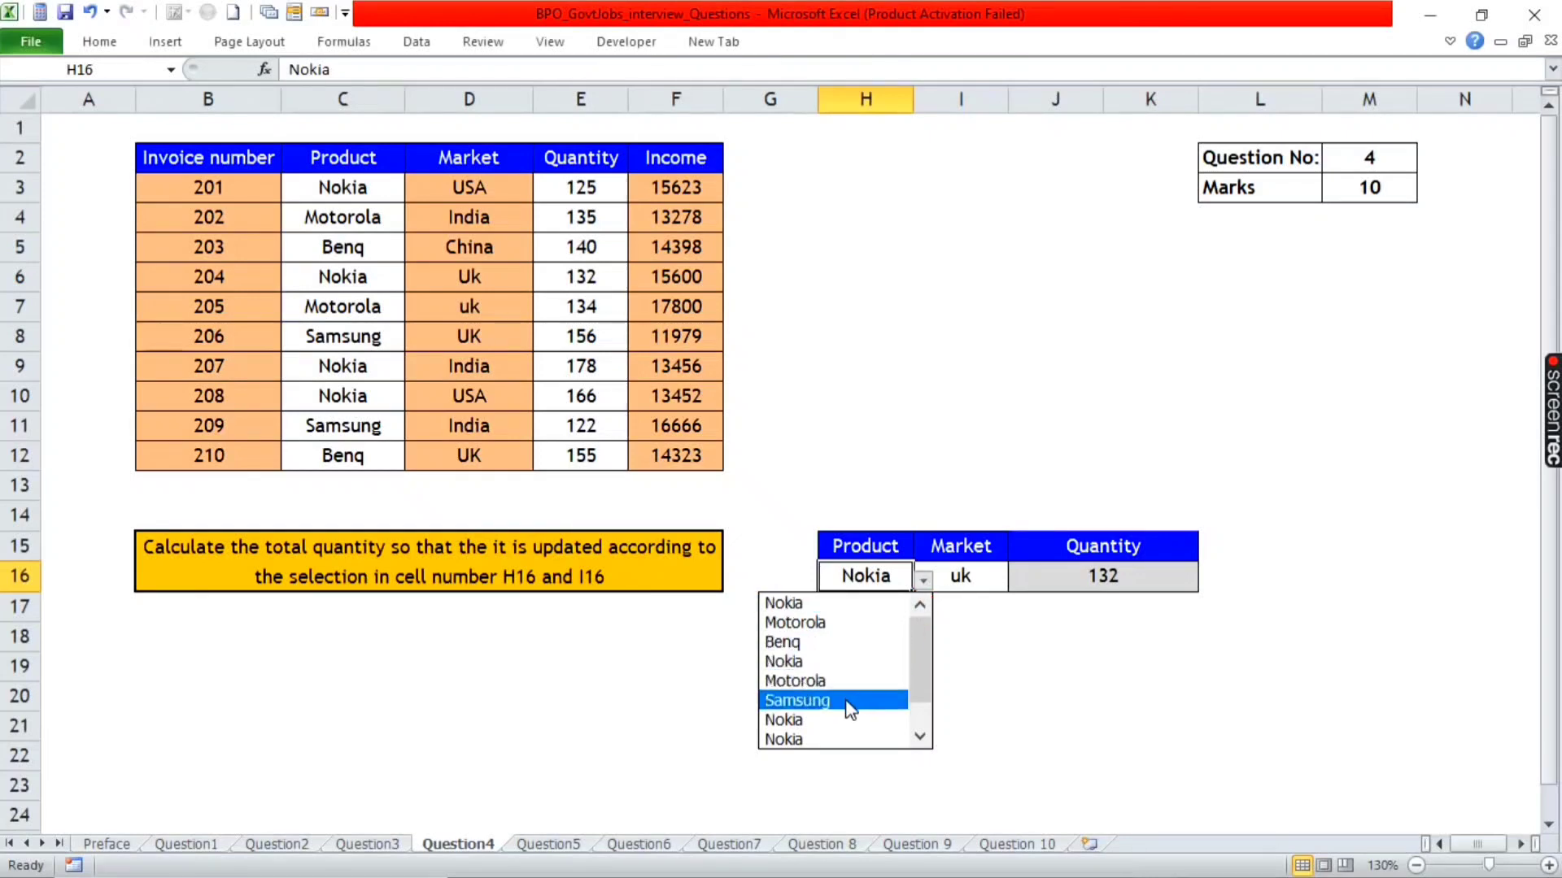
left_click(846, 698)
left_click(988, 586)
left_click(1010, 586)
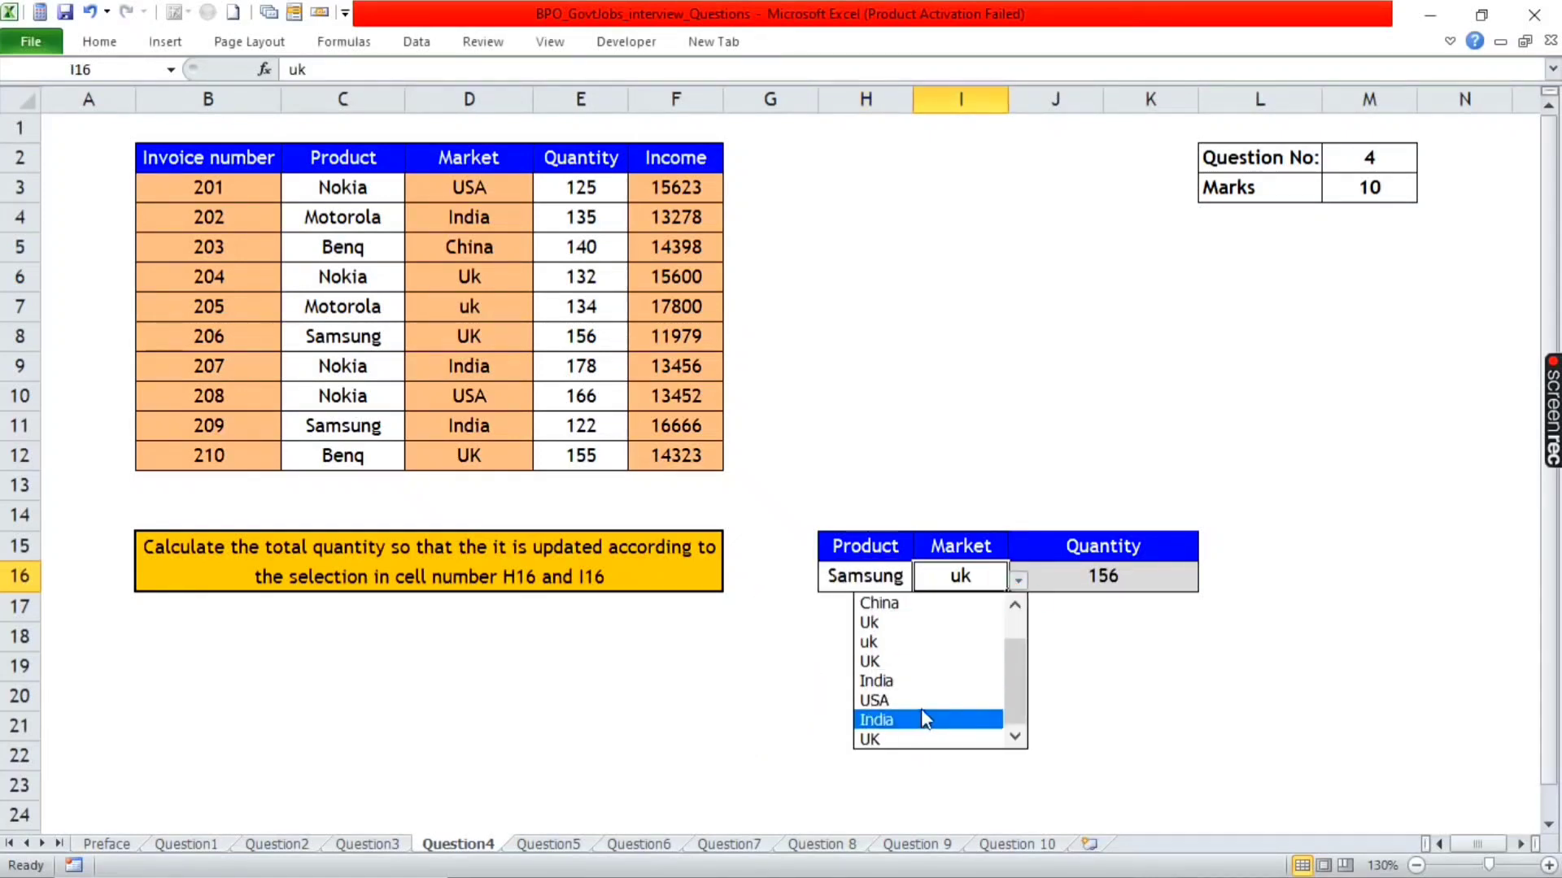
left_click(966, 721)
- Try Benq, then settle on Samsung in Uk so J16 shows 156
left_click(871, 576)
left_click(923, 581)
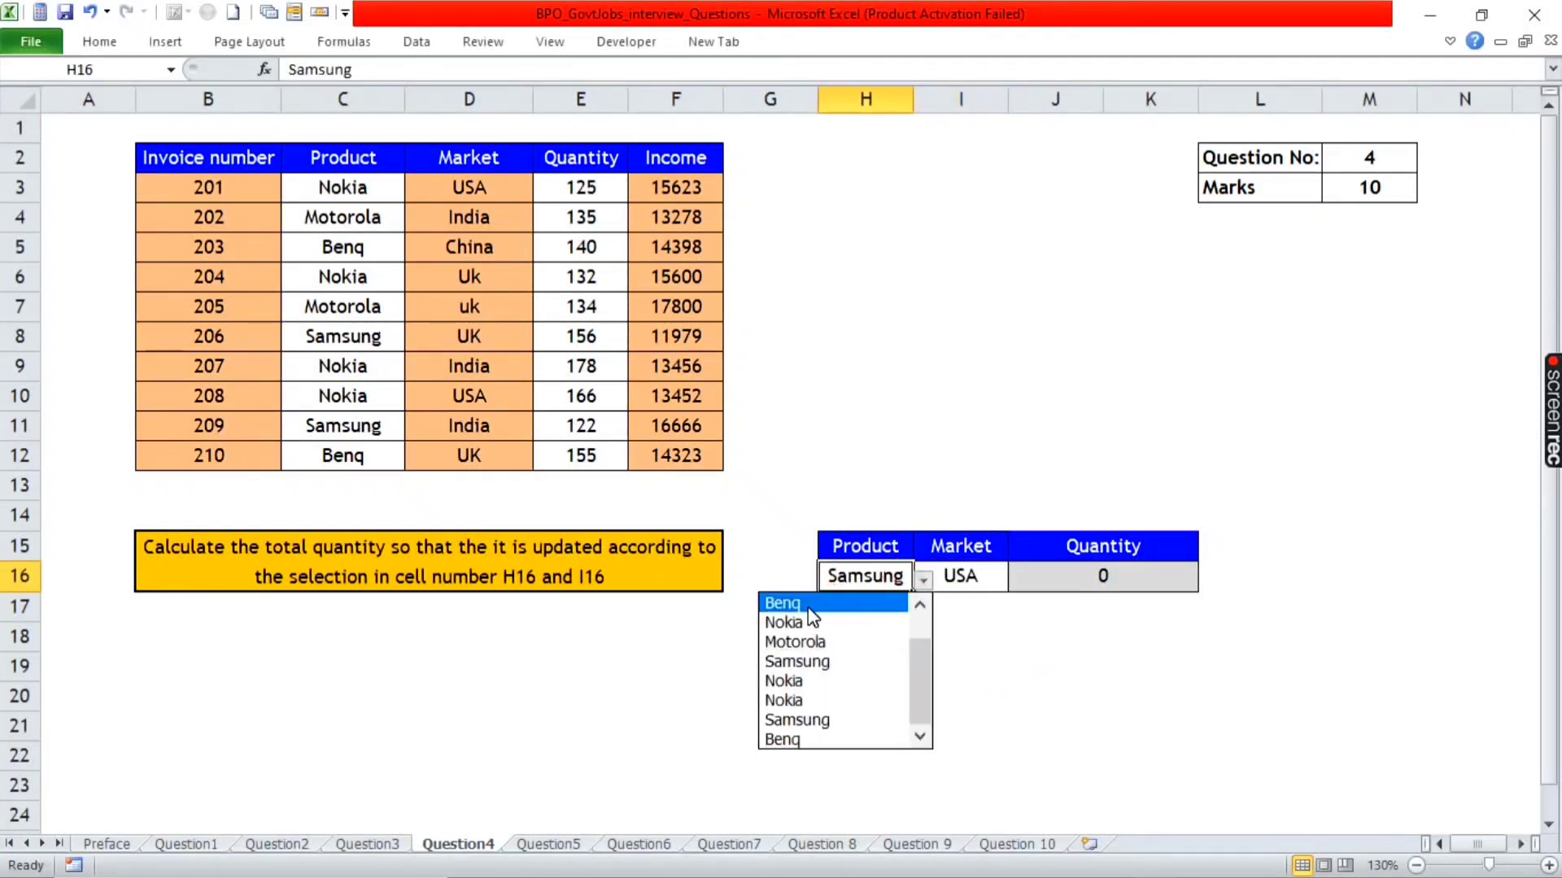
left_click(781, 737)
left_click(922, 580)
left_click(846, 691)
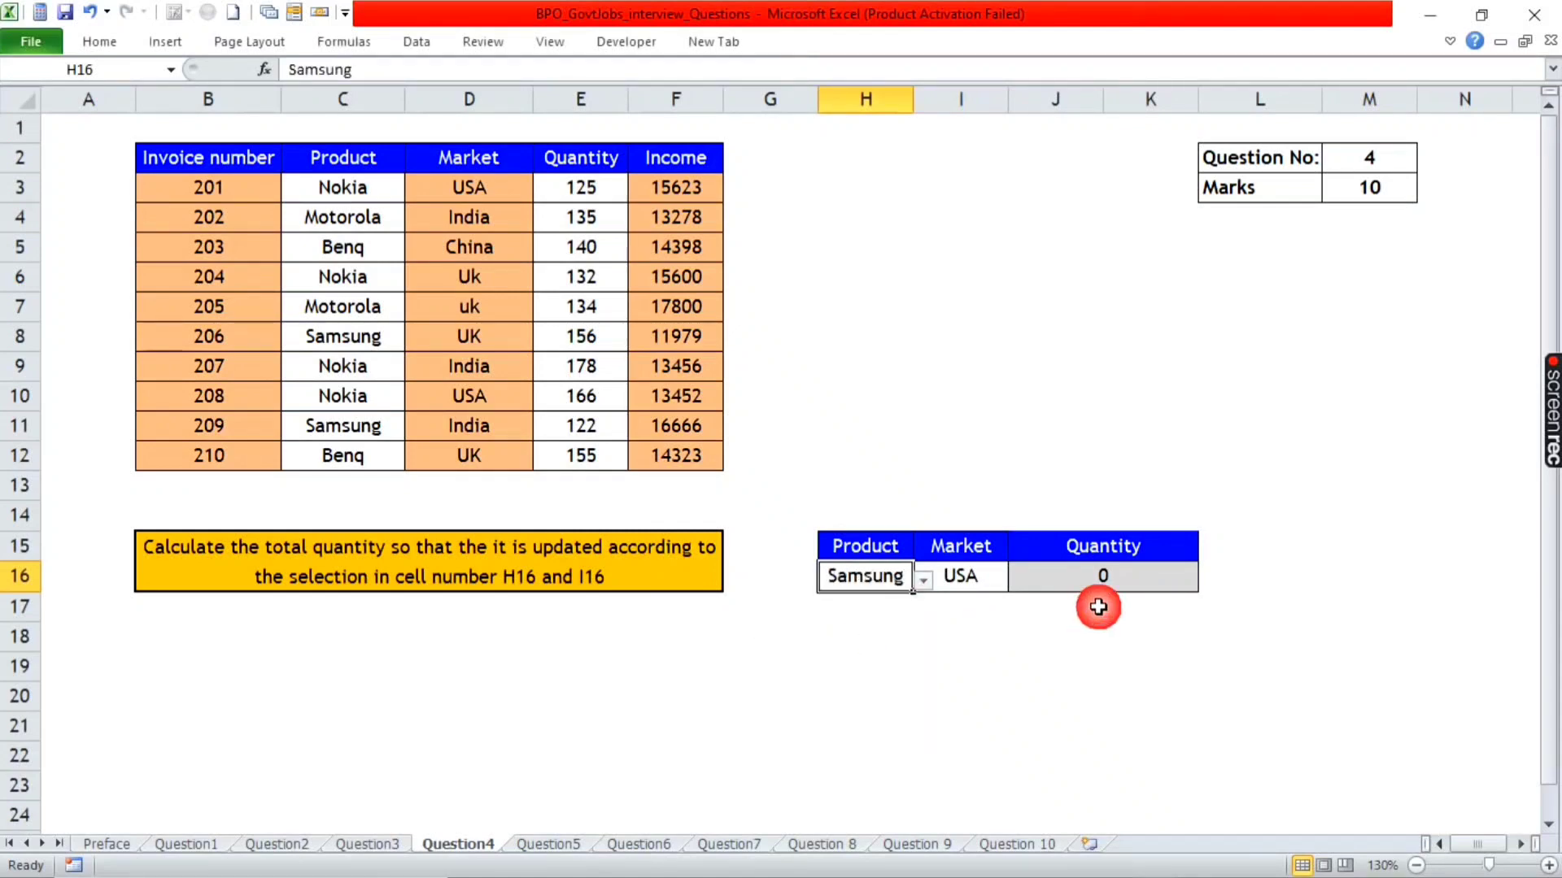
left_click(972, 579)
left_click(1014, 580)
left_click(968, 660)
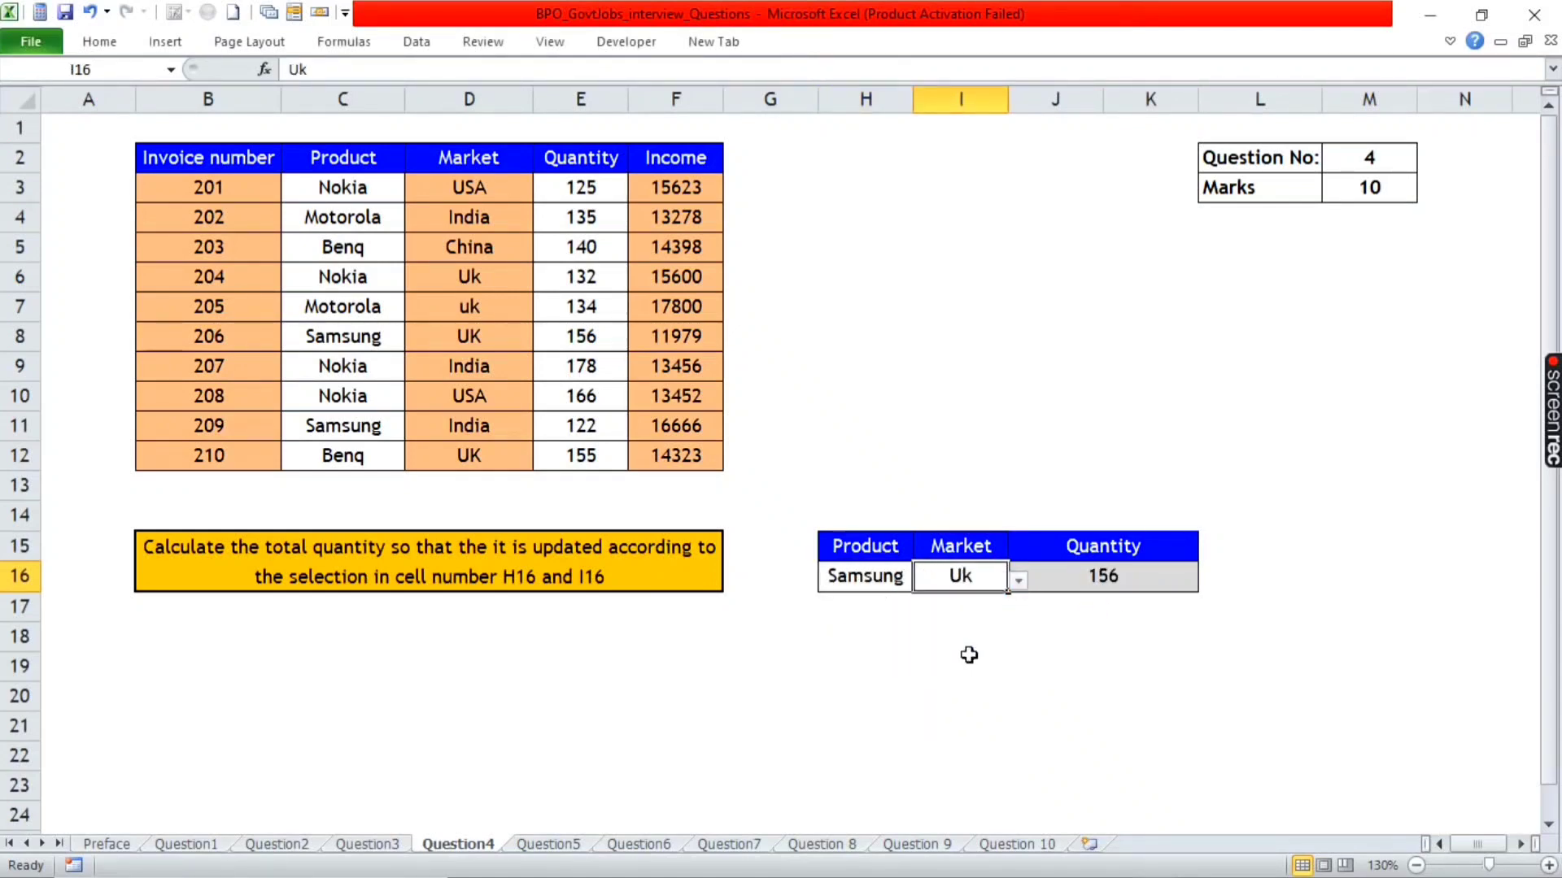
left_click(1135, 580)
left_click(1393, 180)
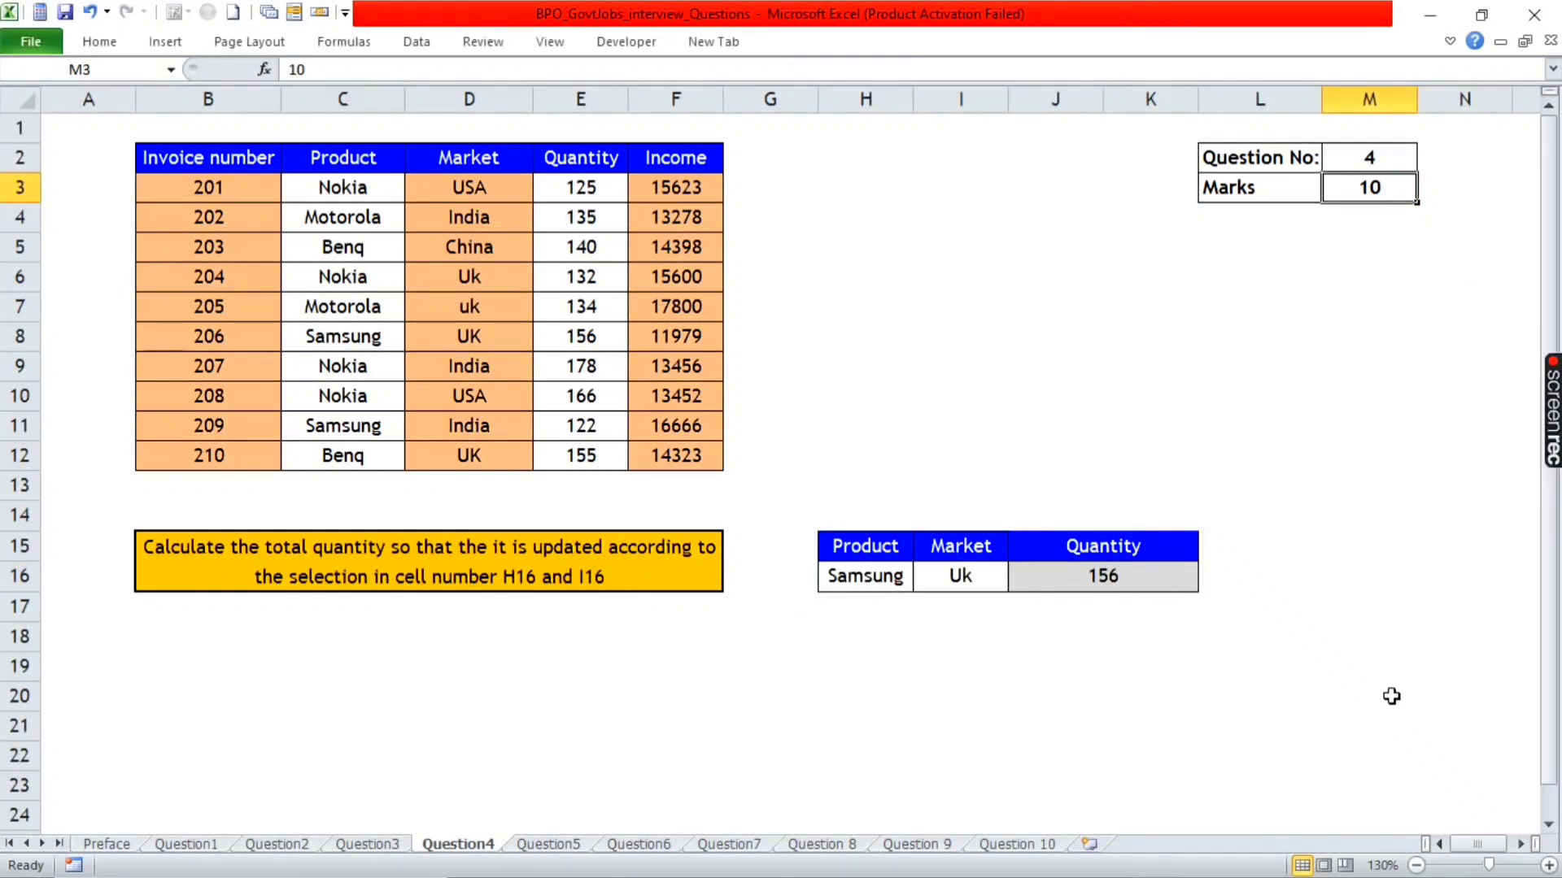
- On Question5, review the dates in column B, the Day/Month/Year cells C3:E11 and the 10 marks
left_click(568, 846)
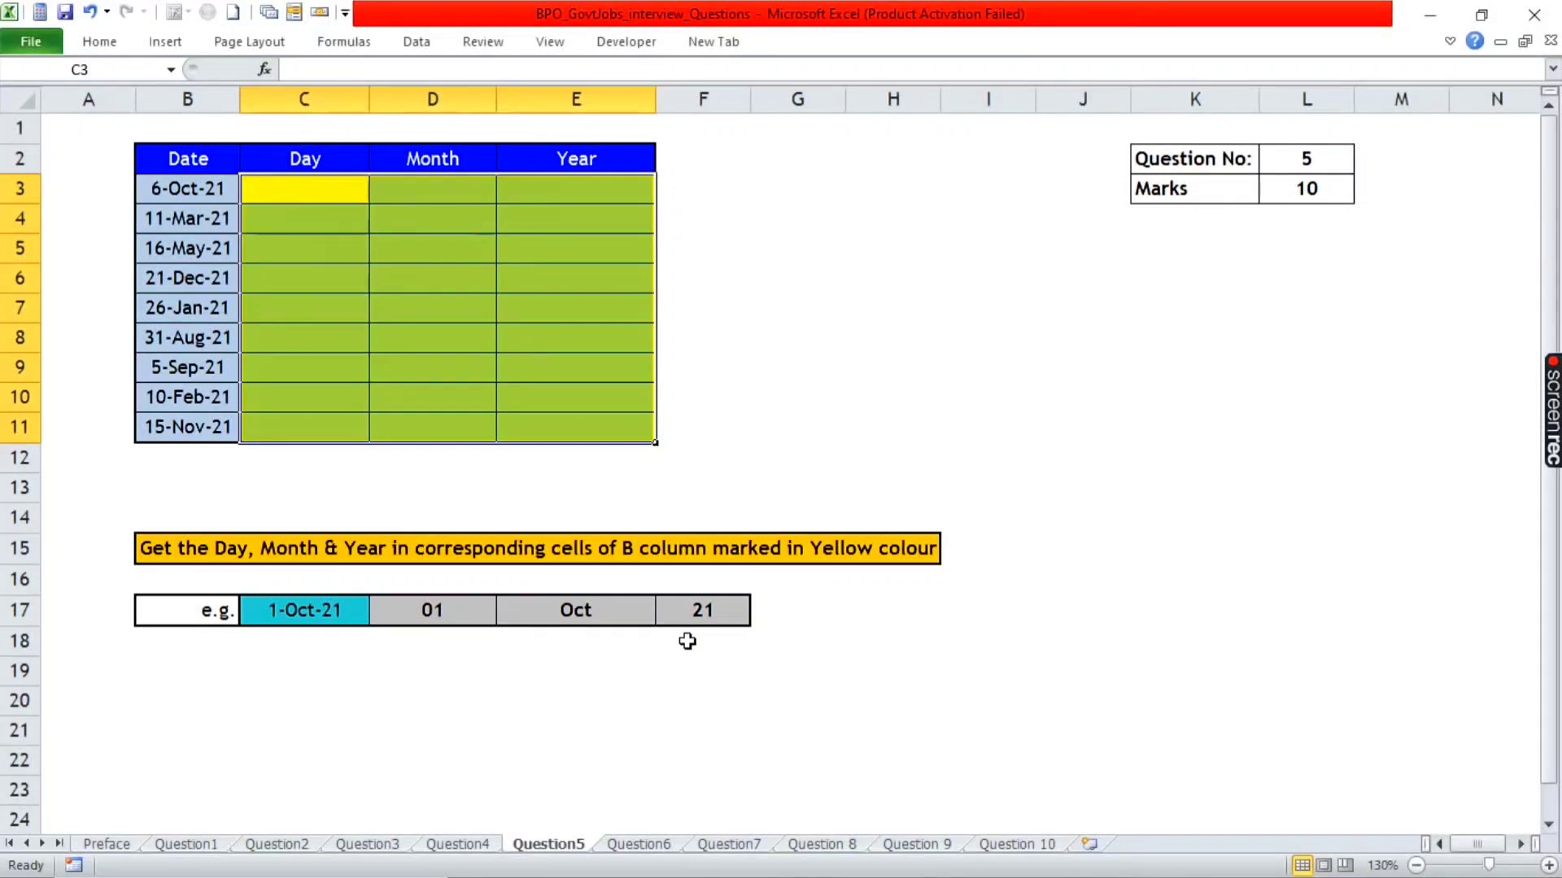
left_click(874, 370)
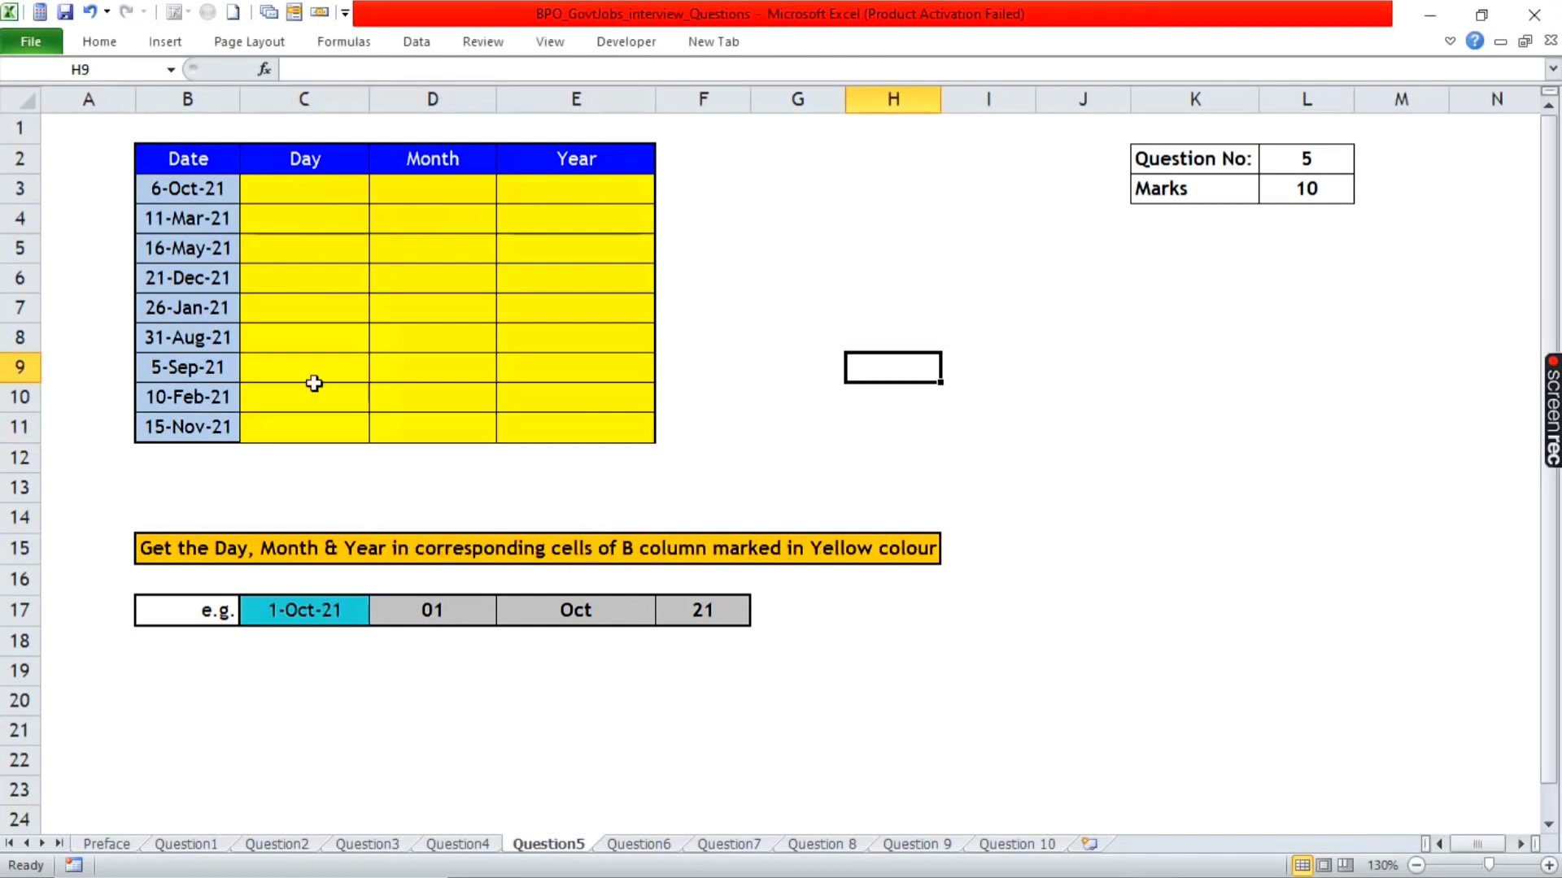
left_click(196, 97)
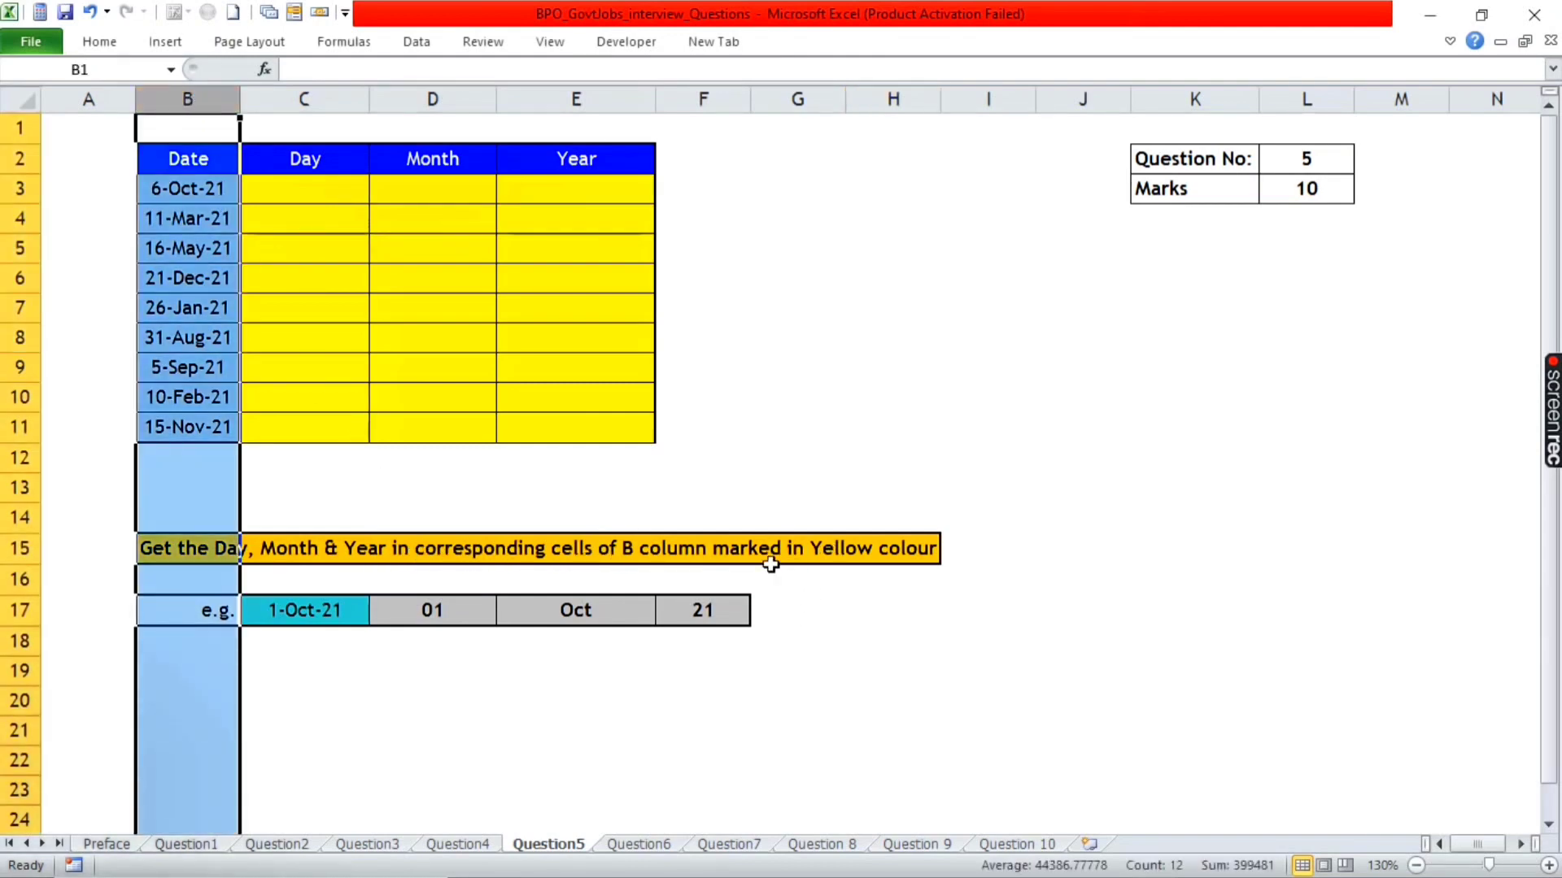
left_click(749, 553)
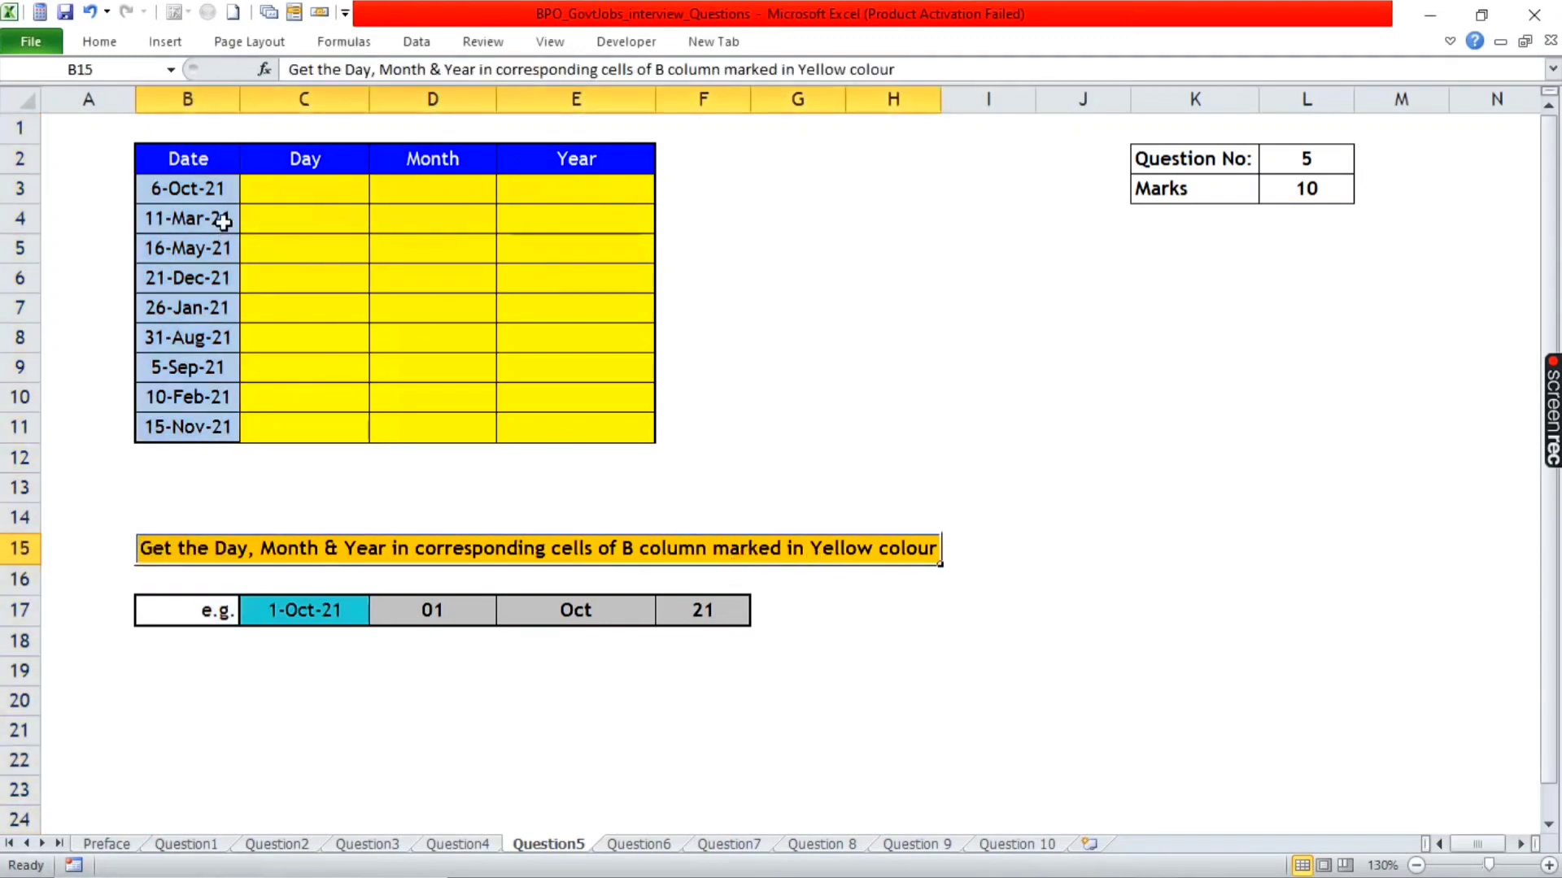
left_click_drag(281, 188, 628, 433)
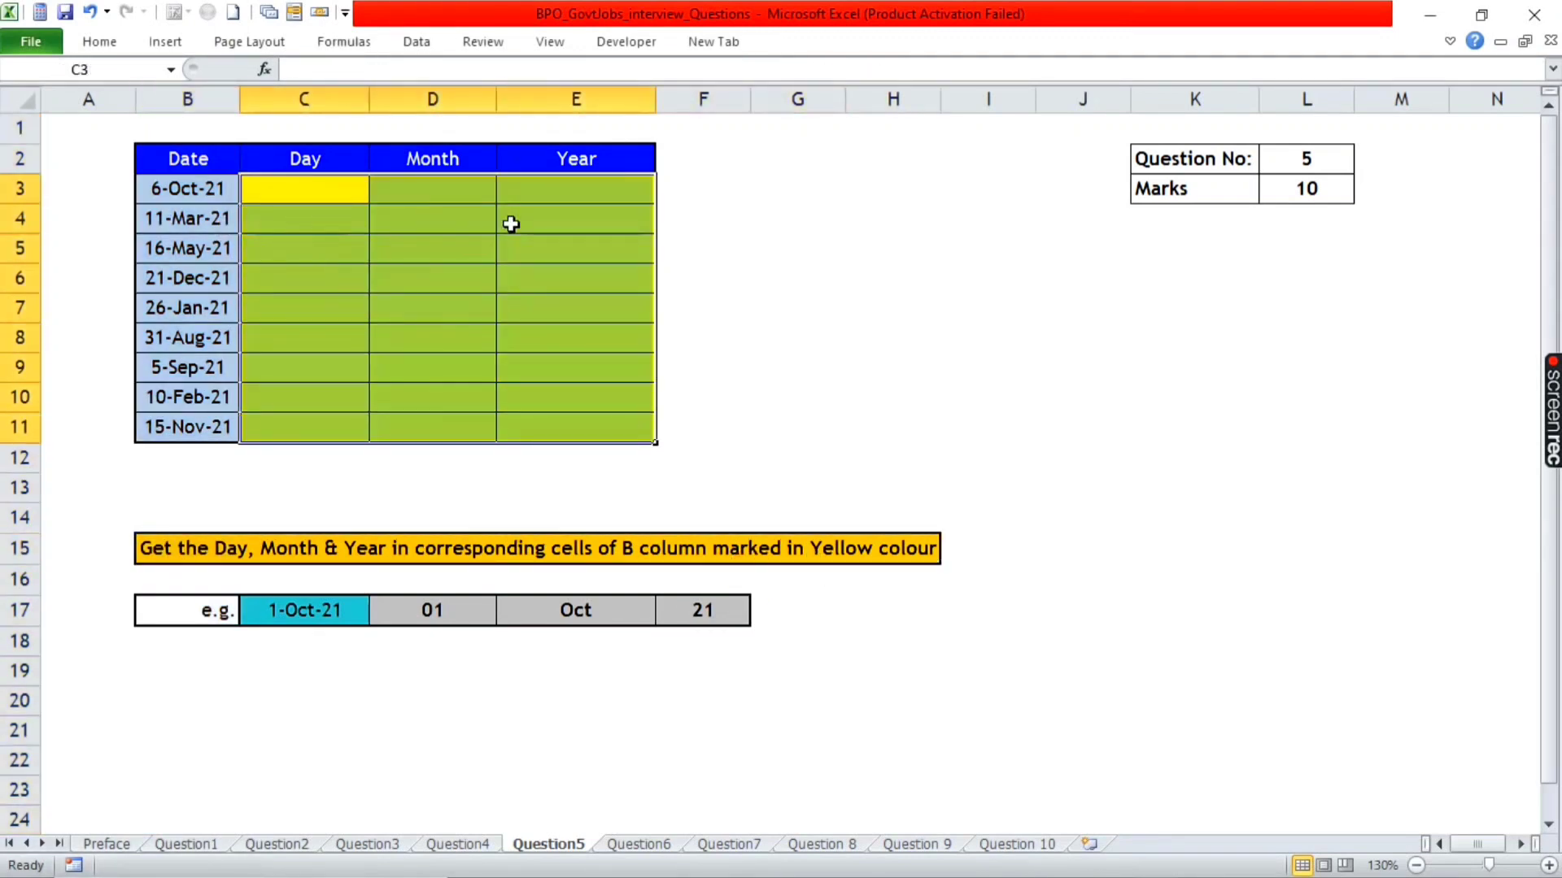
left_click(1303, 198)
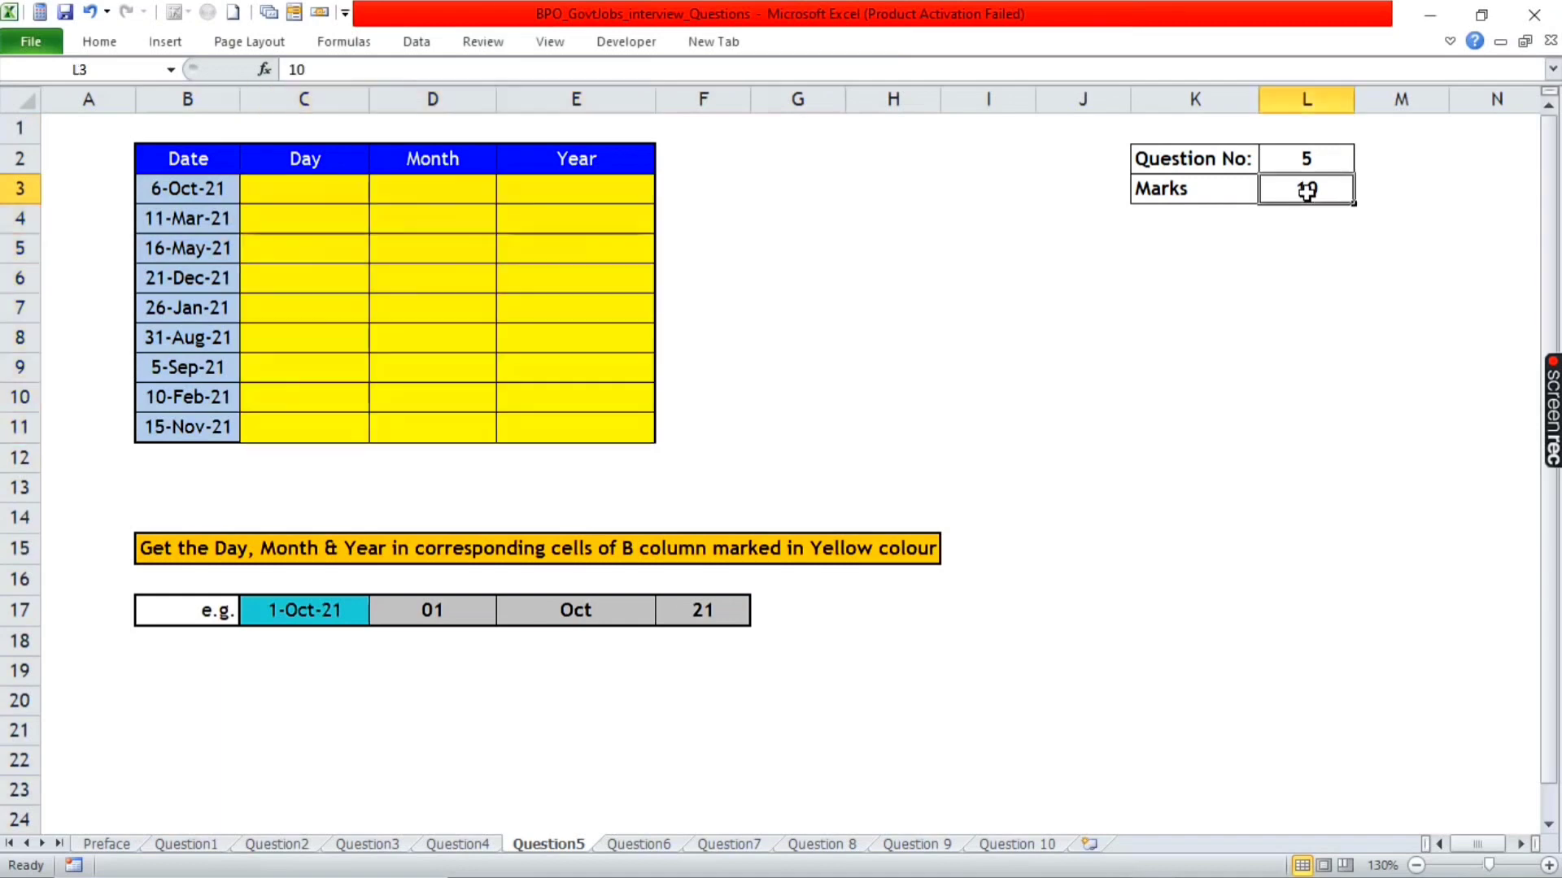
- Enter =TEXT(B3,"DDD") in C3 so 6-Oct-21 shows Wed
left_click(305, 199)
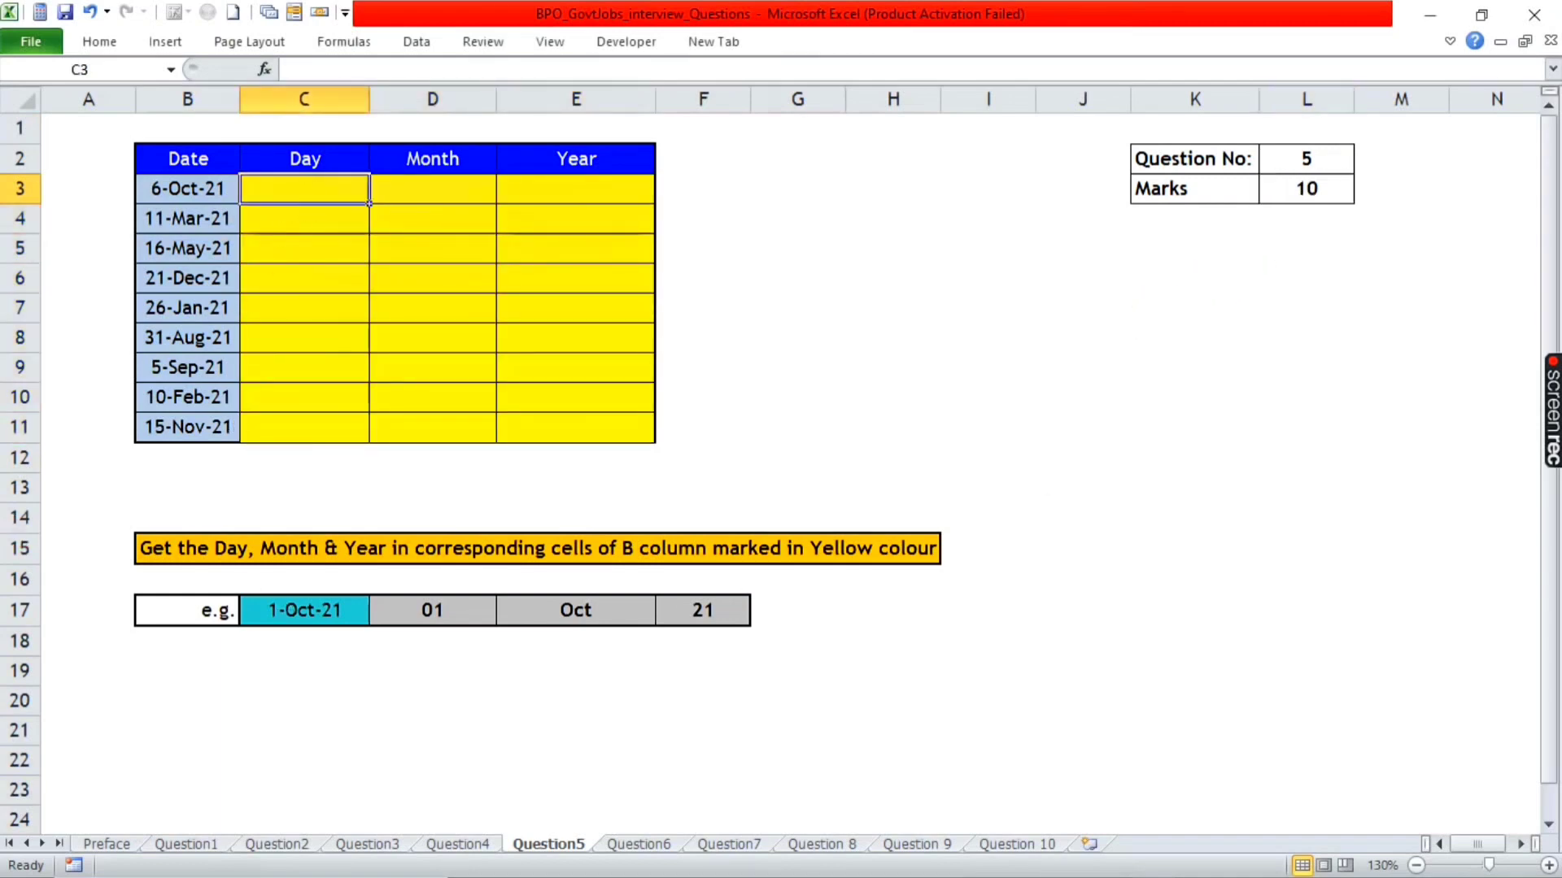
type("=")
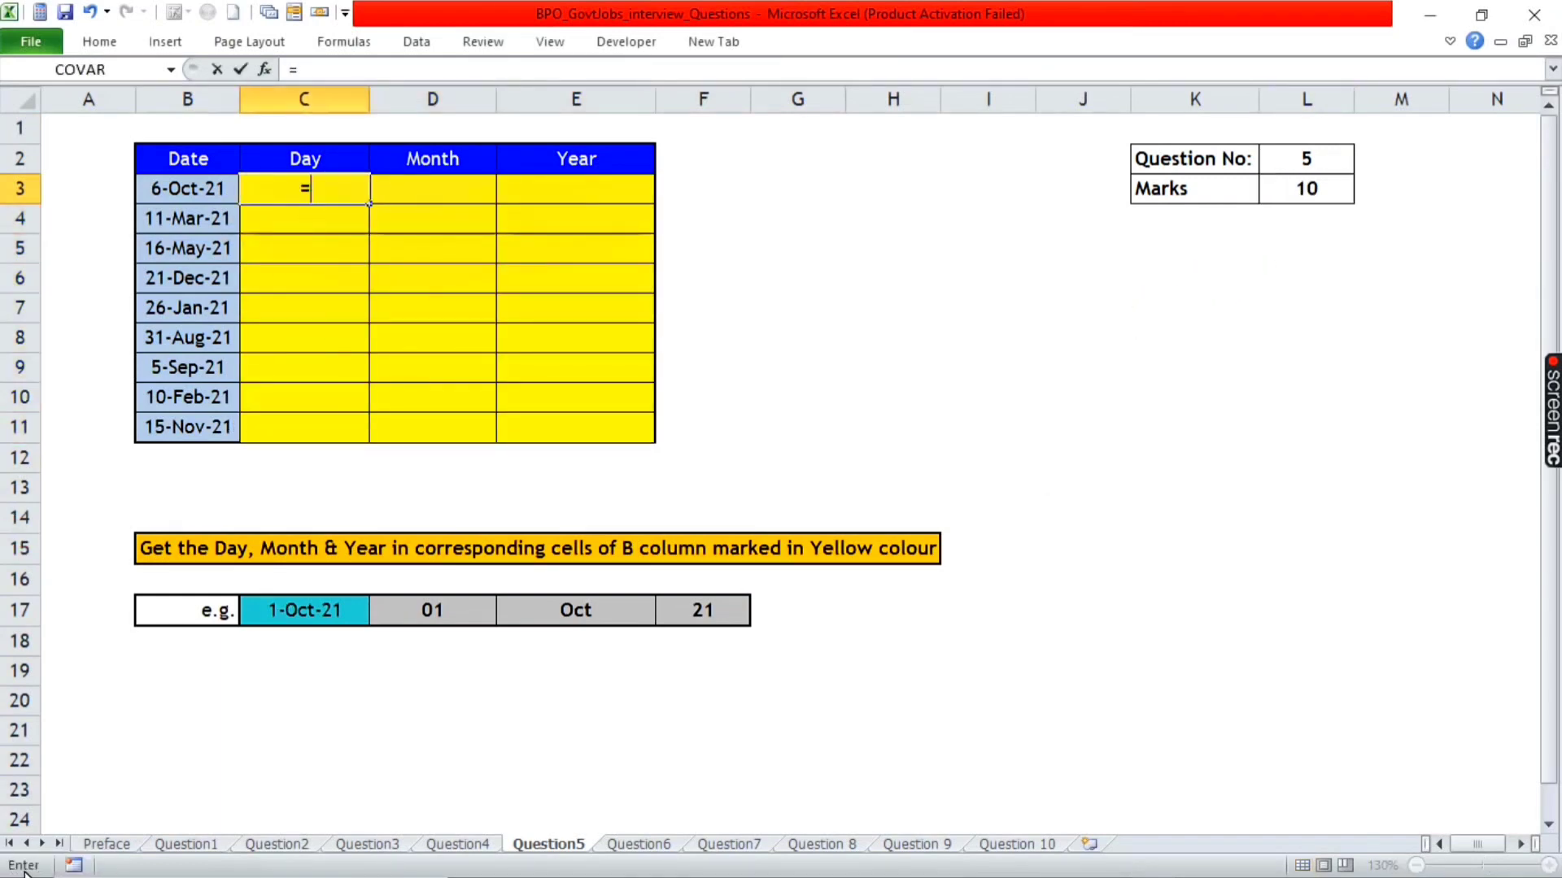
type("Text")
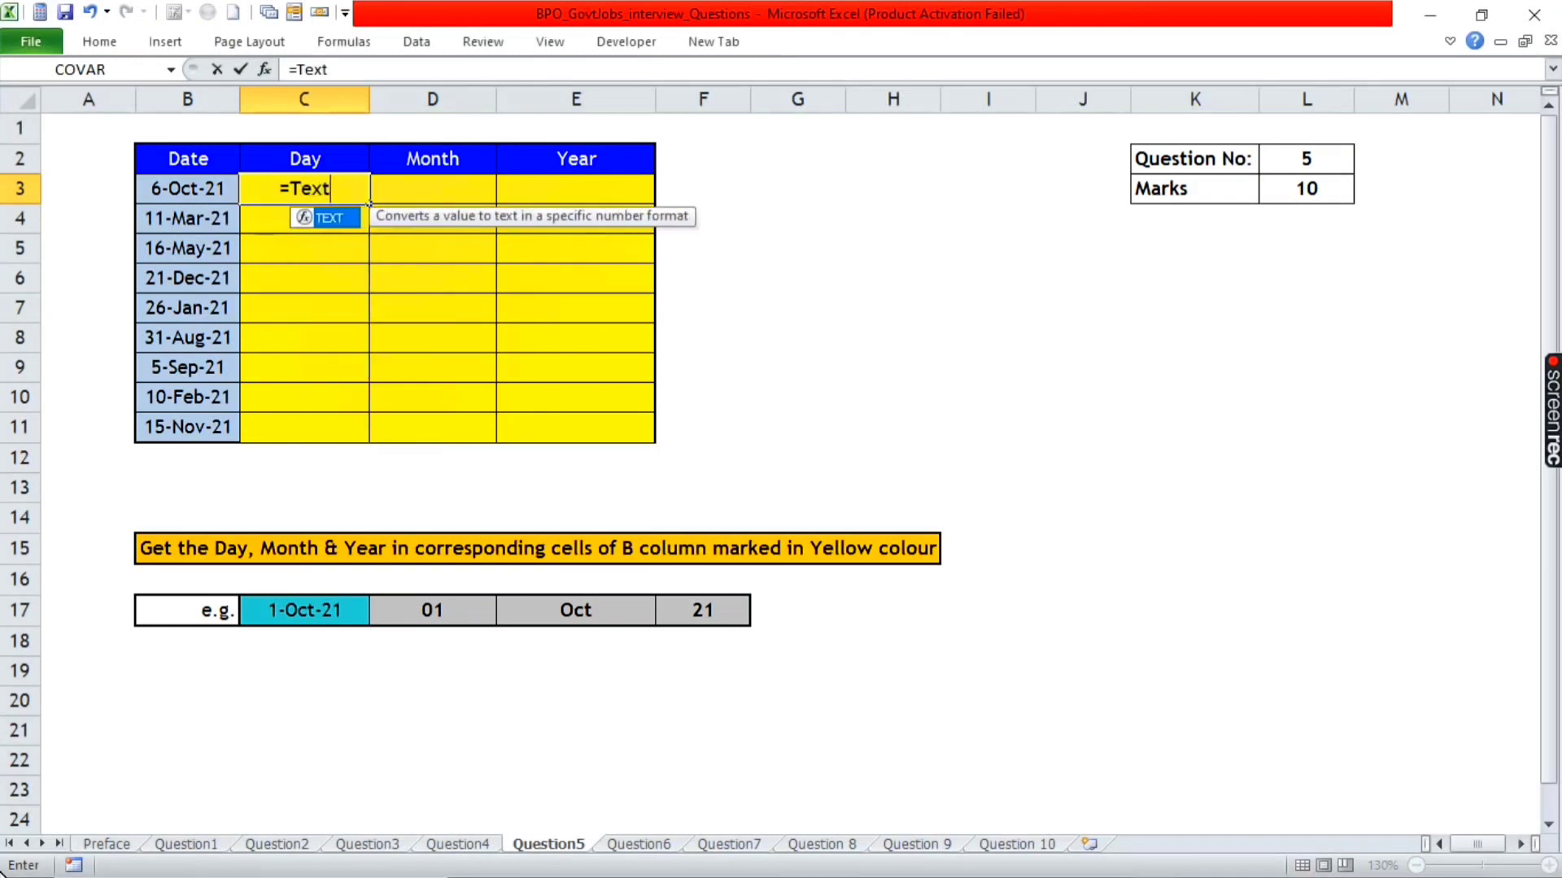
type("(")
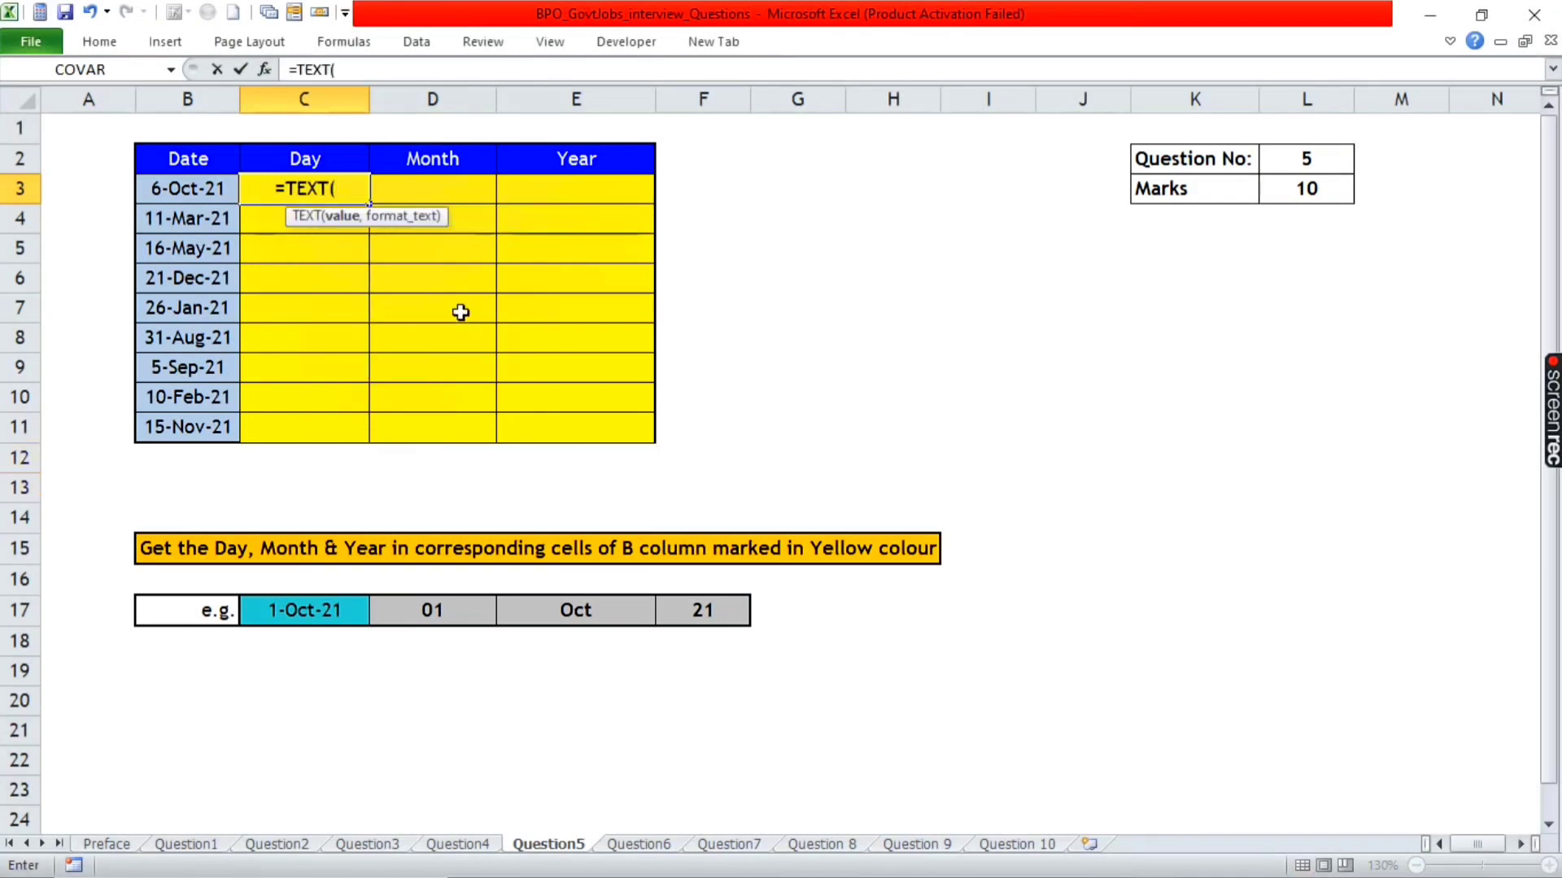
left_click(195, 186)
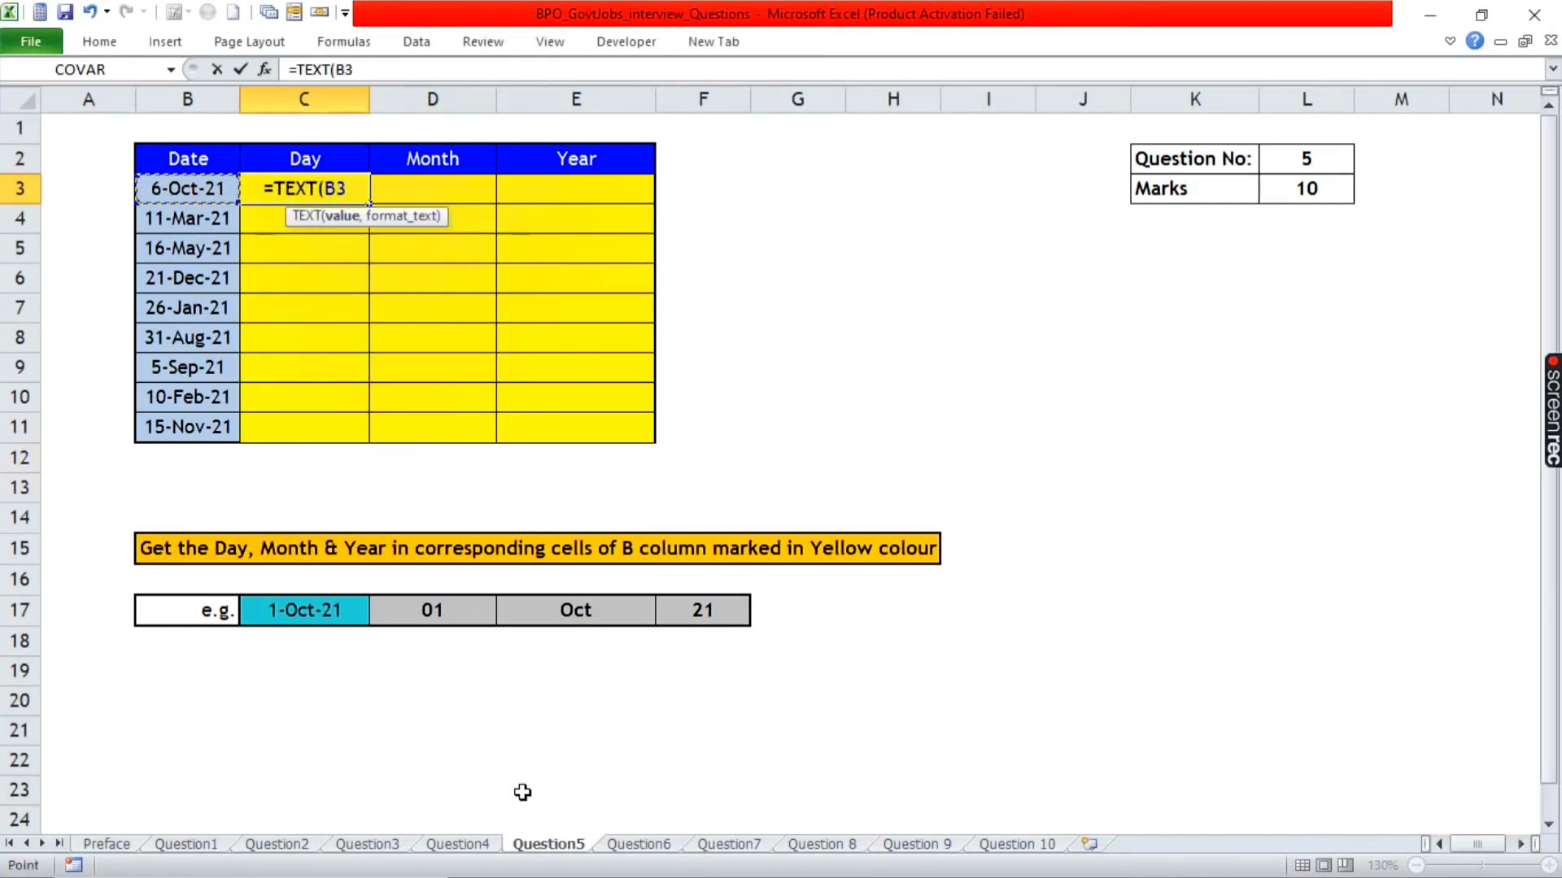
type(",")
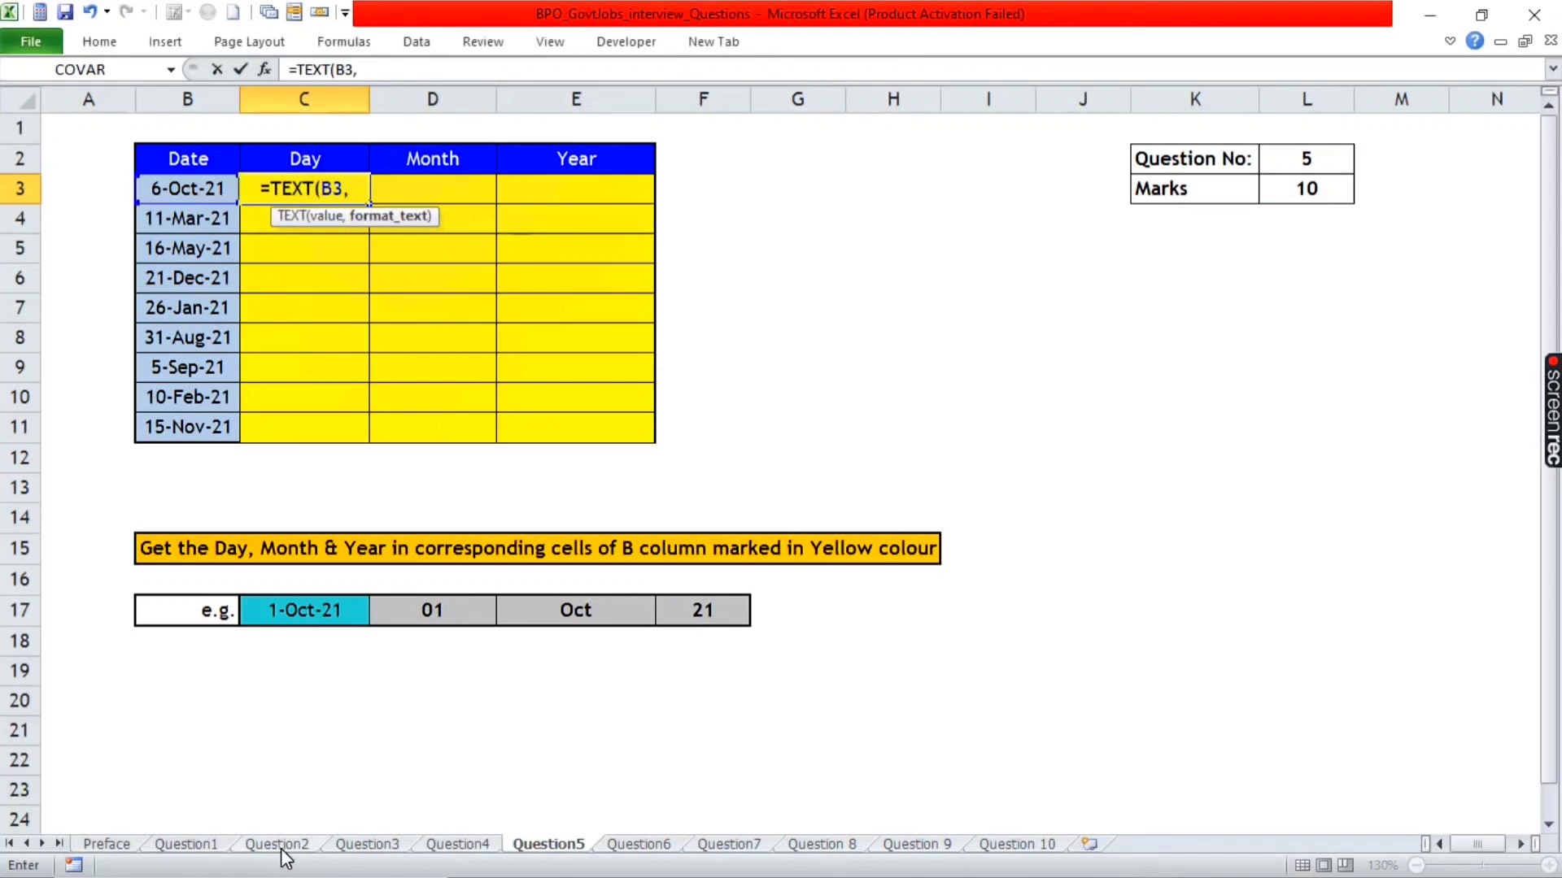
type("\"")
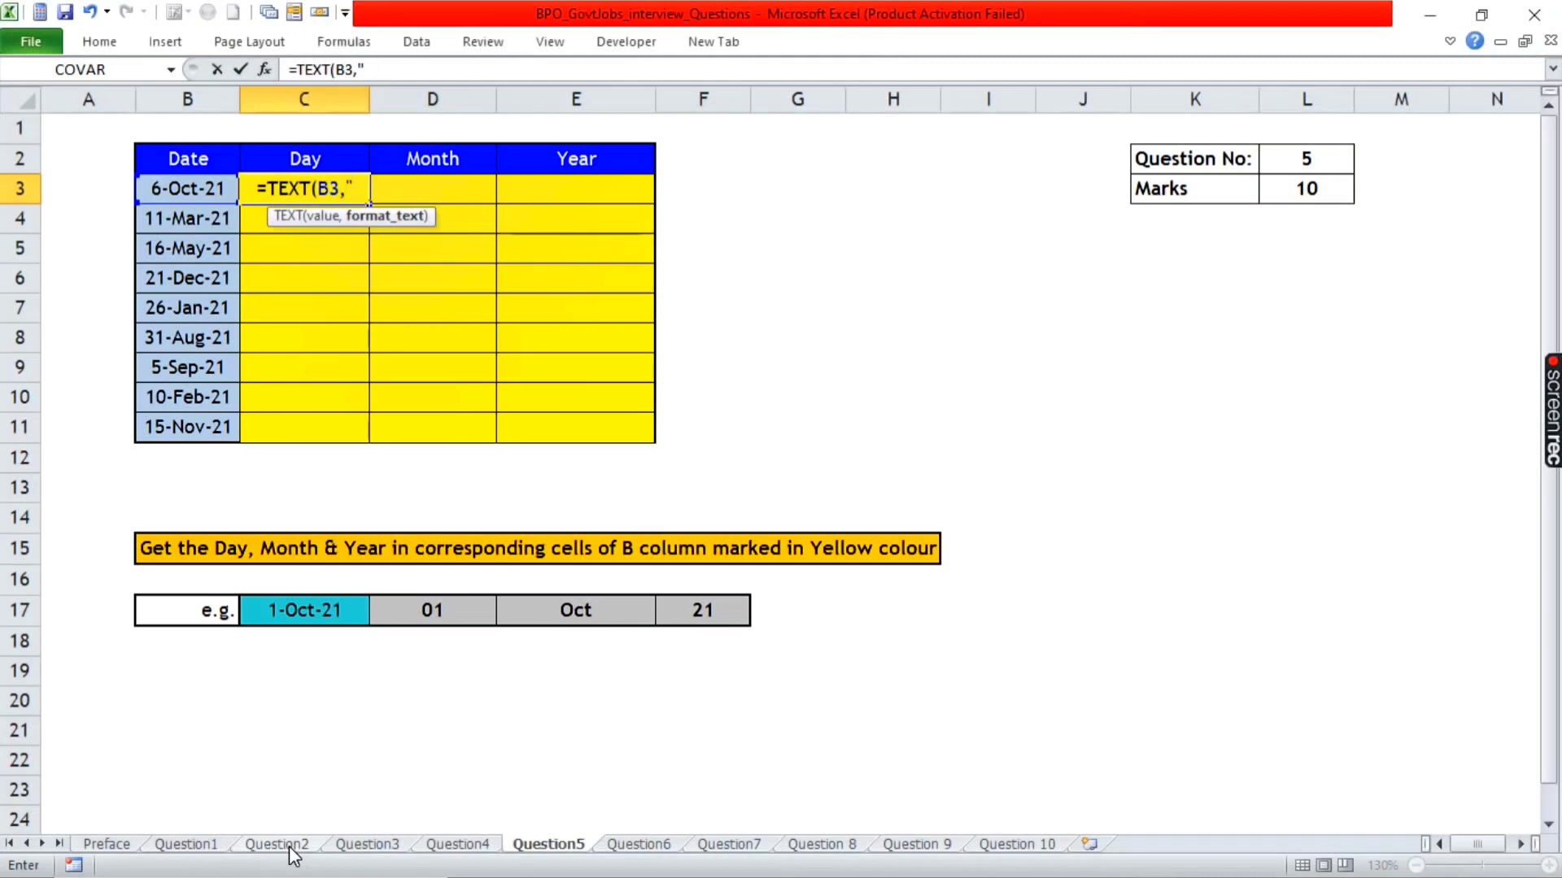
type("DDD")
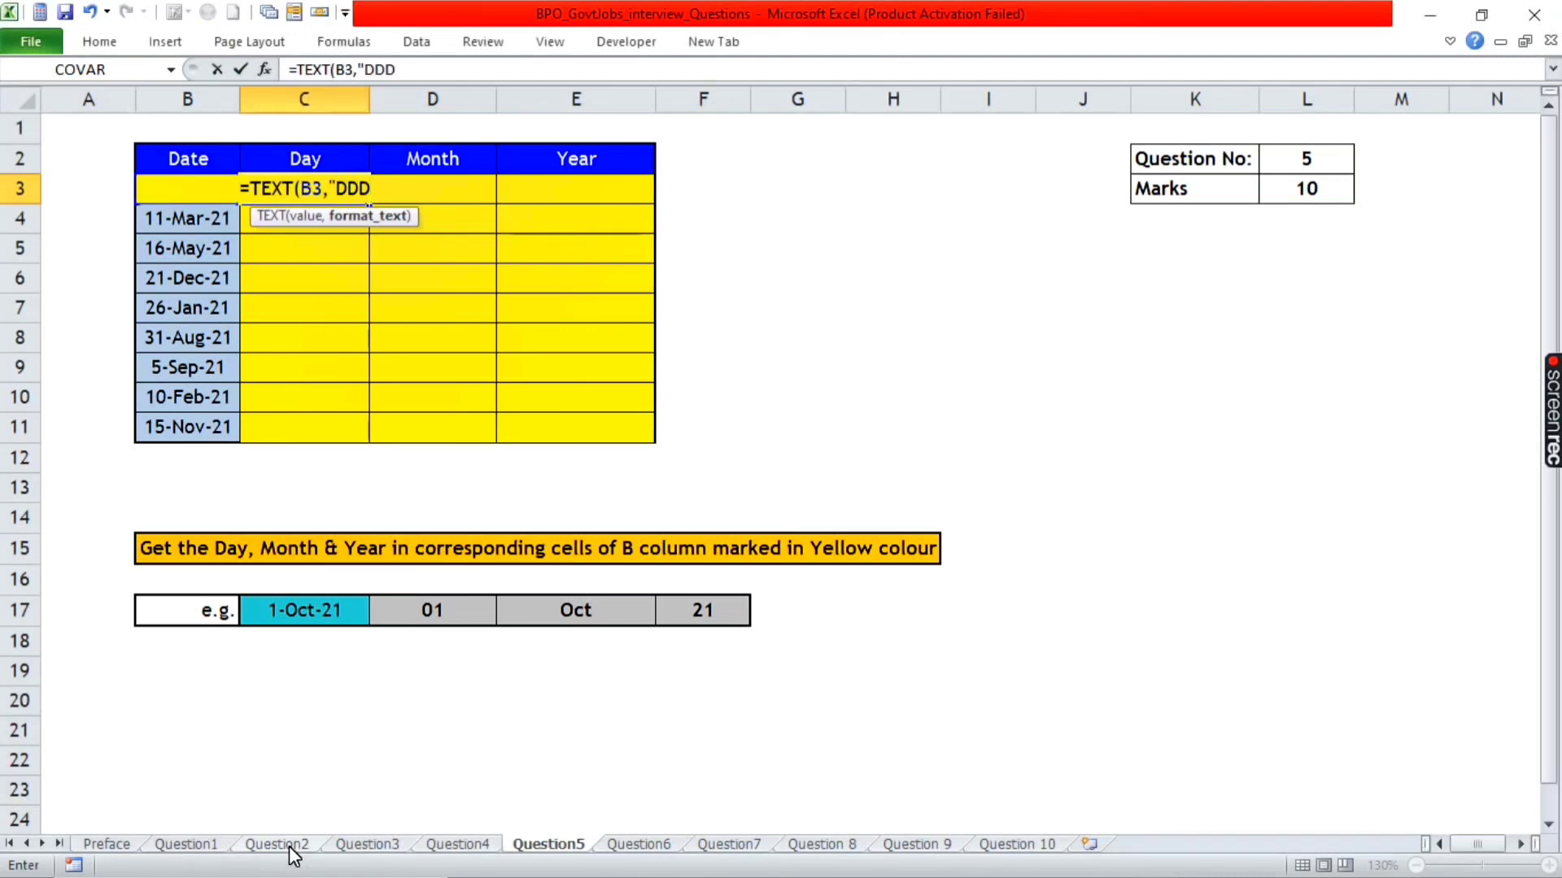
type("\"")
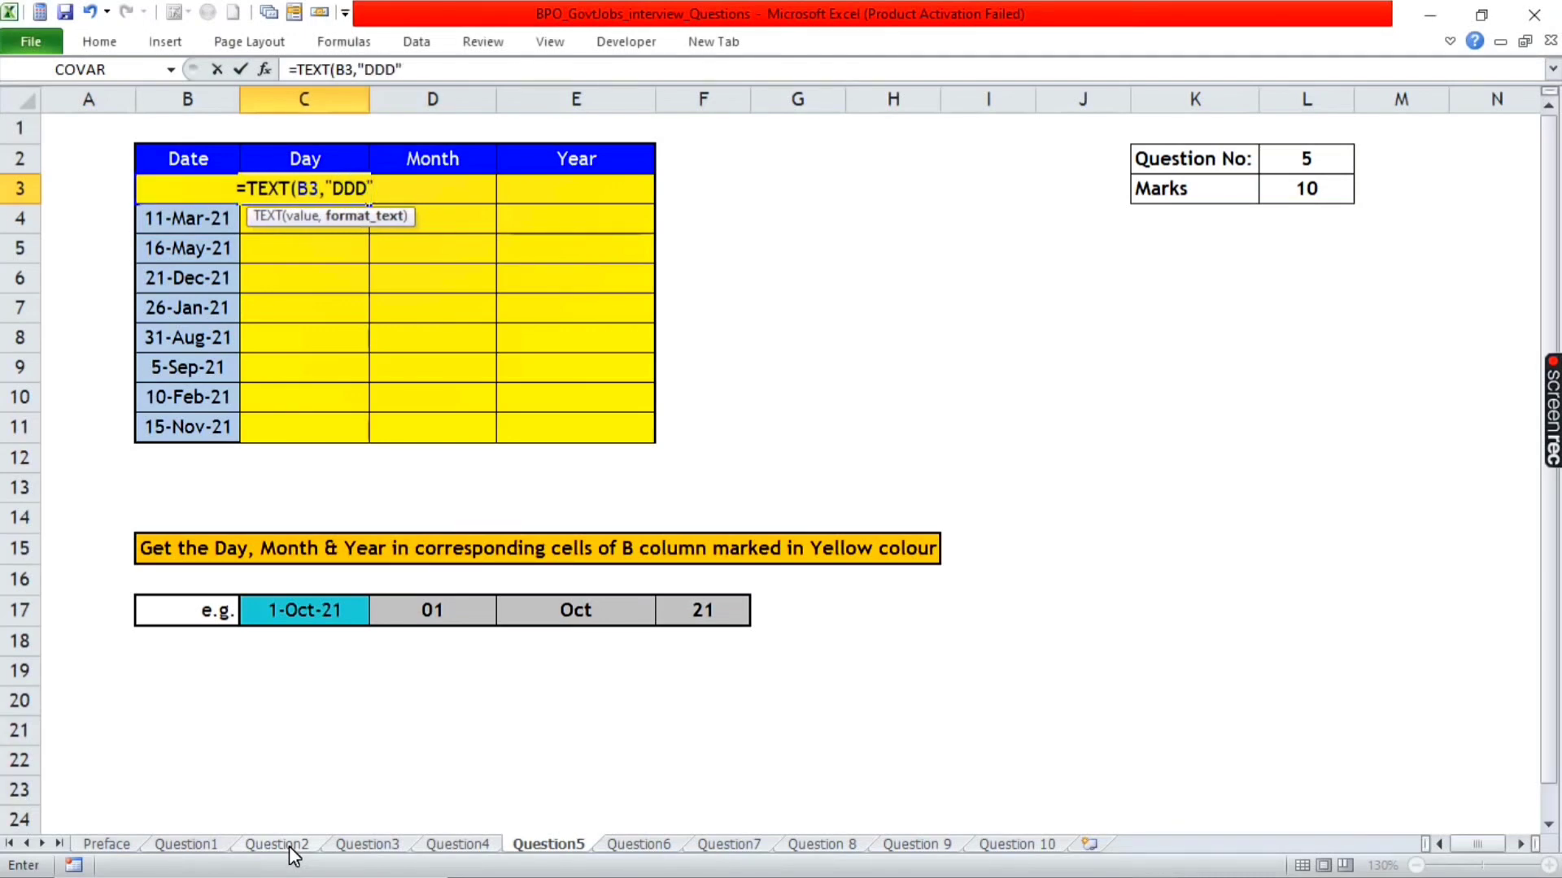
type(")")
key("Return")
key("Up")
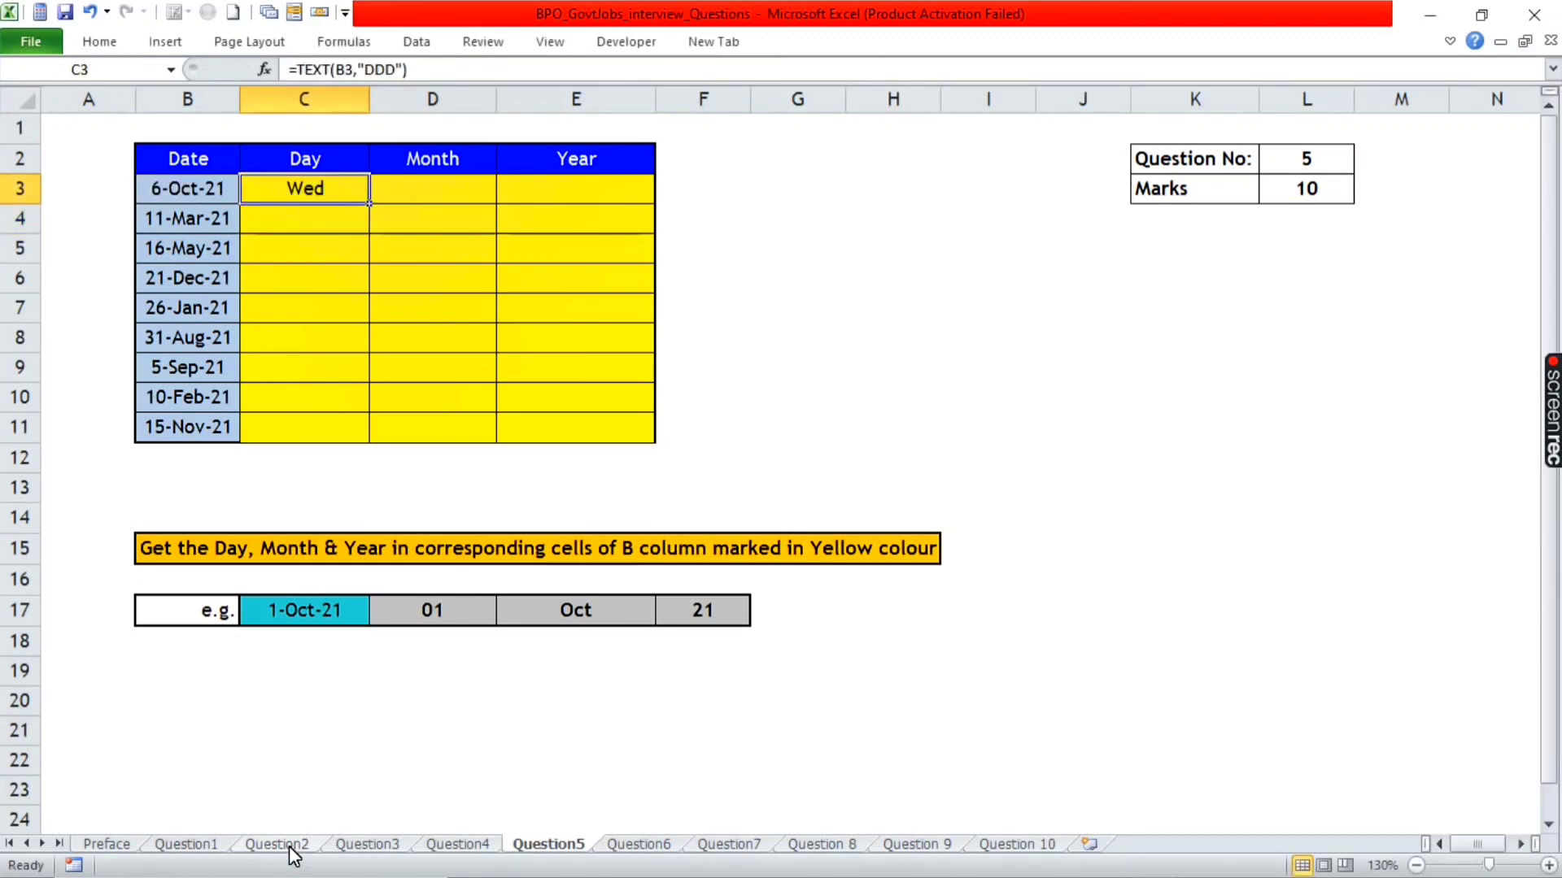
key("Right")
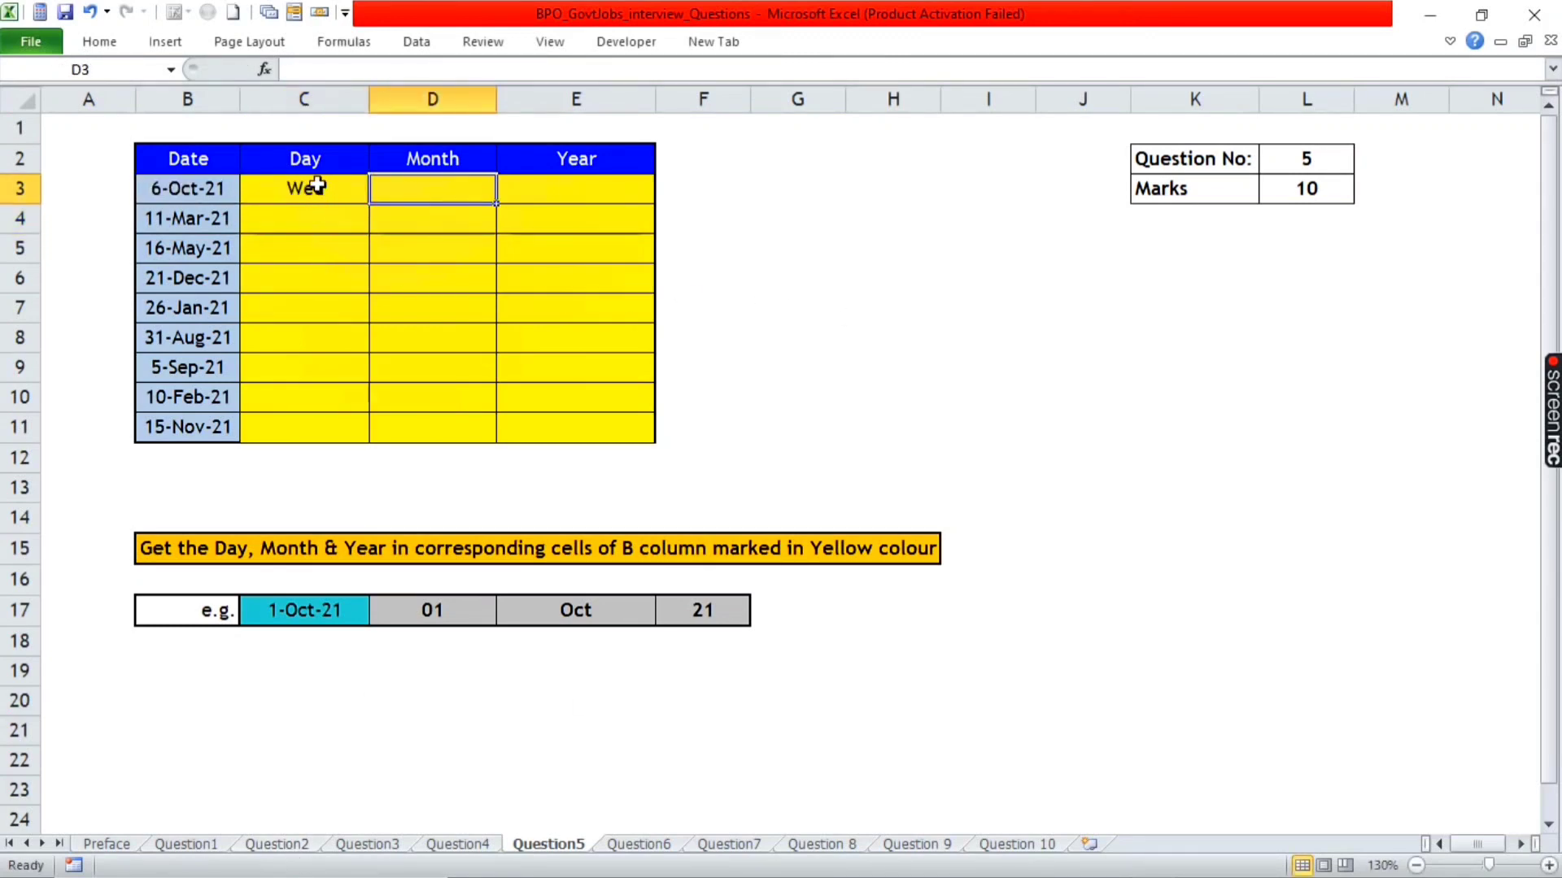
- Enter =TEXT(B3,"MMM") in D3 so the month shows Oct
left_click(600, 186)
key("Left")
type("=tex")
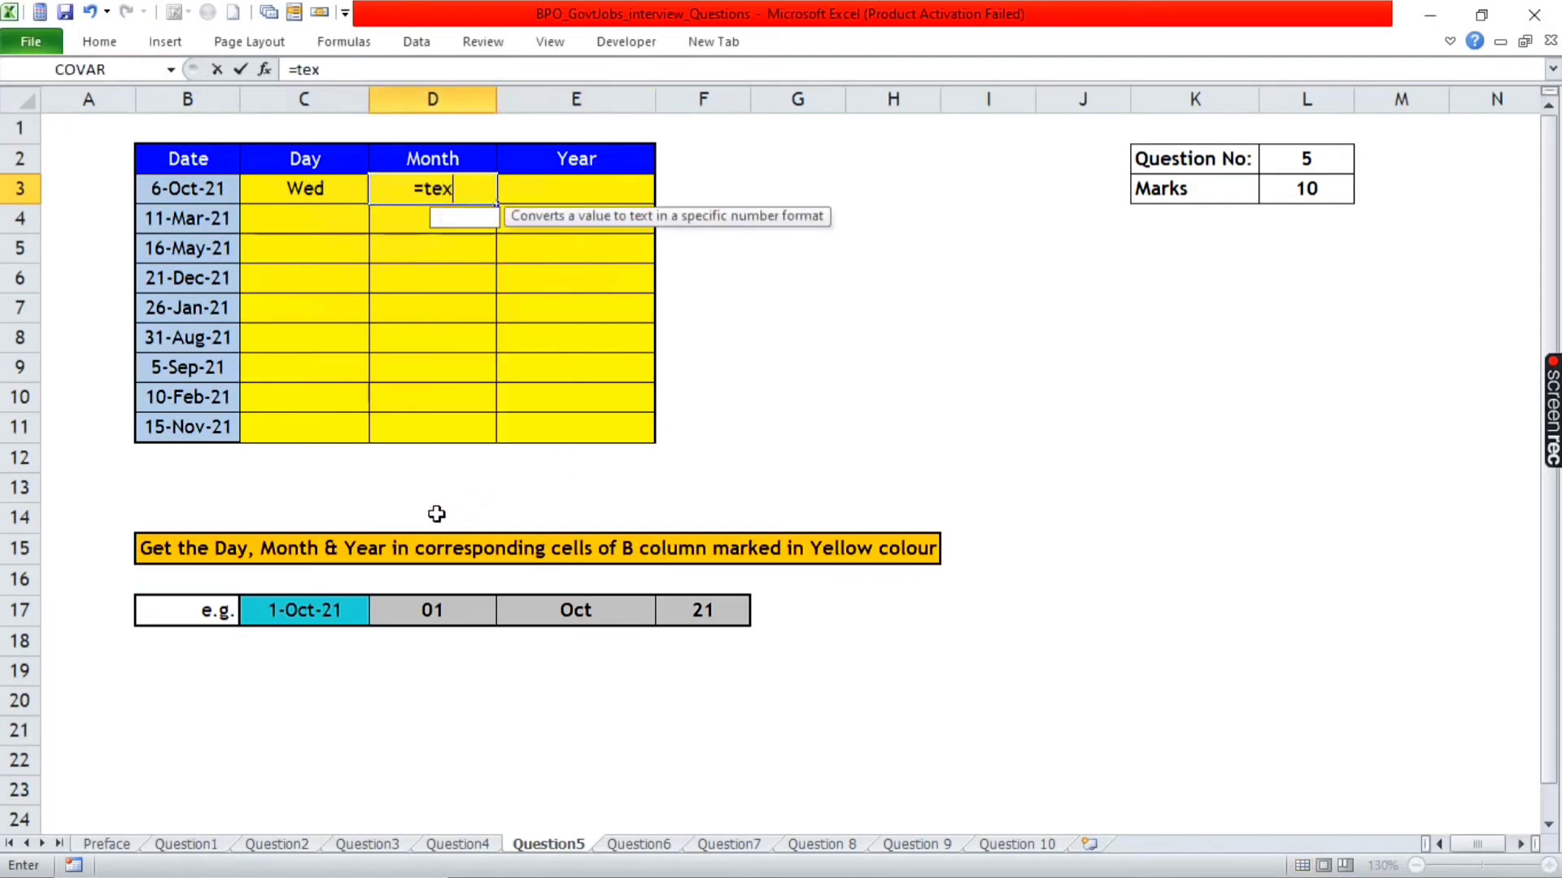
key("Tab")
key("Left")
key("Left")
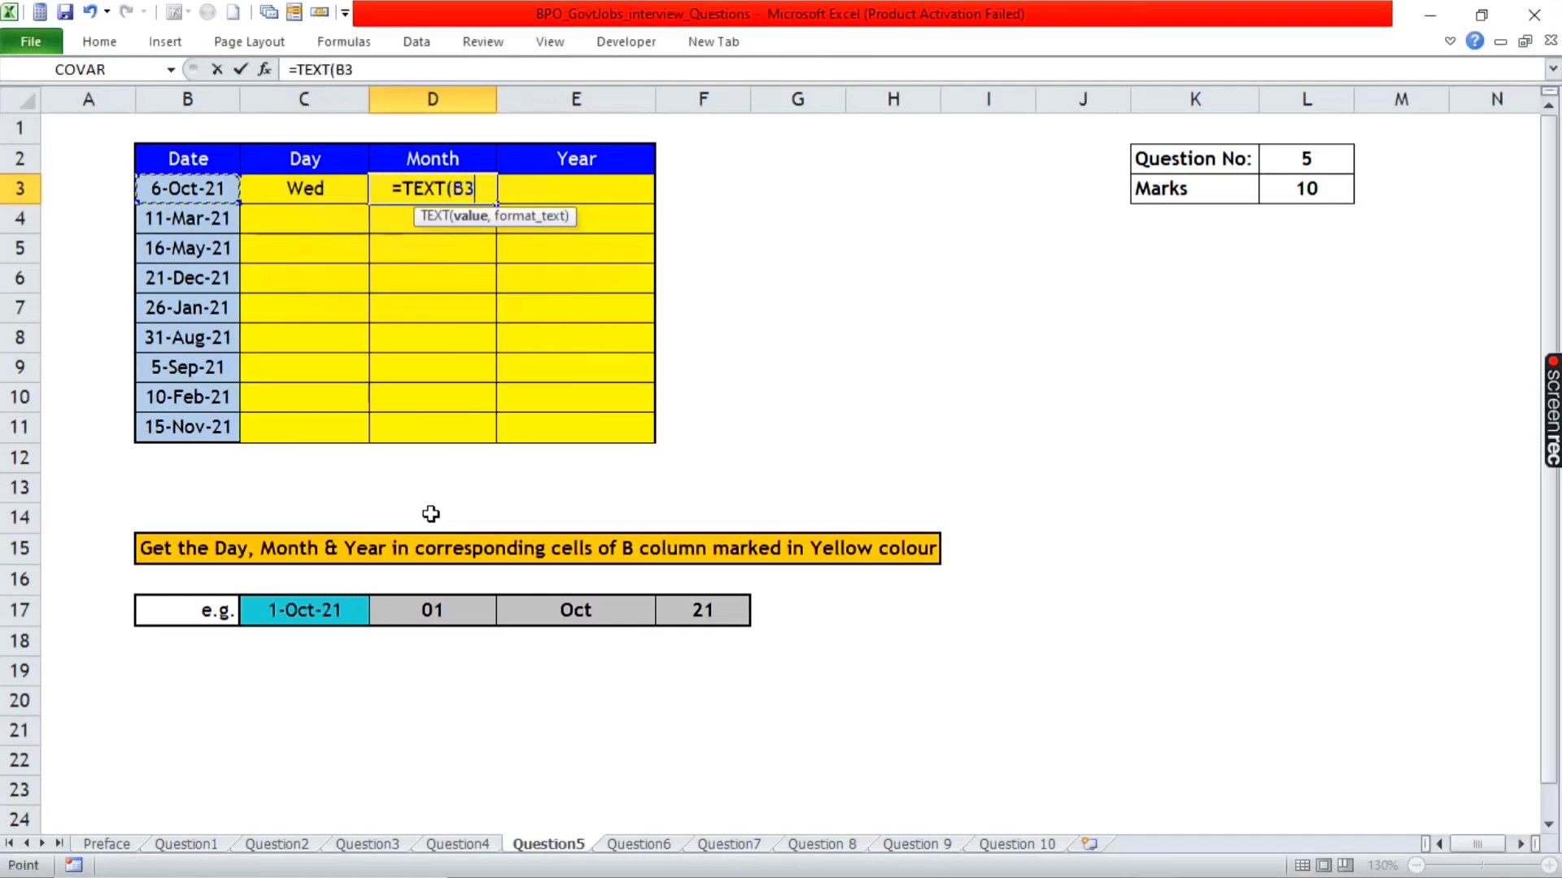
type(",\"")
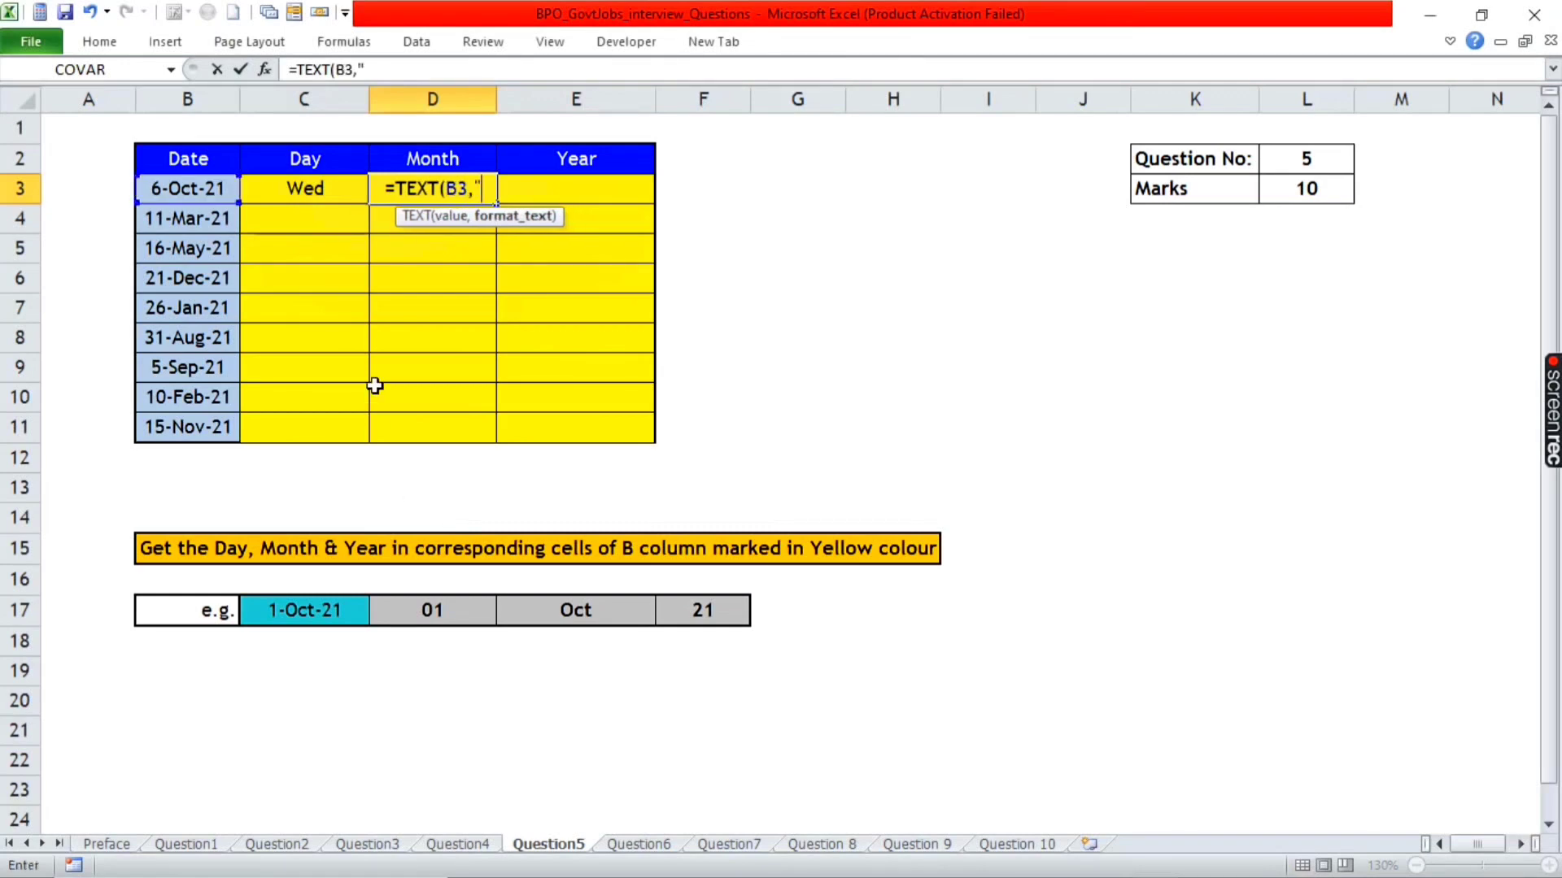
type("M")
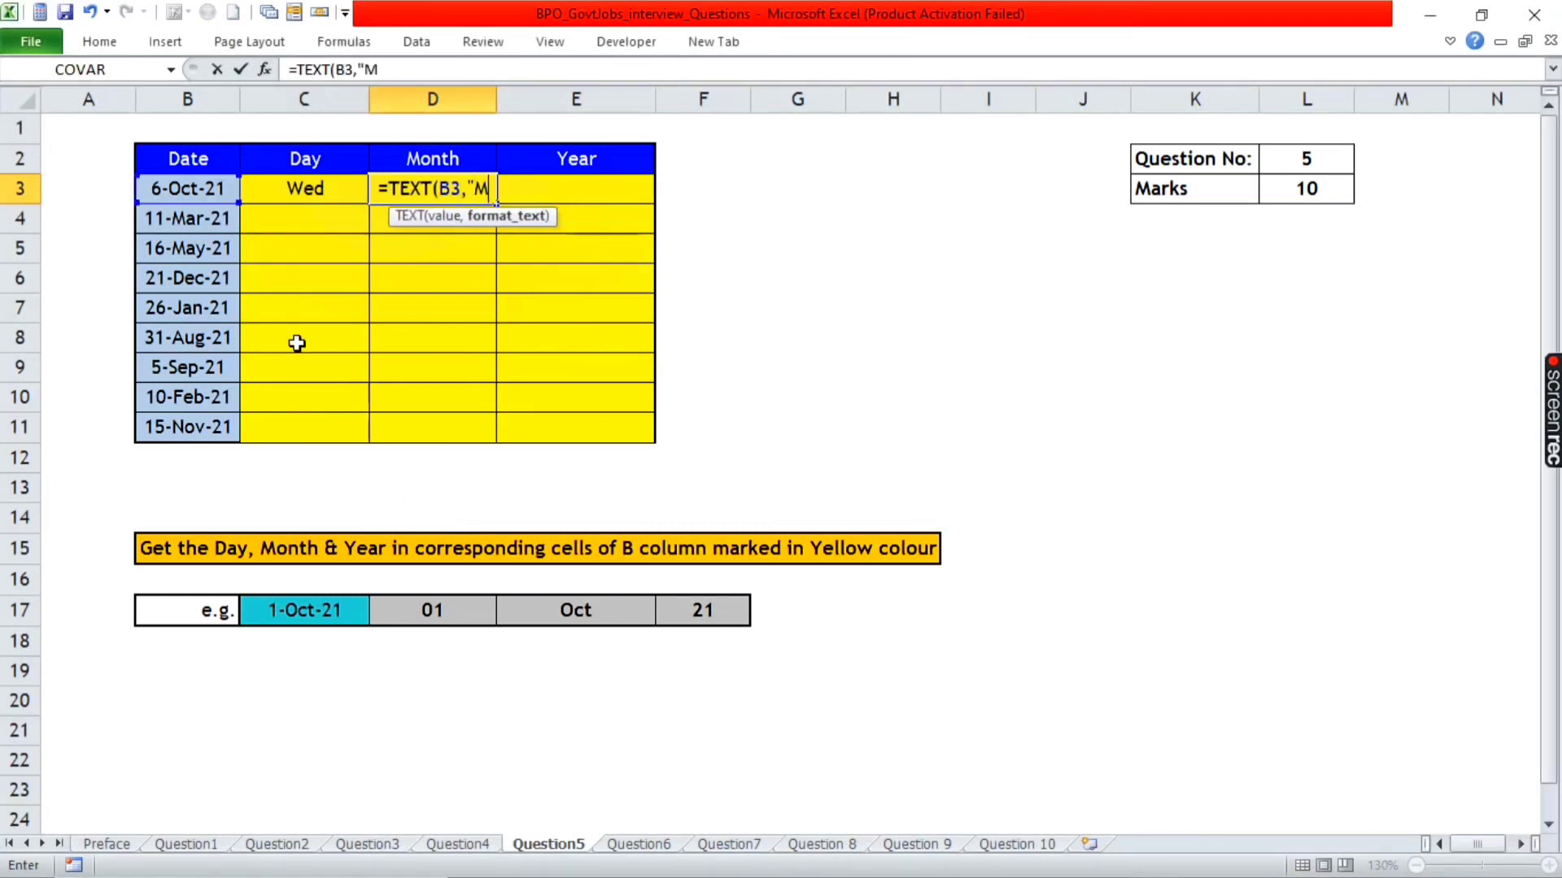
type("MM")
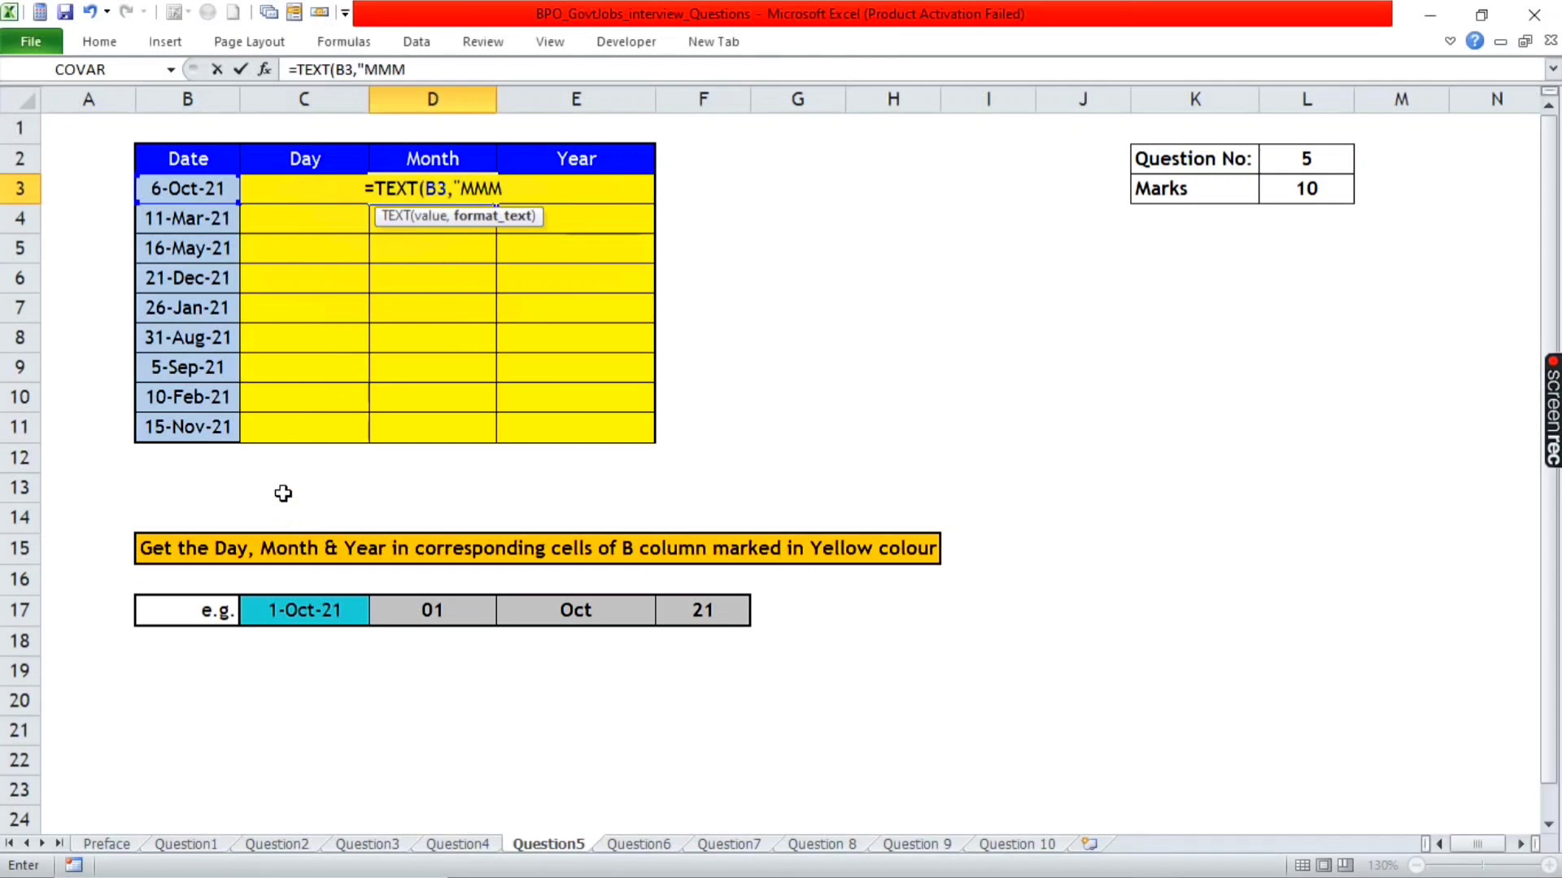
type("\"")
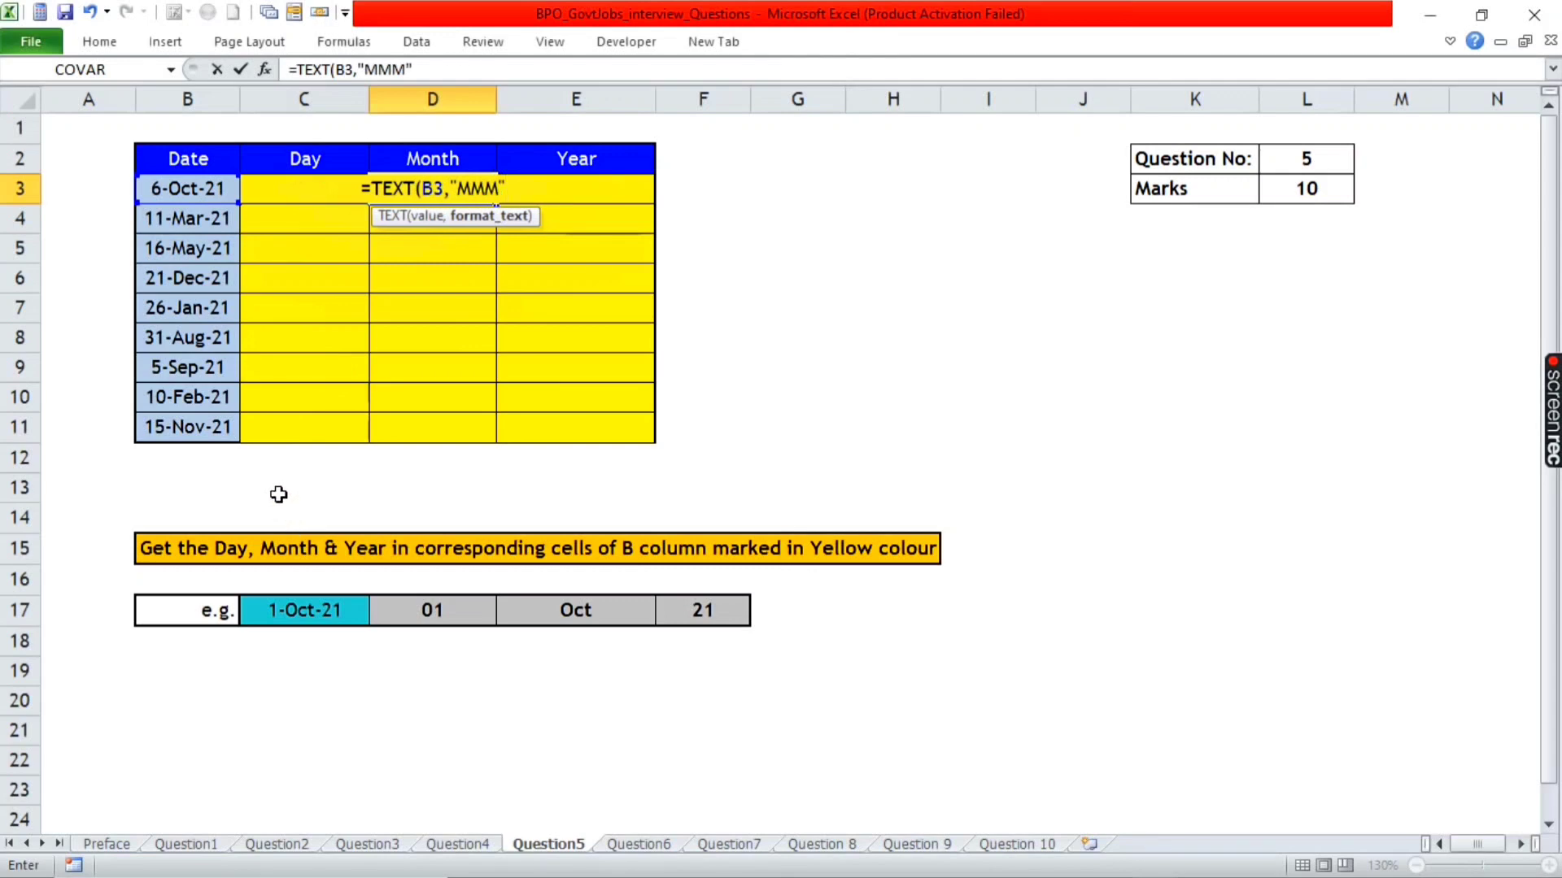
type(")")
key("Return")
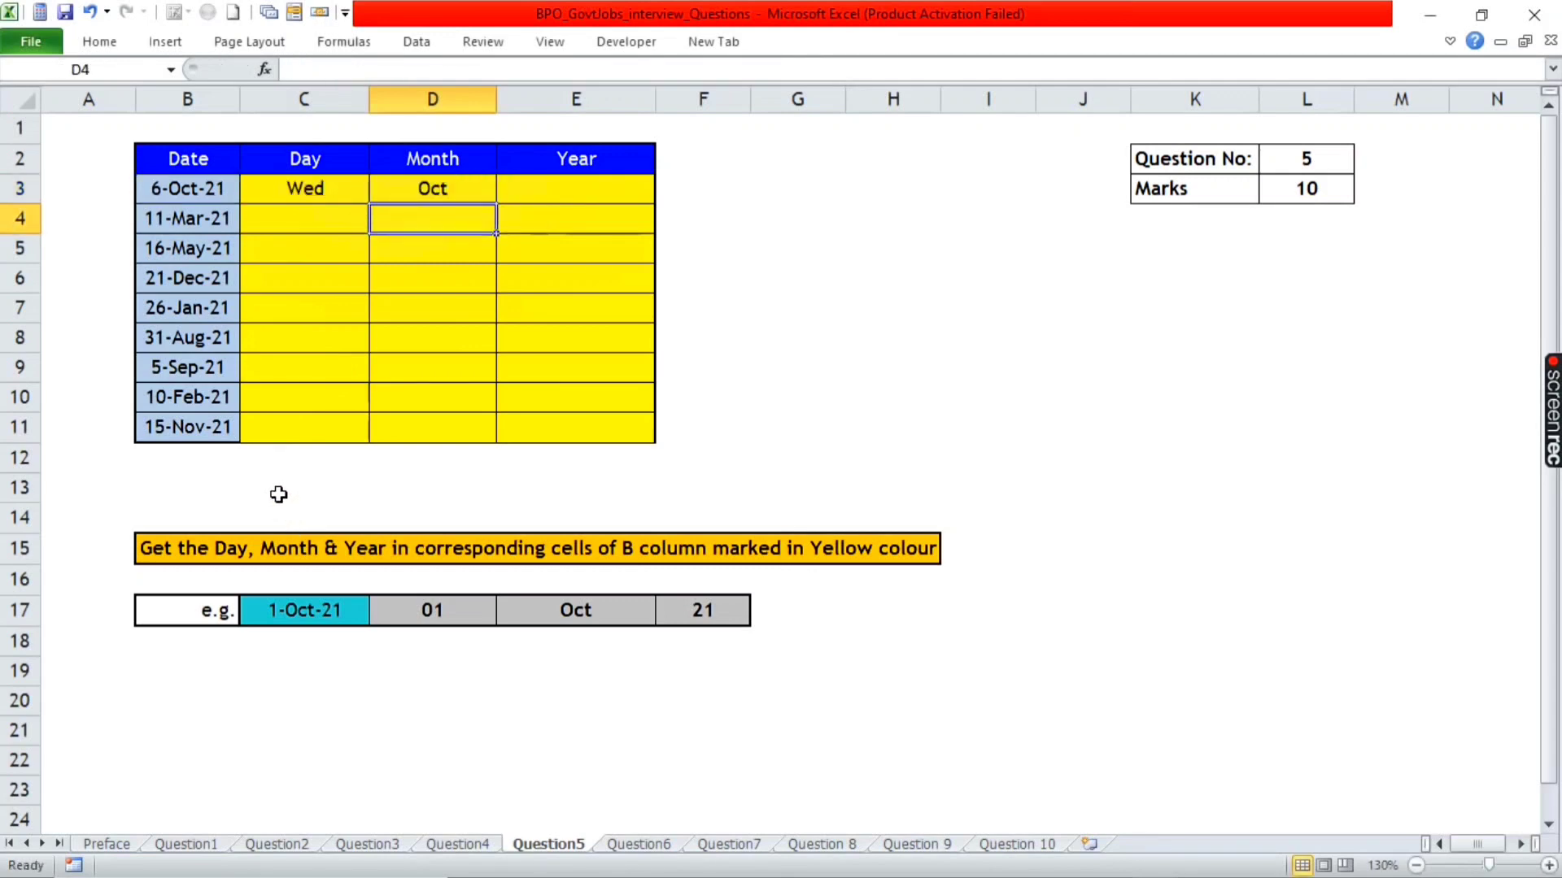
key("Up")
- Enter =TEXT(B3,"YYYY") in E3 so the year shows 2021
key("Right")
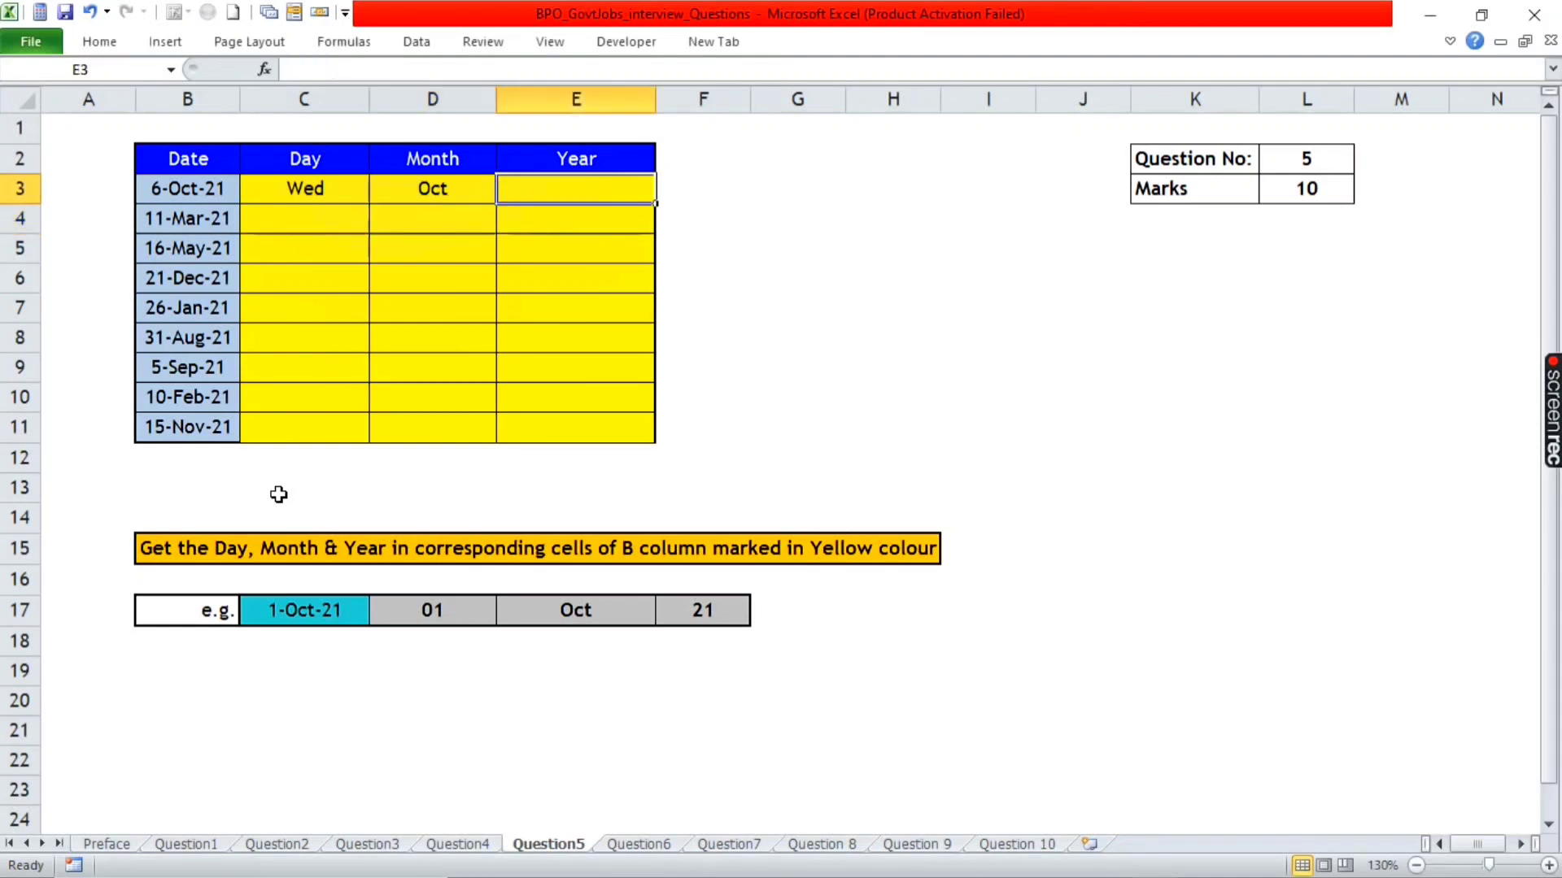
type("=TEXT(")
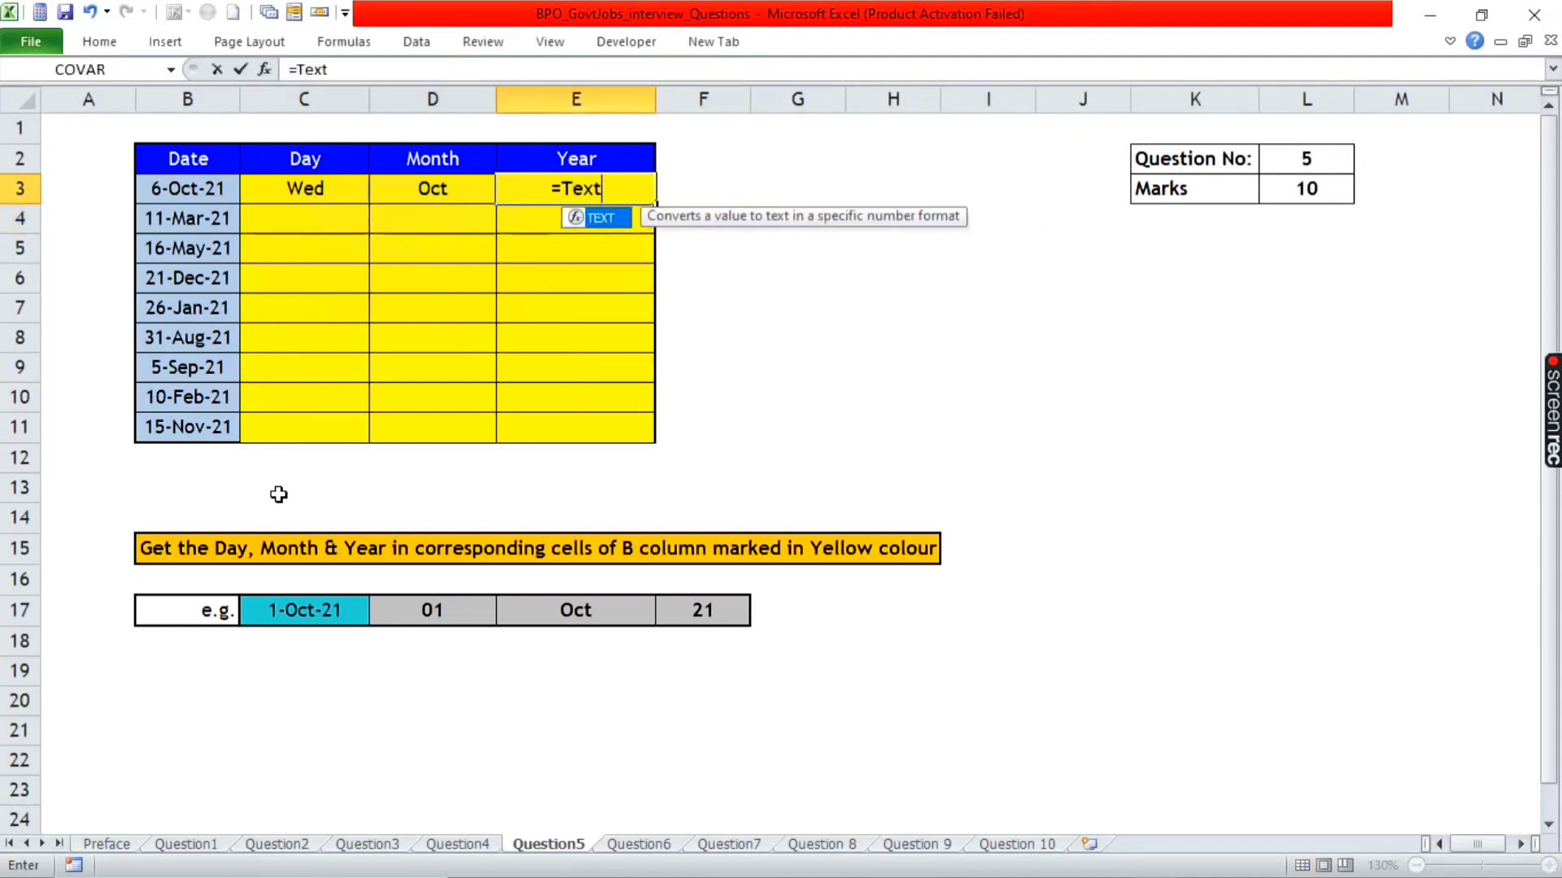
key("Left")
key("Left")
key("Left")
type(",")
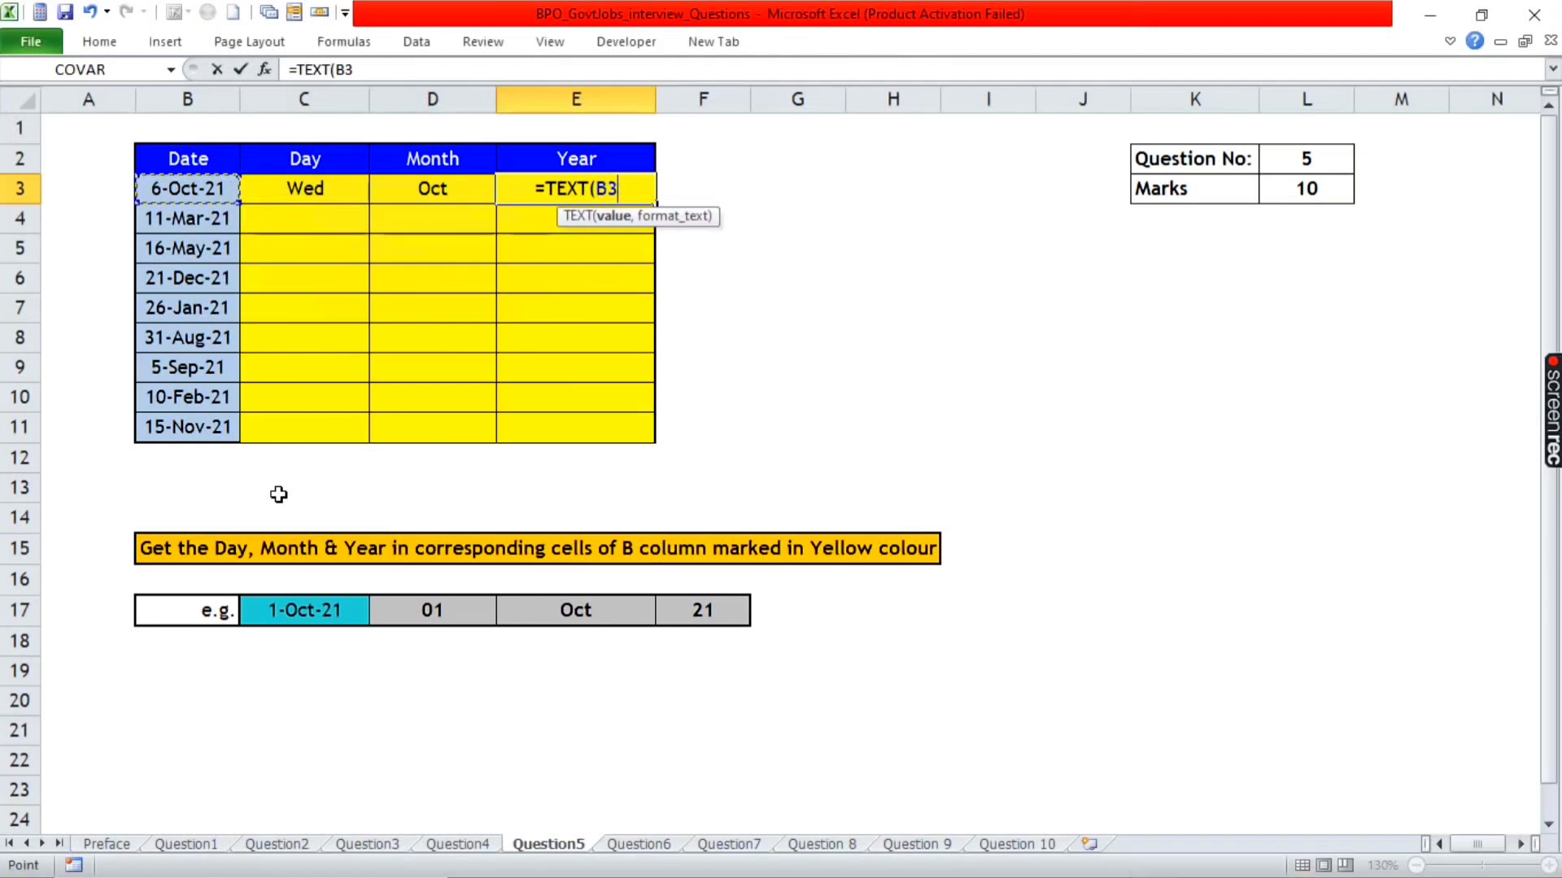
type("\"")
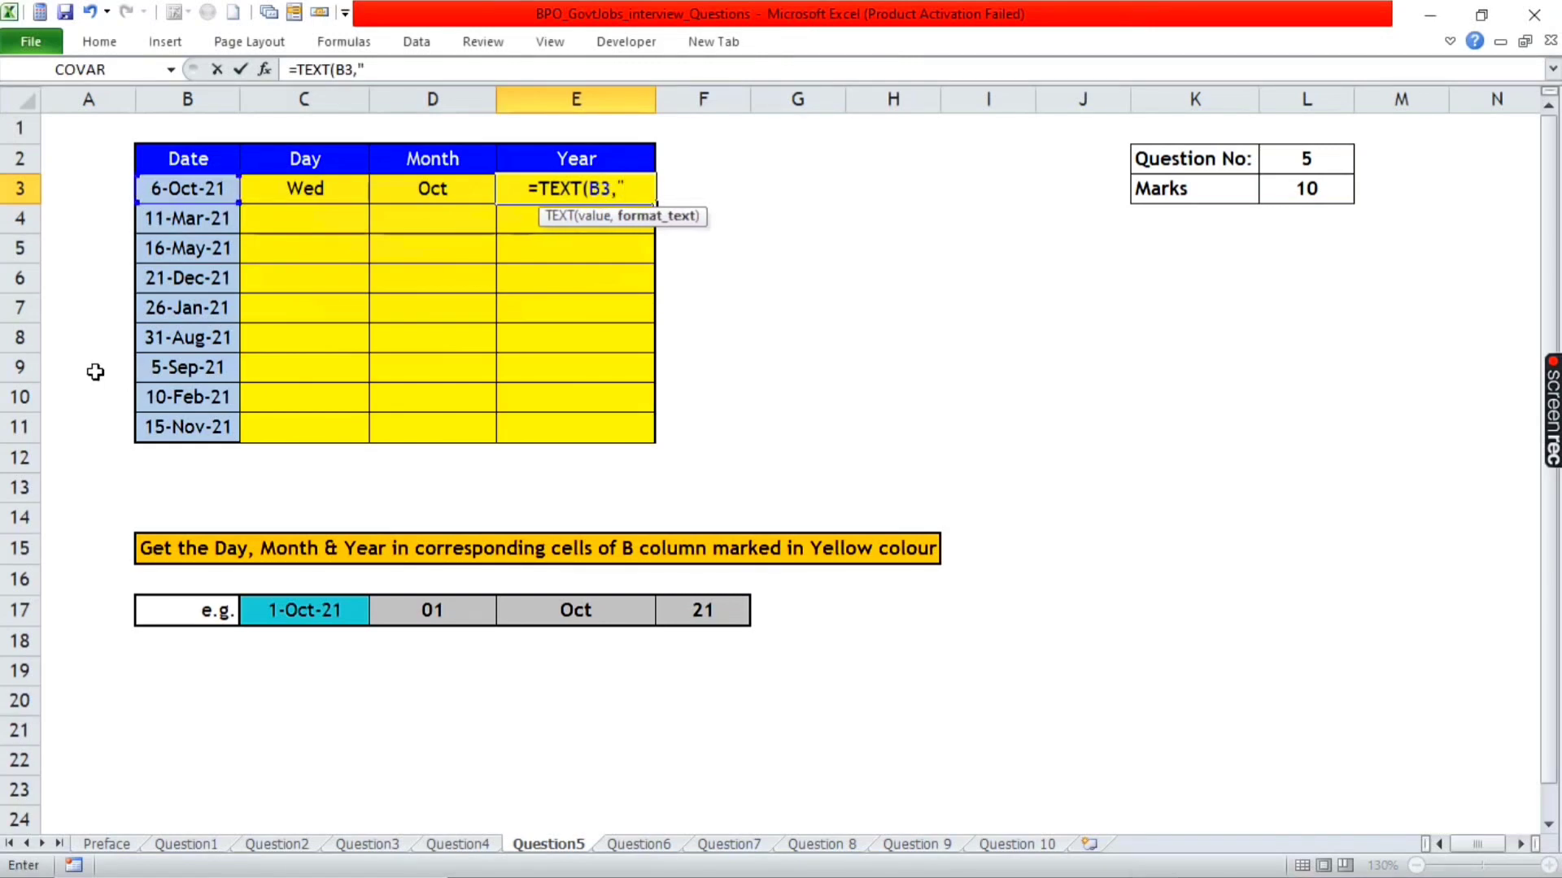
type("YYY")
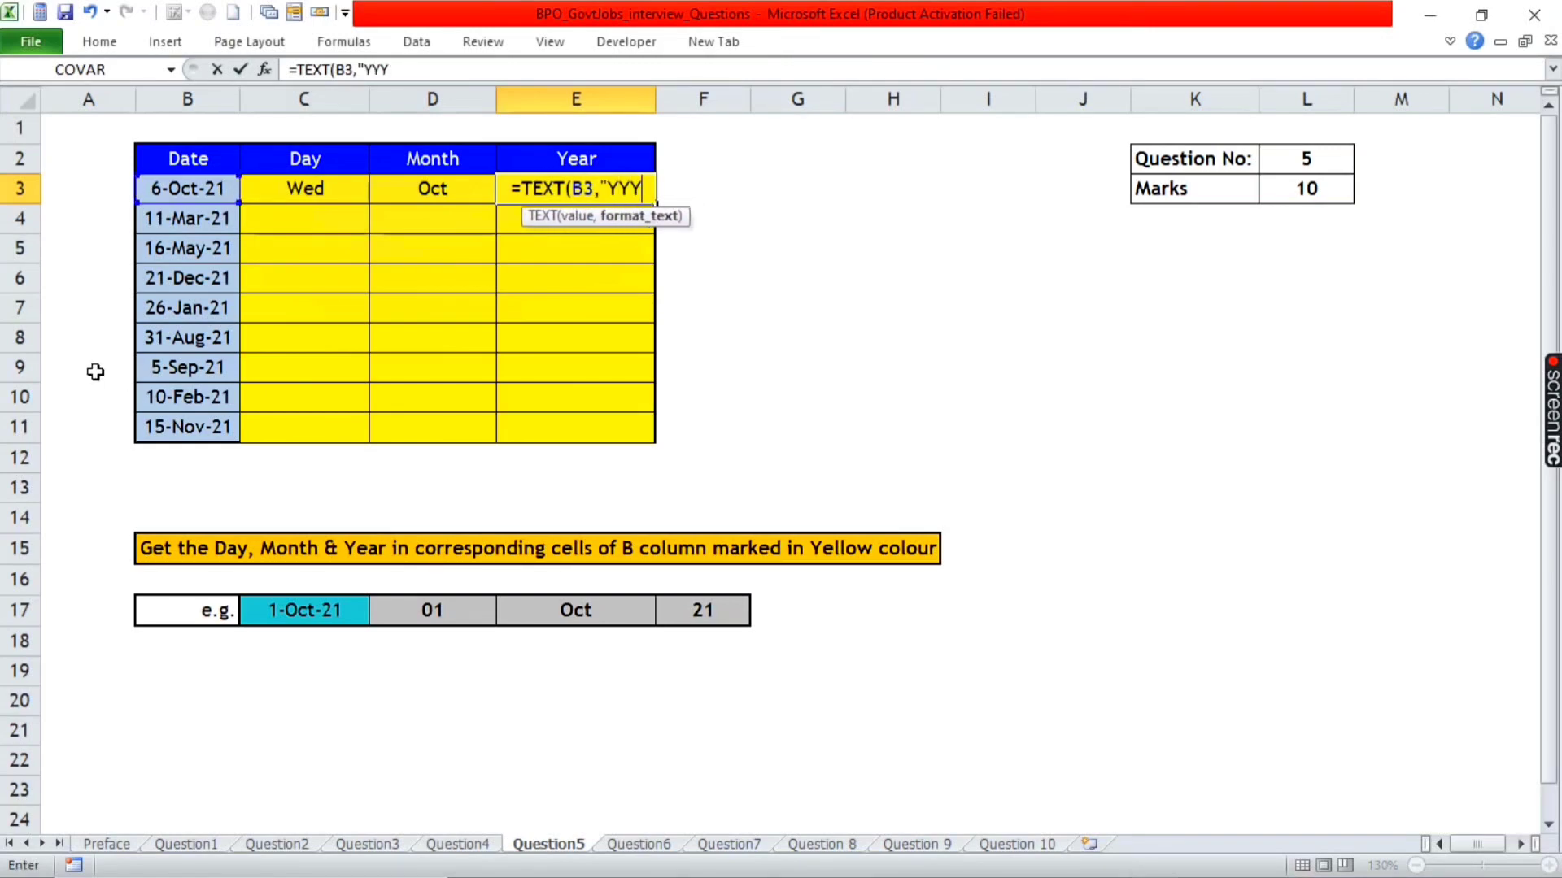
type("Y\"")
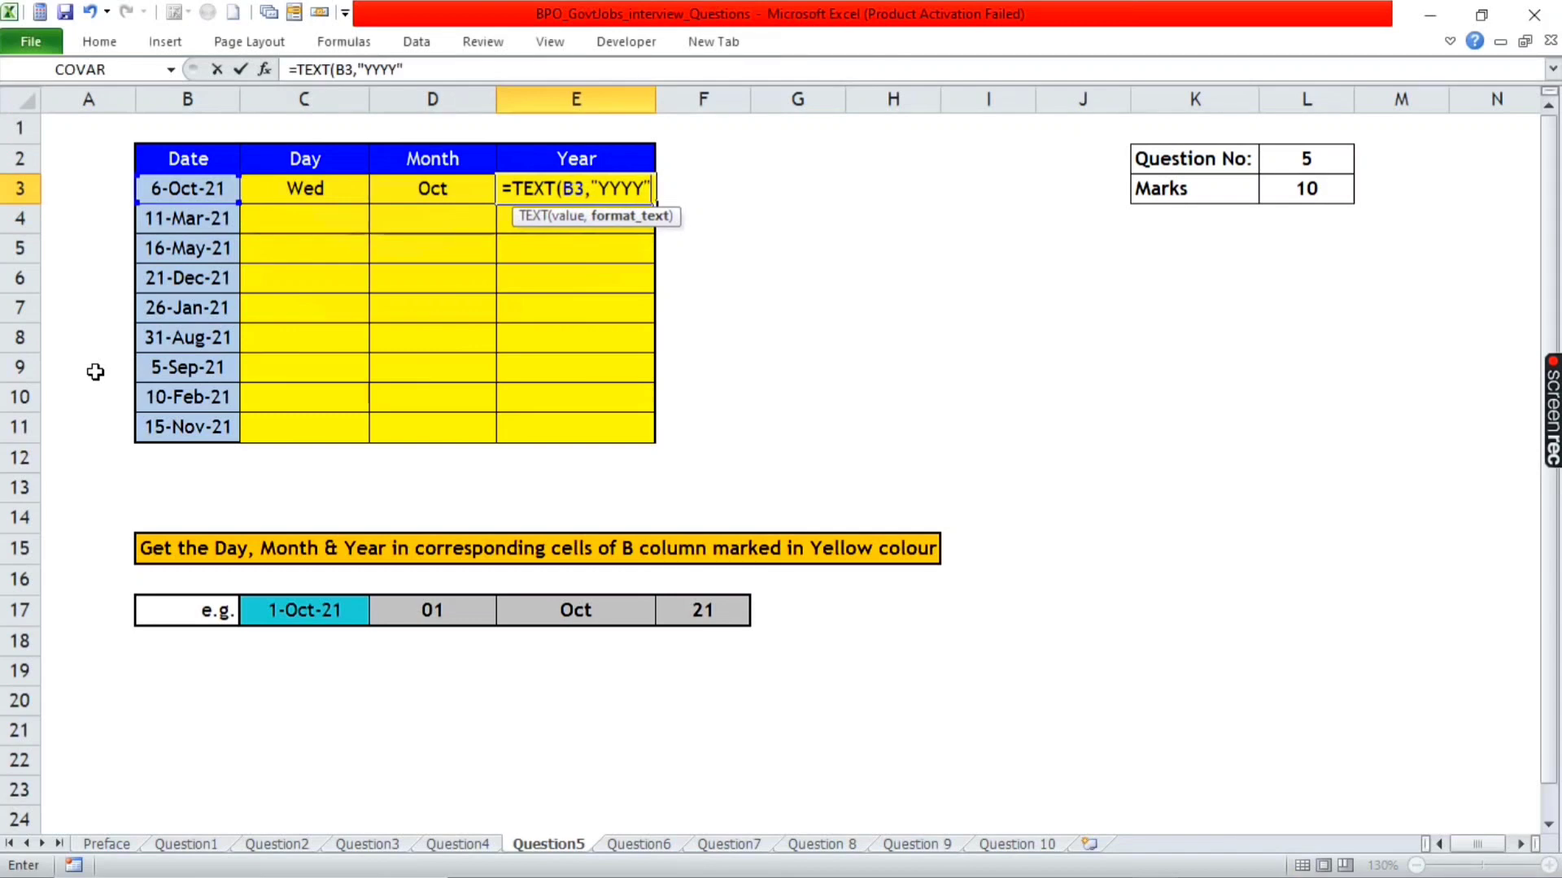
type(")")
key("Return")
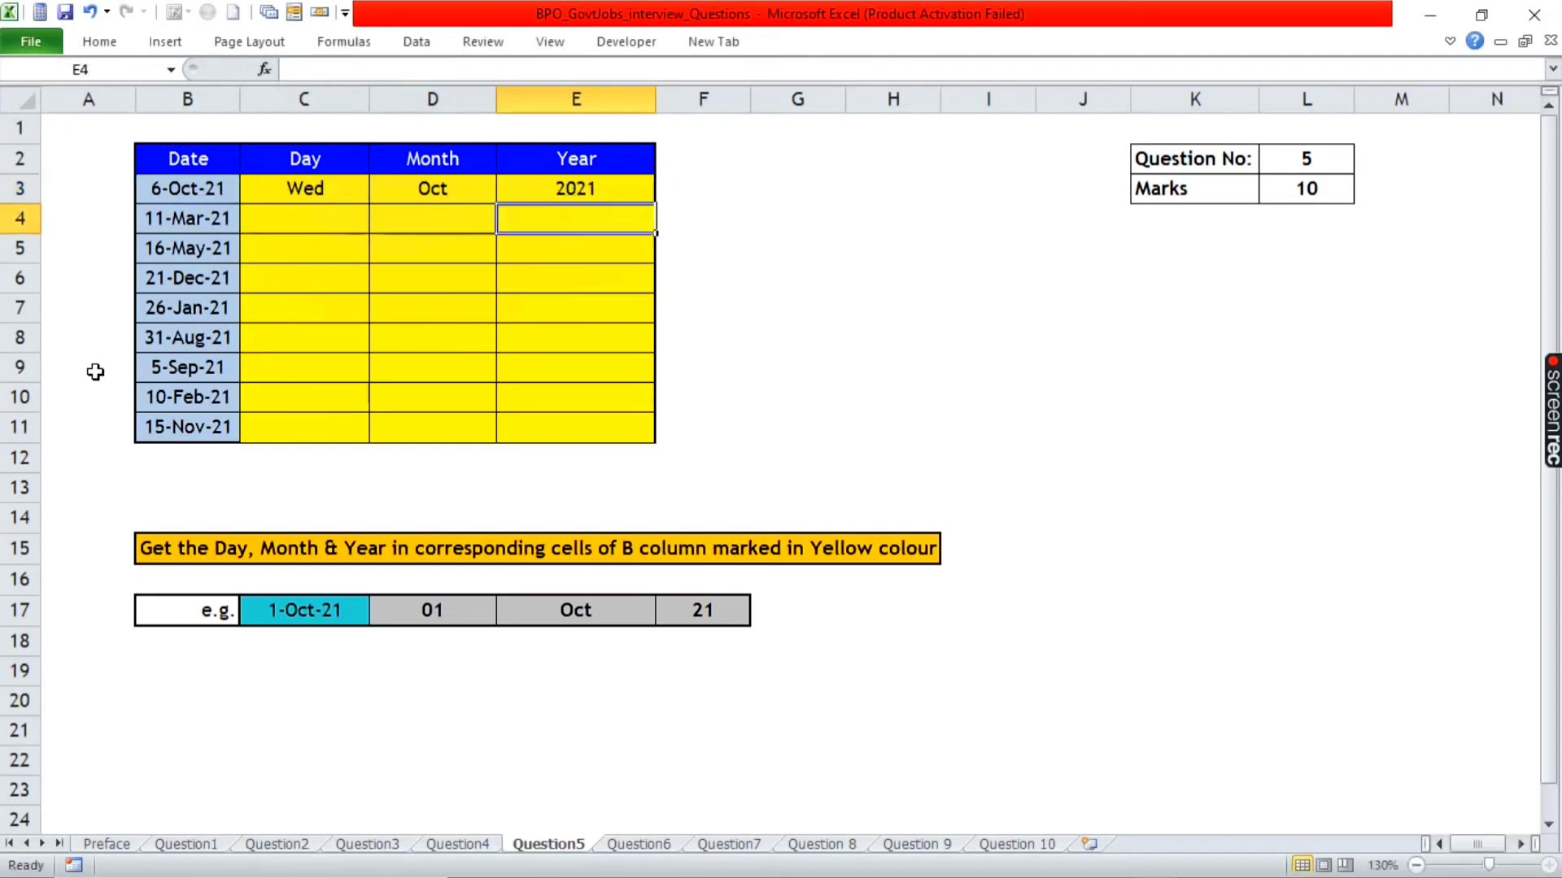
- Select C3:E11 and fill the row-3 Day, Month and Year formulas down with Ctrl+D
key("Left")
key("Left")
key("Left")
key("ctrl+Down")
key("Right")
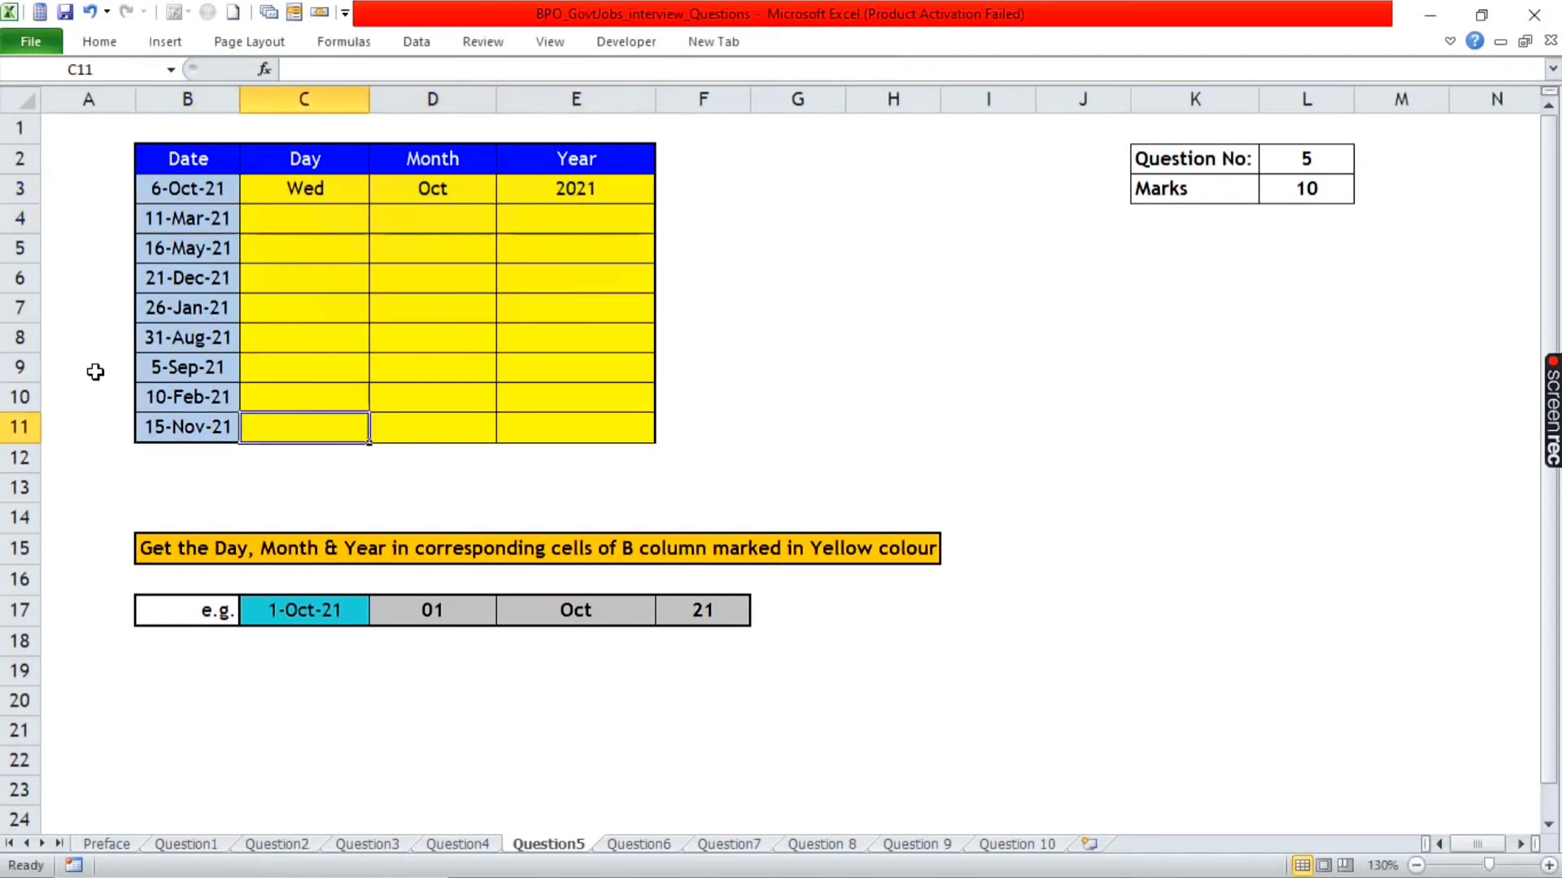
key("shift+Right")
key("shift+Right")
key("ctrl+shift+Up")
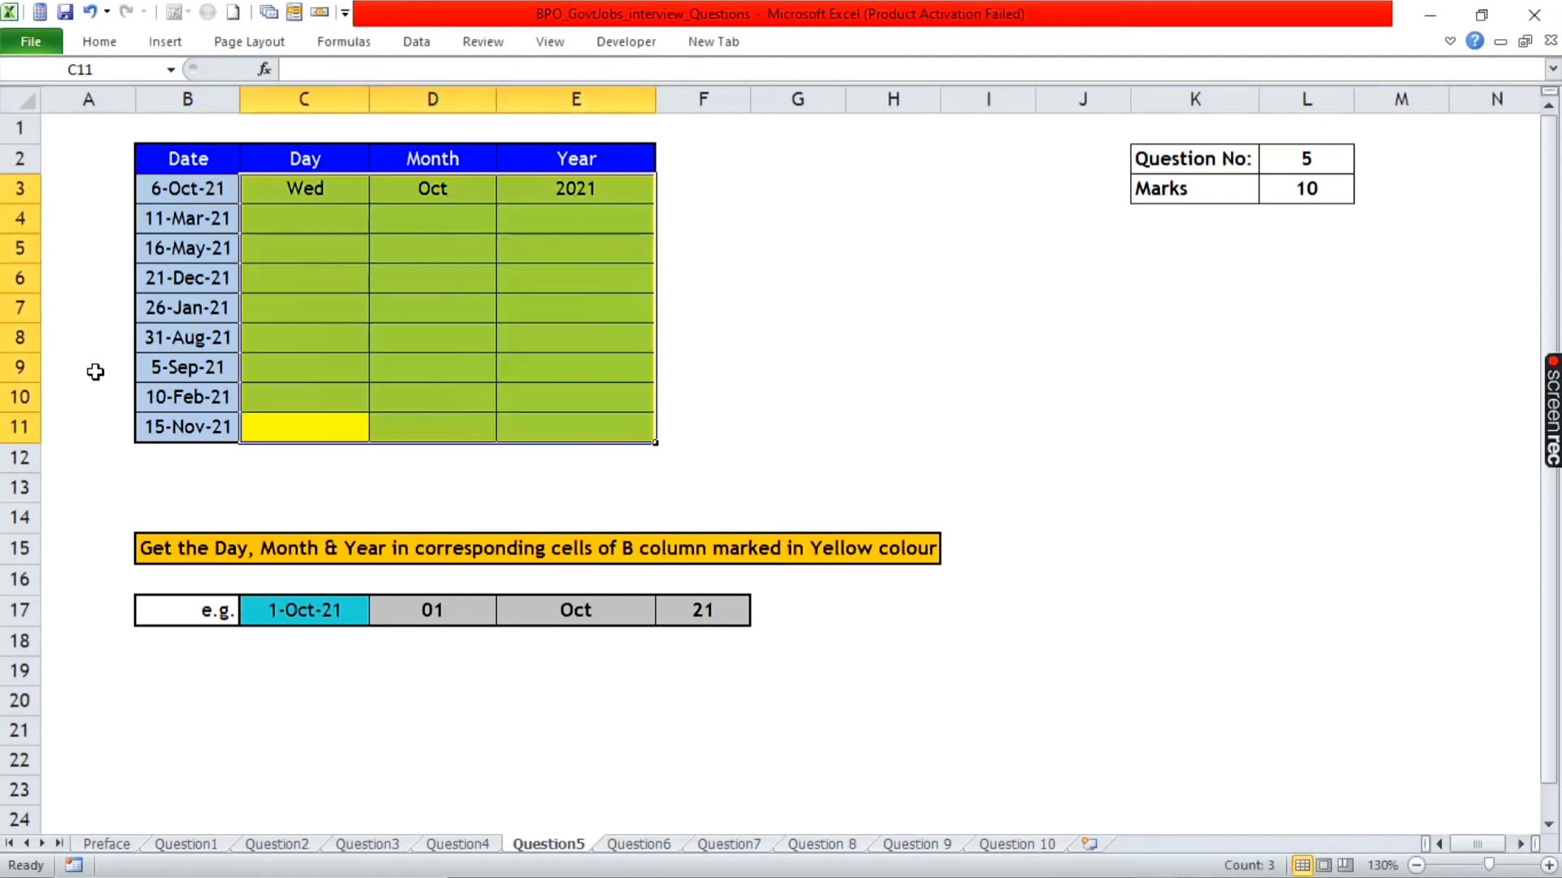
key("ctrl+d")
key("Up")
- Check the filled Day, Month and Year results and the Question5 marks
key("Down")
key("ctrl+Up")
key("Down")
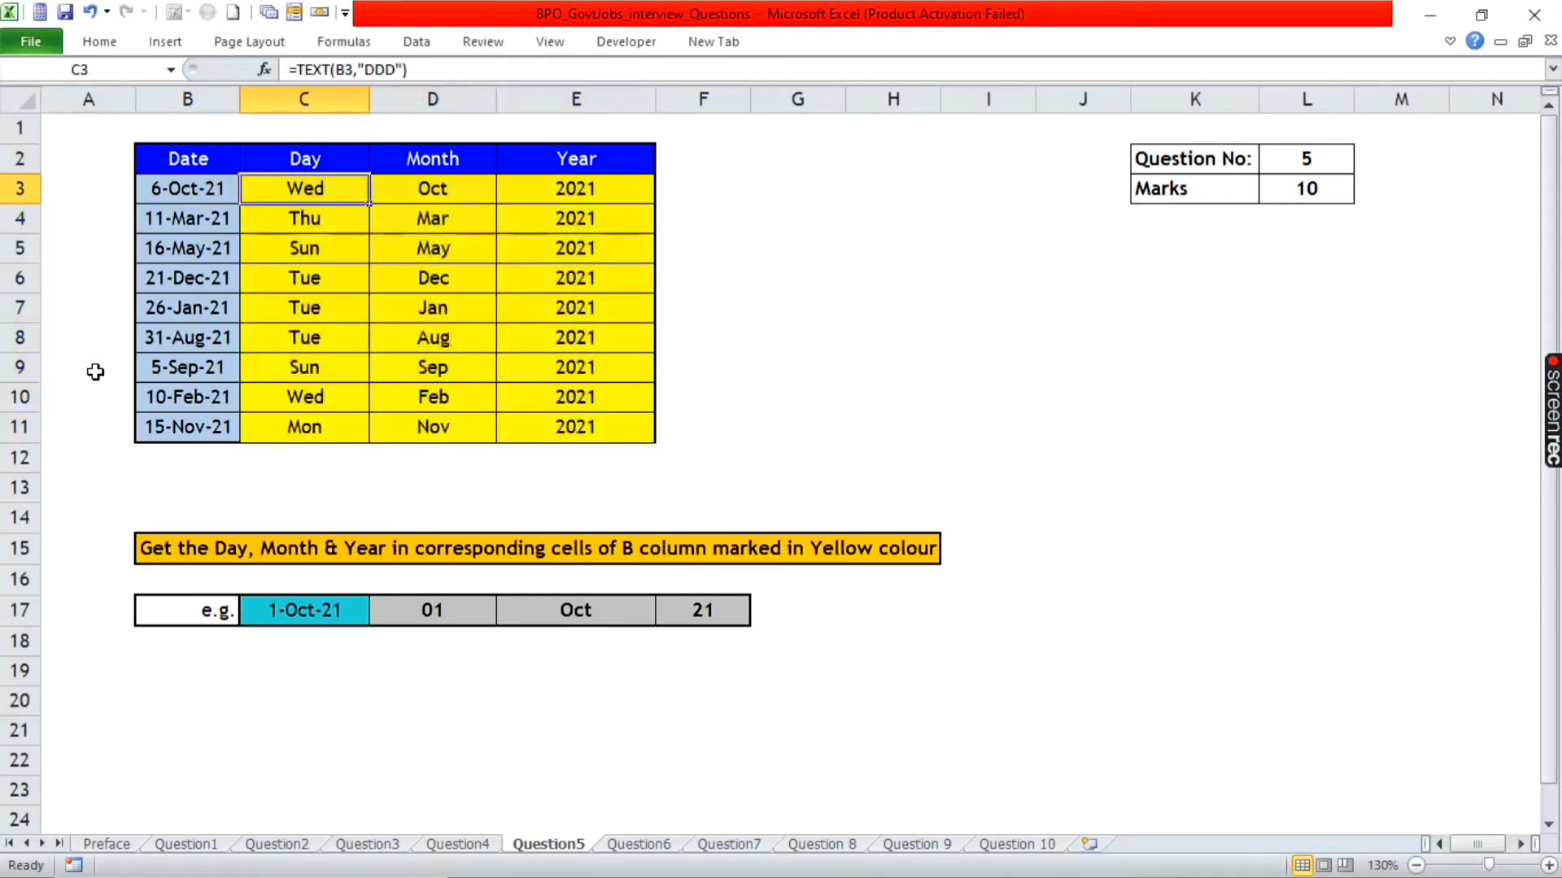
key("ctrl+shift+Down")
key("Right")
key("ctrl+shift+Down")
key("Right")
key("ctrl+shift+Down")
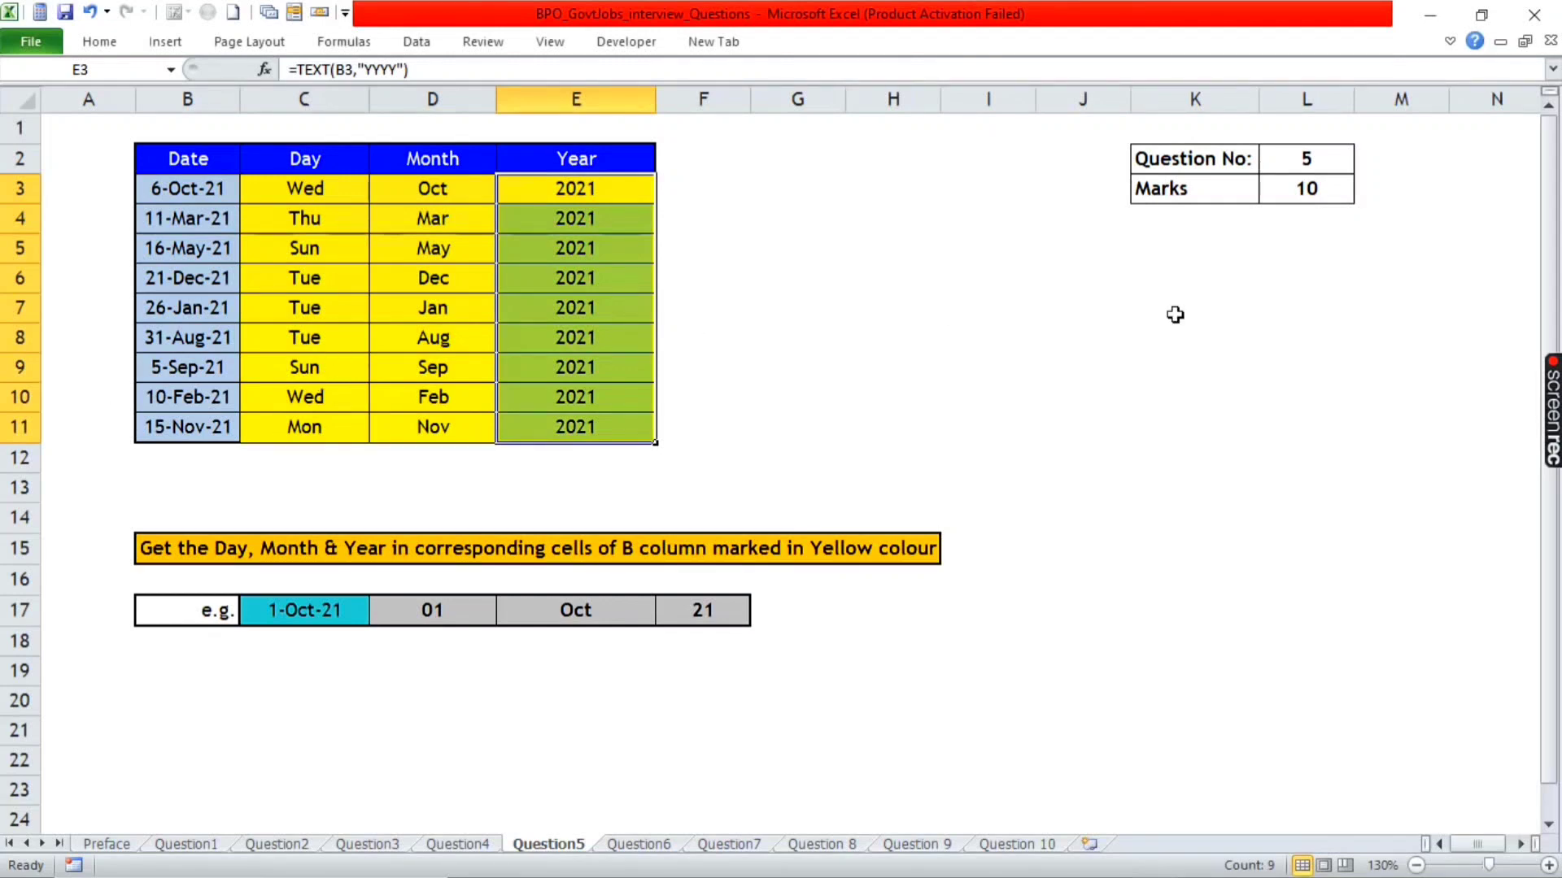
left_click(1329, 192)
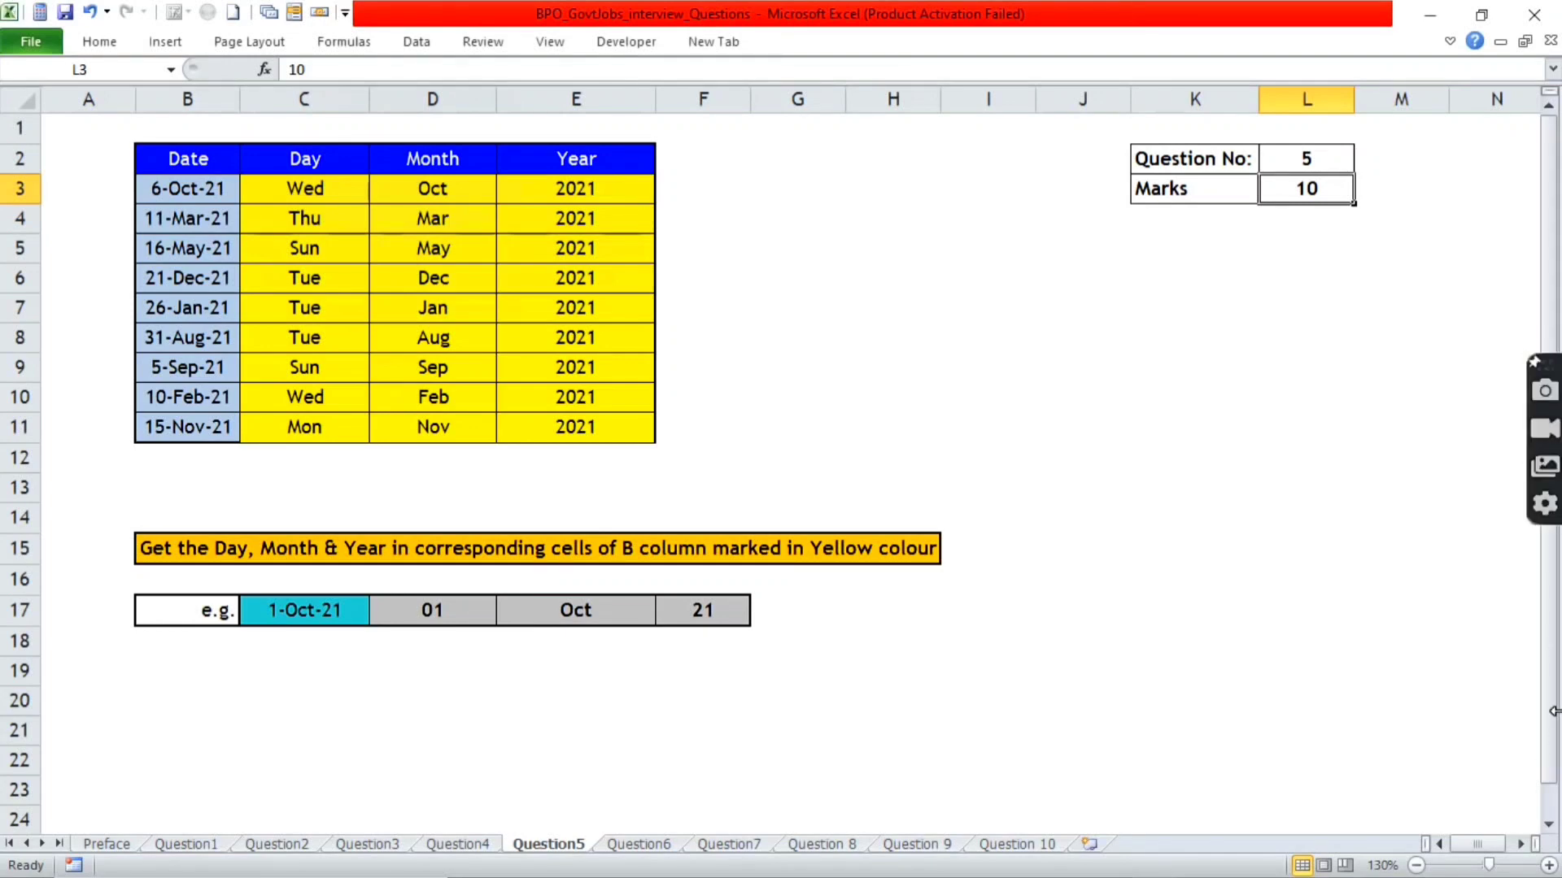
left_click(642, 845, "ctrl")
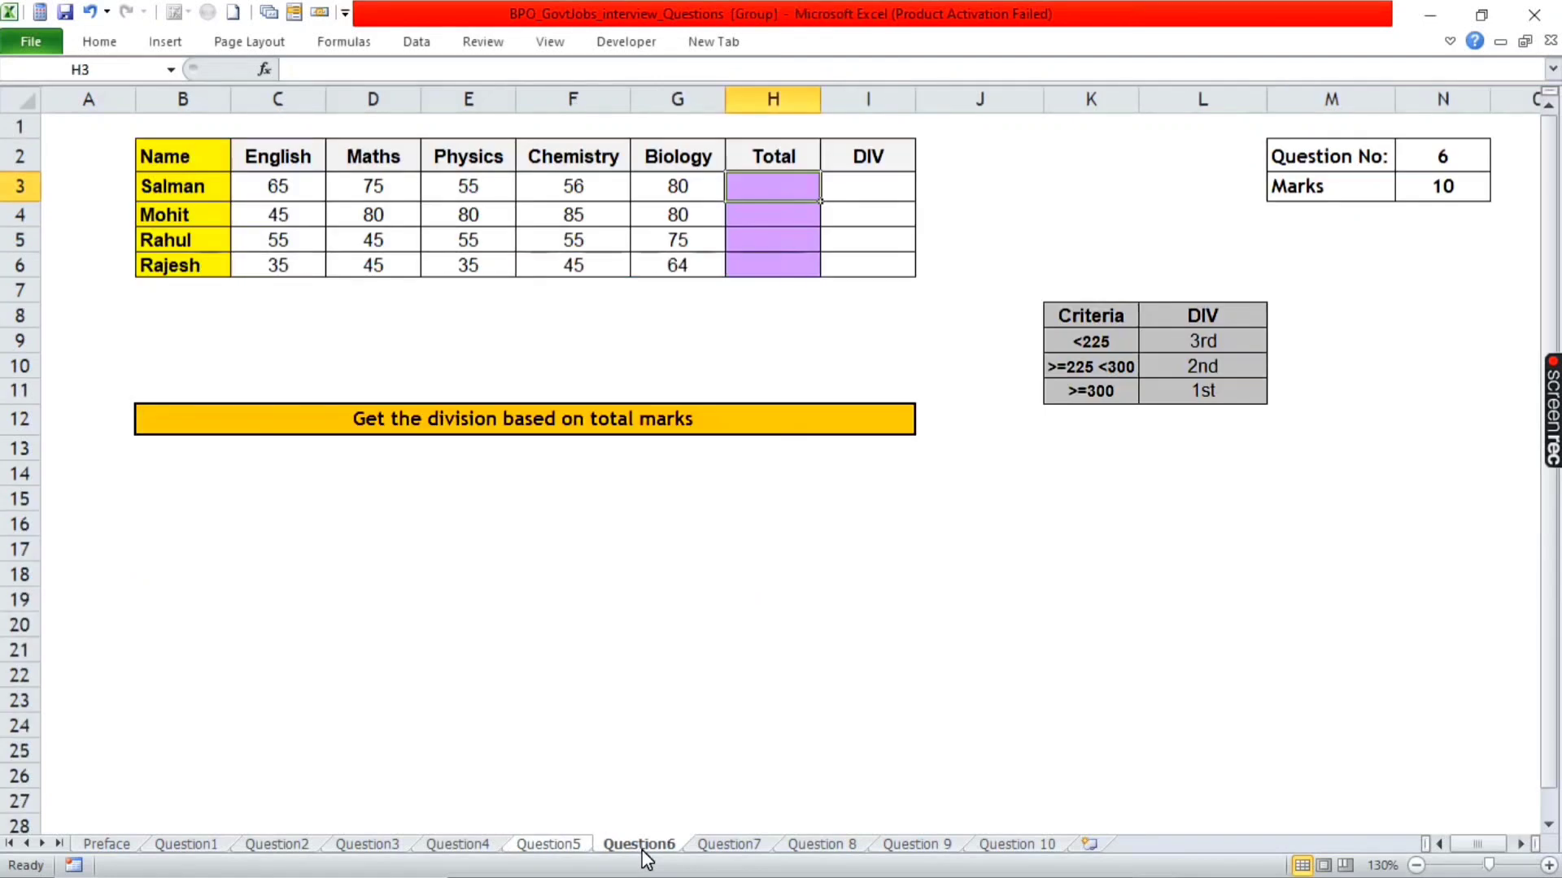
left_click(519, 415)
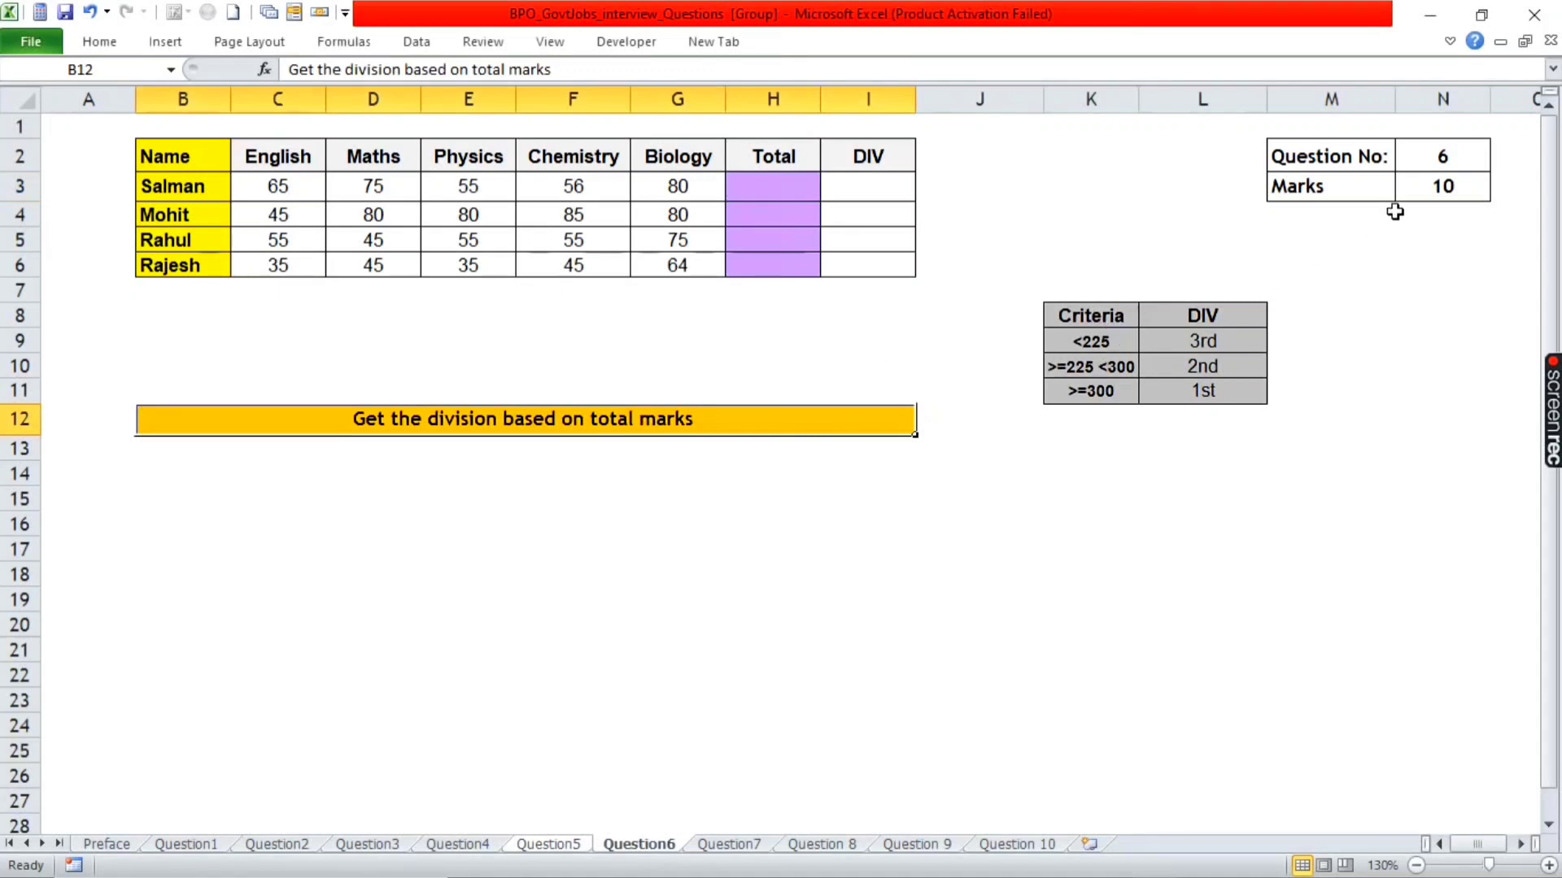
left_click(1435, 189)
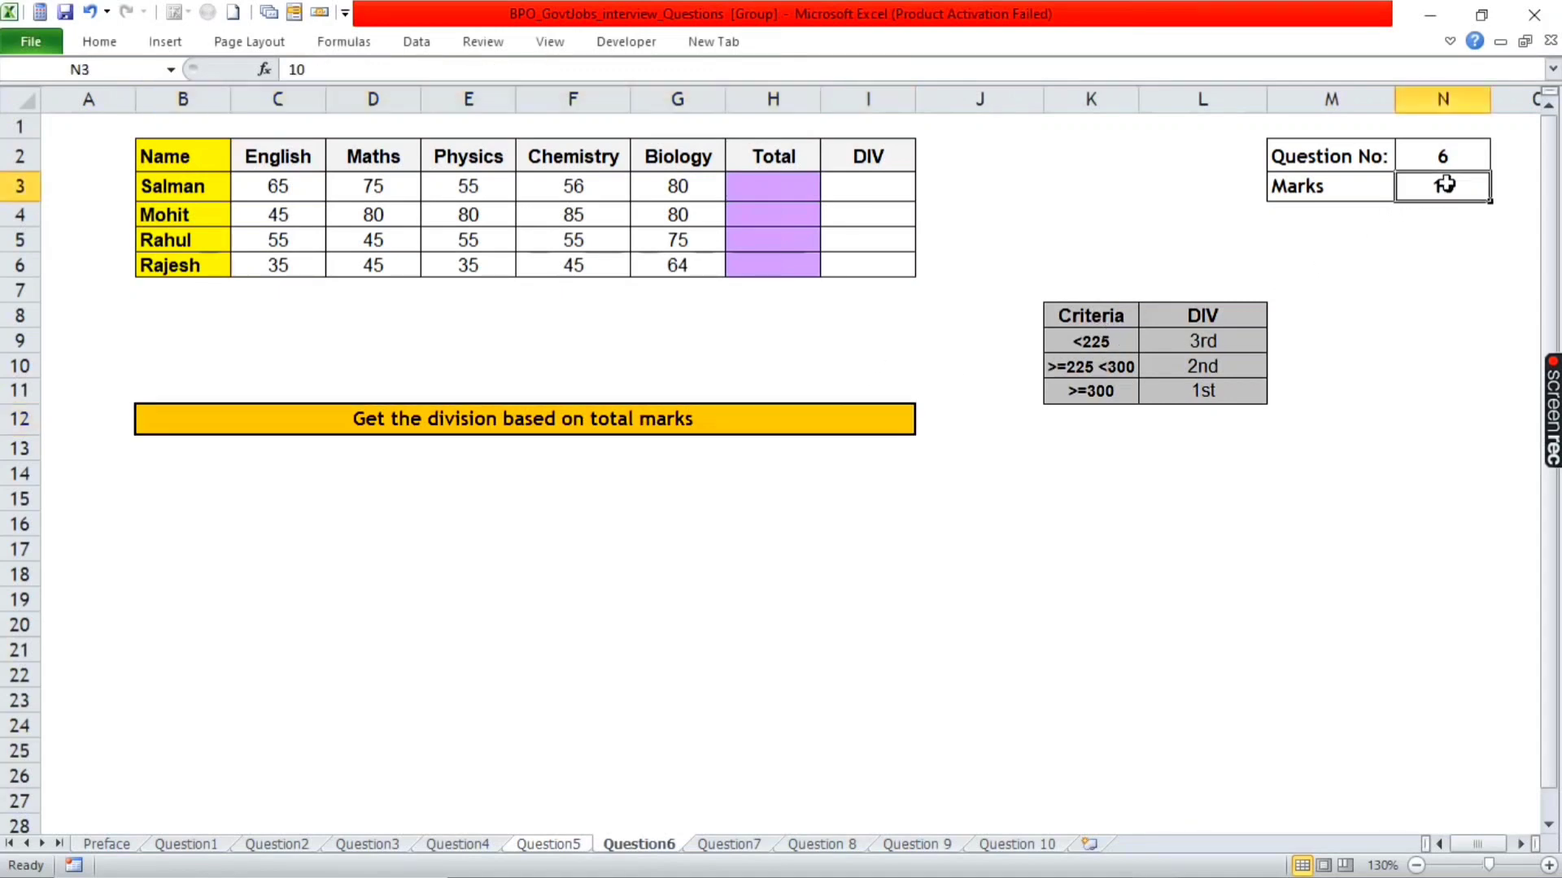
left_click_drag(1106, 313, 1098, 390)
left_click(1096, 344)
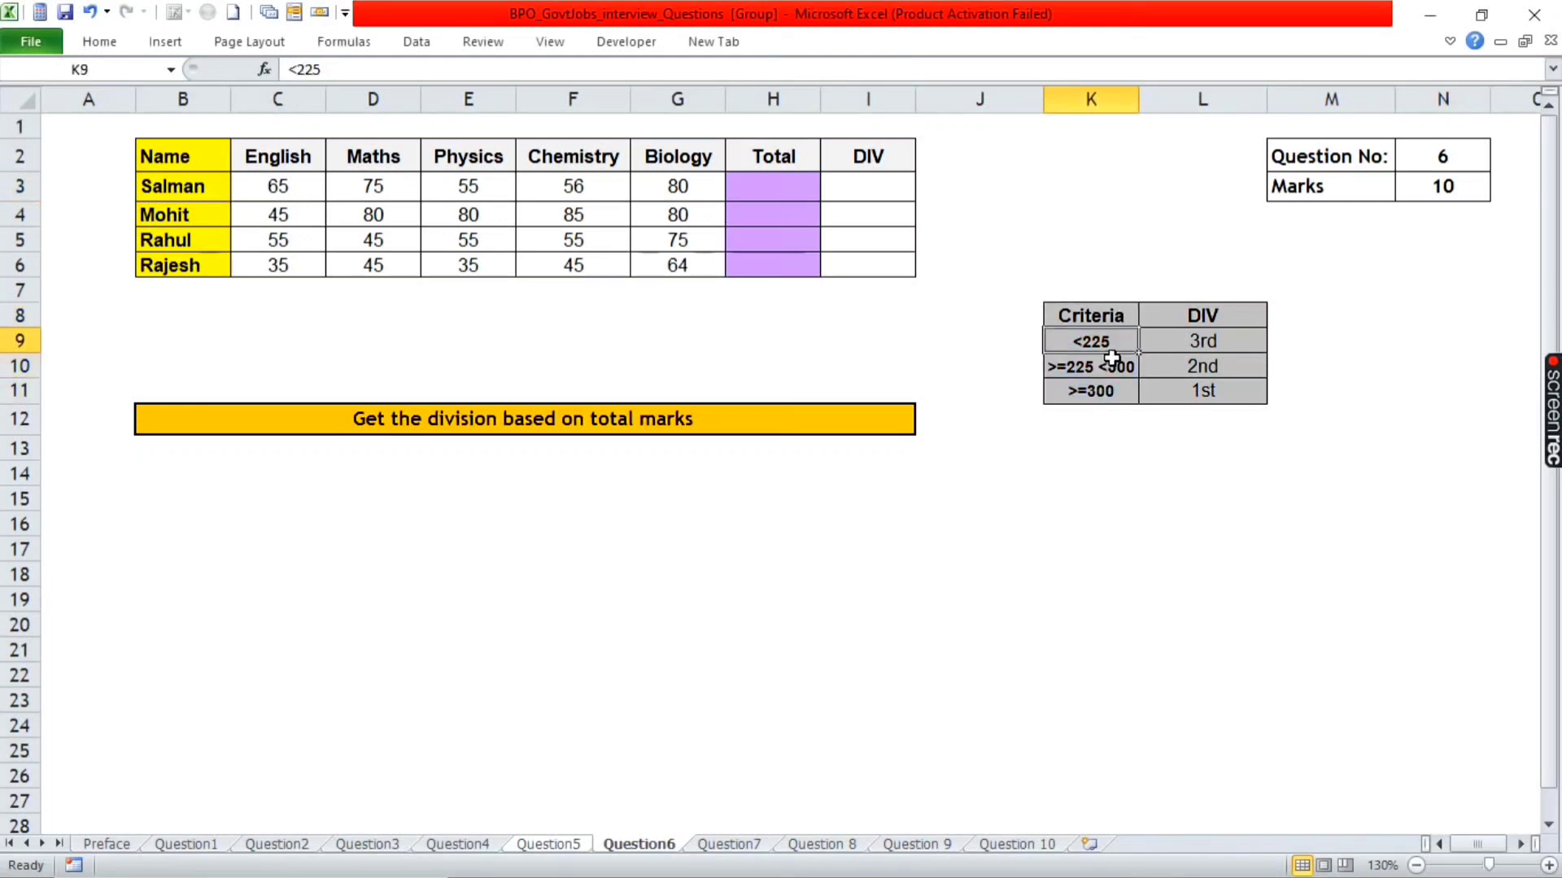
left_click(1235, 341)
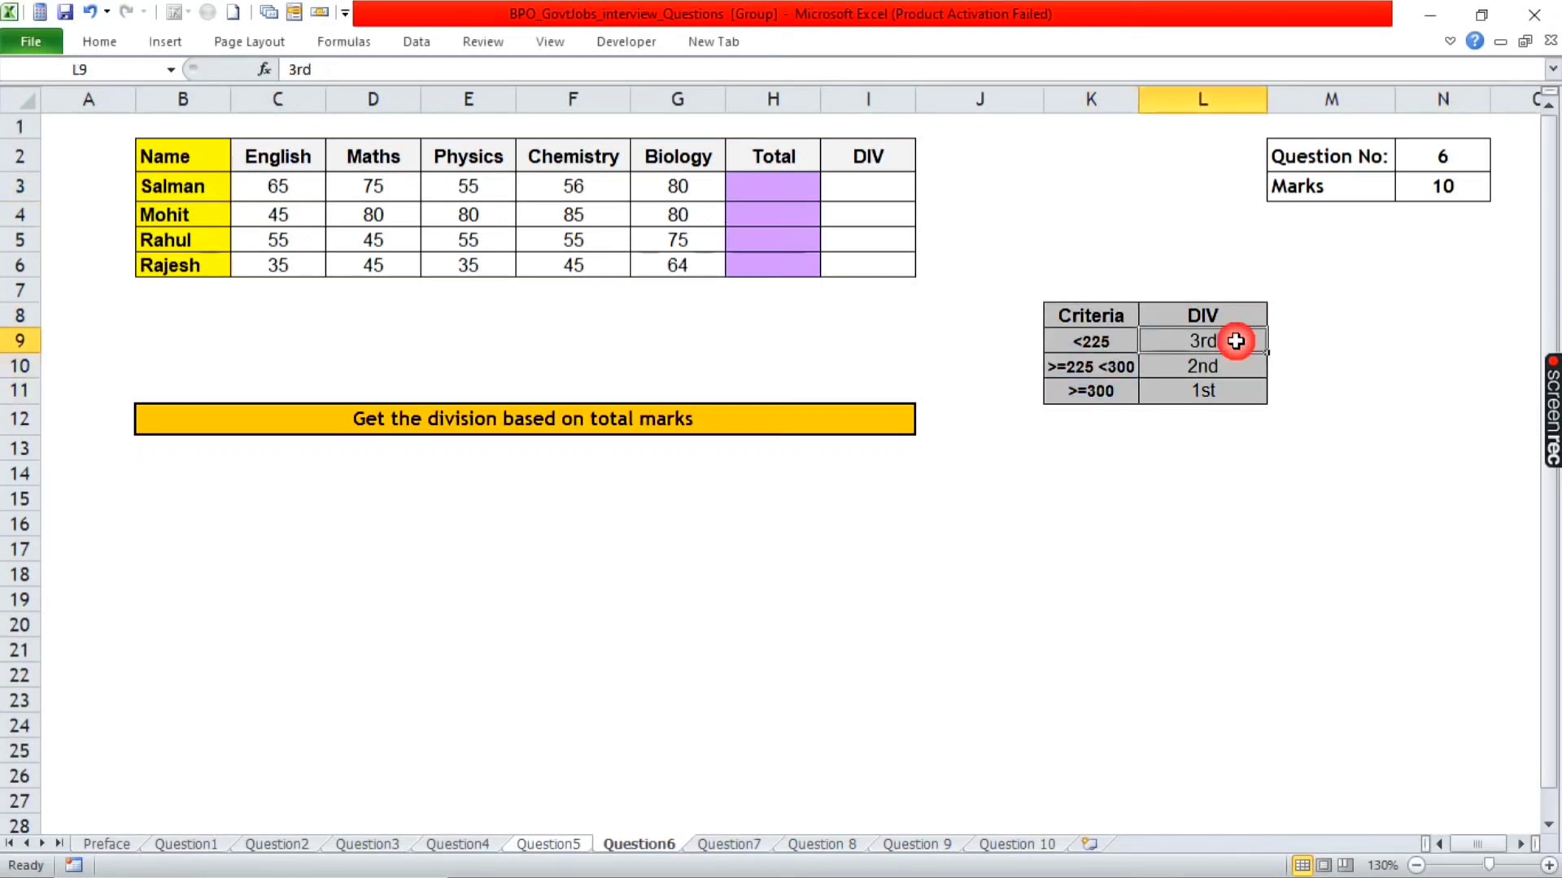
left_click(1090, 371)
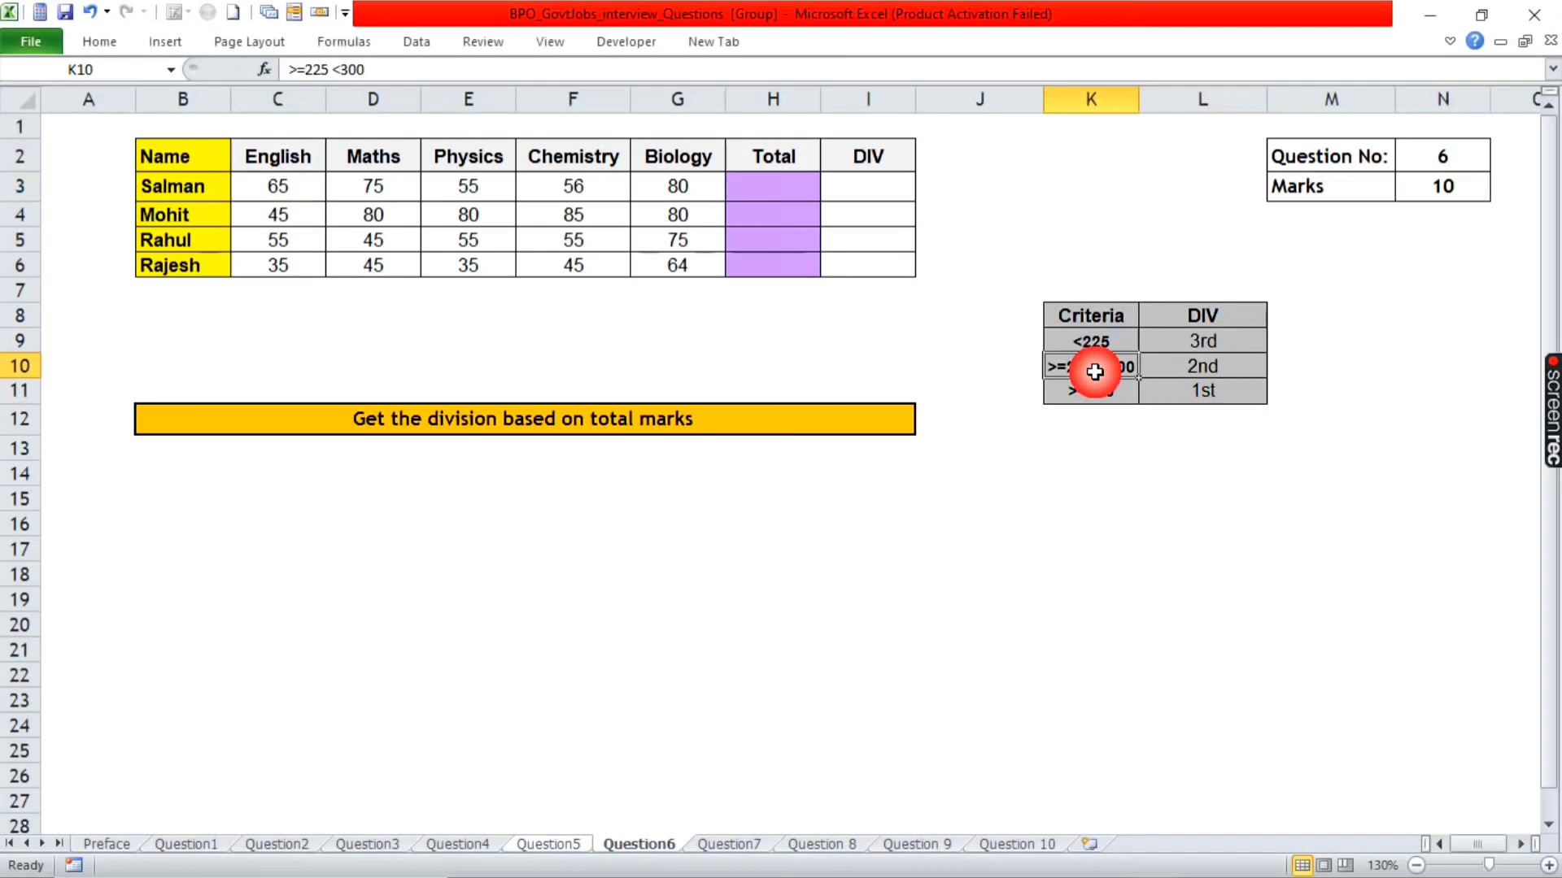
left_click(1202, 368)
left_click(1091, 392)
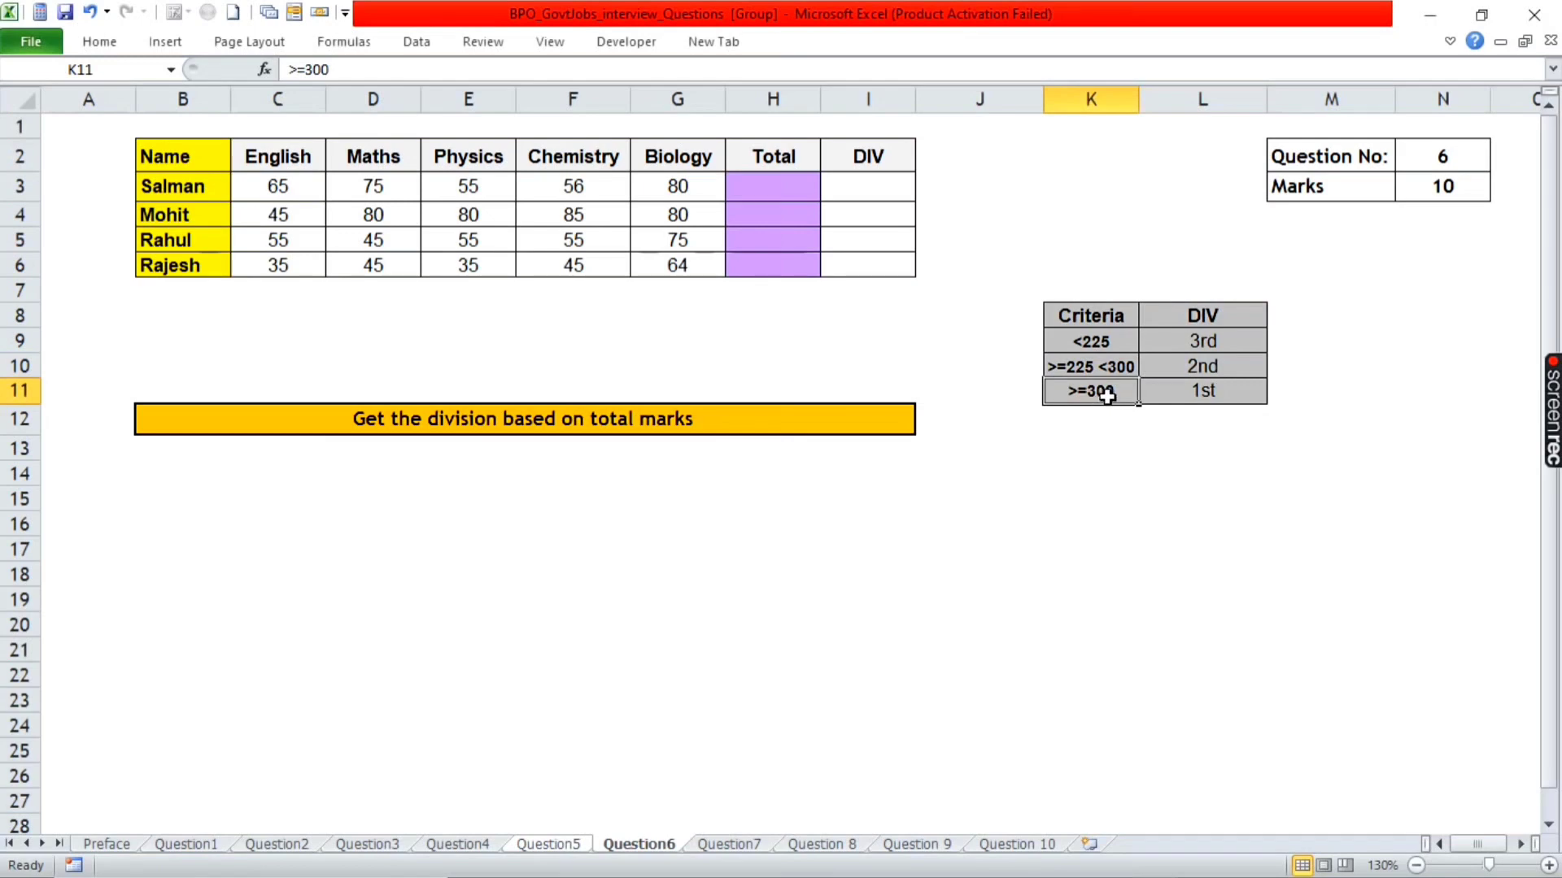
left_click(1227, 400)
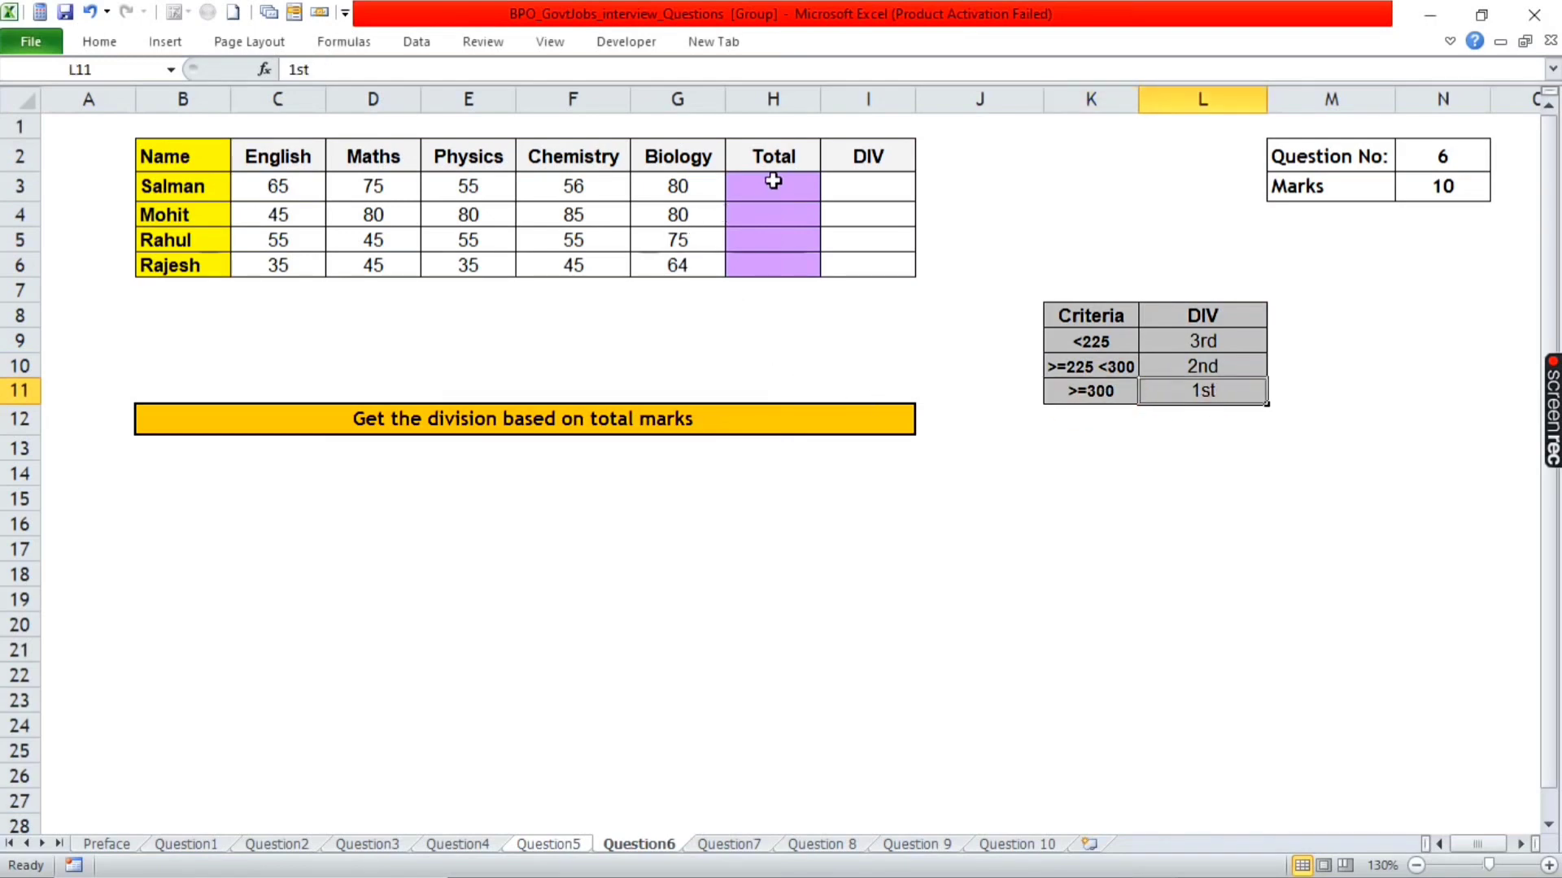
left_click_drag(158, 157, 672, 265)
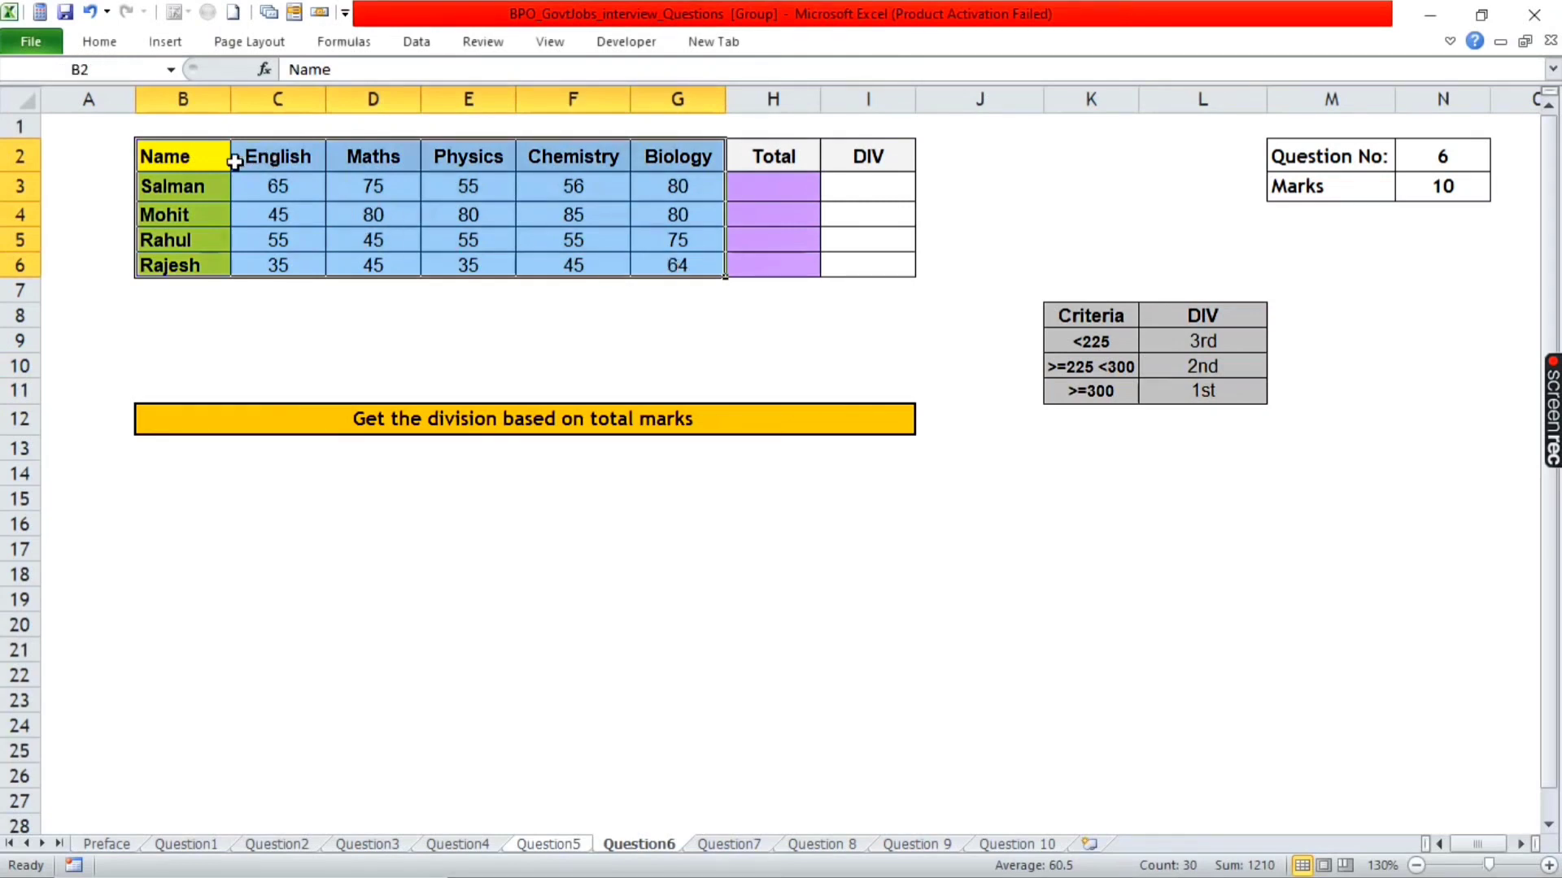
left_click_drag(203, 159, 199, 262)
left_click_drag(293, 160, 648, 203)
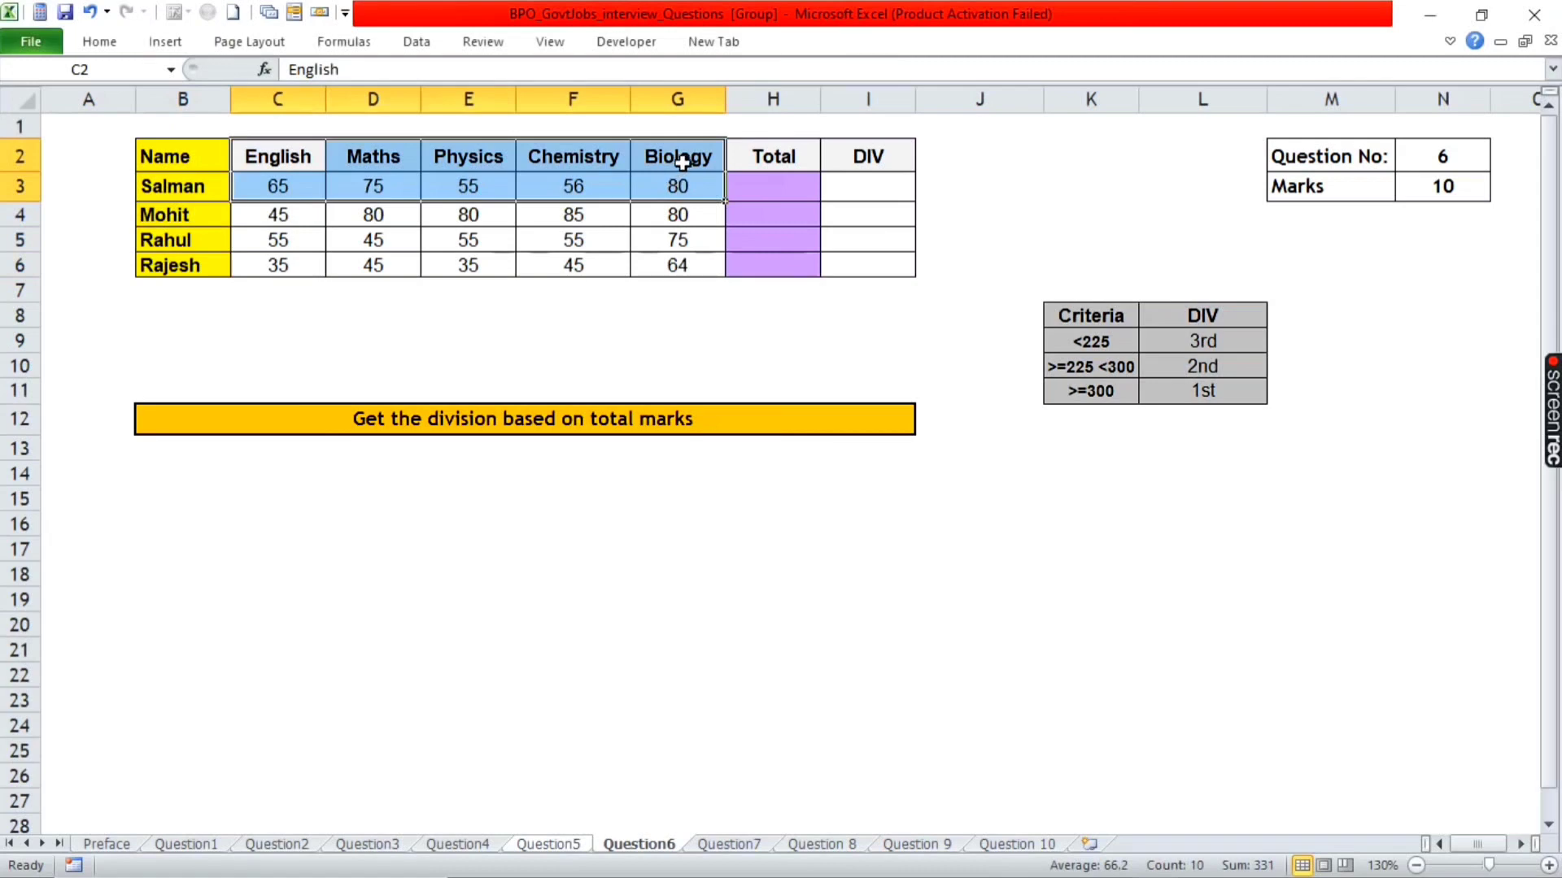
left_click(793, 180)
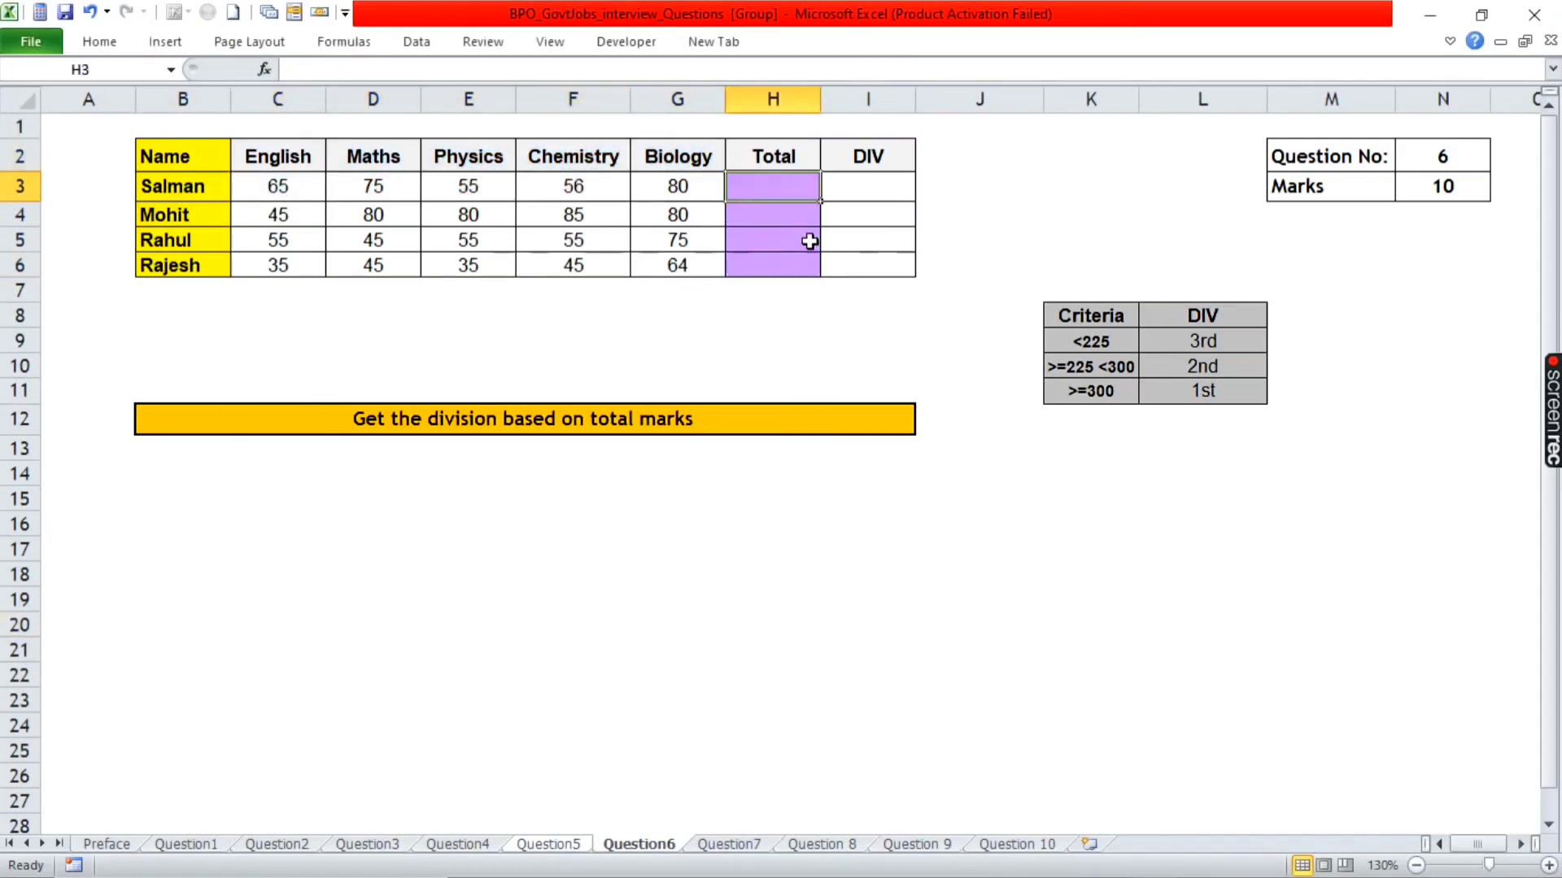
left_click_drag(781, 162, 793, 252)
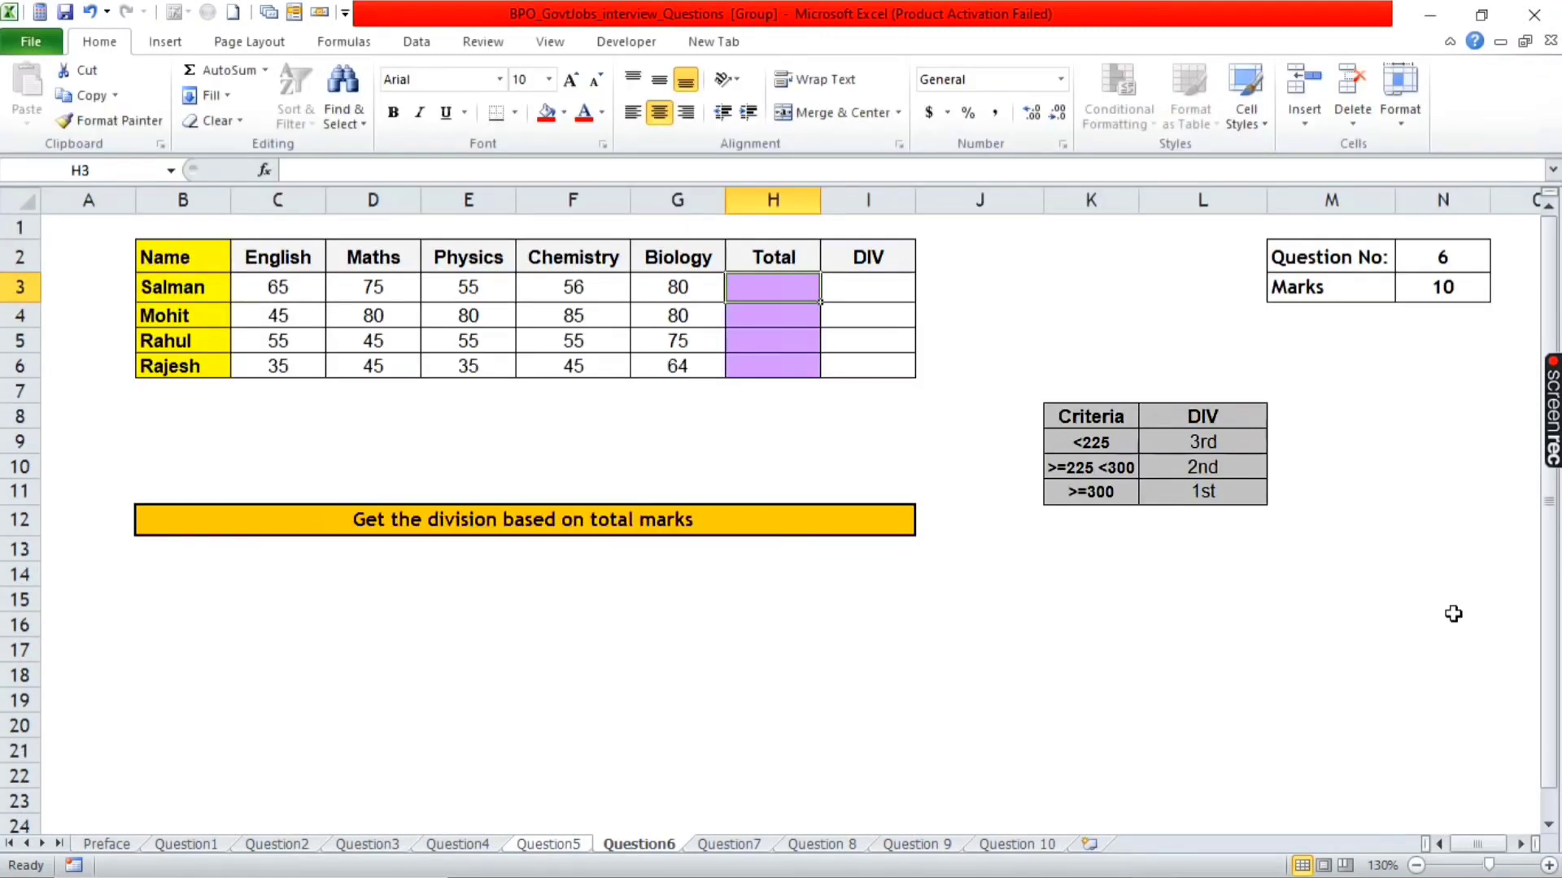
- Enter =SUM(C3:G3) in H3 to total Salman's marks, giving 331
type("=Su")
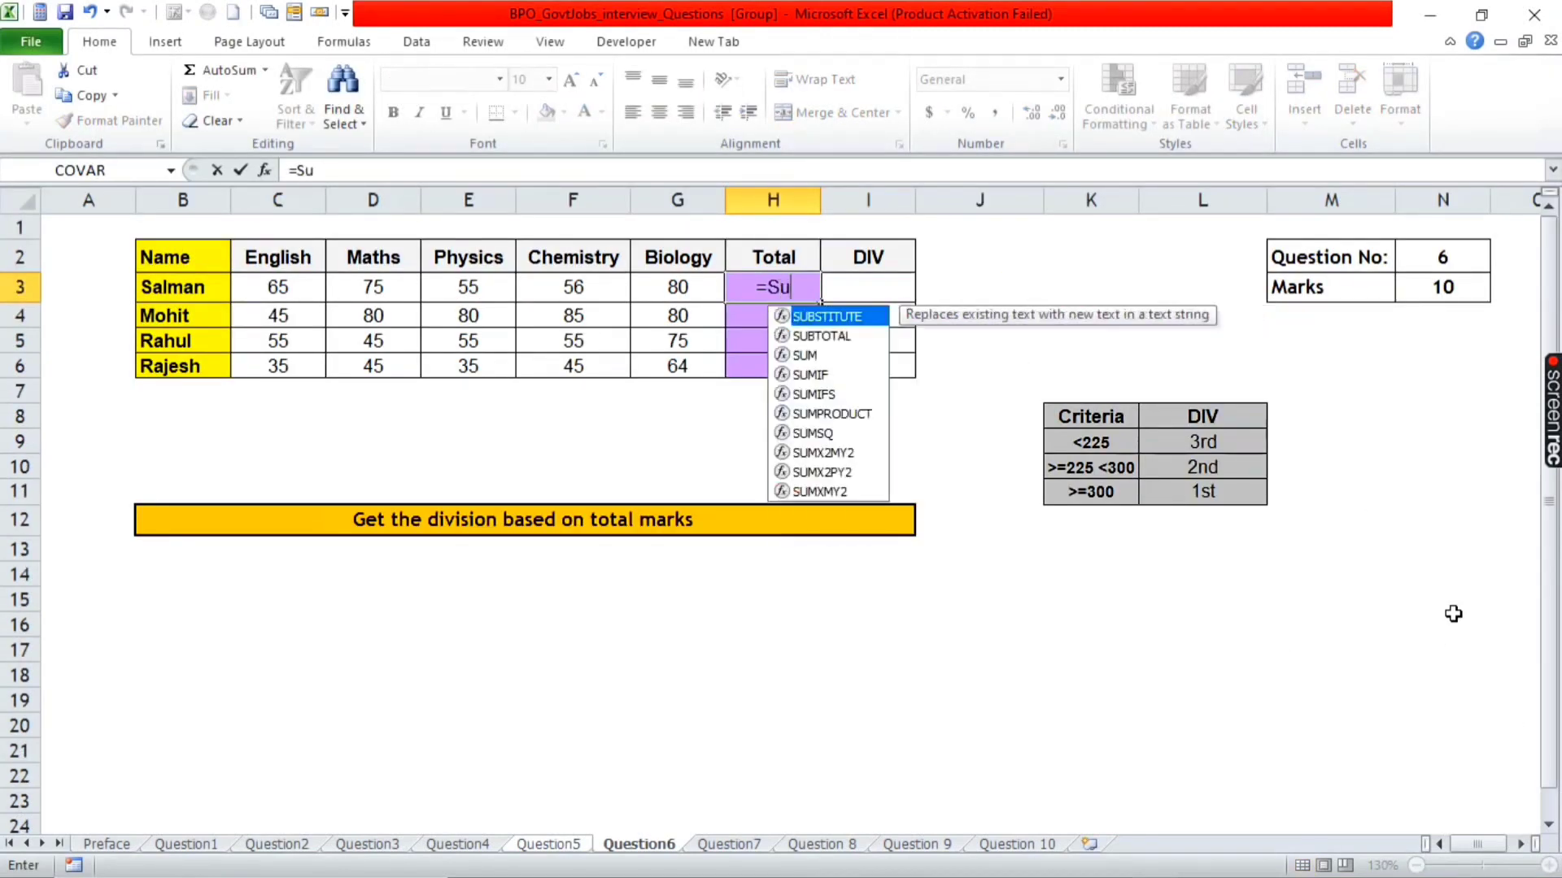
type("m")
key("Tab")
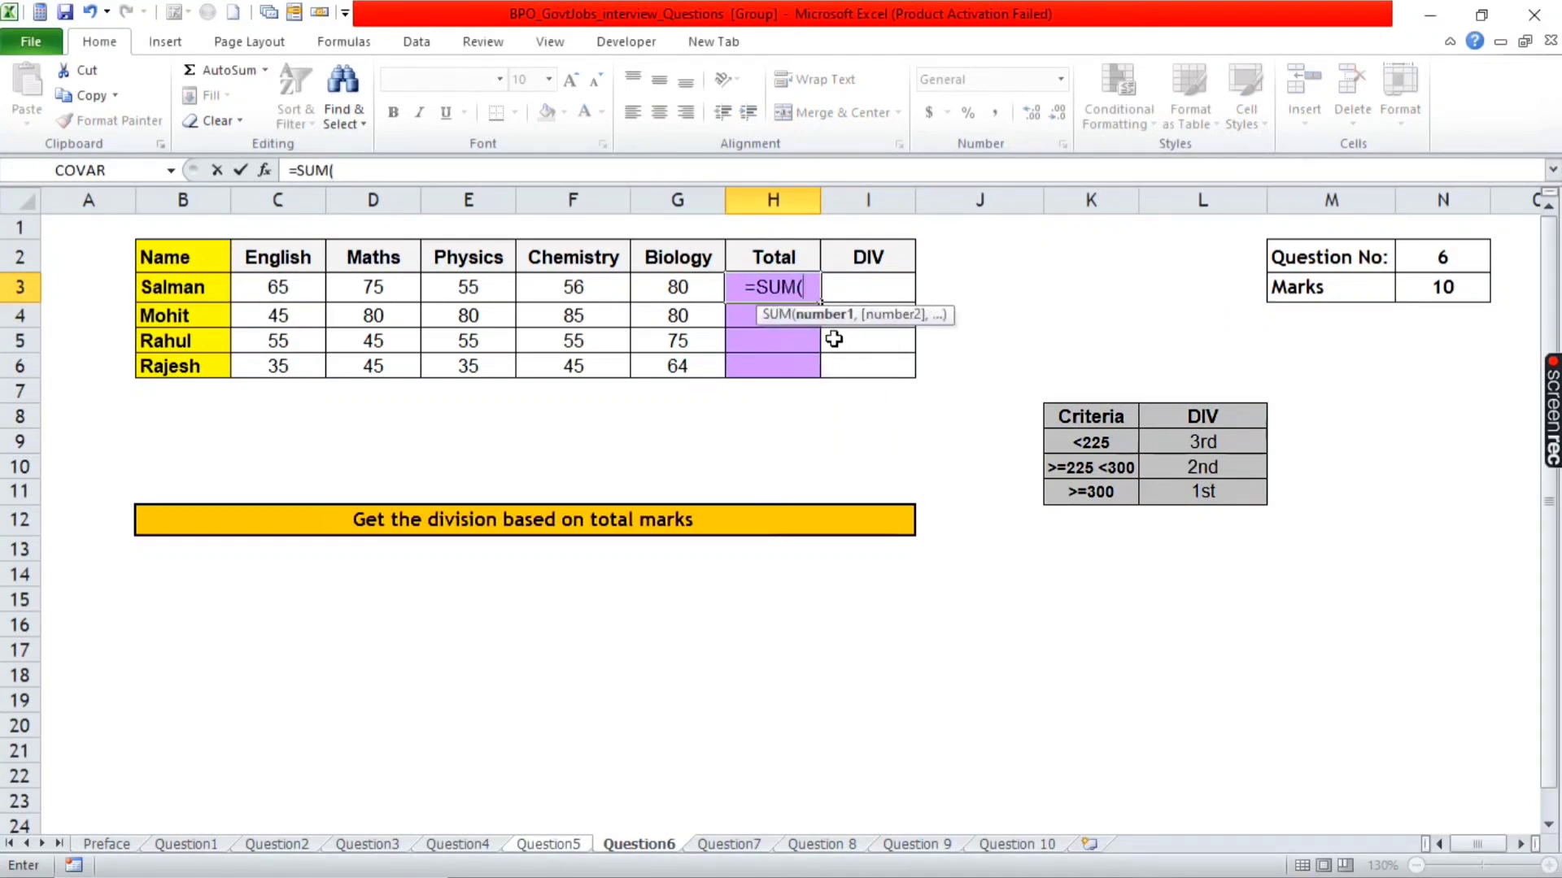
left_click_drag(291, 290, 715, 296)
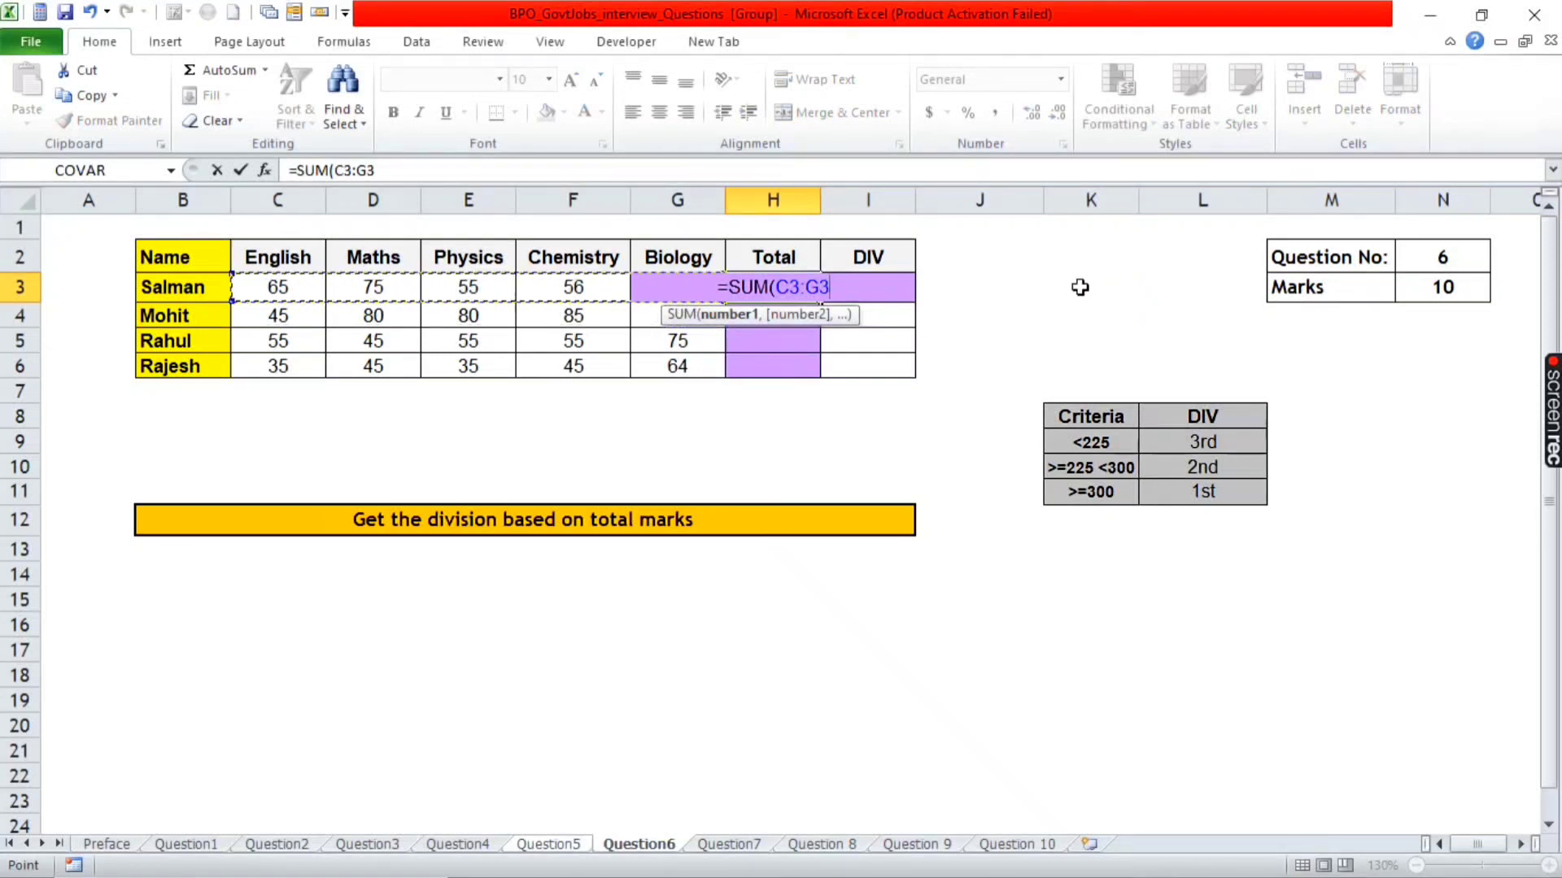
type(")")
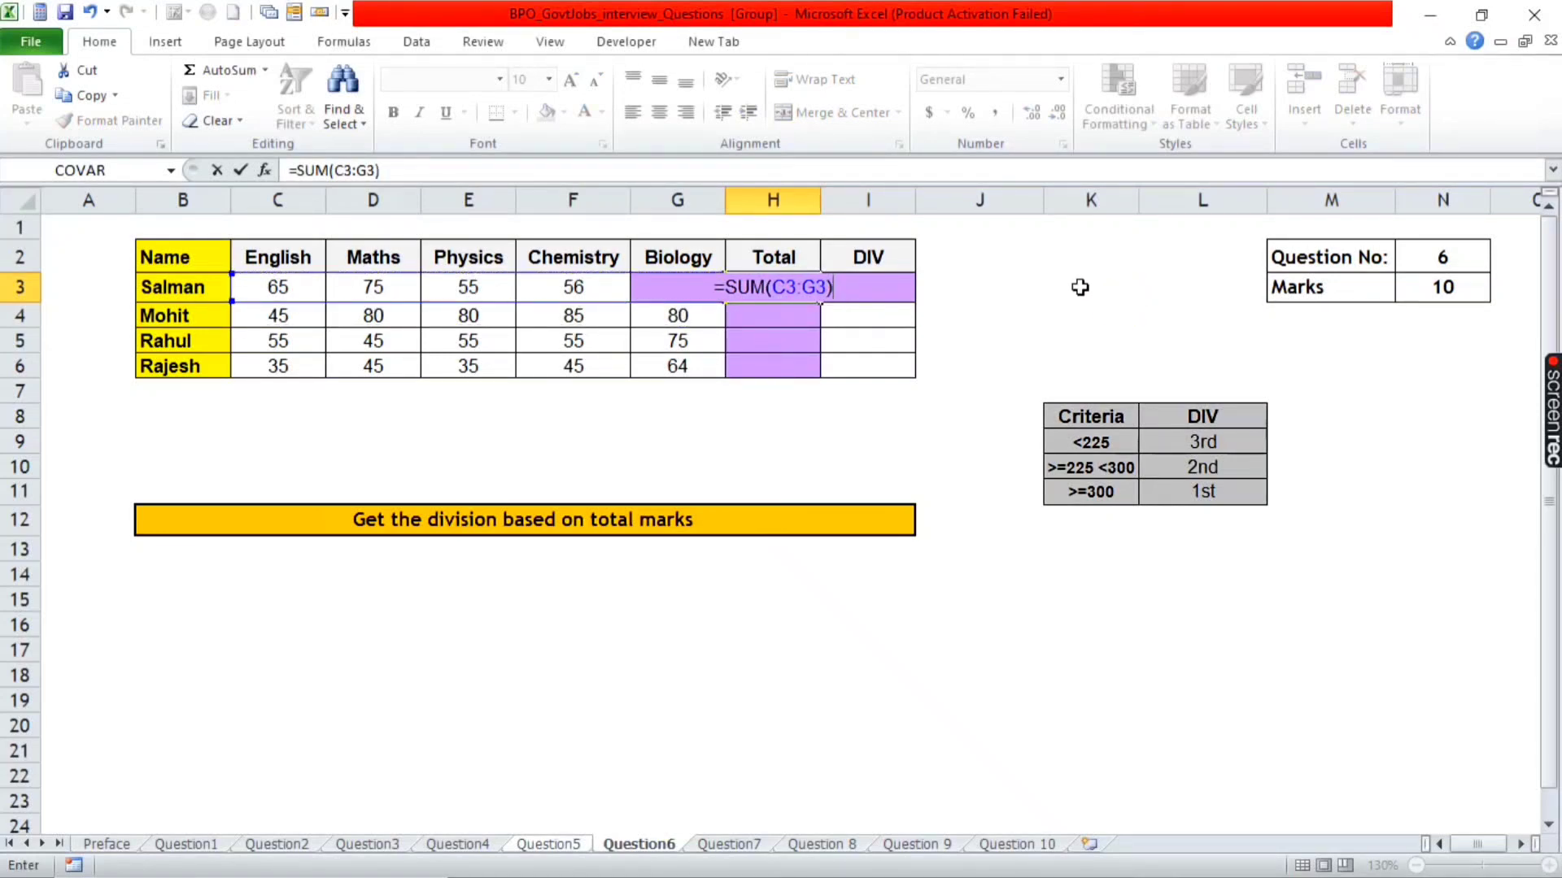
key("Return")
key("Up")
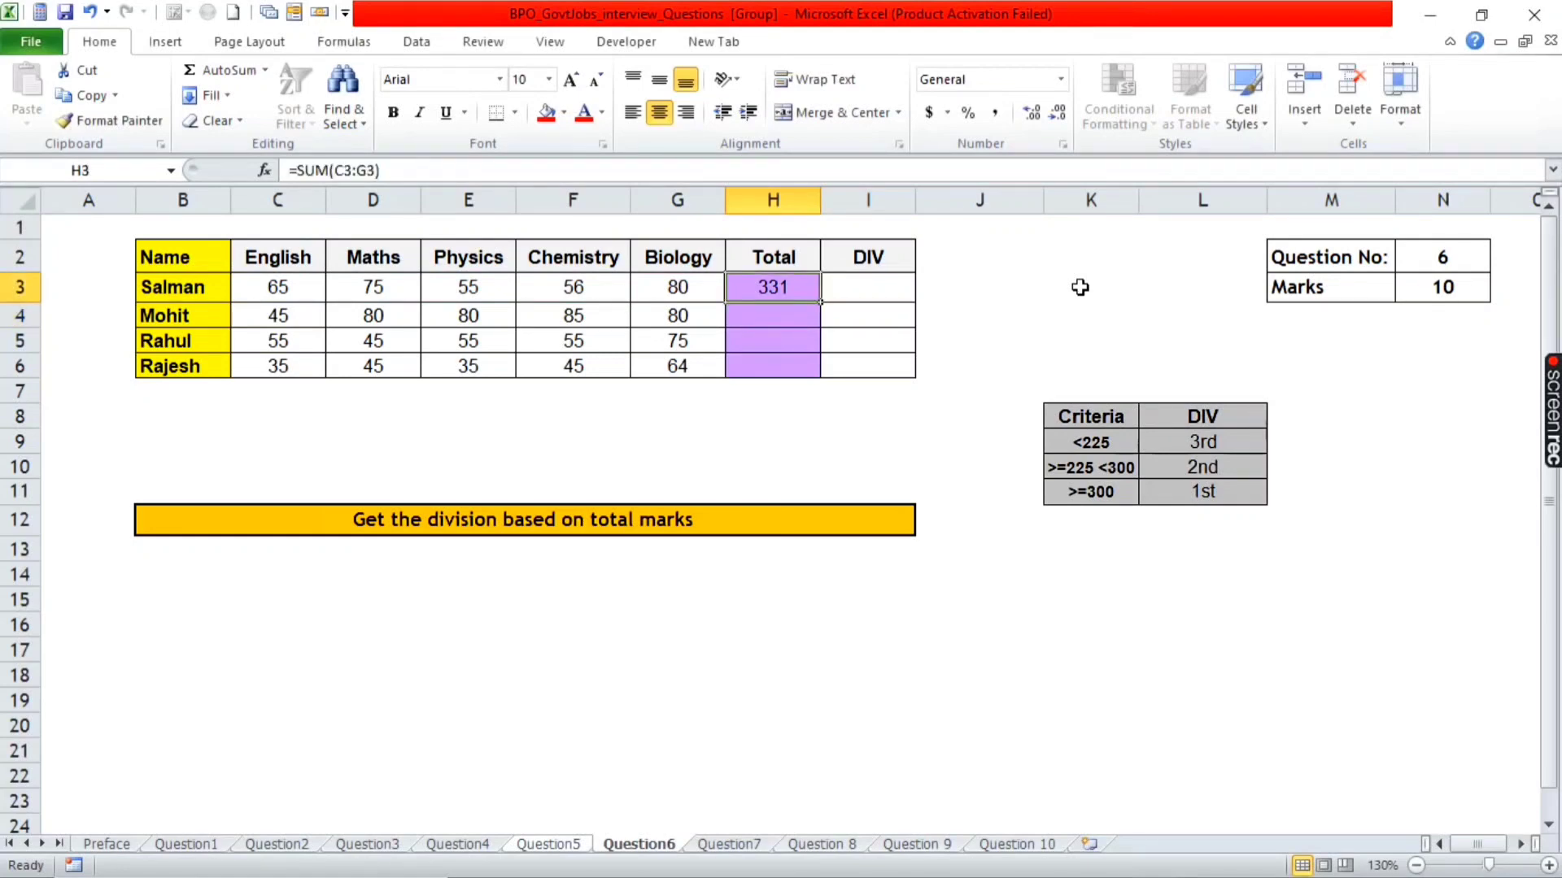
key("Left")
- Fill the SUM down H3:H6 so the other totals read 370, 285 and 224
key("shift+Left")
key("shift+Left")
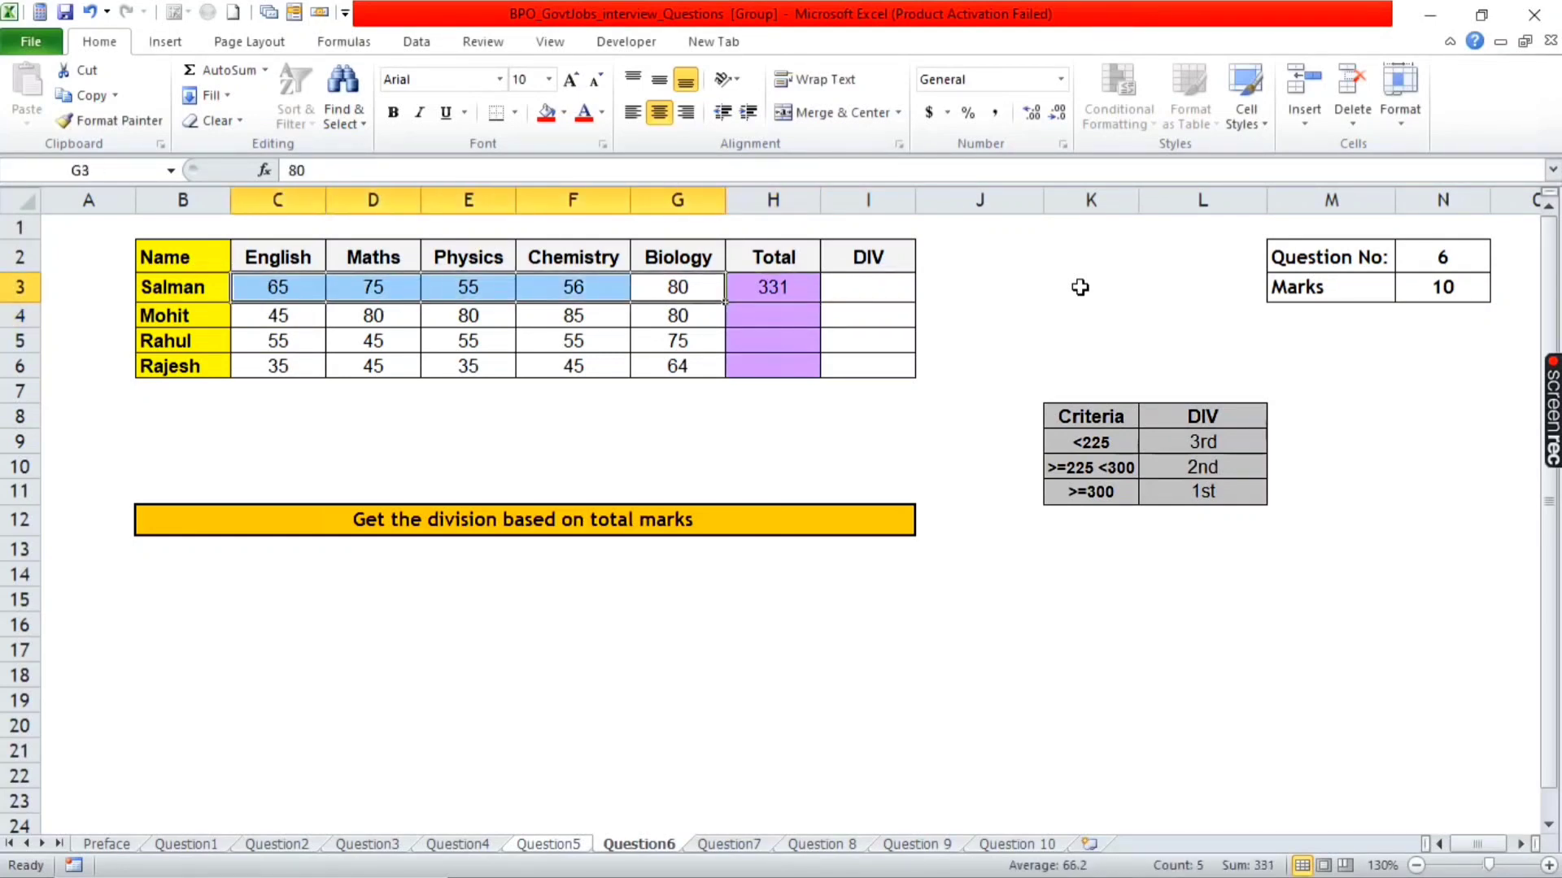
key("Right")
key("Left")
key("Down")
key("Down")
key("Down")
key("Right")
key("shift+Up")
key("shift+Up")
key("shift+Up")
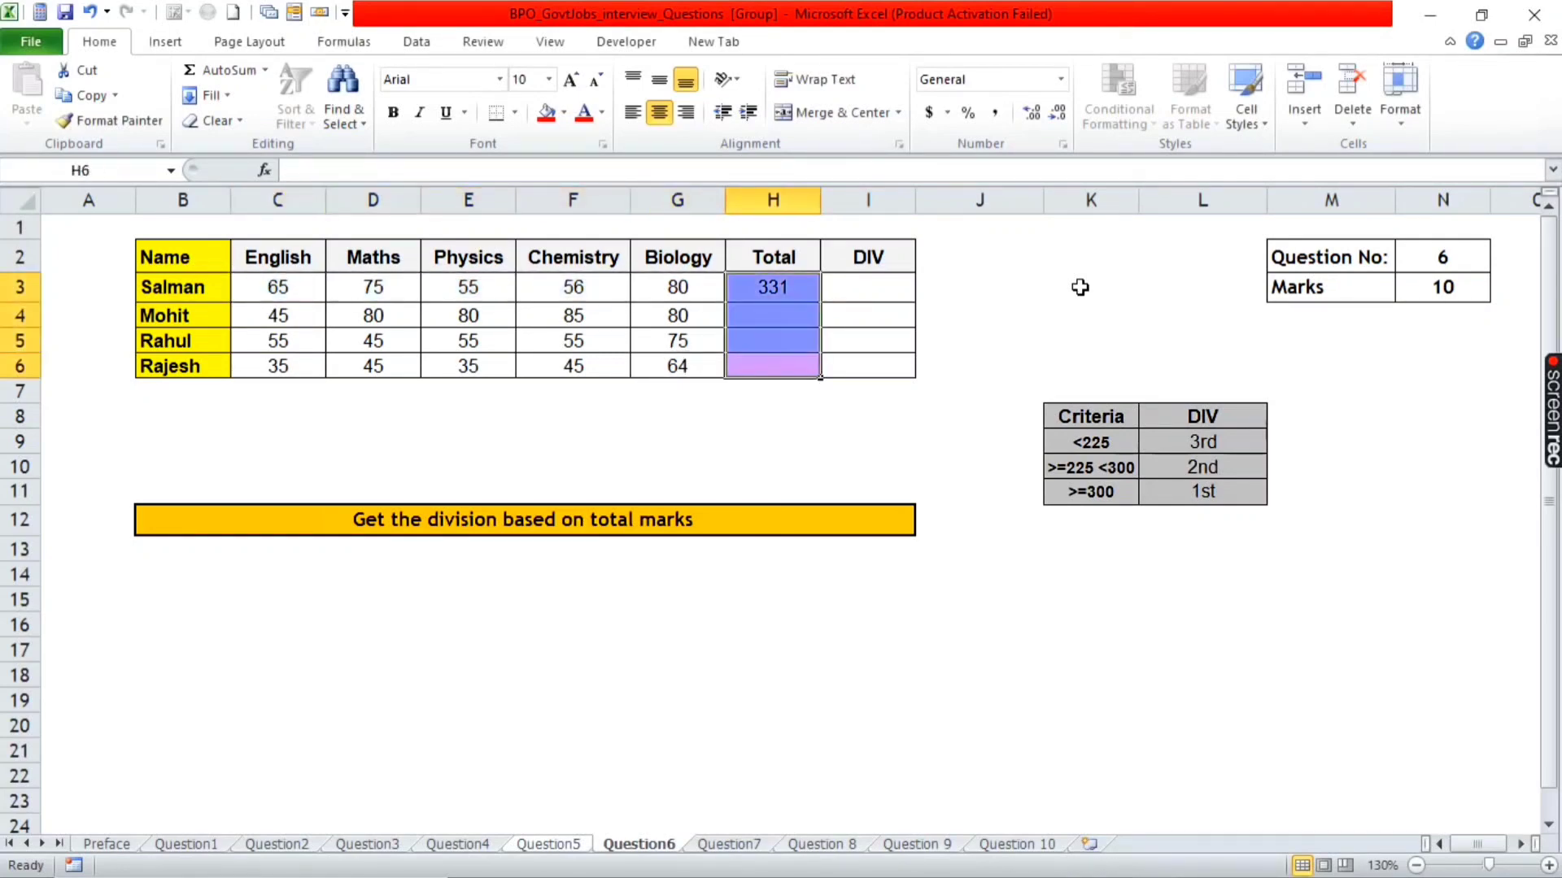
key("ctrl+d")
key("Down")
key("Right")
key("Up")
key("Up")
key("Up")
key("Left")
key("Up")
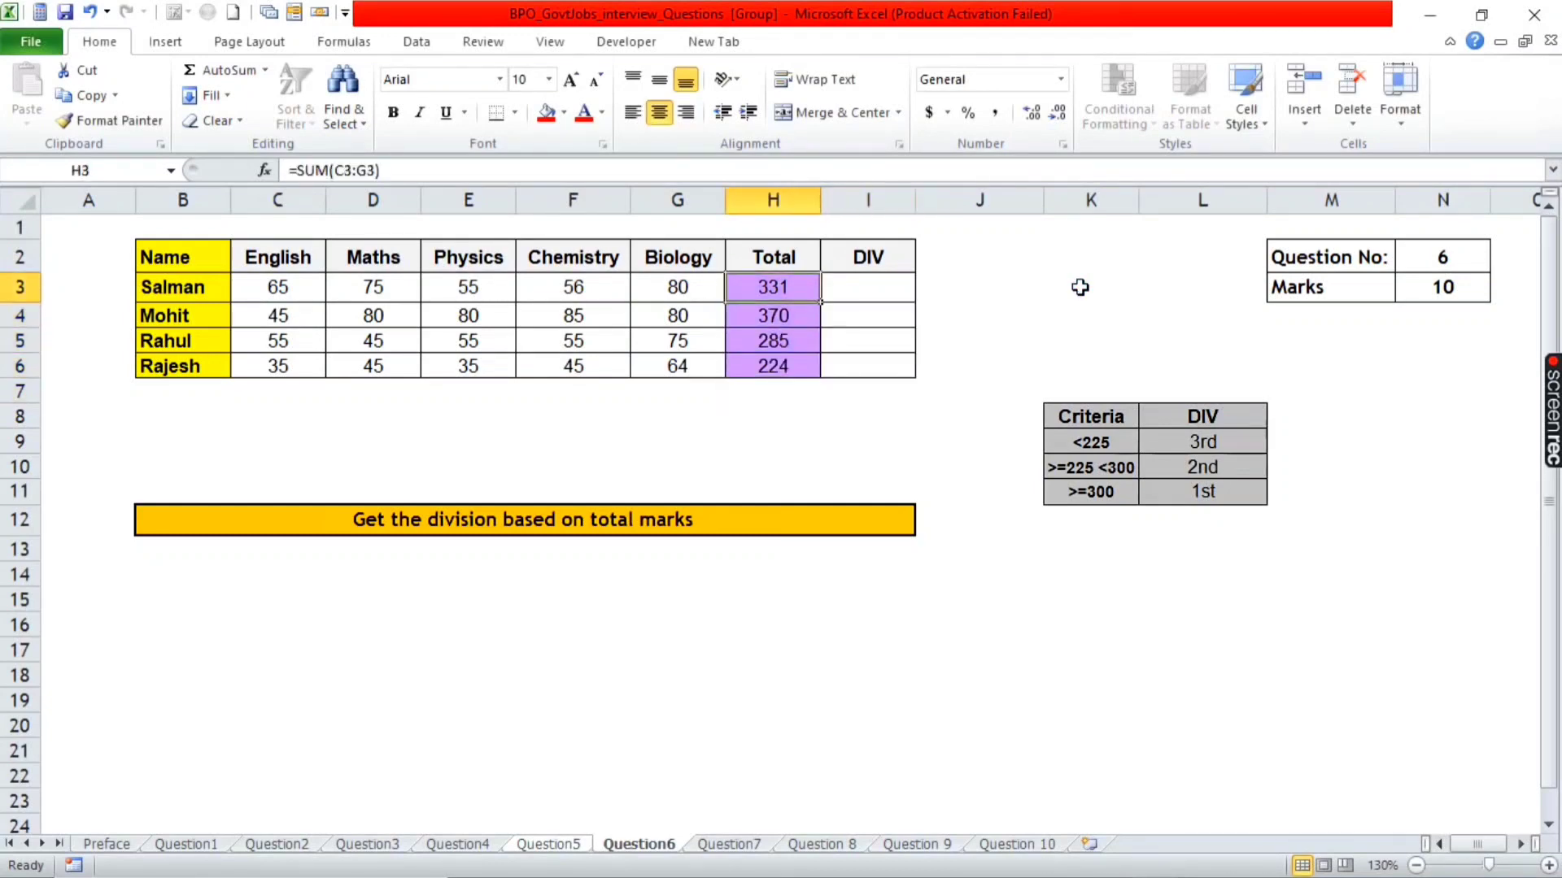
key("Right")
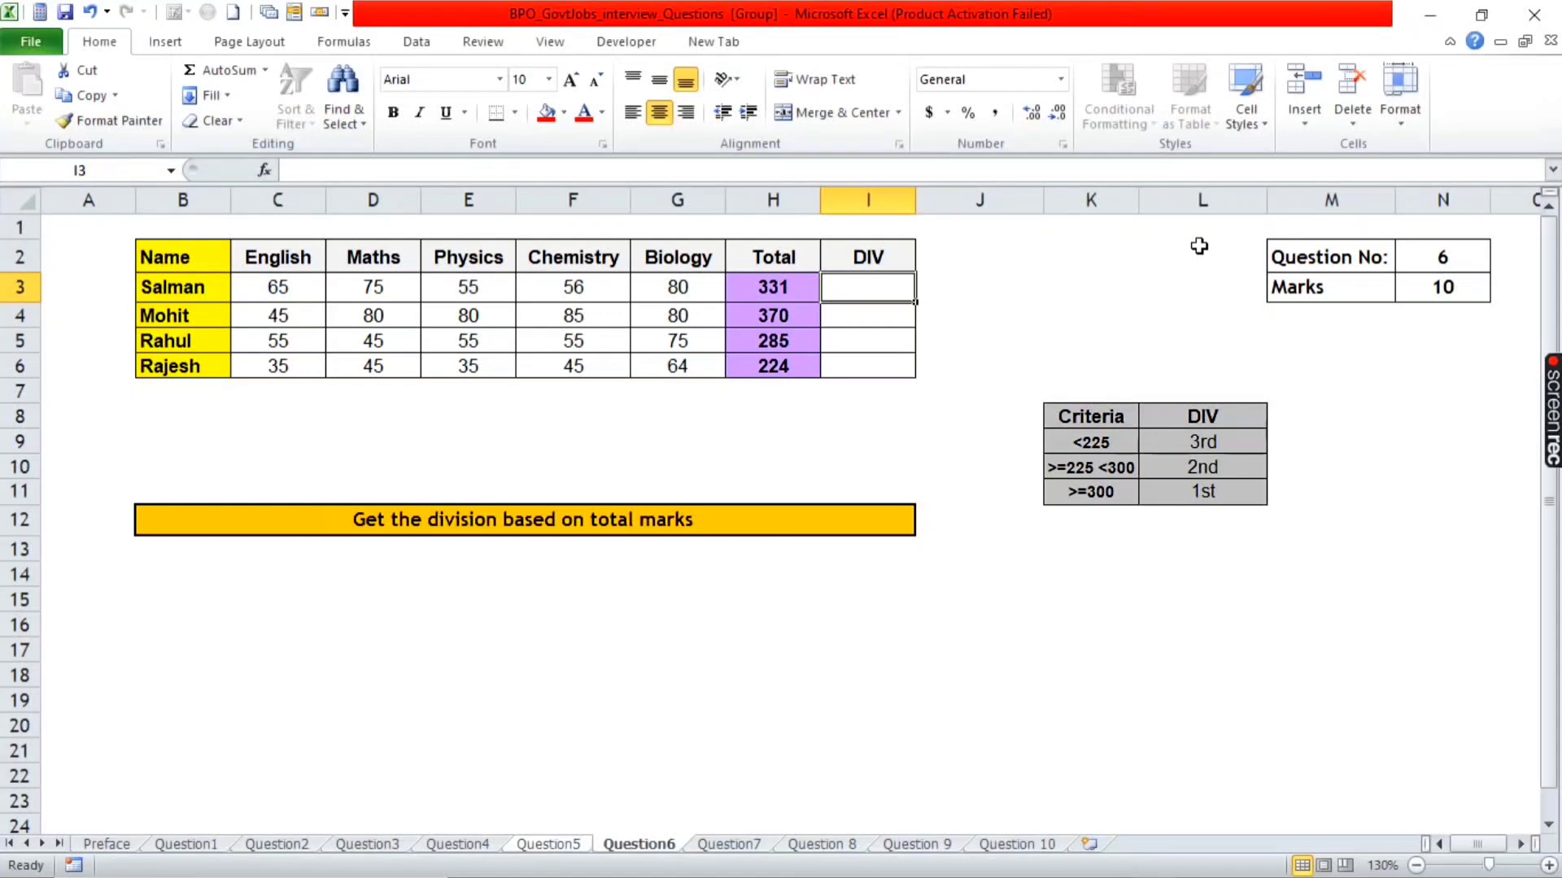
- Enter =IF(H3>=300,"1st",IF(H3>=225,"2nd","3rd")) in I3, returning 1st for Salman
type("=")
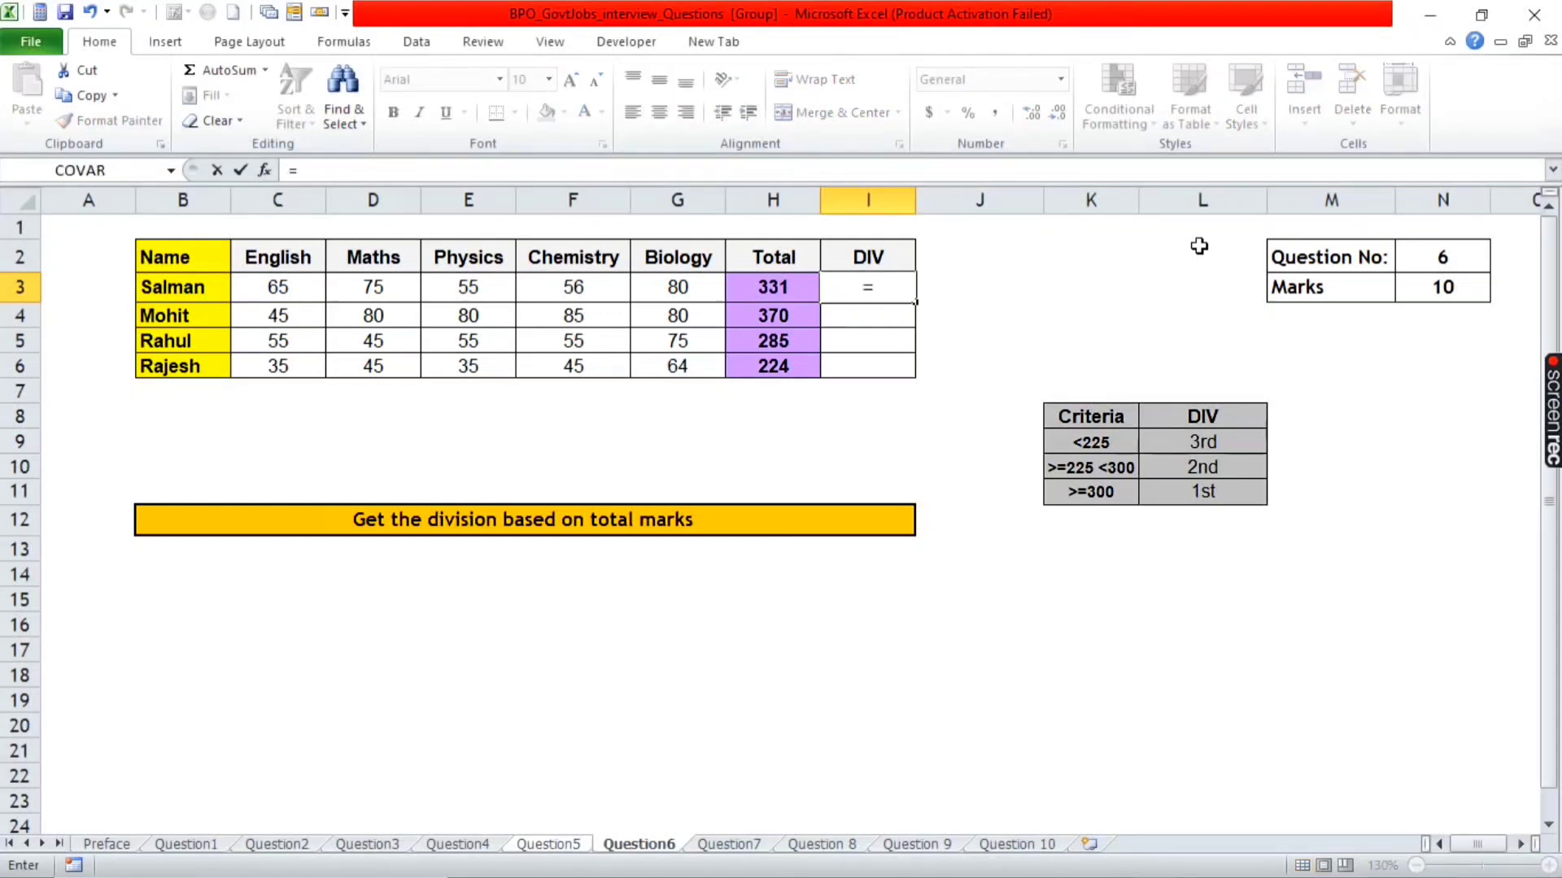
type("IF(")
key("Left")
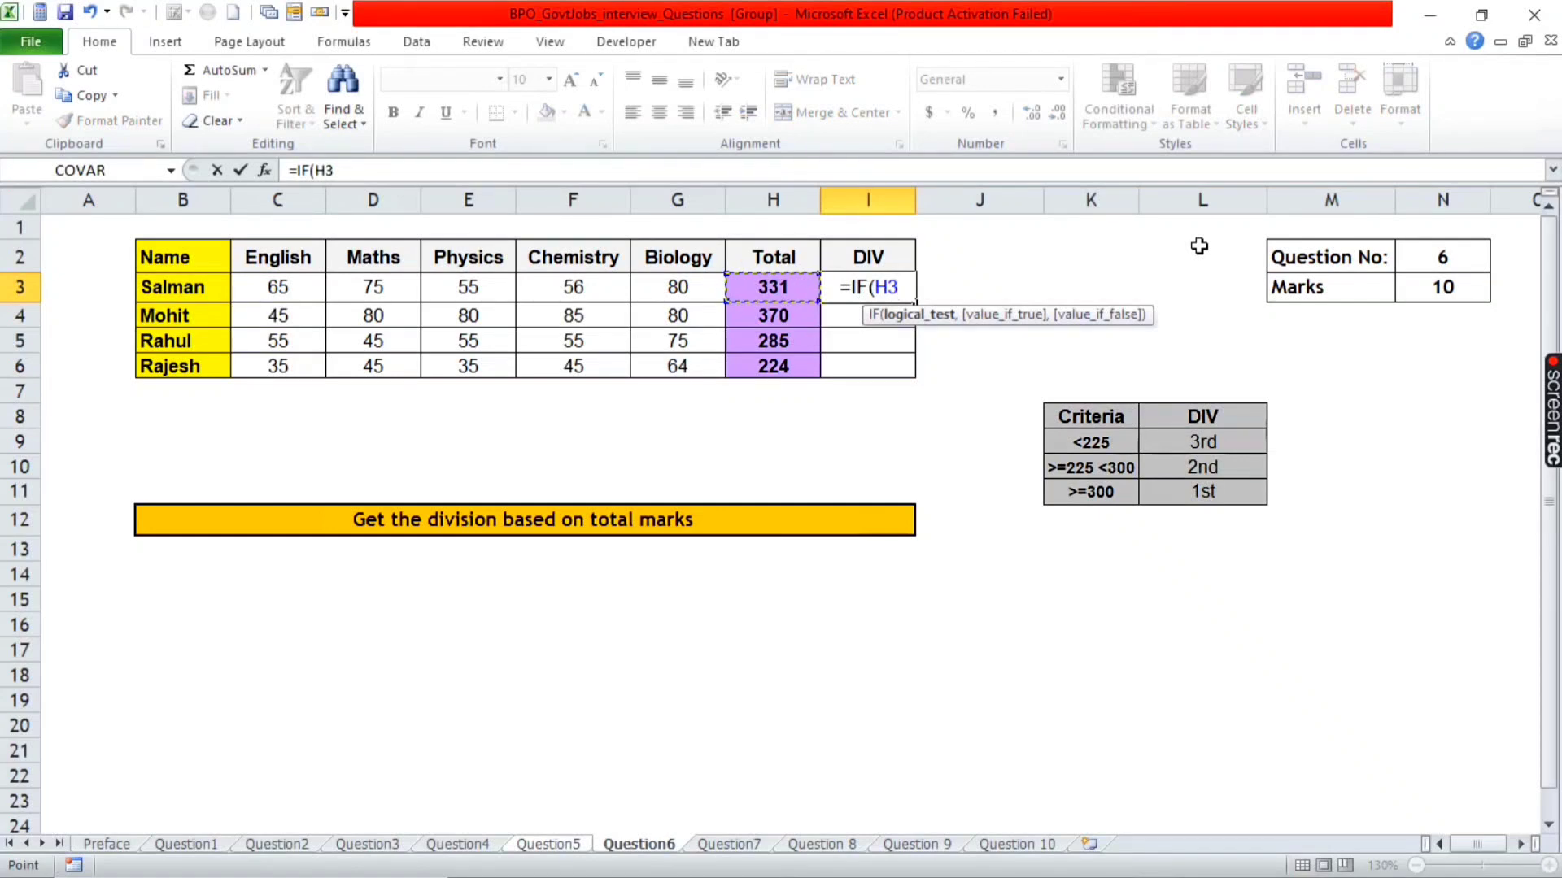
type(">=30")
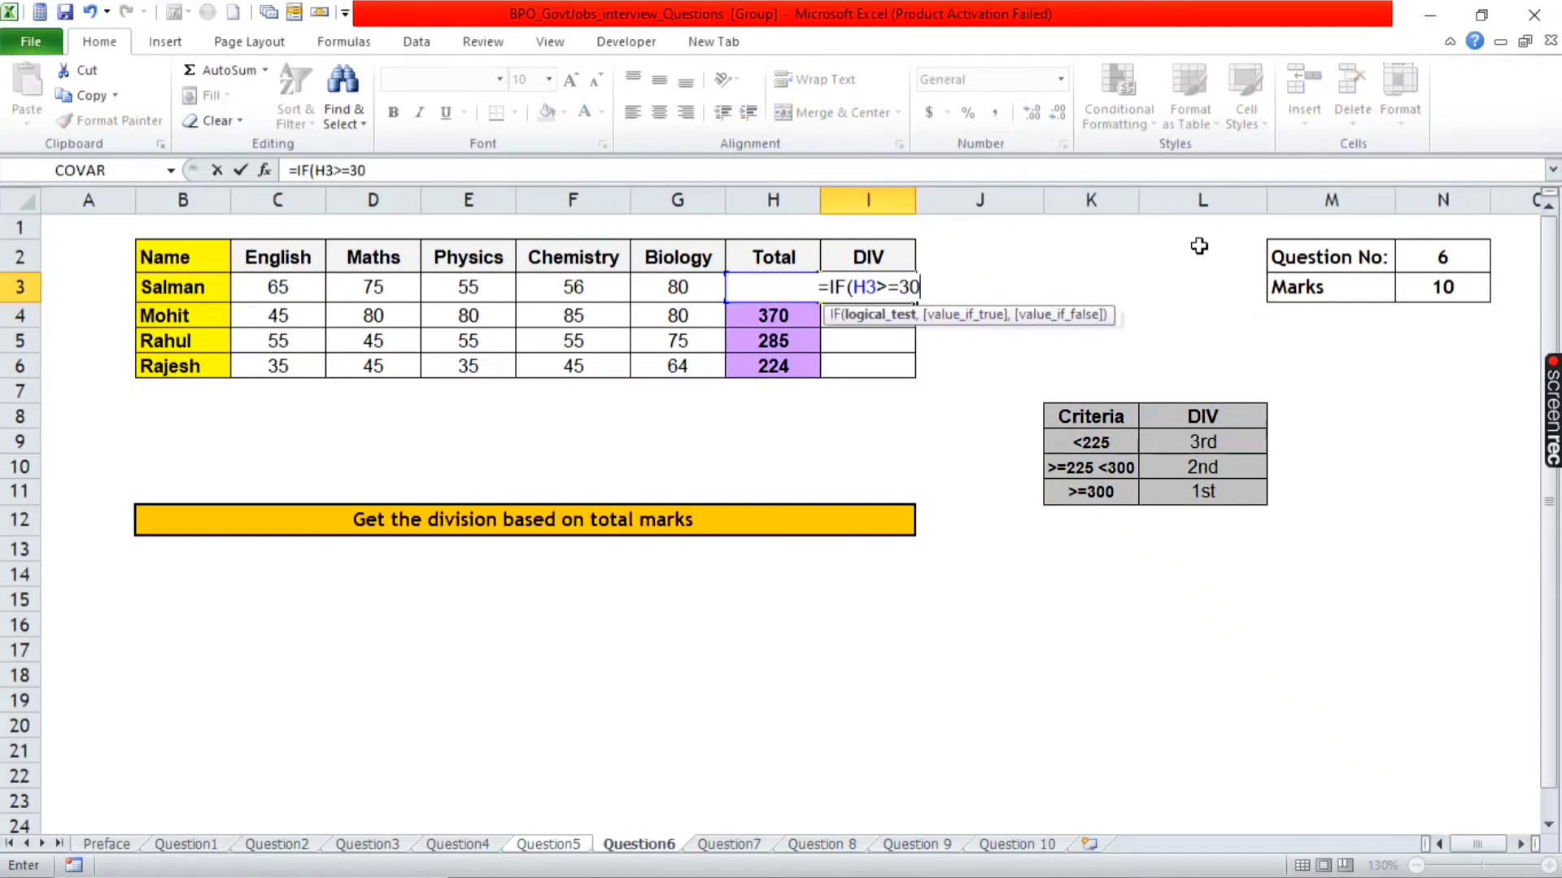
type("0")
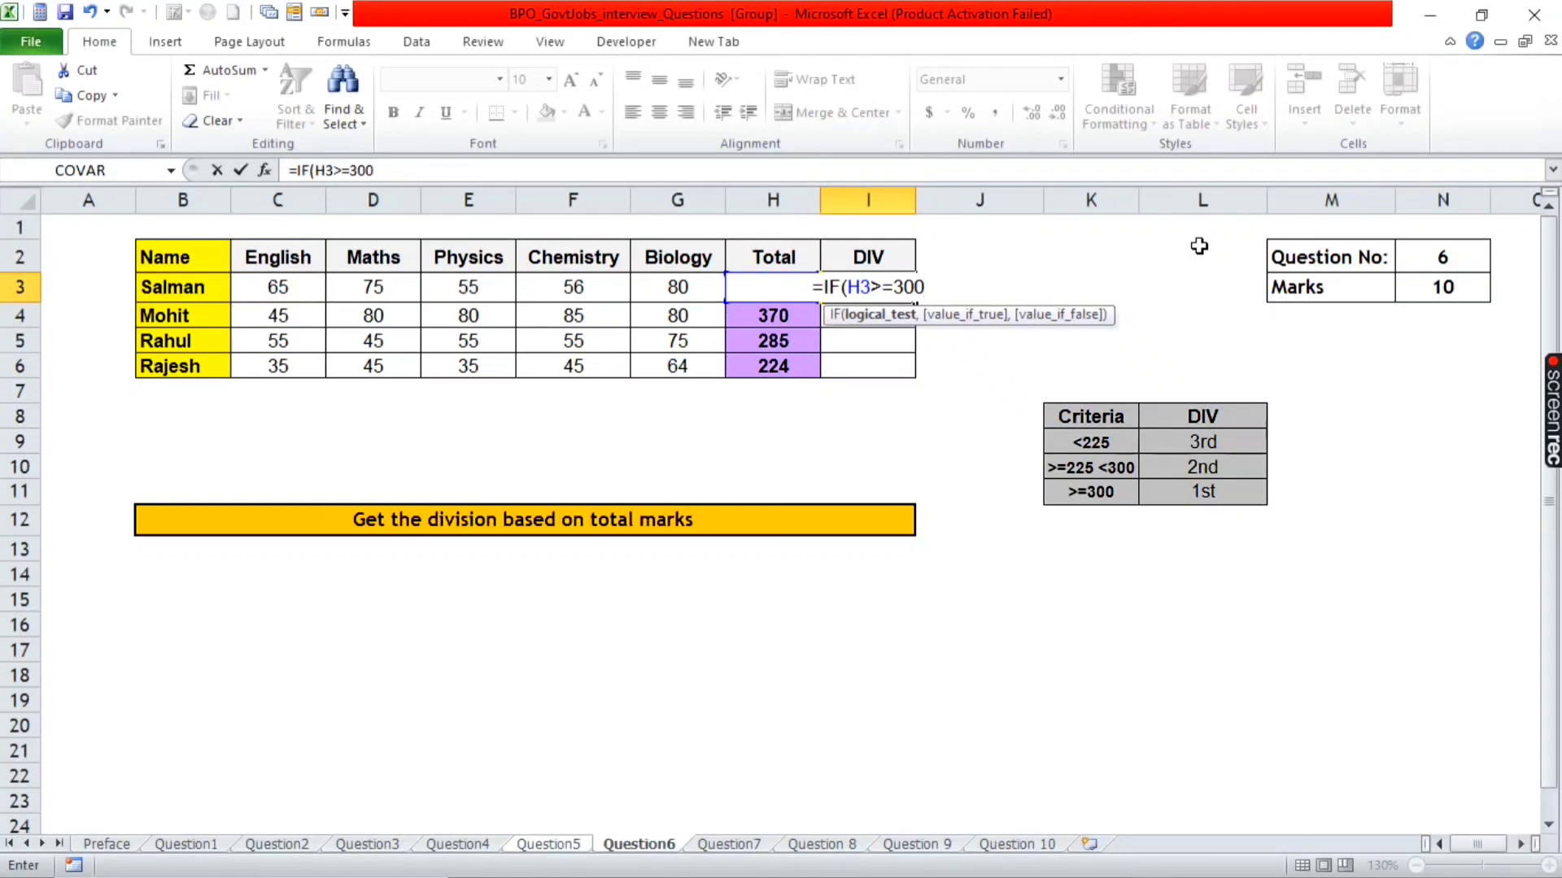
type(",")
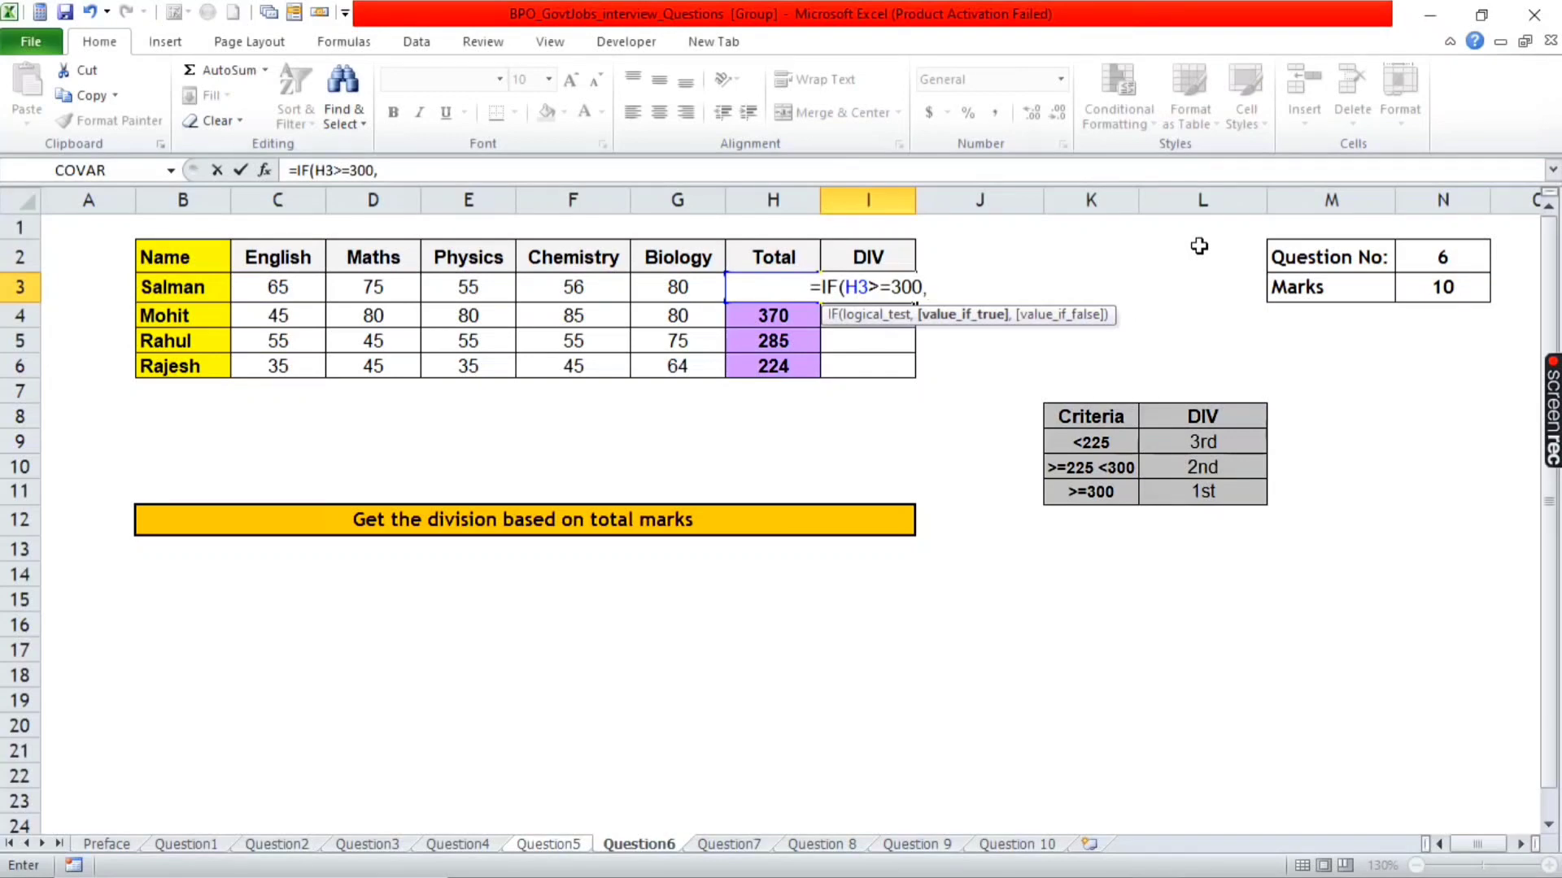
type("\"1")
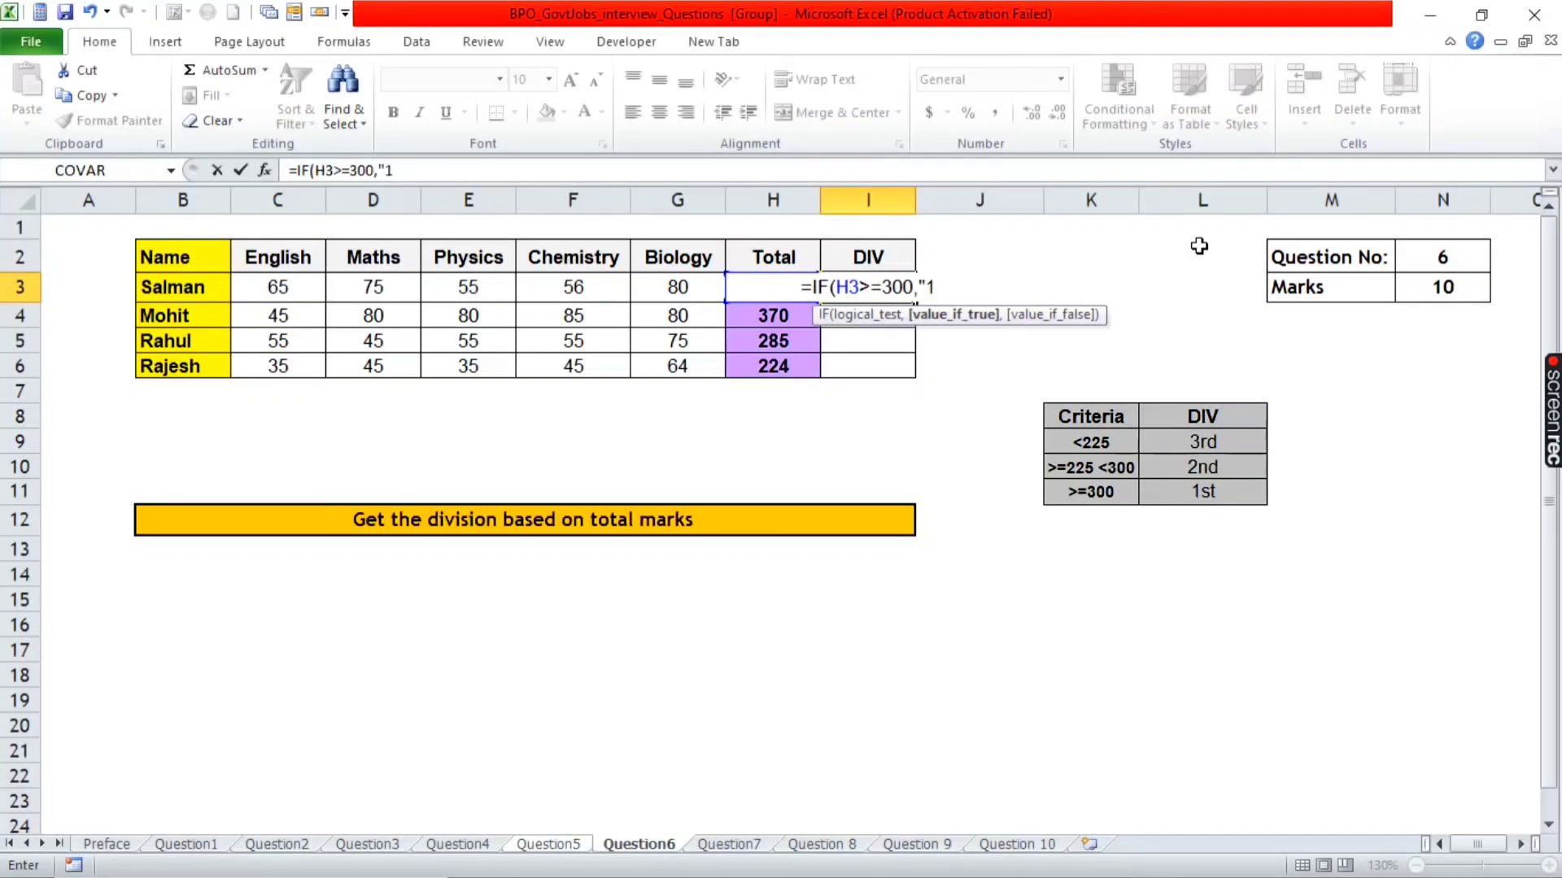
type("st\"")
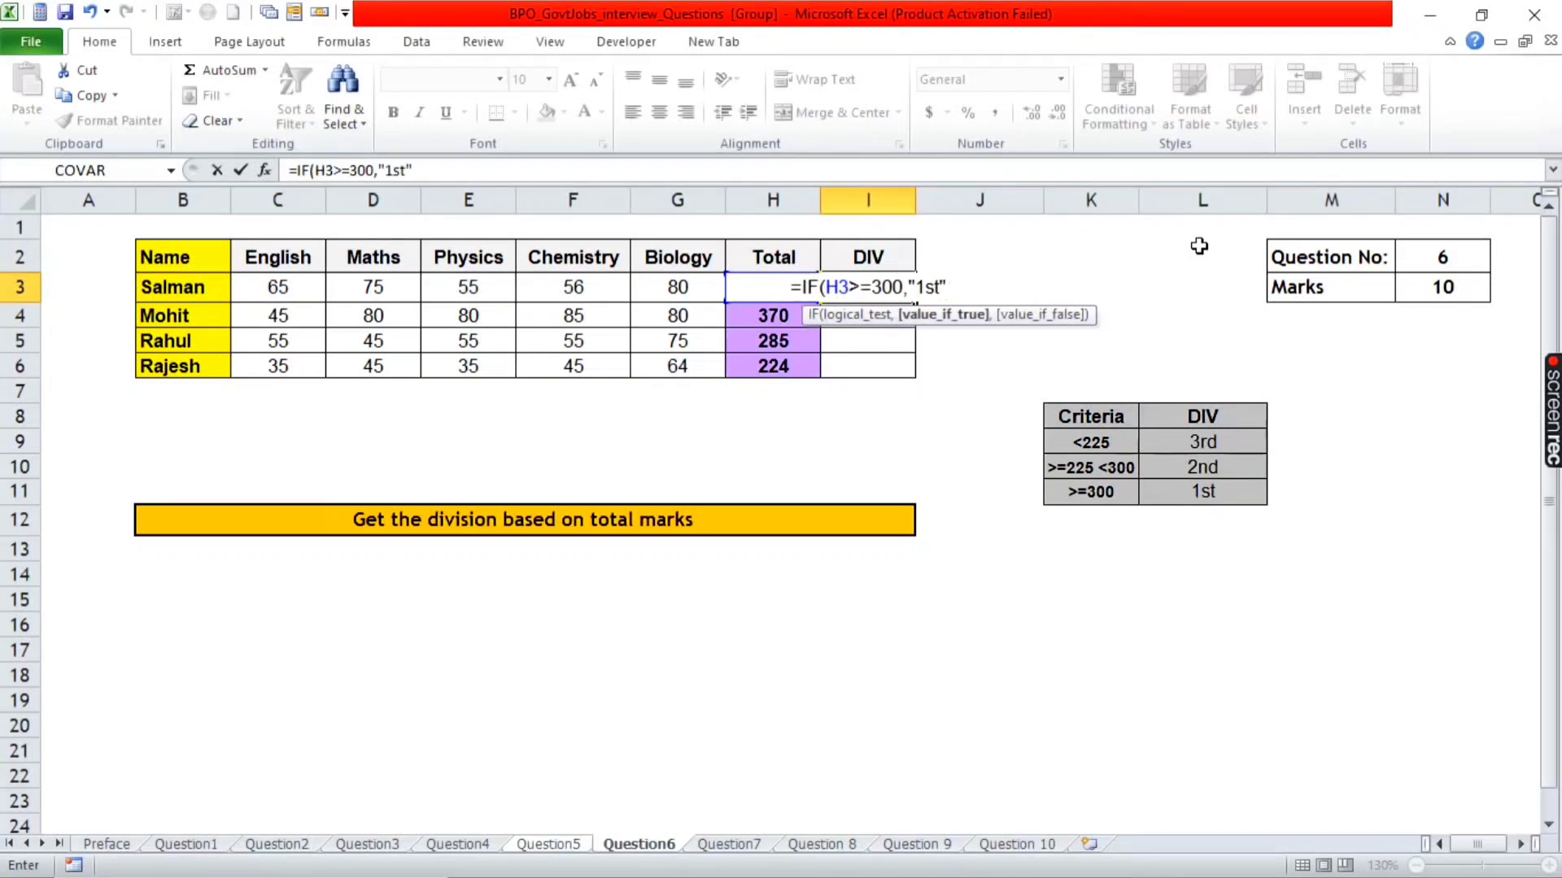
type(",I")
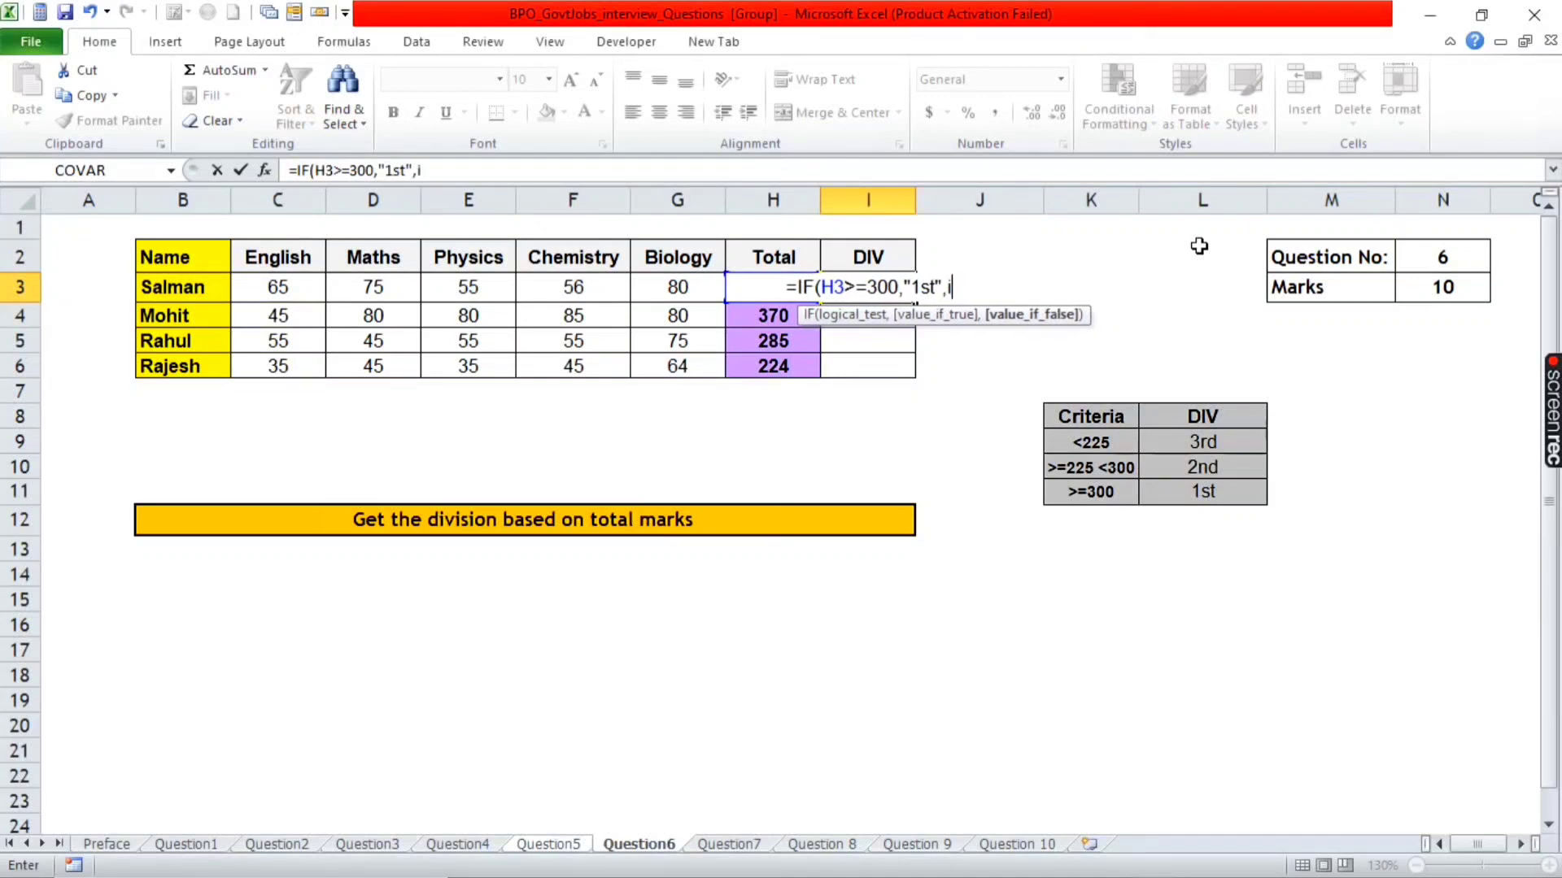
type("F(")
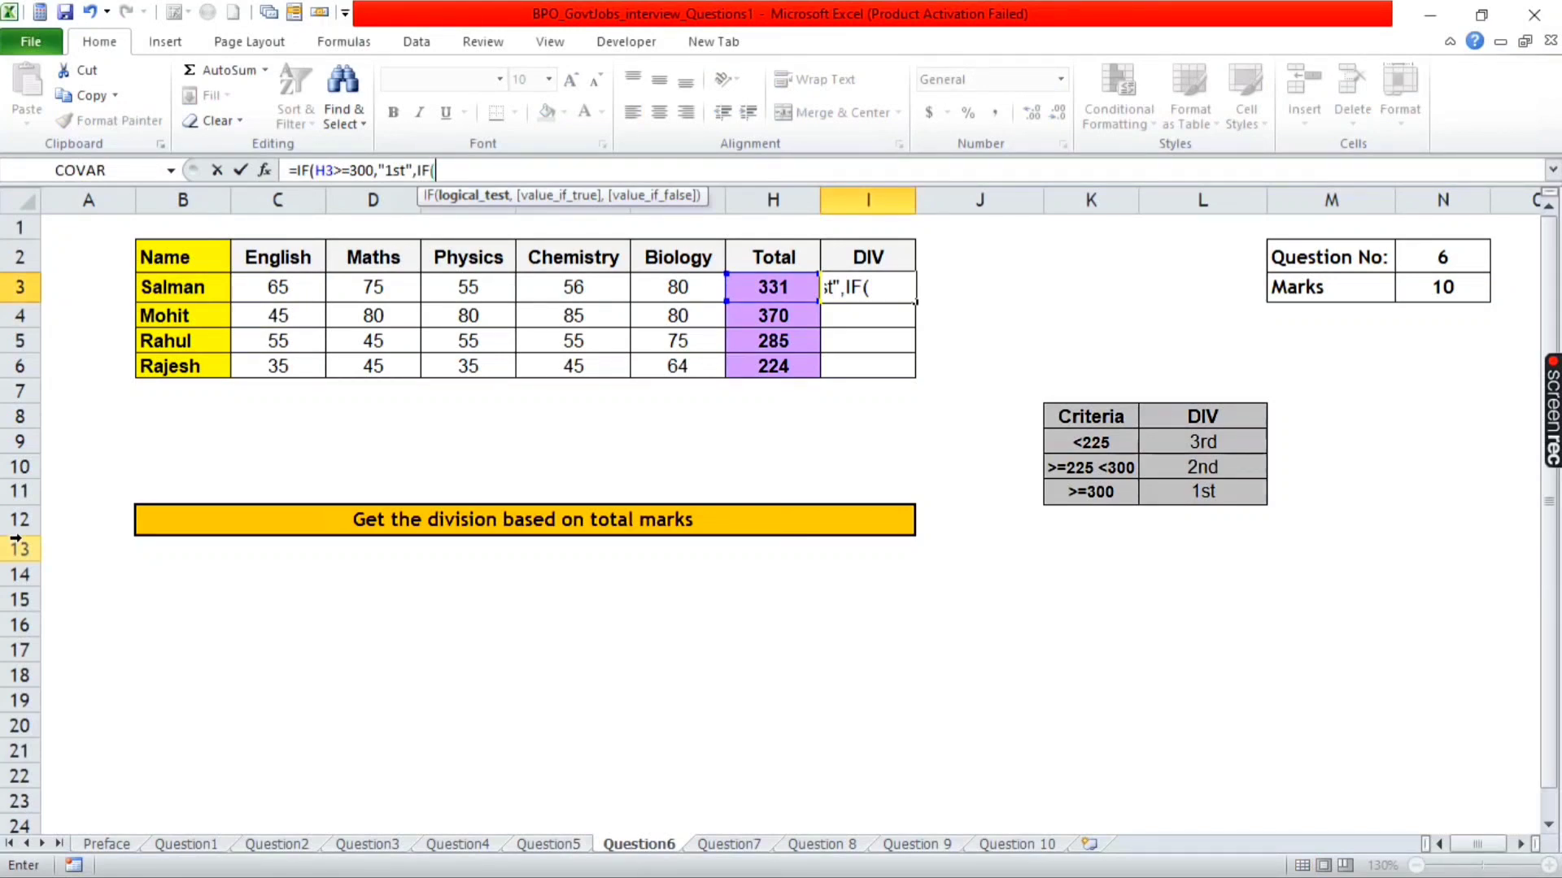
key("Left")
type(">=")
type("2")
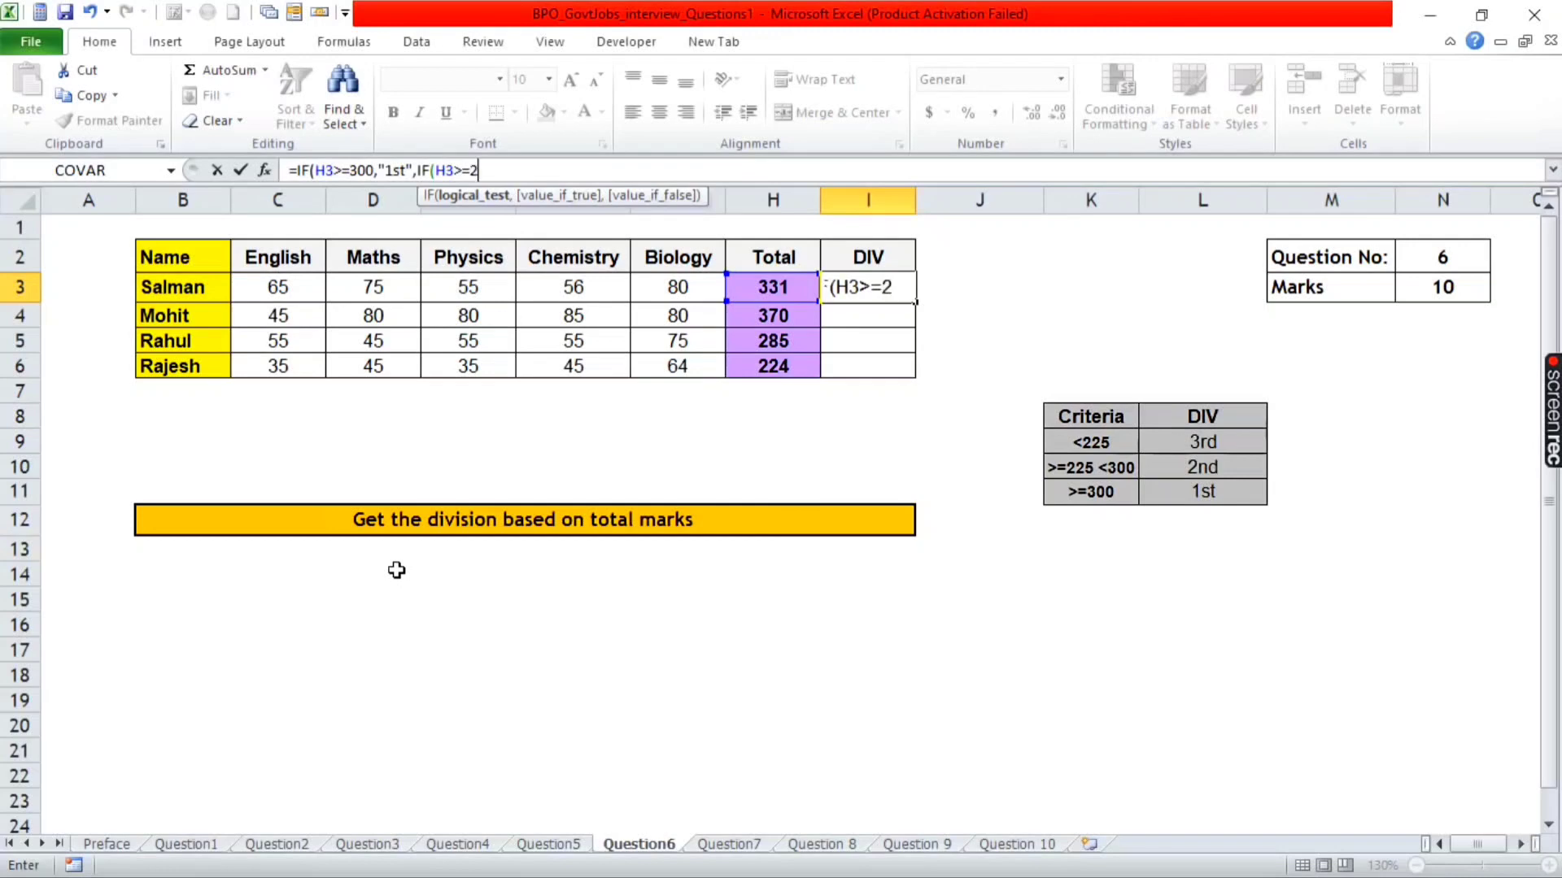
type("25")
type(",\"")
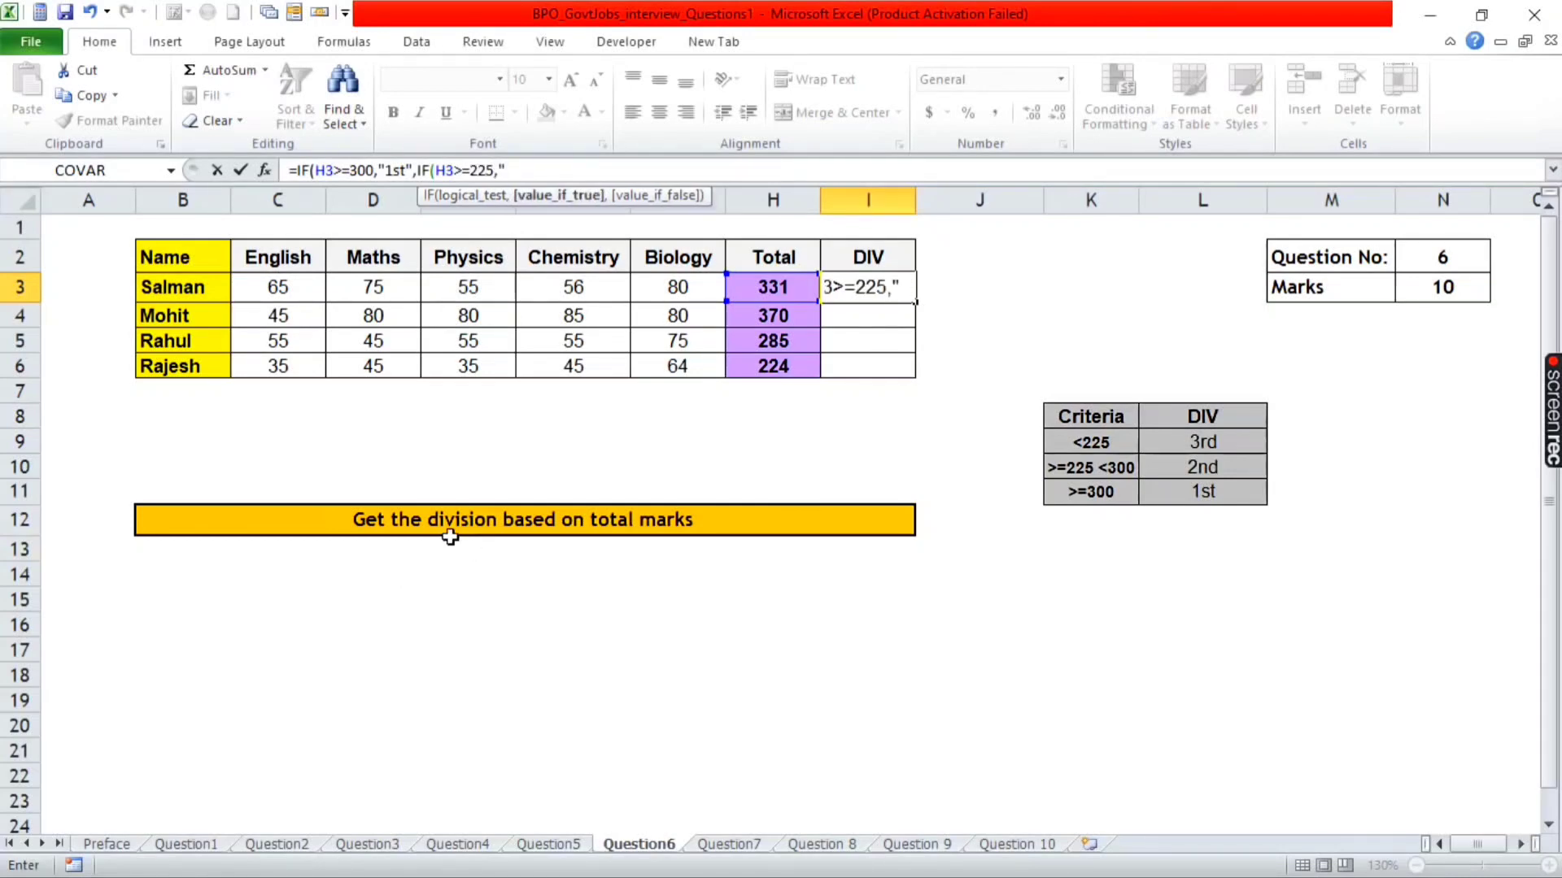
type("2nd")
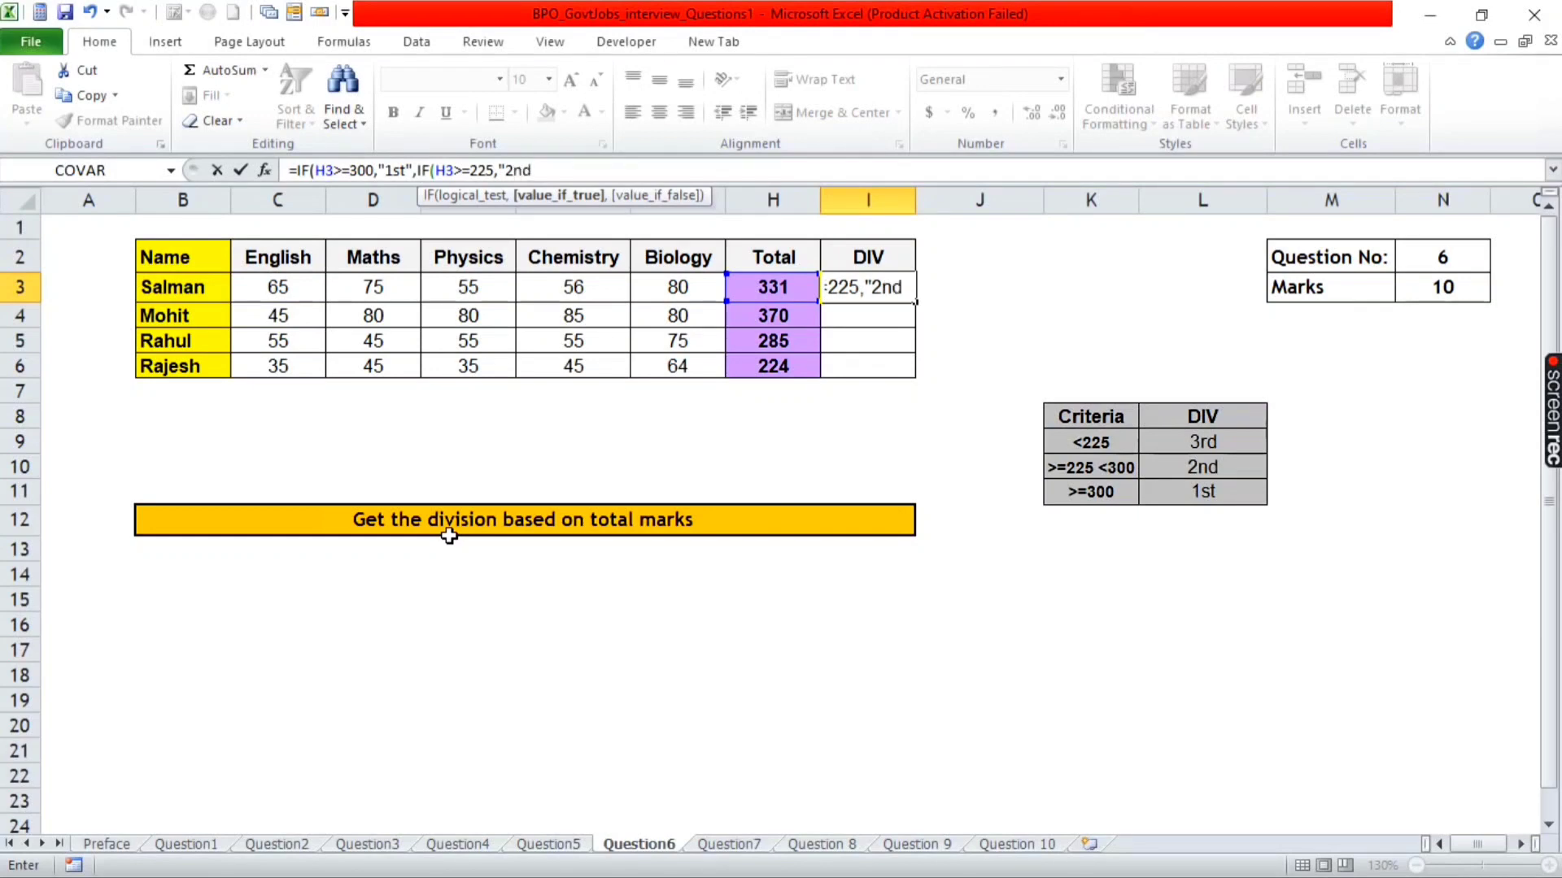
type("\",")
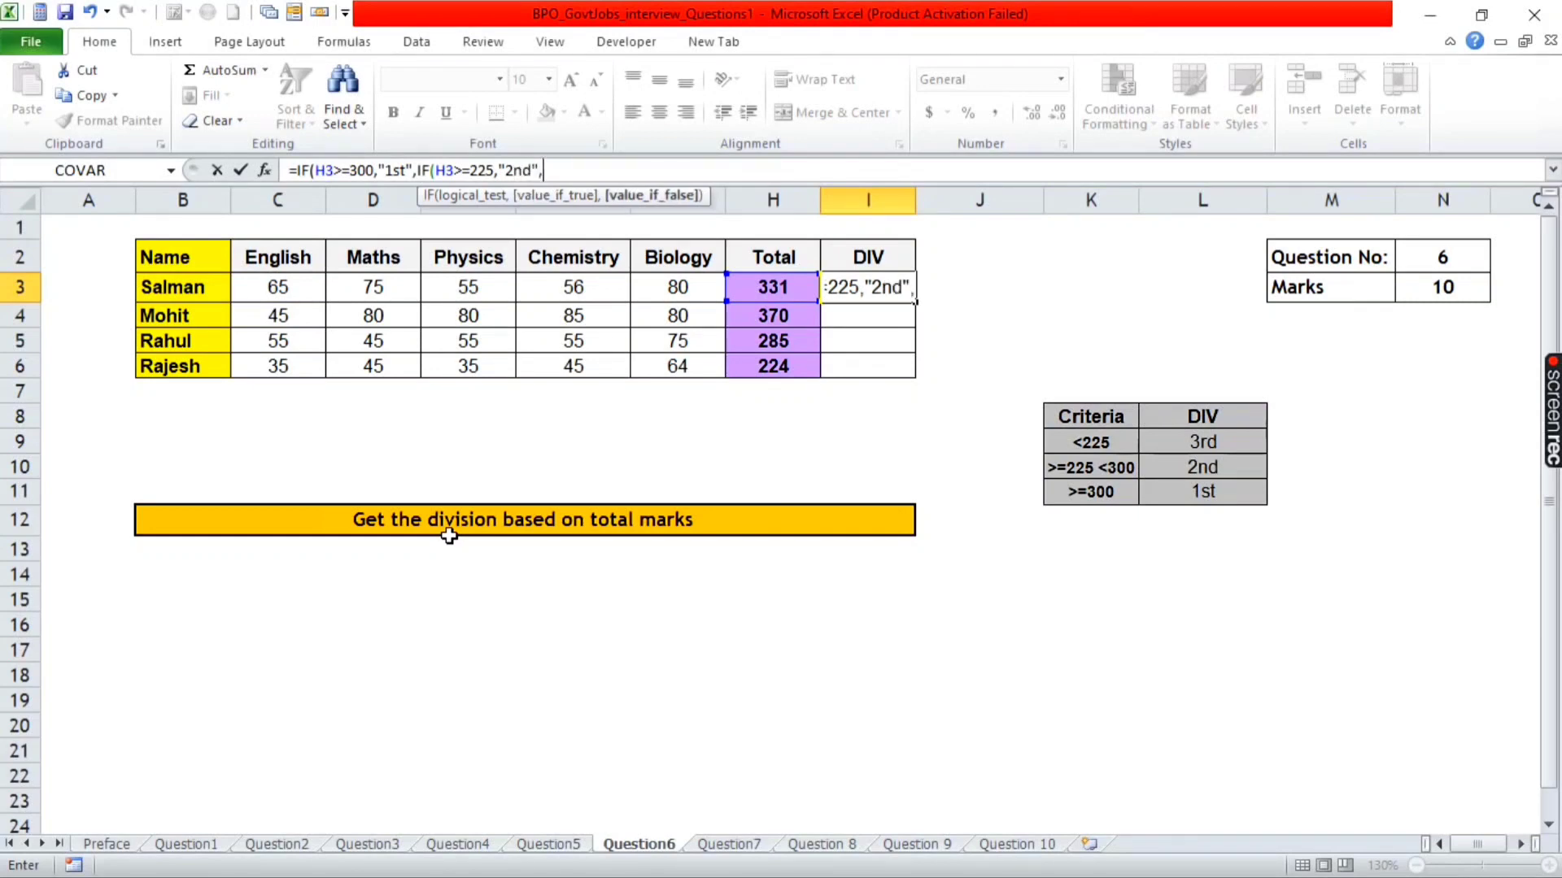
type("\"")
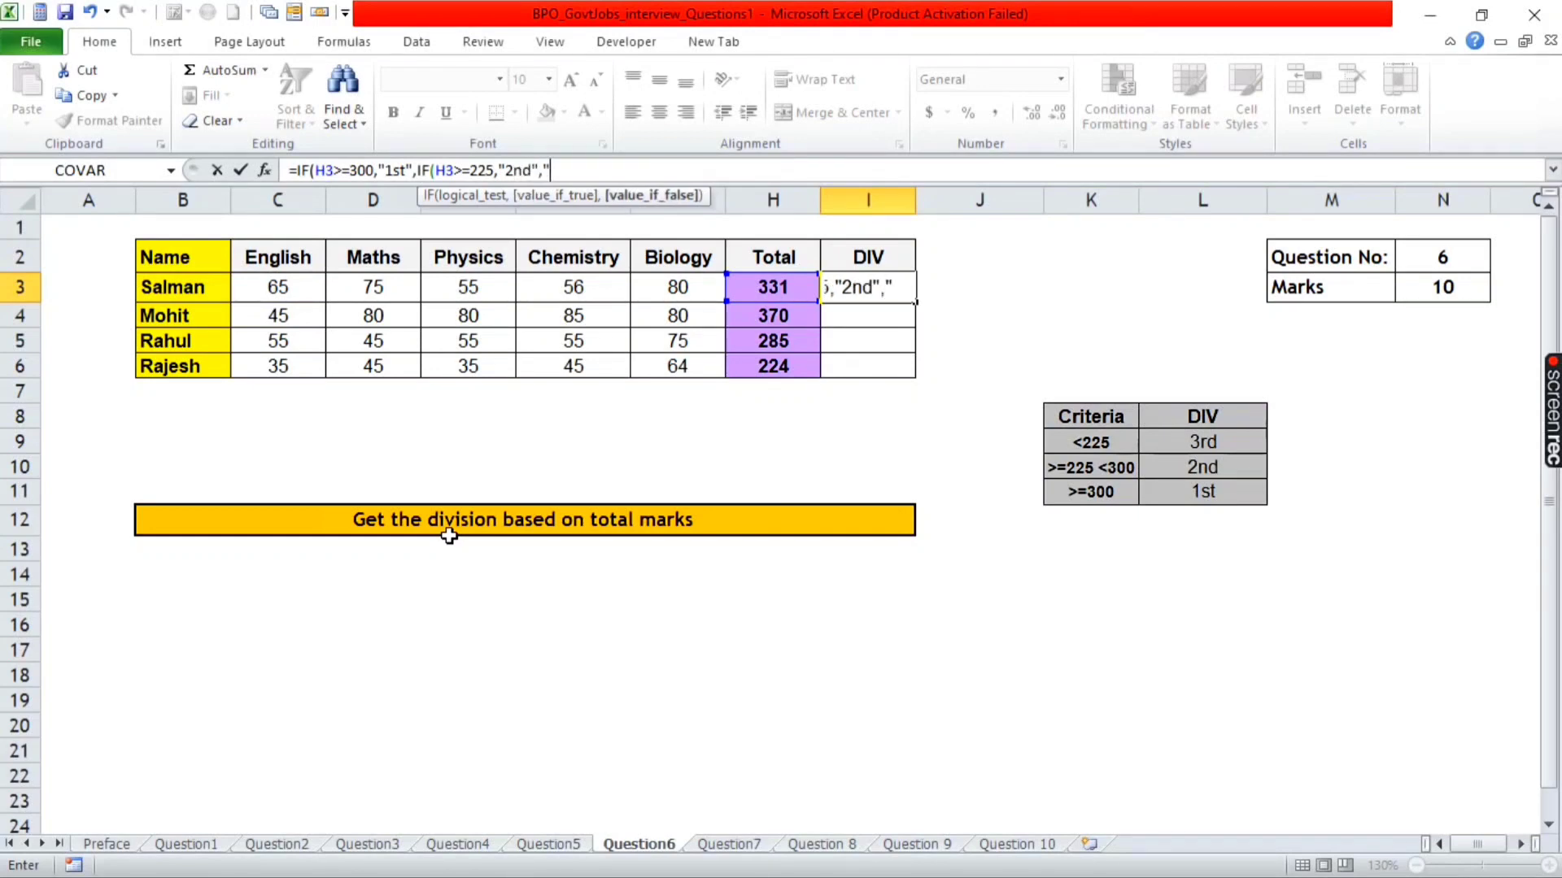
type("3rd\"")
type("))")
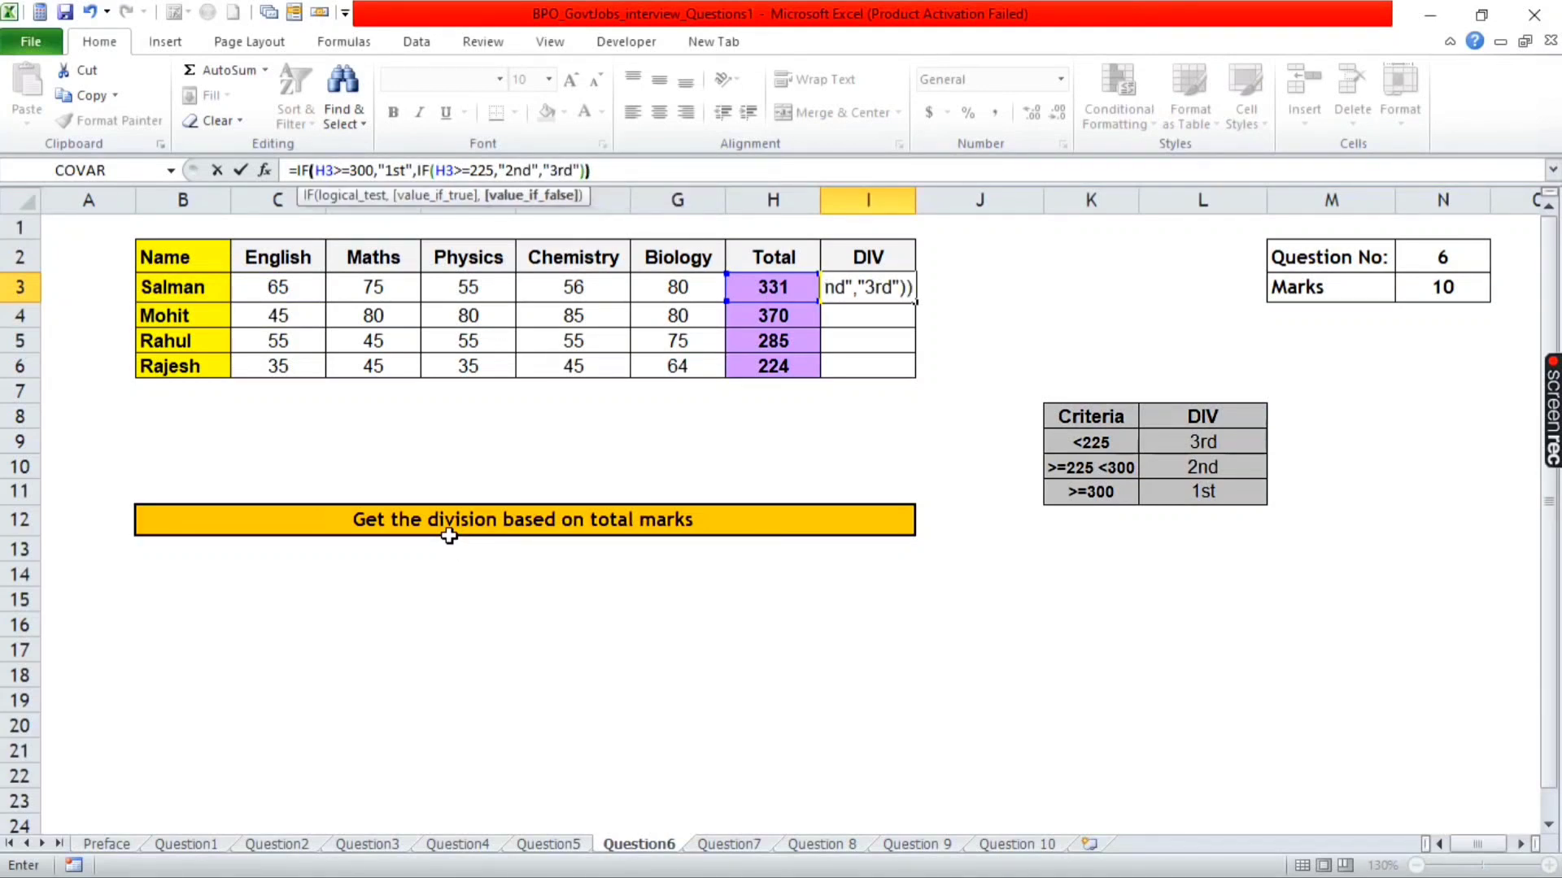
key("Return")
key("Up")
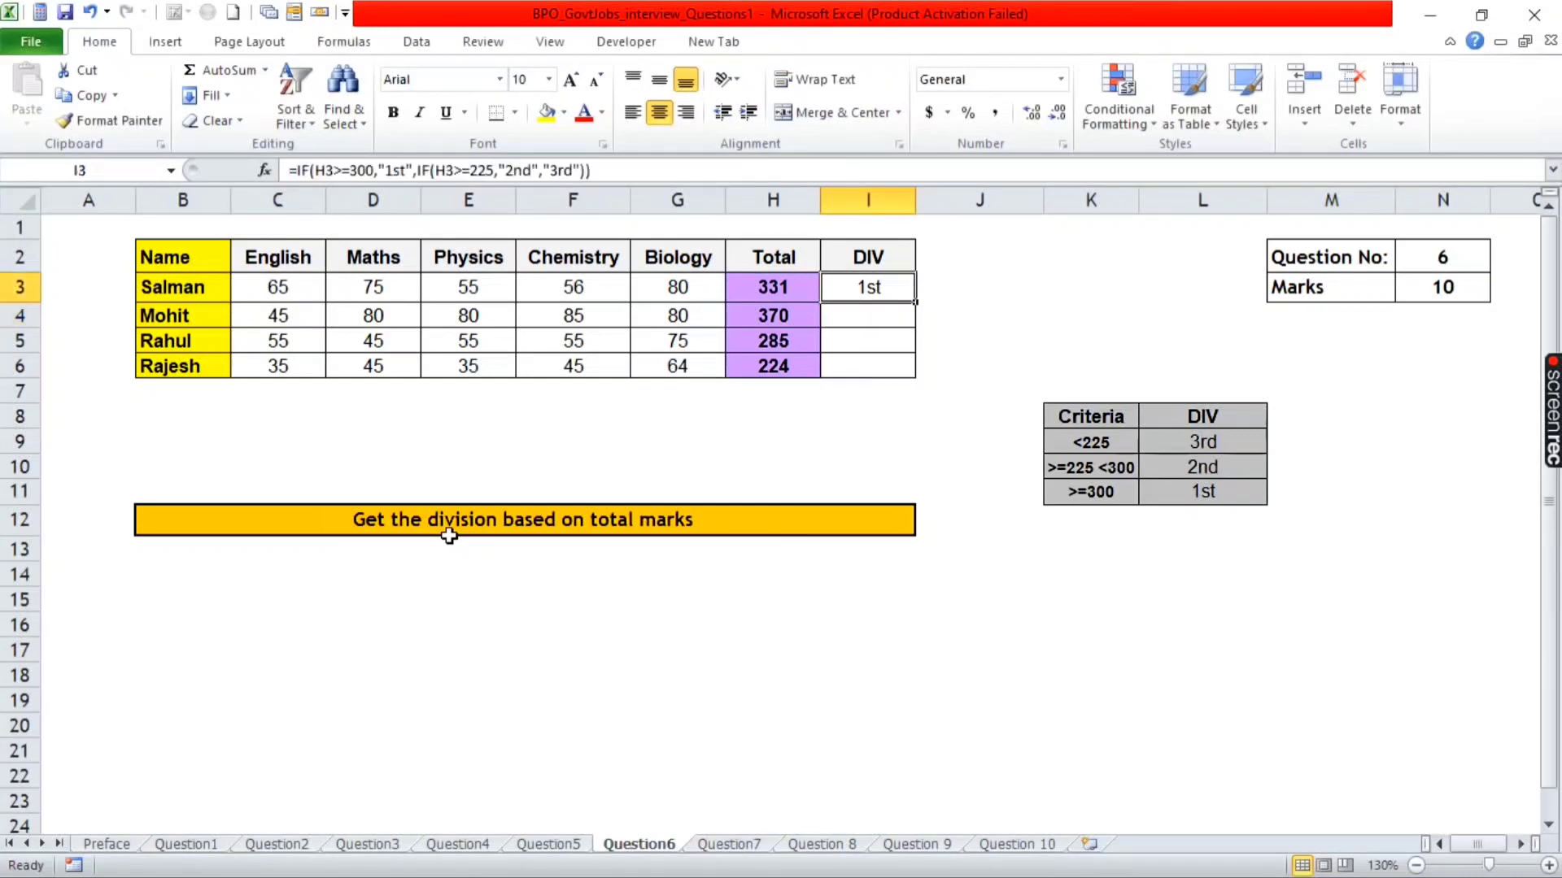
key("Left")
key("ctrl+Down")
- Fill the nested IF down I3:I6 with Ctrl+D, giving 1st, 1st, 2nd and 3rd
key("Right")
key("ctrl+shift+Up")
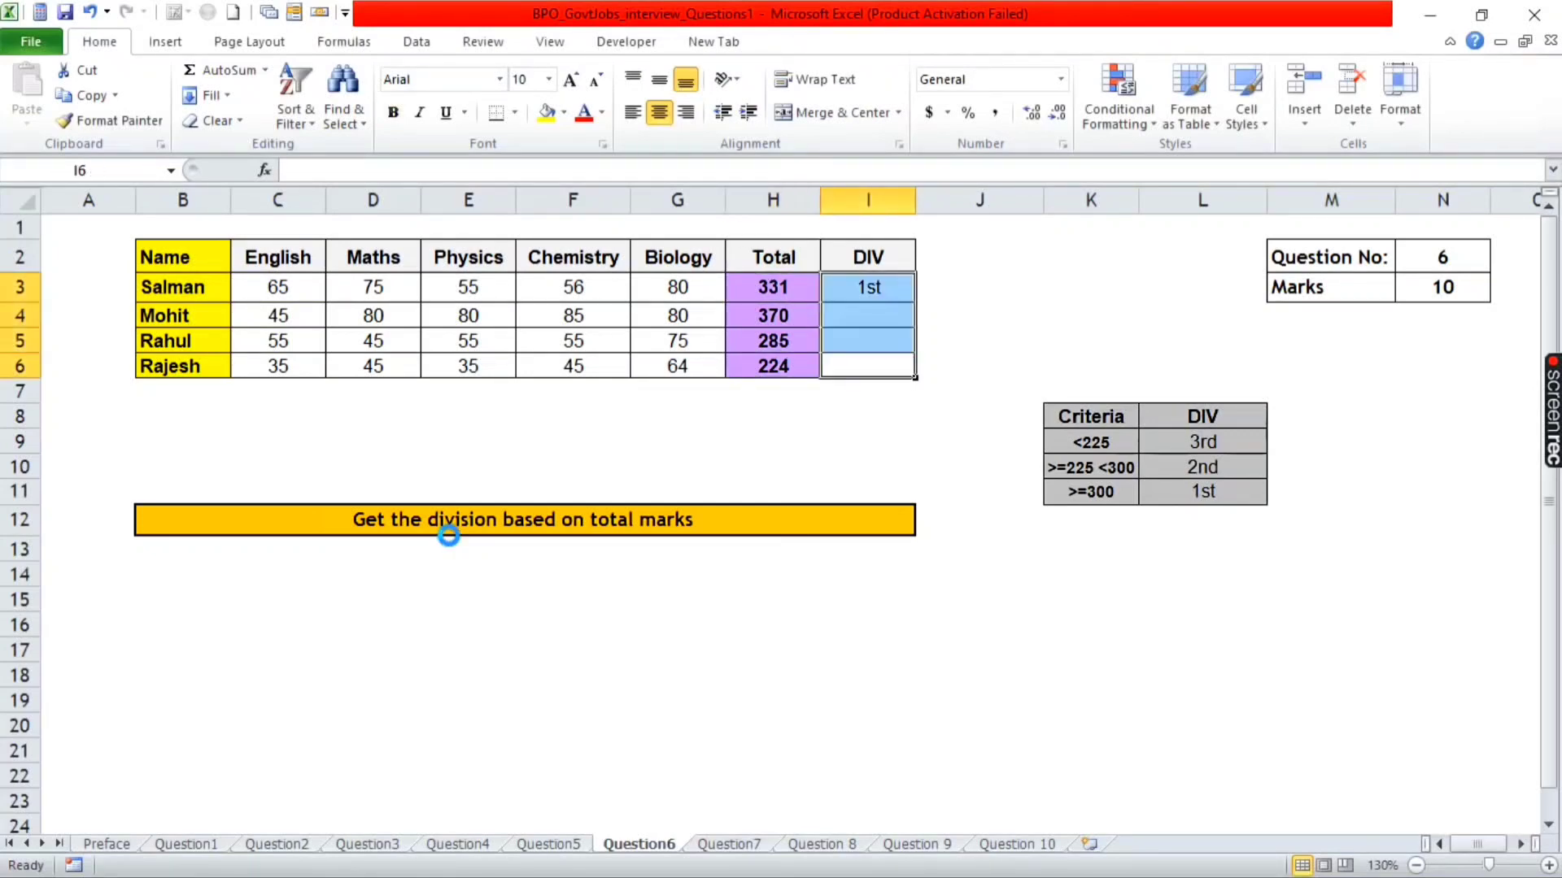
key("ctrl+d")
key("Up")
key("Left")
key("Up")
key("Up")
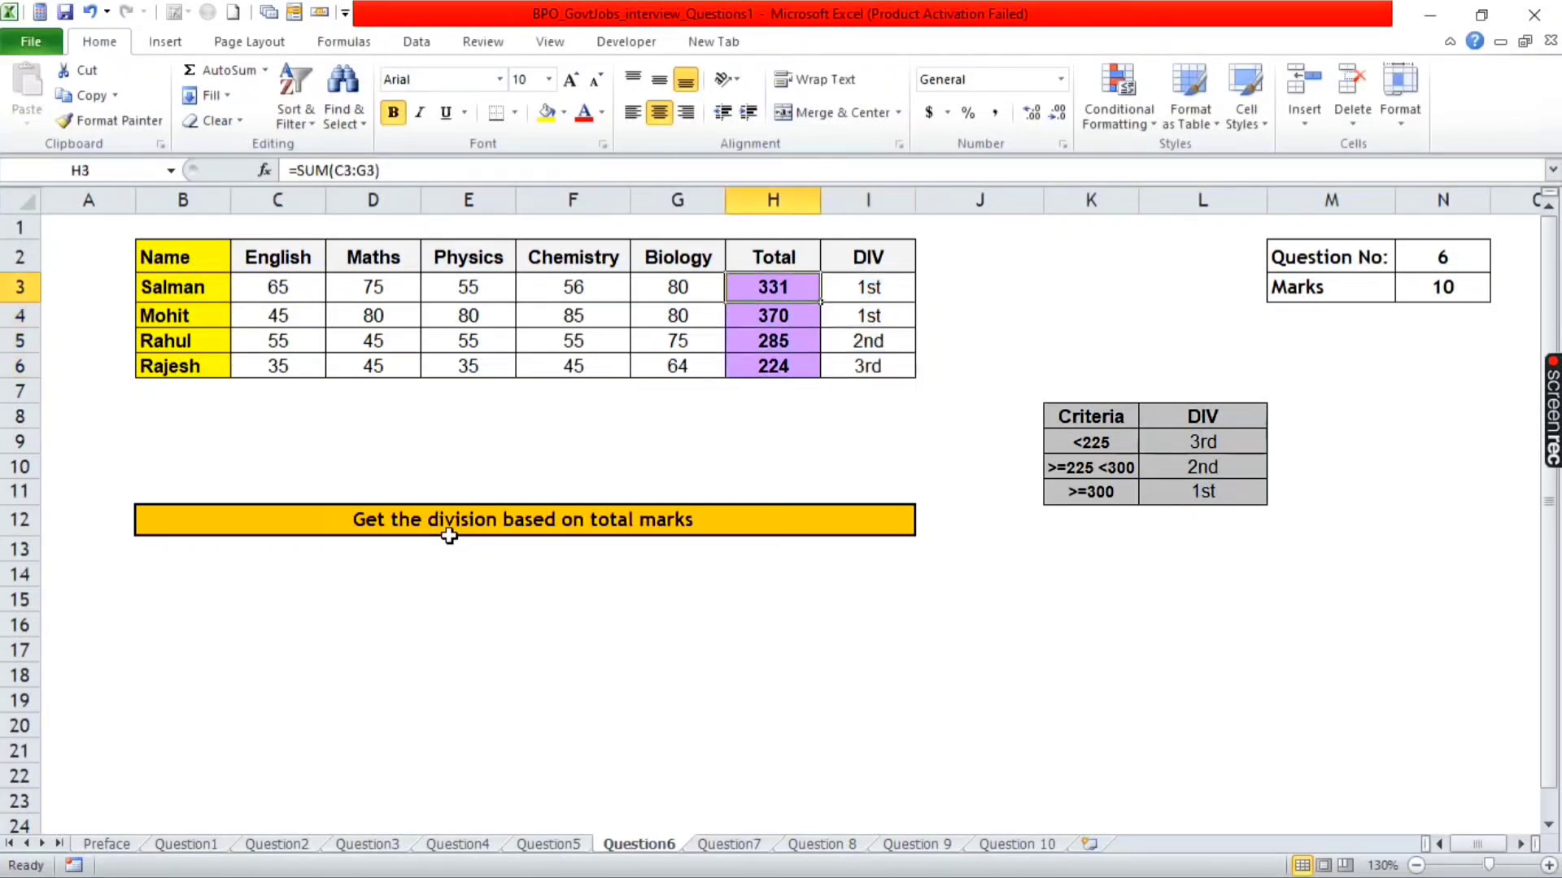
- Verify each student's total against its division result, then check the question's marks
key("shift+Down")
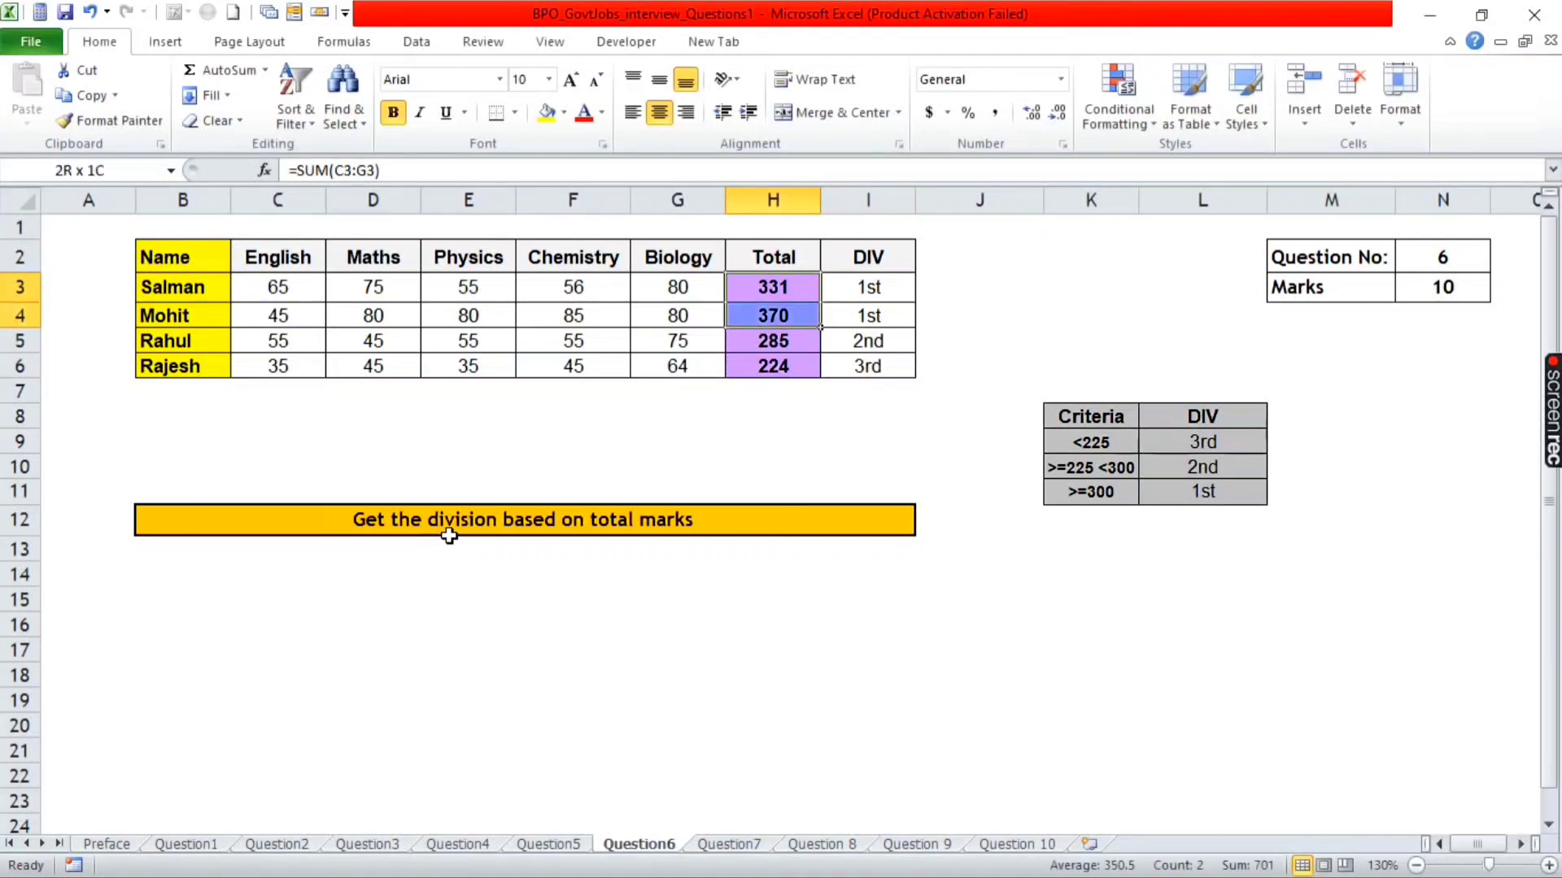
key("Right")
key("shift+Down")
key("shift+Down")
key("shift+Up")
key("Down")
key("Down")
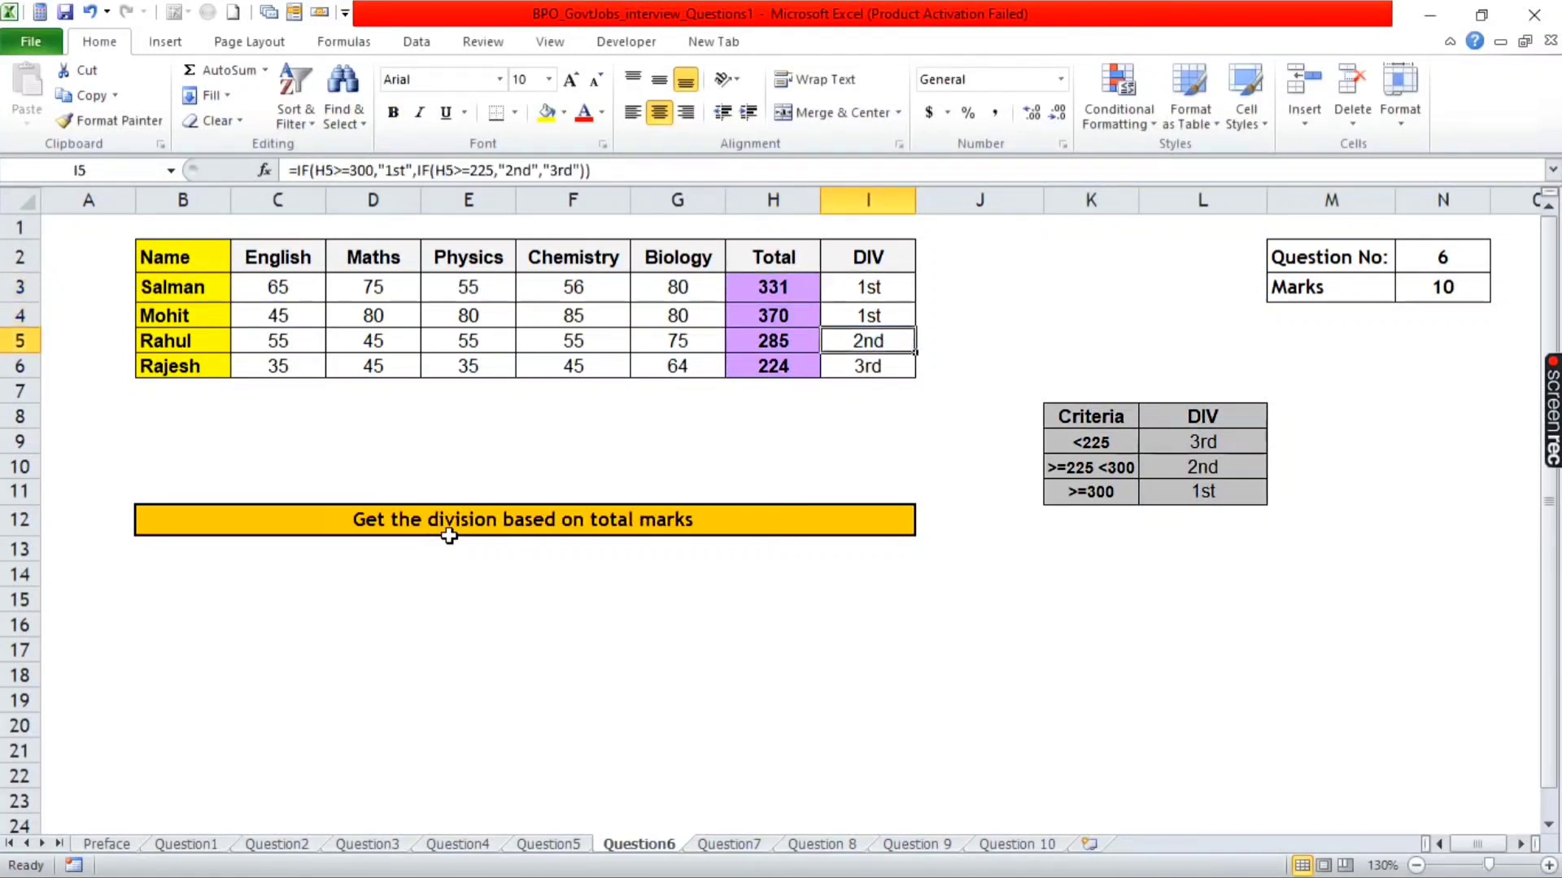
key("Left")
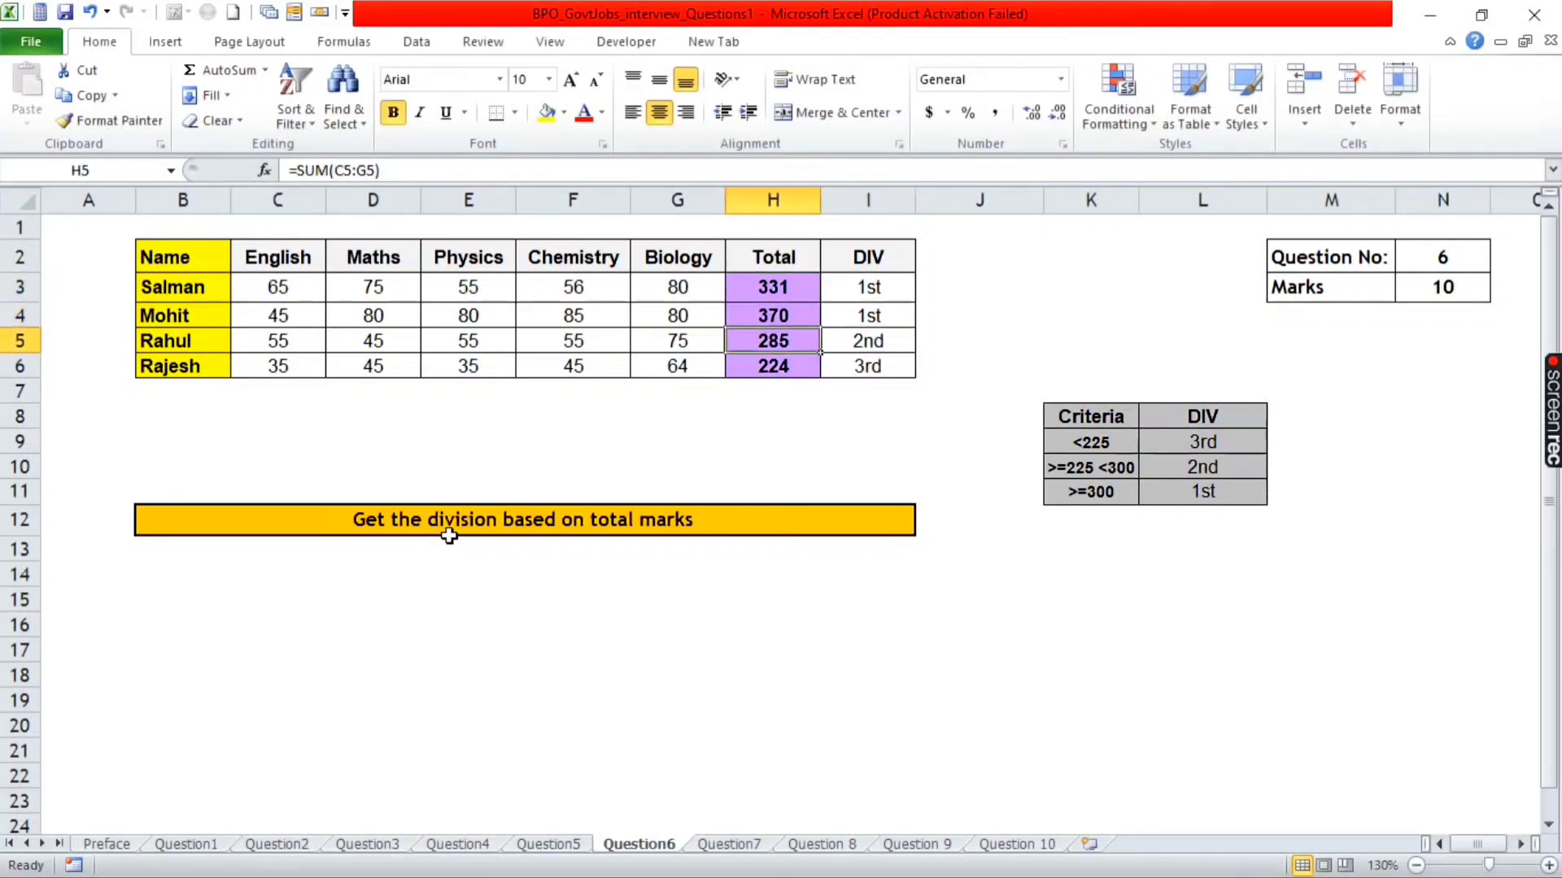
key("Right")
key("Left")
key("Down")
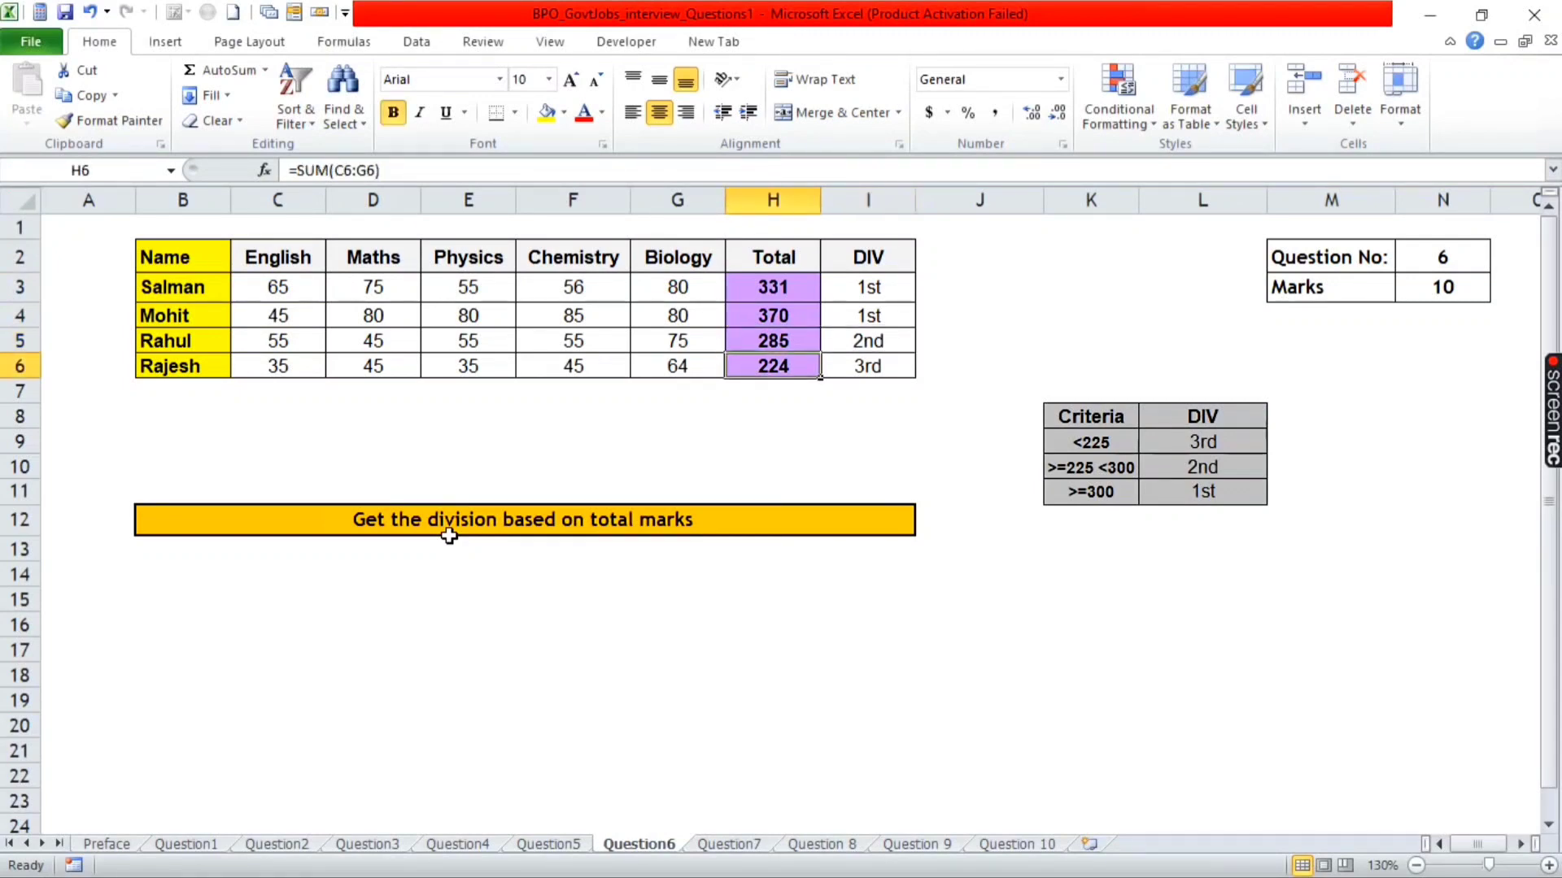
key("Right")
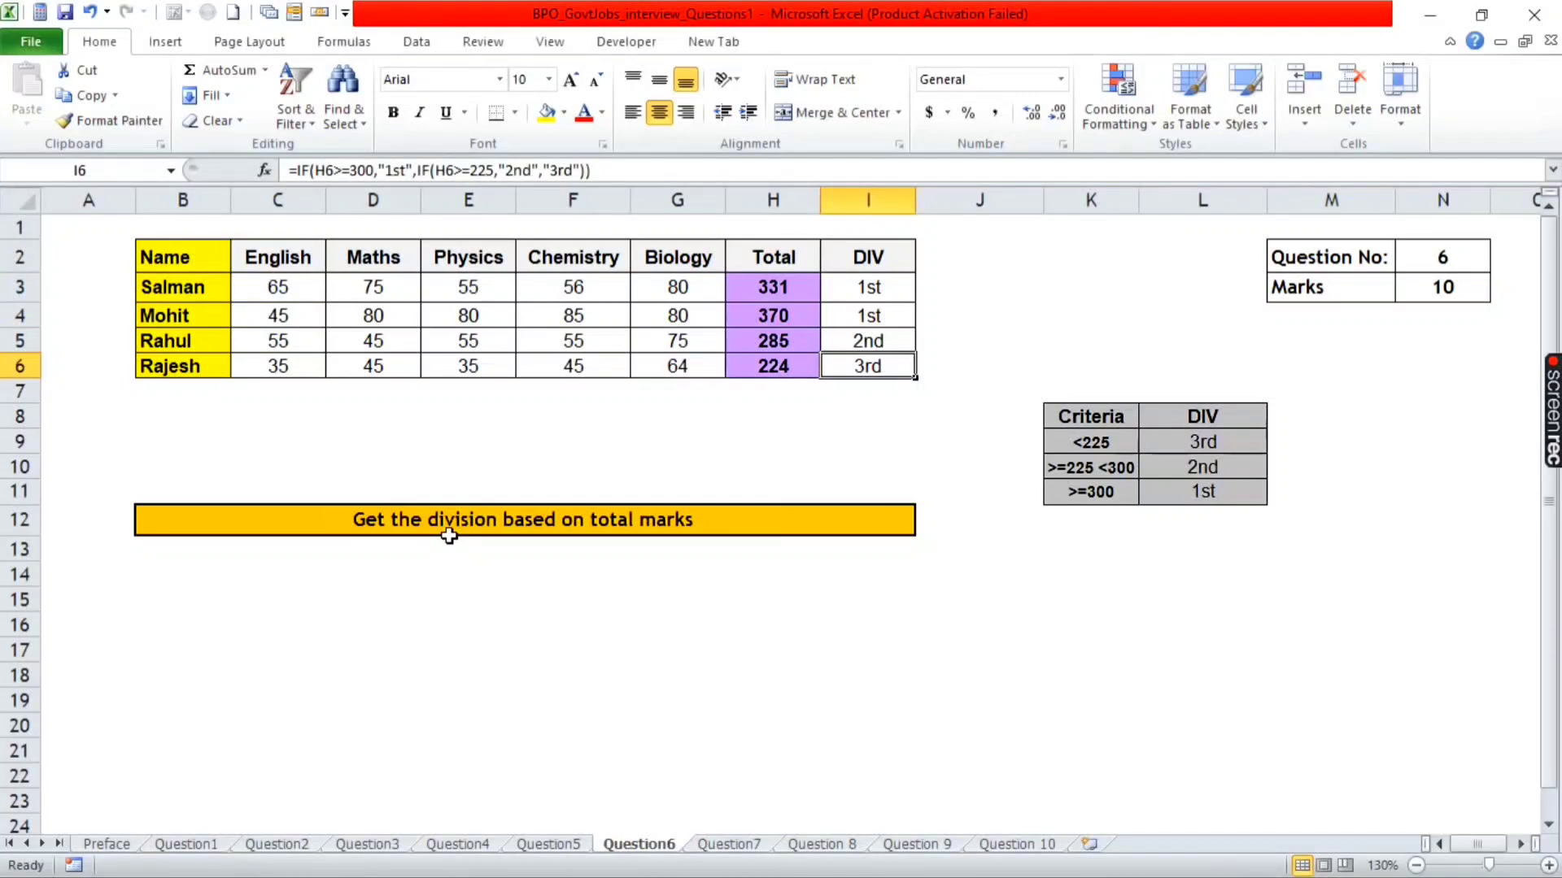
key("Up")
key("Up")
key("Up")
key("Up")
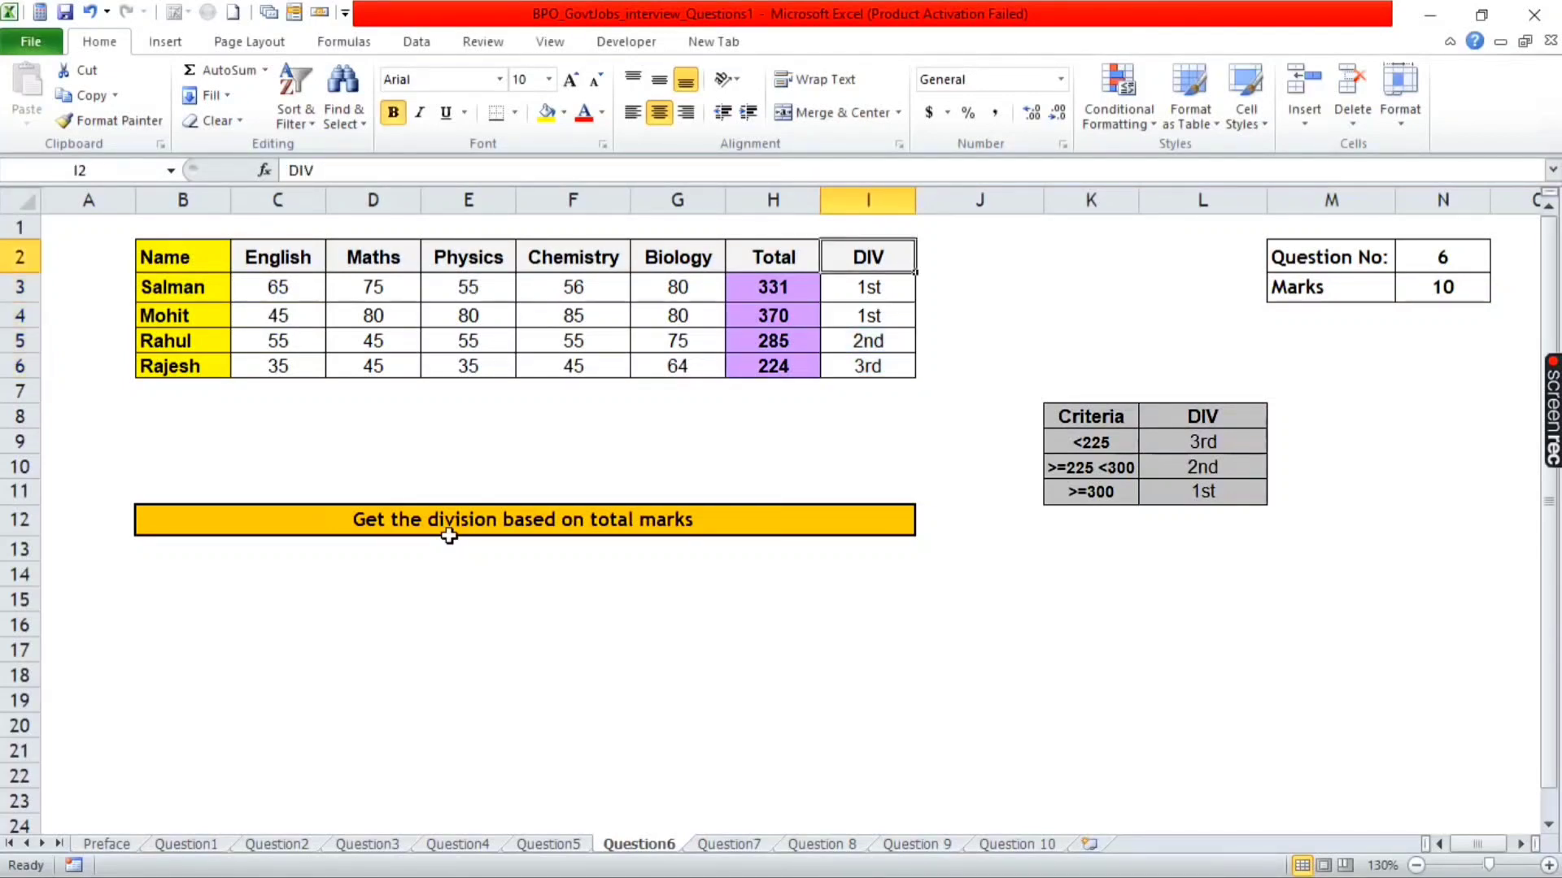
key("Right")
key("Down")
key("Right")
key("Right")
key("Right")
key("Right")
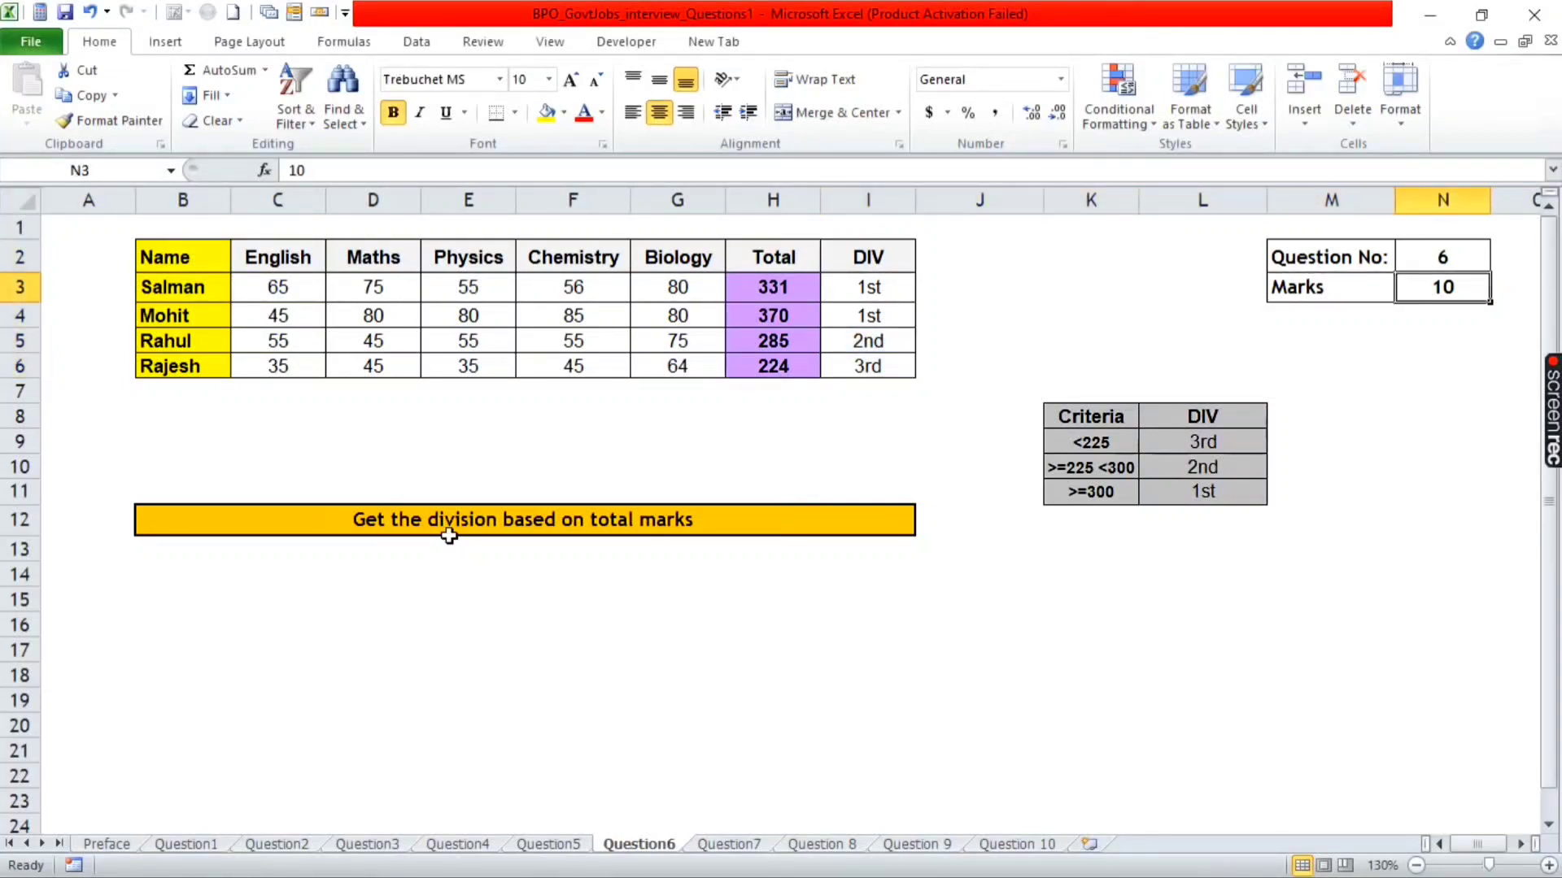
key("Left")
key("Left")
key("Left")
key("Left")
key("Left")
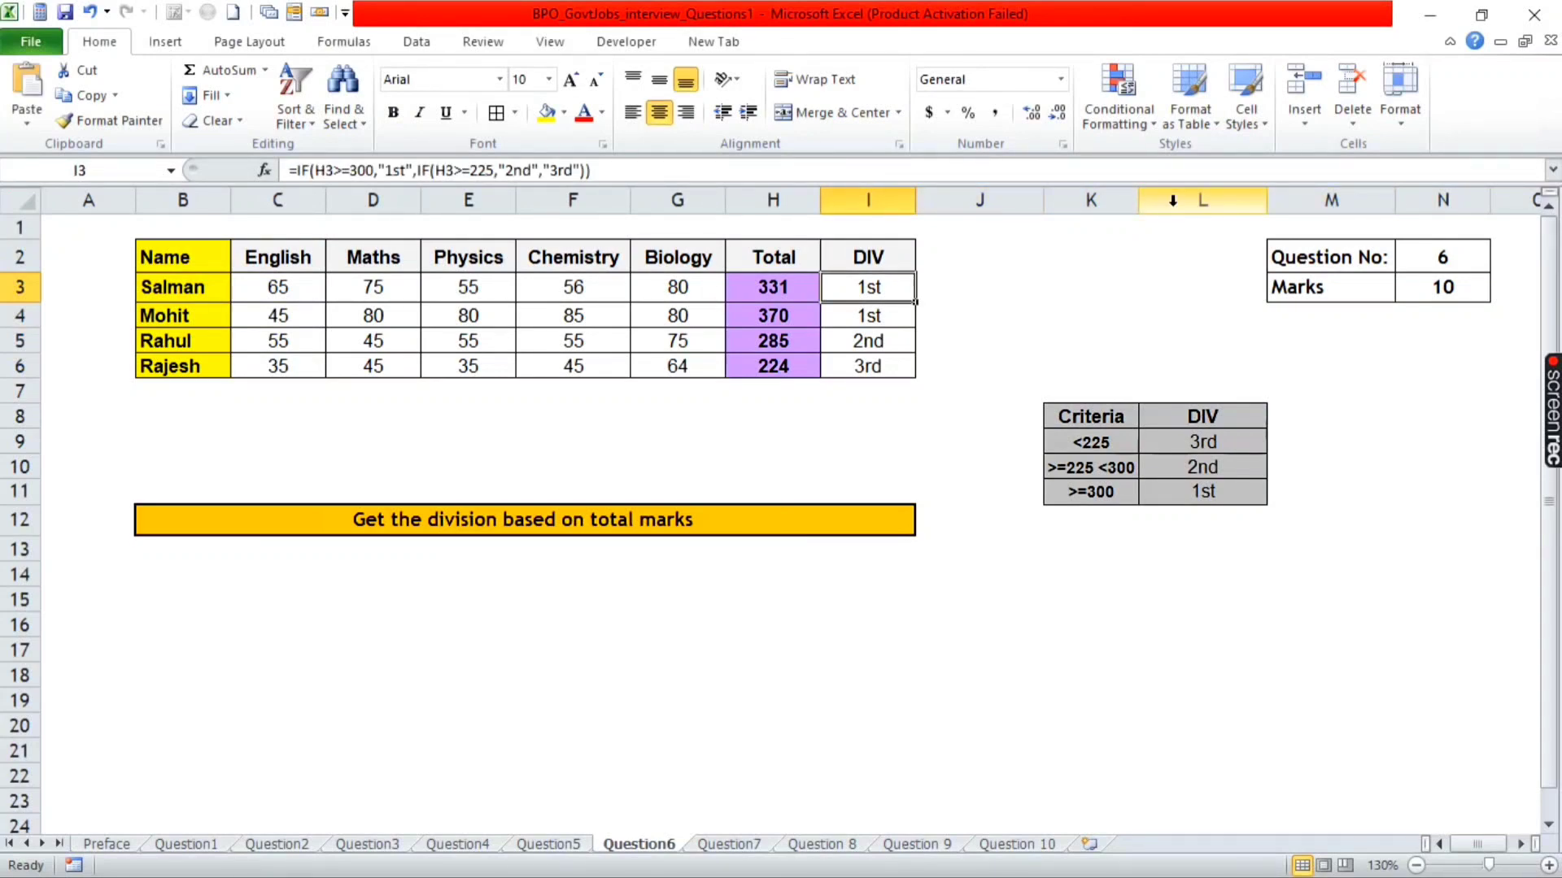
key("ctrl+Page_Down")
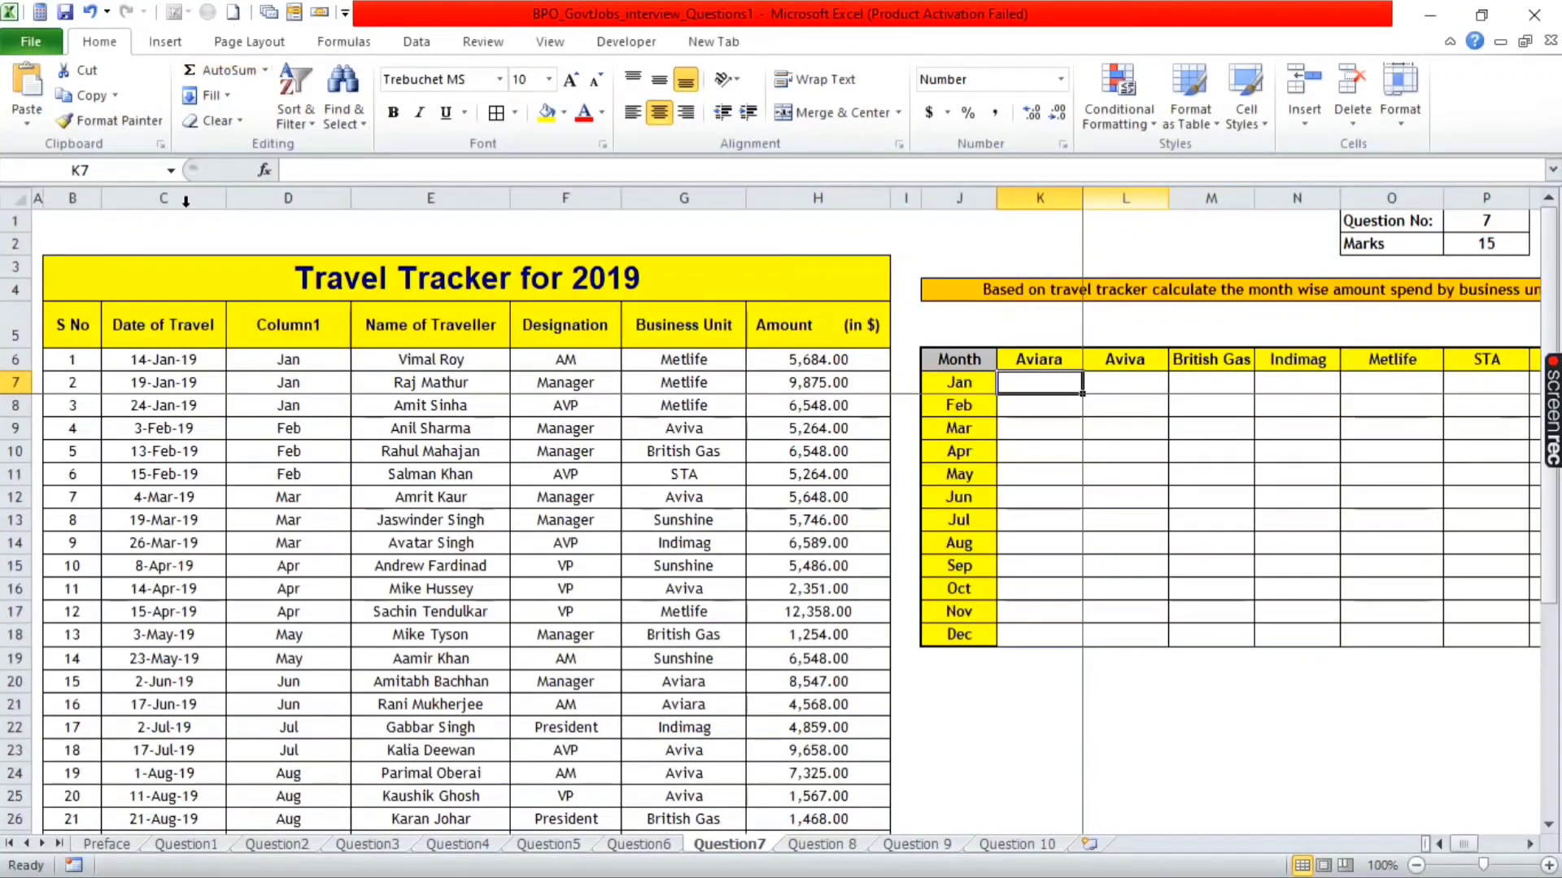
left_click(1055, 299)
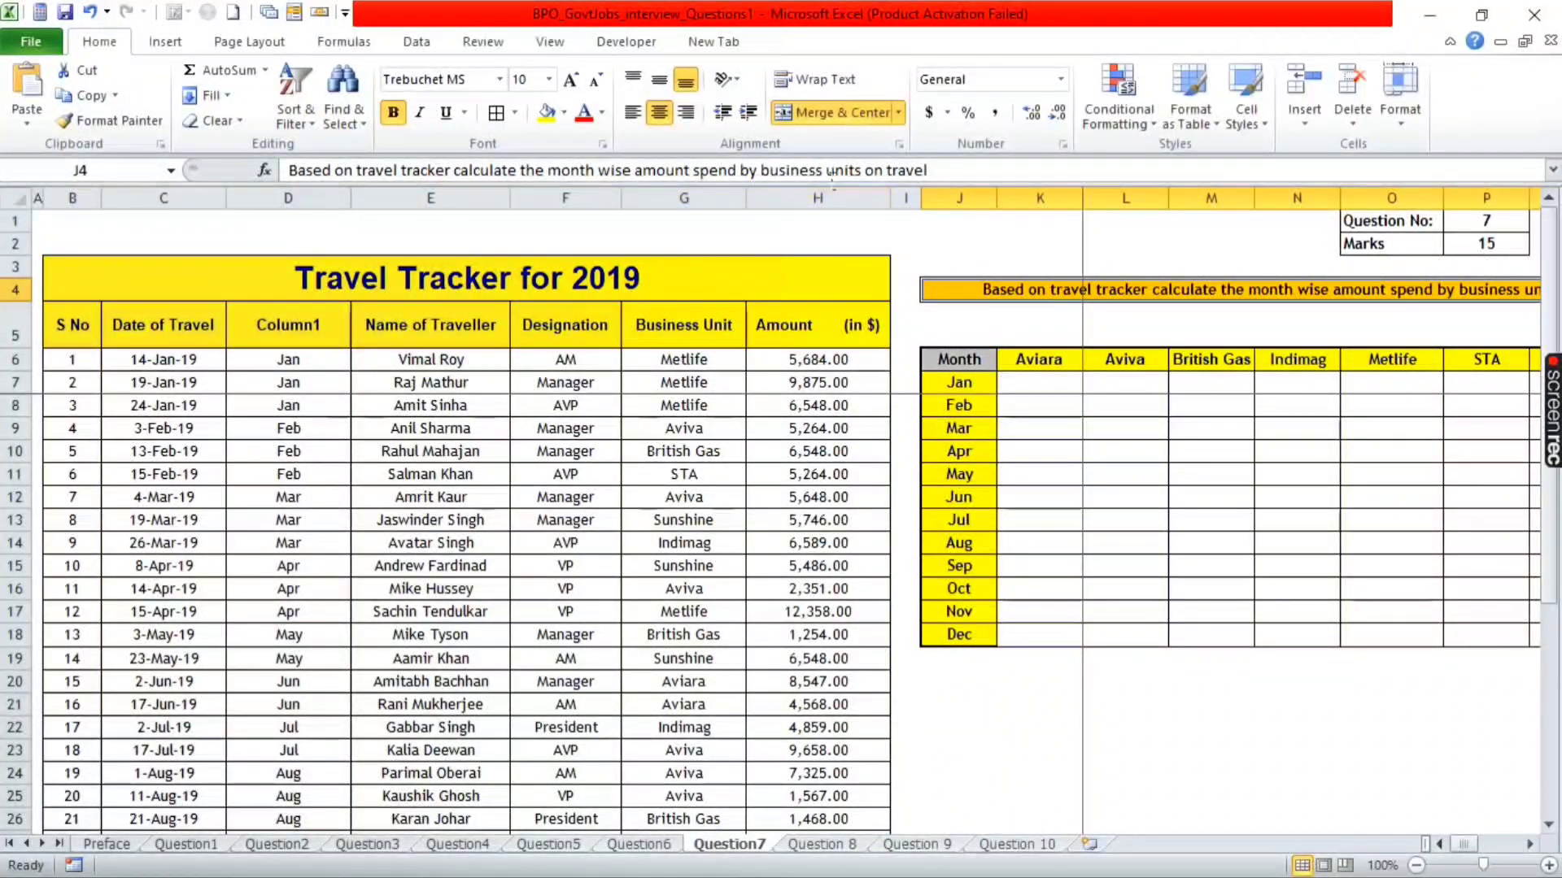
left_click(678, 197)
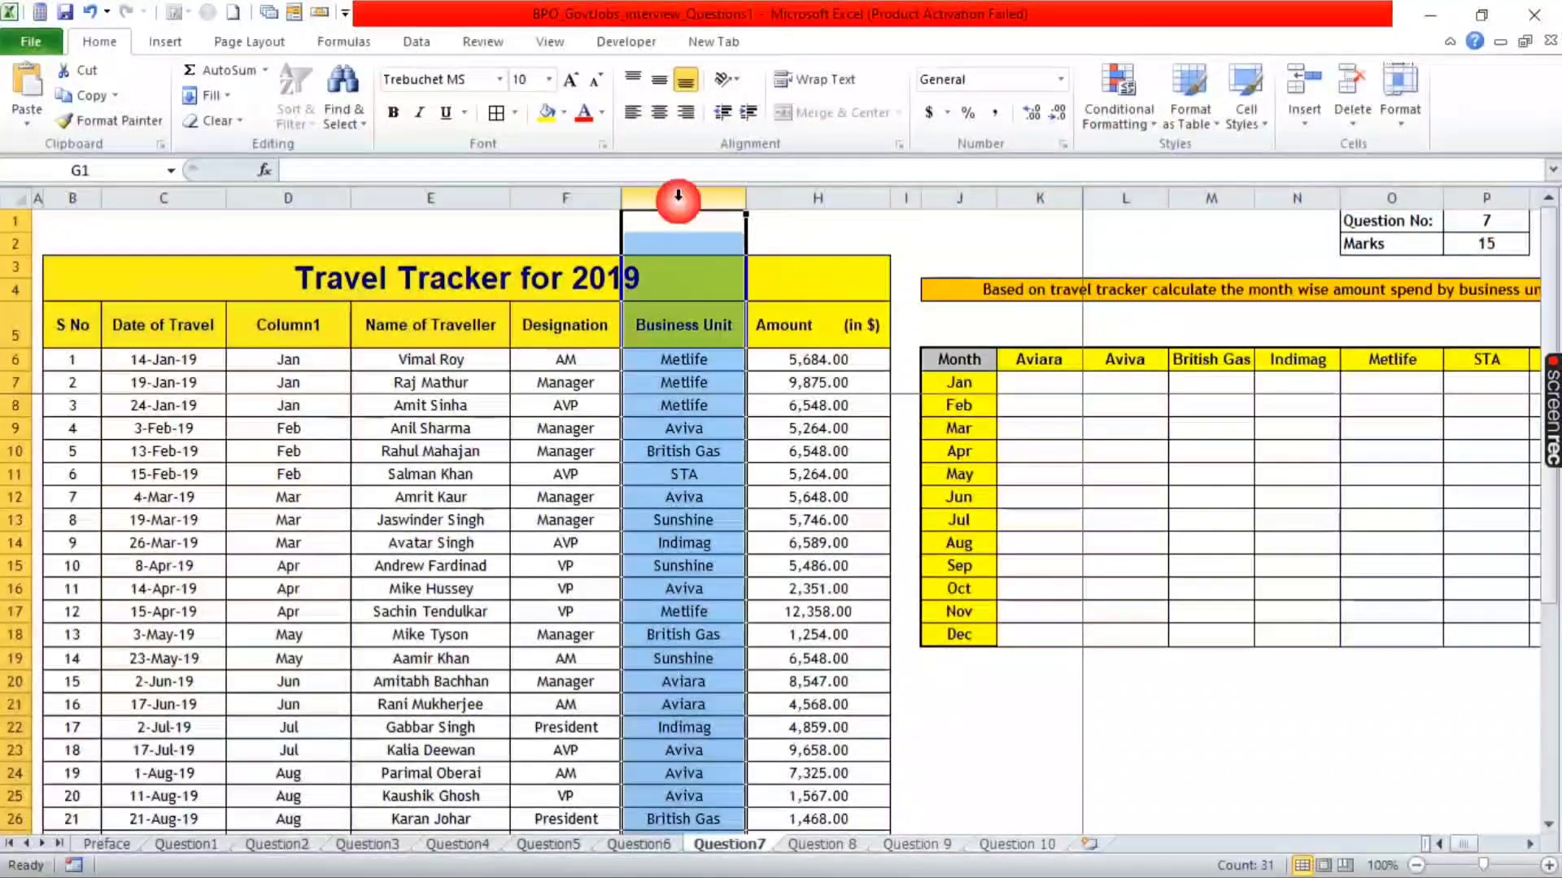
left_click(818, 189, "shift")
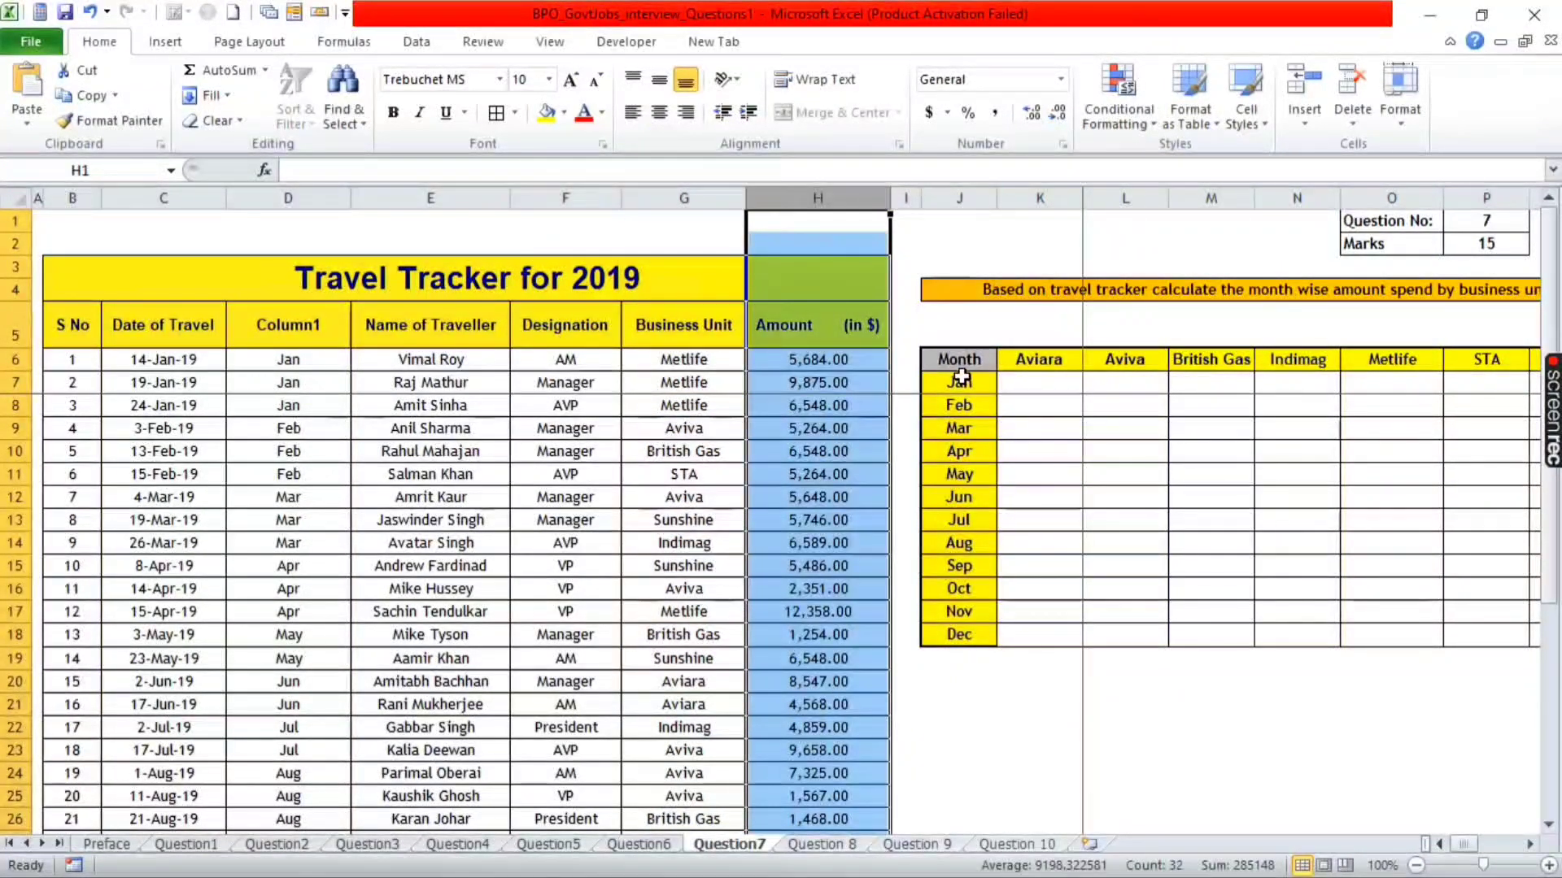
left_click(959, 198)
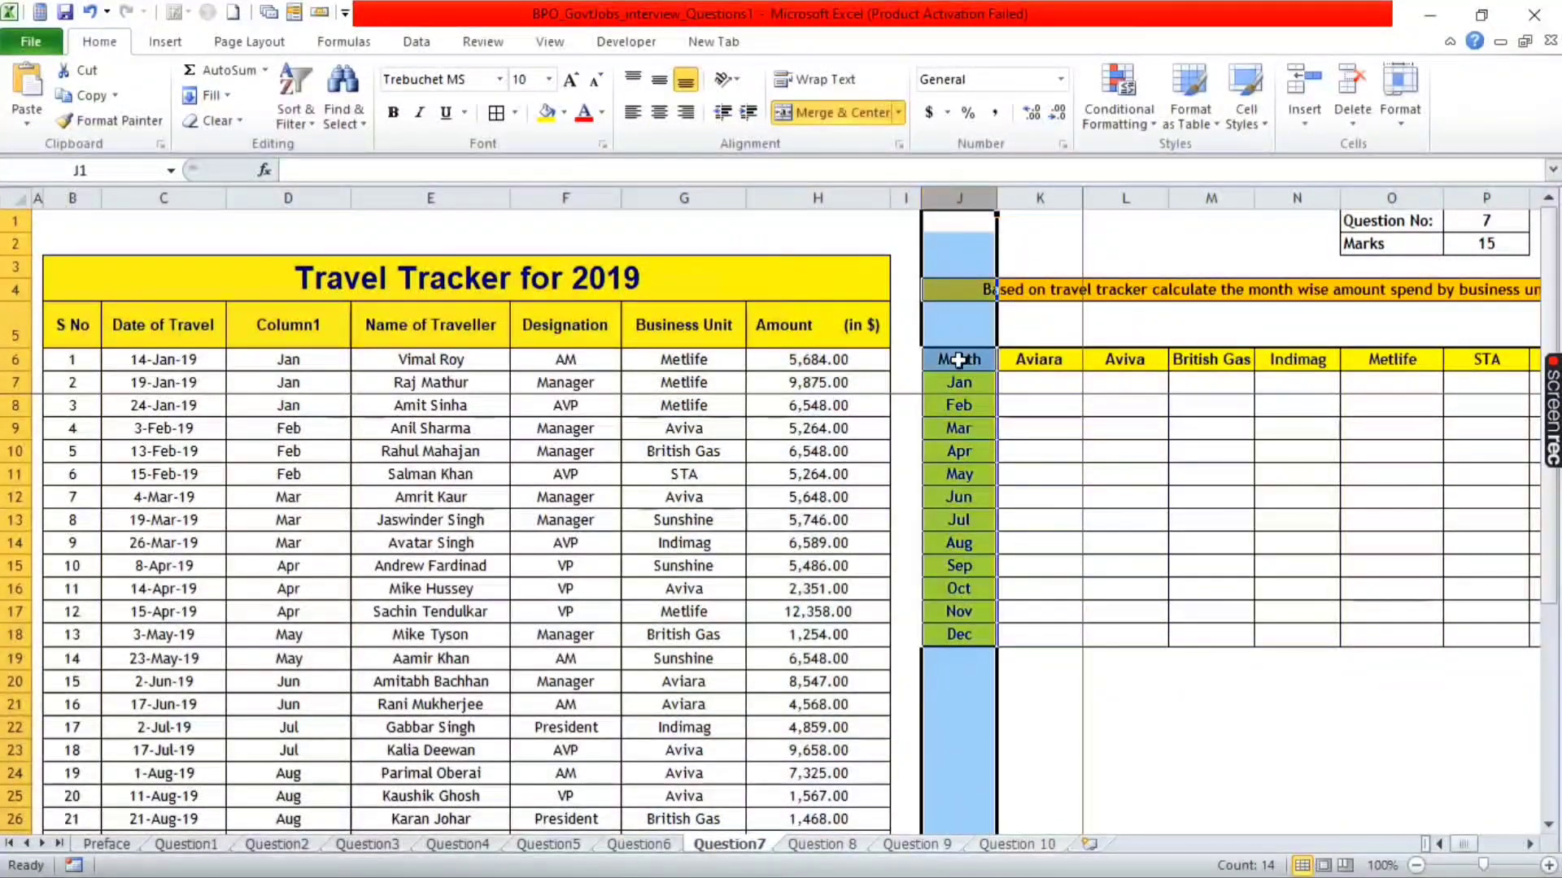
left_click(16, 359)
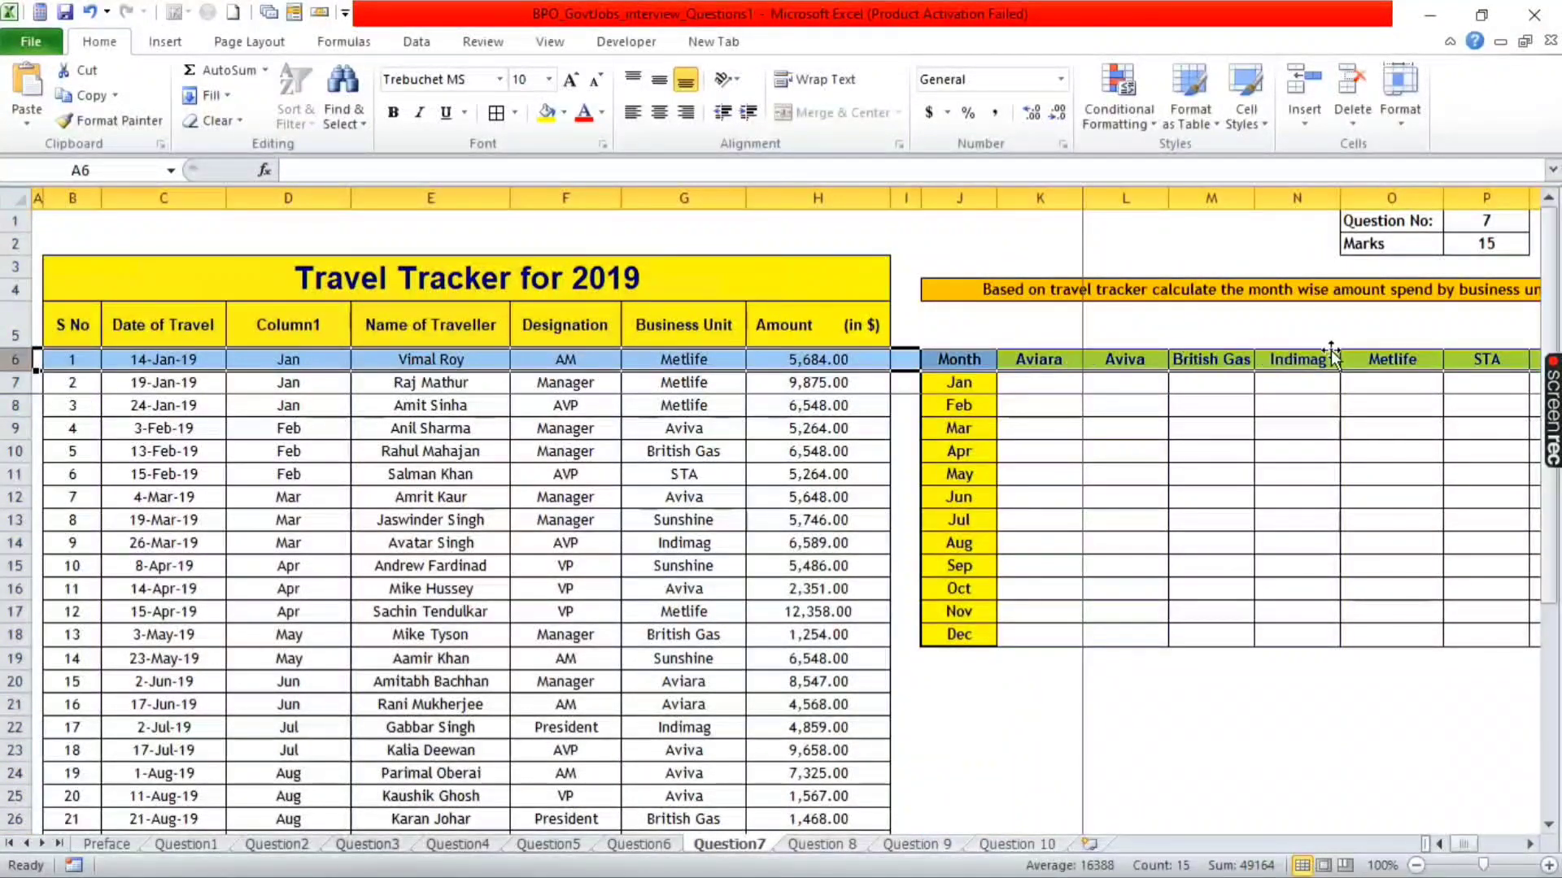
left_click(1039, 383)
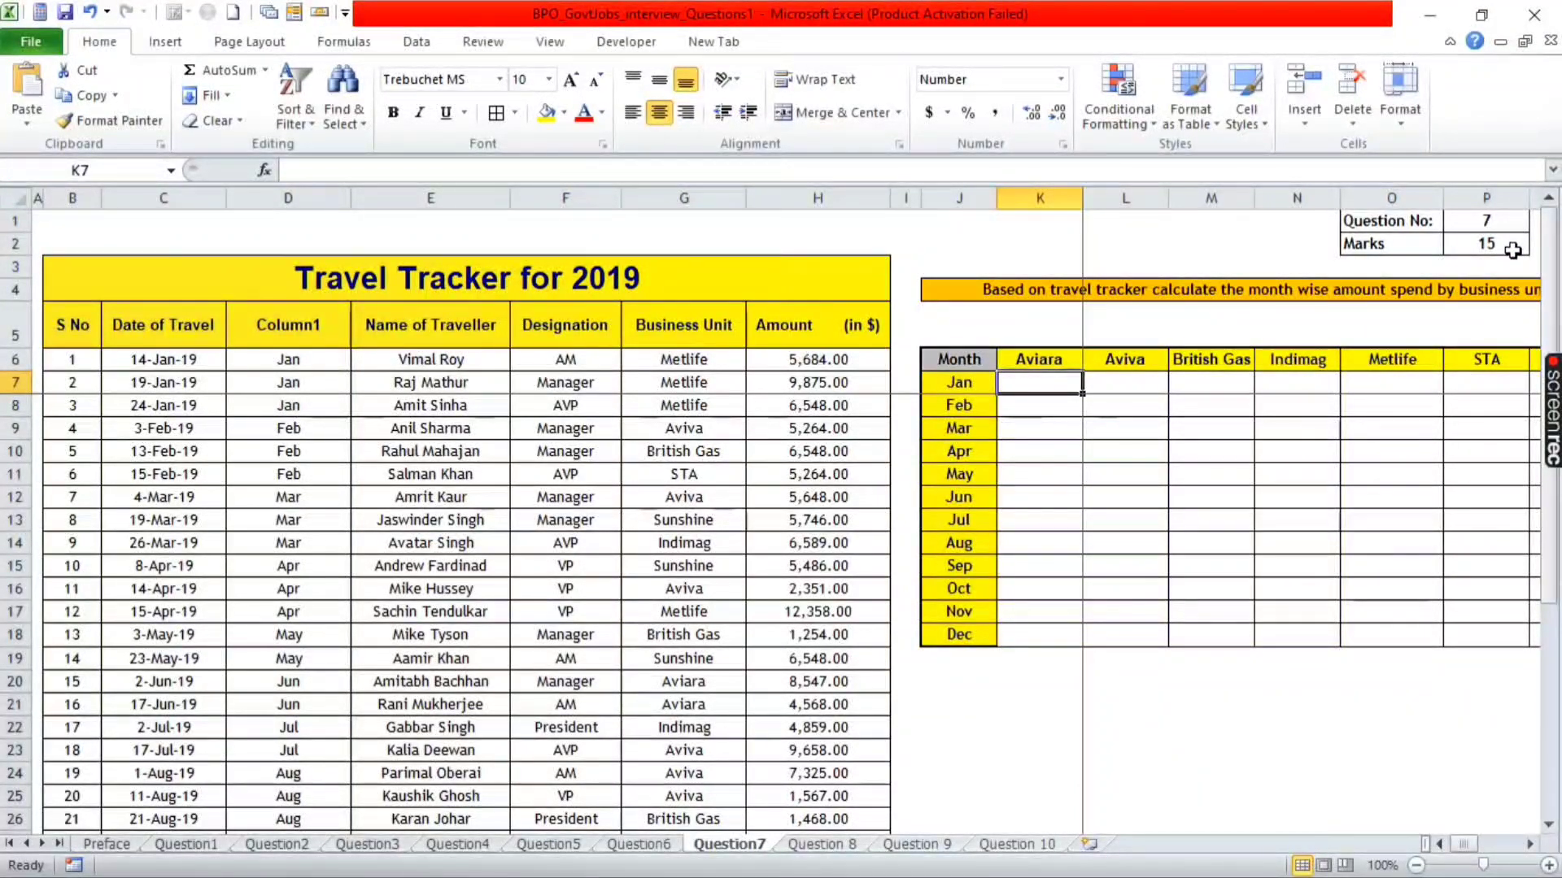
left_click(1119, 399)
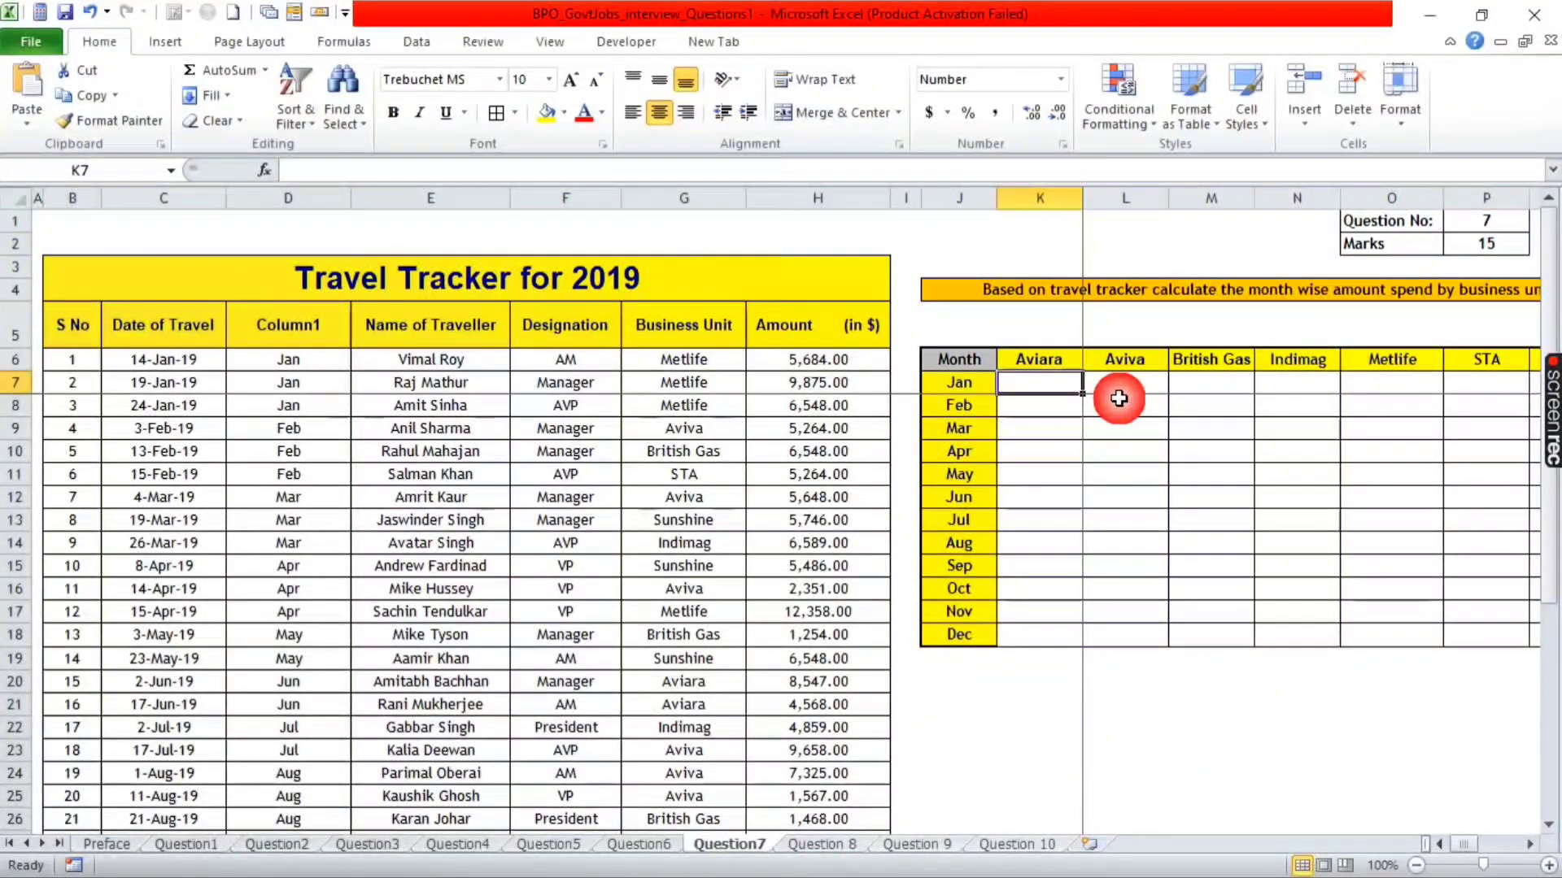
- Start a SUMIFS formula in K7 with Amount H6:H35 as the sum range
type("=su")
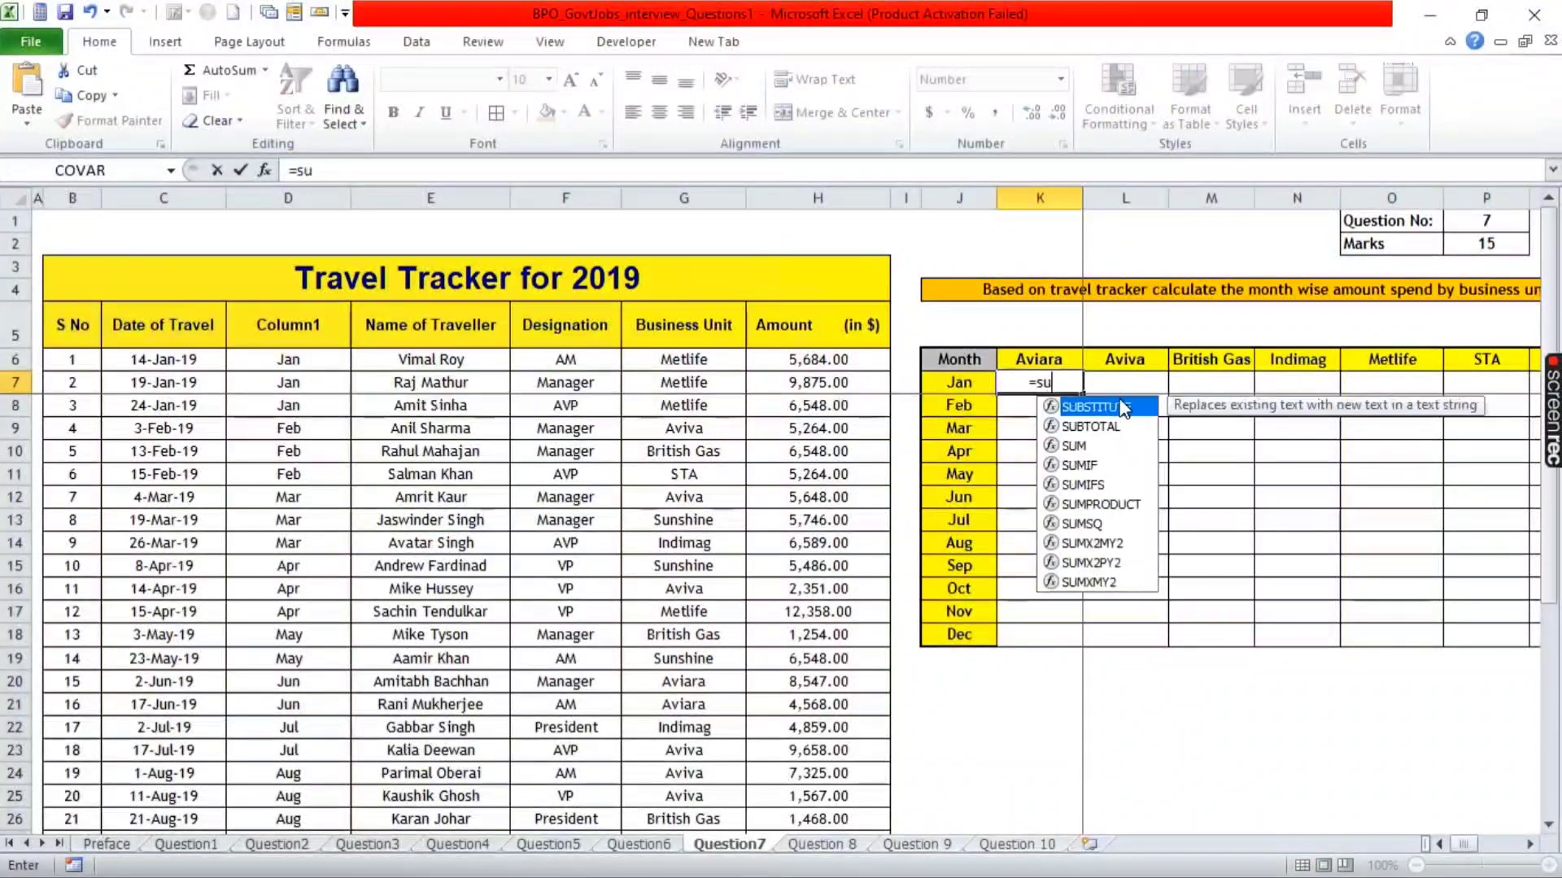
type("mifs")
key("Tab")
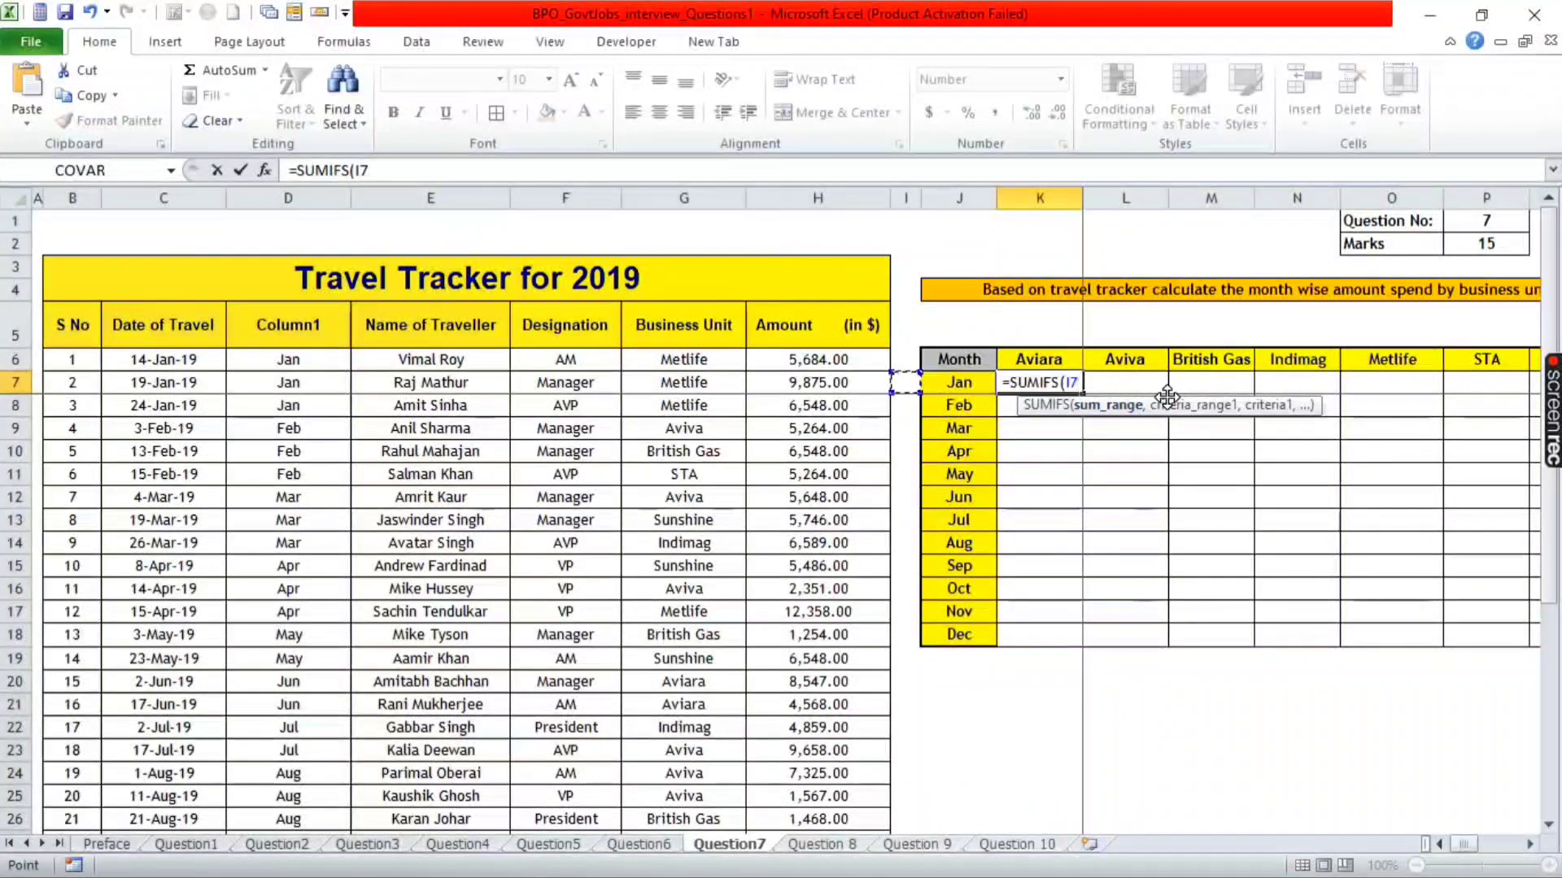
key("Left")
key("Left")
key("Left")
key("Up")
key("Right")
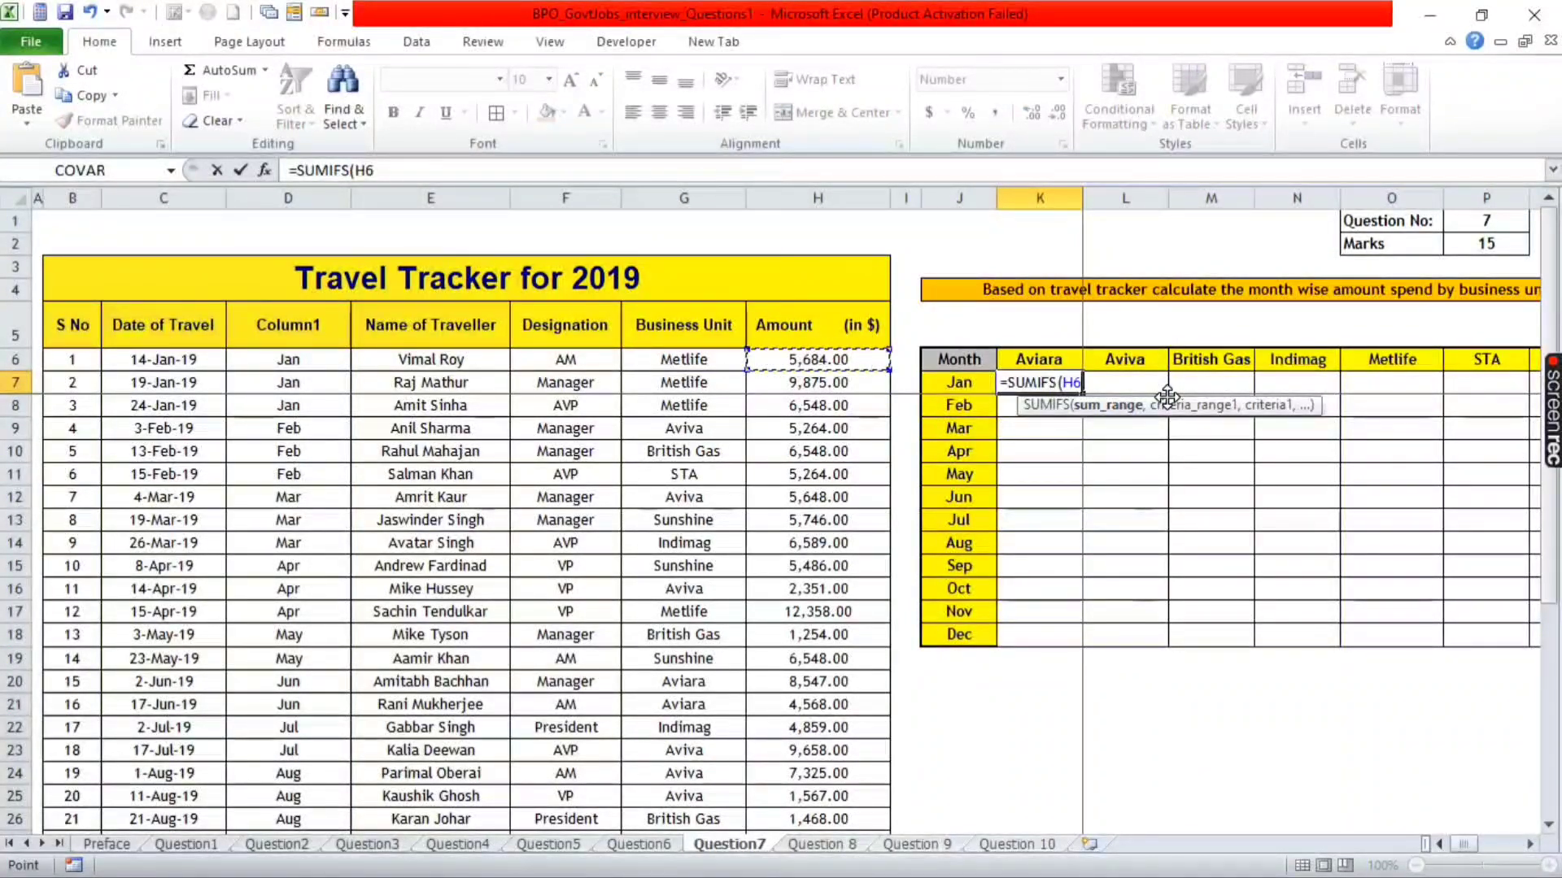
key("ctrl+shift+Down")
key("shift+Up")
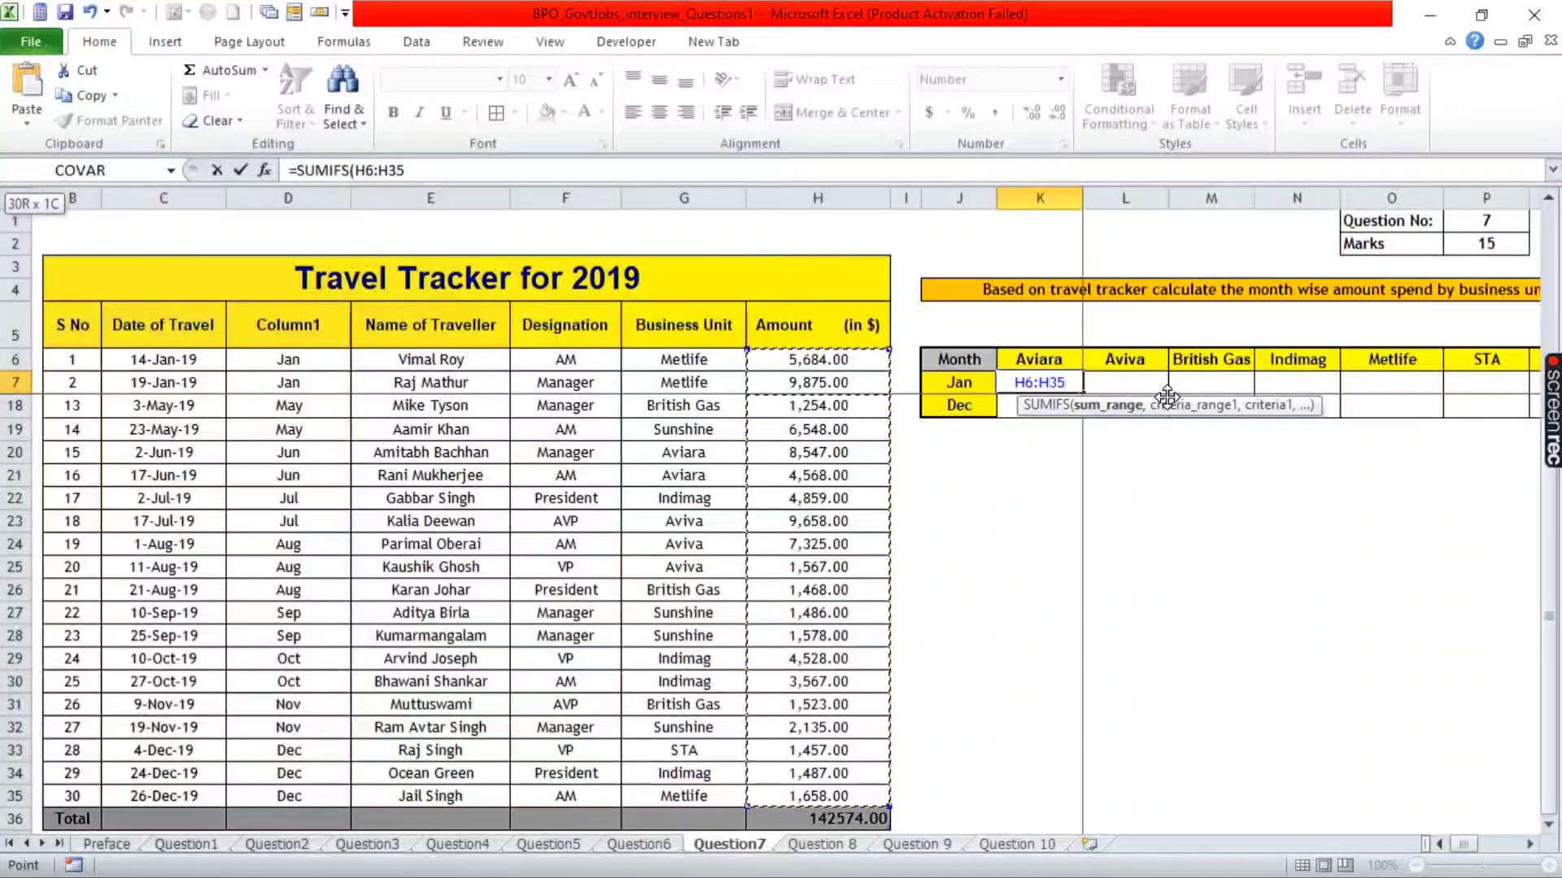
type(",")
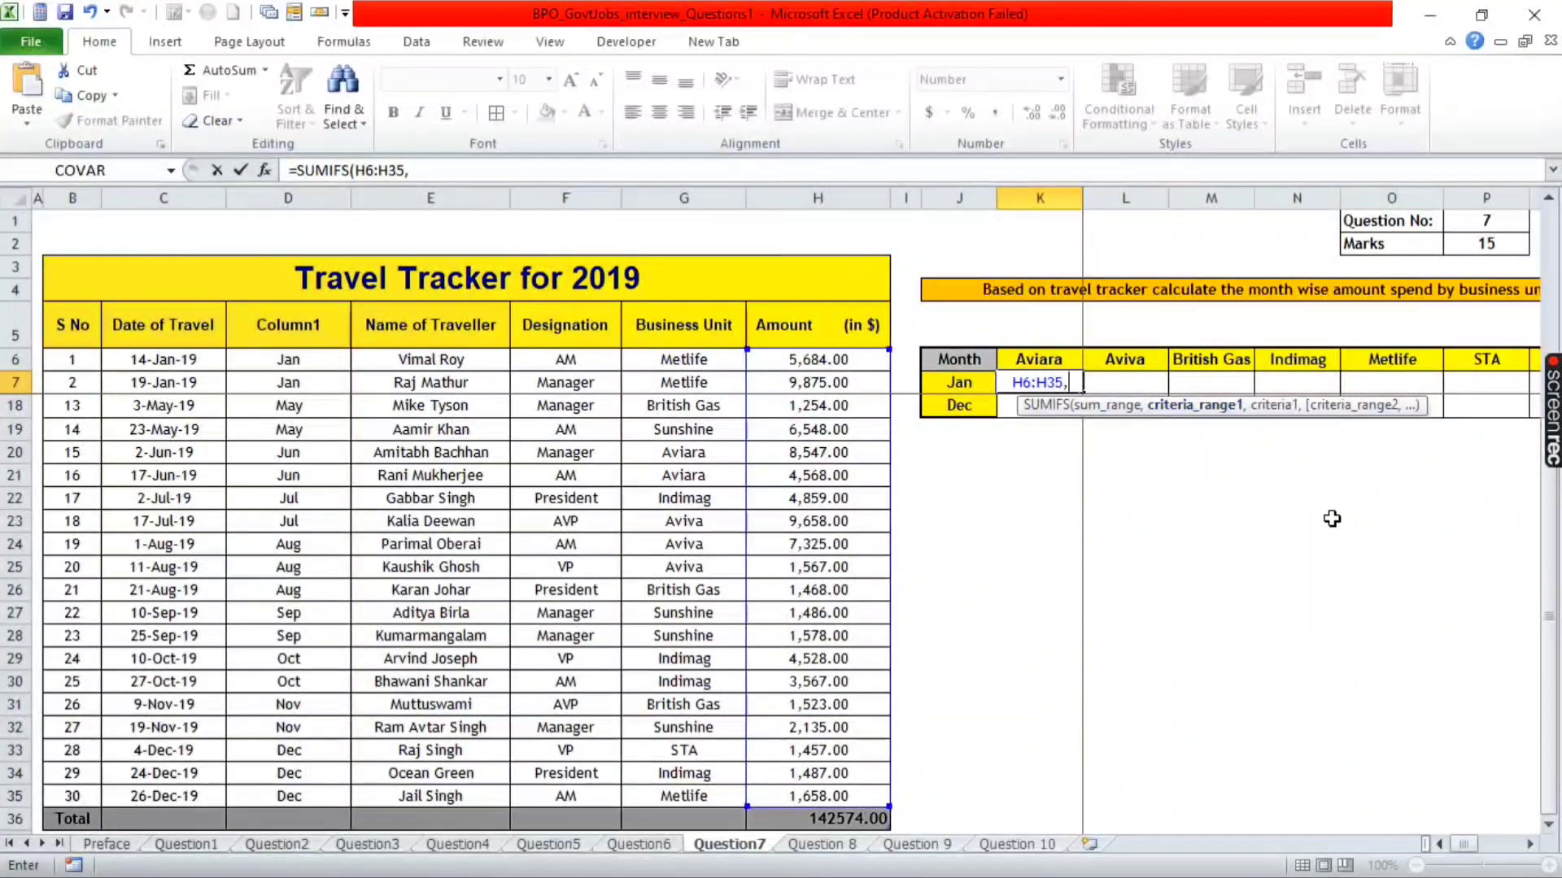
- Add the month criteria range D6:D35, matched against the Jan label in J7
left_click(337, 364)
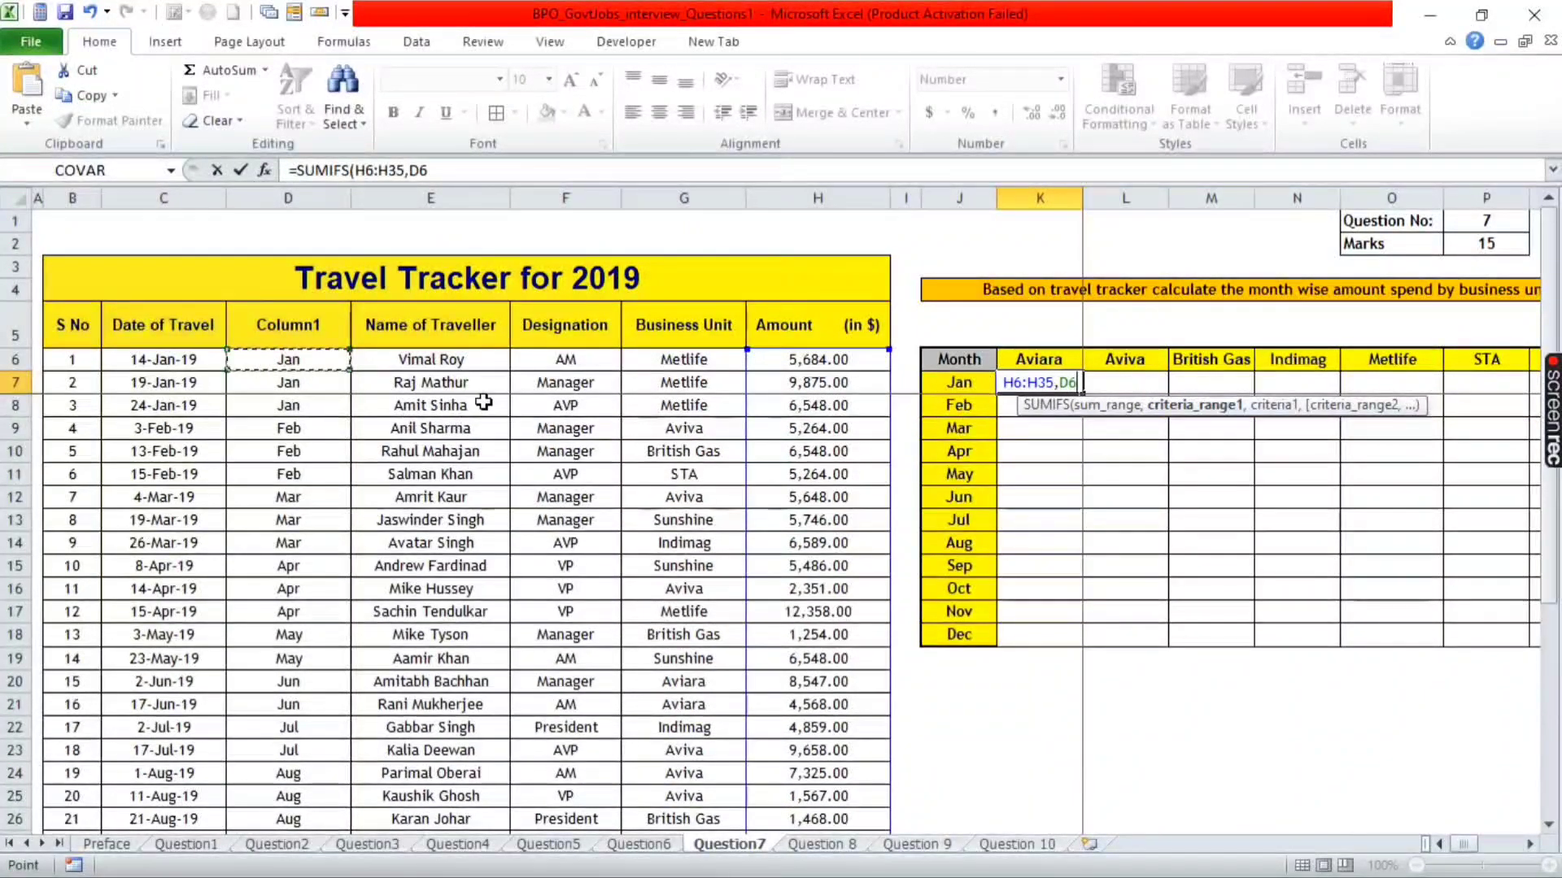
left_click_drag(289, 359, 289, 796)
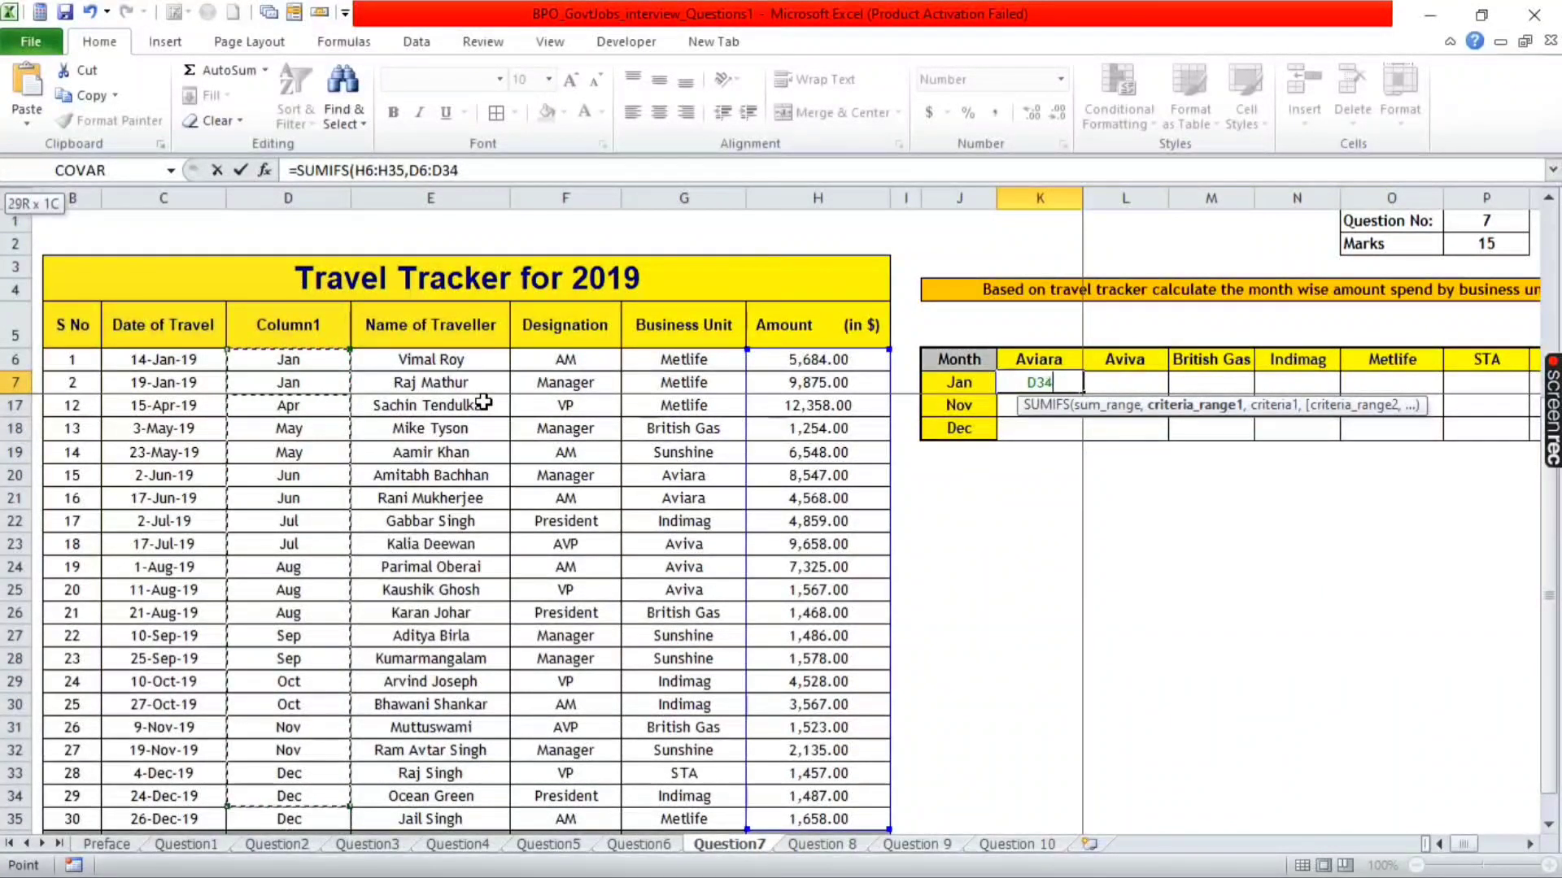
key("shift+Down")
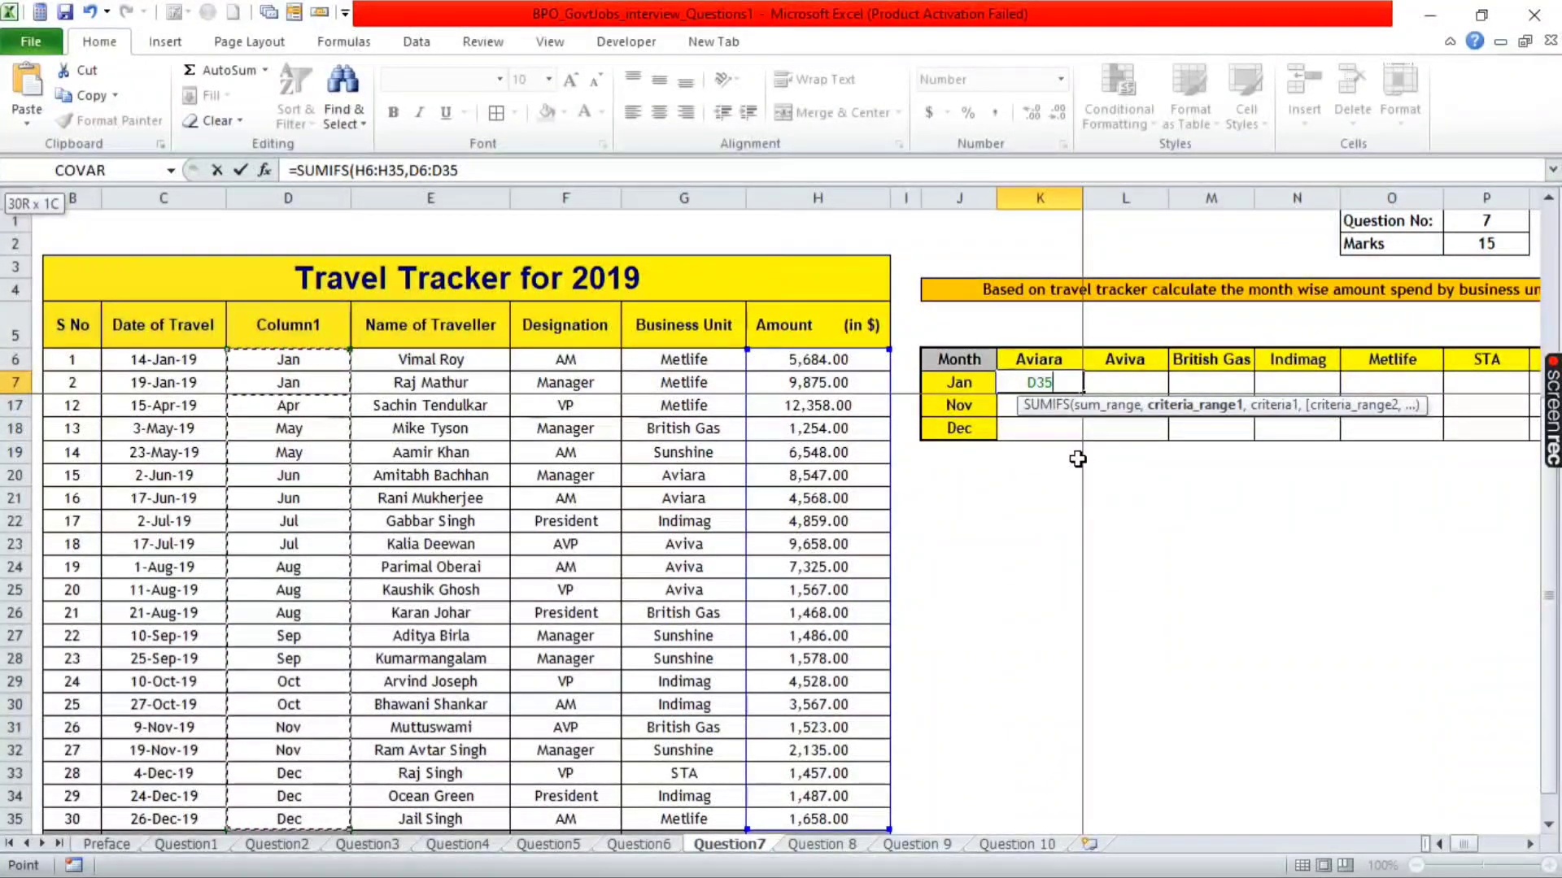
type(",")
scroll(1078, 459, "up", 3)
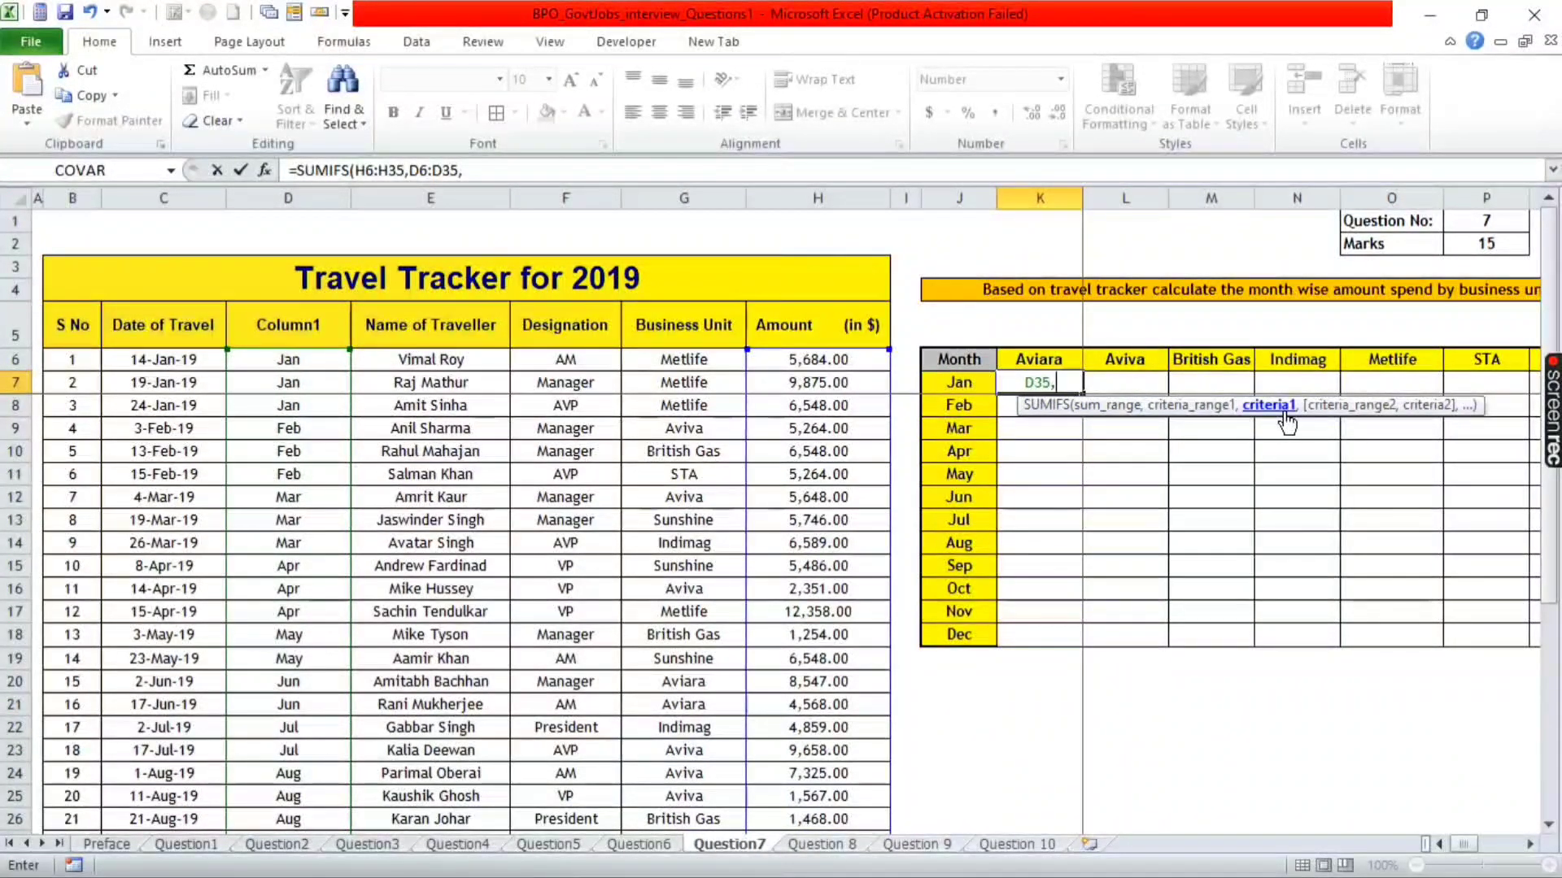
left_click(960, 383)
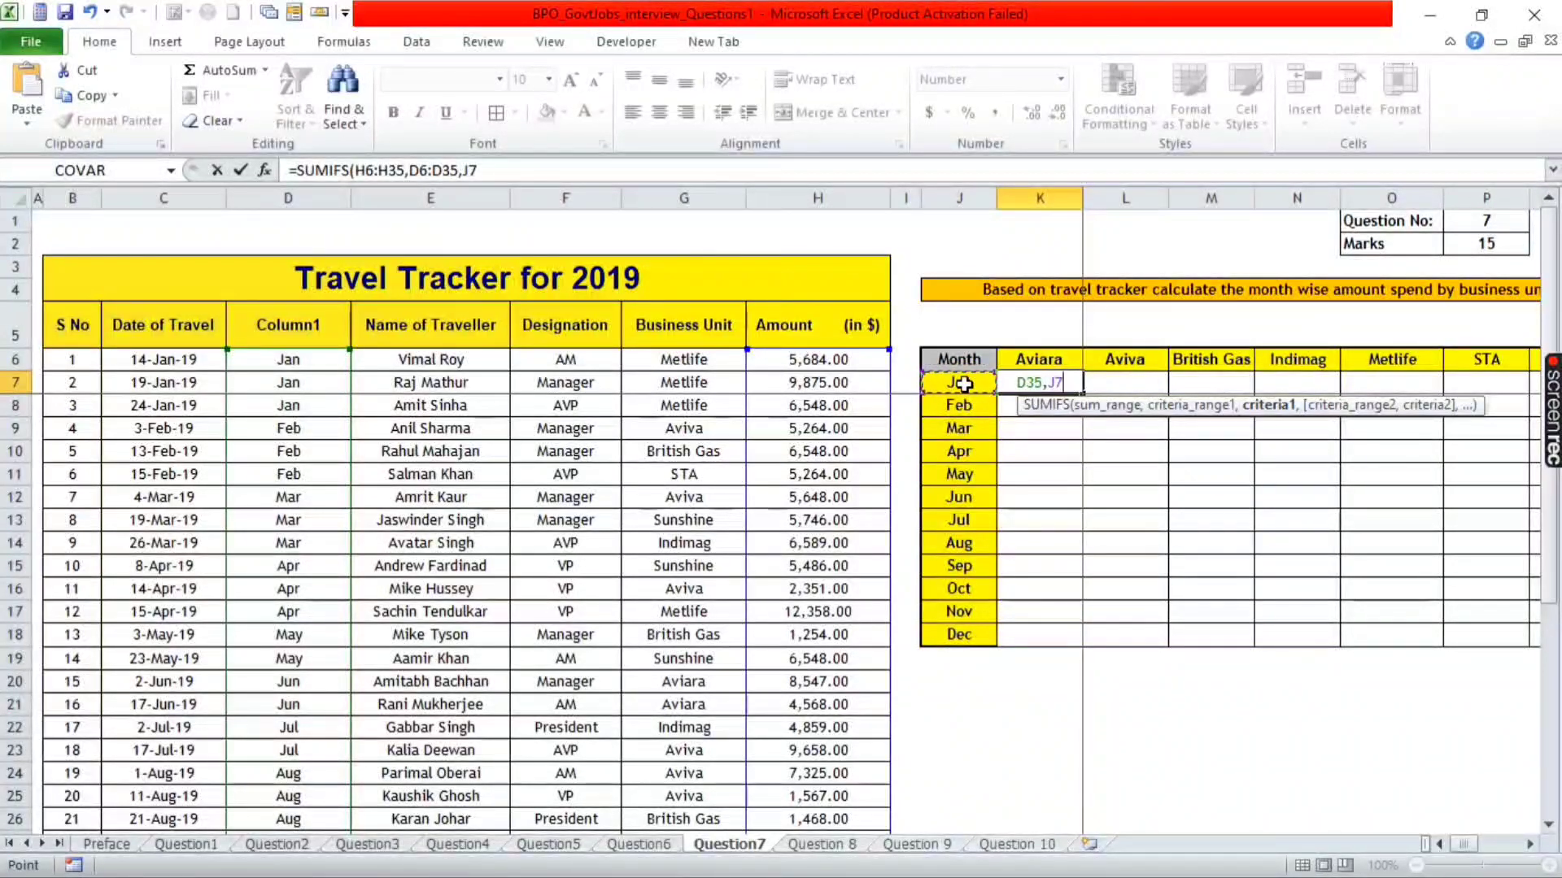
type(",")
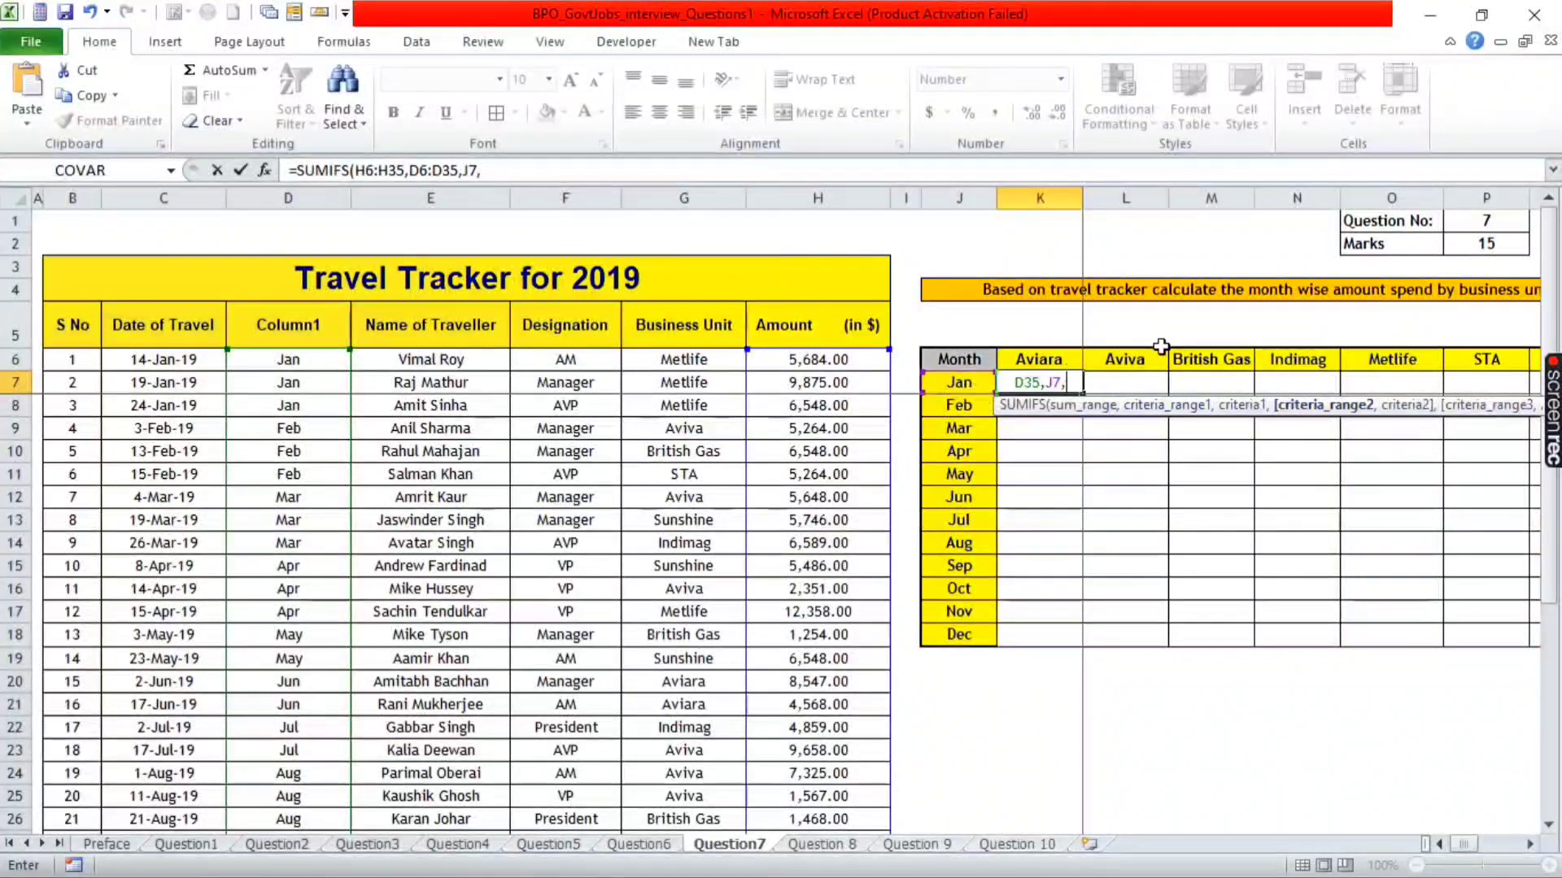
- Add the business unit range G6:G35 matched against K6, and close the formula
left_click(686, 358)
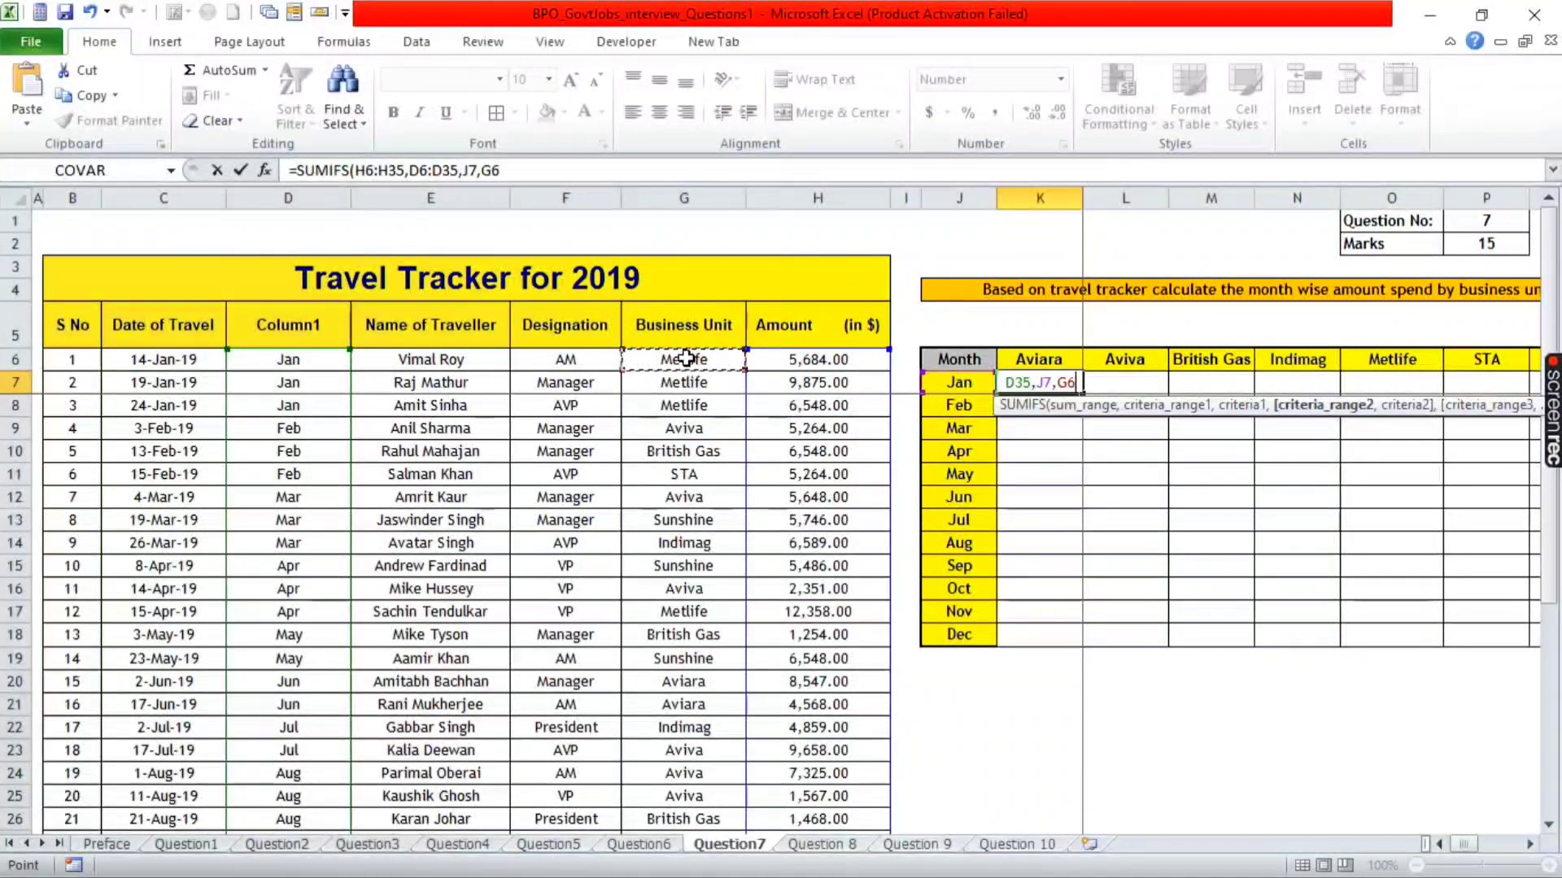
key("ctrl+shift+Down")
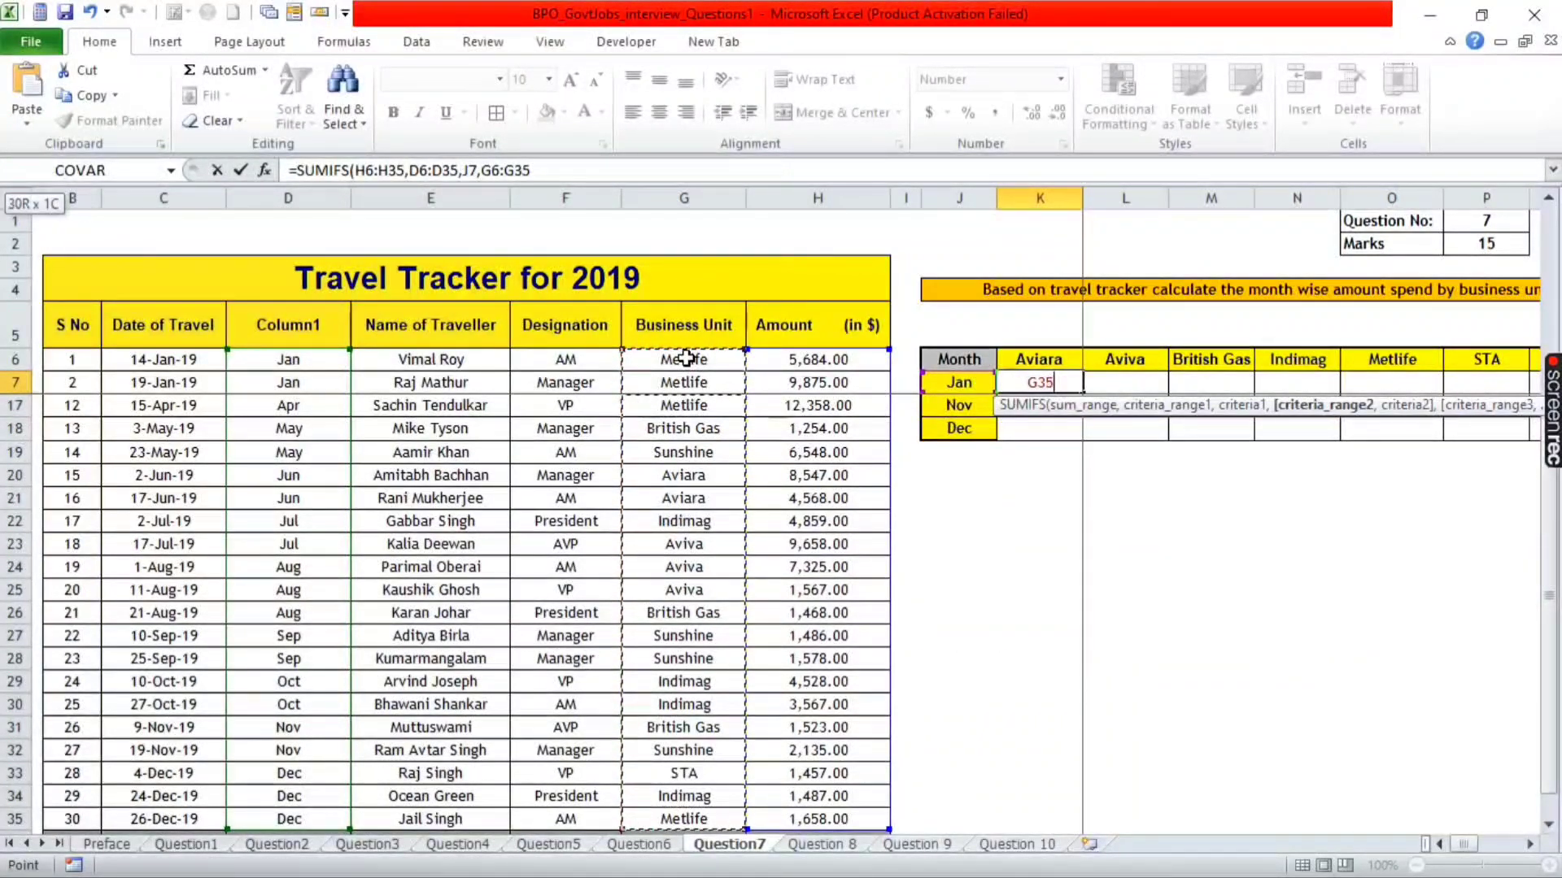
type(",")
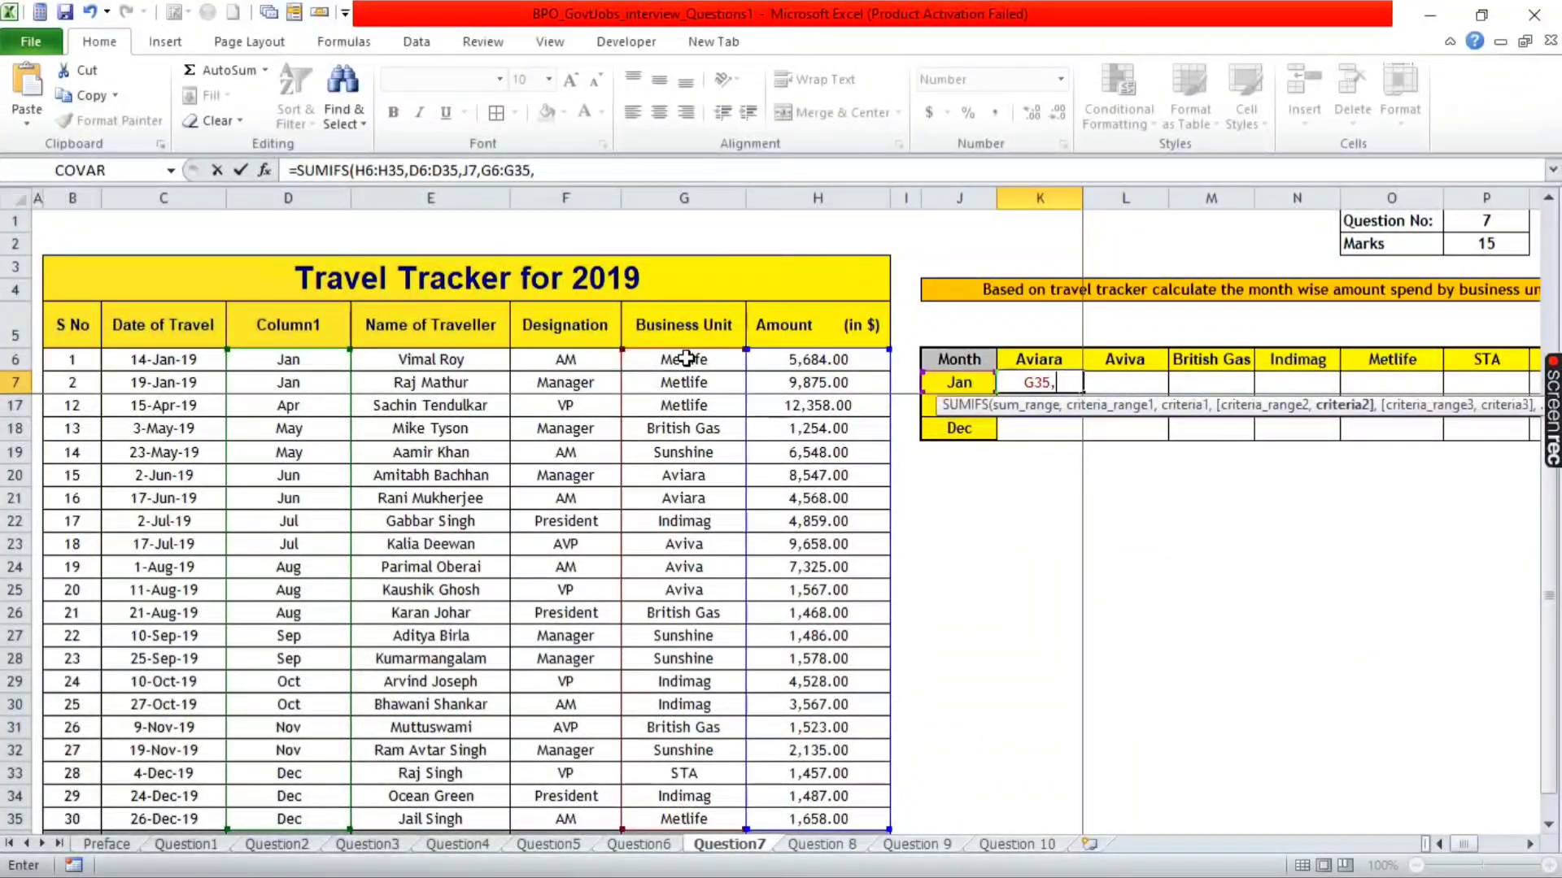
left_click(1037, 358)
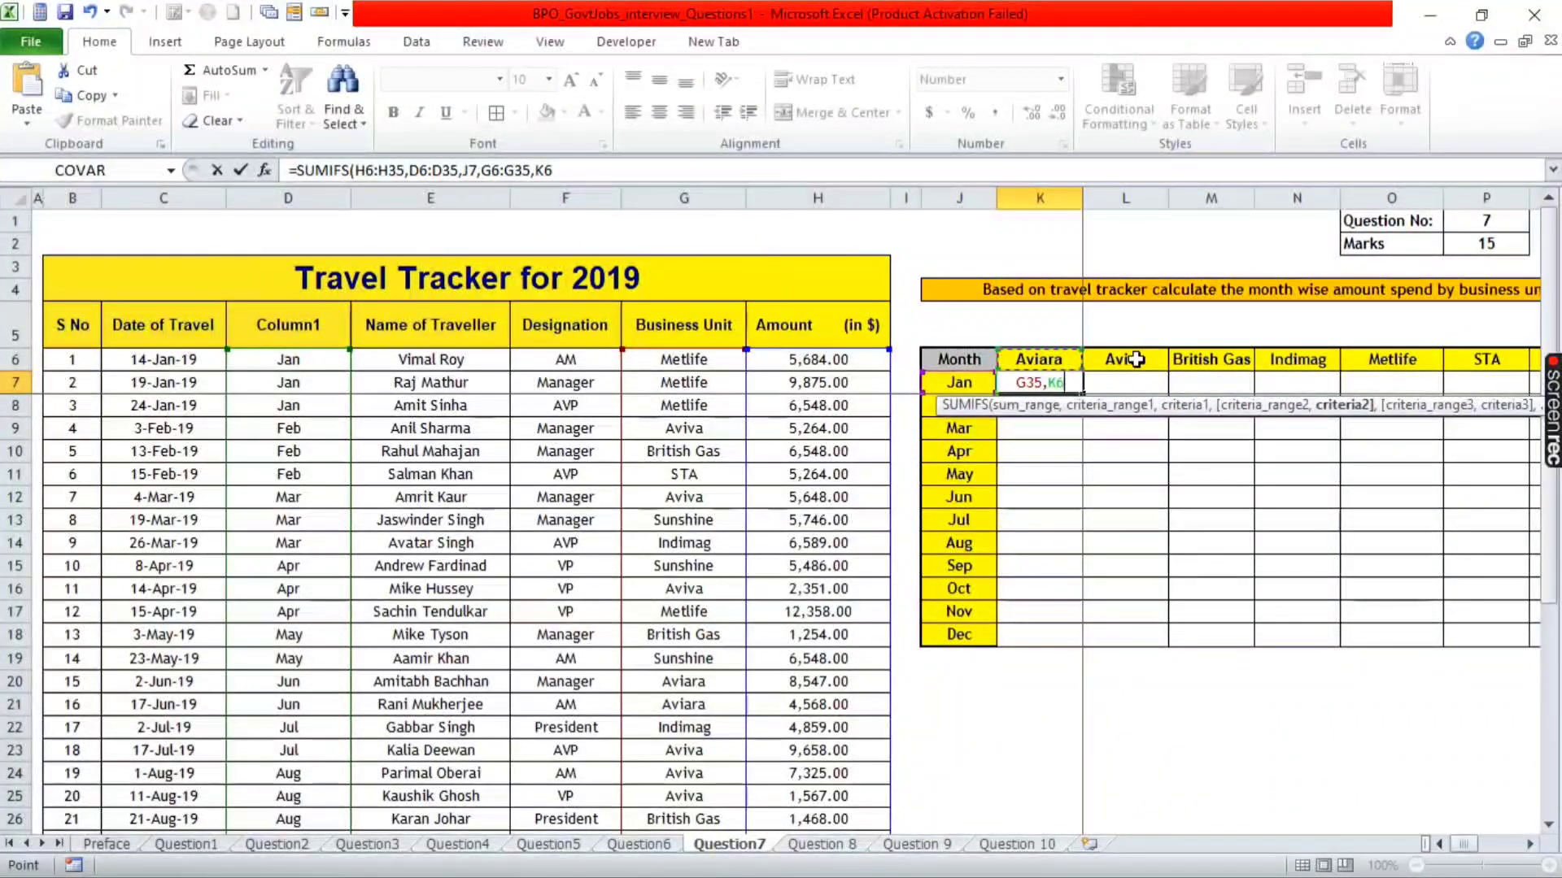
type(")")
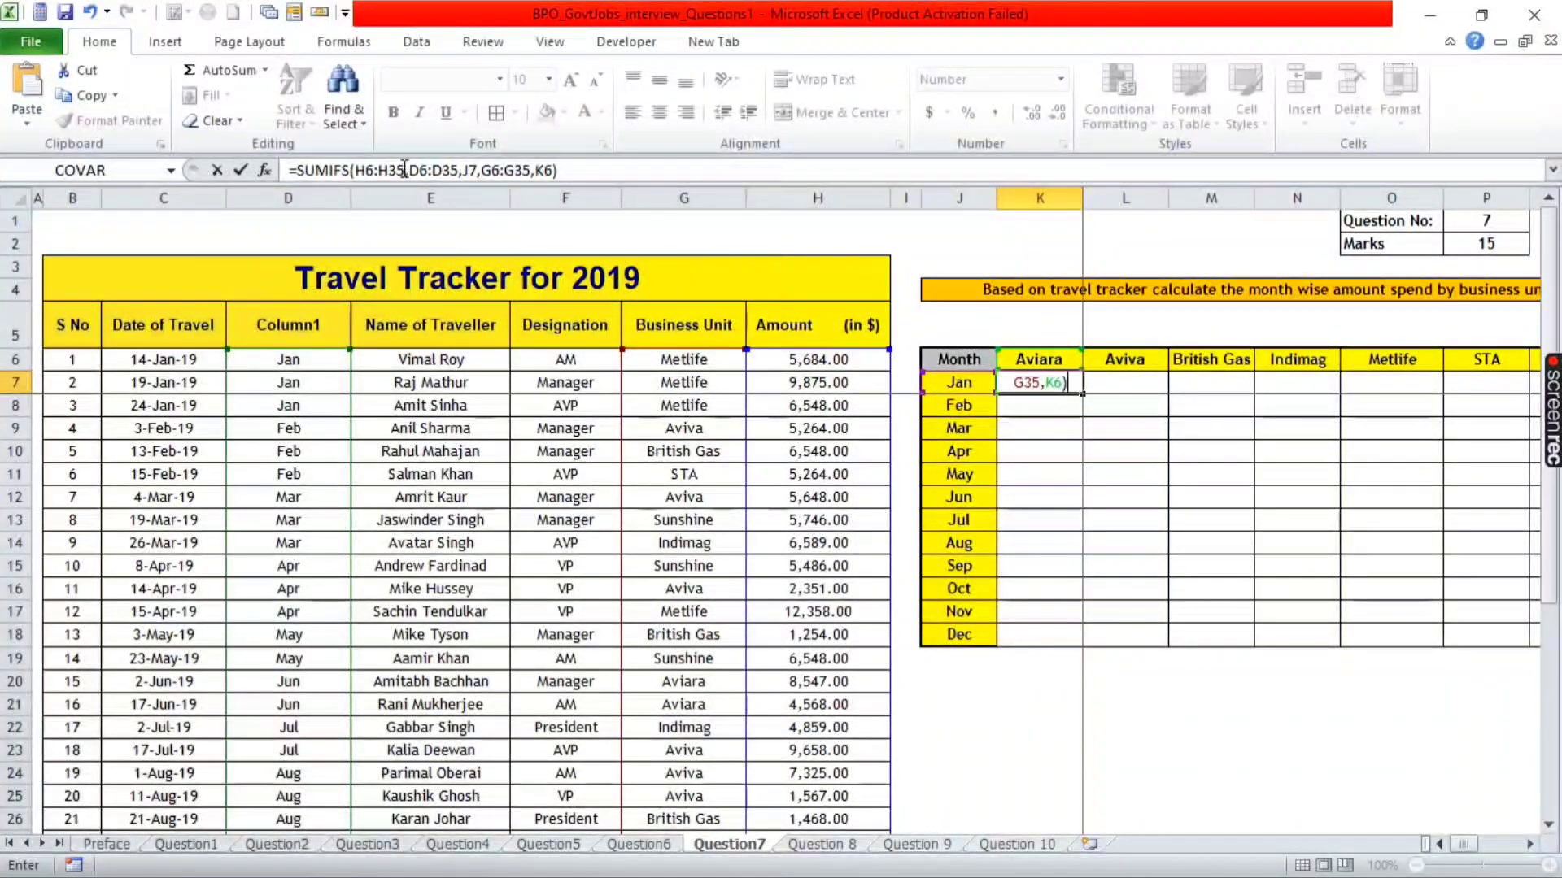
- Highlight the H6:H35, D6:D35 and G6:G35 ranges in the formula bar
left_click_drag(405, 170, 354, 170)
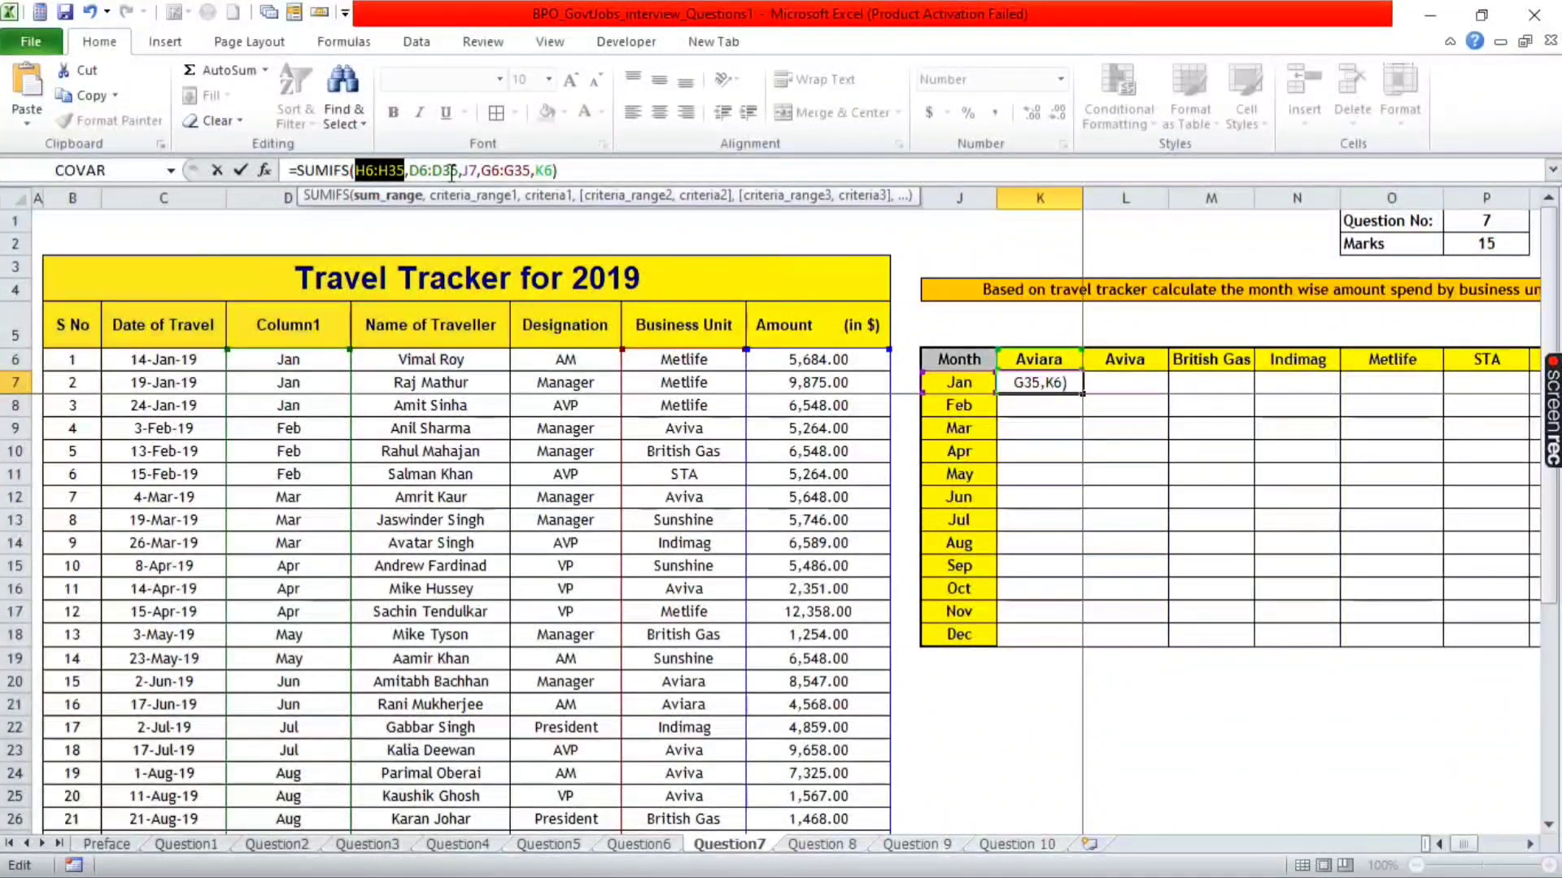
left_click_drag(458, 171, 410, 171)
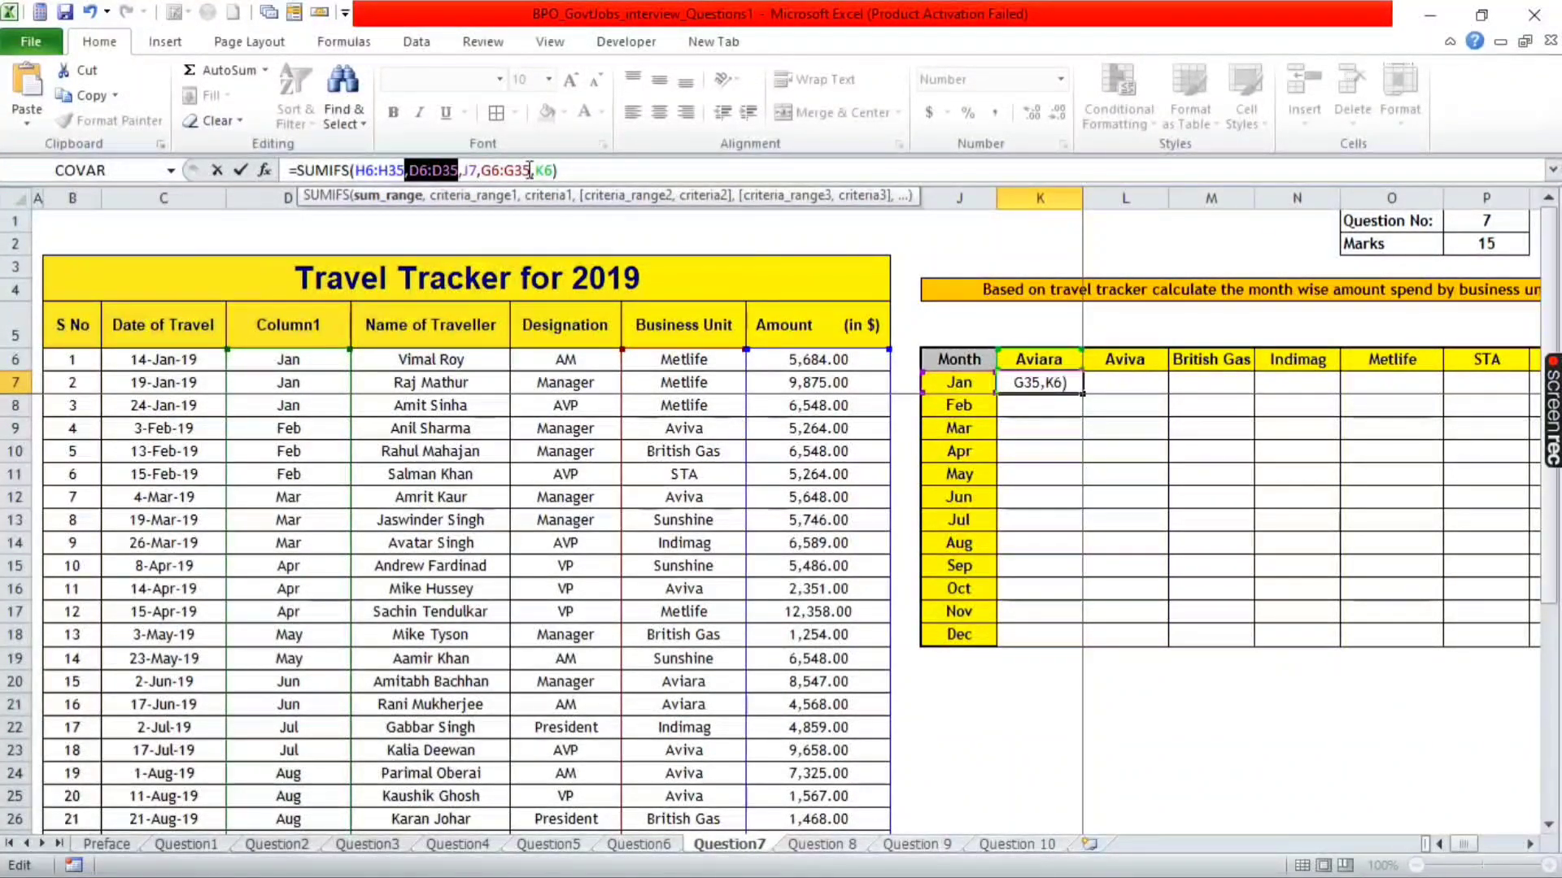
left_click_drag(530, 170, 481, 170)
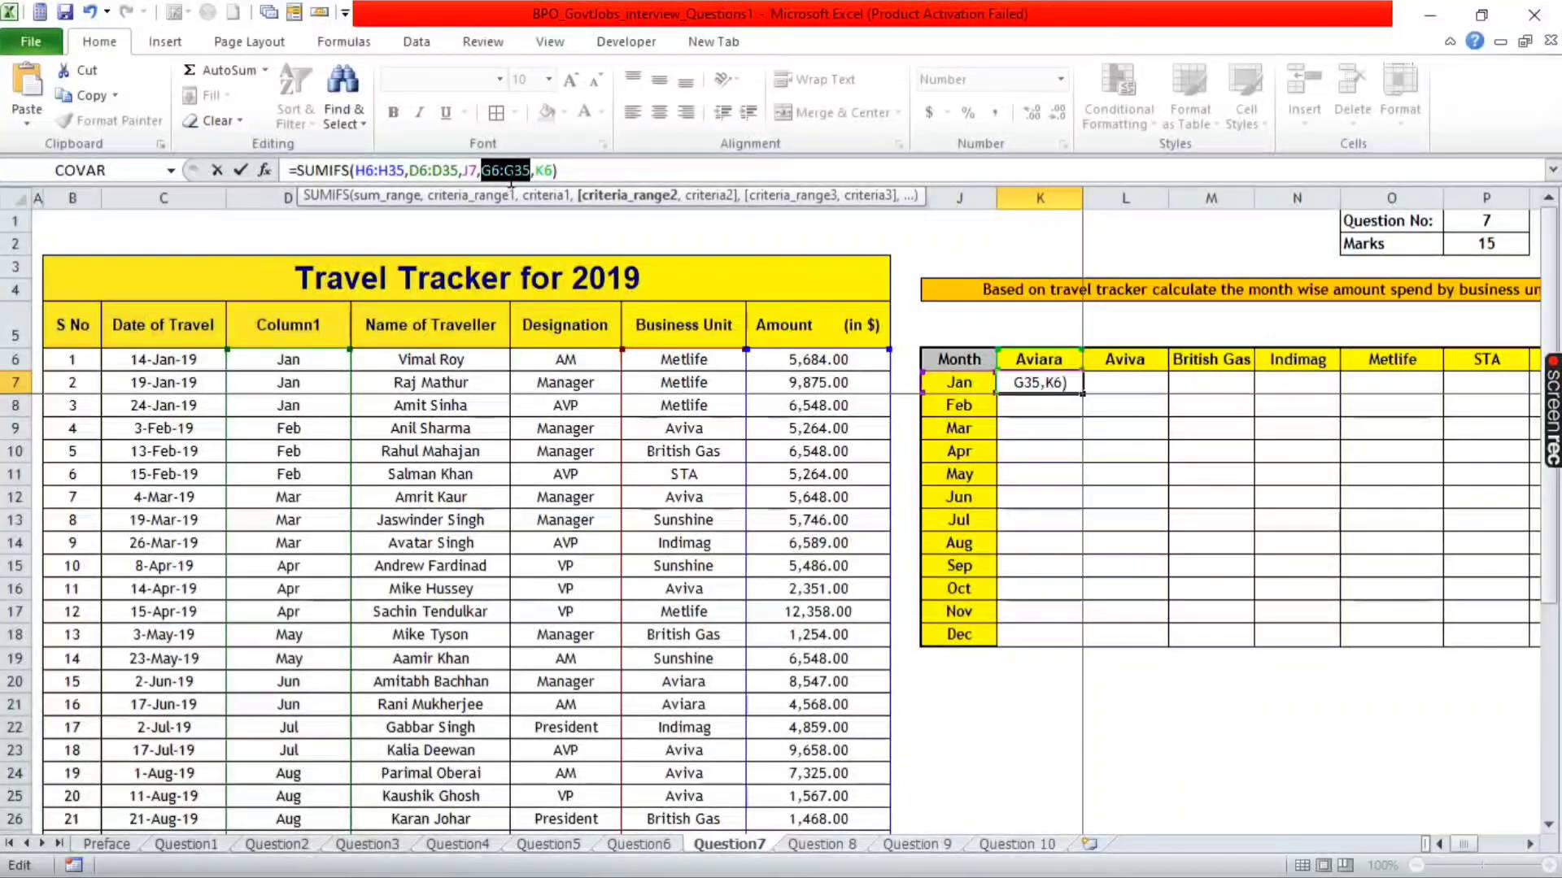
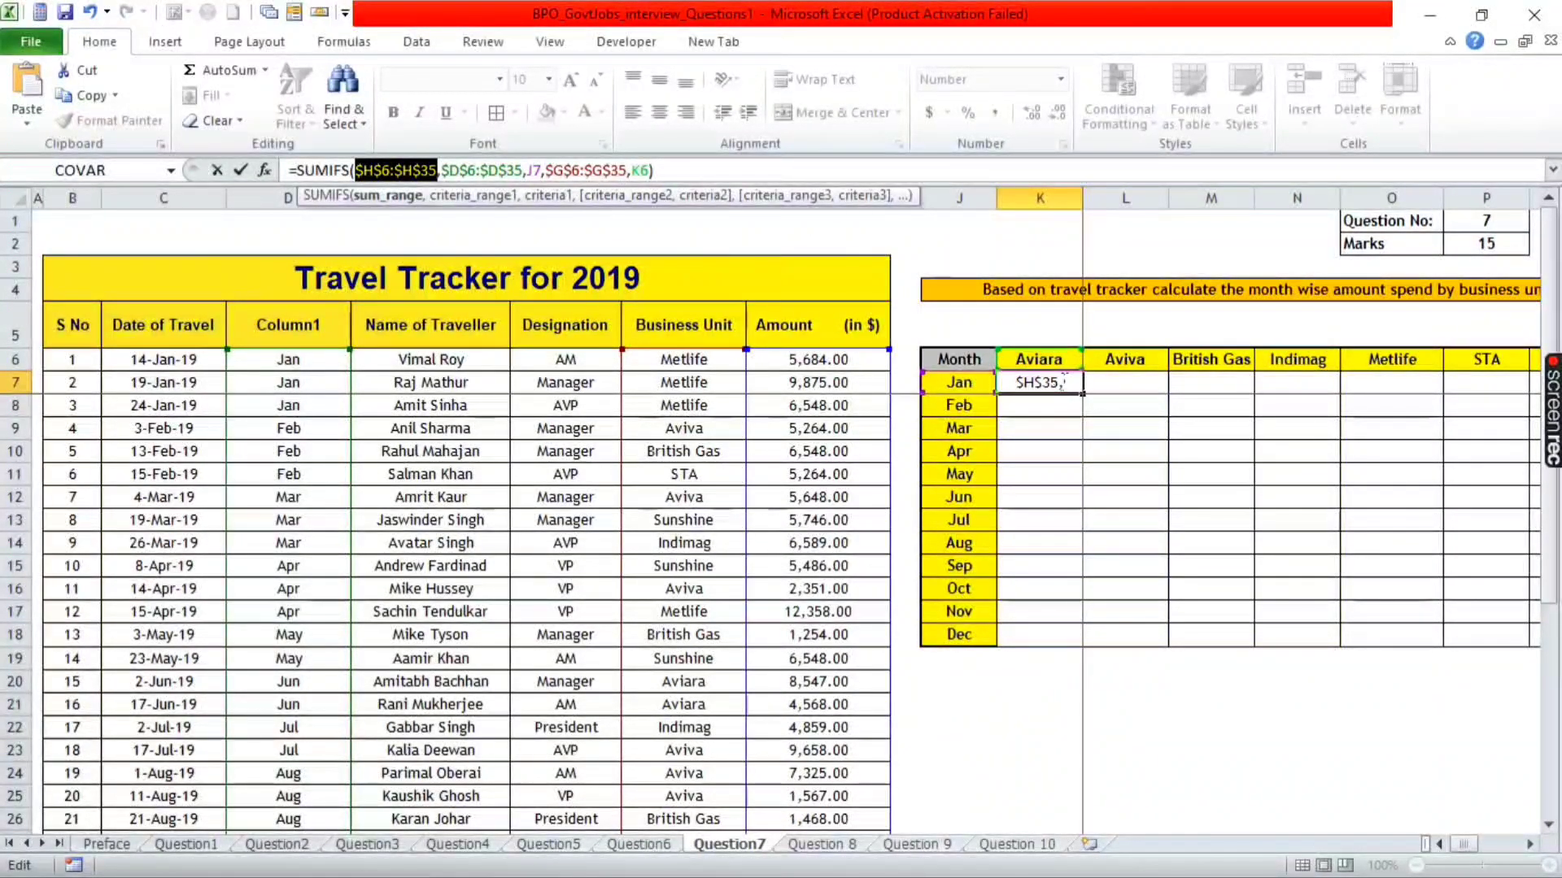
- Change the K7 SUMIFS criteria to the mixed references $J7 and K$6
left_click(534, 171)
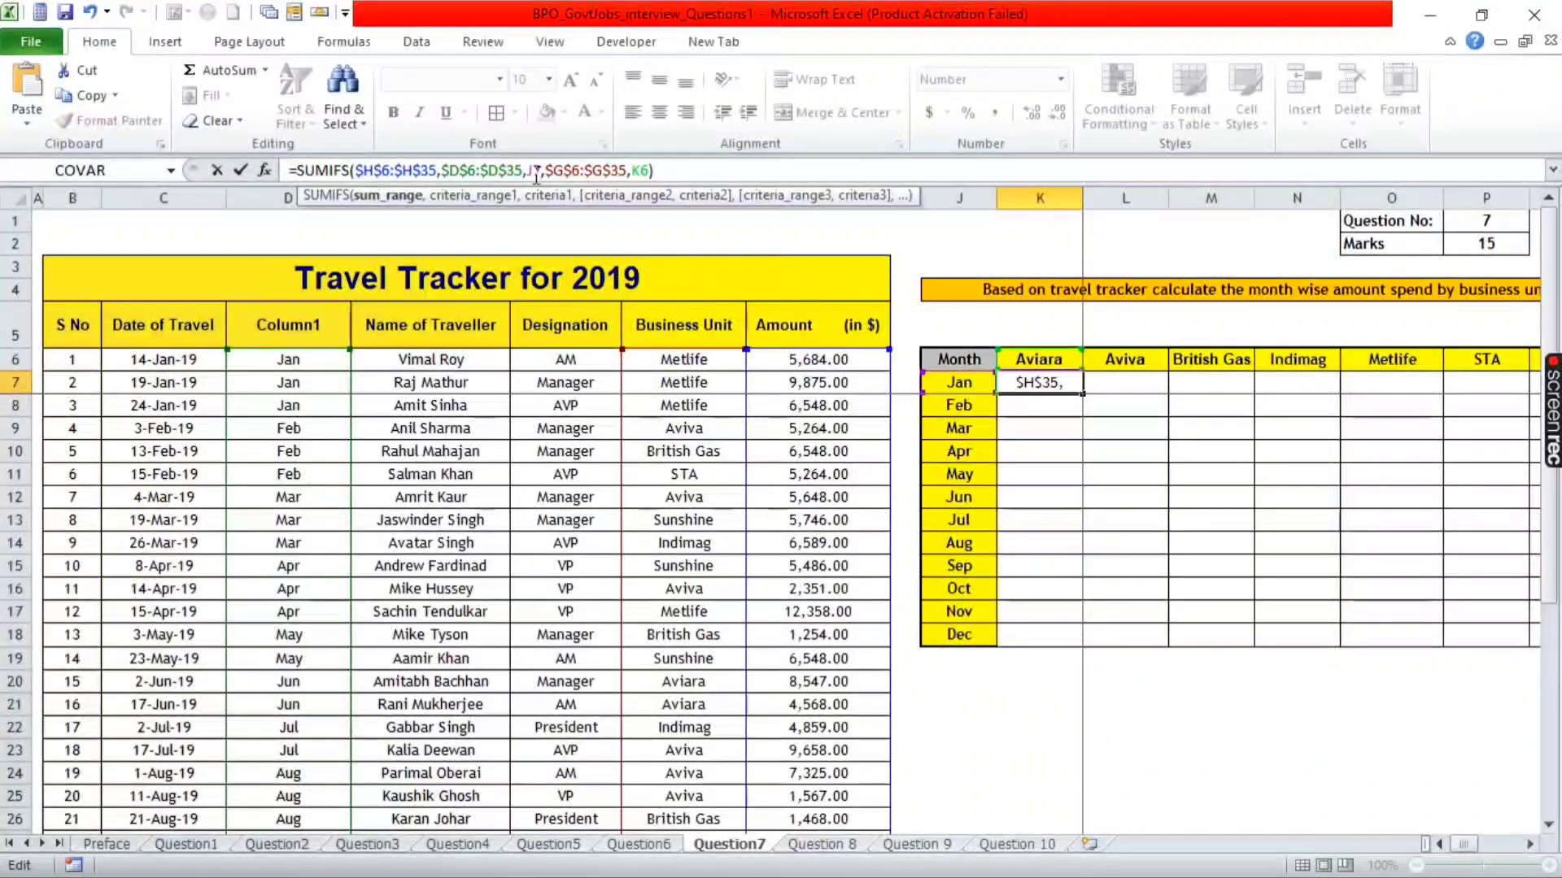
key("Left")
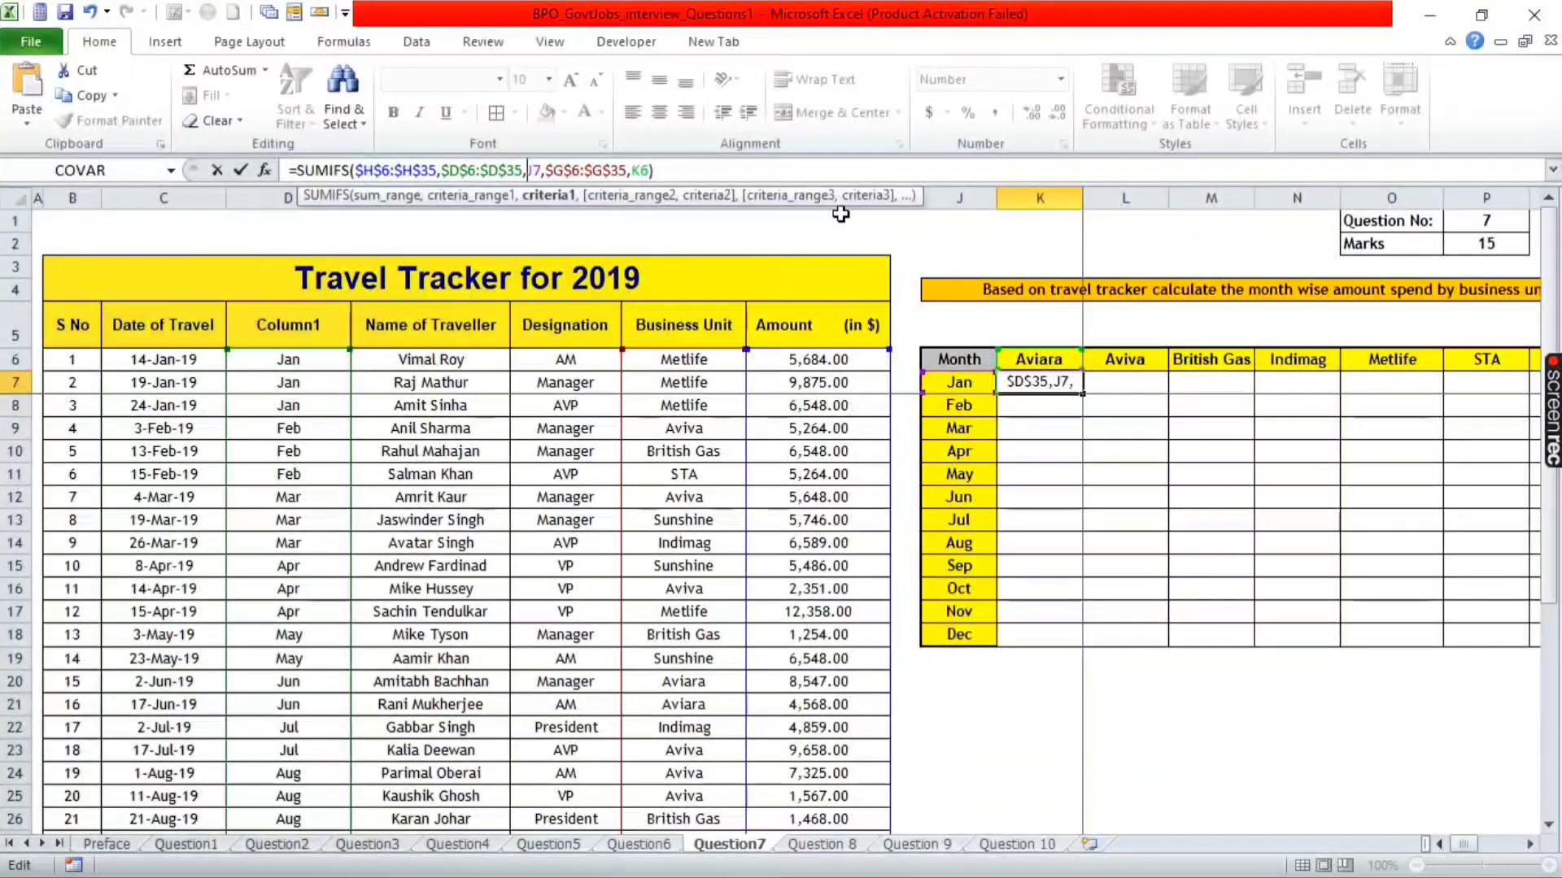
type("4")
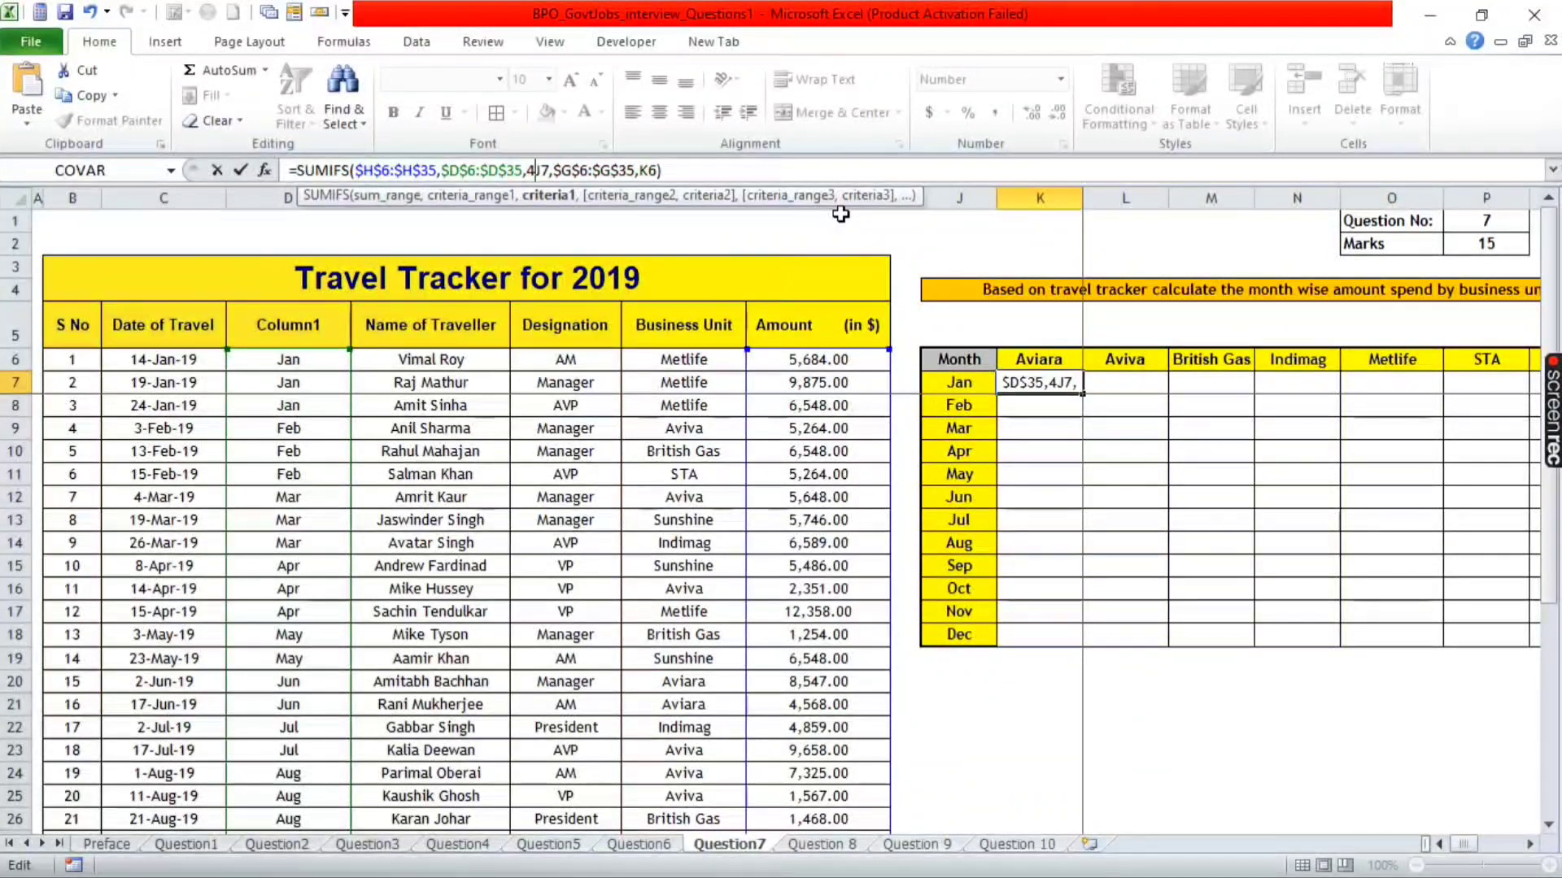
key("BackSpace")
type("$")
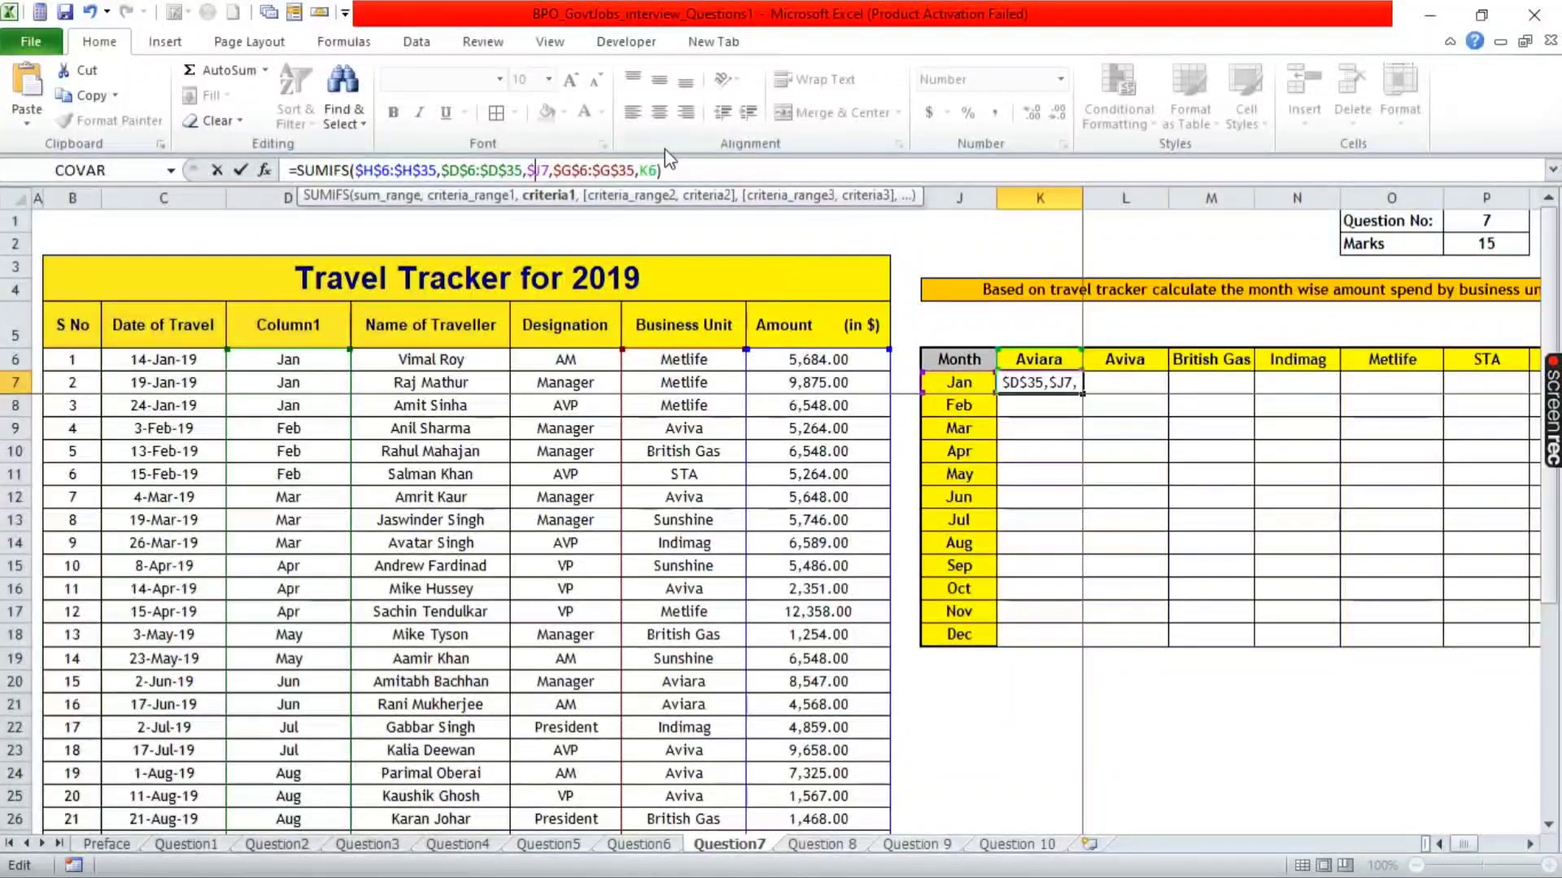
left_click(743, 171)
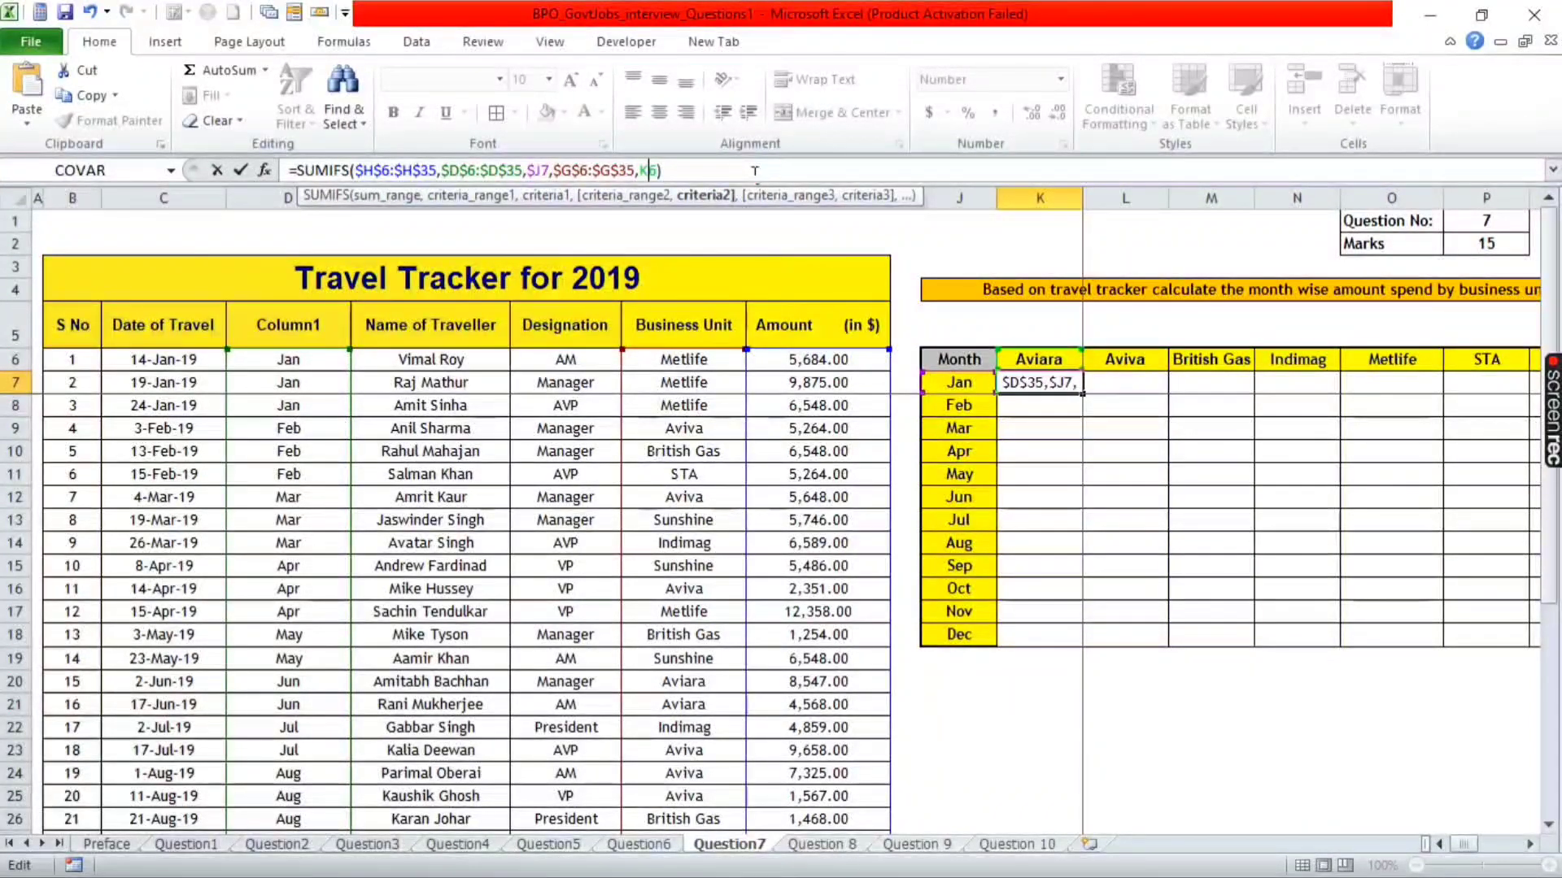
left_click(755, 171)
type("$")
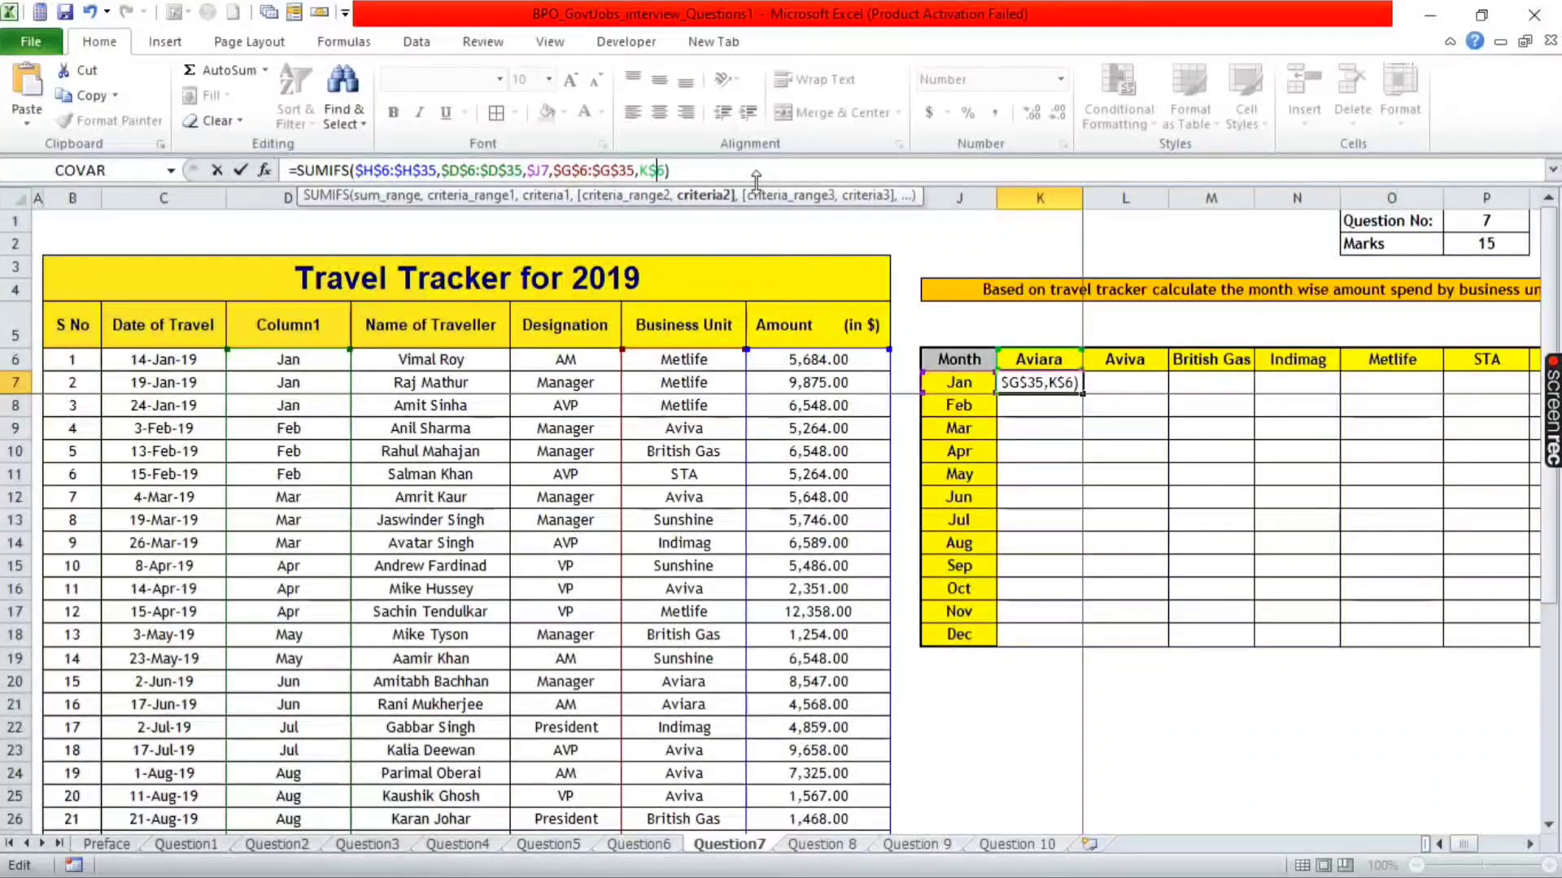
key("End")
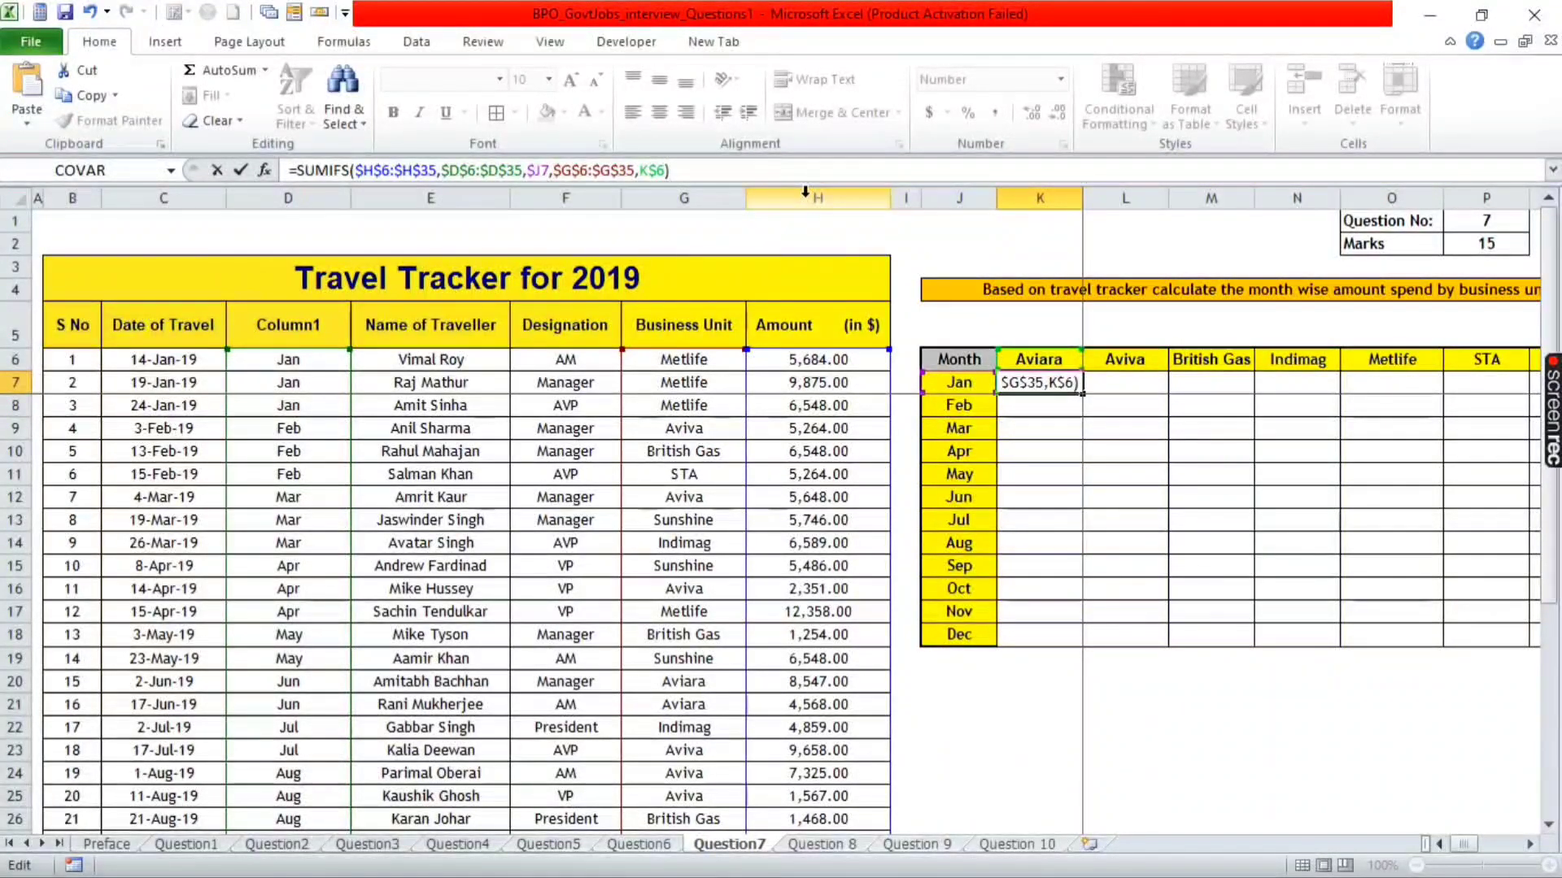
- Commit the K7 formula and fill it across the Jan row to Q7 with Ctrl+R
key("ctrl+Return")
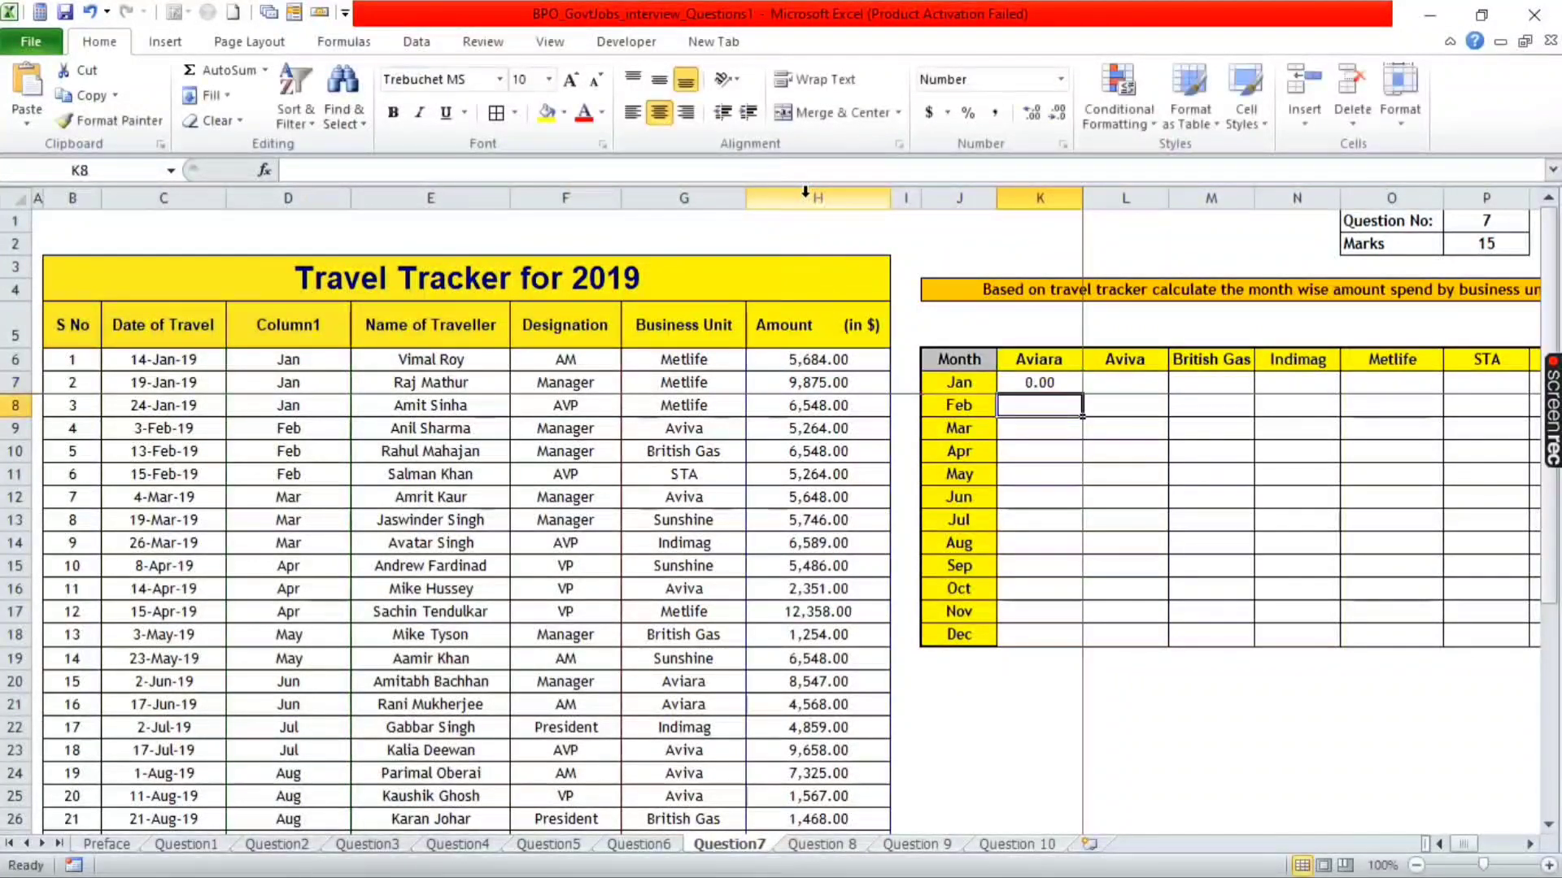
key("shift+Right")
key("shift+Right")
key("shift+Right")
key("shift+Right")
key("shift+Right")
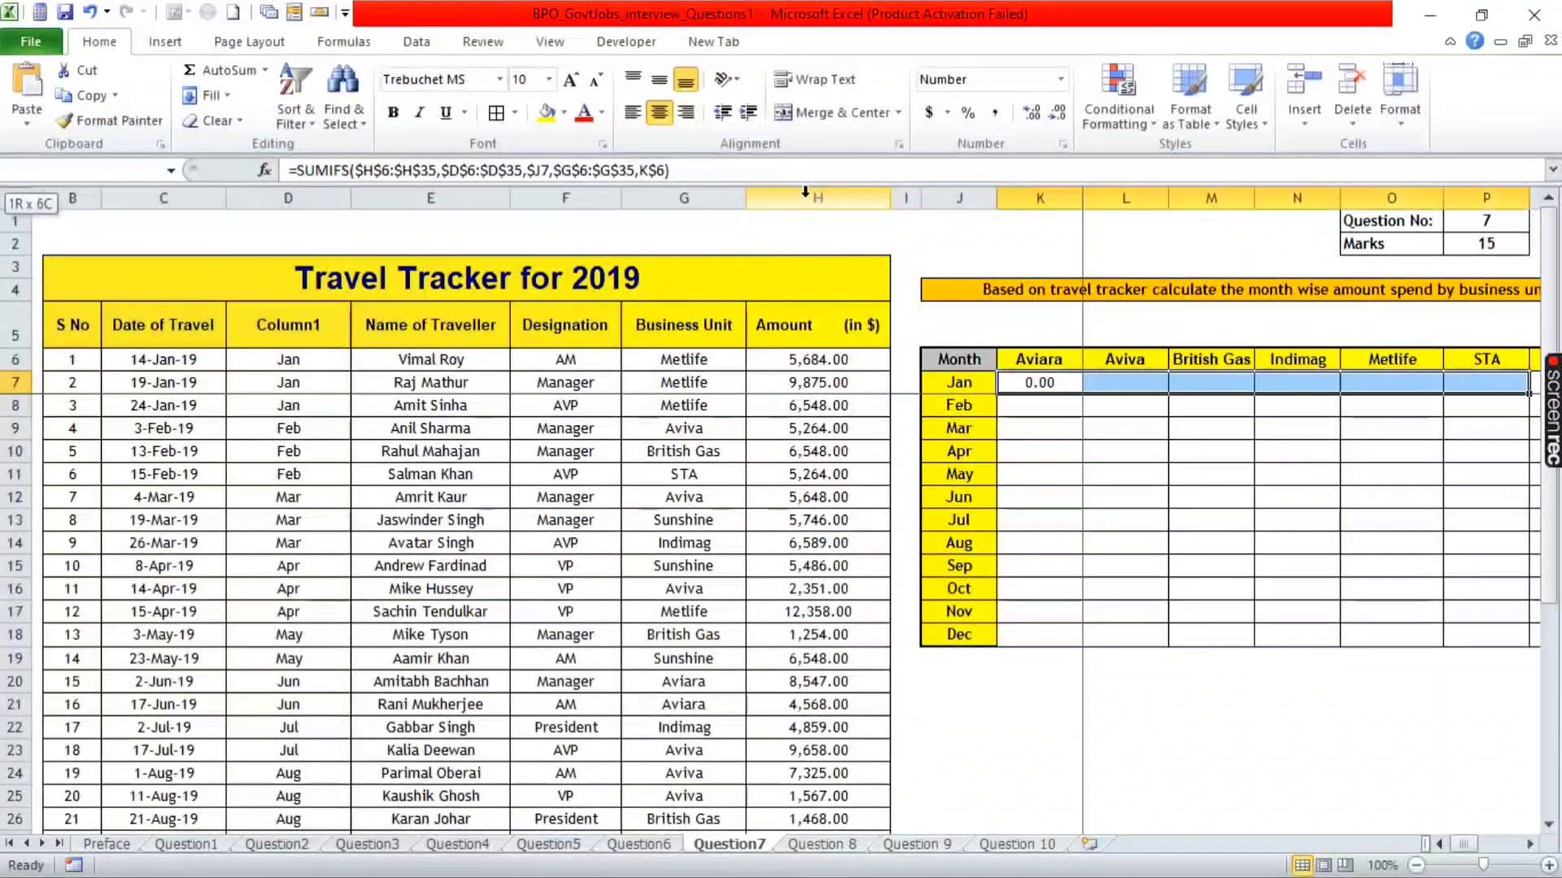
key("shift+Right")
key("ctrl+r")
- Fill the formula down through the whole table K7:Q18 with Ctrl+D
key("Left")
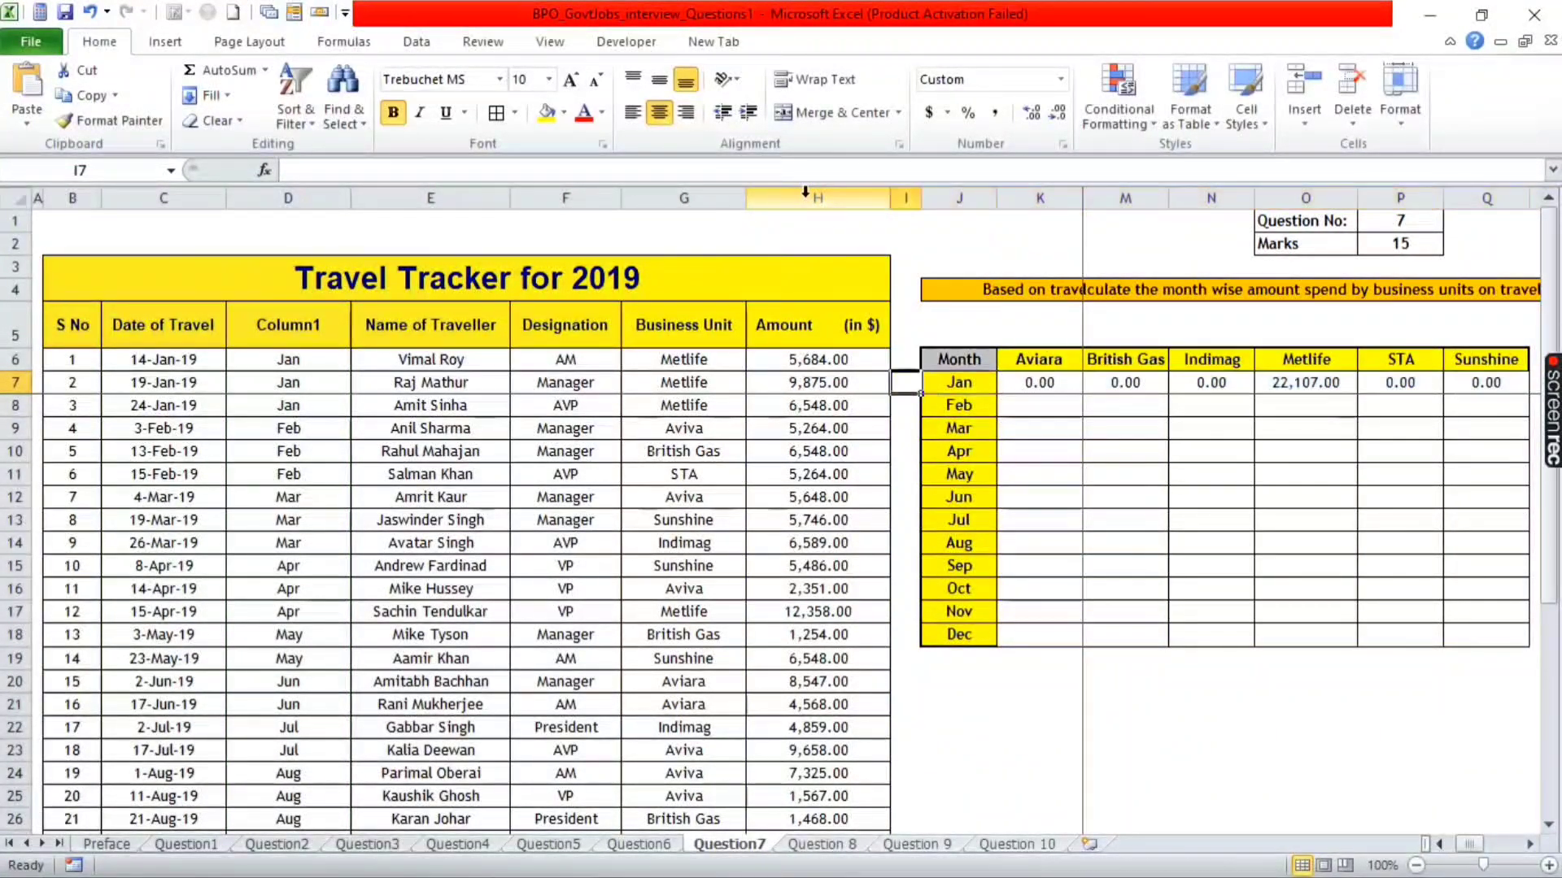
key("Down")
key("Down")
key("Right")
key("Right")
key("Right")
key("Left")
key("Left")
key("Left")
key("Right")
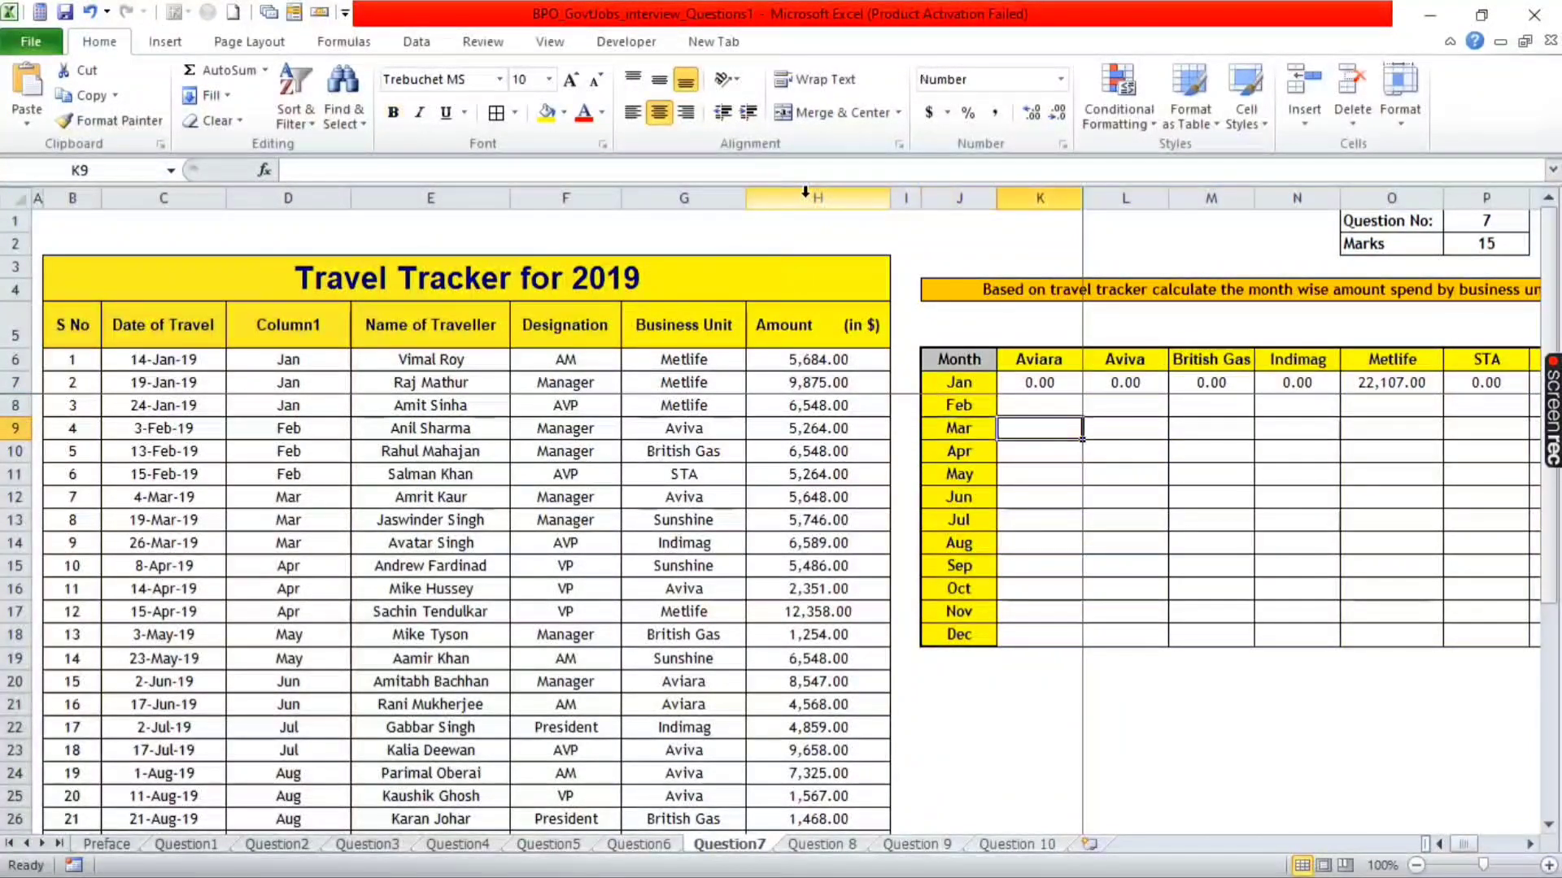
key("Left")
key("ctrl+Down")
key("Right")
key("shift+Right")
key("shift+Right")
key("shift+Right")
key("shift+Right")
key("shift+Right")
key("shift+Right")
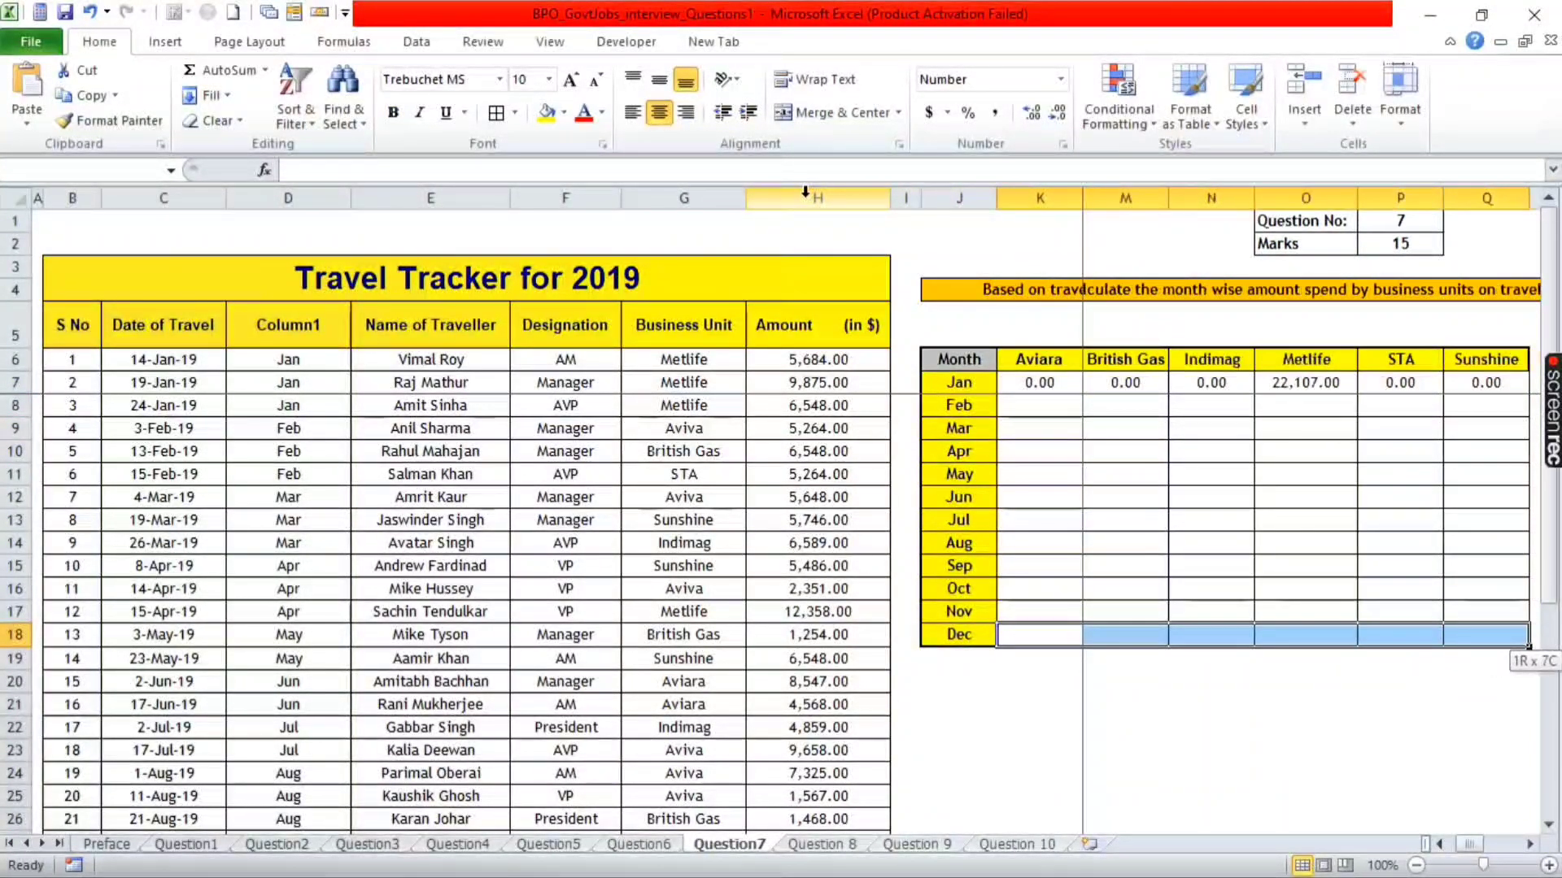
key("ctrl+shift+Up")
key("ctrl+d")
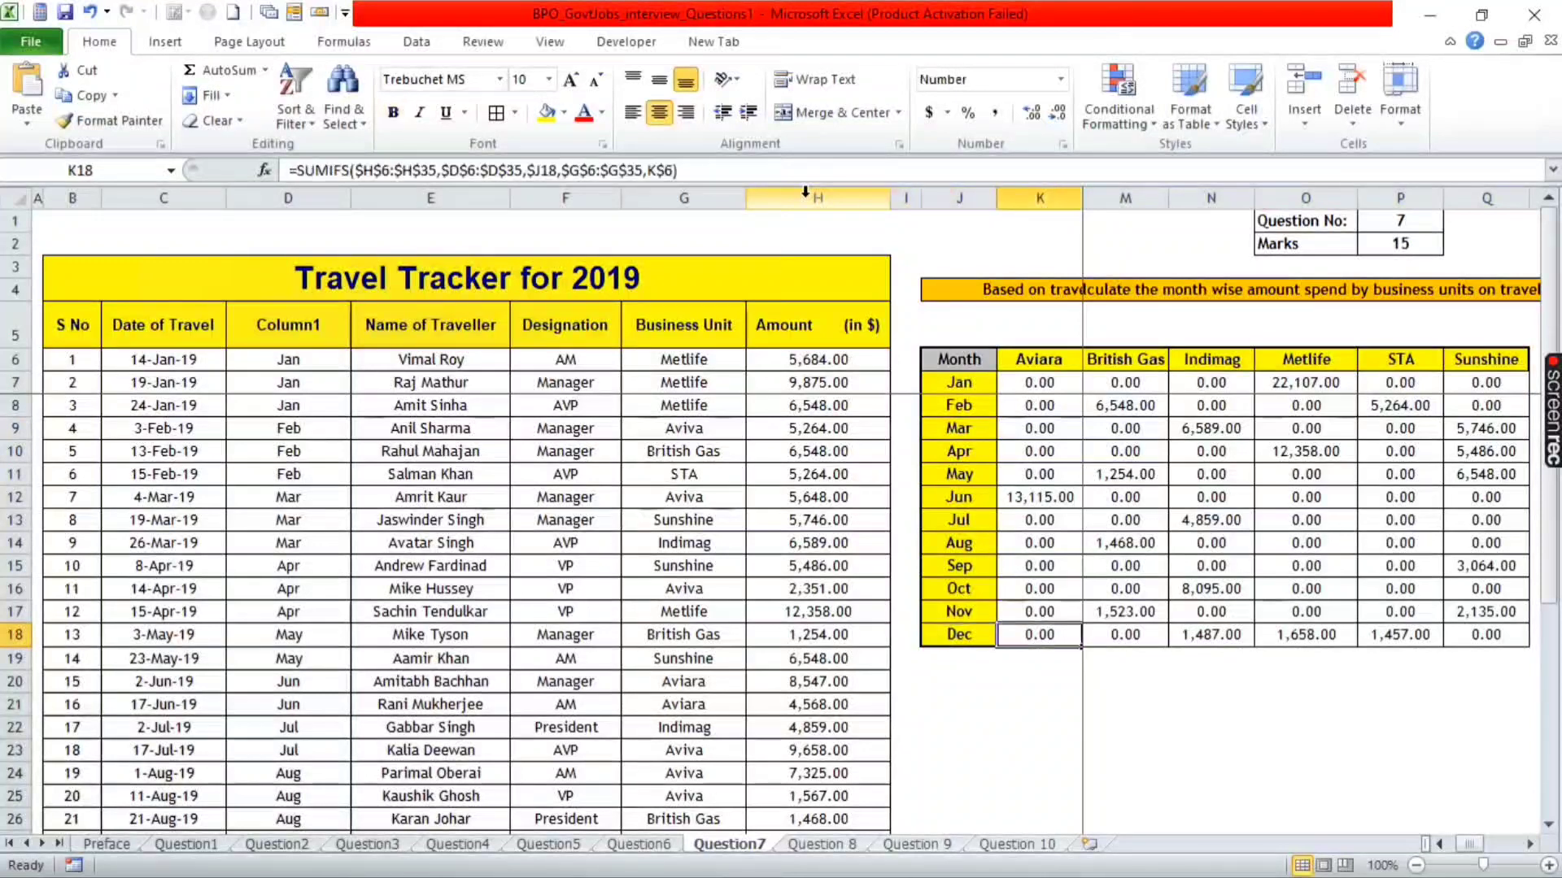
key("Right")
key("Right")
- Check the copied formulas in P7, L7 and K7, then move to the Question 8 sheet
key("Right")
key("ctrl+Up")
key("Down")
key("Right")
key("Right")
key("Right")
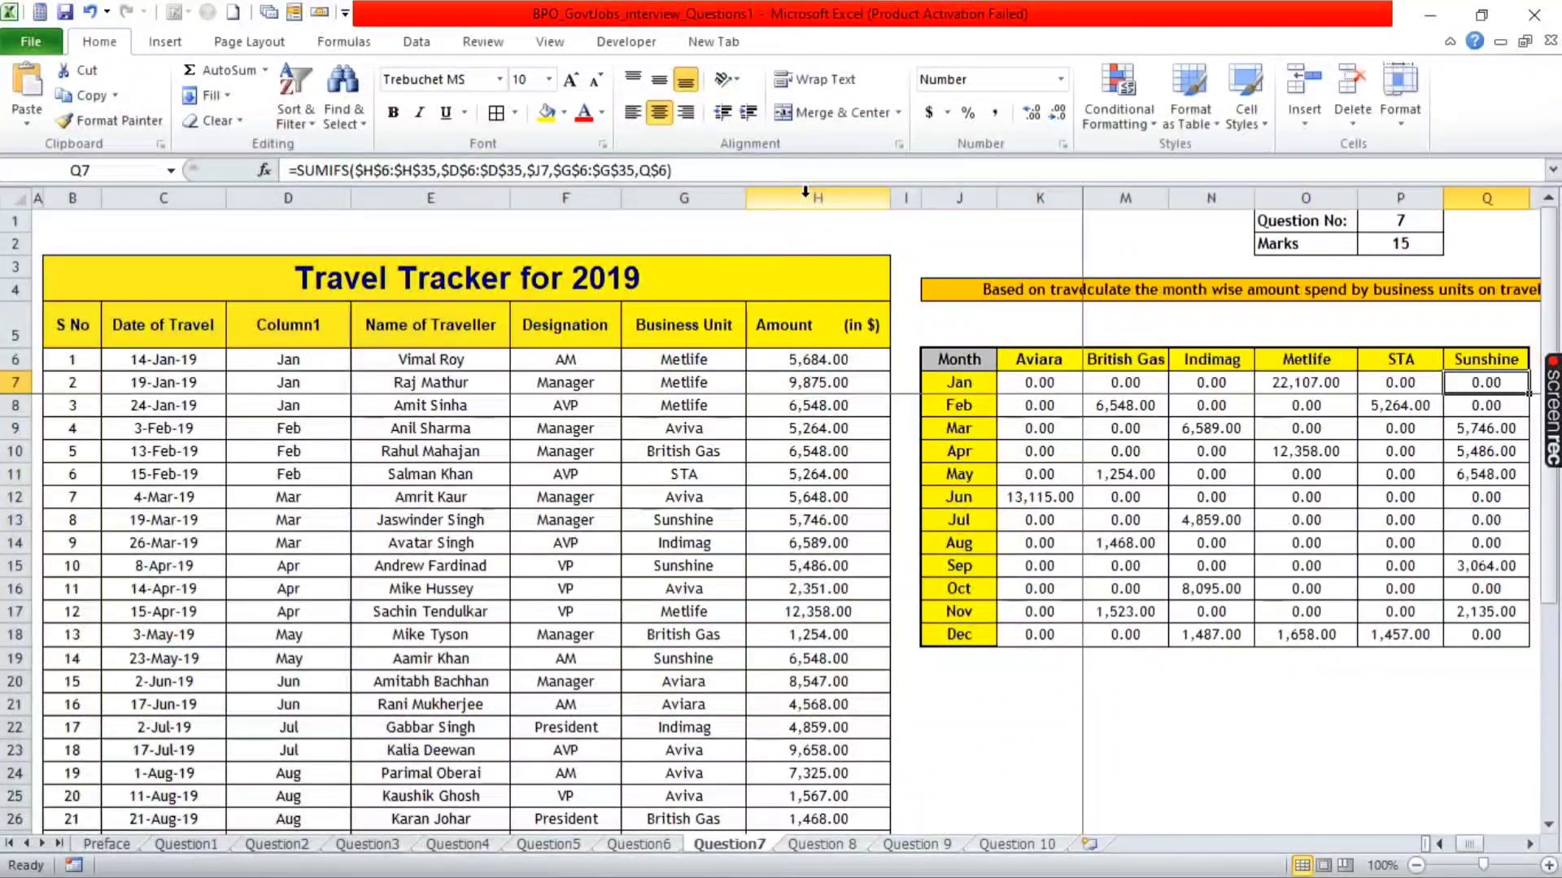
key("Left")
key("ctrl+Down")
key("Right")
key("ctrl+Up")
key("Left")
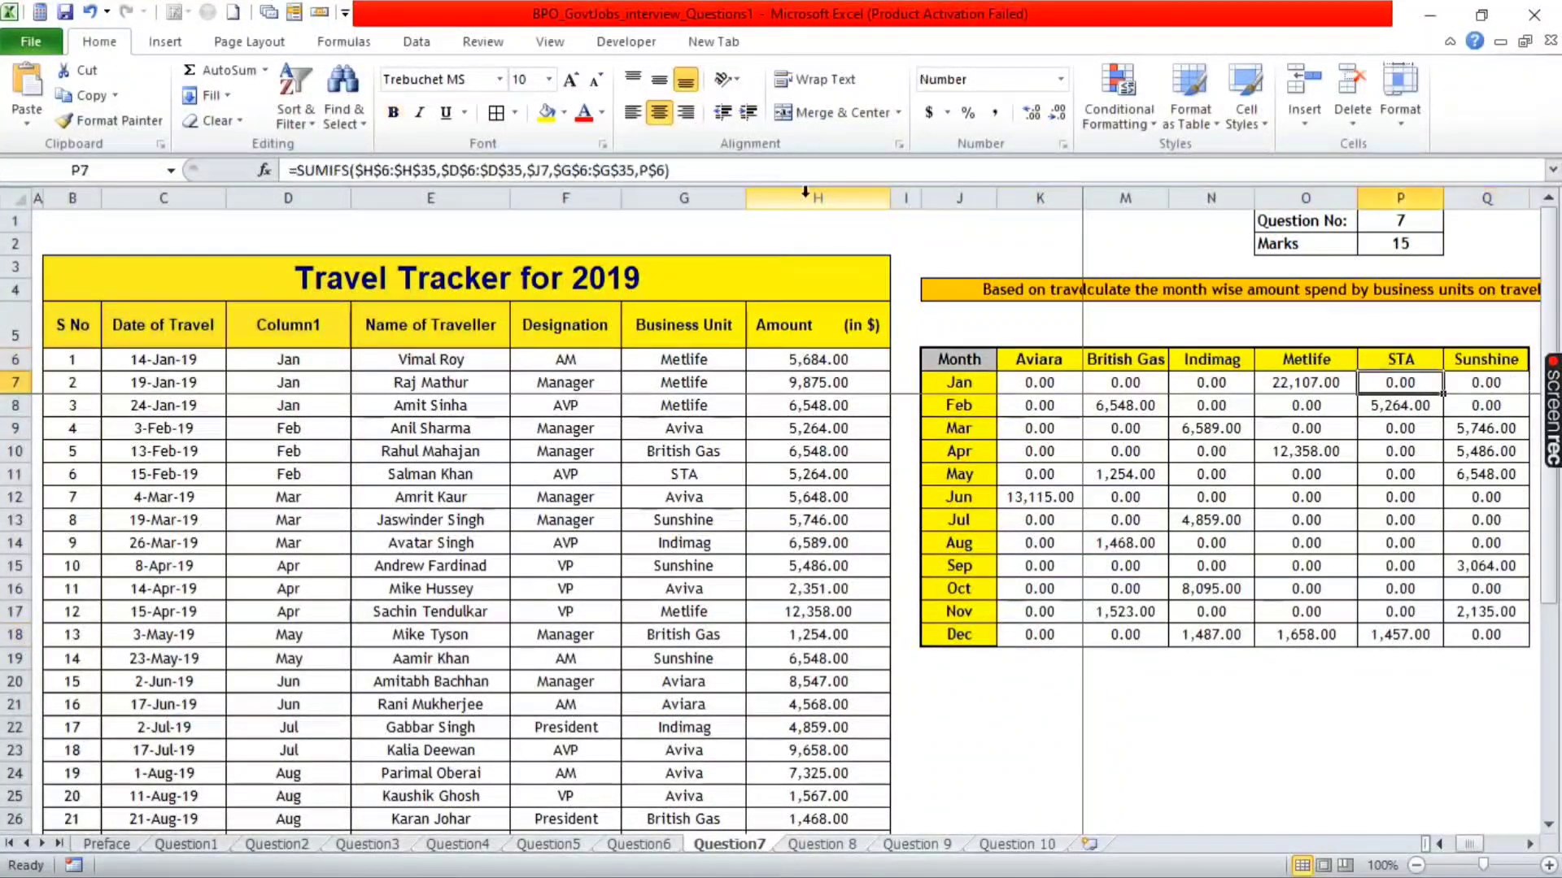
key("Left")
key("Left")
key("Left")
key("Left")
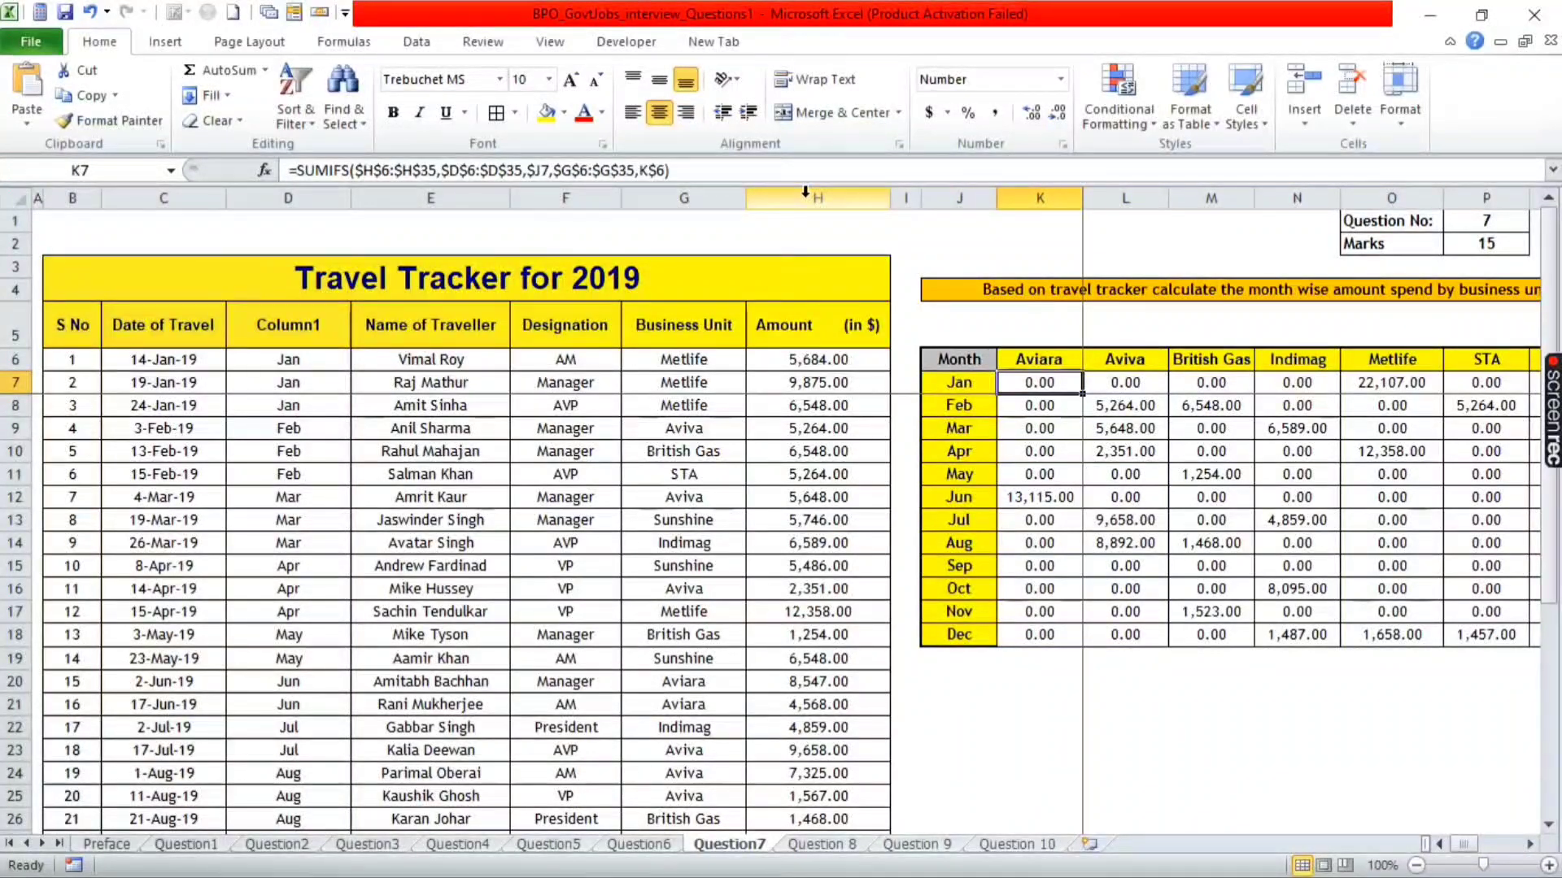
key("Right")
key("Left")
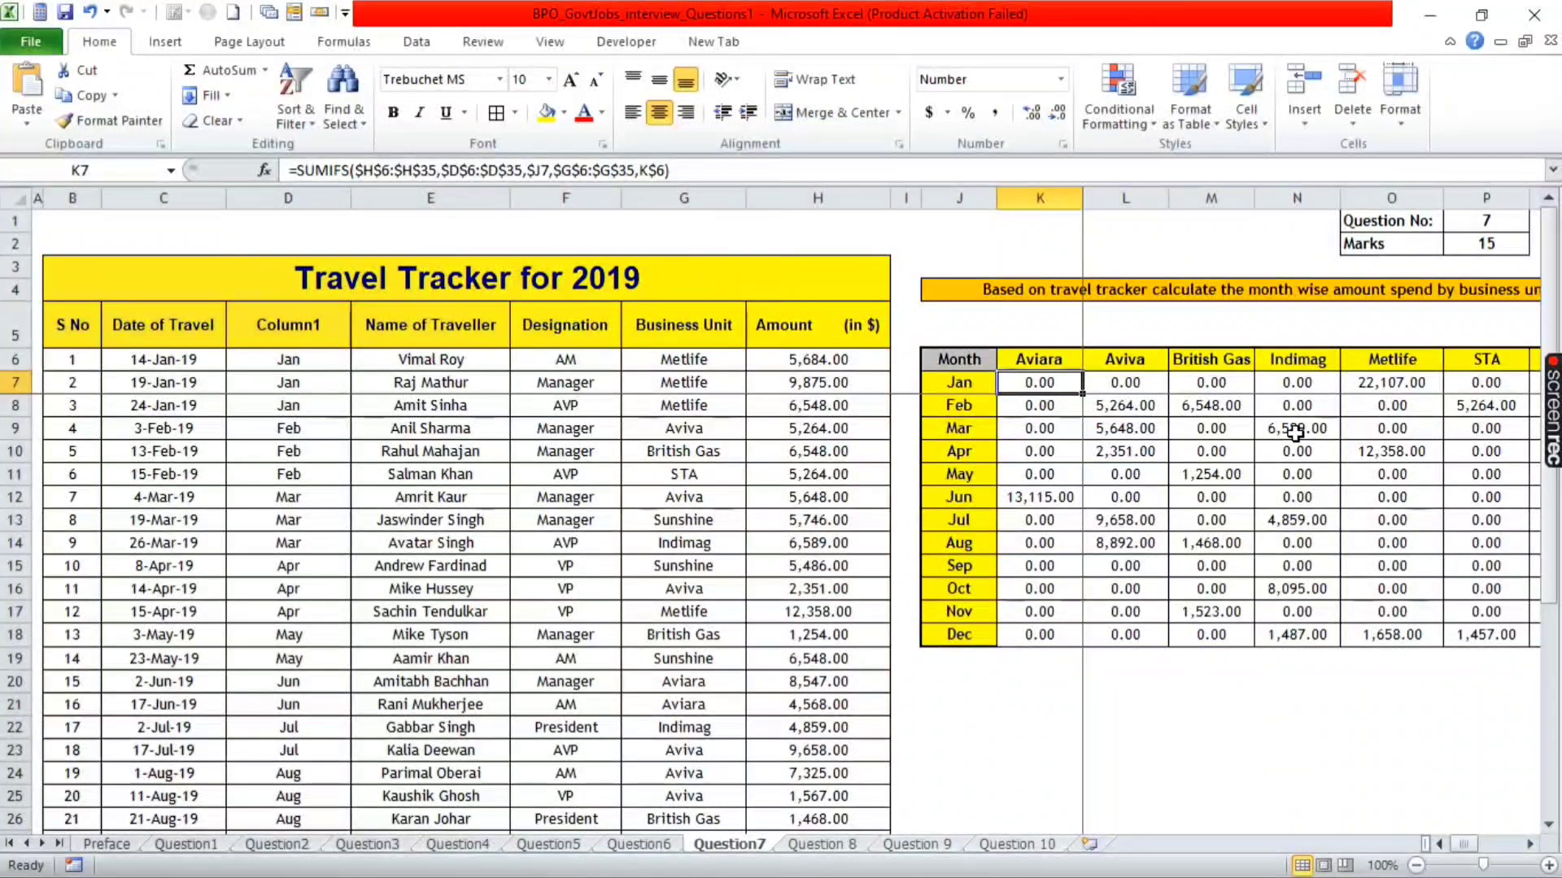
key("ctrl+Page_Down")
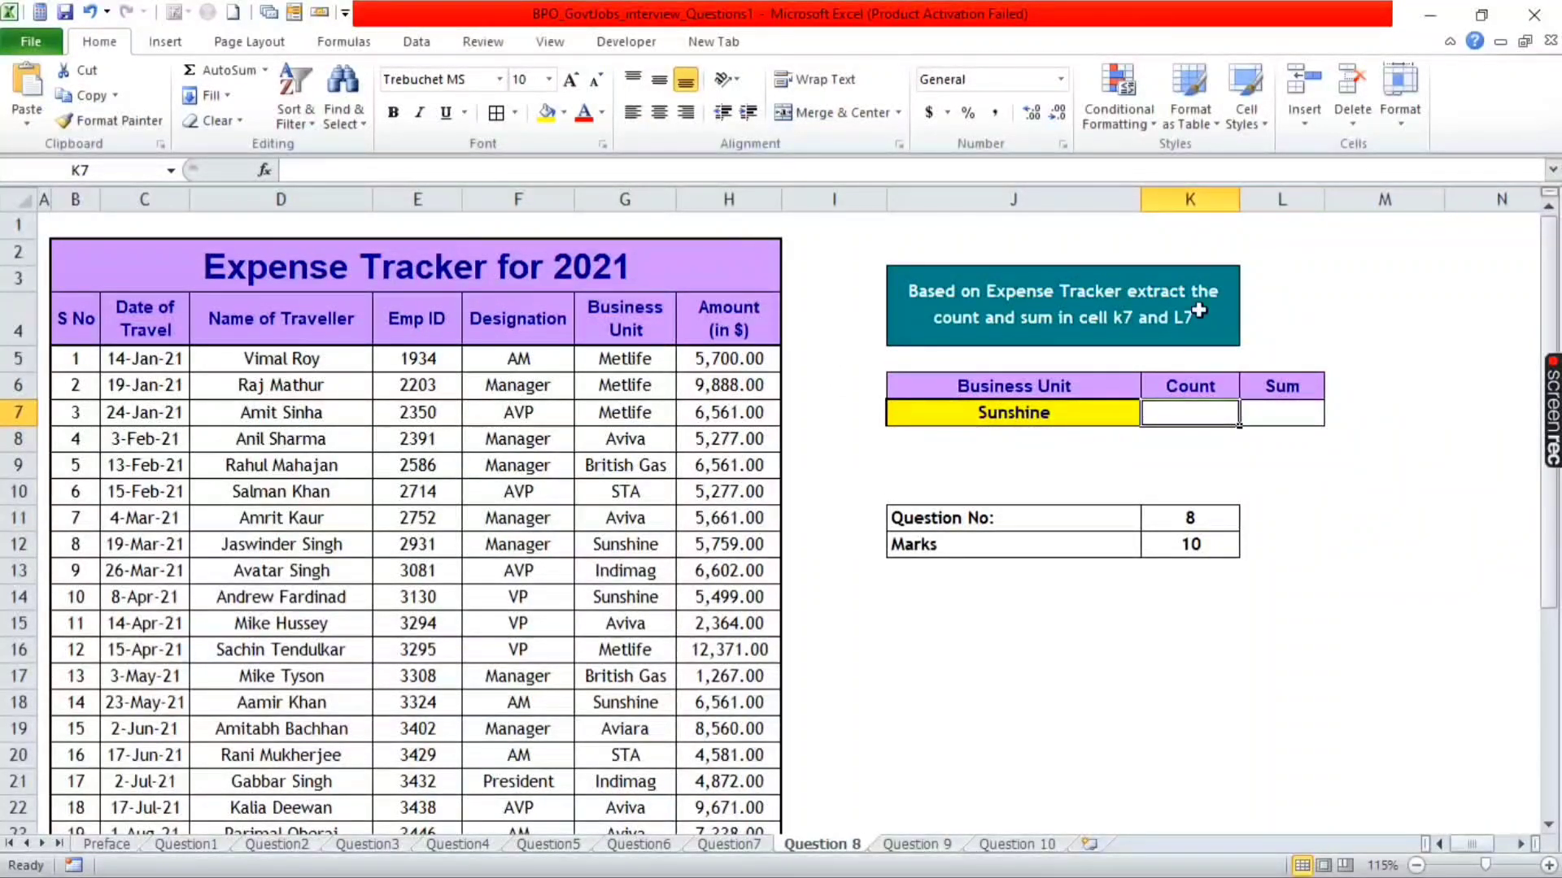
left_click(973, 296)
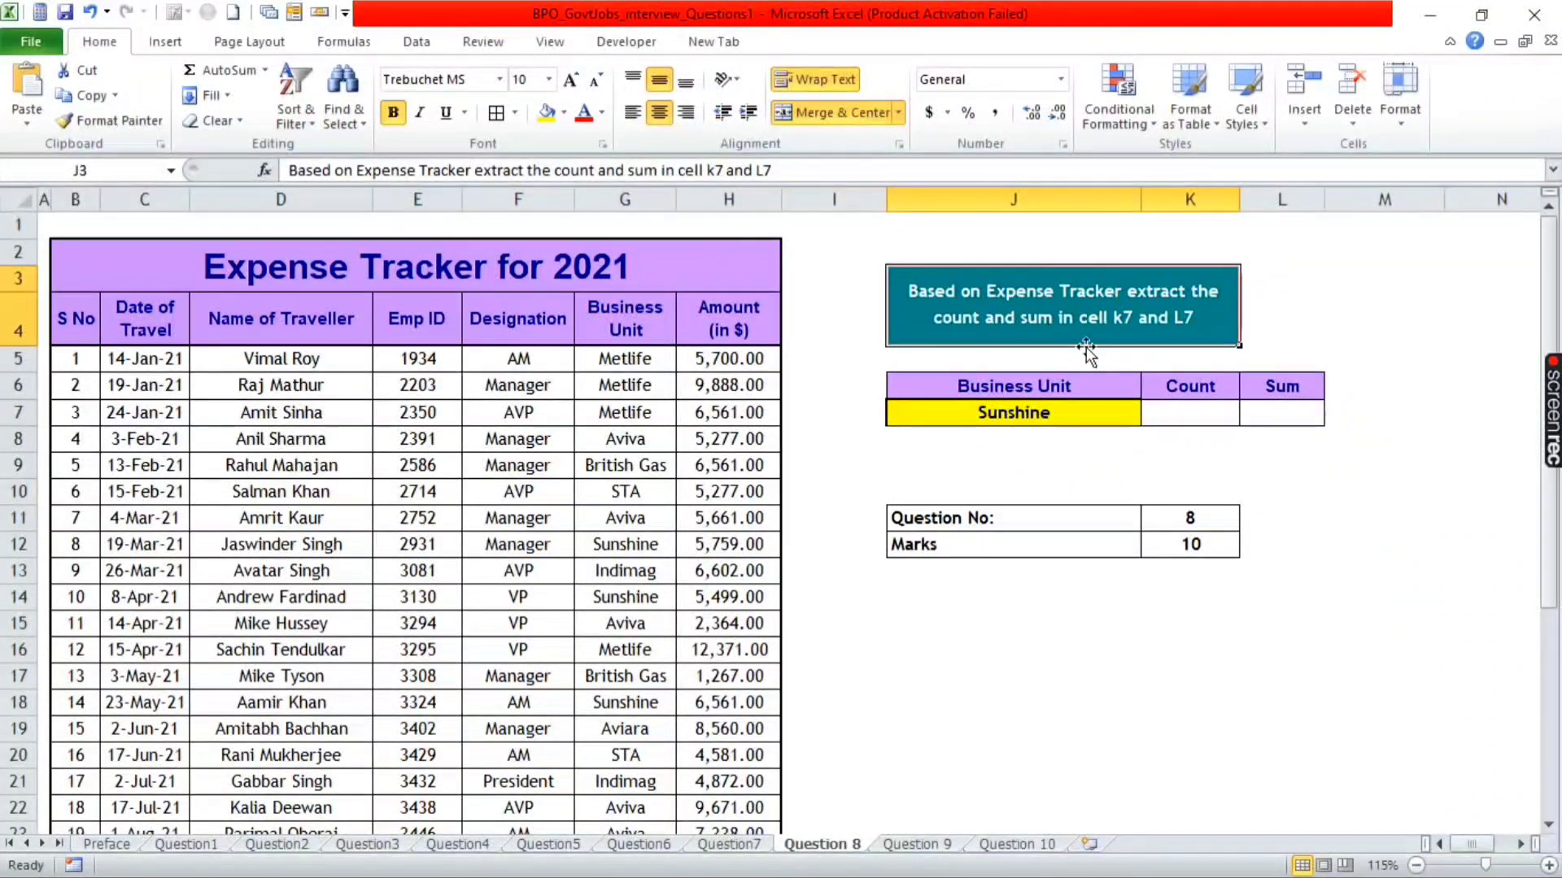
left_click(1024, 409)
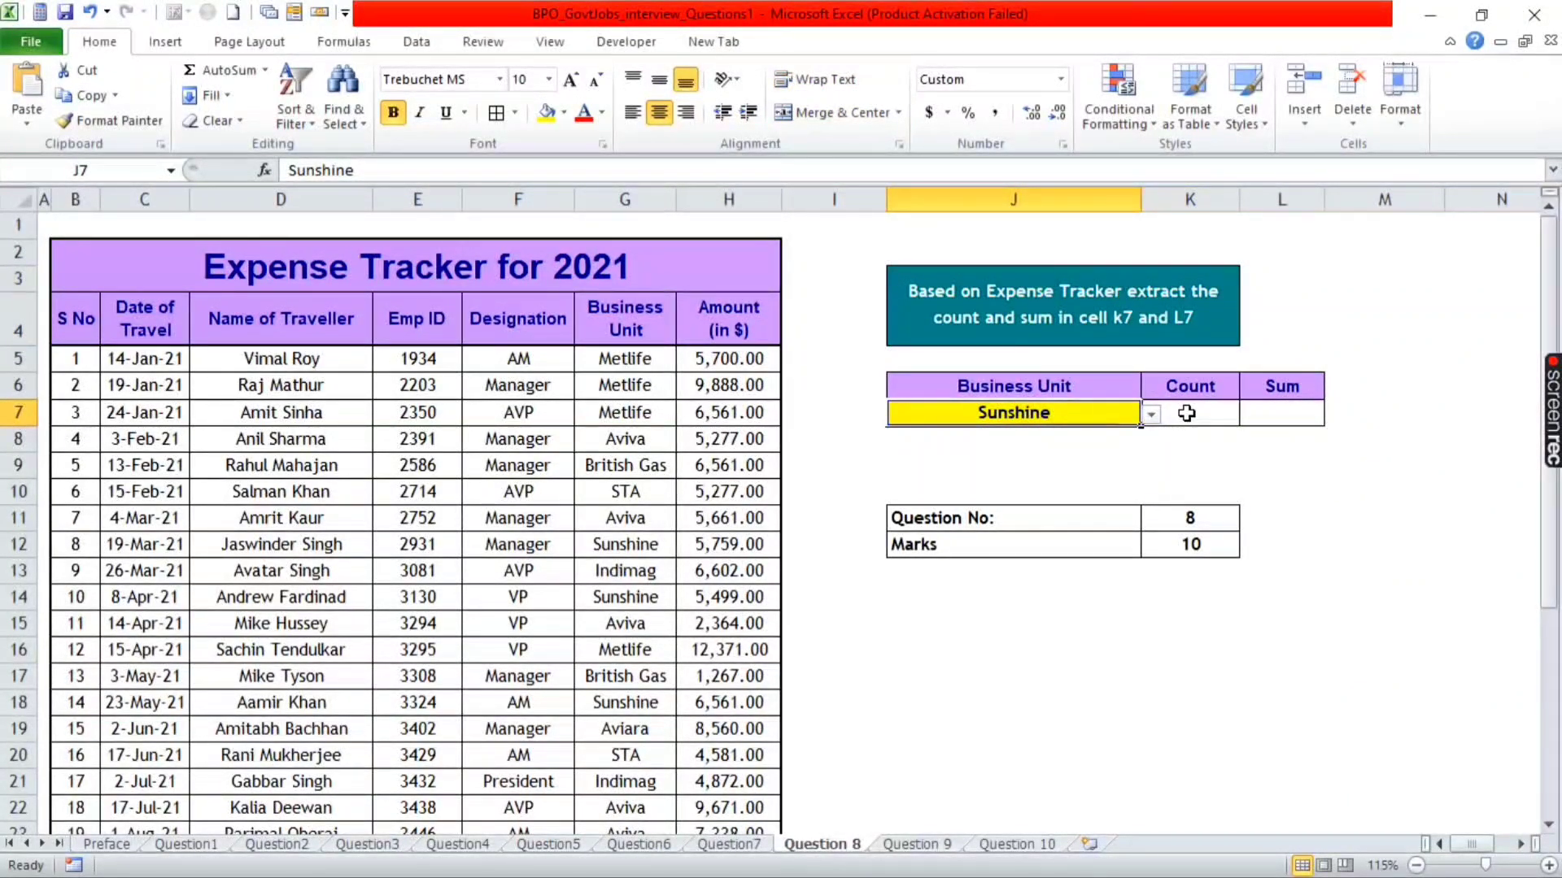
left_click(1187, 413)
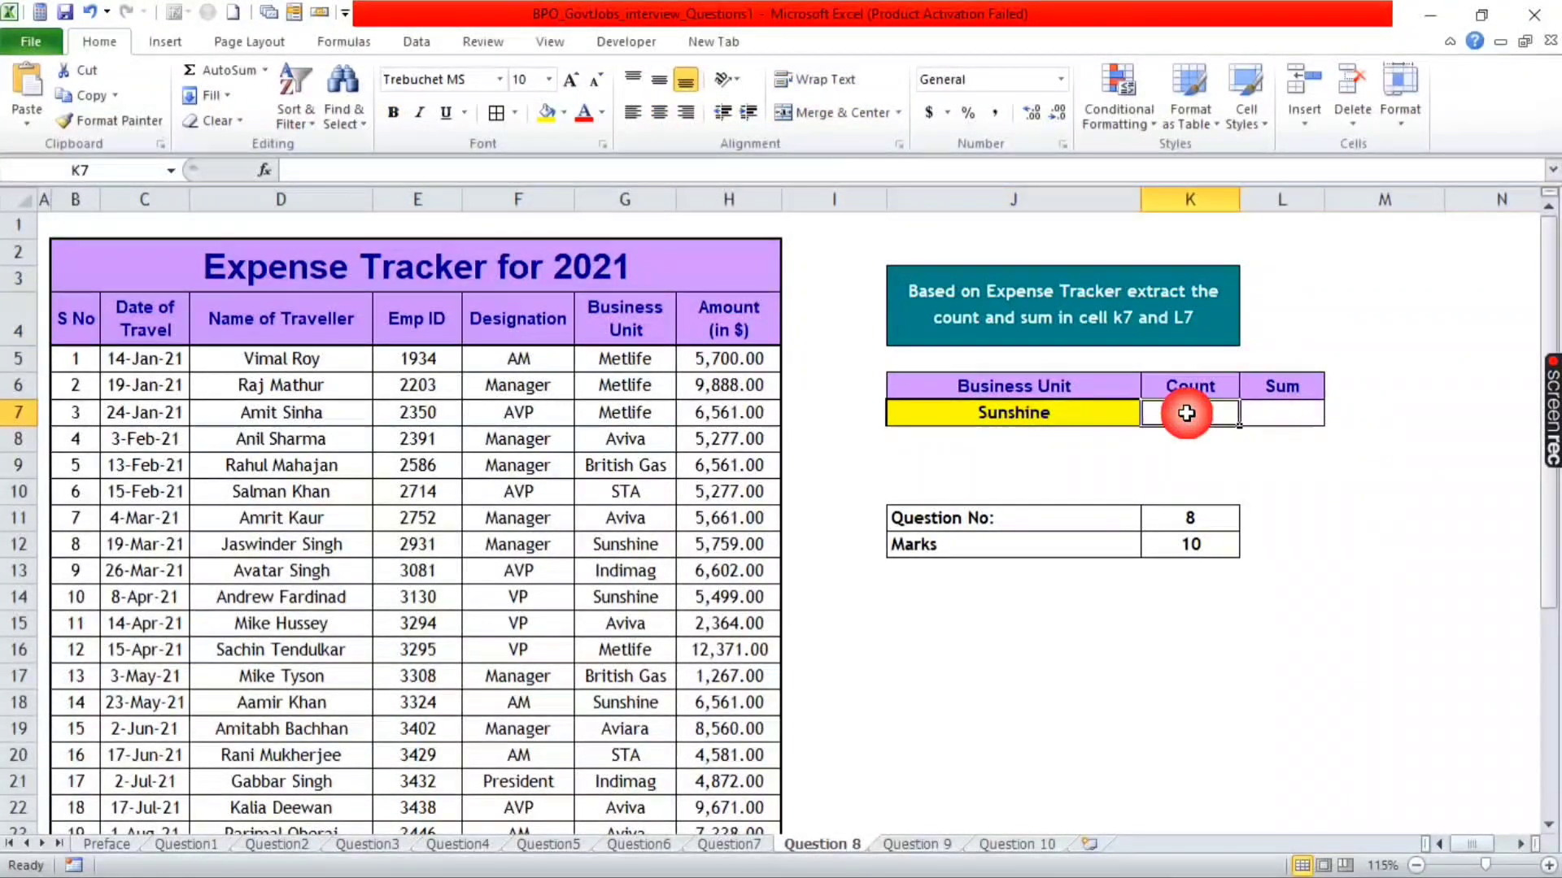
left_click(742, 193)
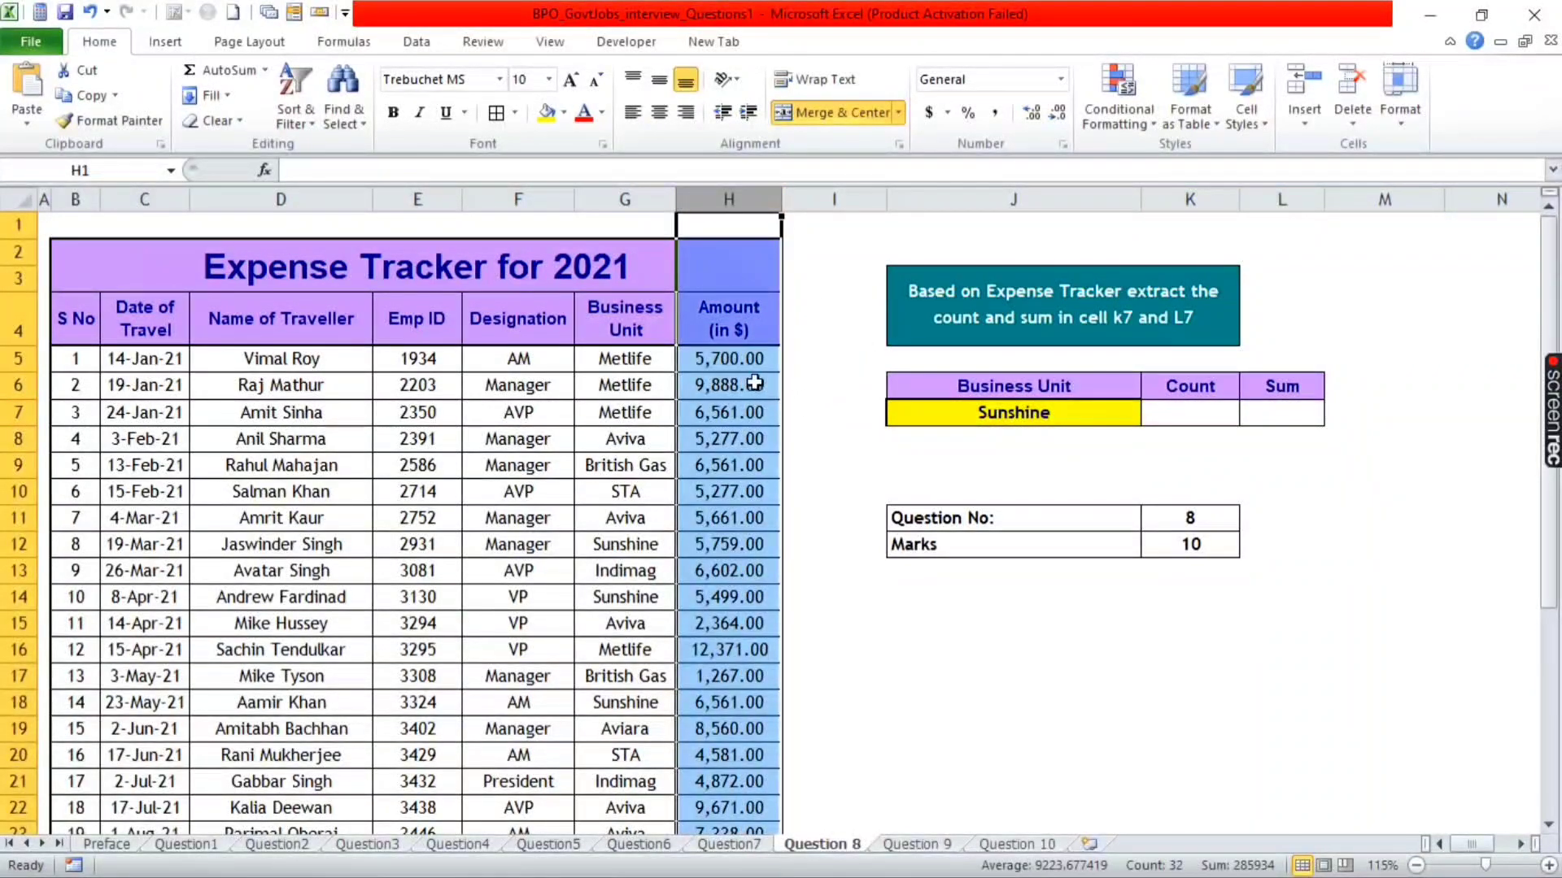
left_click(1262, 409)
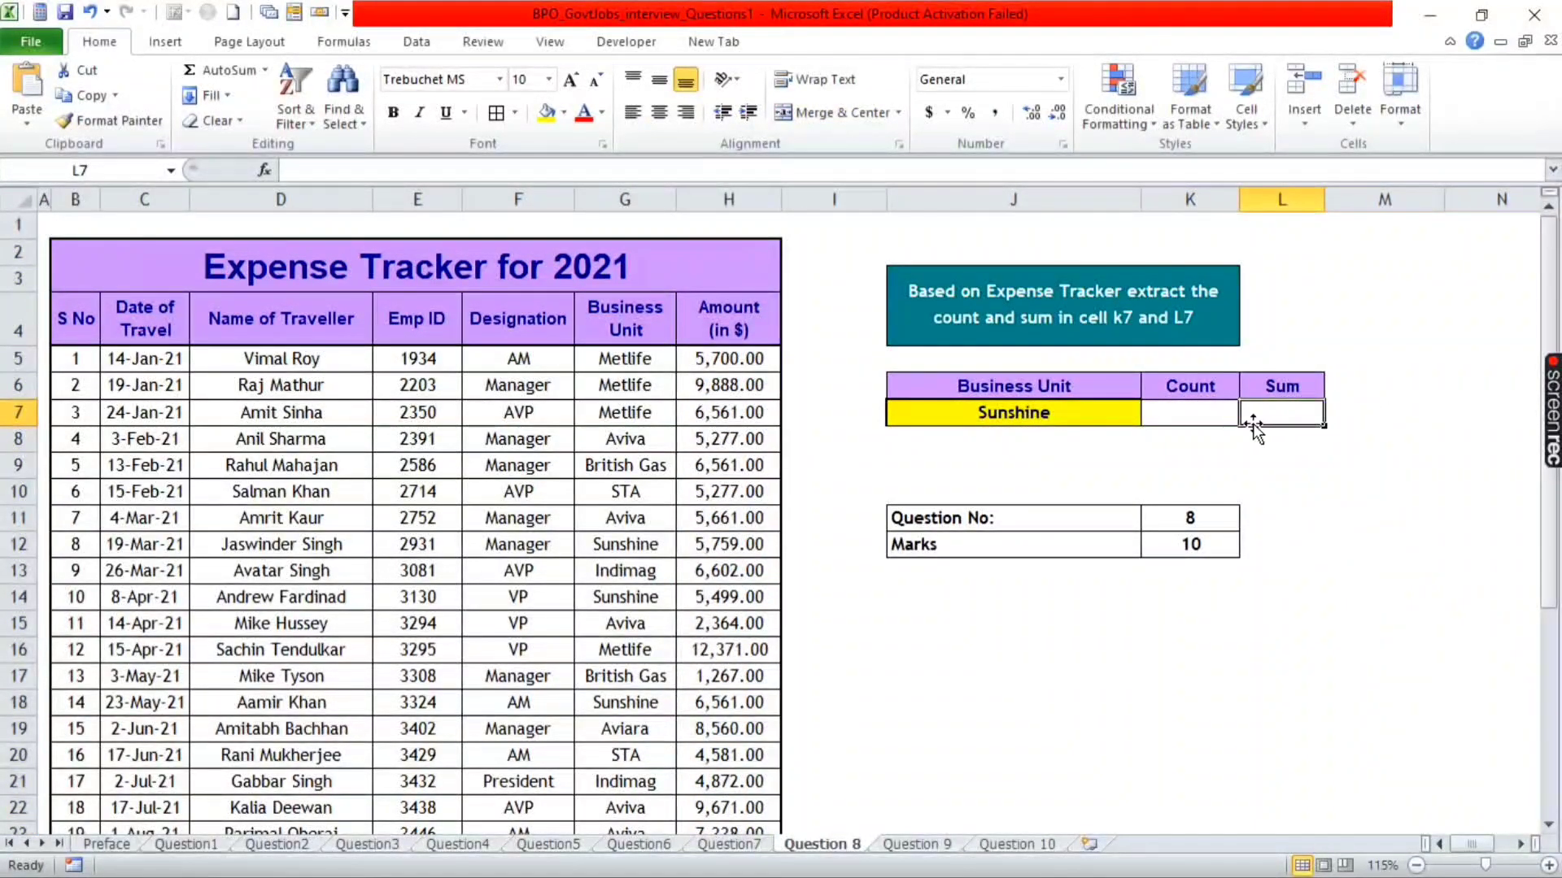
left_click(1202, 415)
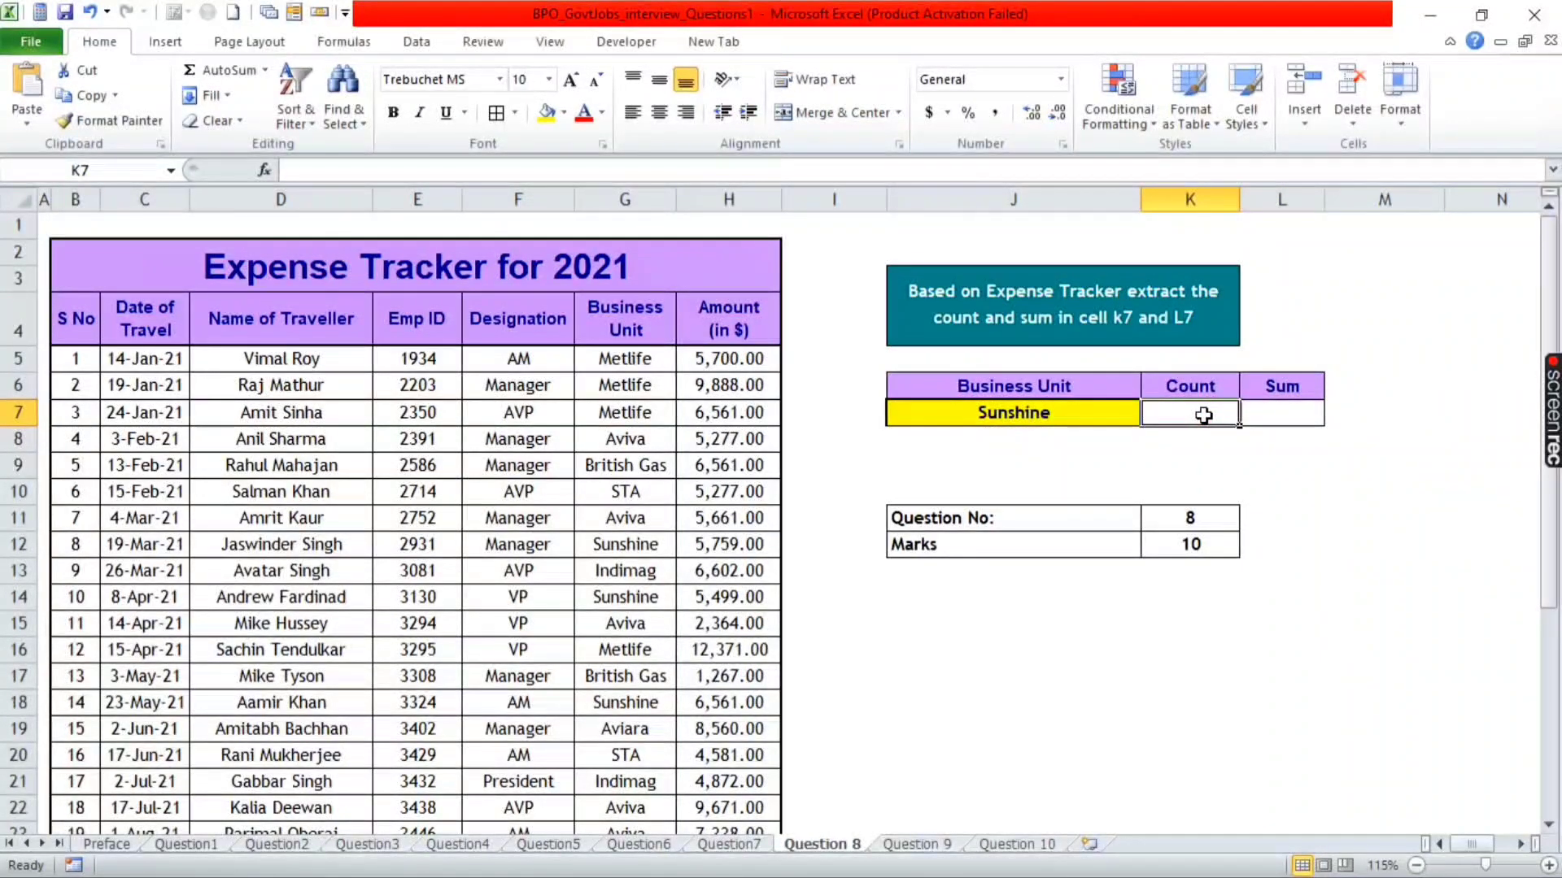
- Enter =COUNTIF(G5:G34,J7) in K7, which returns 6 for Sunshine
type("=")
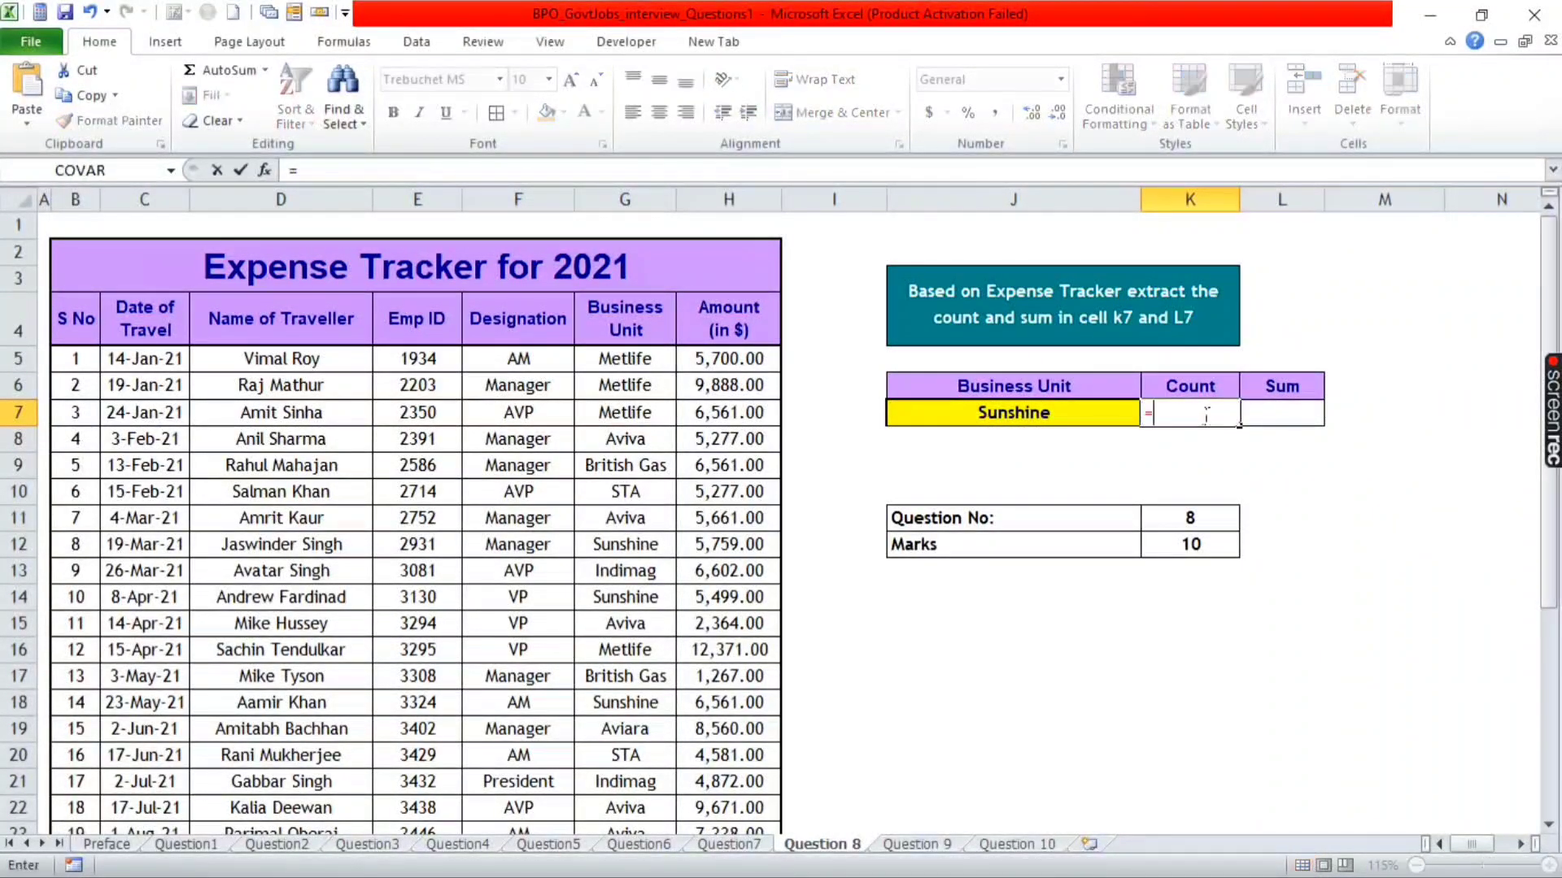
type("count")
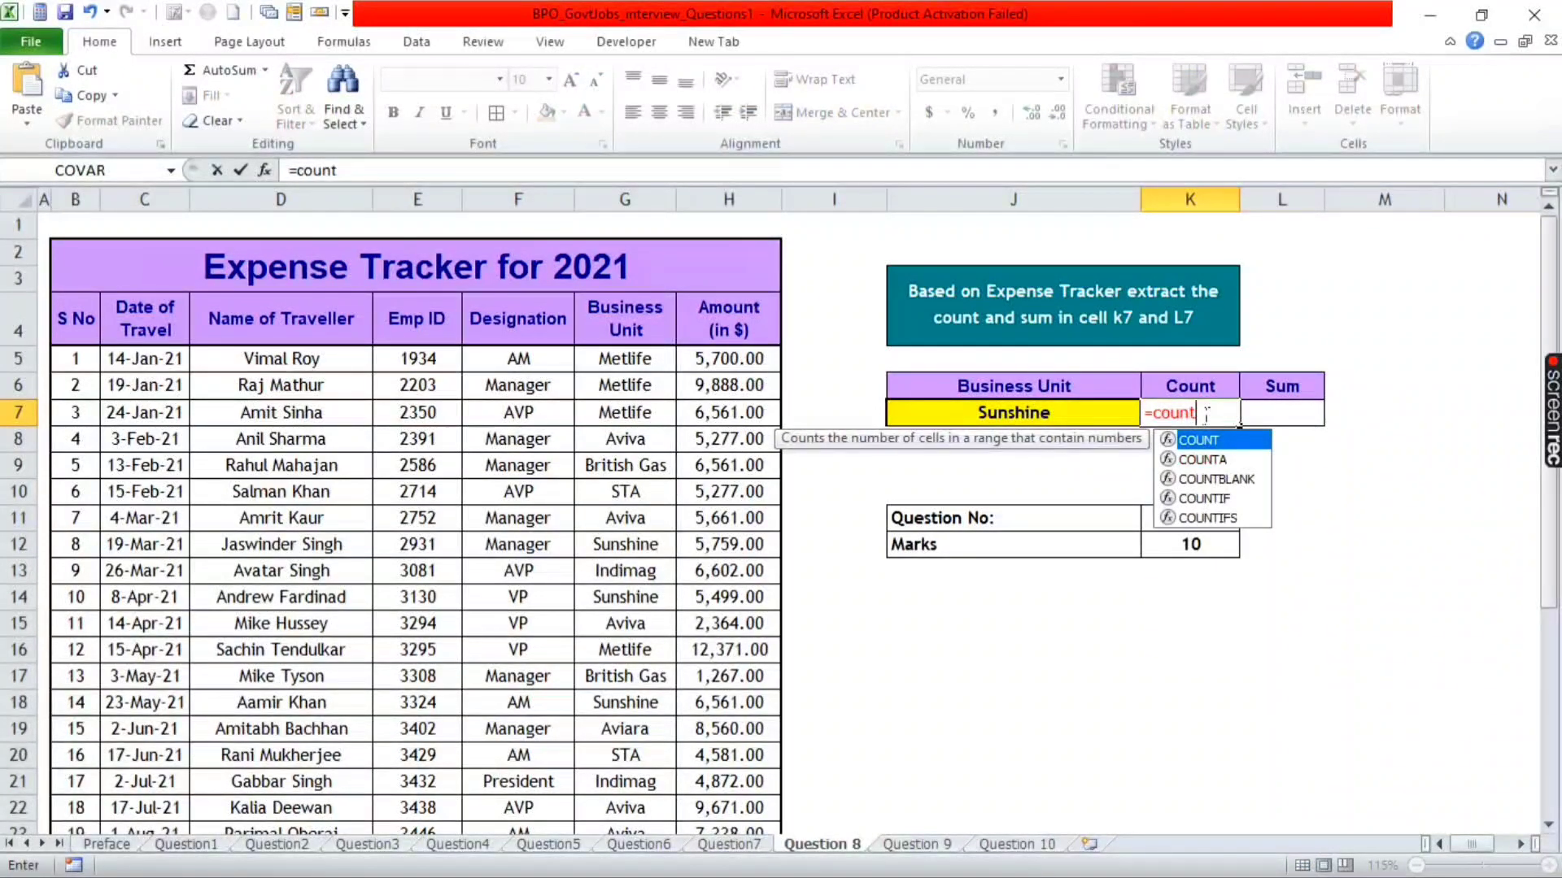
type("if")
key("Tab")
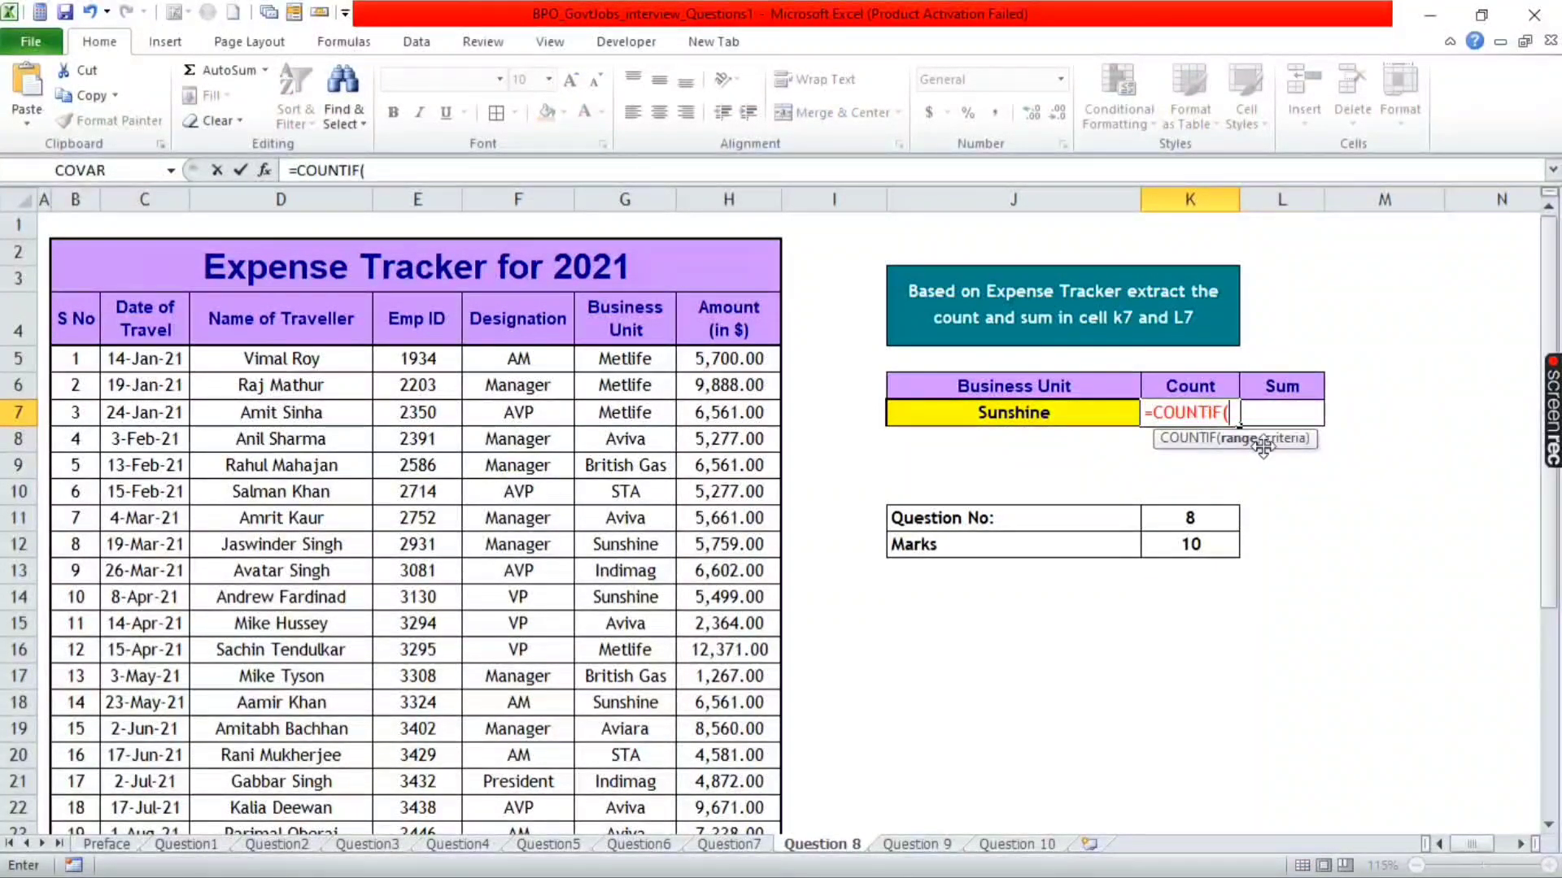
left_click(636, 358)
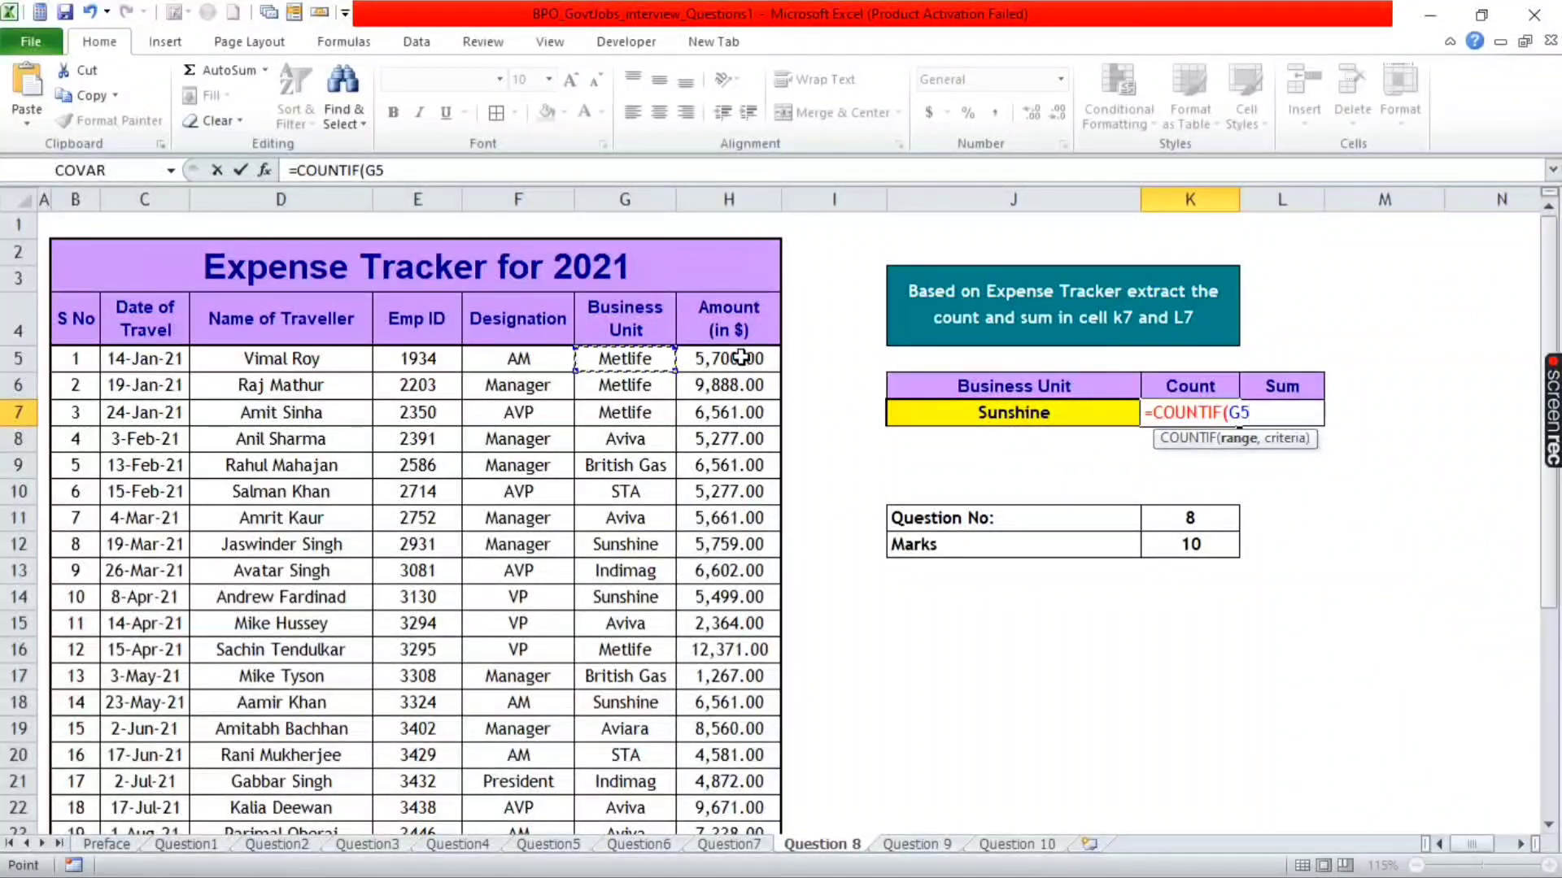
key("ctrl+shift+Down")
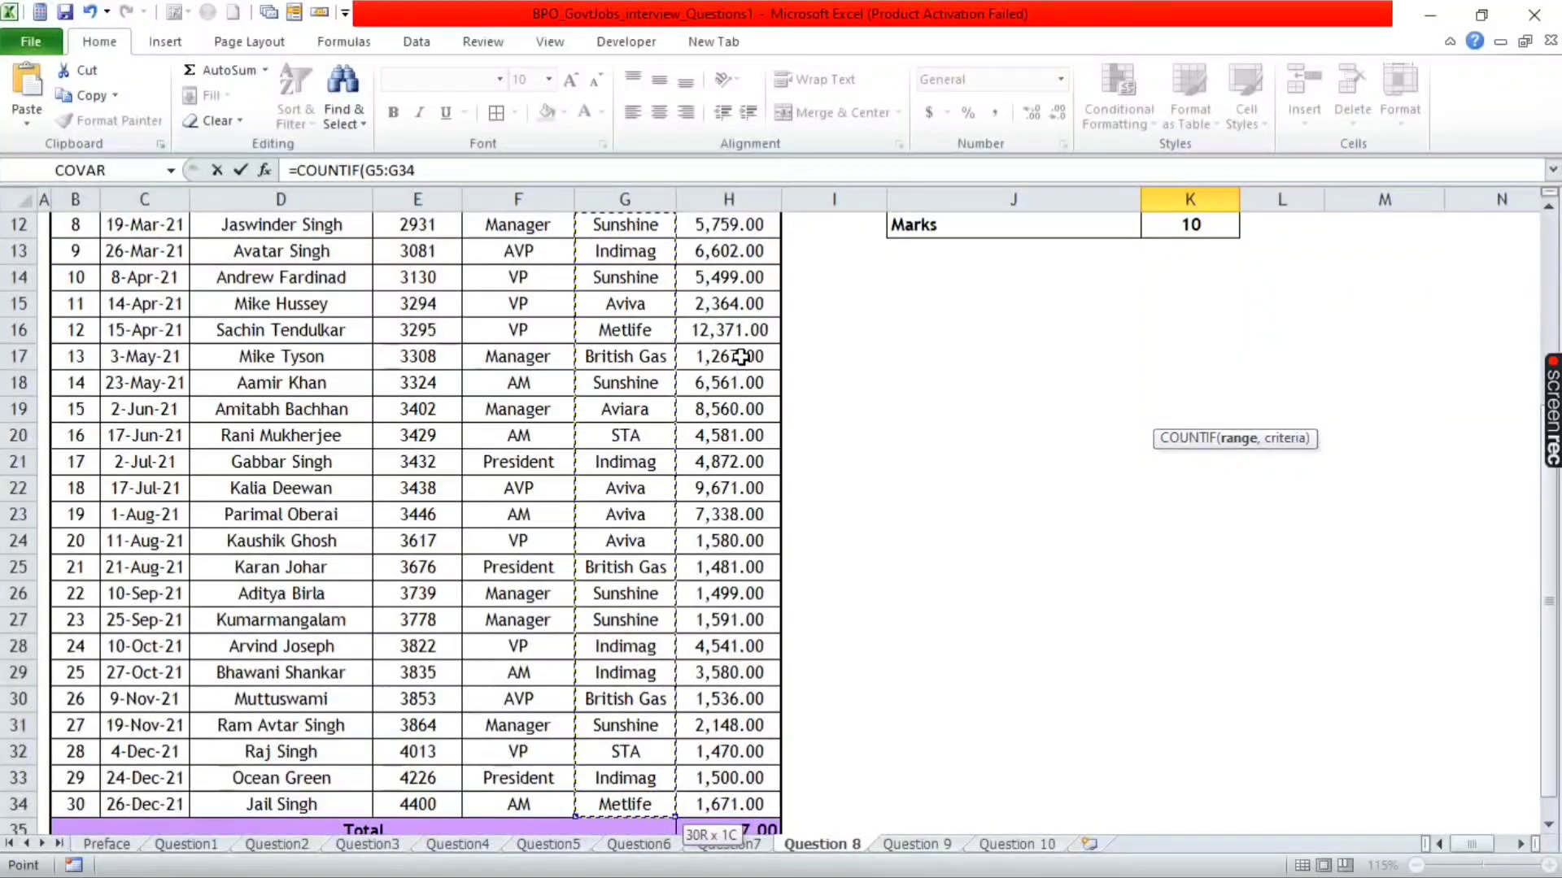
scroll(917, 337, "up", 4)
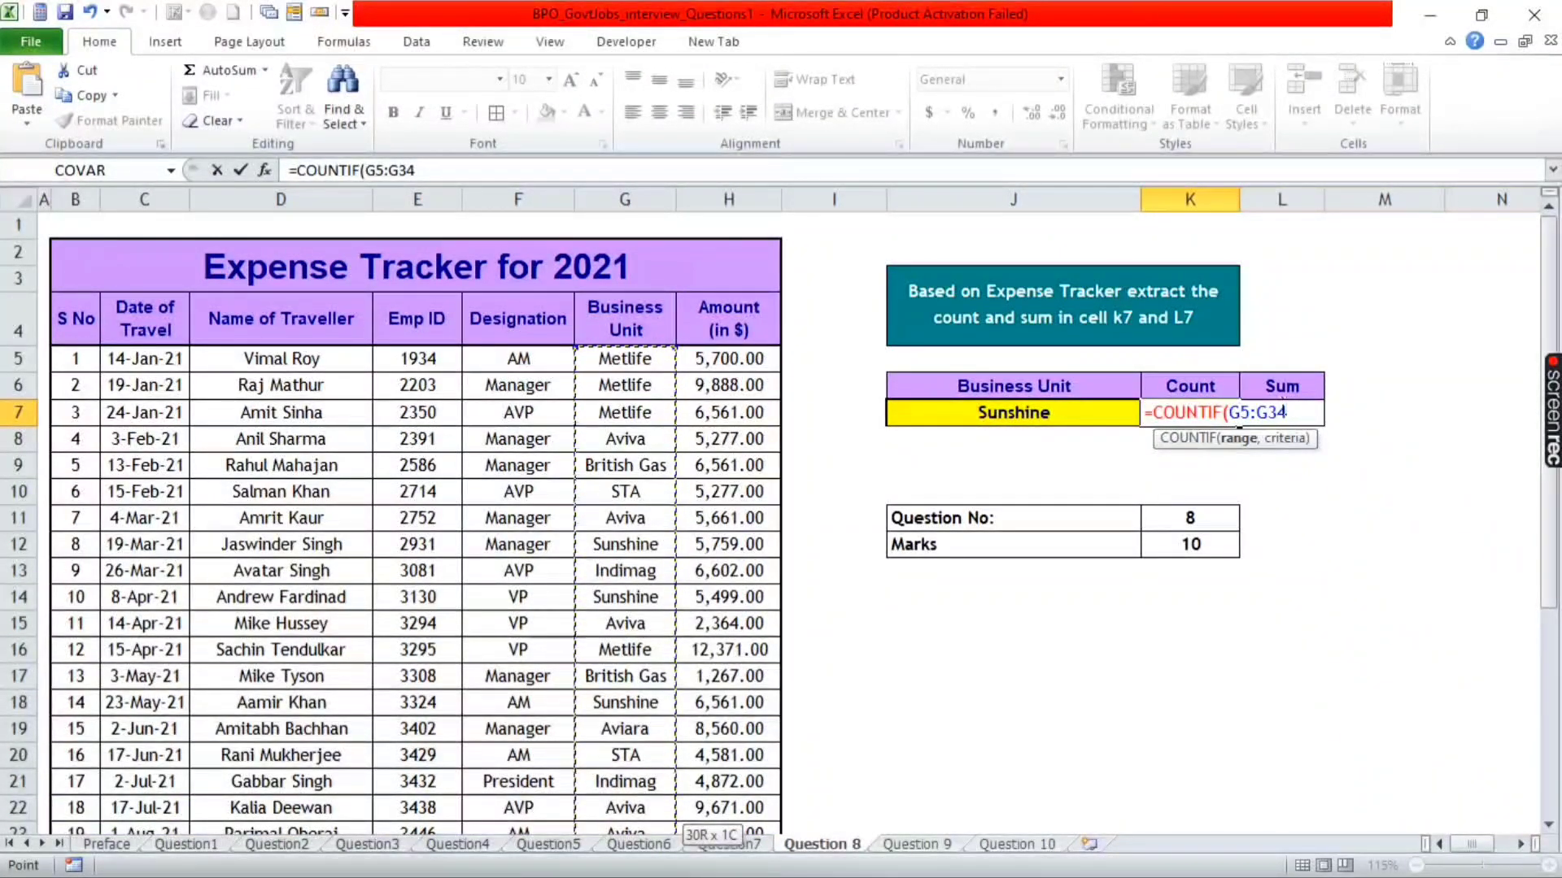
type(",")
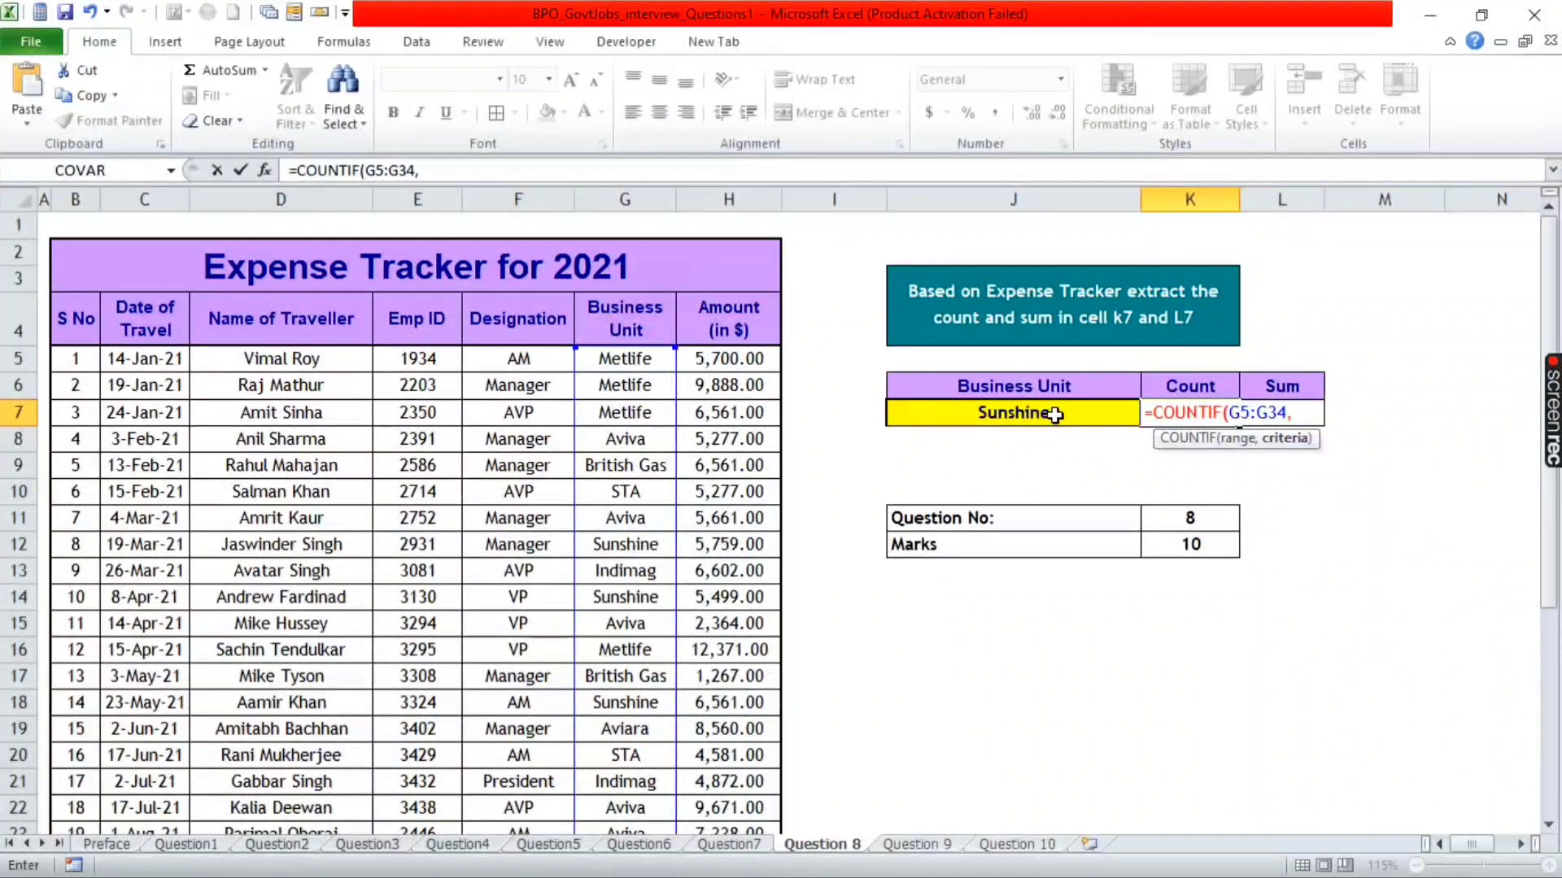
left_click(1054, 416)
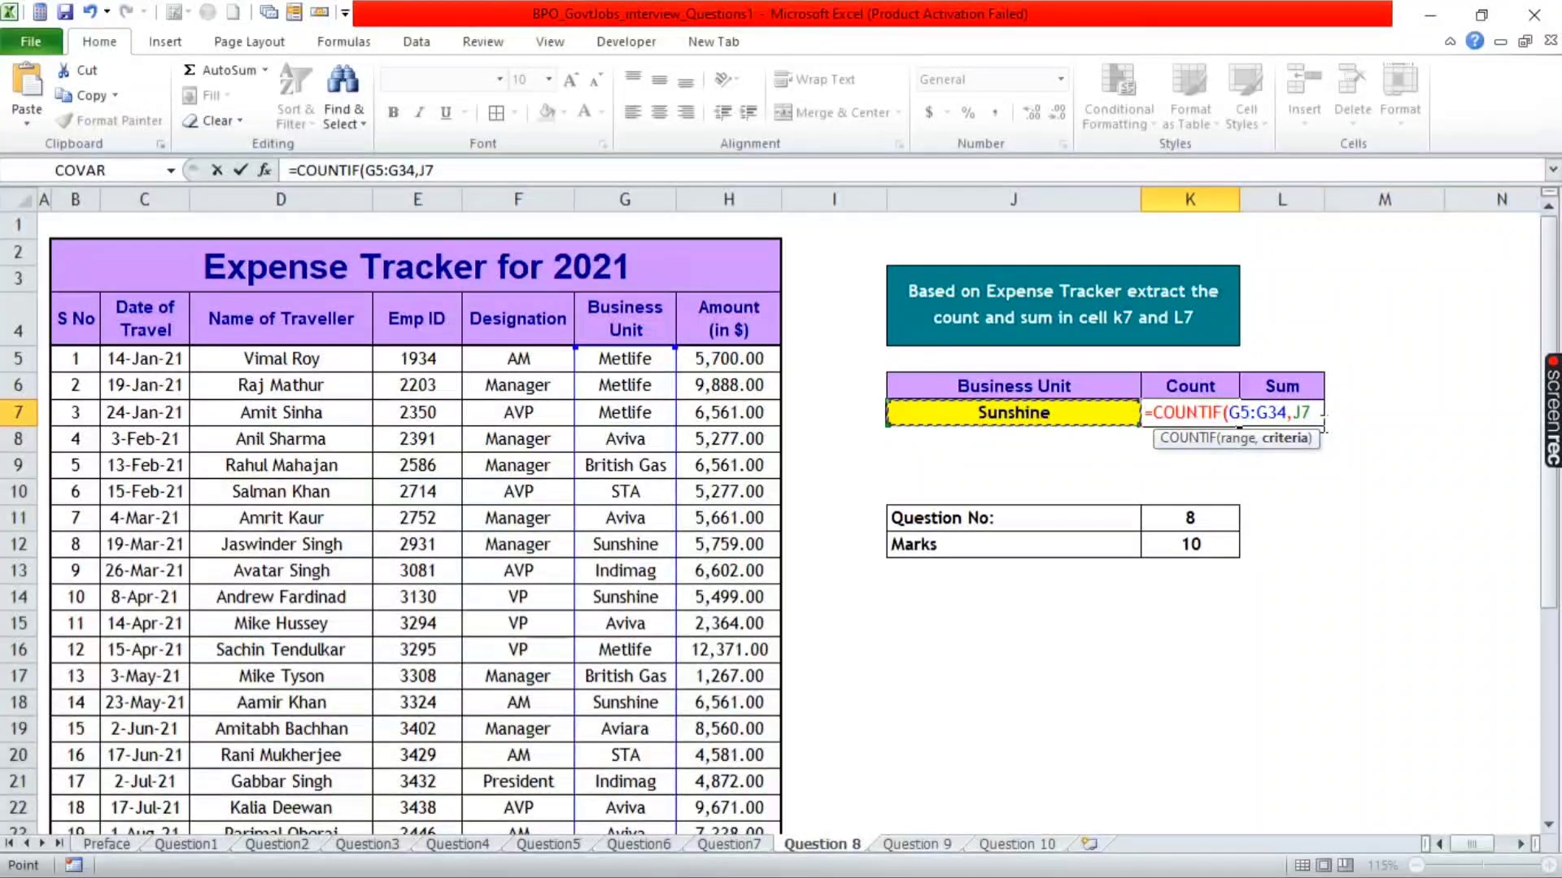
type(")")
left_click(1239, 412)
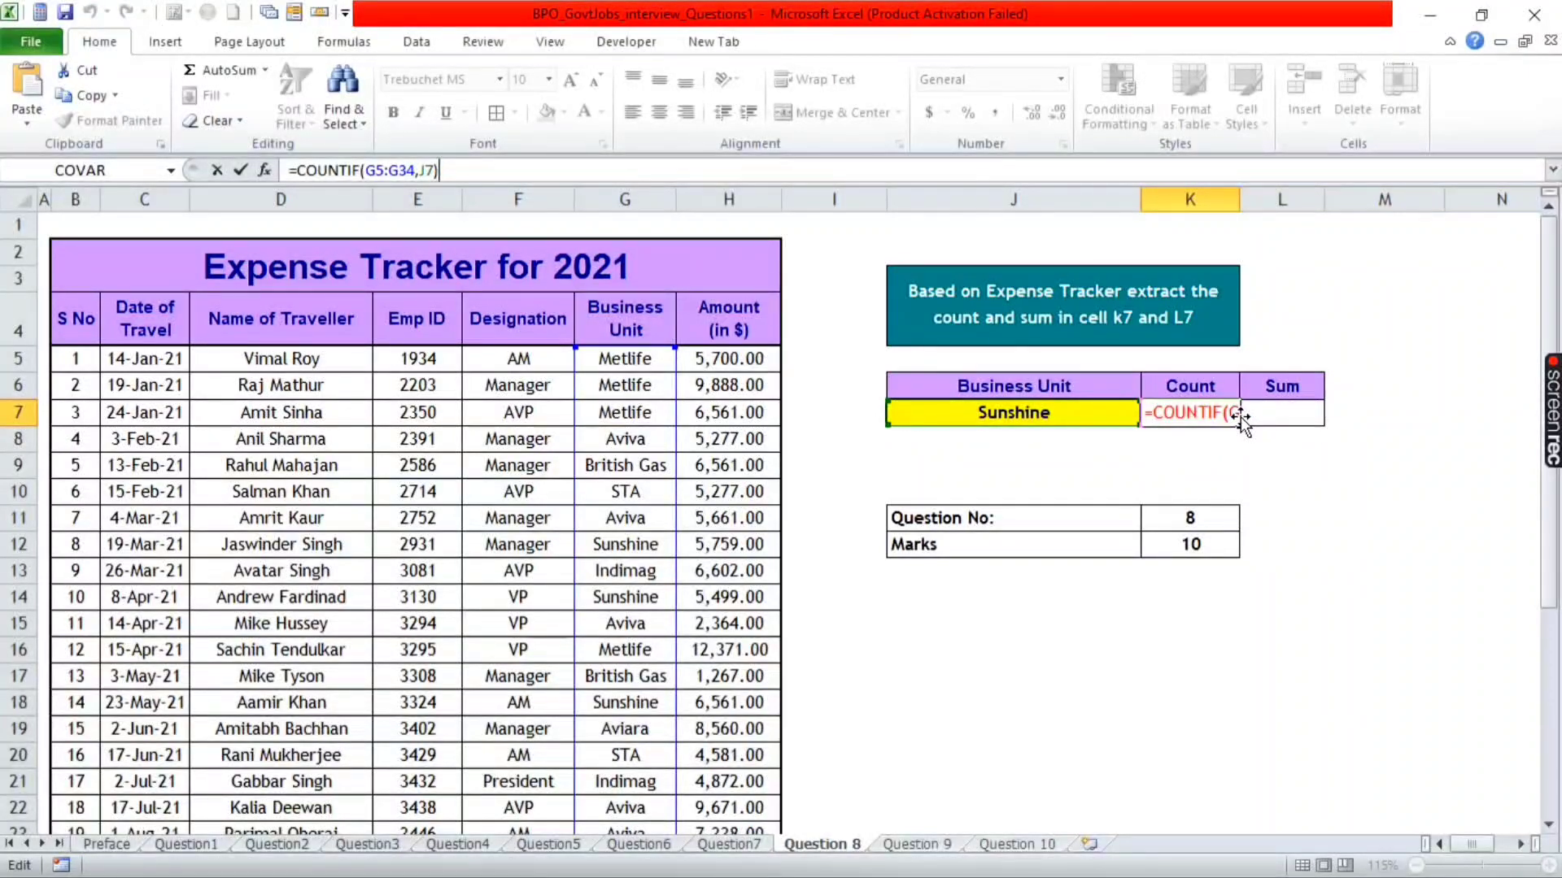
key("Return")
left_click(1237, 412)
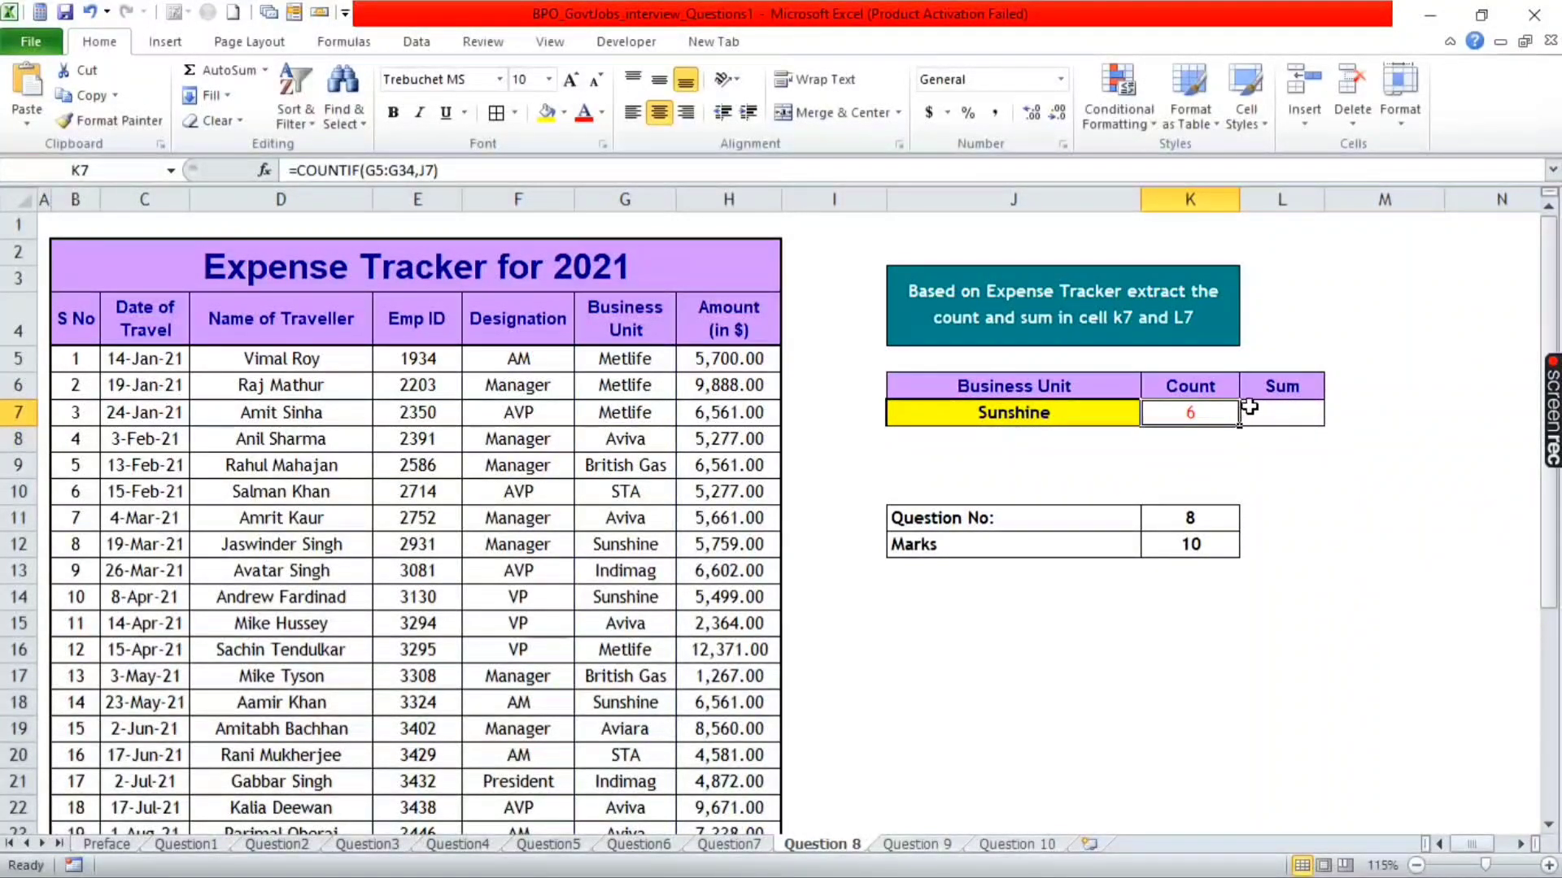
key("Left")
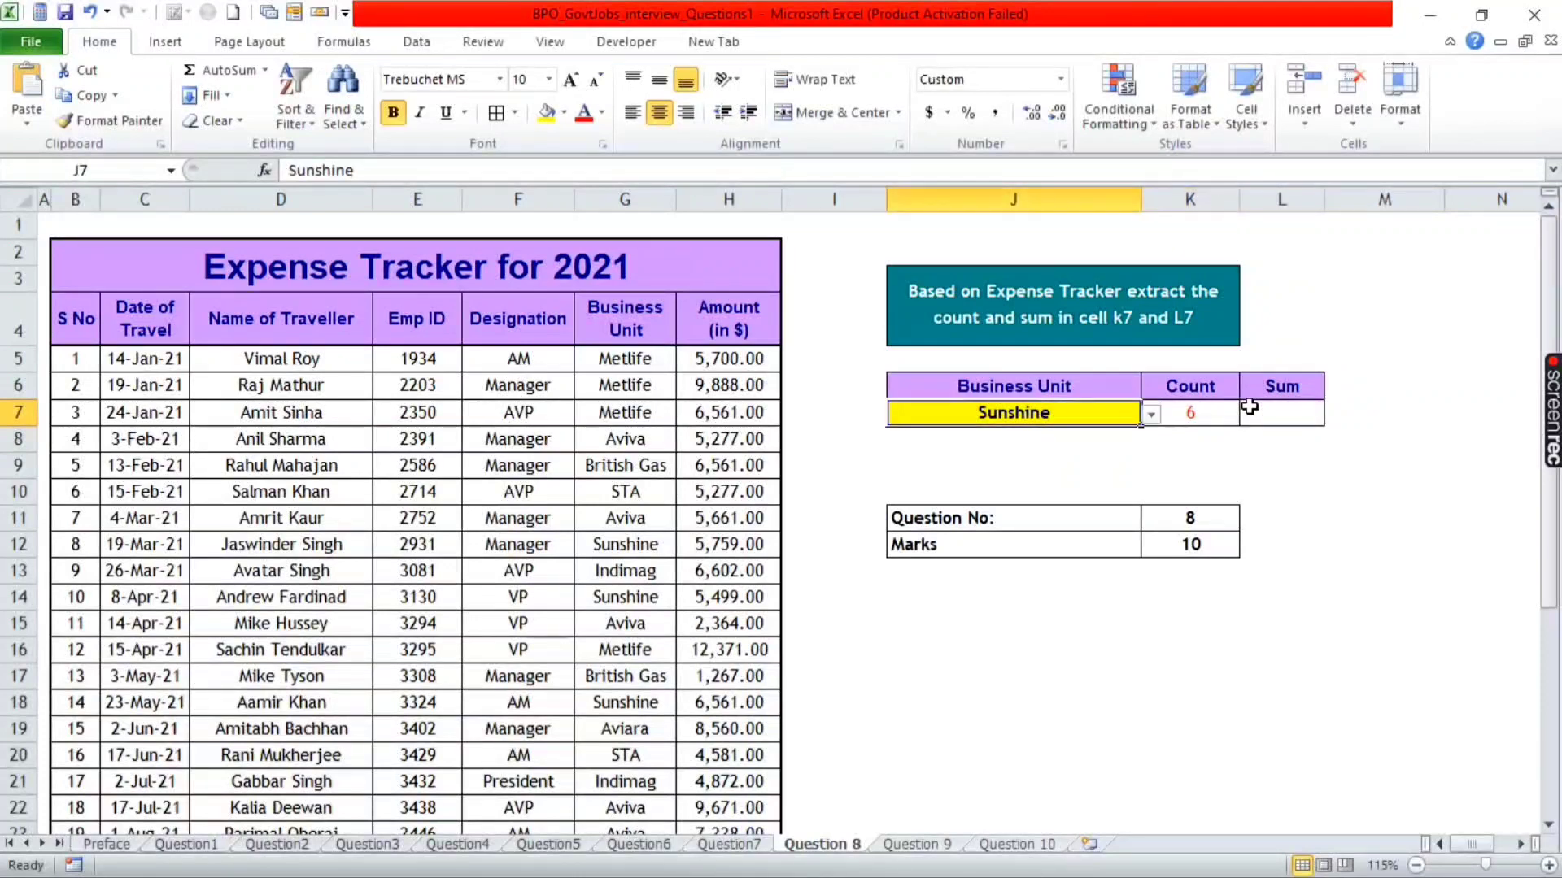
key("Right")
left_click(1250, 407)
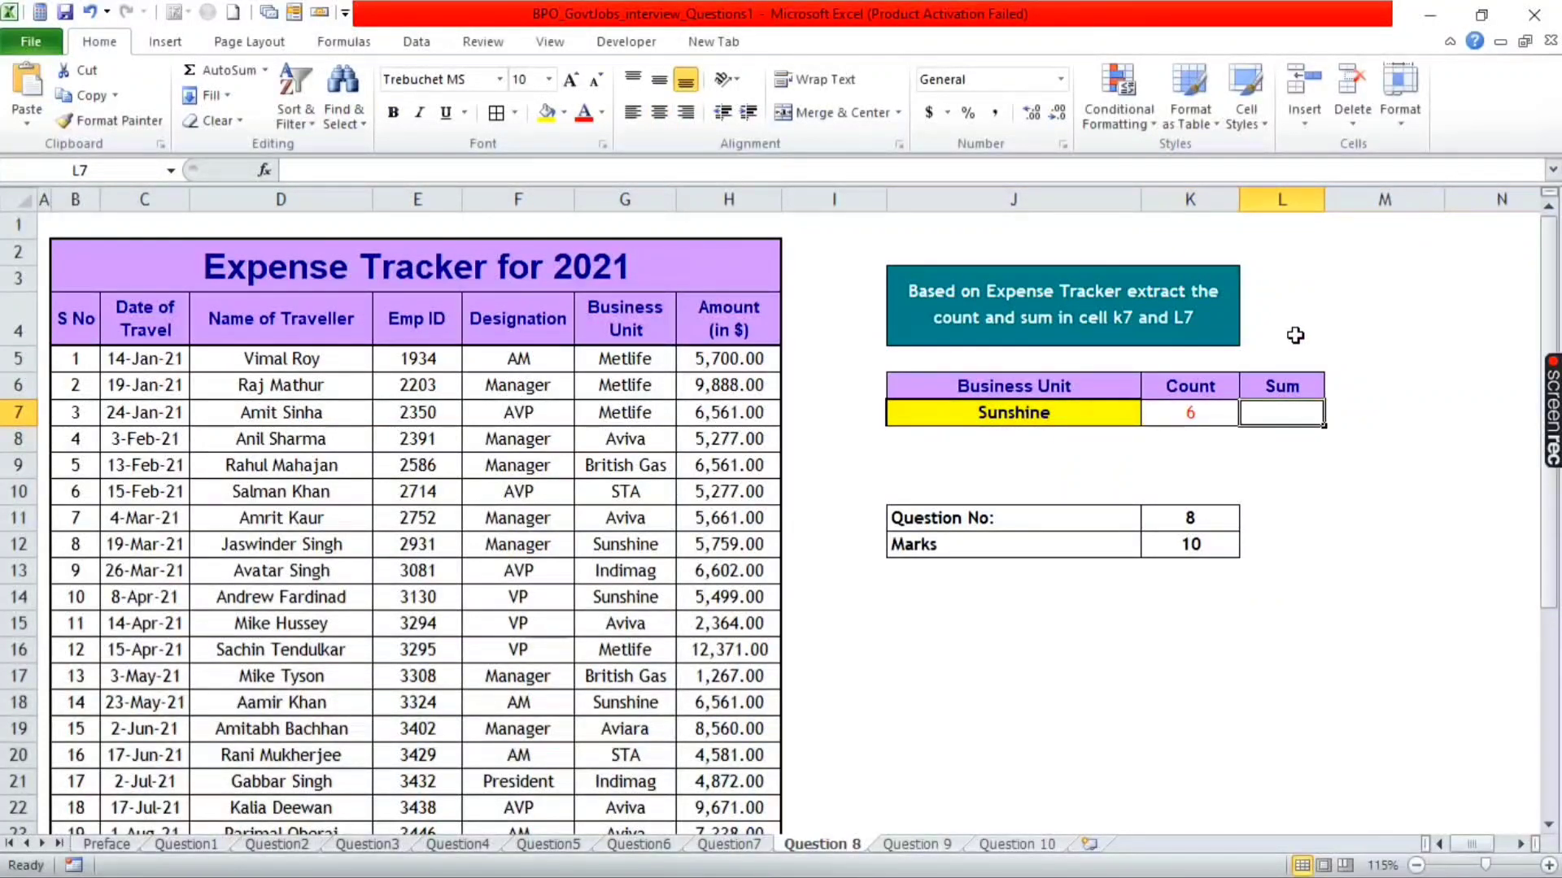
- Start a SUMIF in L7 with range G5:G34 and J7 as the criterion
type("=")
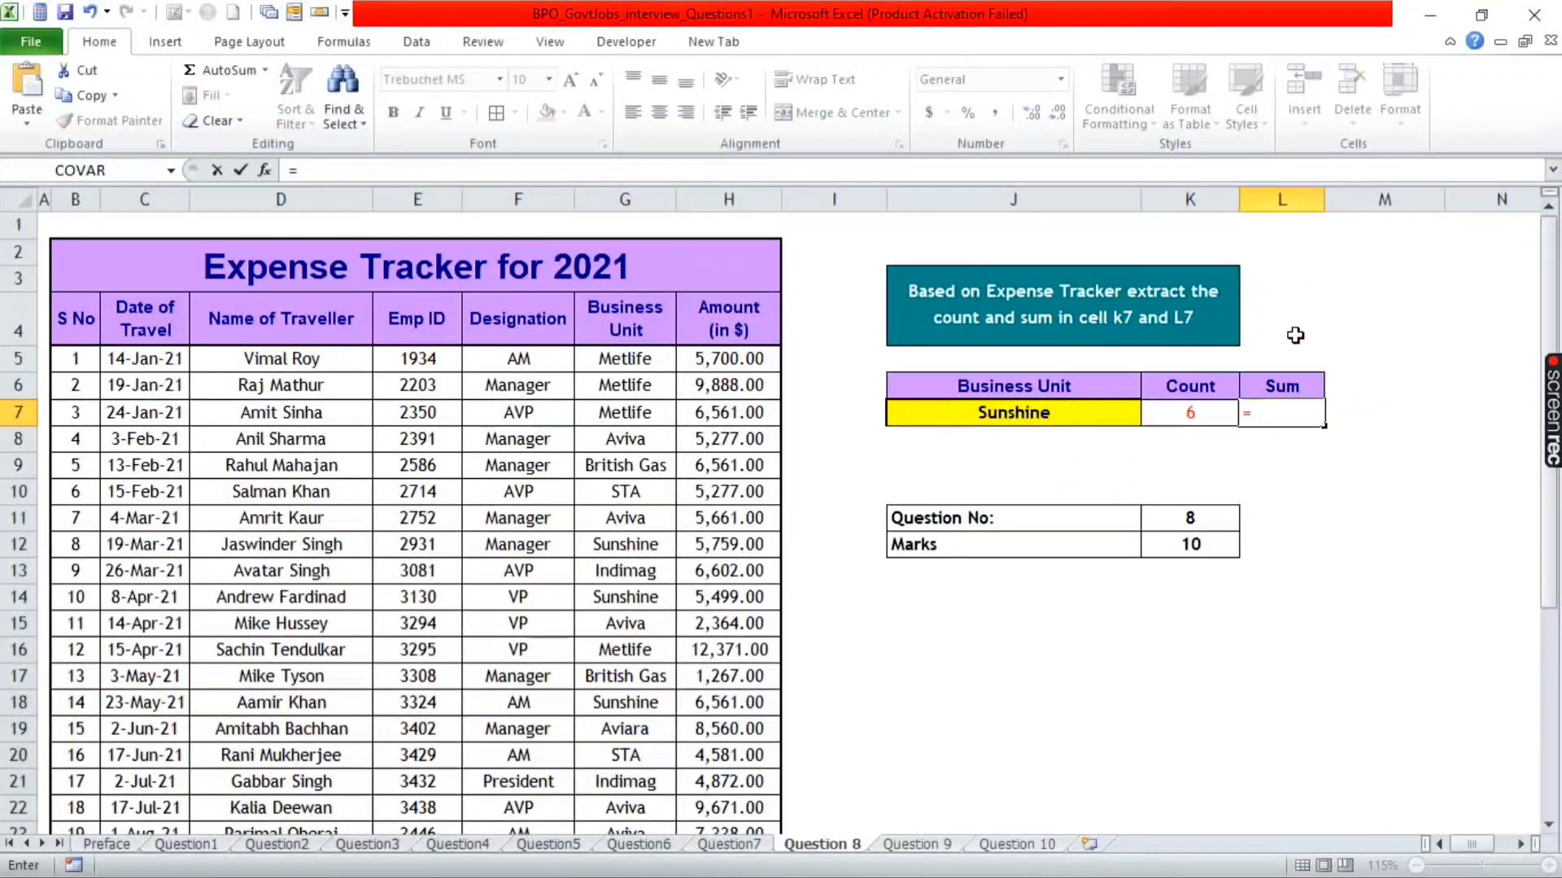
type("sum")
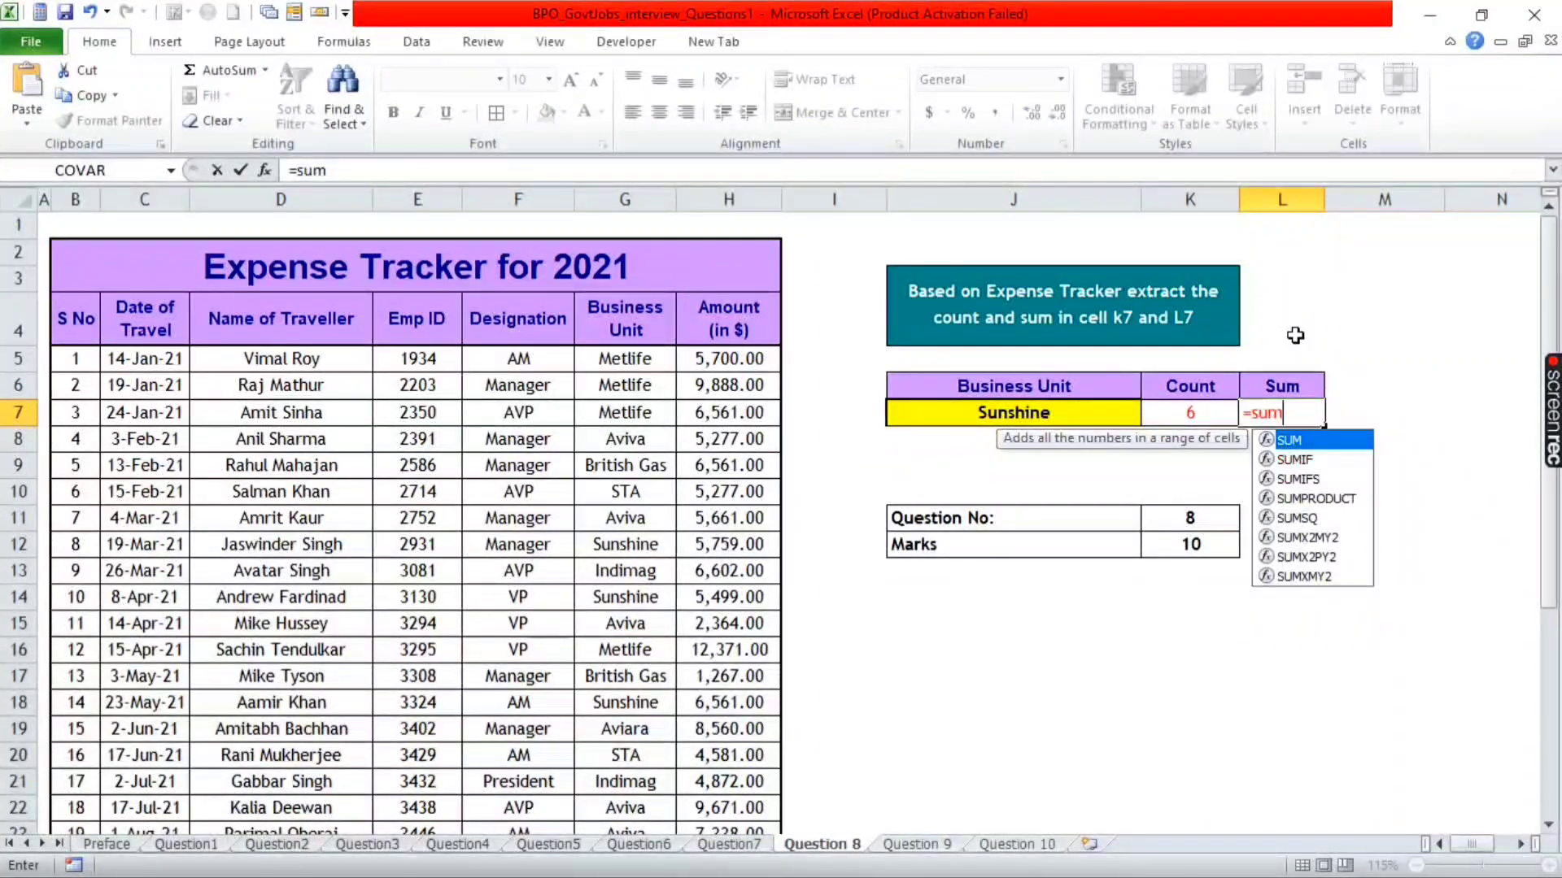
type("if")
key("Tab")
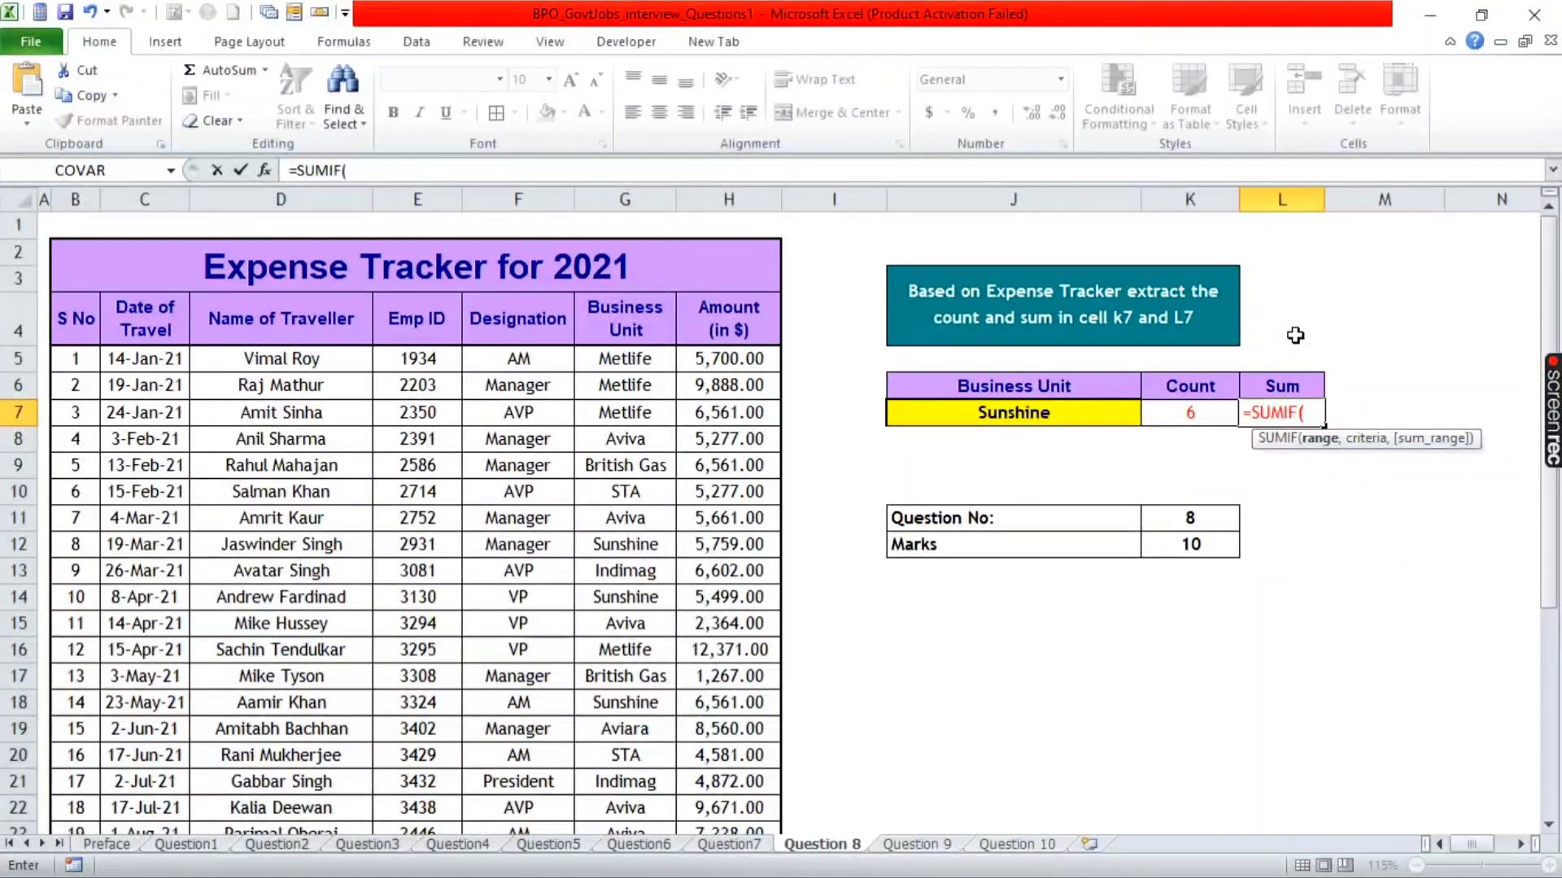
key("Left")
key("Left")
key("Left")
key("Left")
key("Up")
key("Left")
key("Left")
key("Up")
key("Right")
key("ctrl+shift+Down")
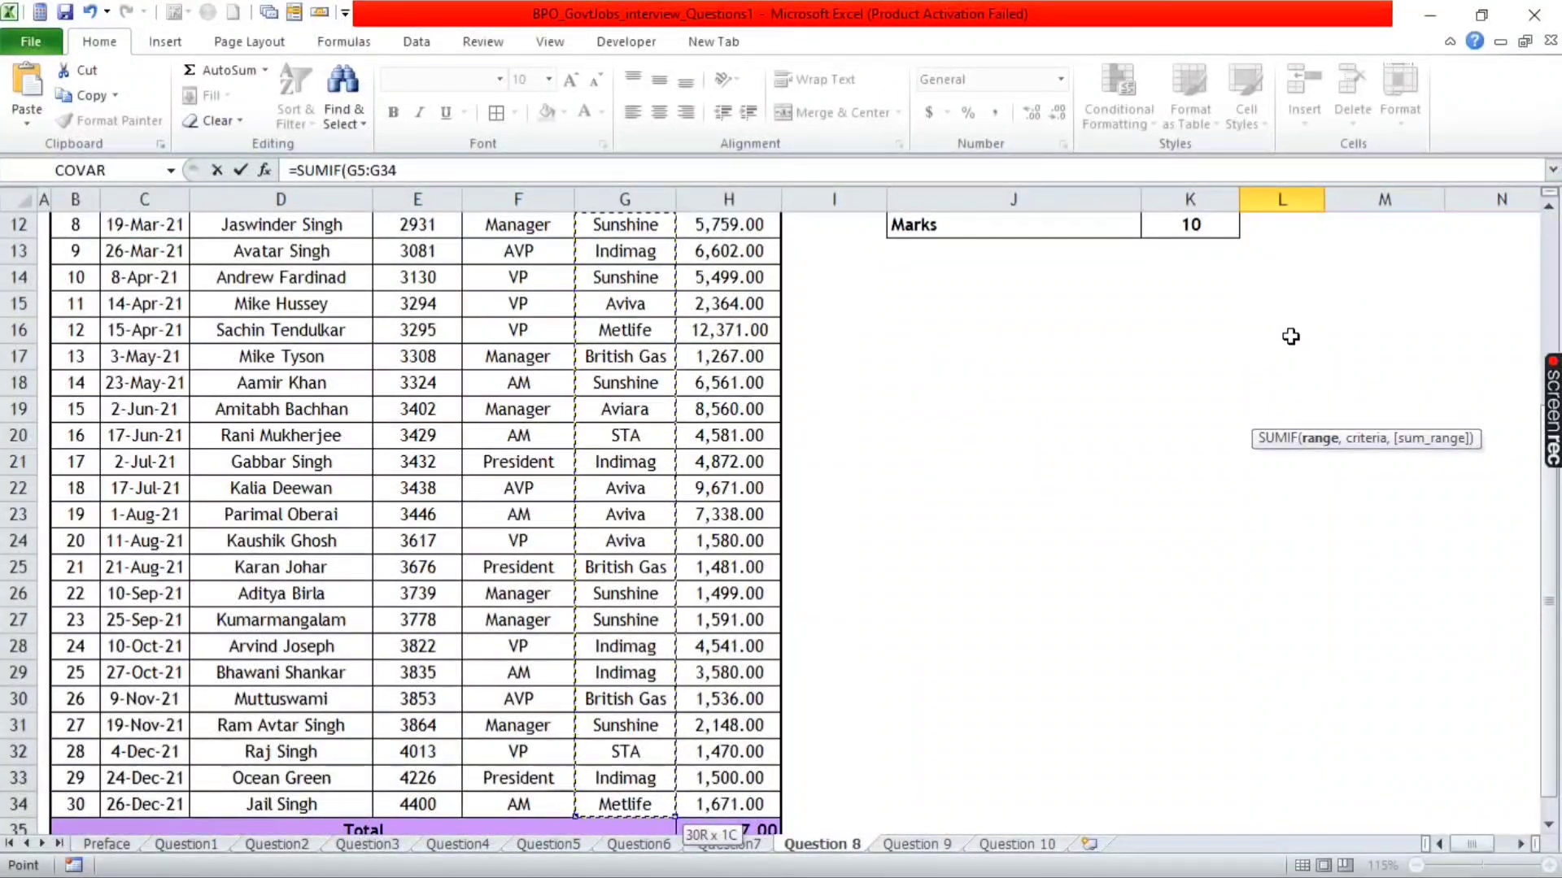
scroll(1291, 336, "up", 4)
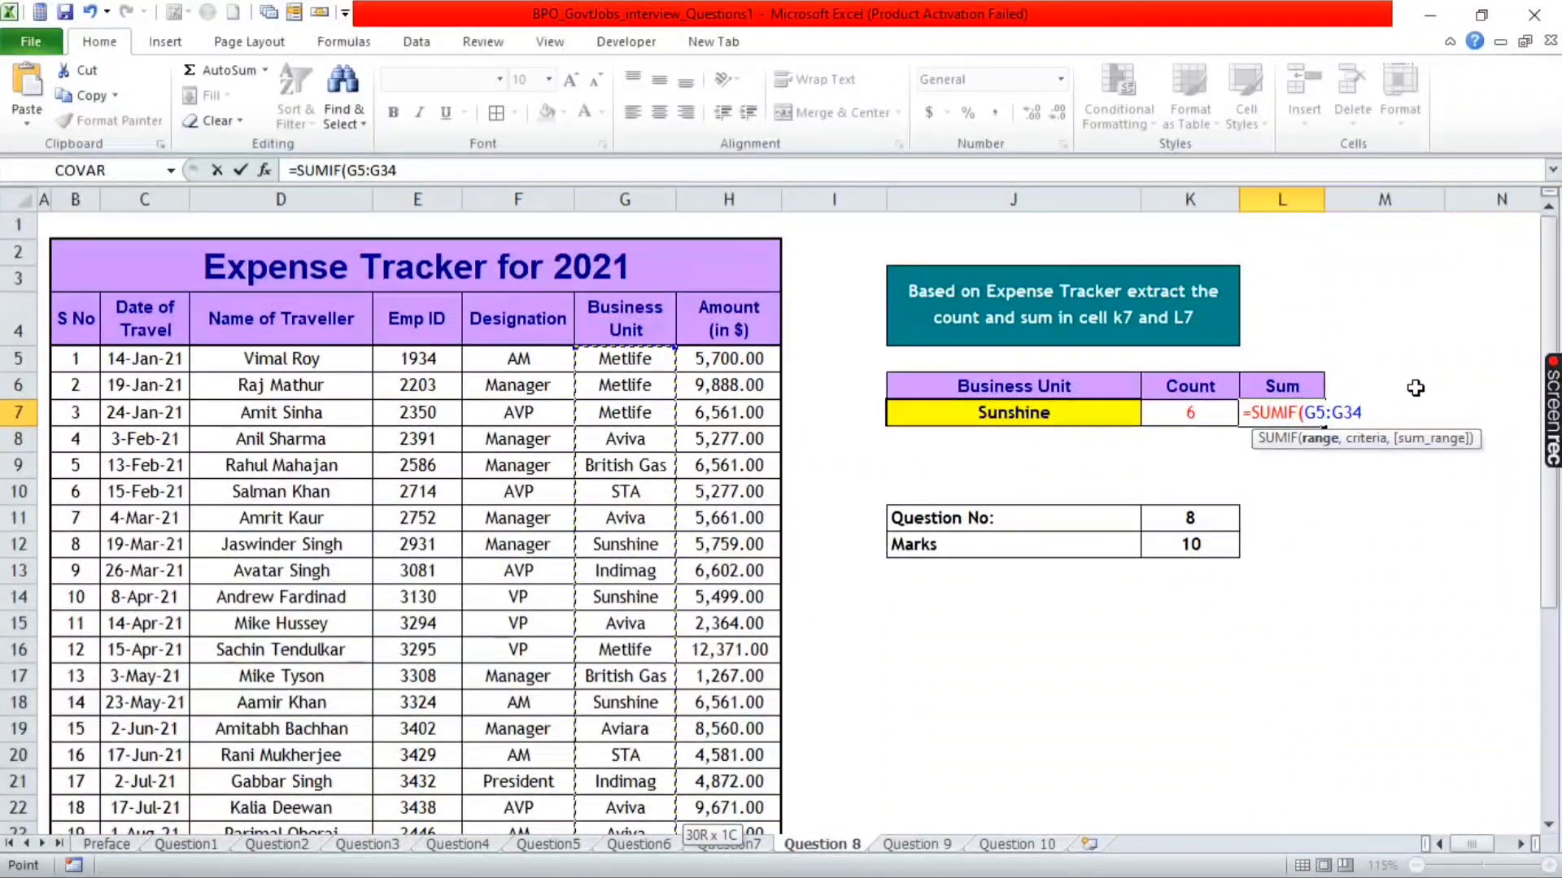
type(",")
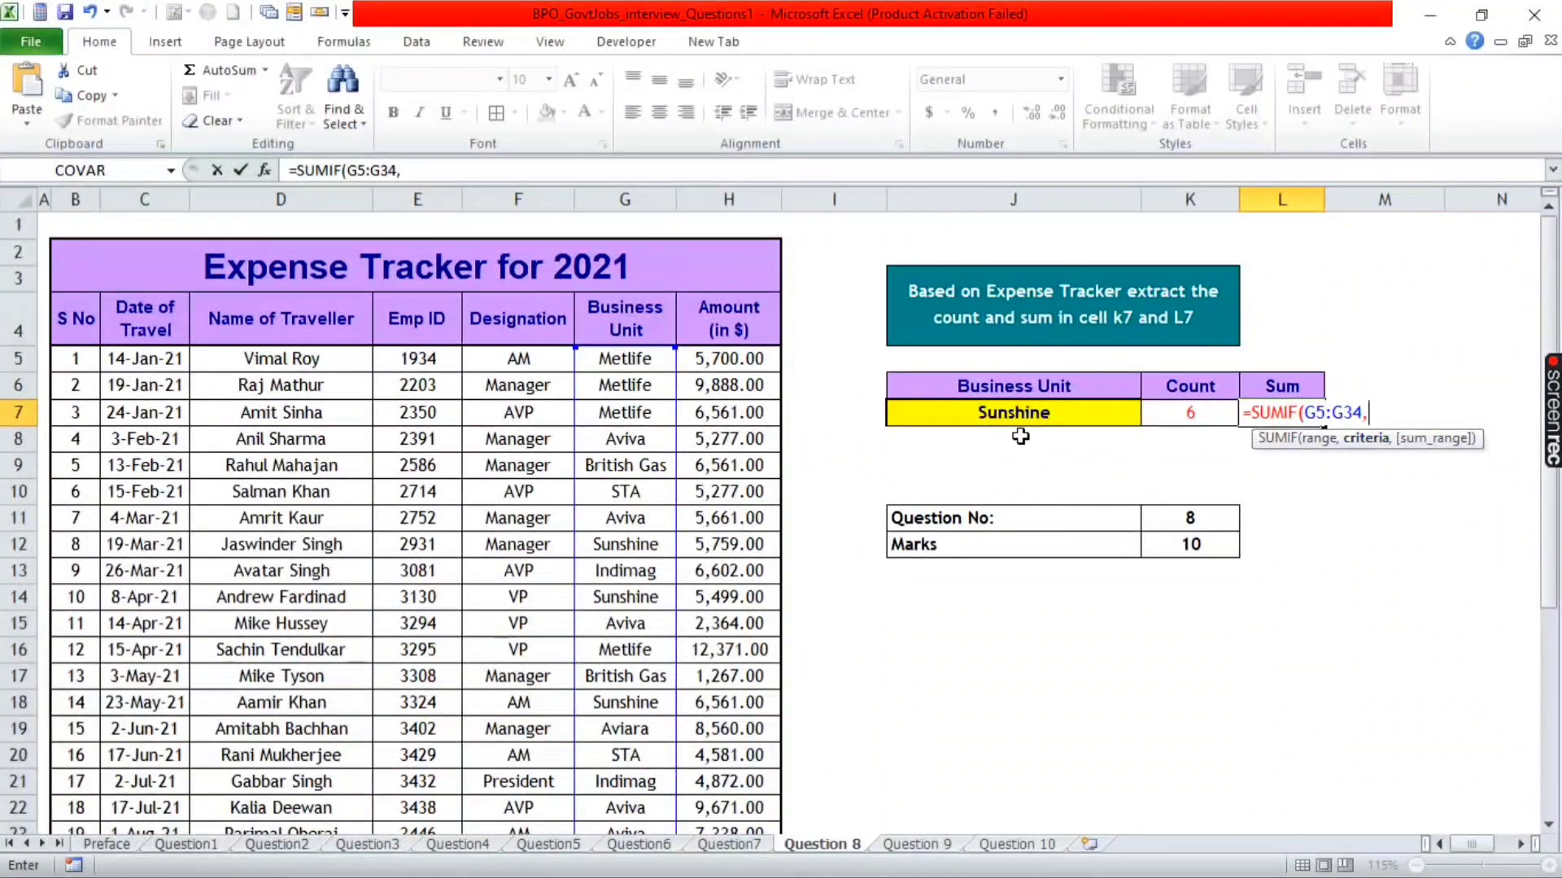
left_click(1031, 413)
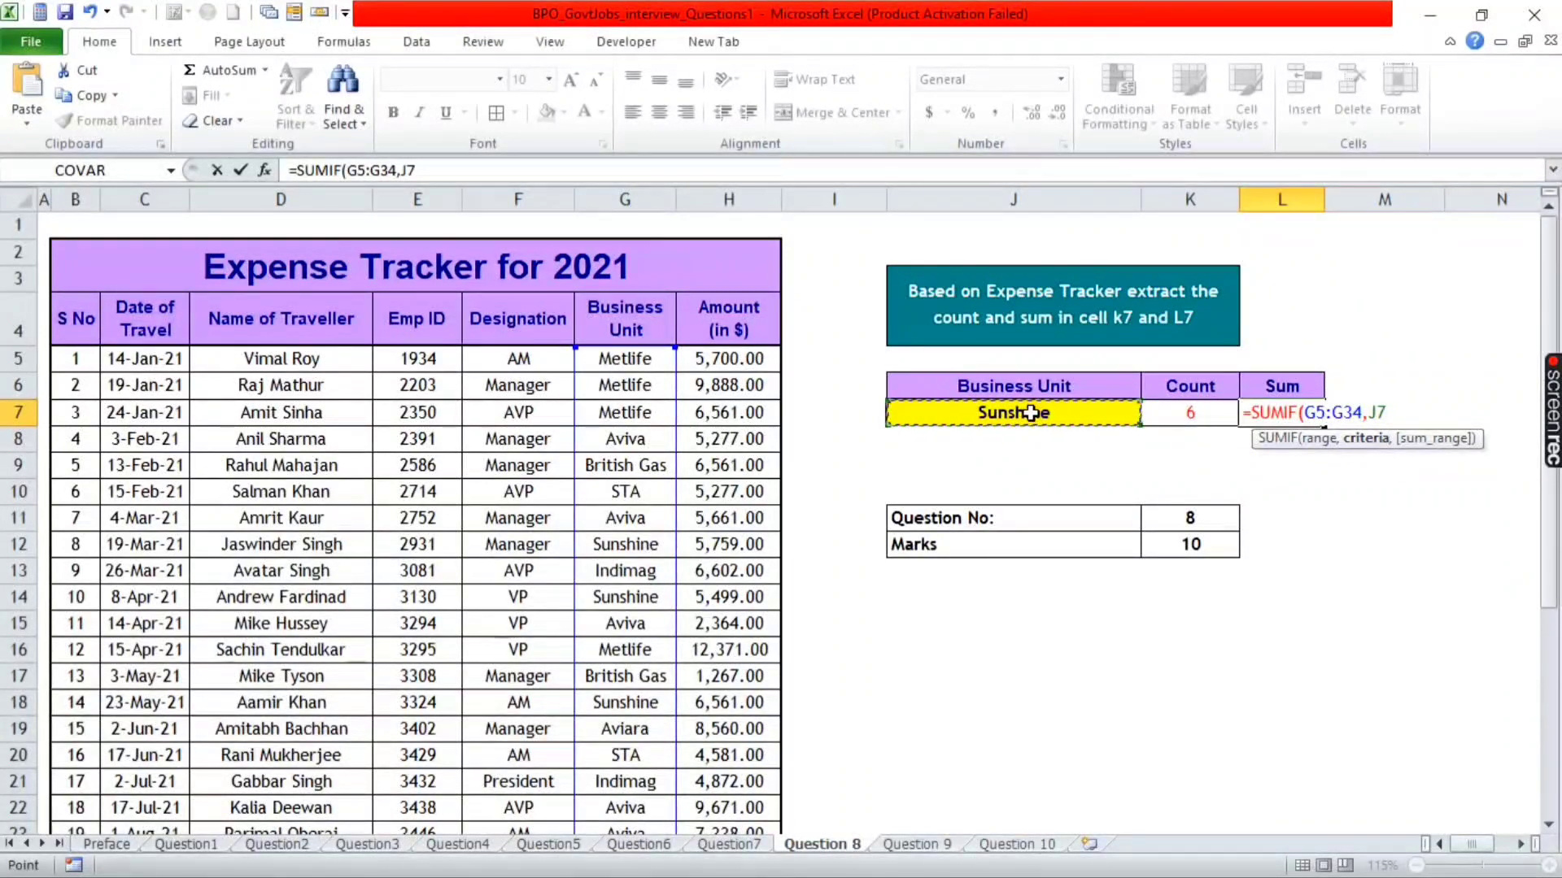
- Add the sum range H5:H34 and commit the SUMIF, giving 23057 for Sunshine
type(",")
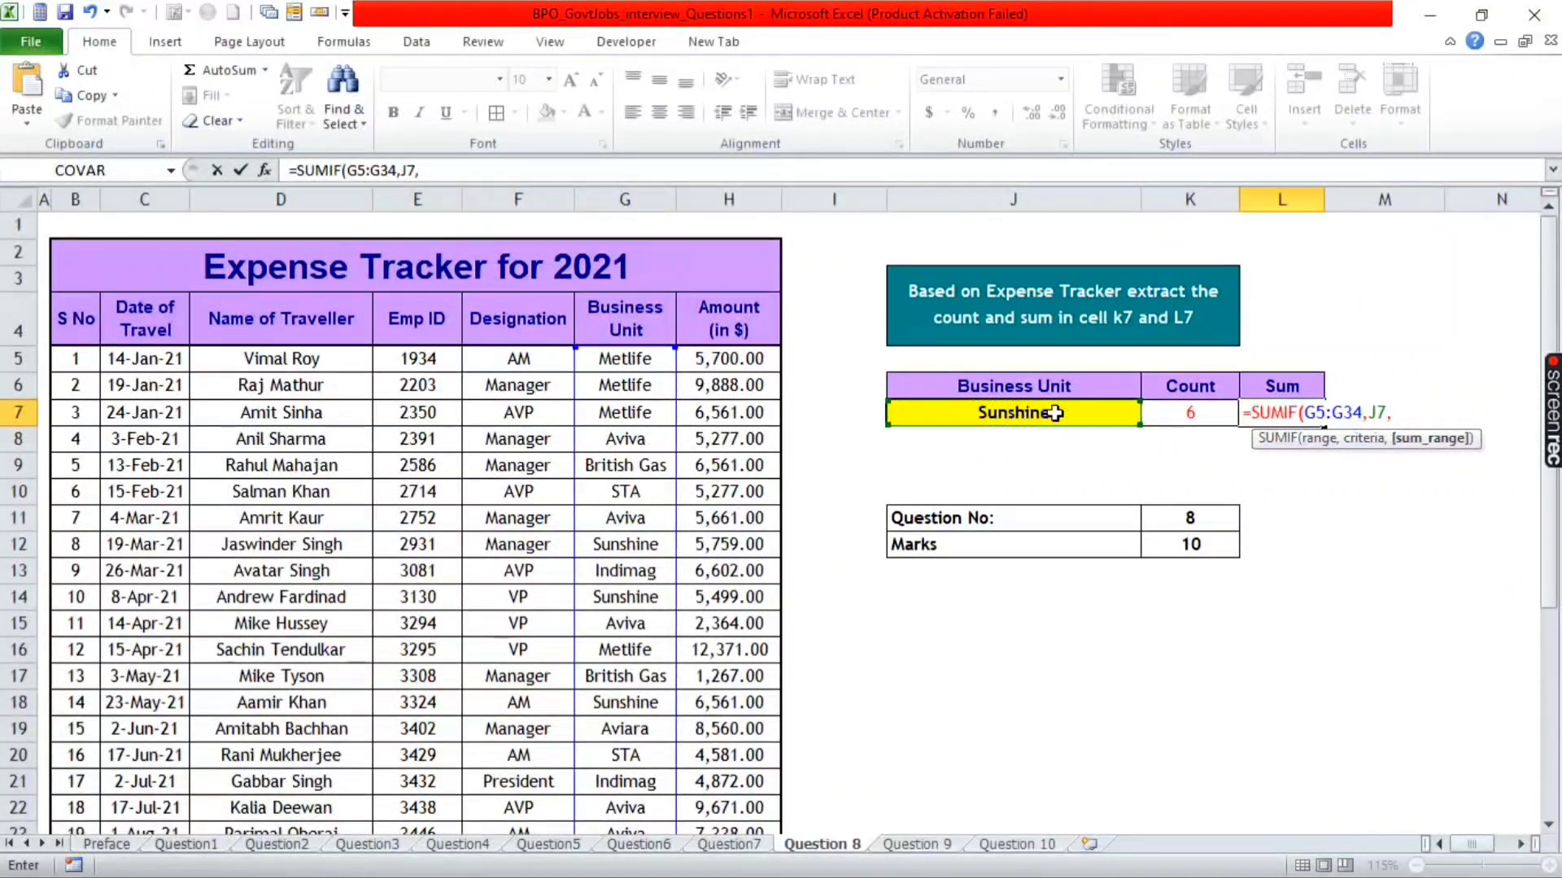
left_click(736, 362)
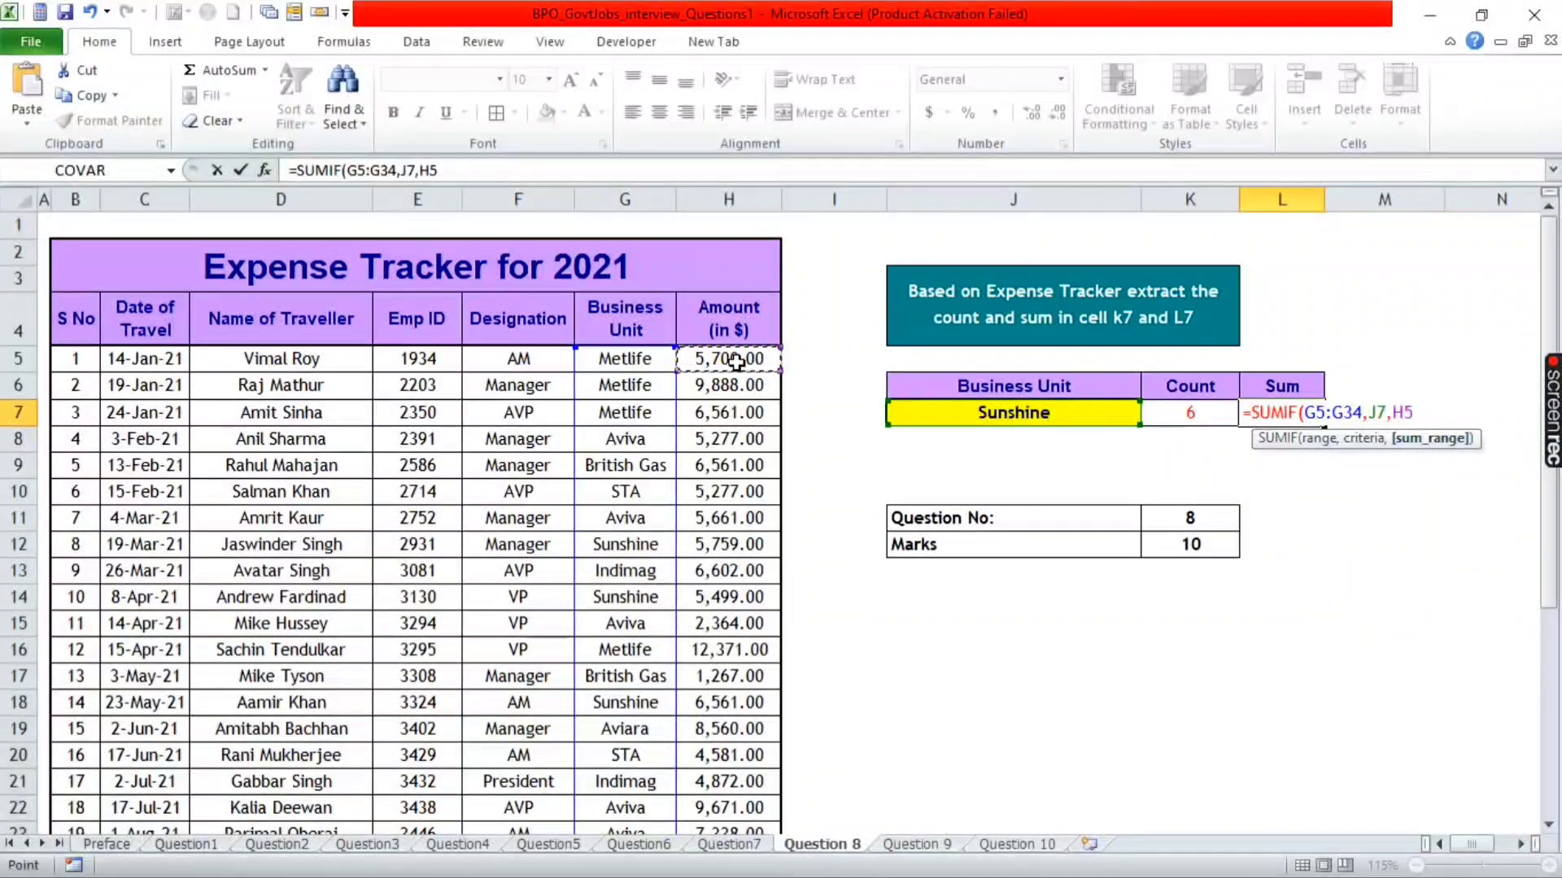
key("ctrl+shift+Down")
key("shift+Up")
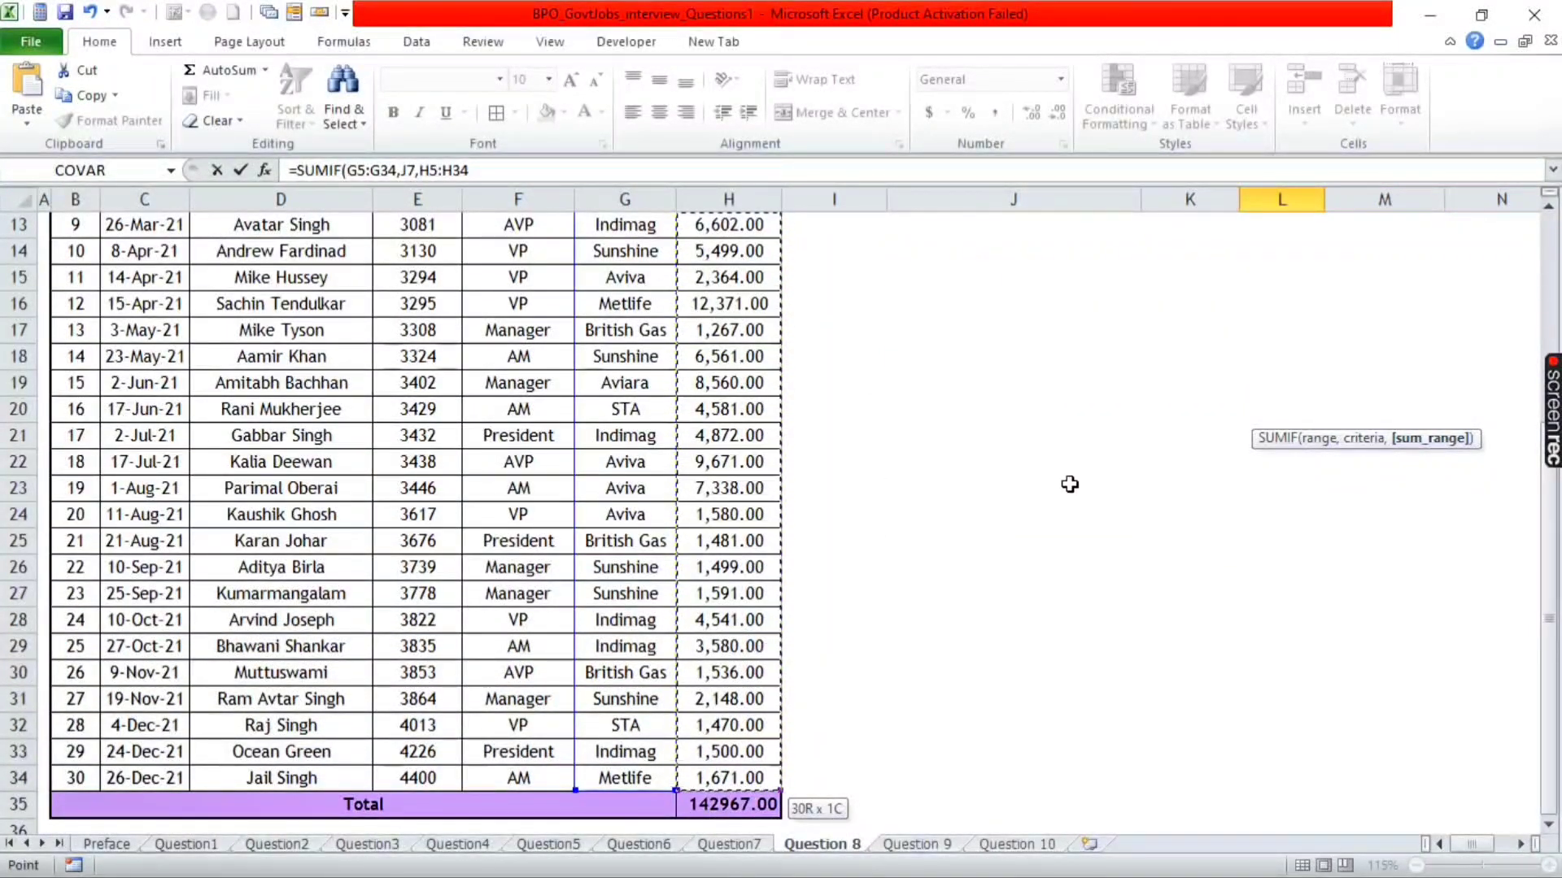
scroll(1069, 484, "up", 4)
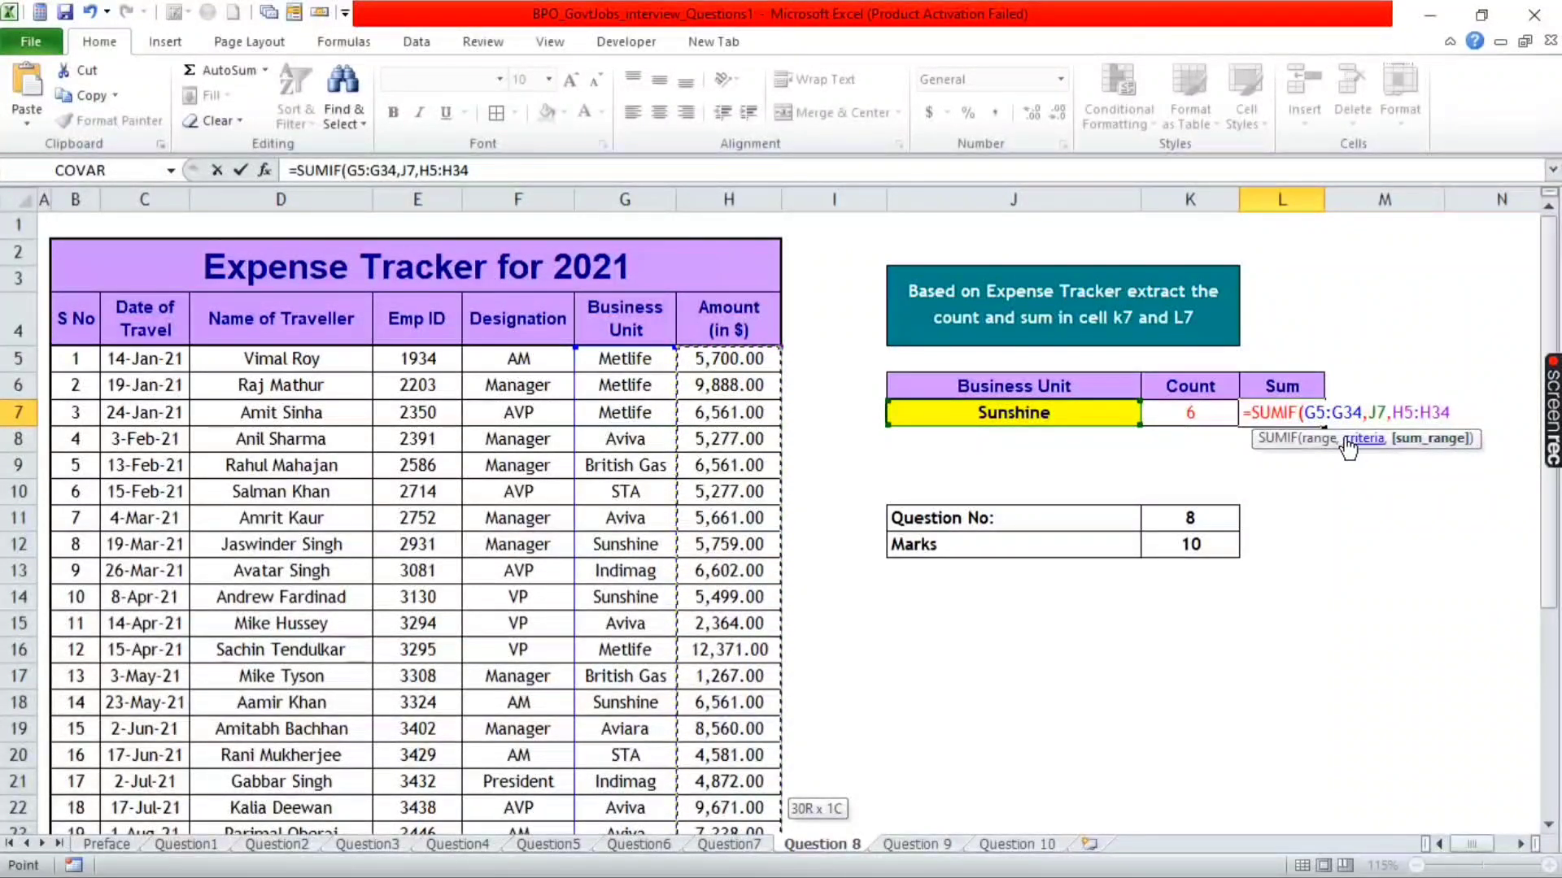
type(")")
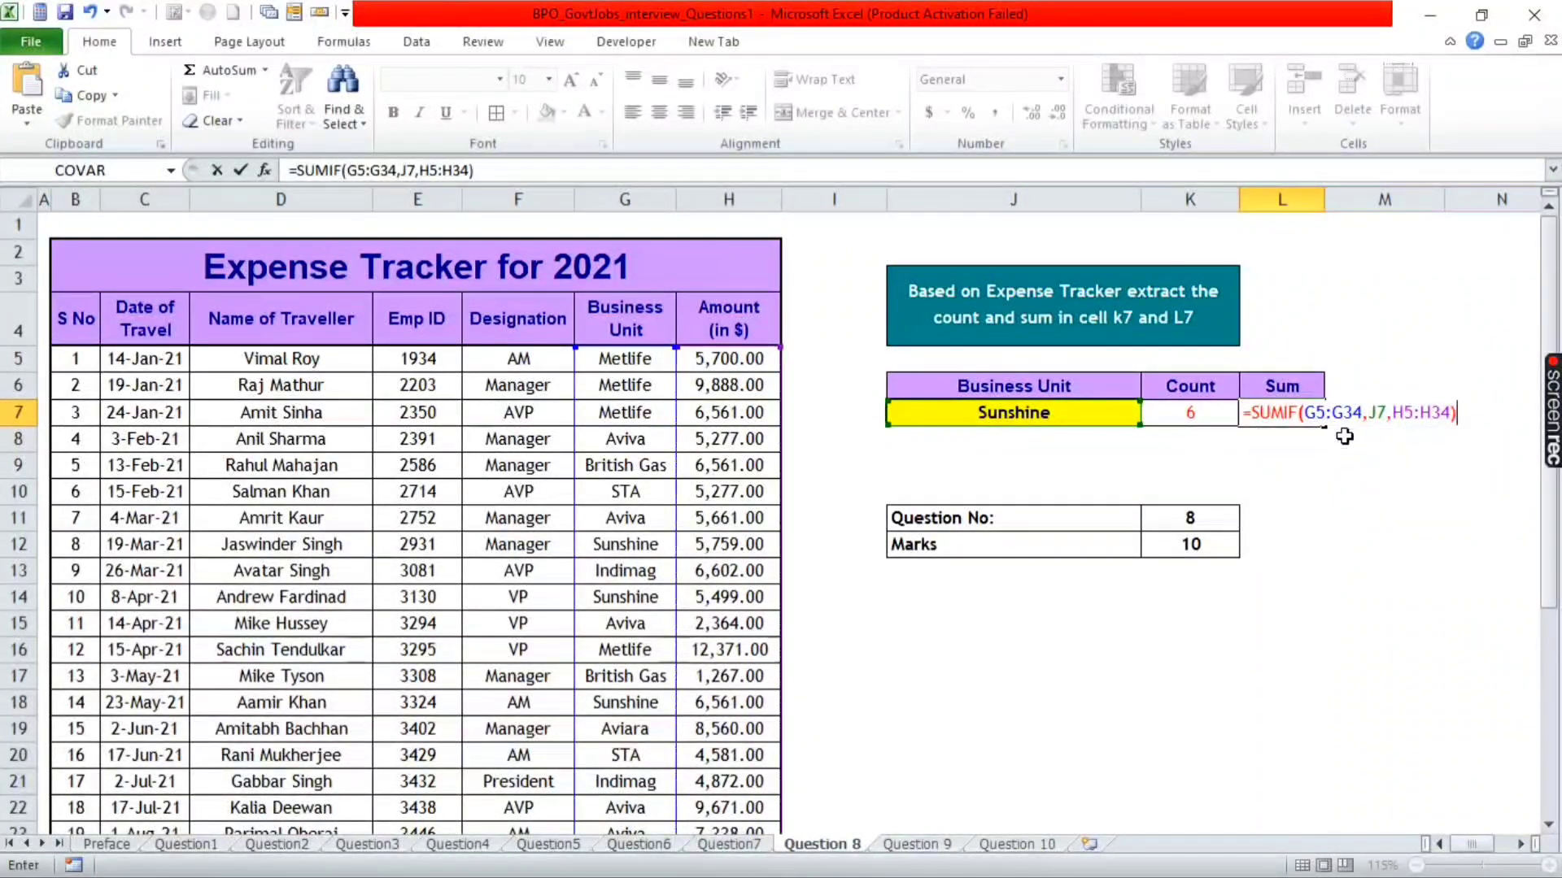
key("Return")
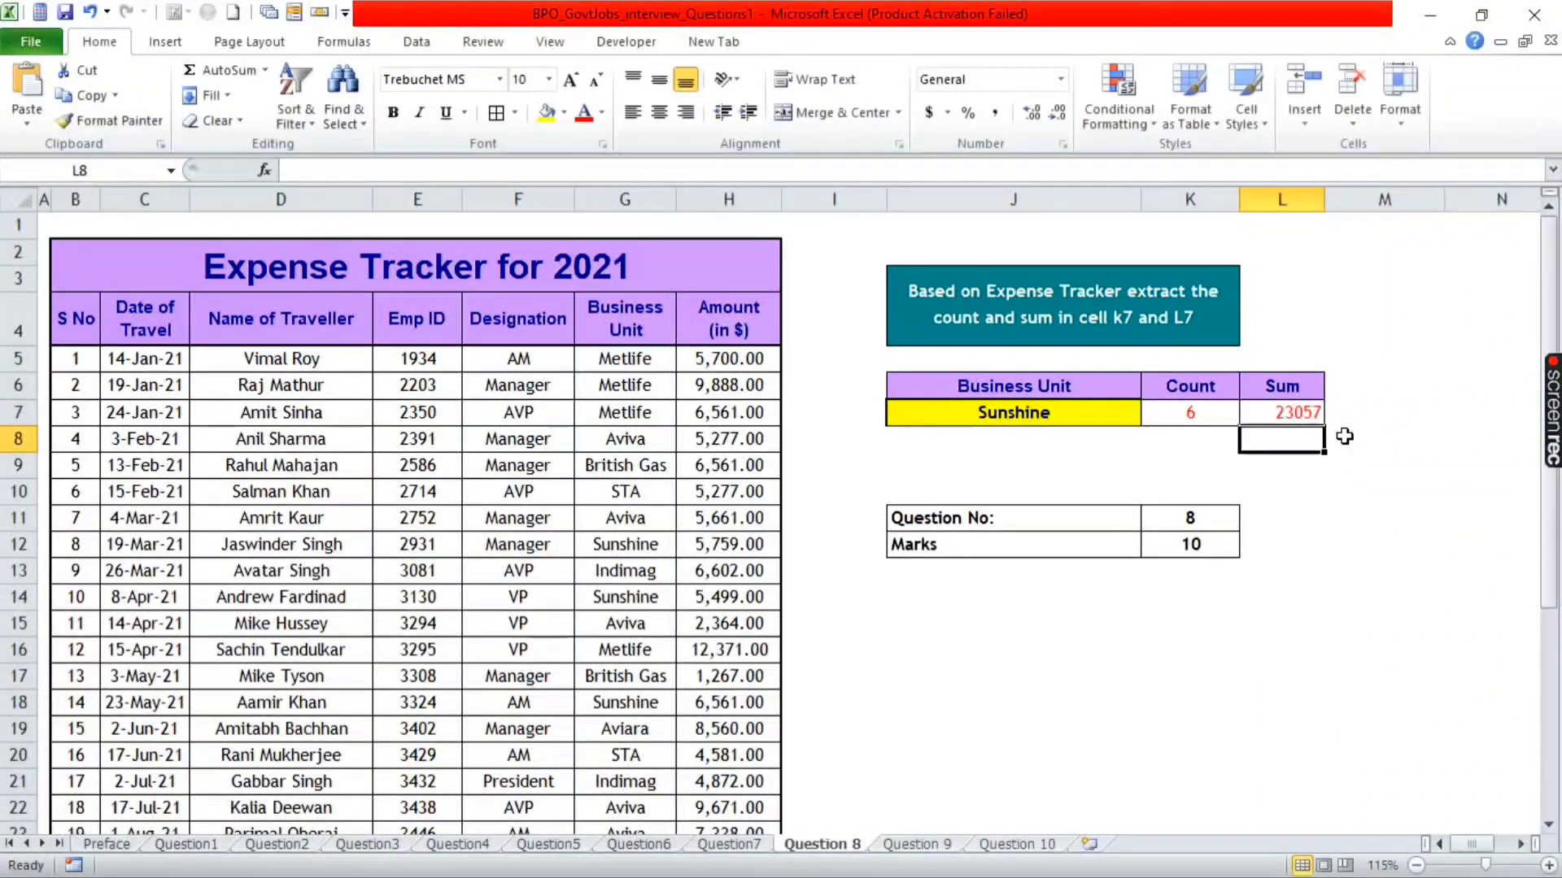
key("Up")
key("Left")
key("Left")
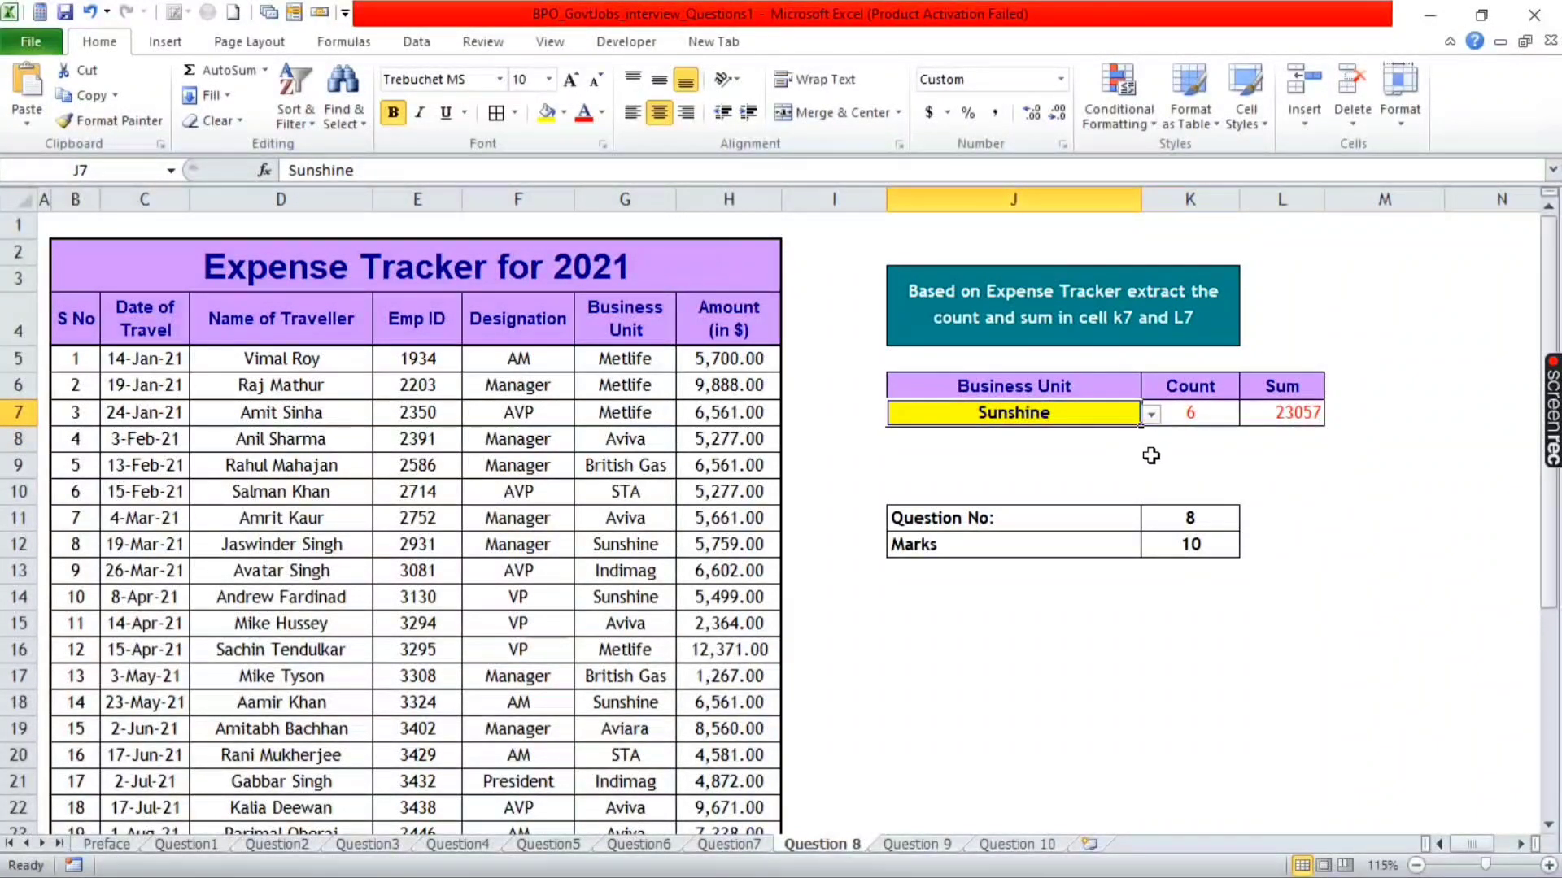
- Switch J7 to Metlife and back to Sunshine, checking the Count result
left_click(1152, 415)
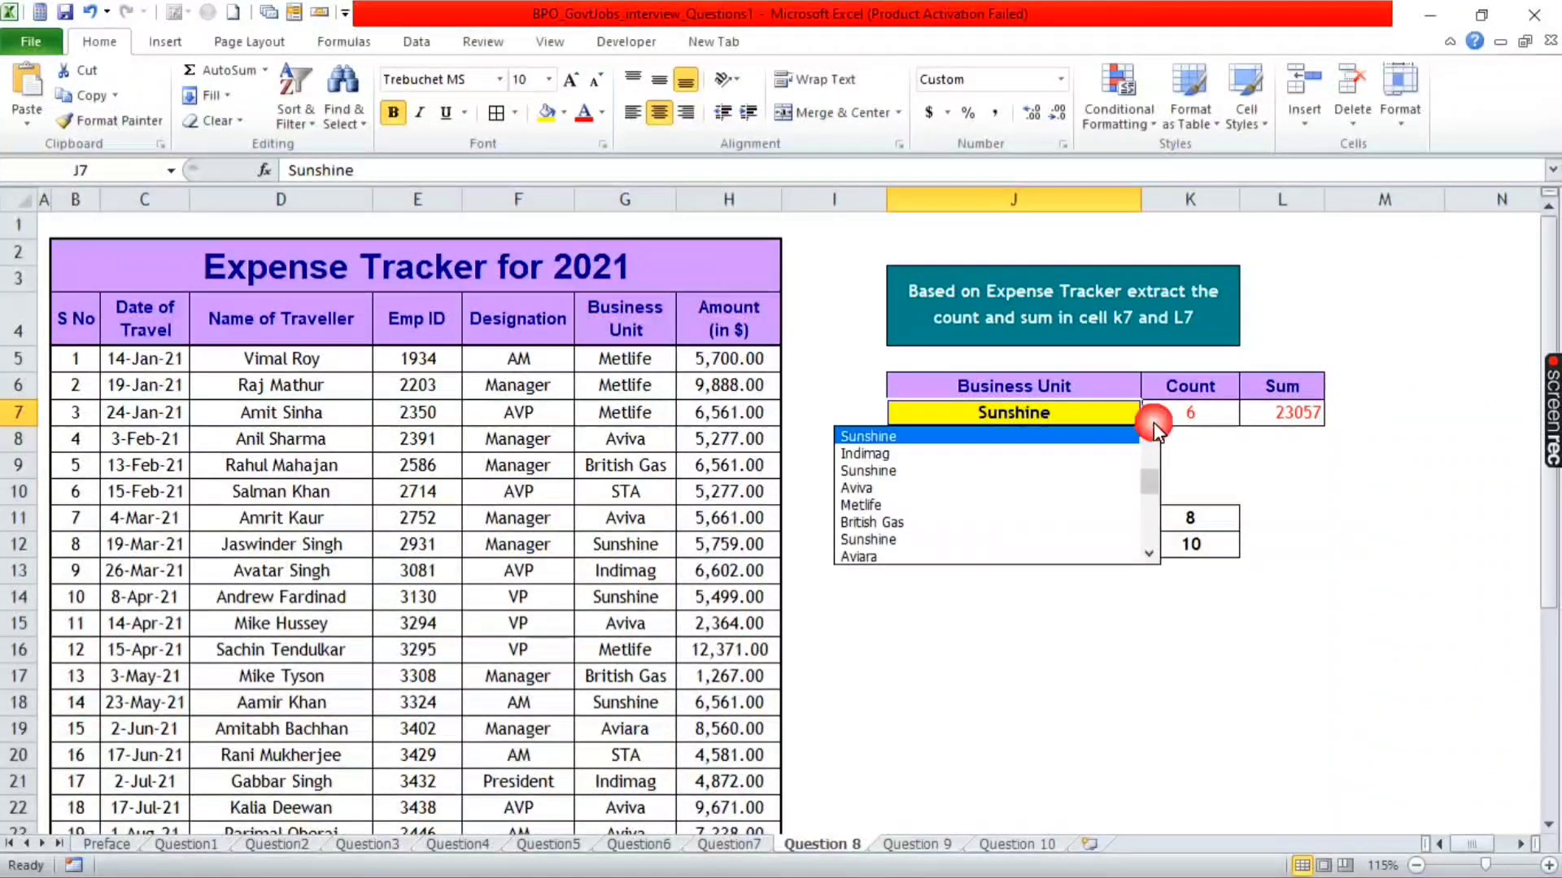
left_click(944, 505)
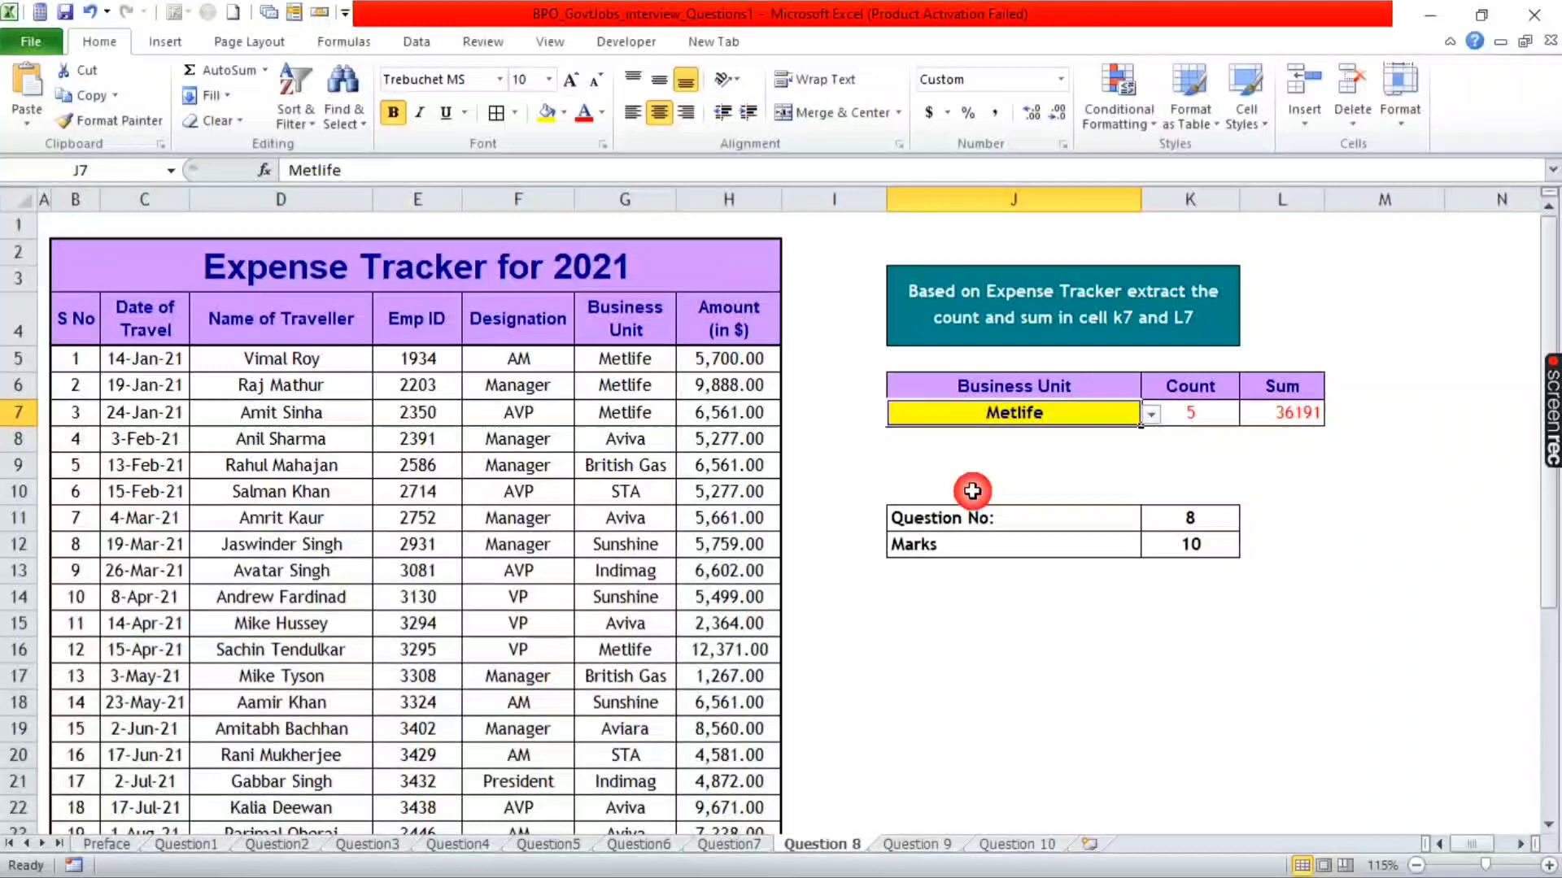
left_click(1154, 412)
left_click(1134, 412)
left_click(1151, 414)
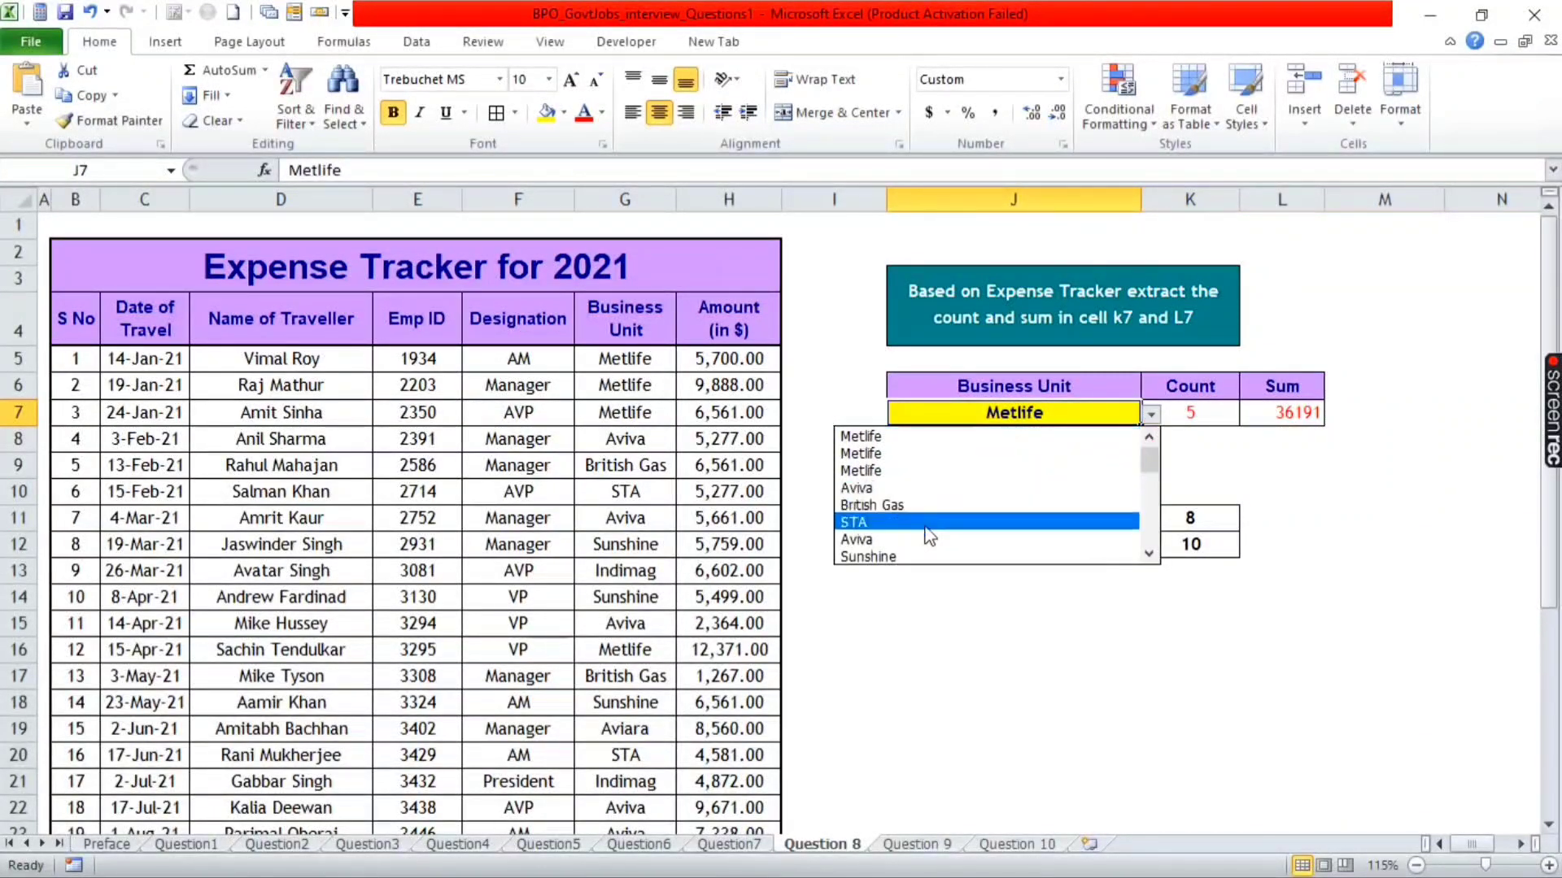
left_click(922, 558)
left_click(1154, 422)
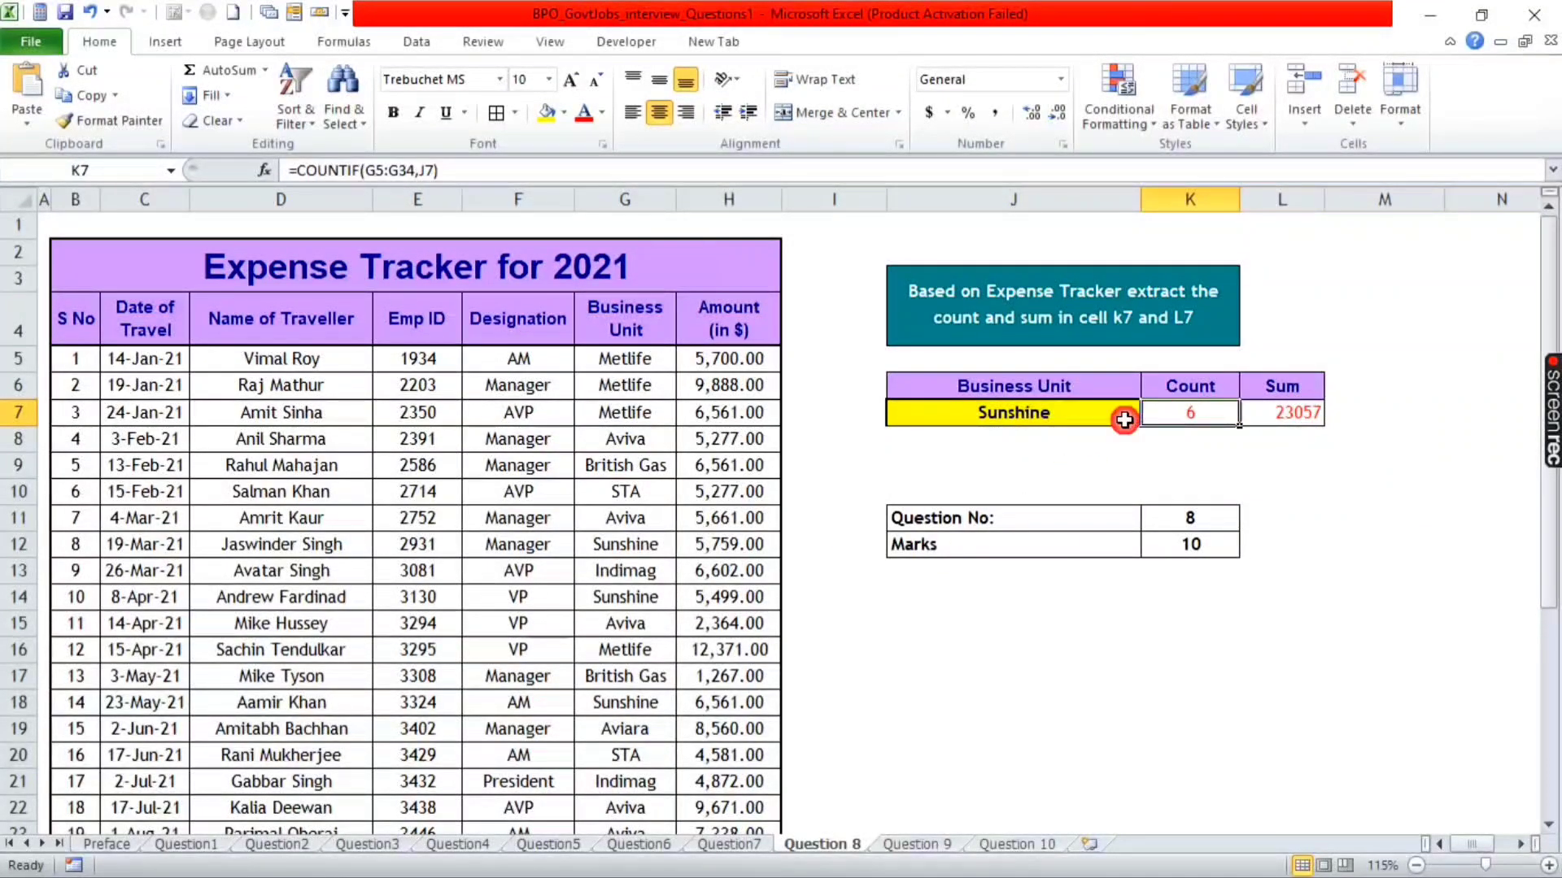
left_click(1139, 420)
- Try Indimag, Metlife, then STA in J7, giving Count 3 and Sum 11328
left_click(1147, 421)
left_click(992, 453)
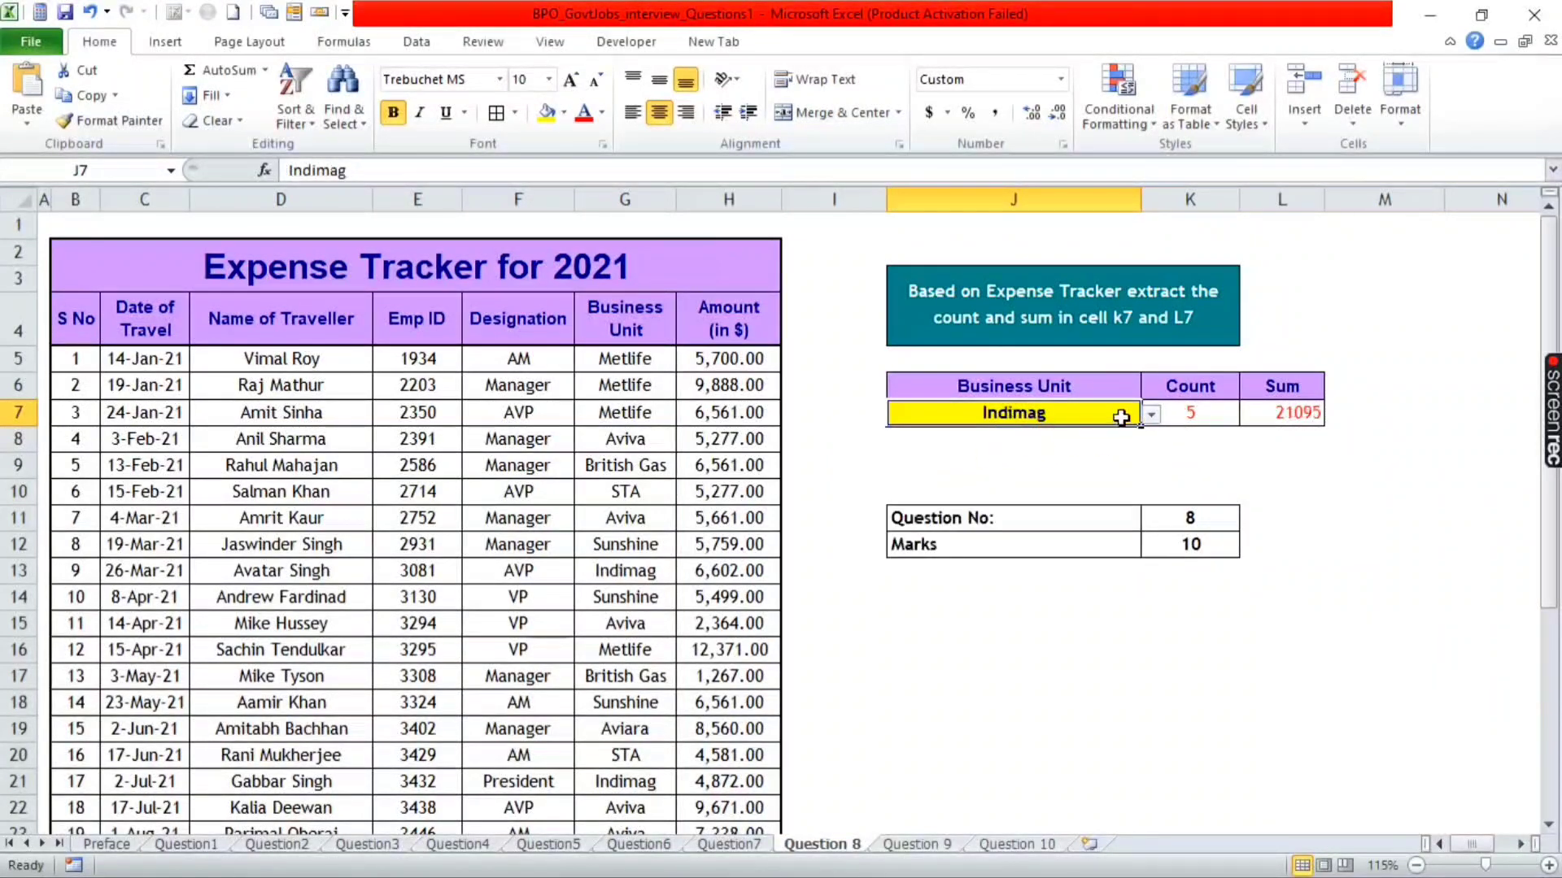
left_click(1151, 417)
left_click(1071, 439)
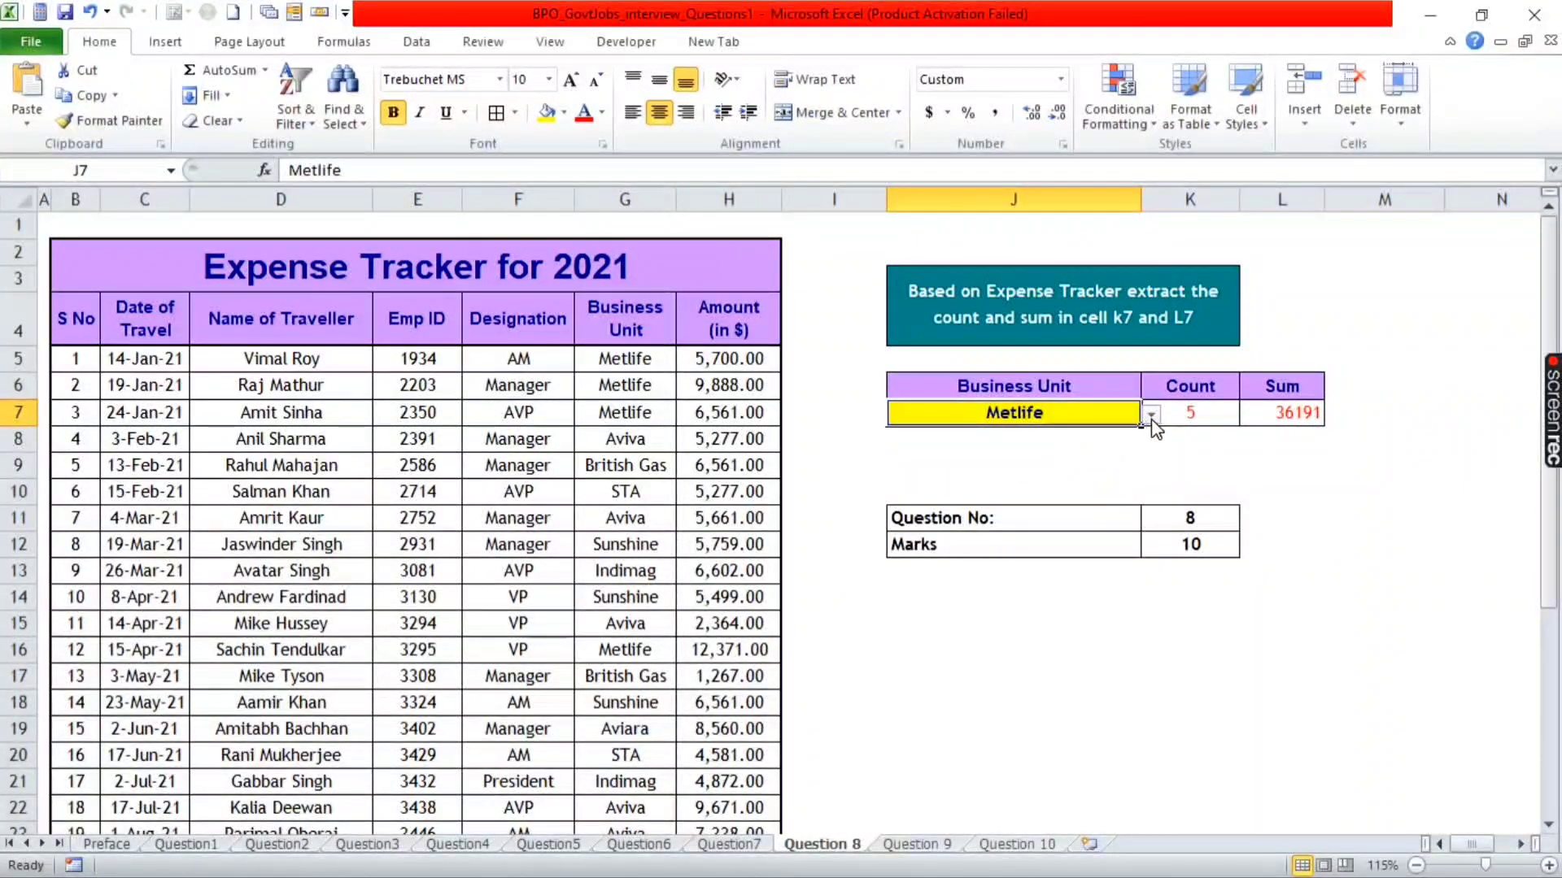
left_click(1151, 415)
left_click(984, 523)
left_click(1196, 412)
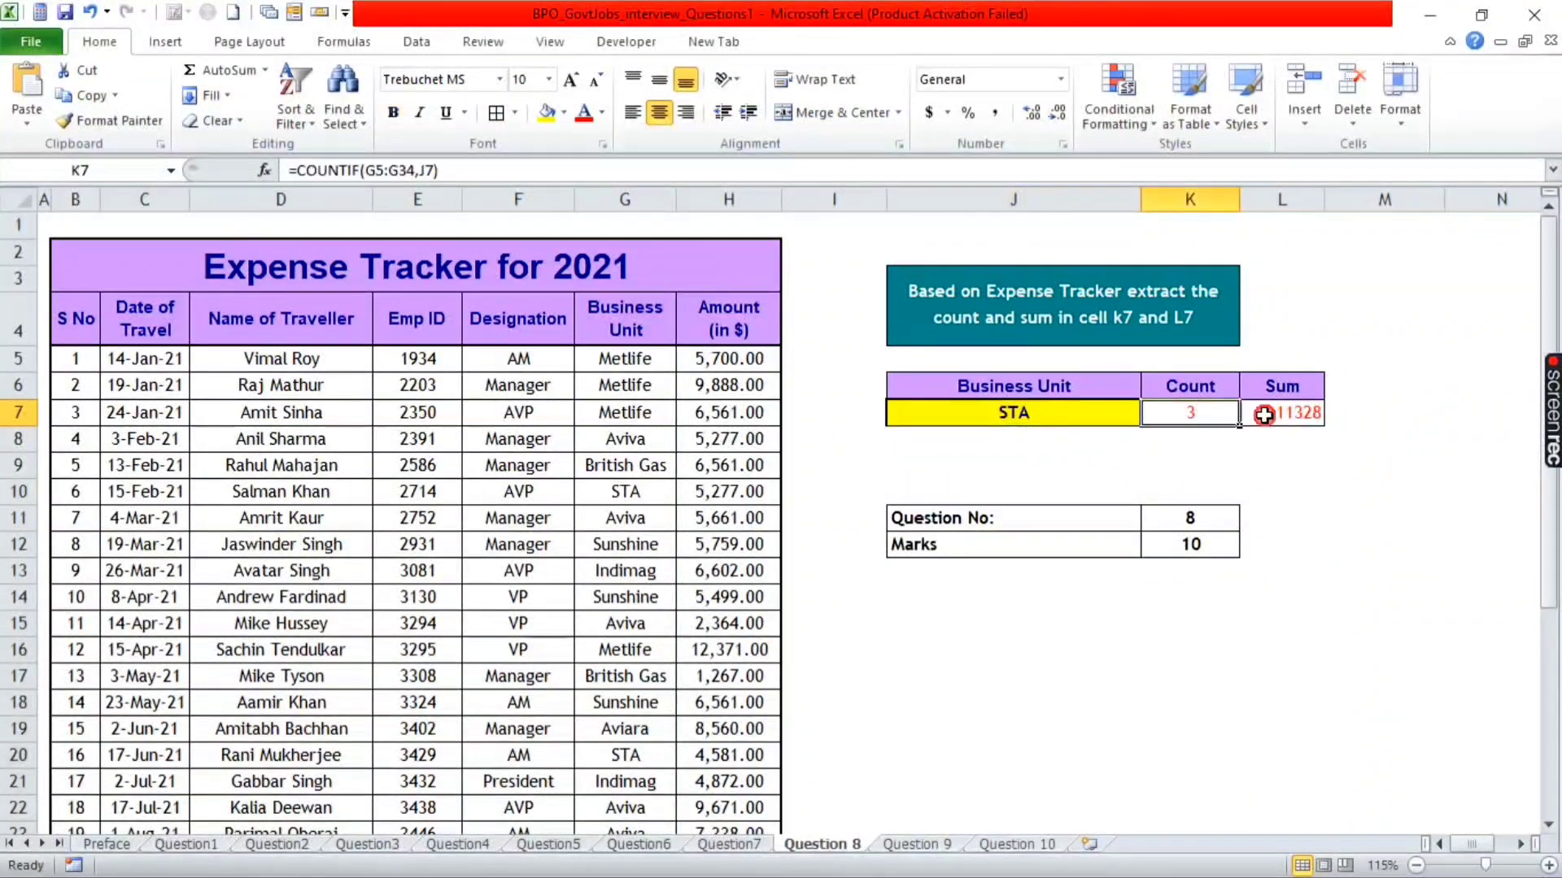
left_click(1281, 415)
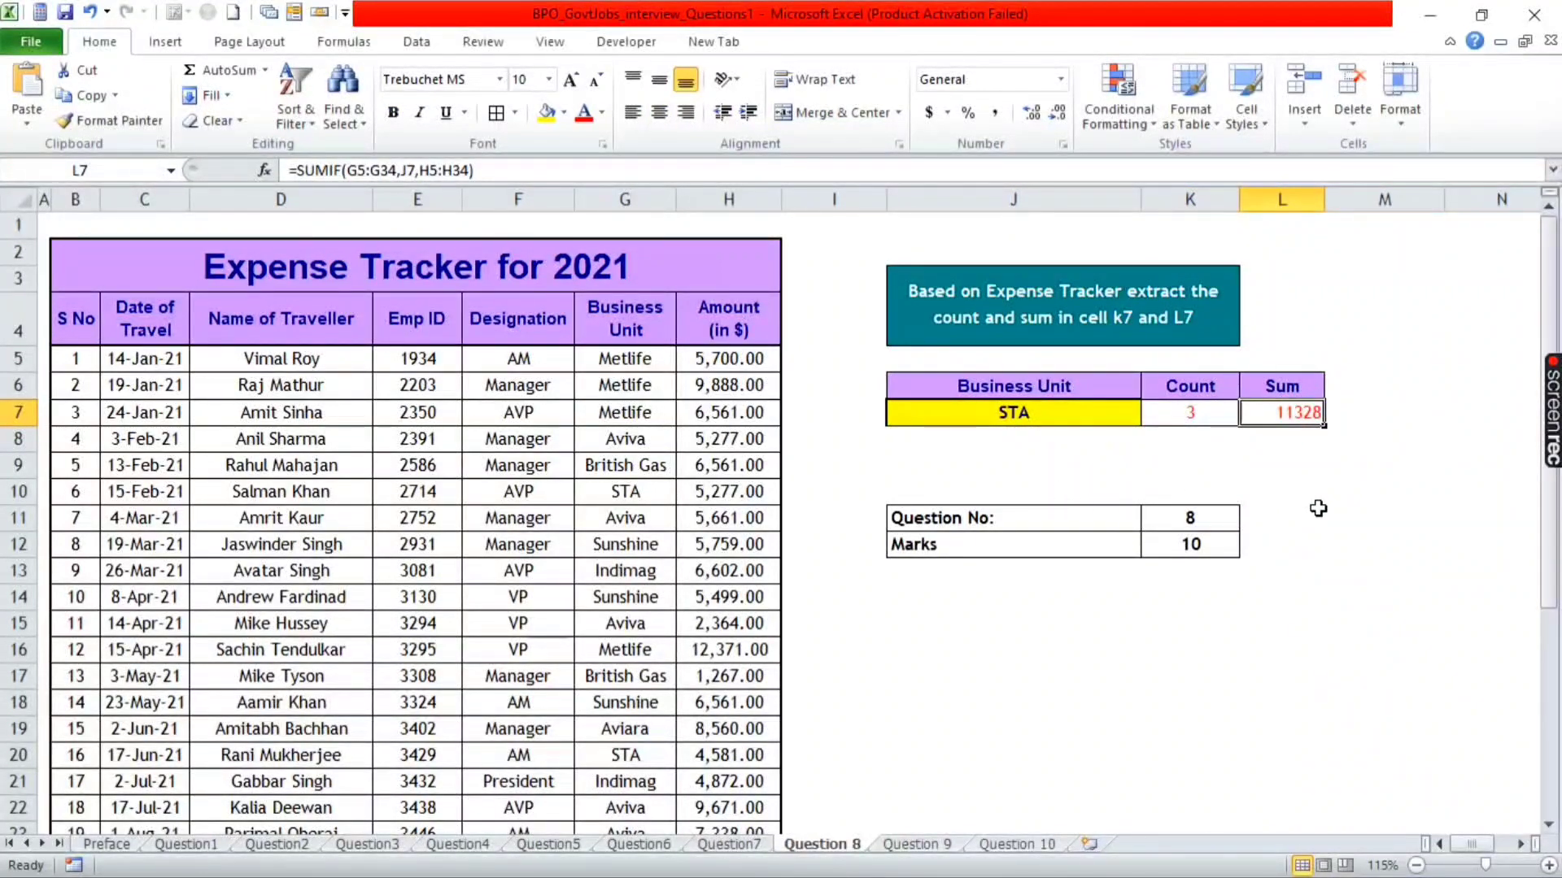
left_click(1207, 549)
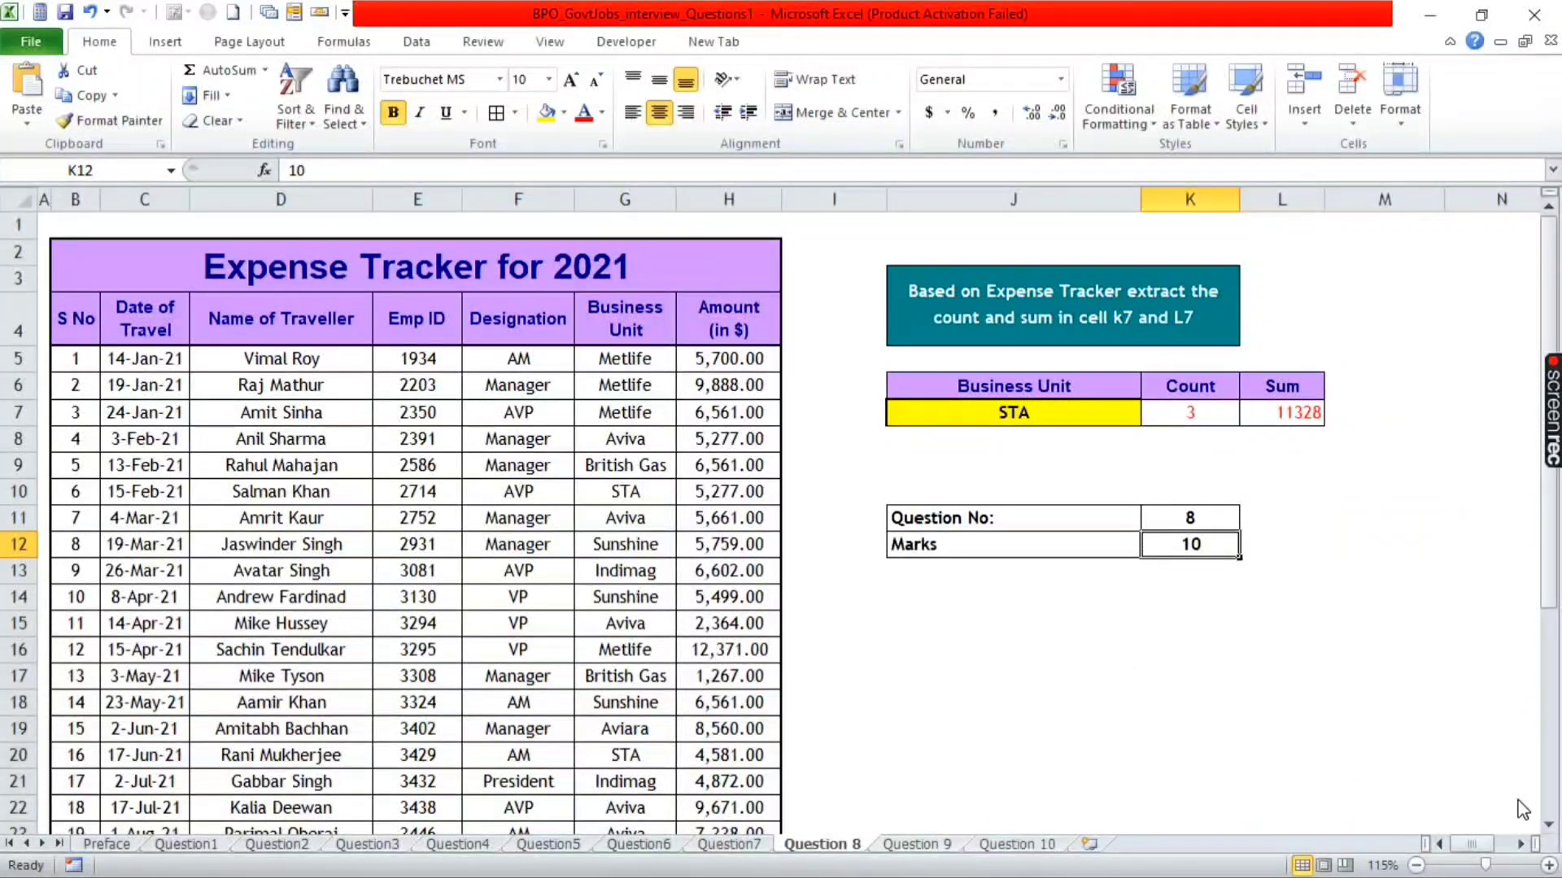
key("ctrl+Page_Down")
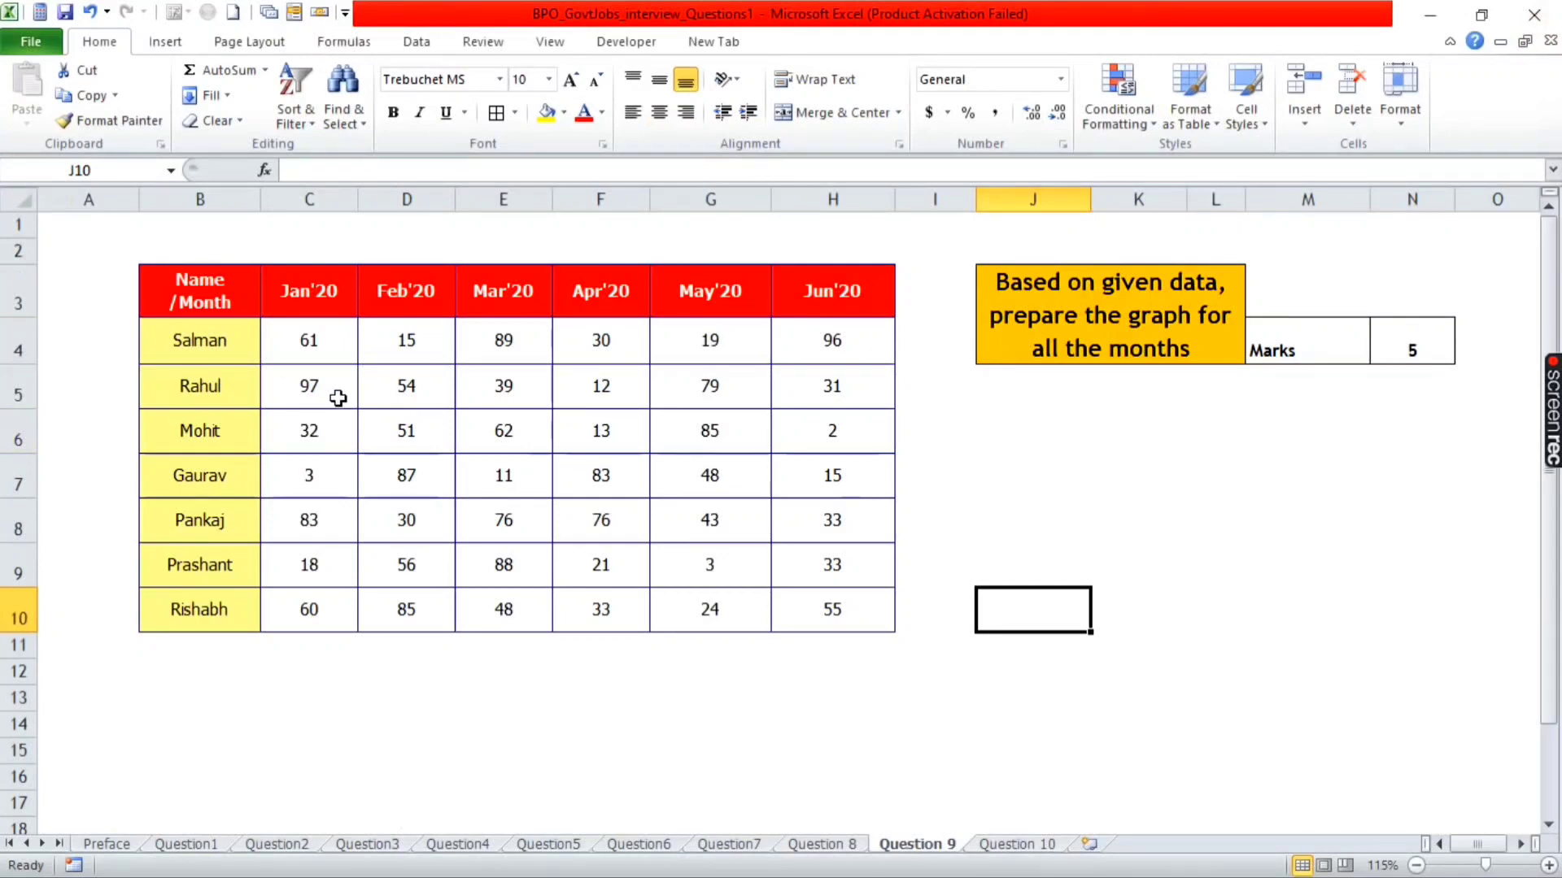
- Select the B3:H10 score table with Ctrl+A and open the Insert Column chart gallery
left_click(1059, 332)
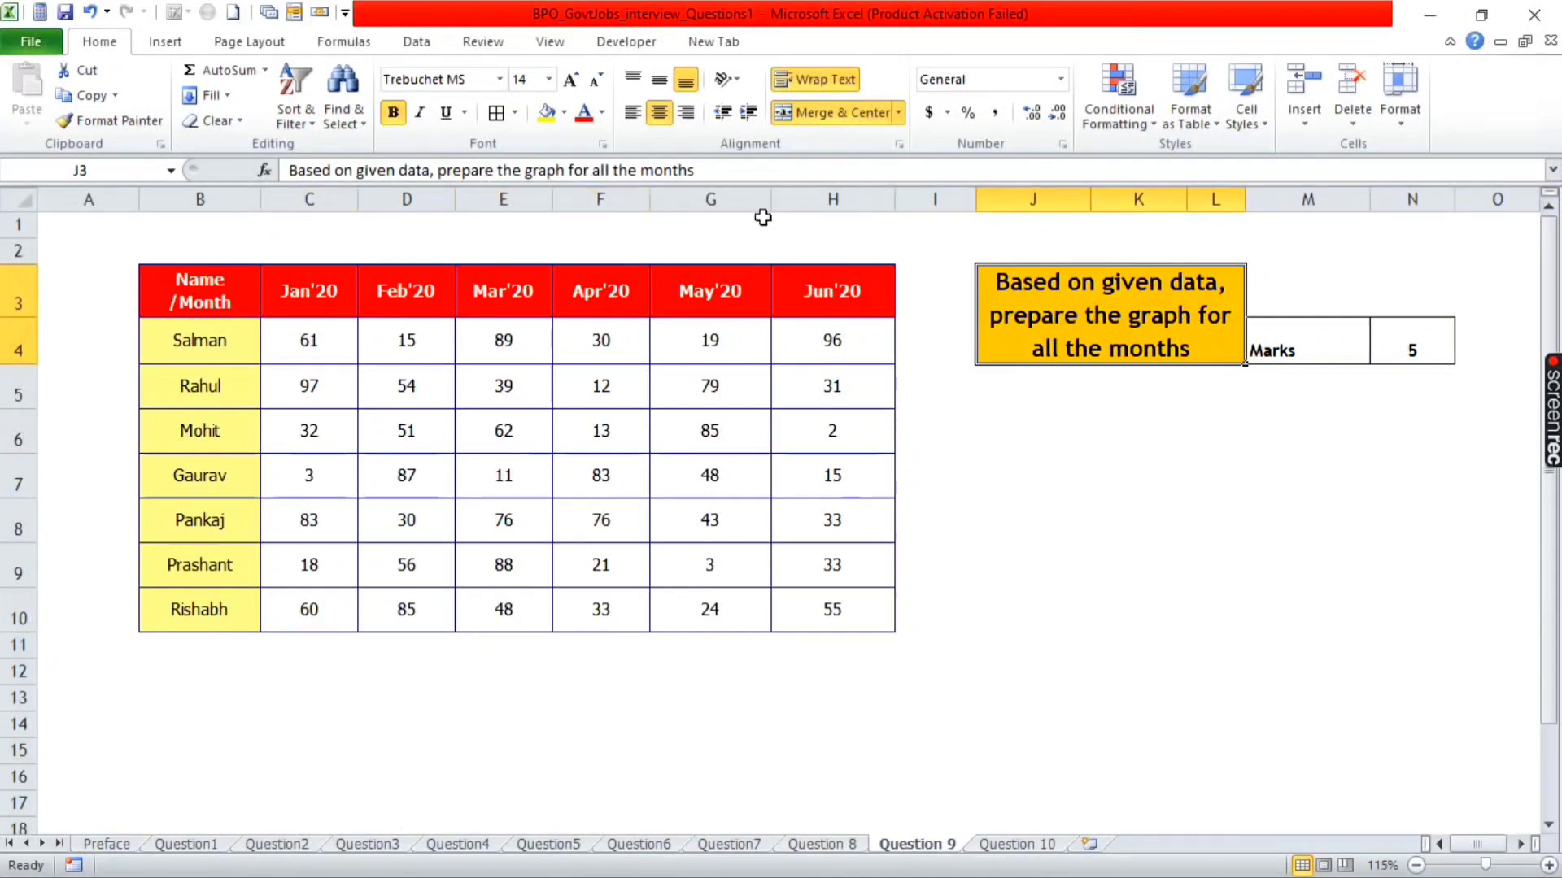
left_click(12, 284)
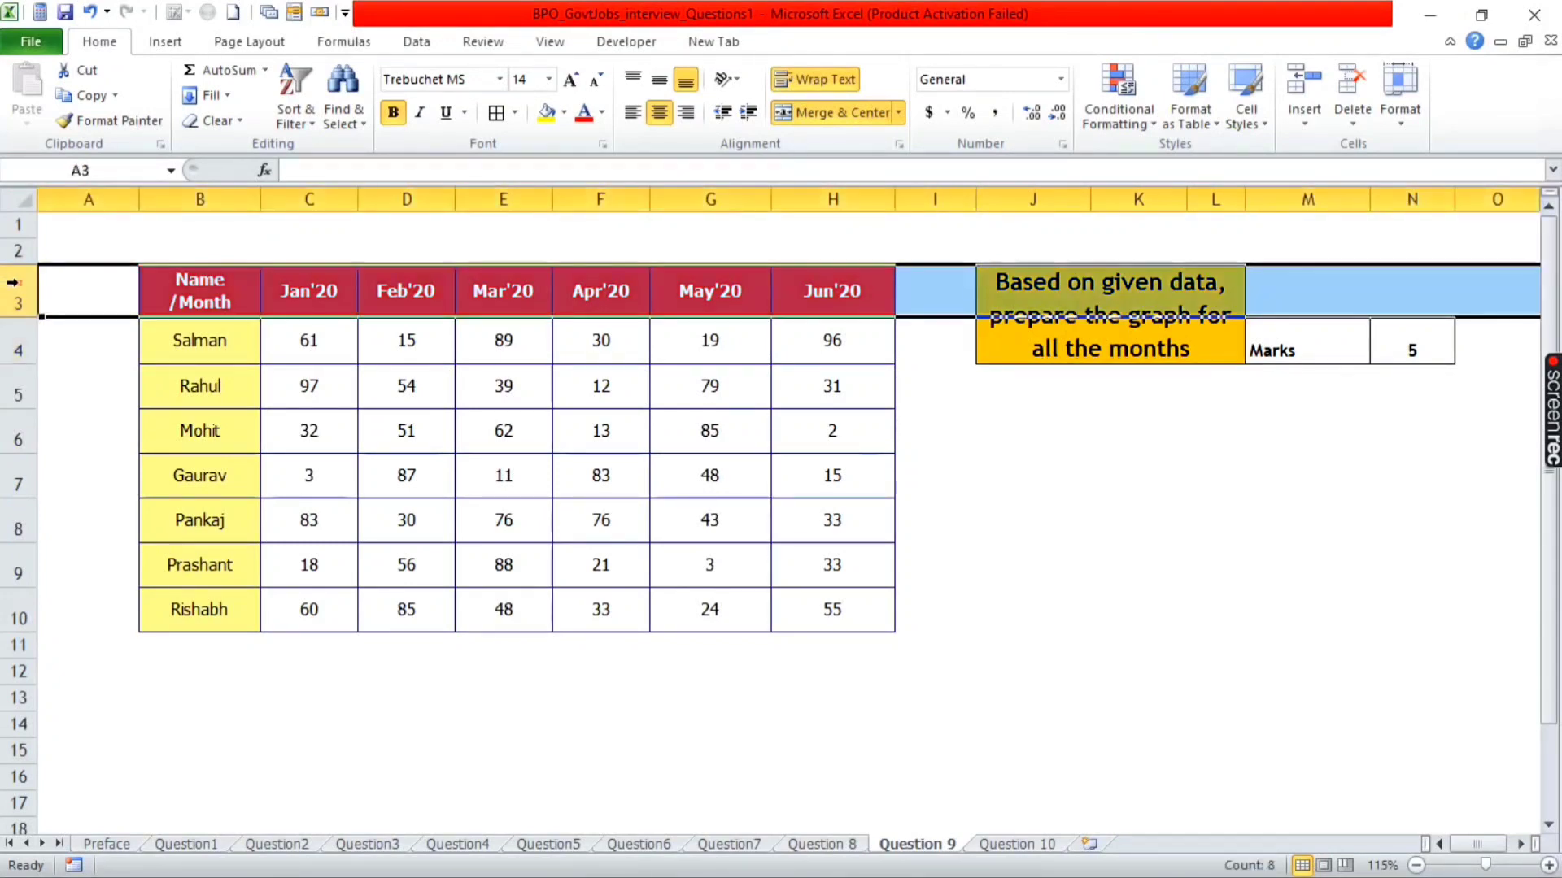
left_click(212, 196)
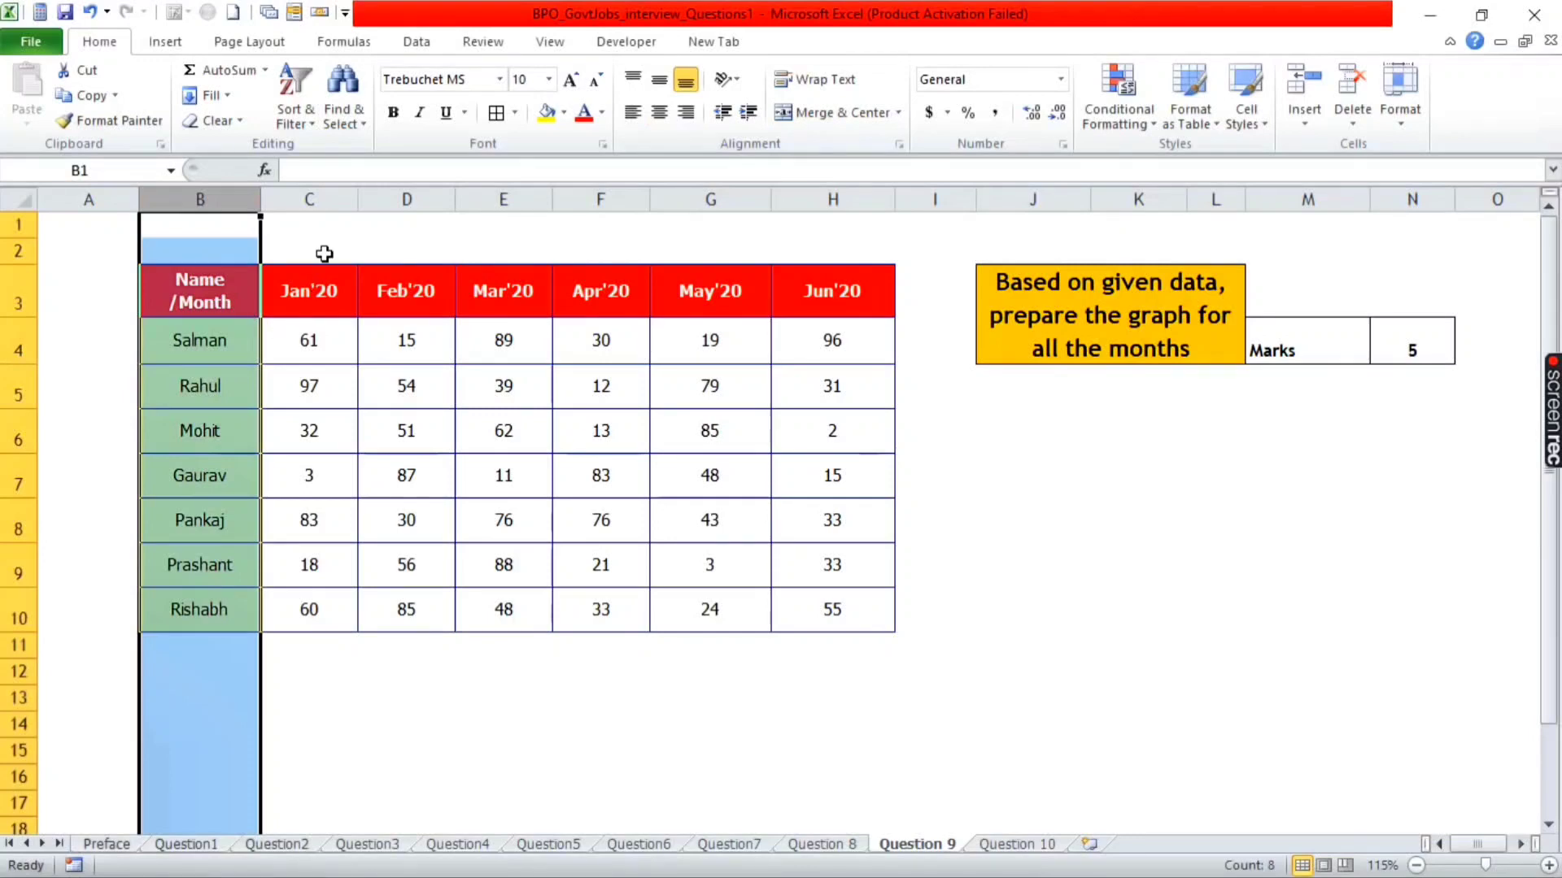
left_click_drag(324, 197, 879, 271)
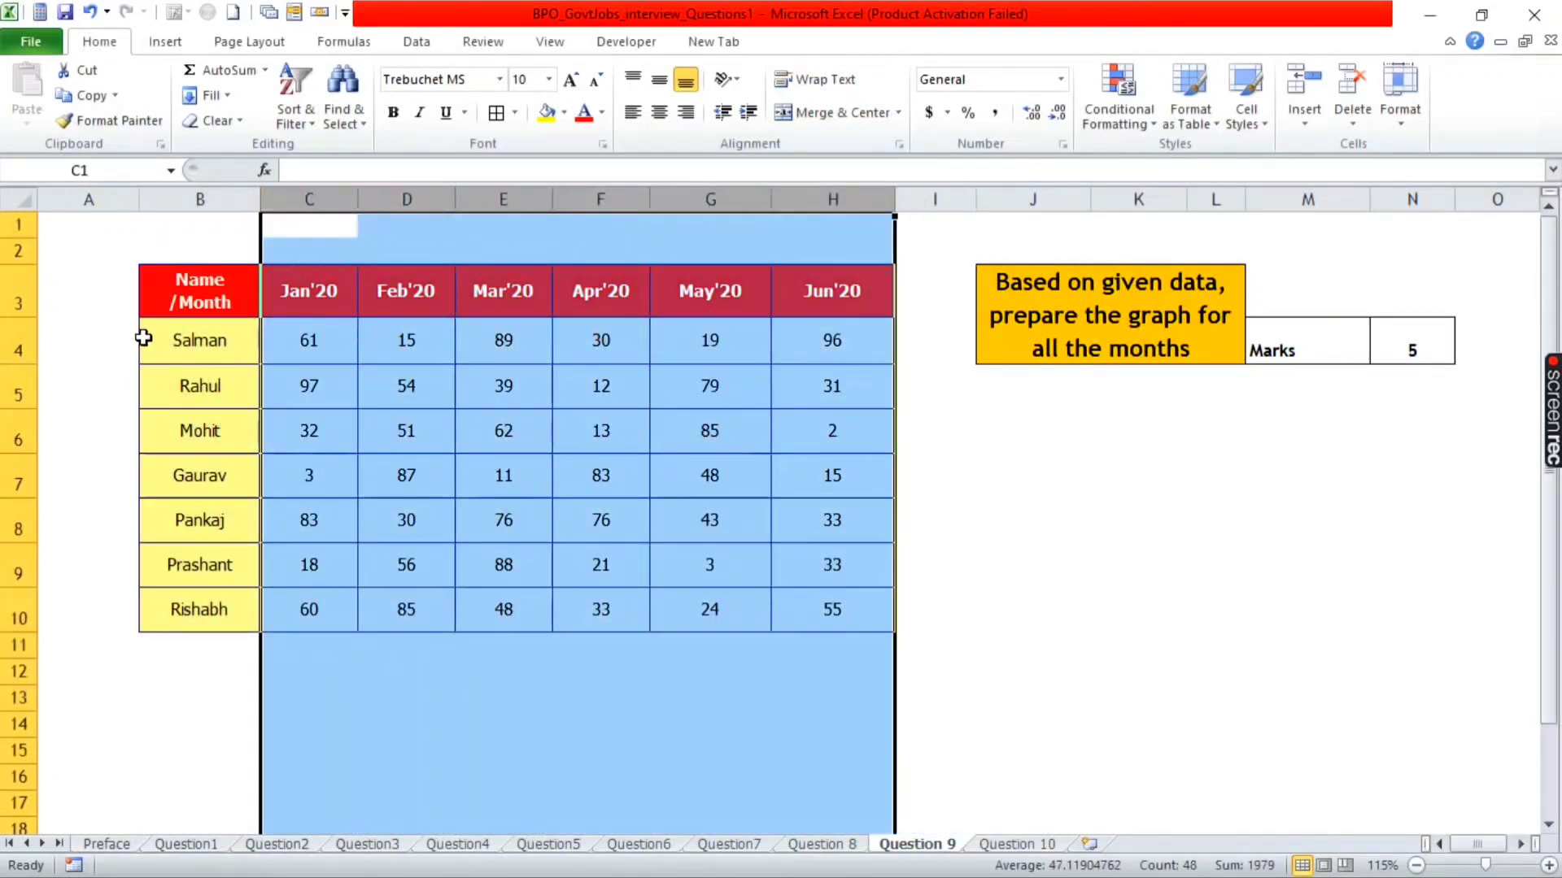
left_click(210, 299)
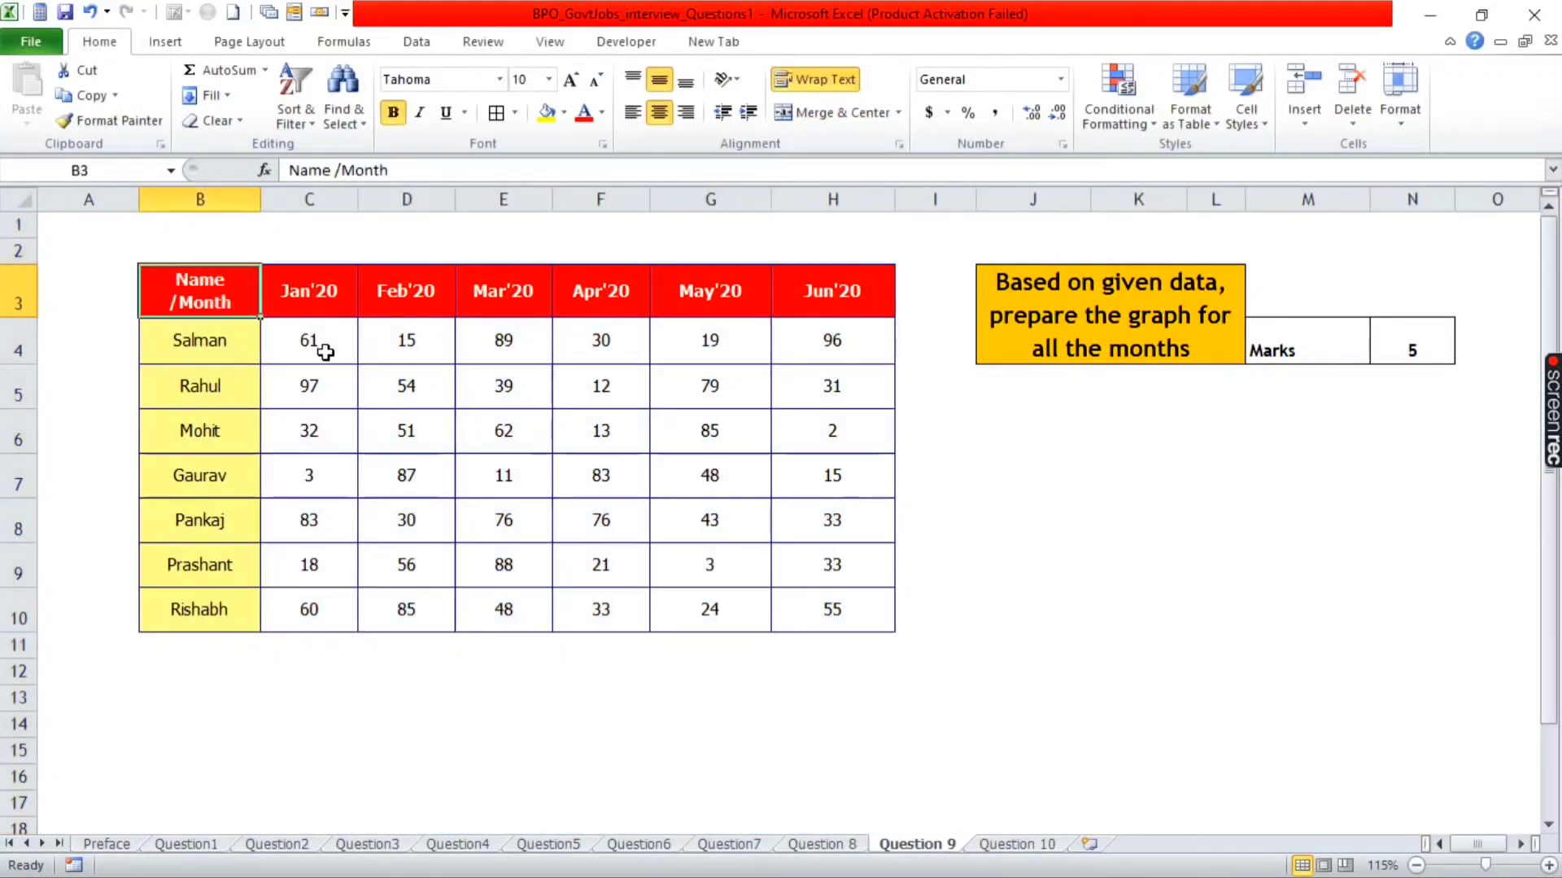
key("ctrl+a")
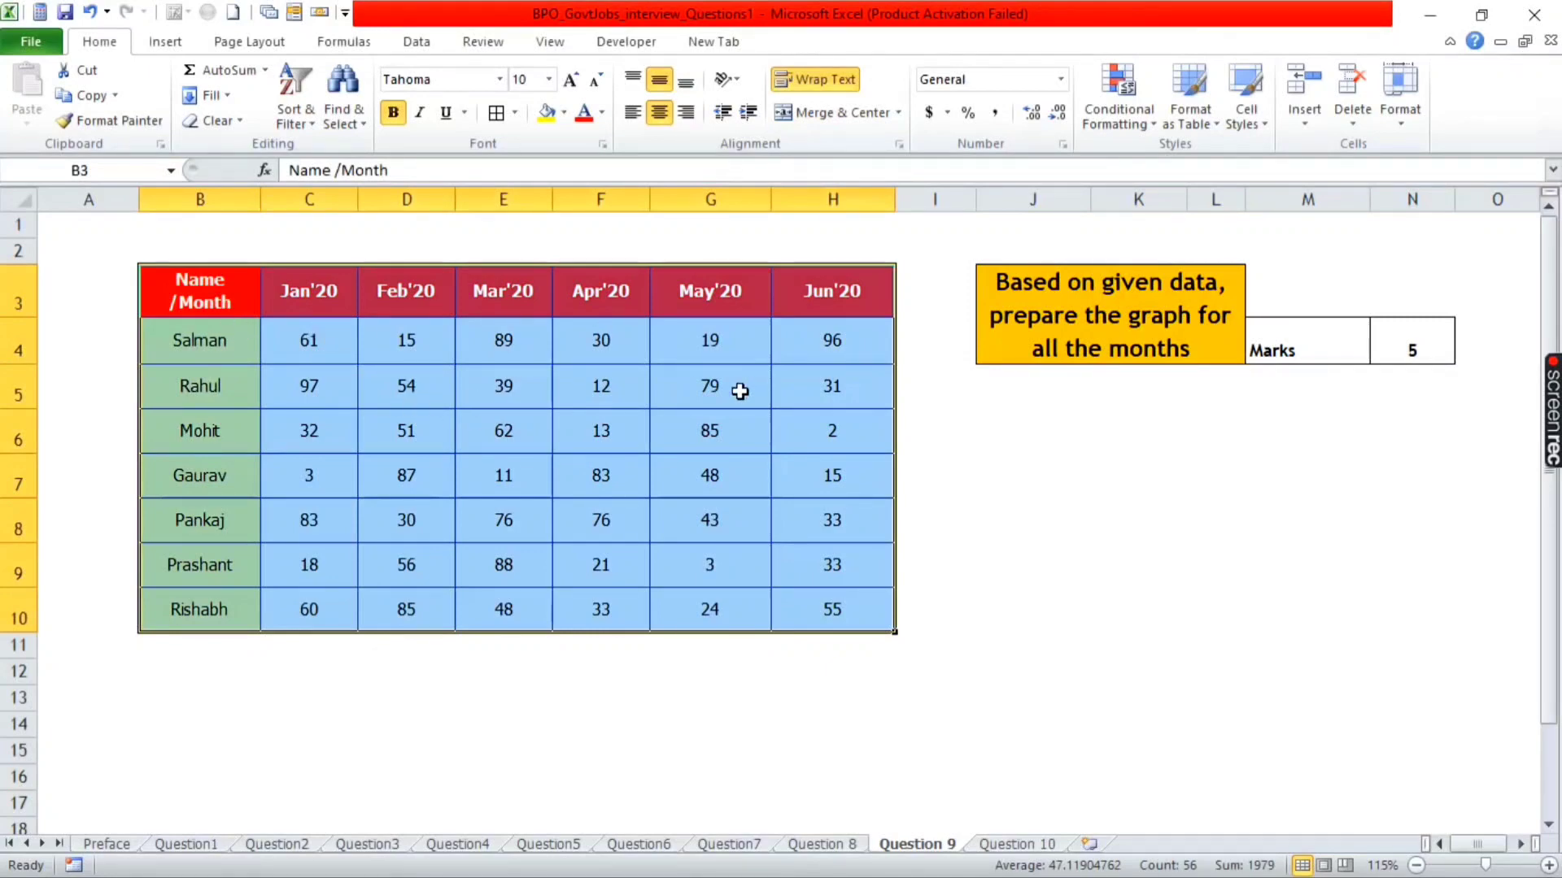
left_click(167, 43)
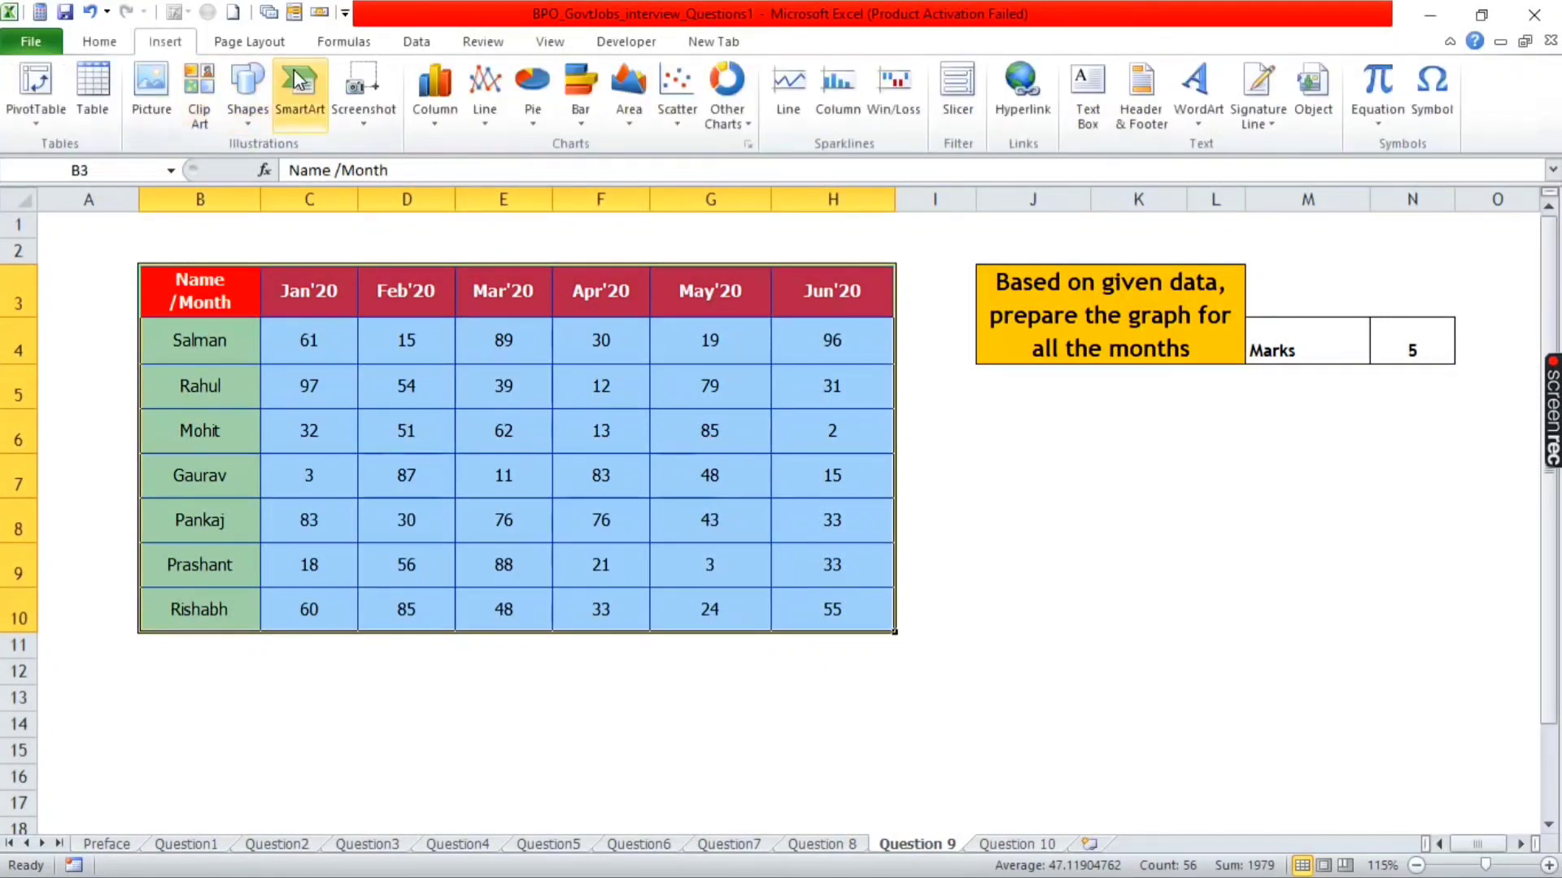
left_click(446, 125)
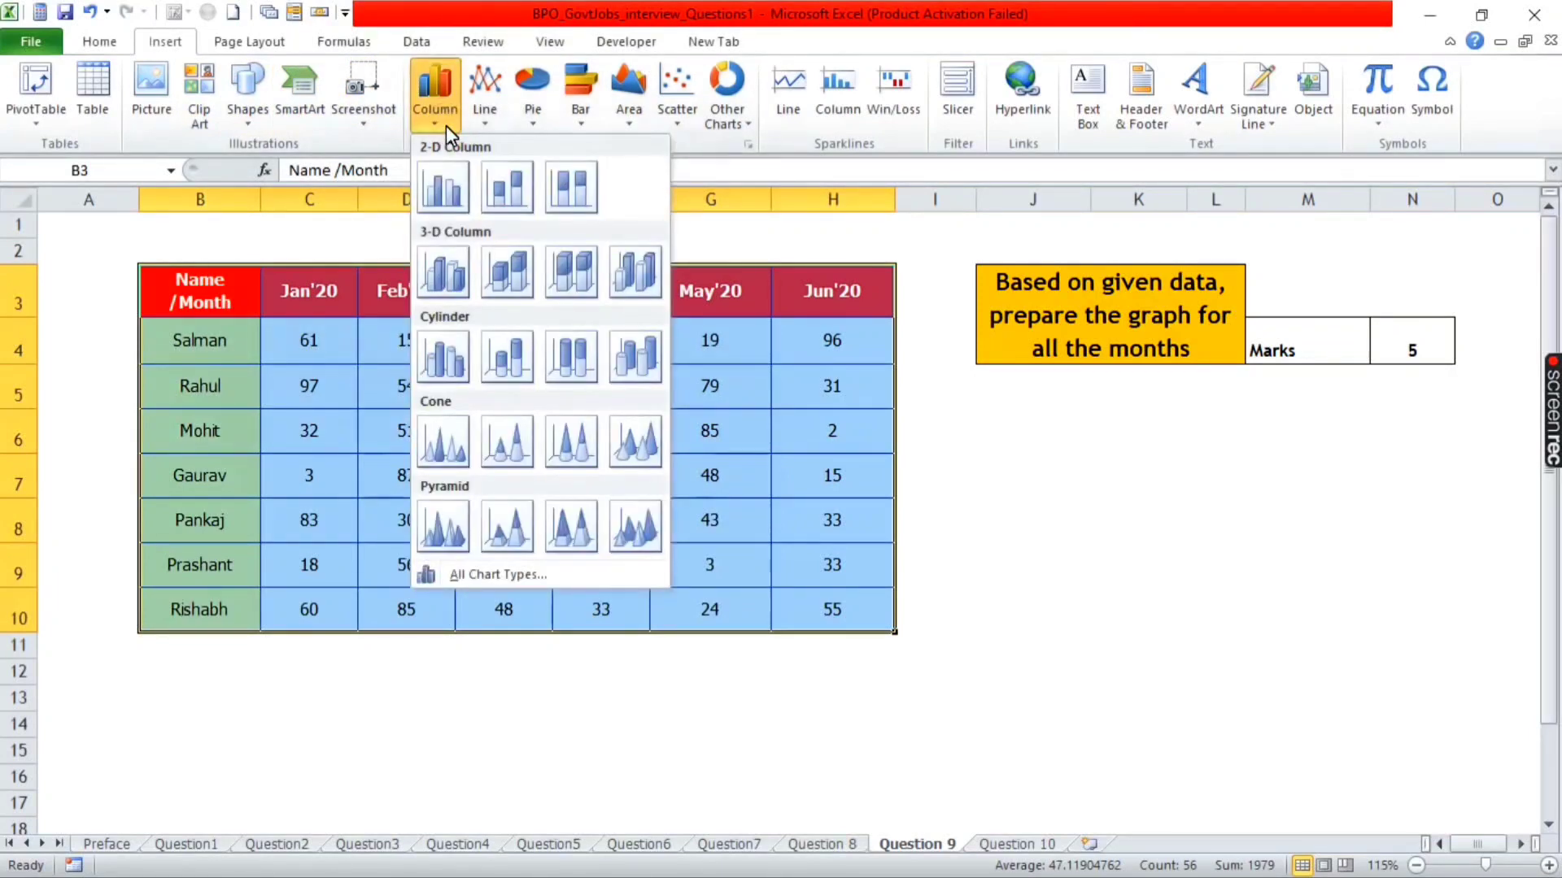
- Insert a clustered column chart and switch row/column so Jan'20–Jun'20 form the axis
left_click(445, 197)
left_click_drag(794, 353, 719, 328)
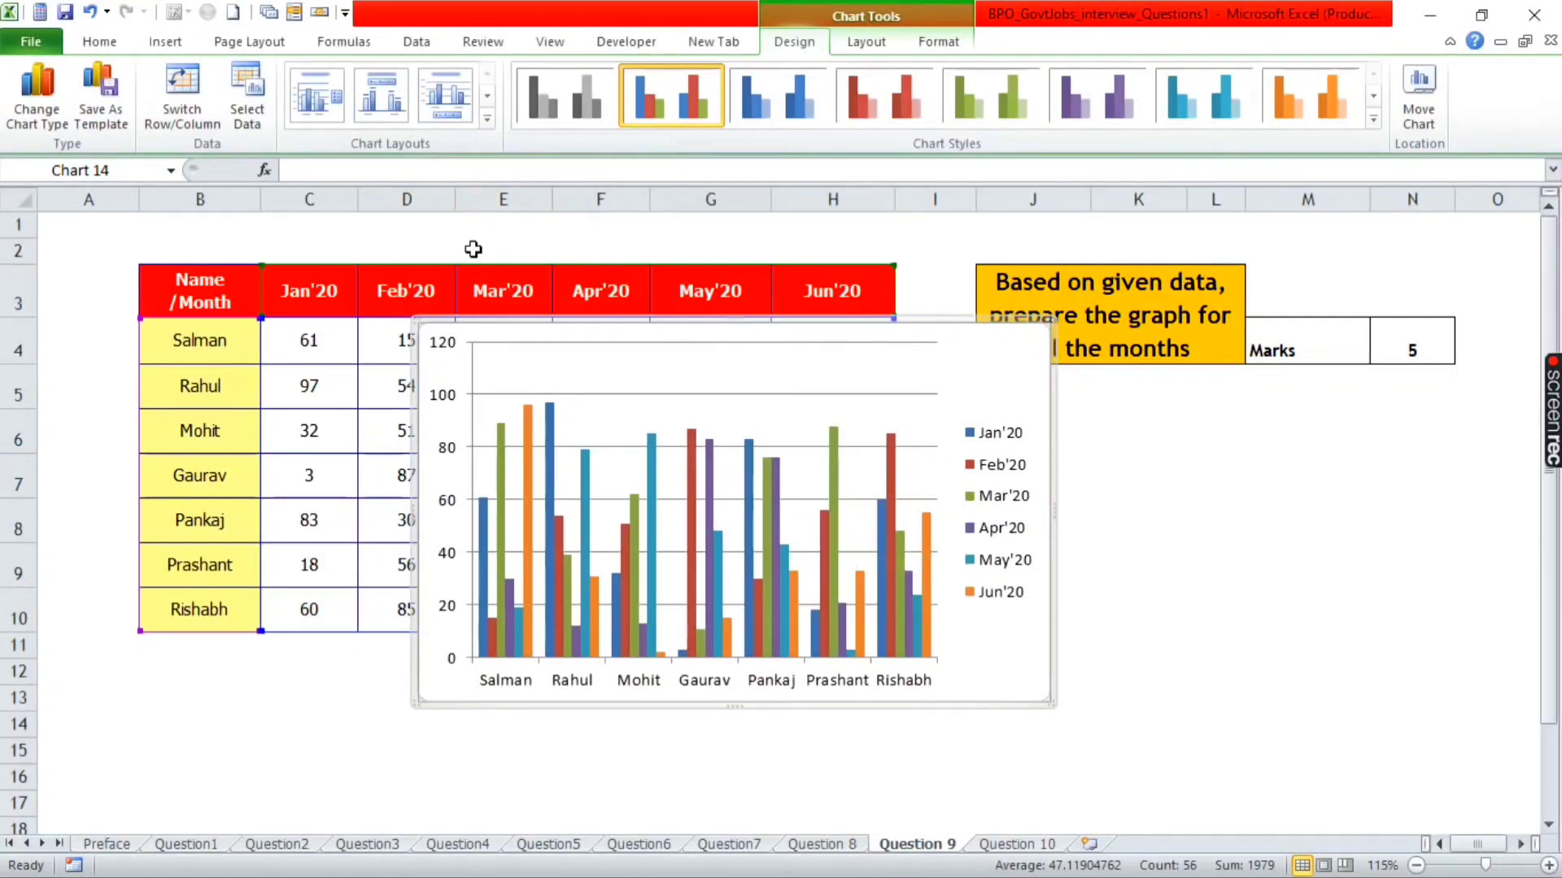
left_click(246, 106)
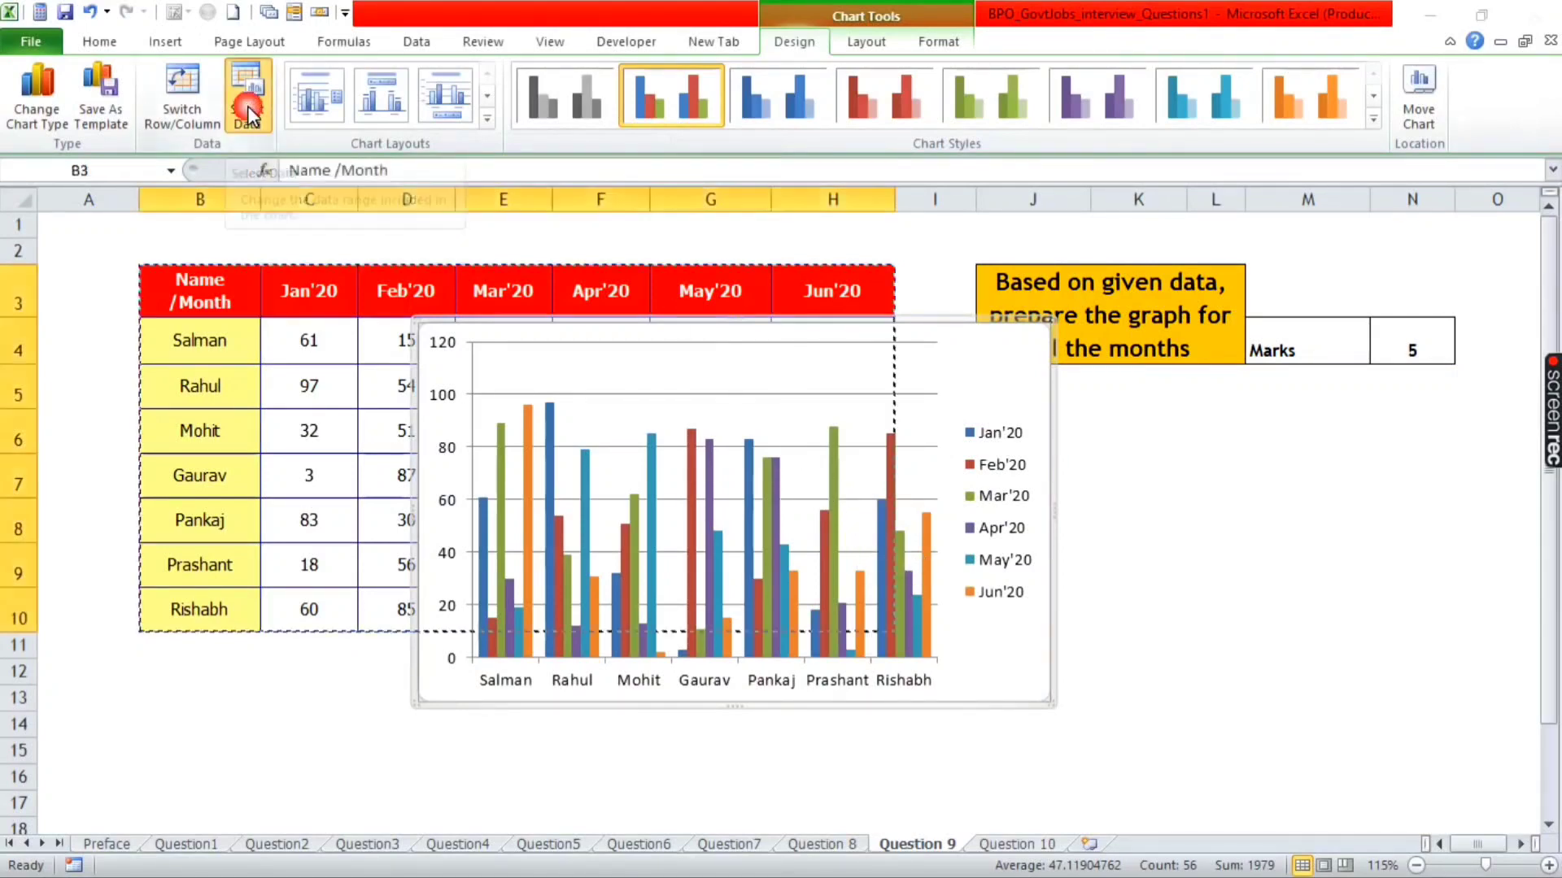
left_click_drag(1277, 174, 1068, 170)
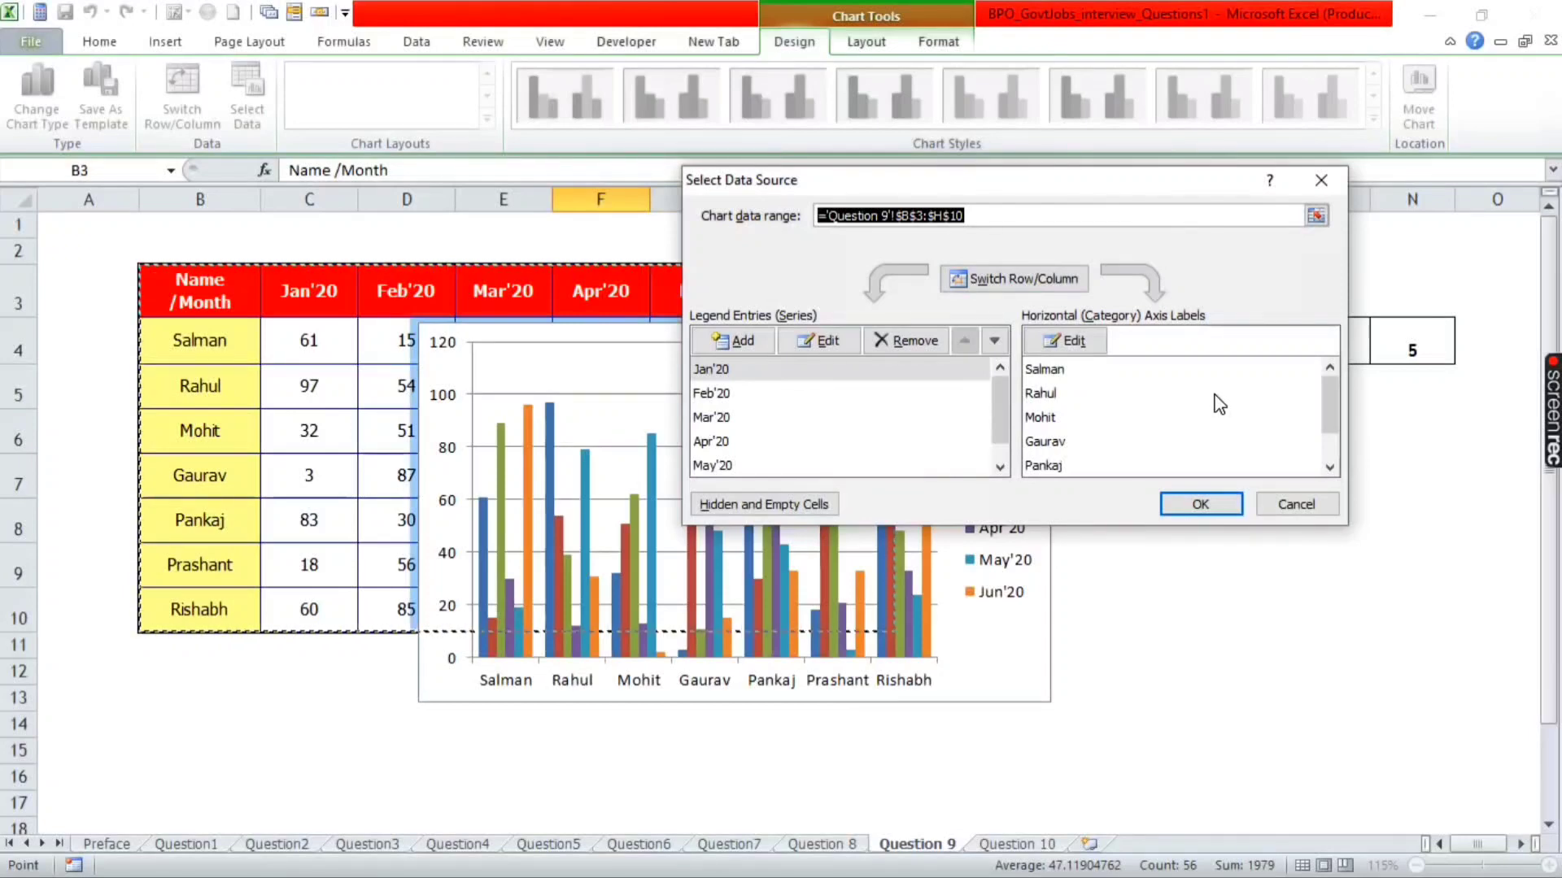
left_click(984, 278)
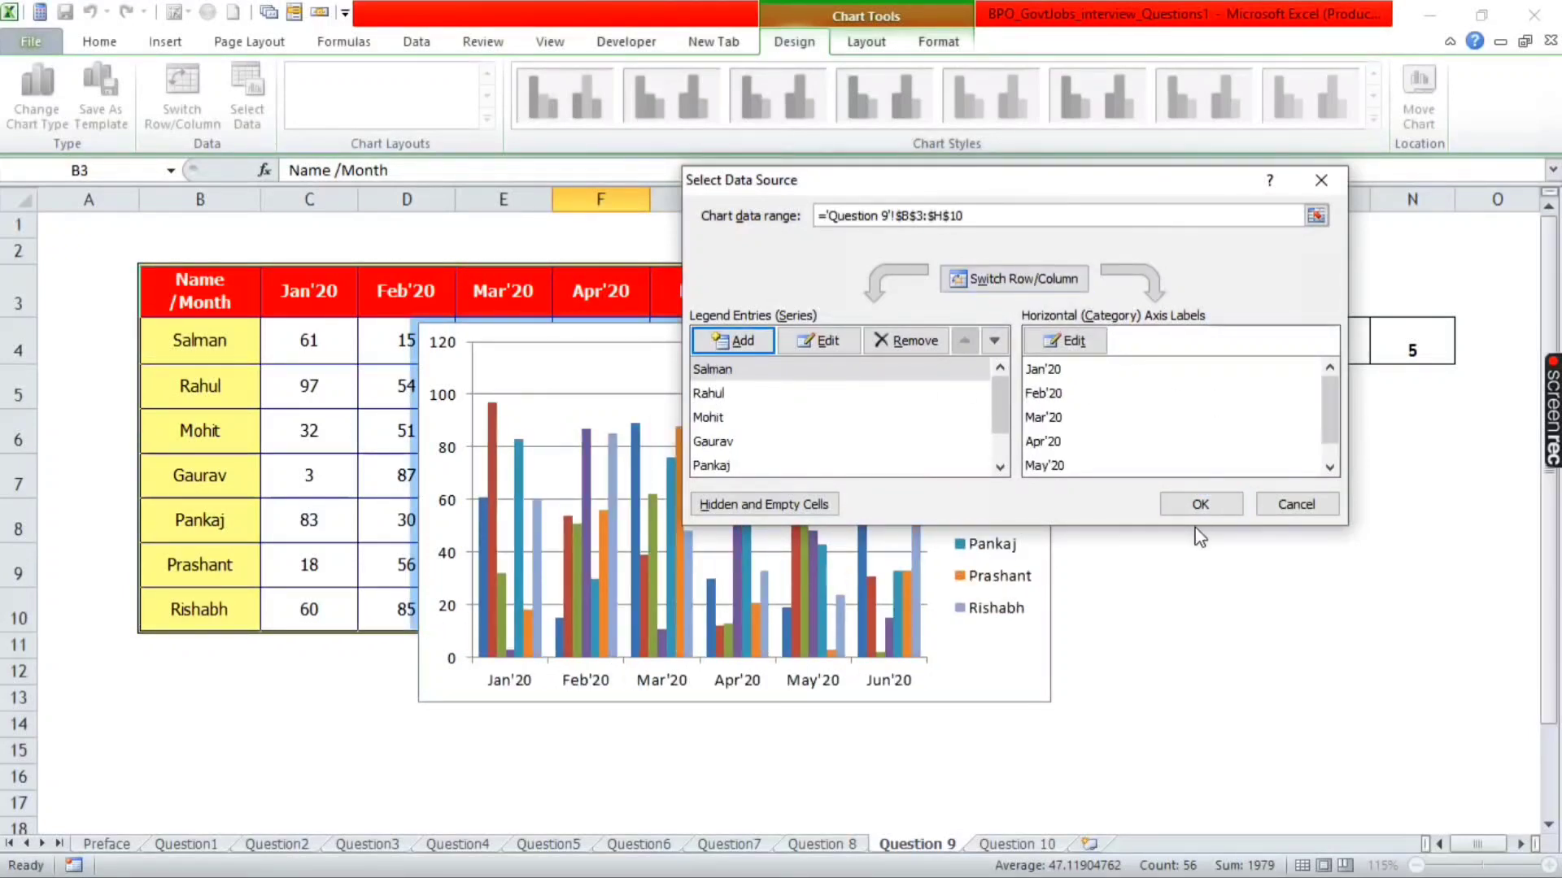
left_click(1201, 505)
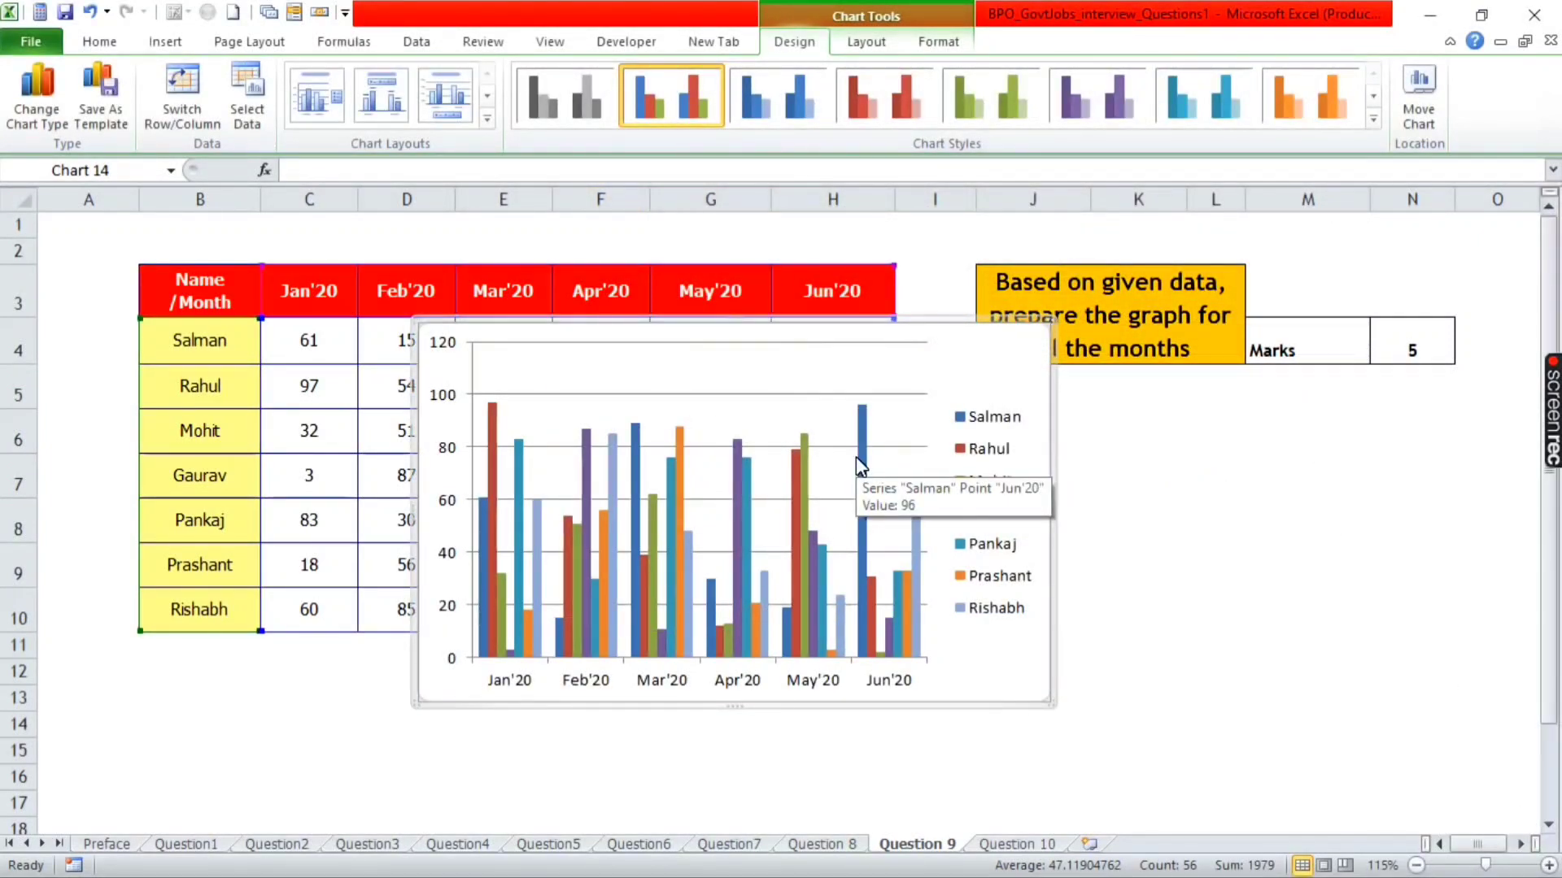
- Apply a titled chart layout and rename the chart title to 'Sales'
left_click(486, 120)
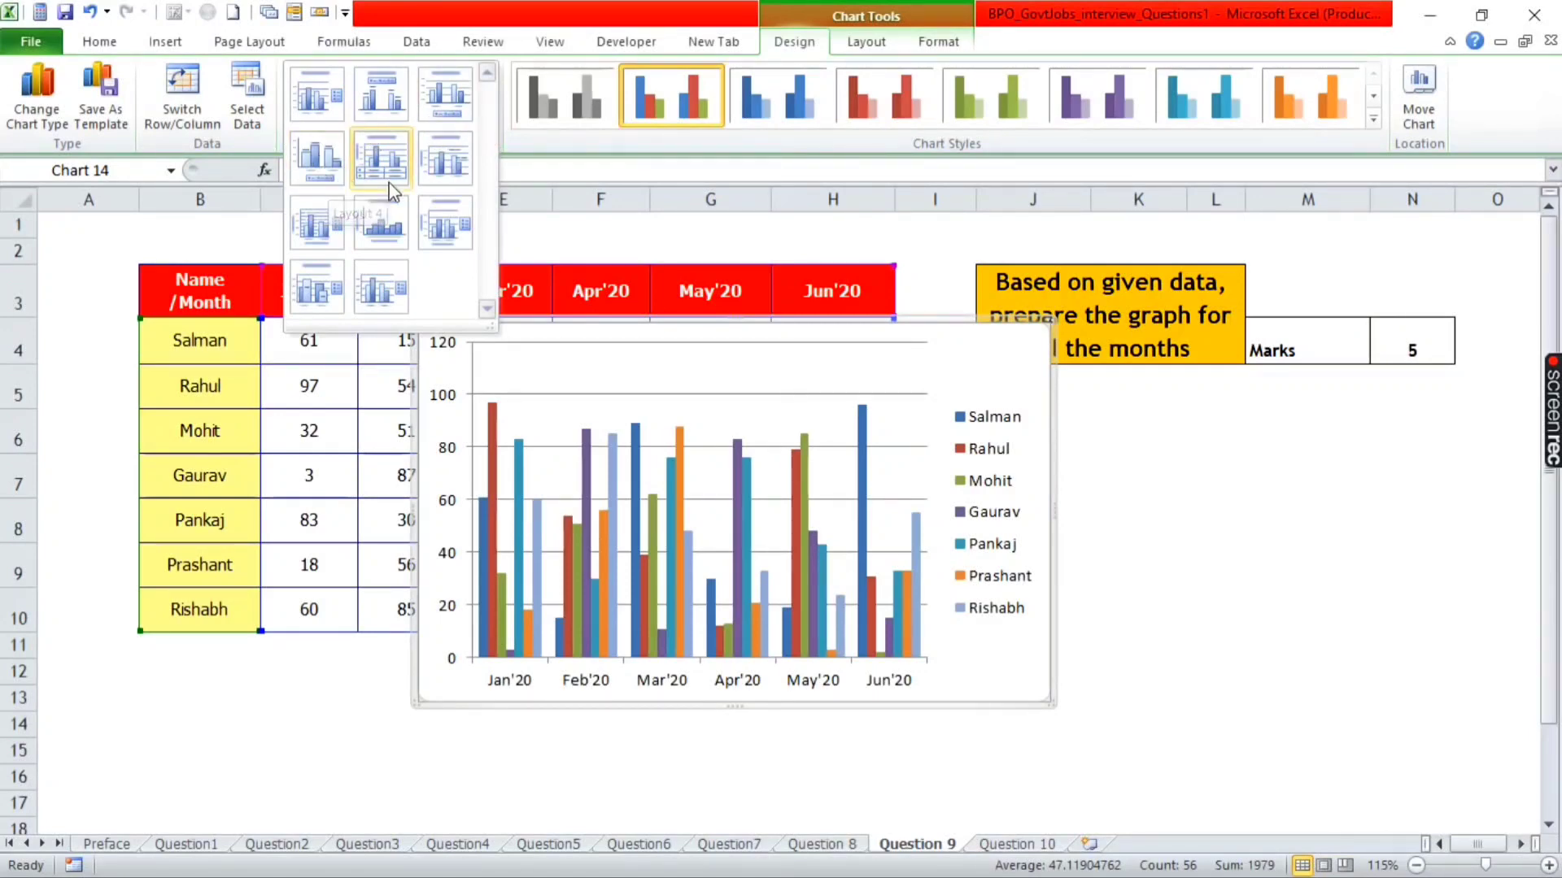
left_click(379, 227)
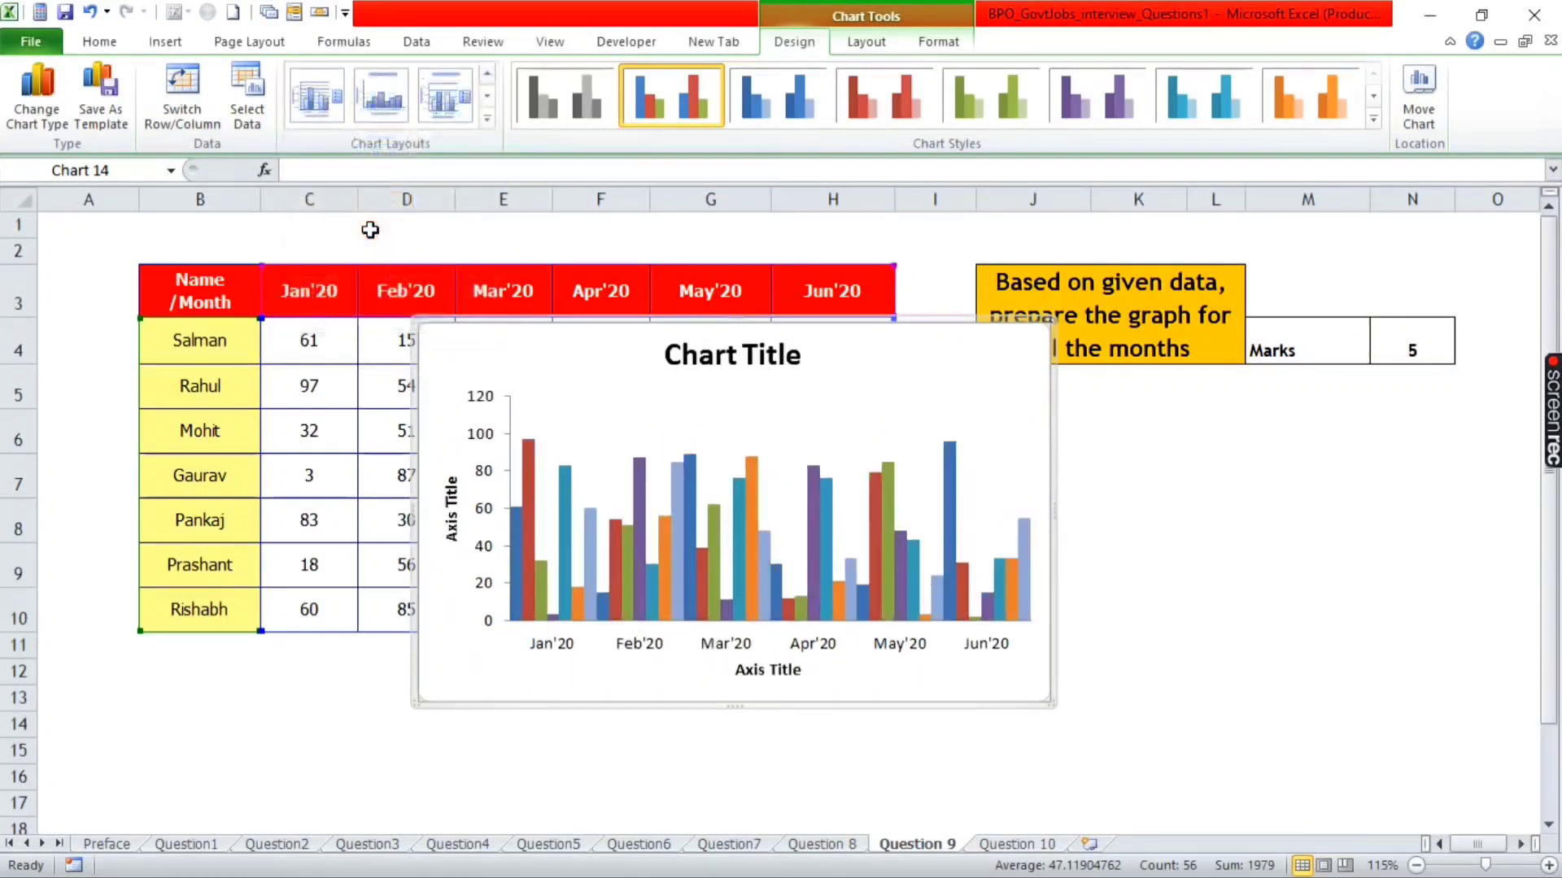
left_click(486, 120)
left_click(732, 357)
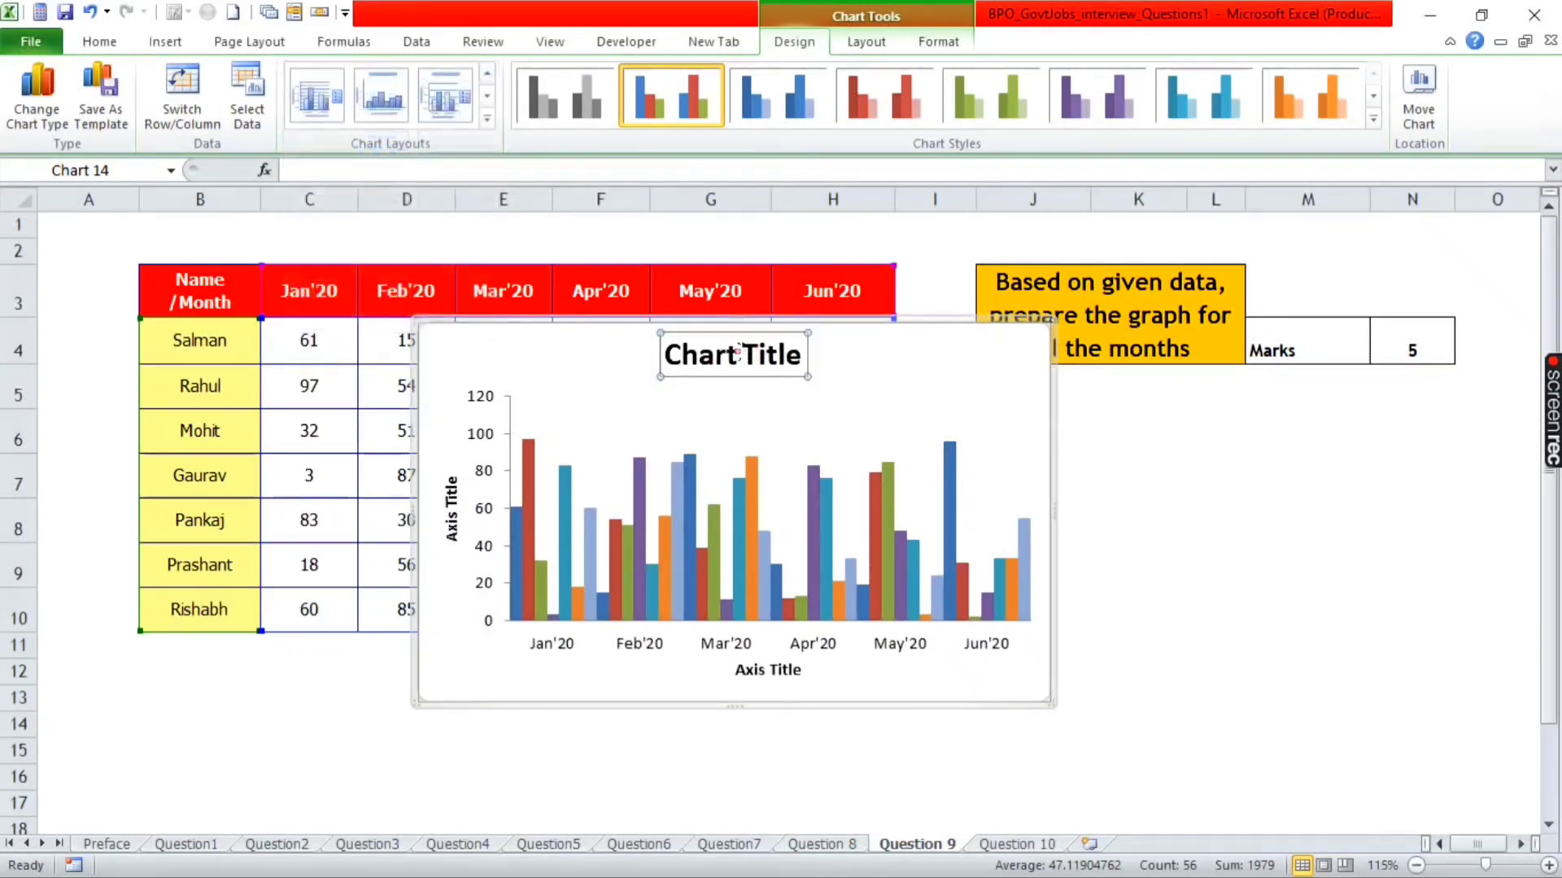
left_click(697, 346)
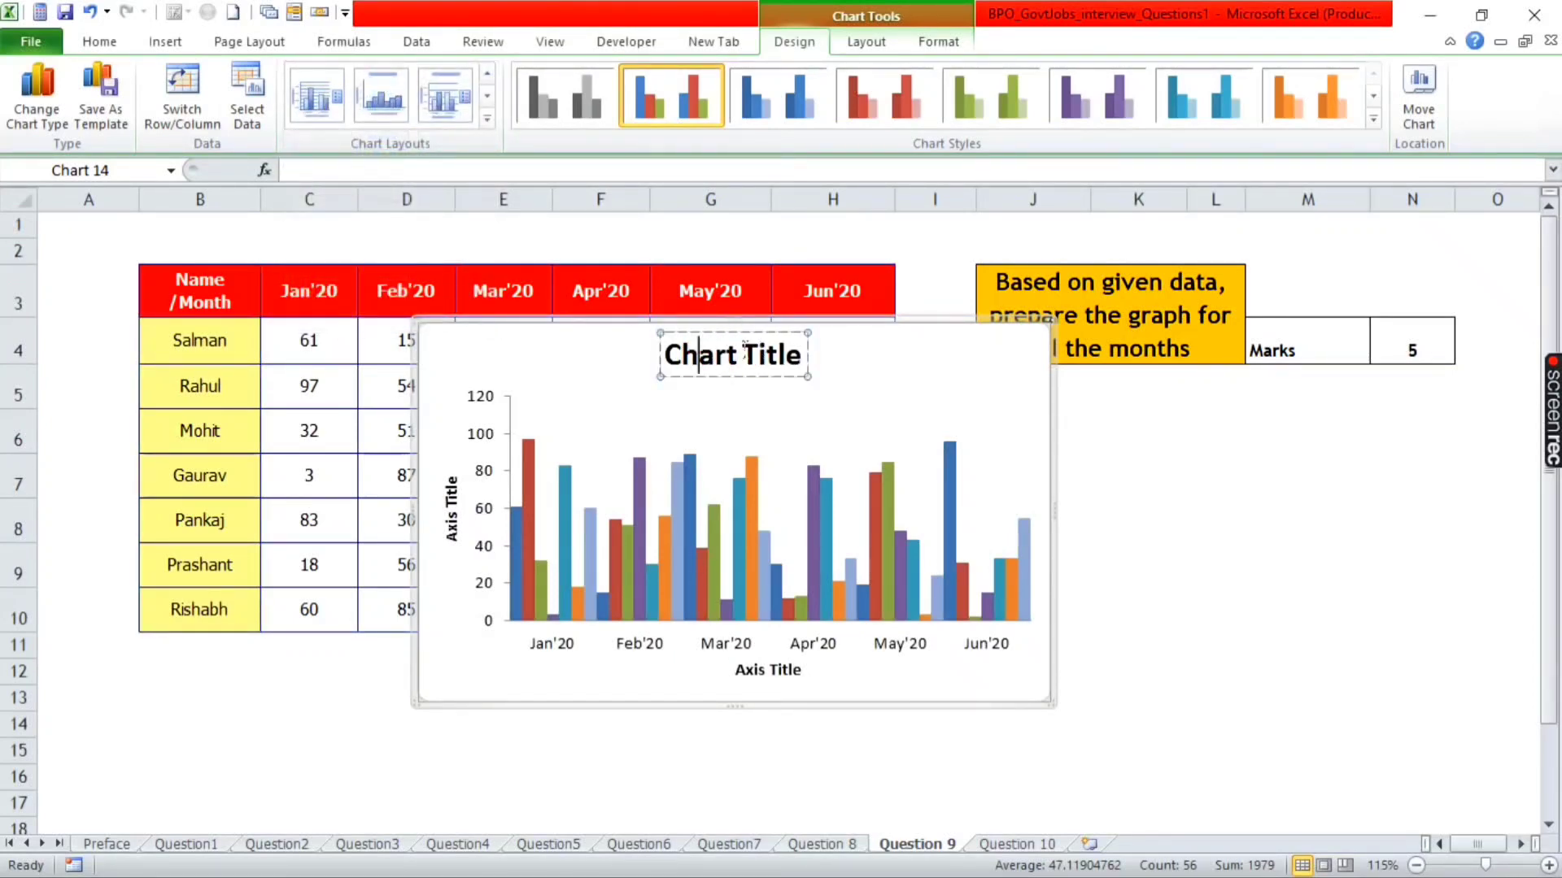
left_click_drag(665, 354, 808, 359)
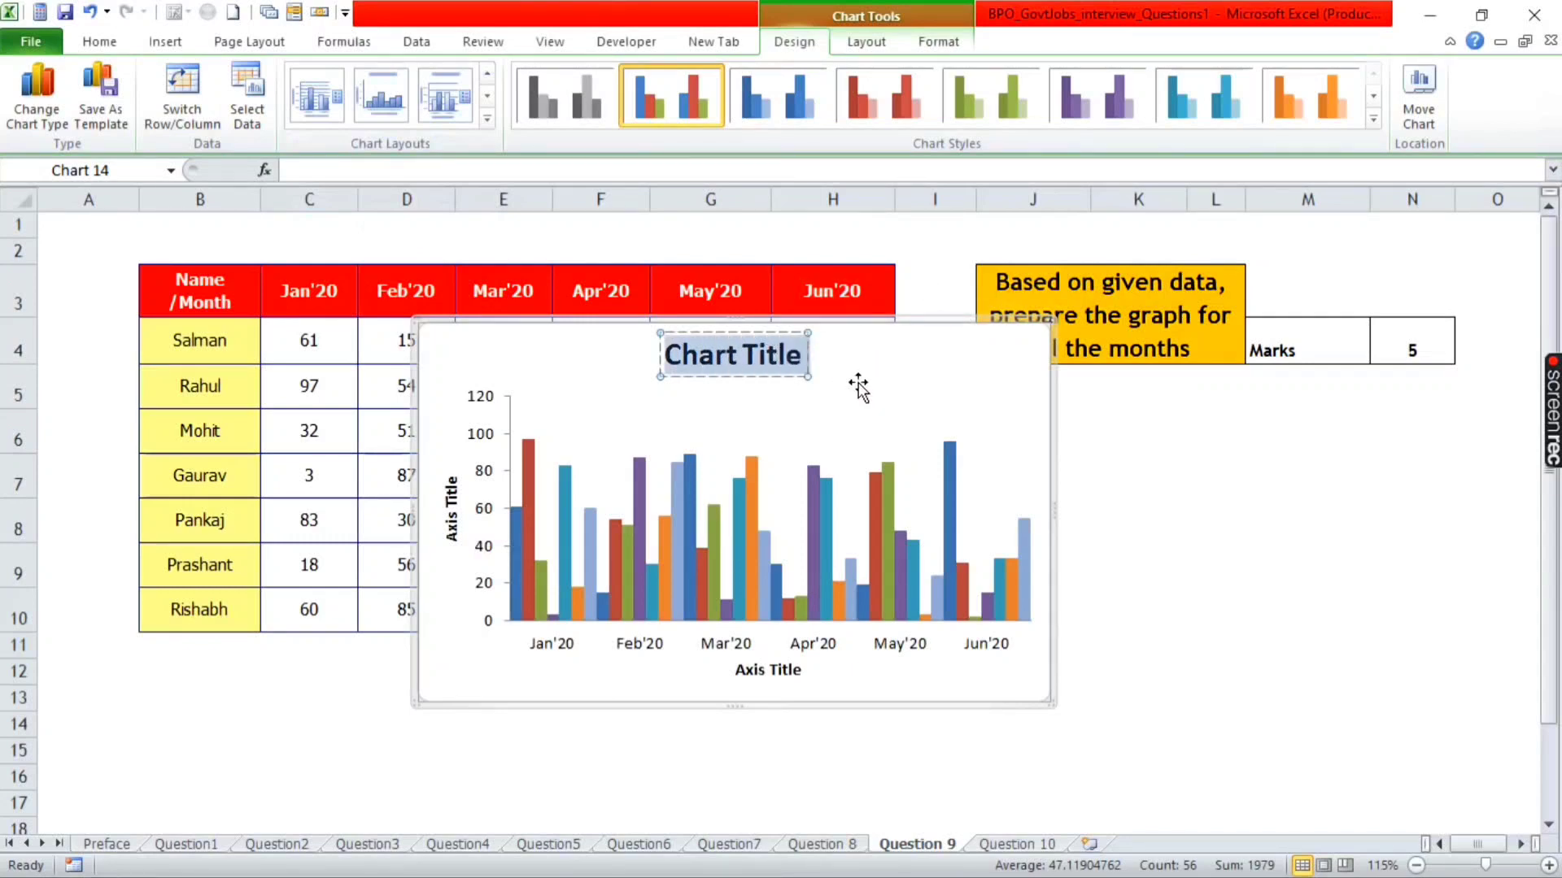
type("Sales")
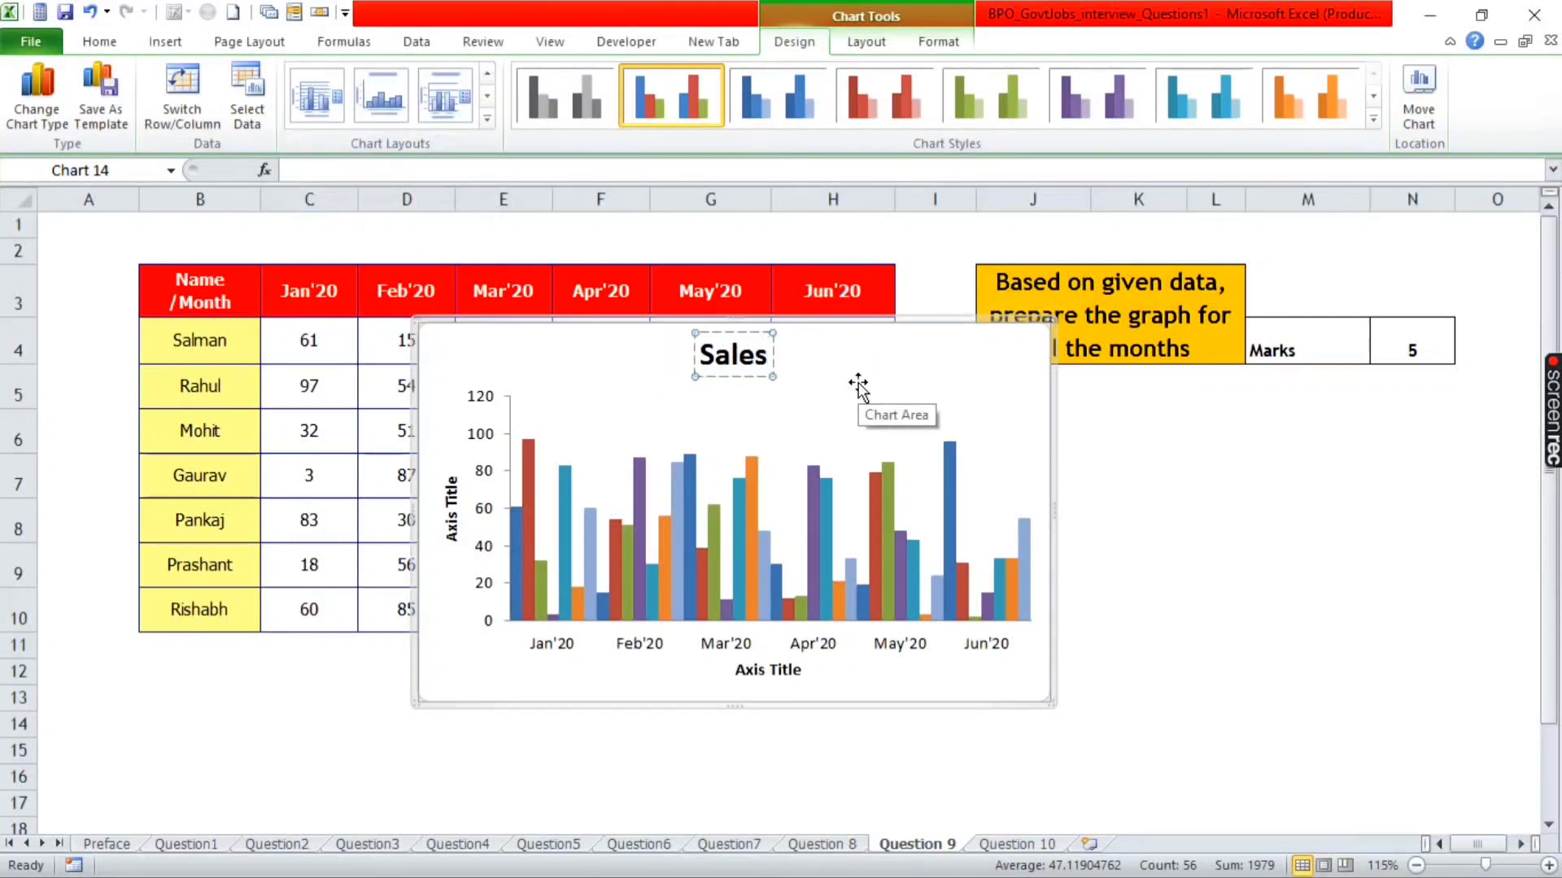
left_click(705, 404)
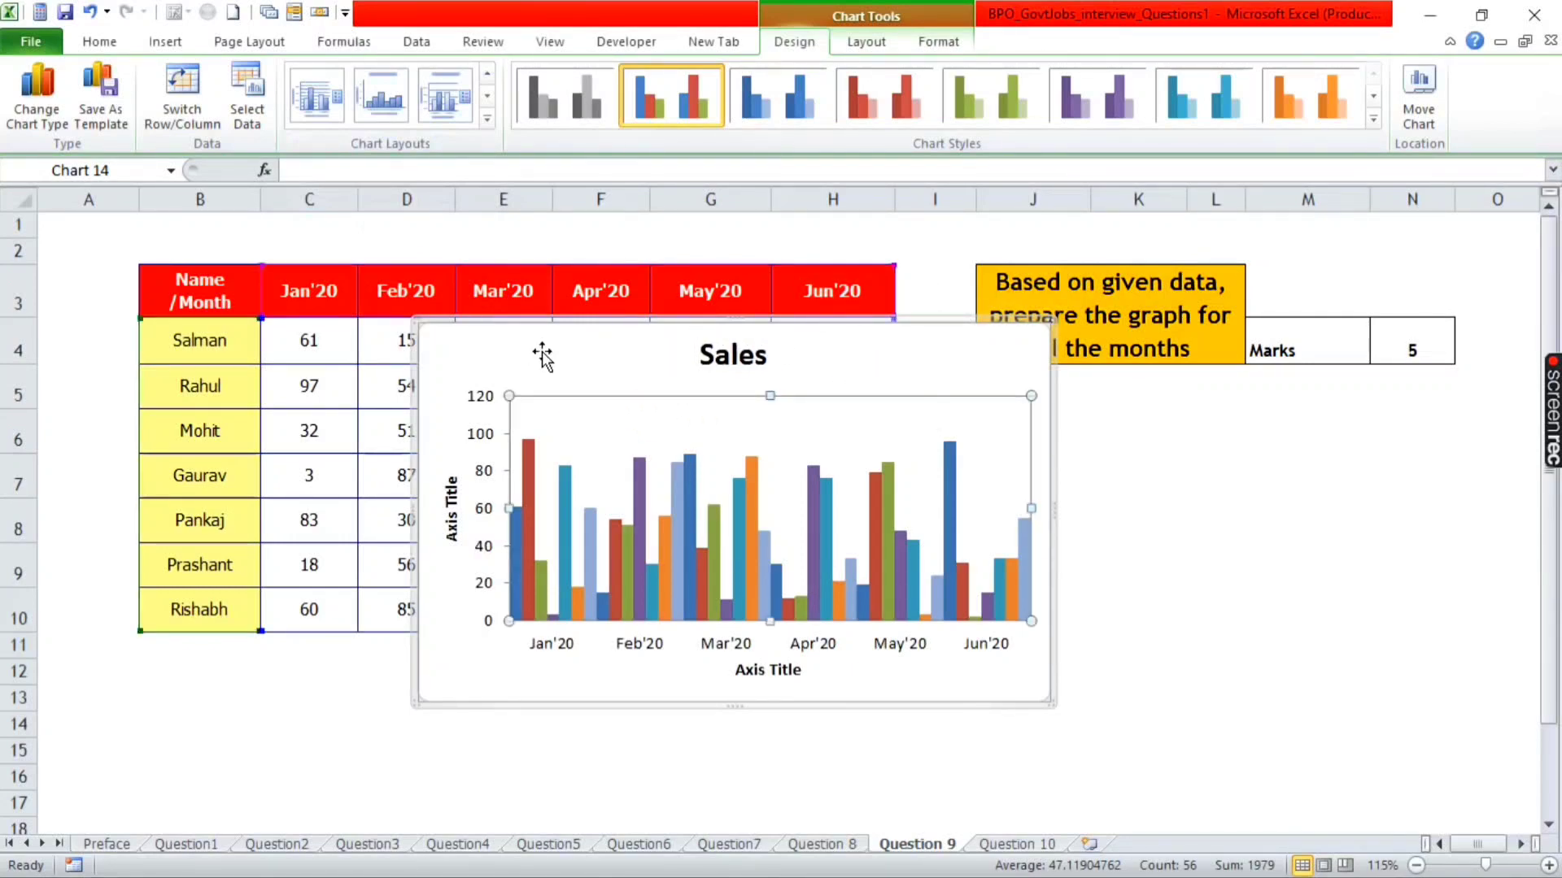
left_click(536, 325)
- Apply a chart layout with data labels and move the chart lower on the sheet
left_click(487, 119)
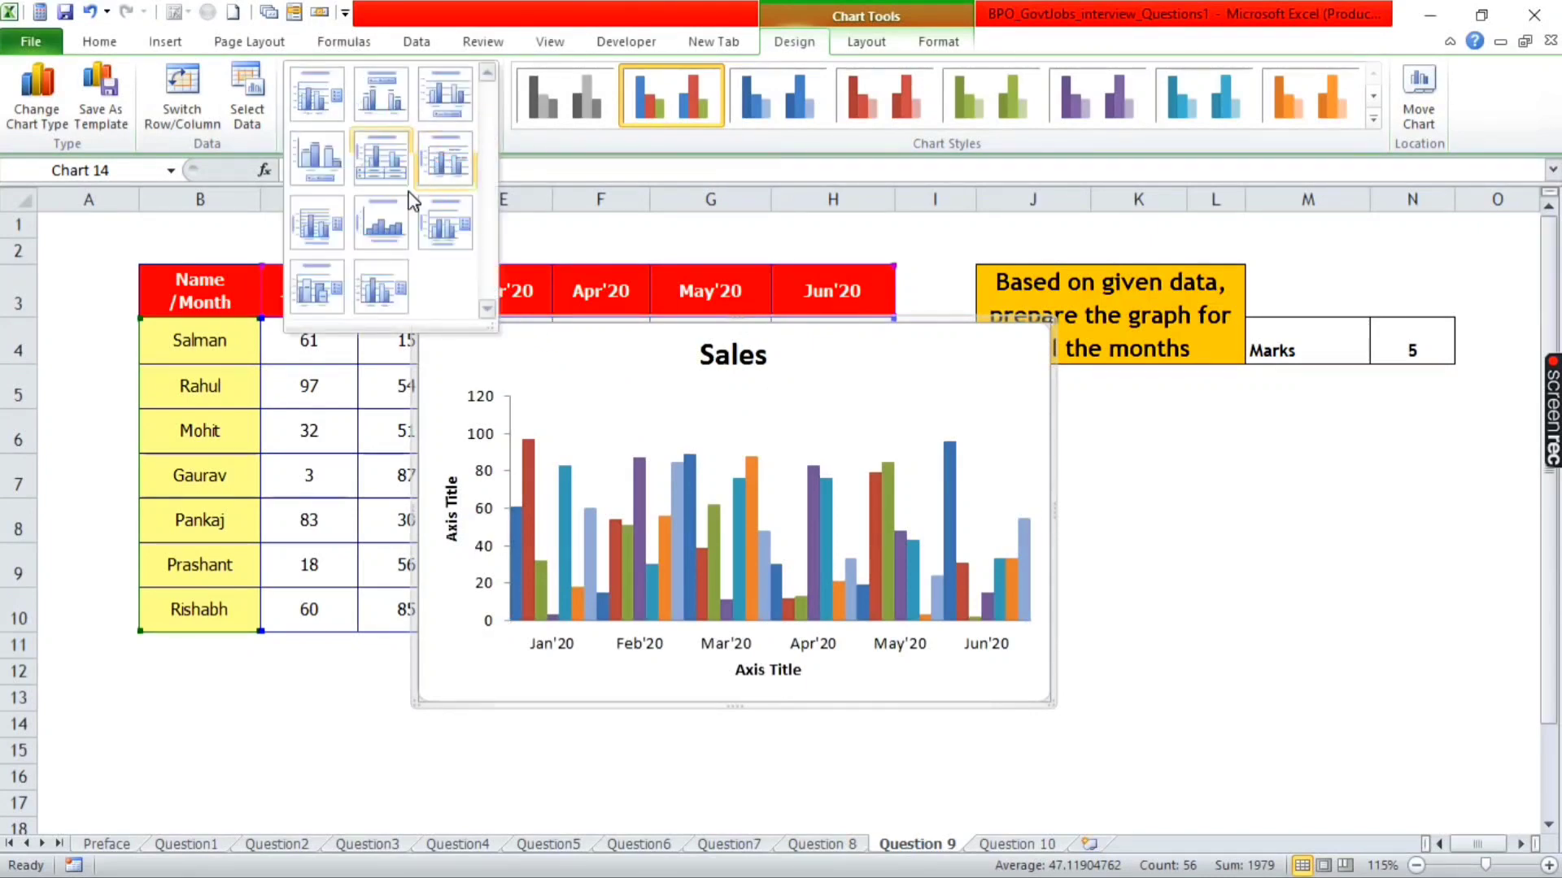
left_click(313, 226)
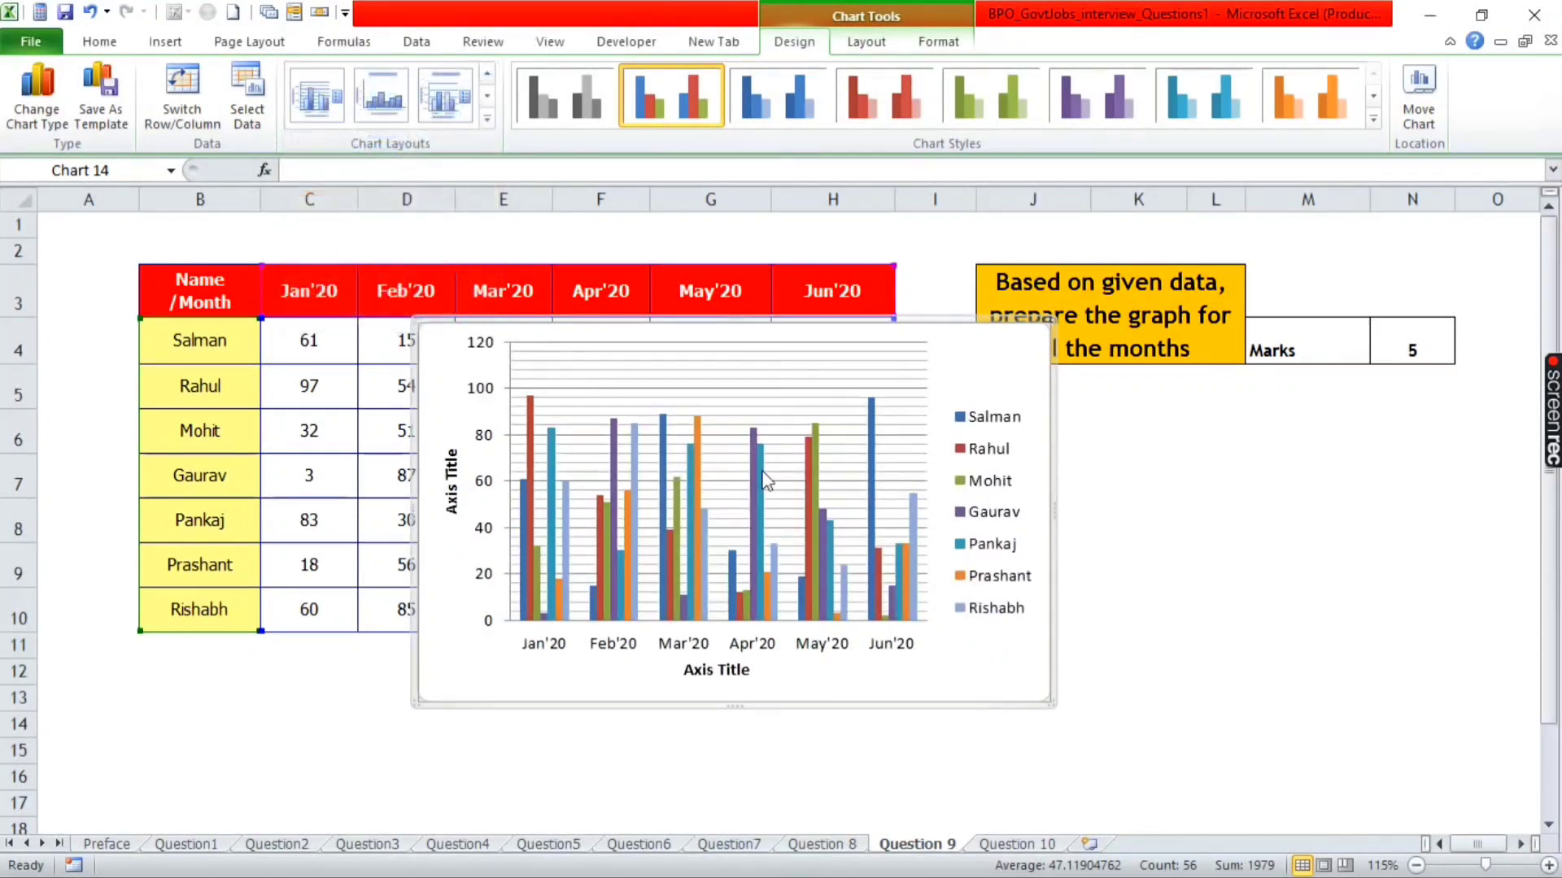
left_click(487, 119)
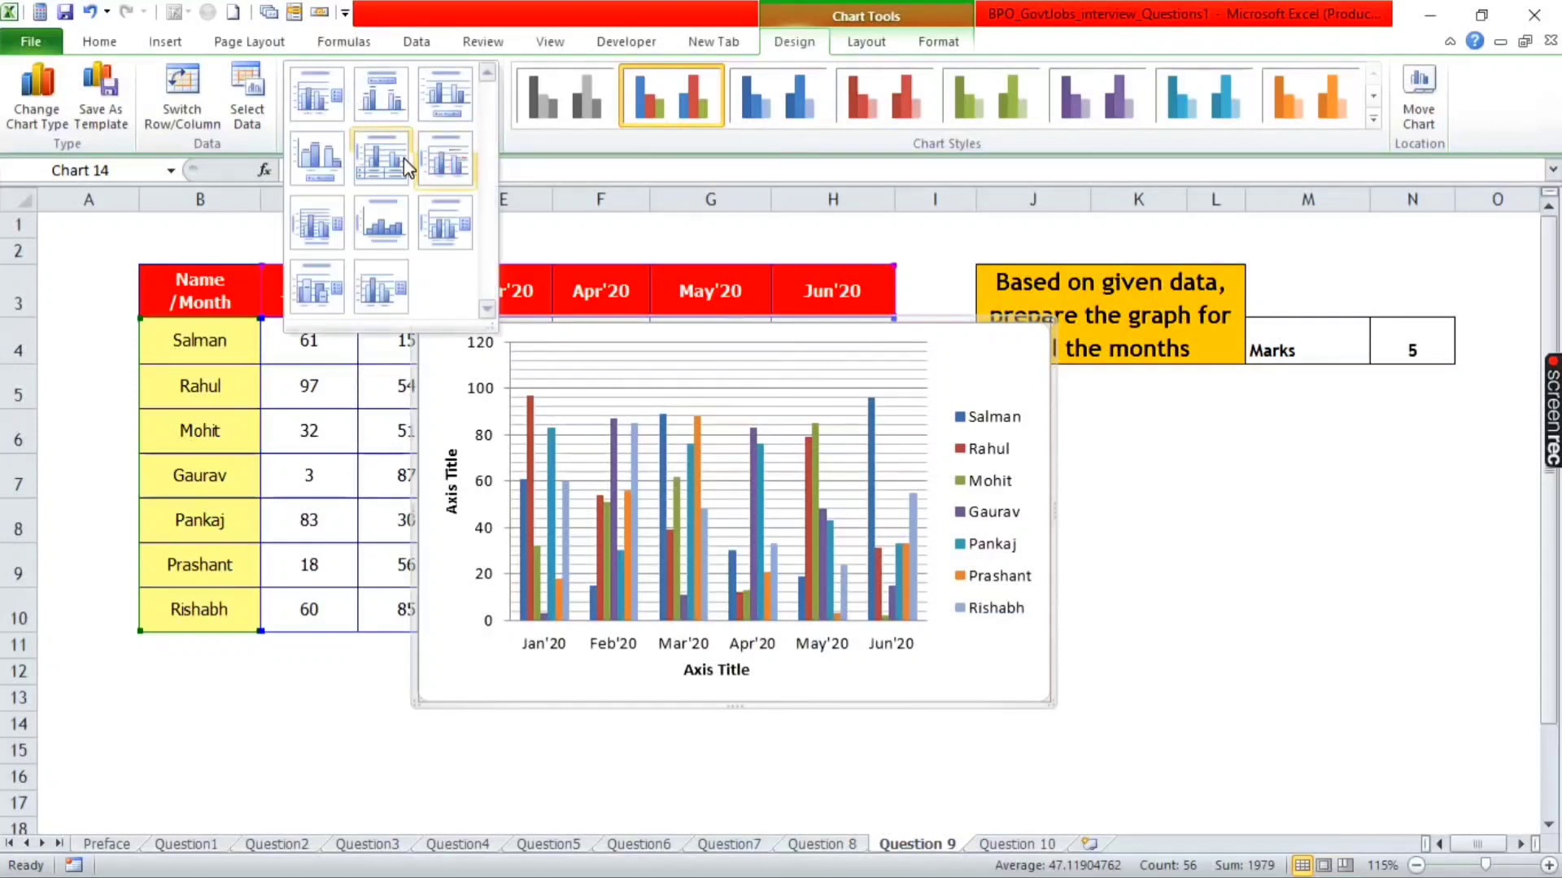
left_click(316, 281)
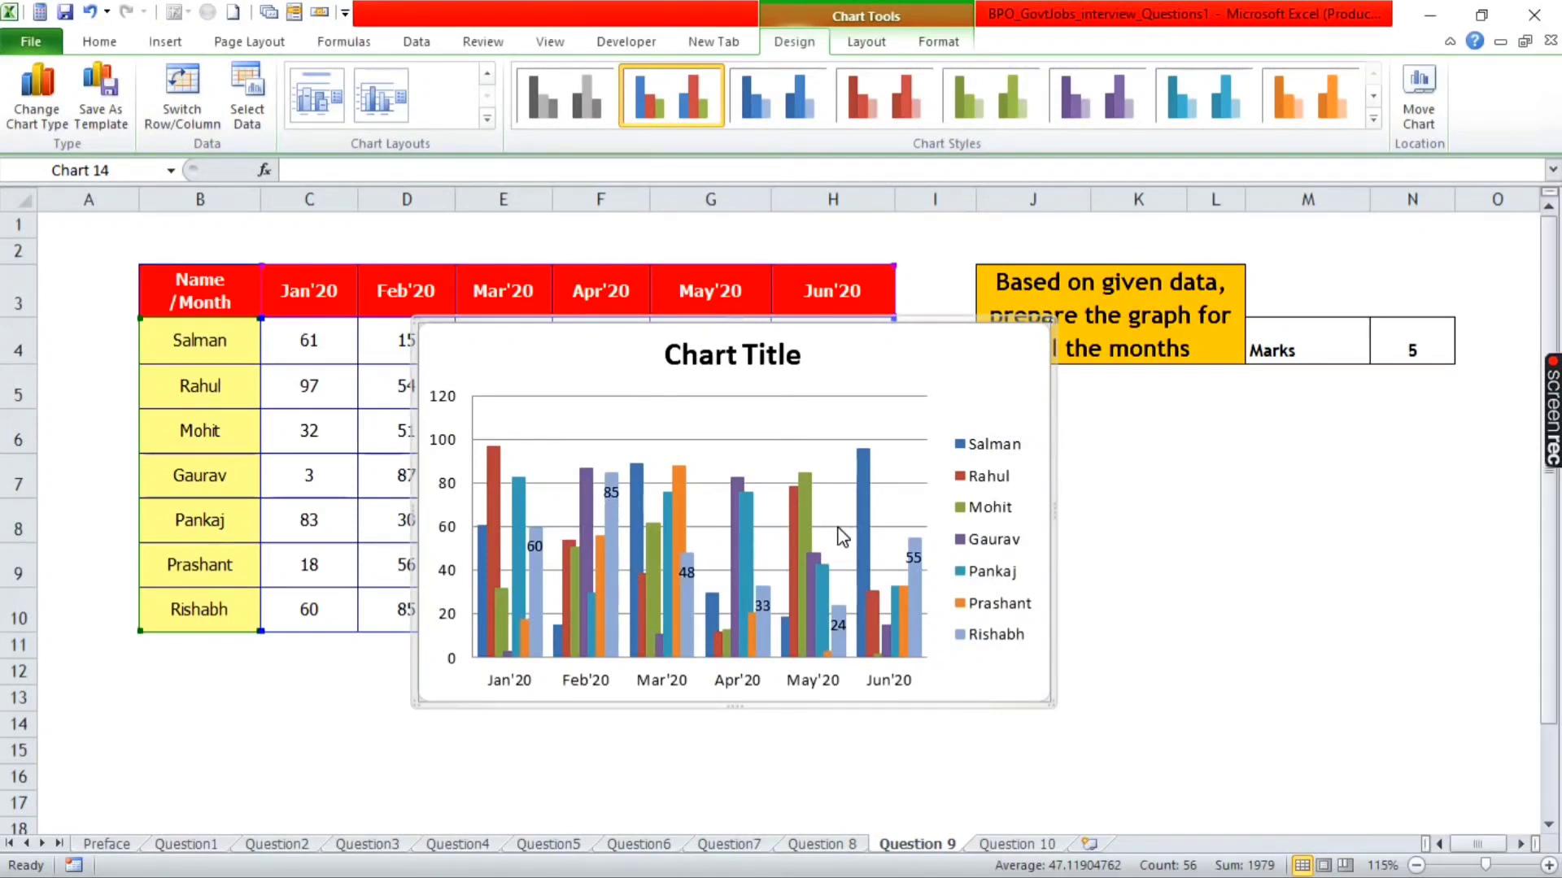
left_click_drag(892, 329, 871, 446)
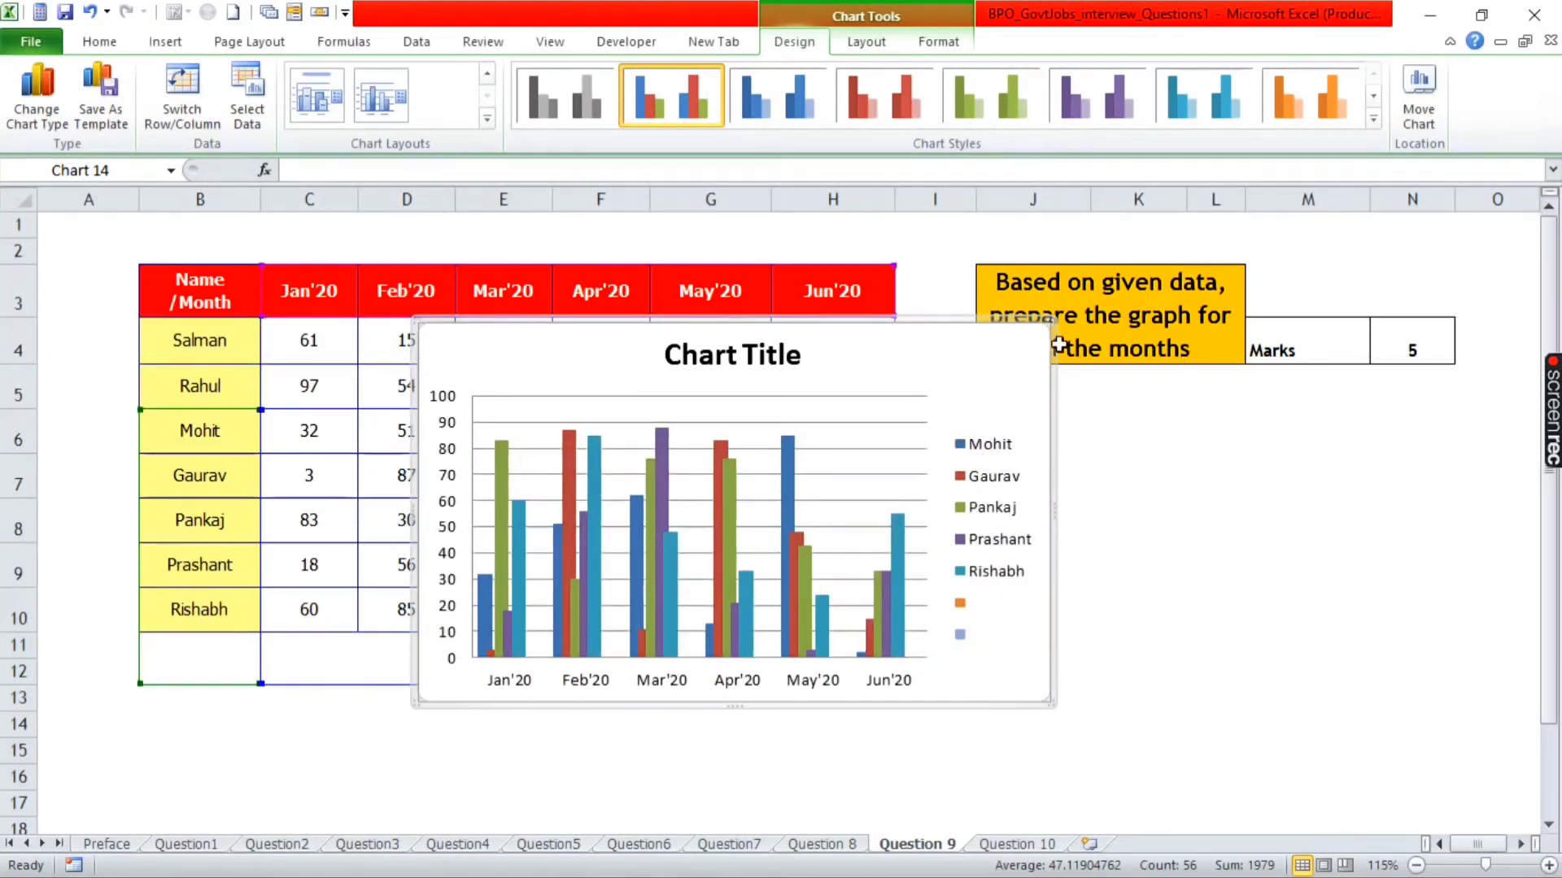
left_click_drag(973, 321, 946, 411)
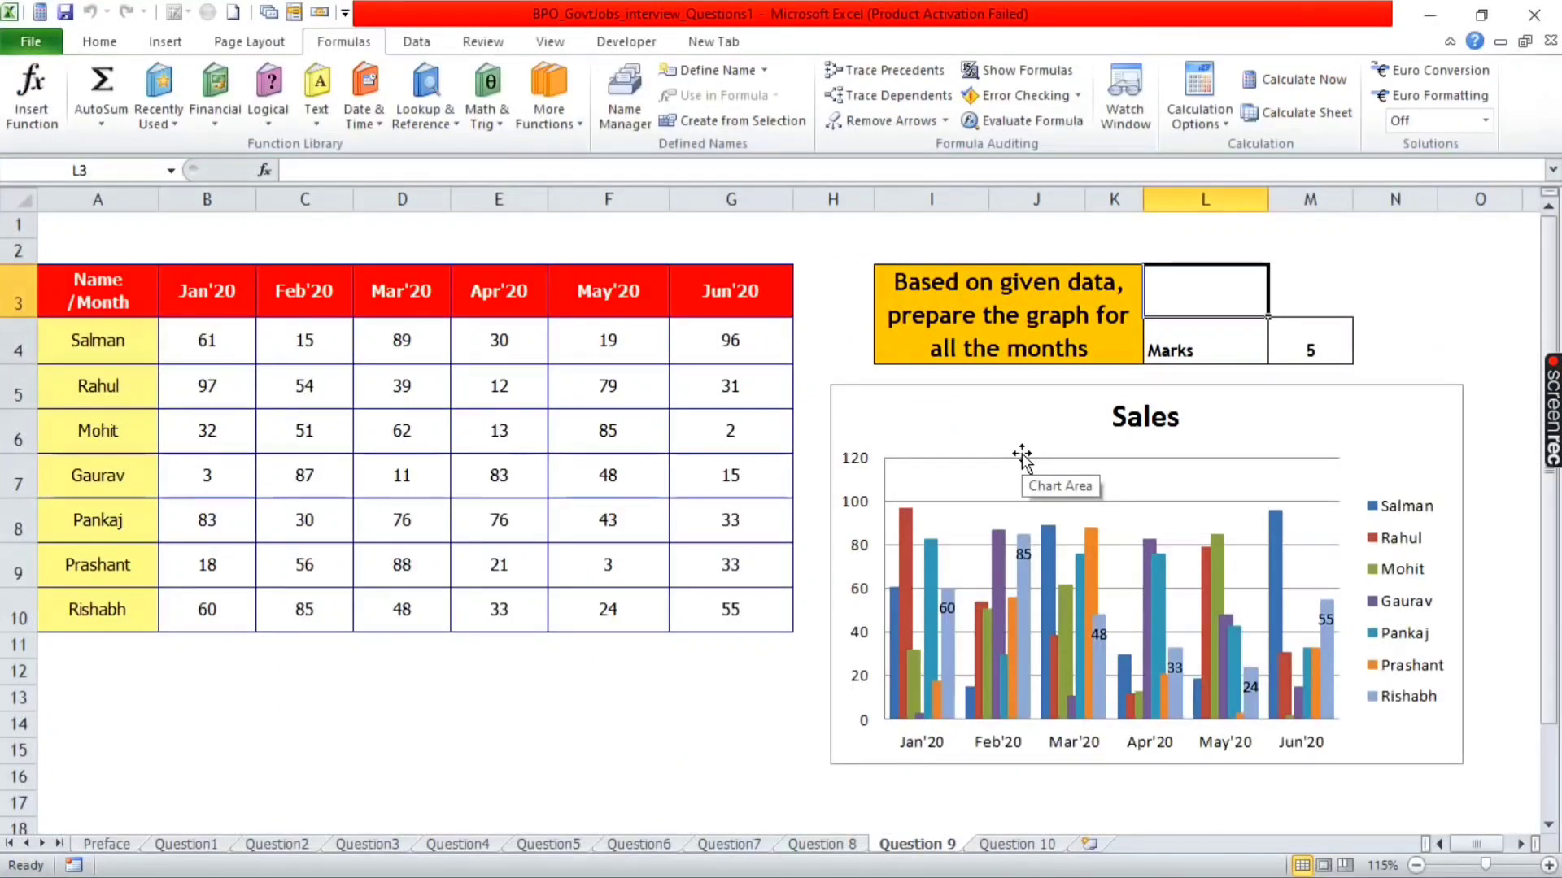
key("ctrl+Page_Down")
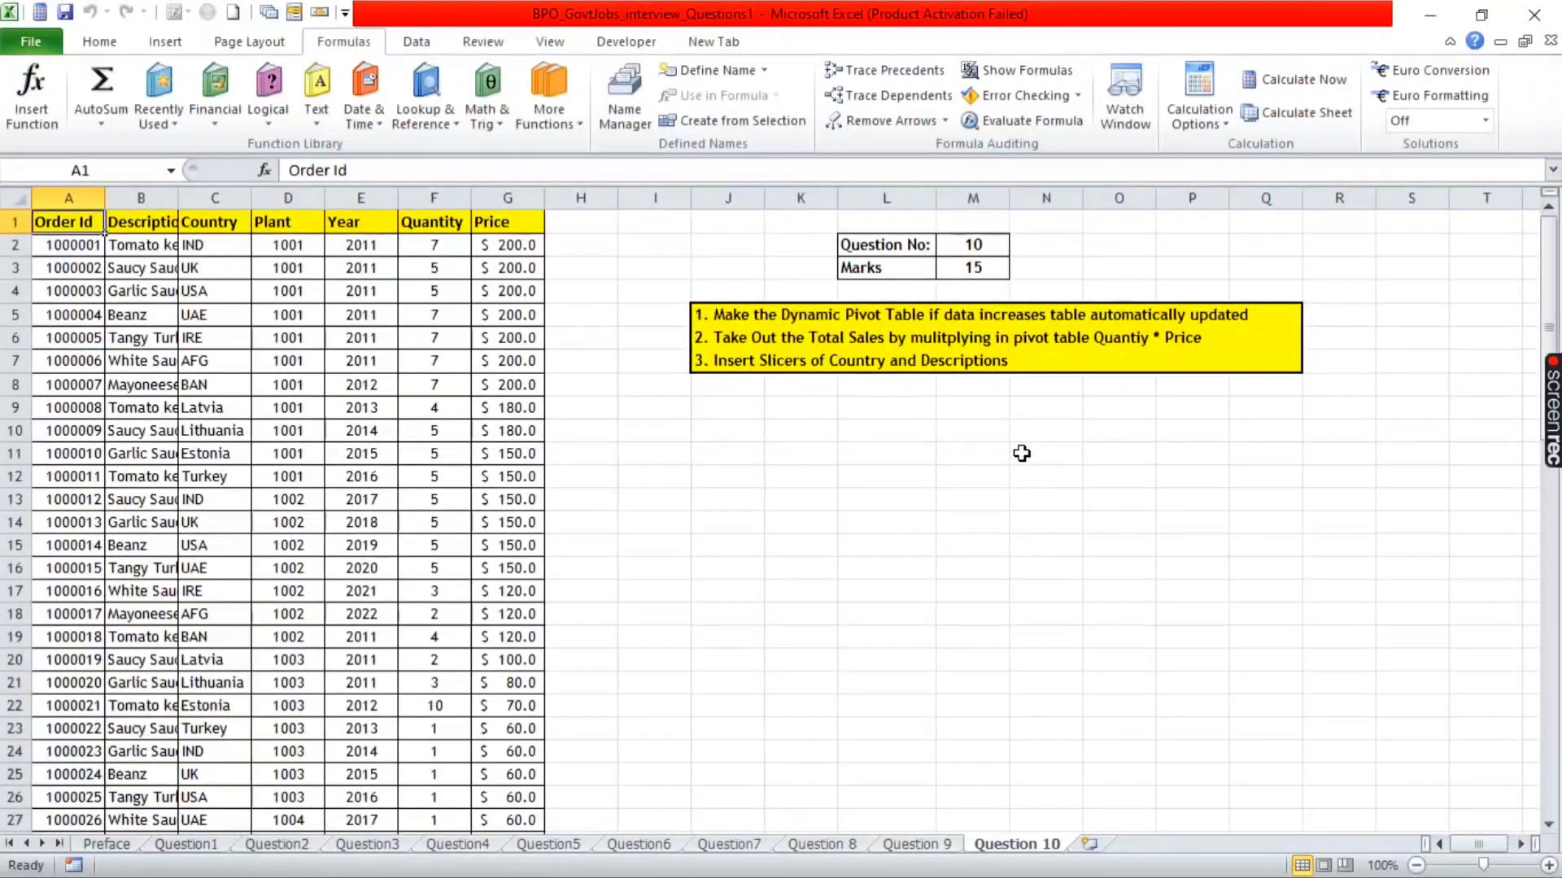
- Review the Question 10 instructions in J5:J7 and the Descriptions and Country columns
scroll(732, 456, "up", 3, "ctrl")
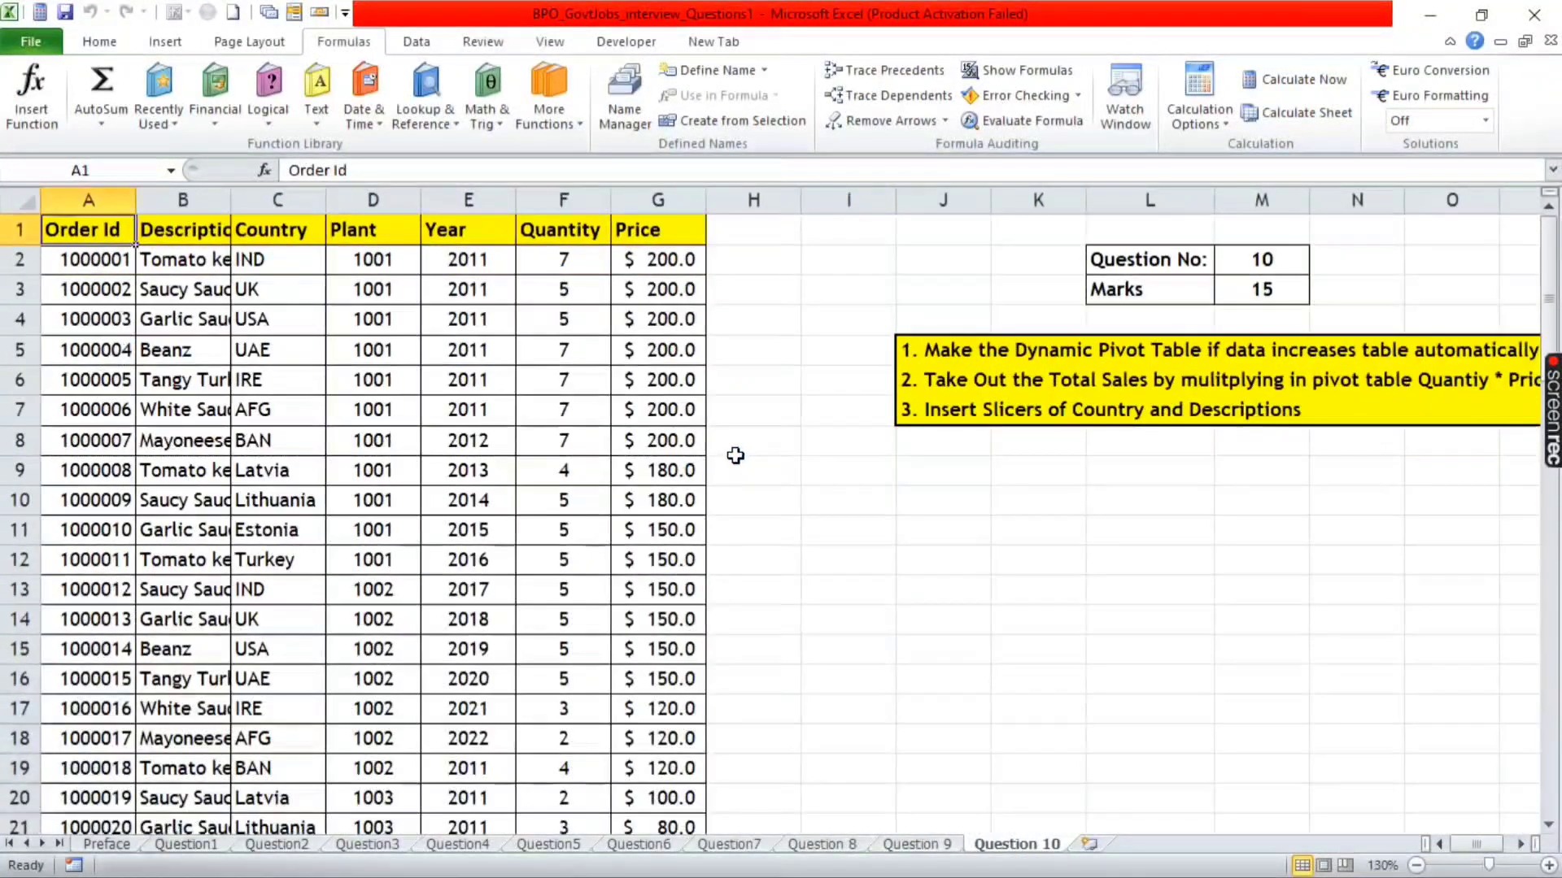
left_click(1082, 354)
left_click(961, 357)
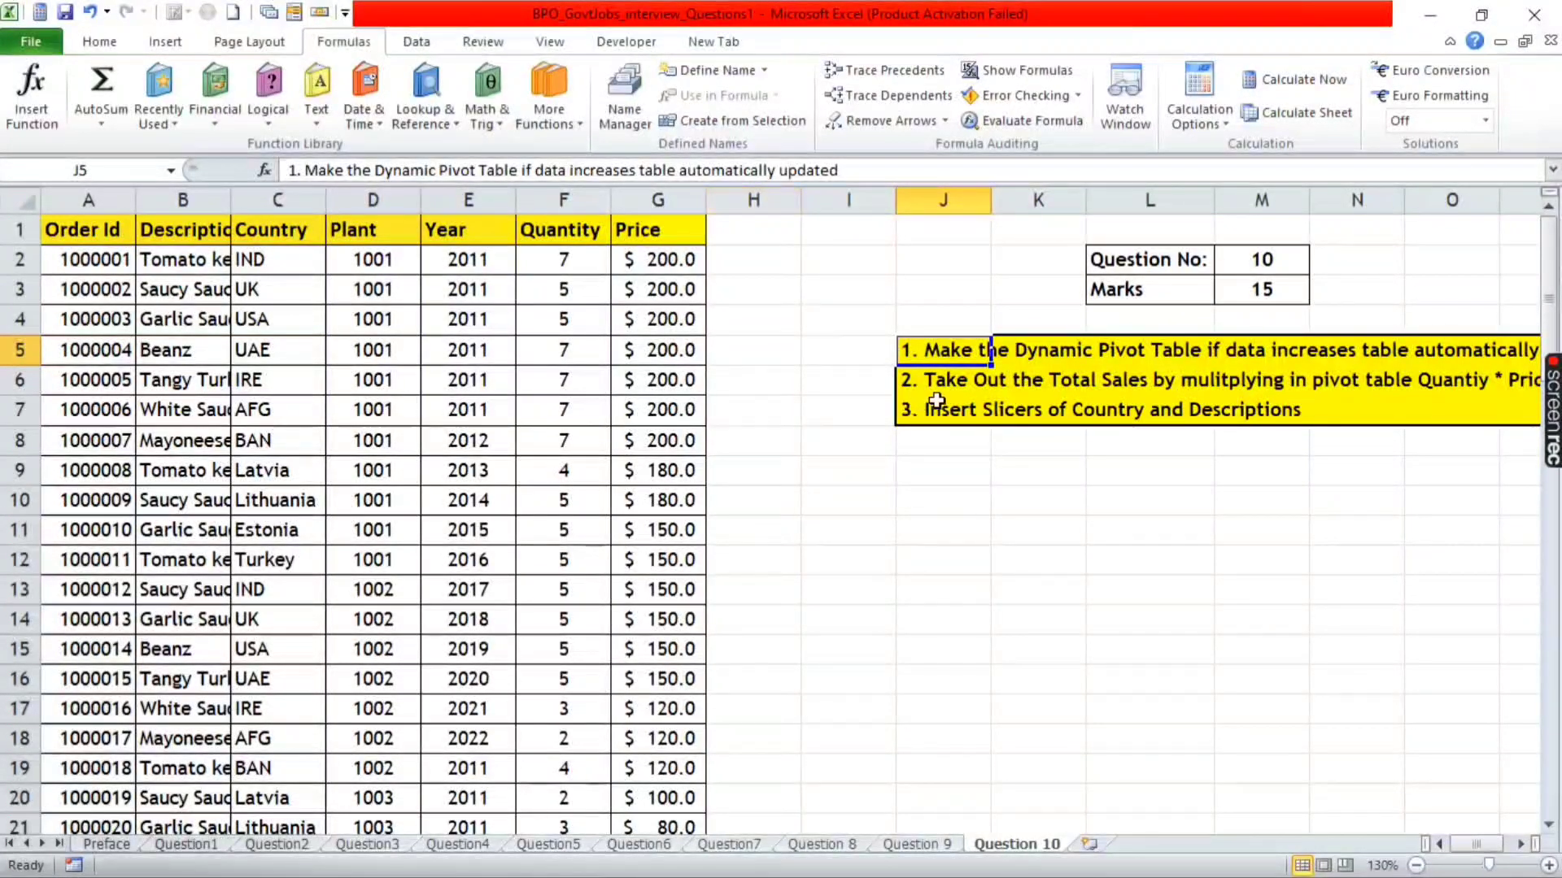
left_click(945, 382)
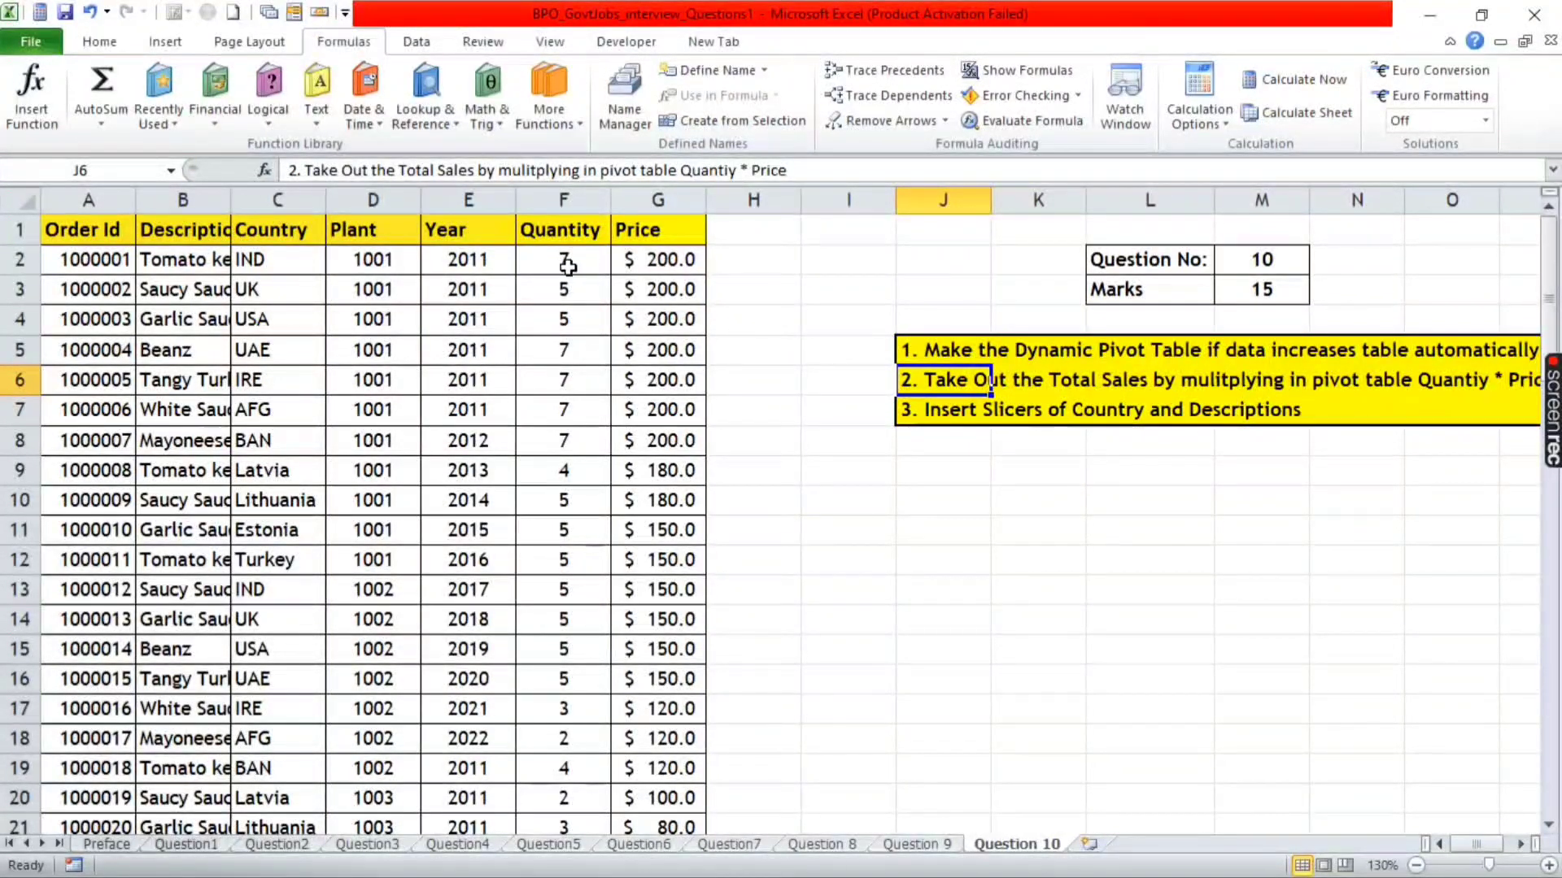
left_click(951, 411)
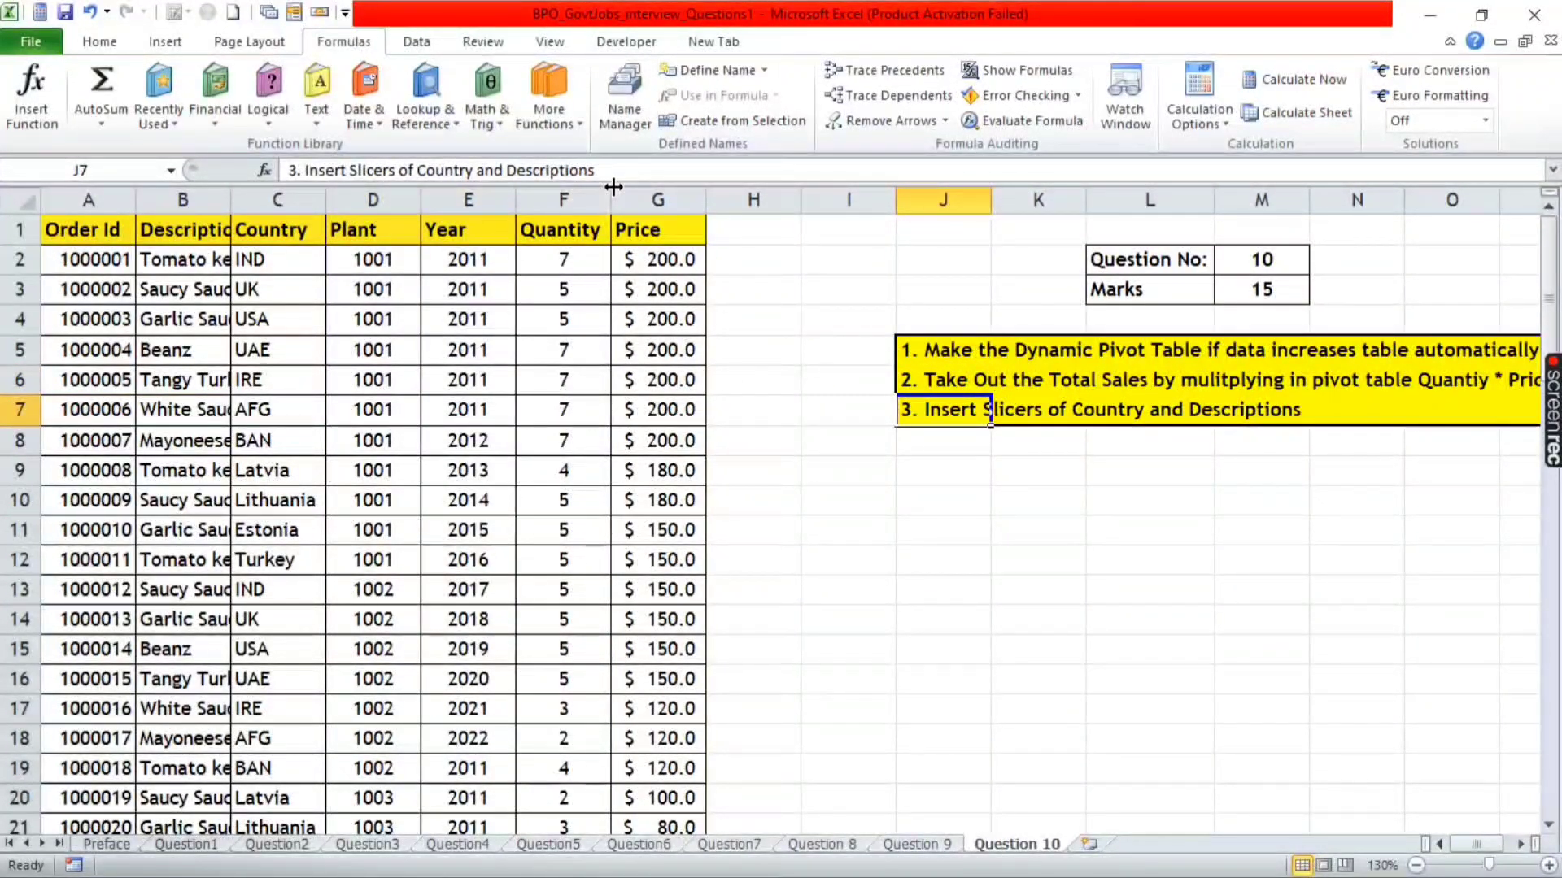
left_click(183, 200)
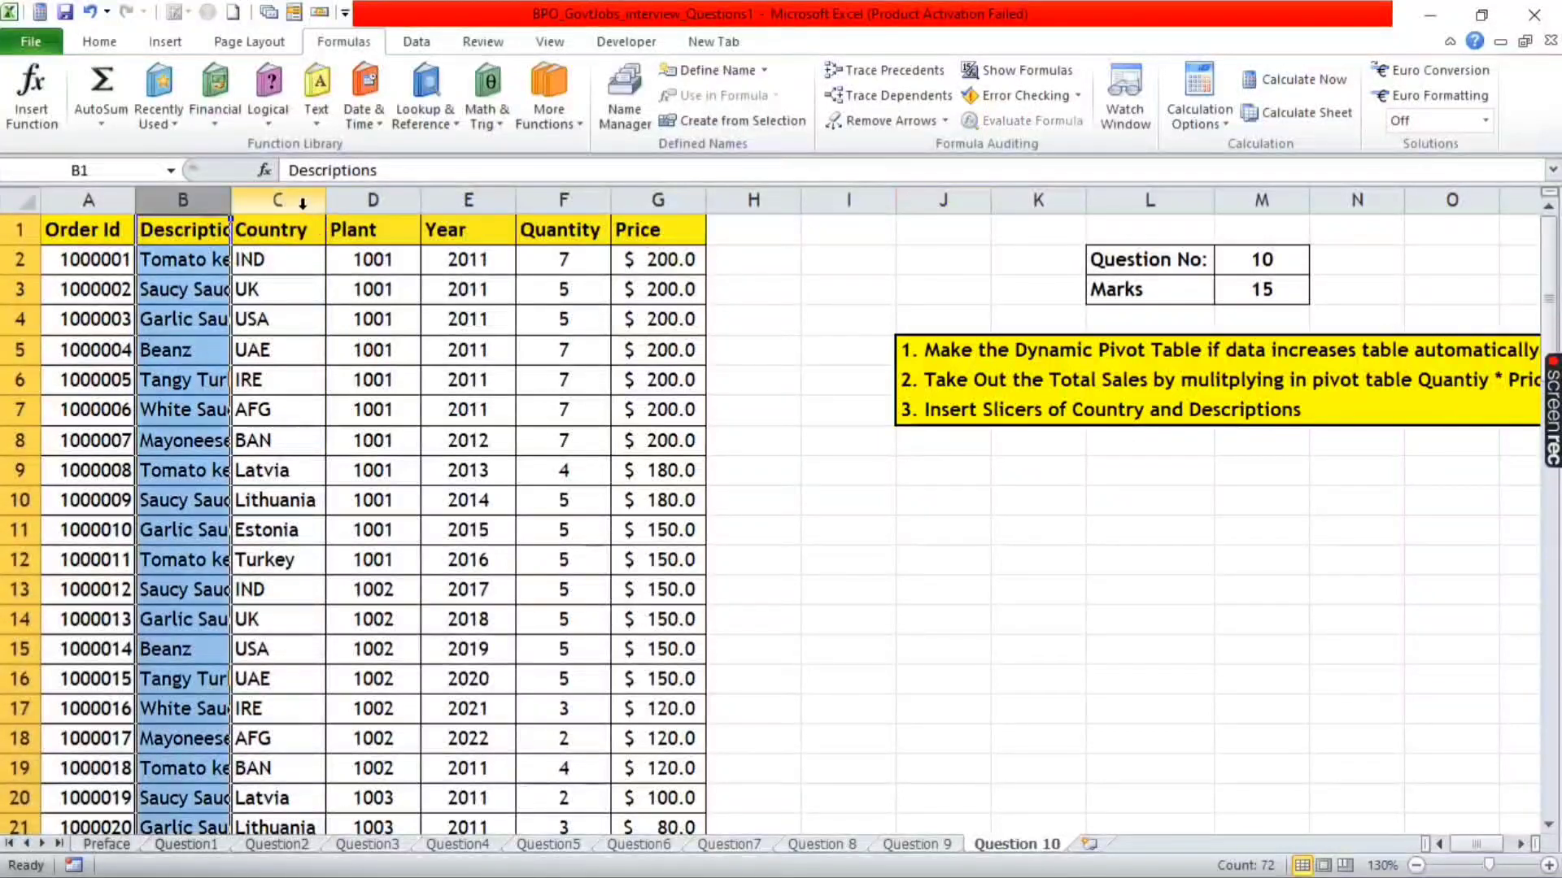
left_click(268, 200)
left_click_drag(183, 200, 291, 195)
left_click(291, 195)
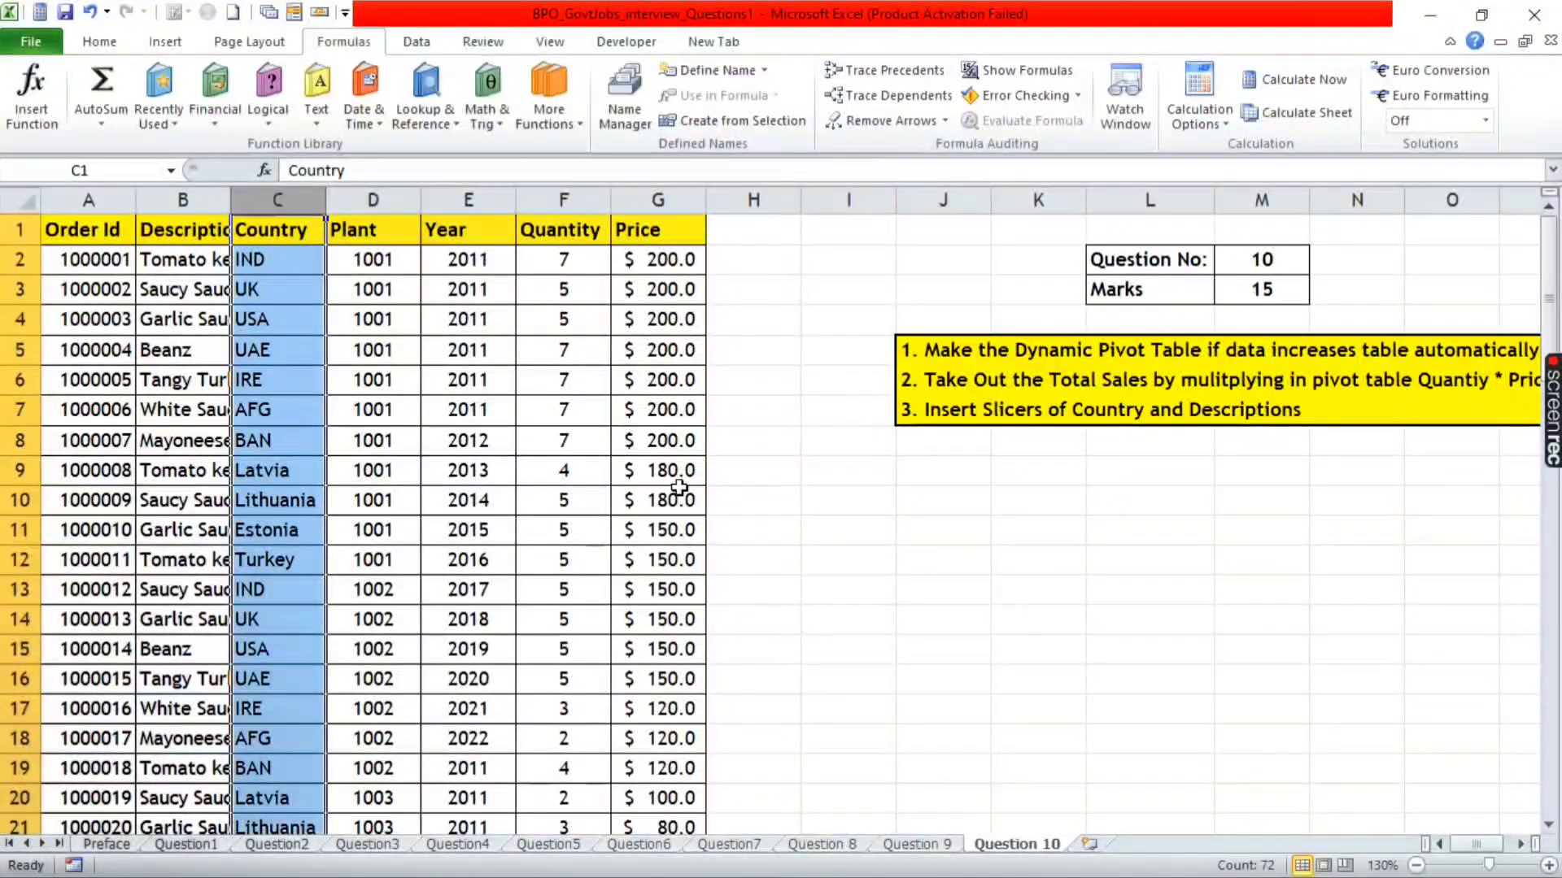
left_click(944, 351)
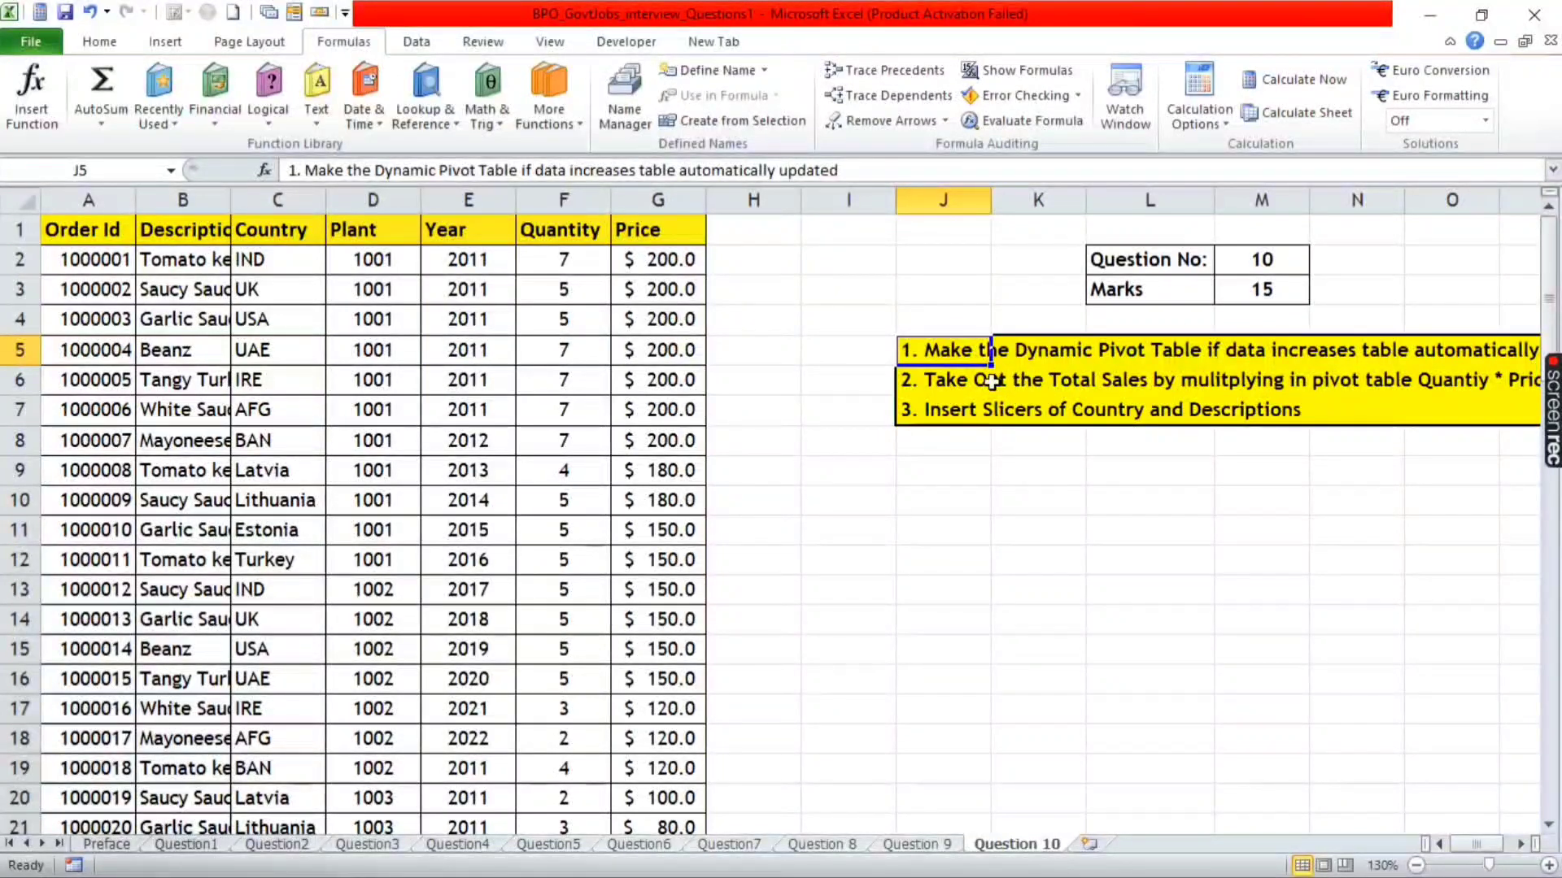
- Select the whole data table A1:G72, from Order Id through Price
left_click(126, 231)
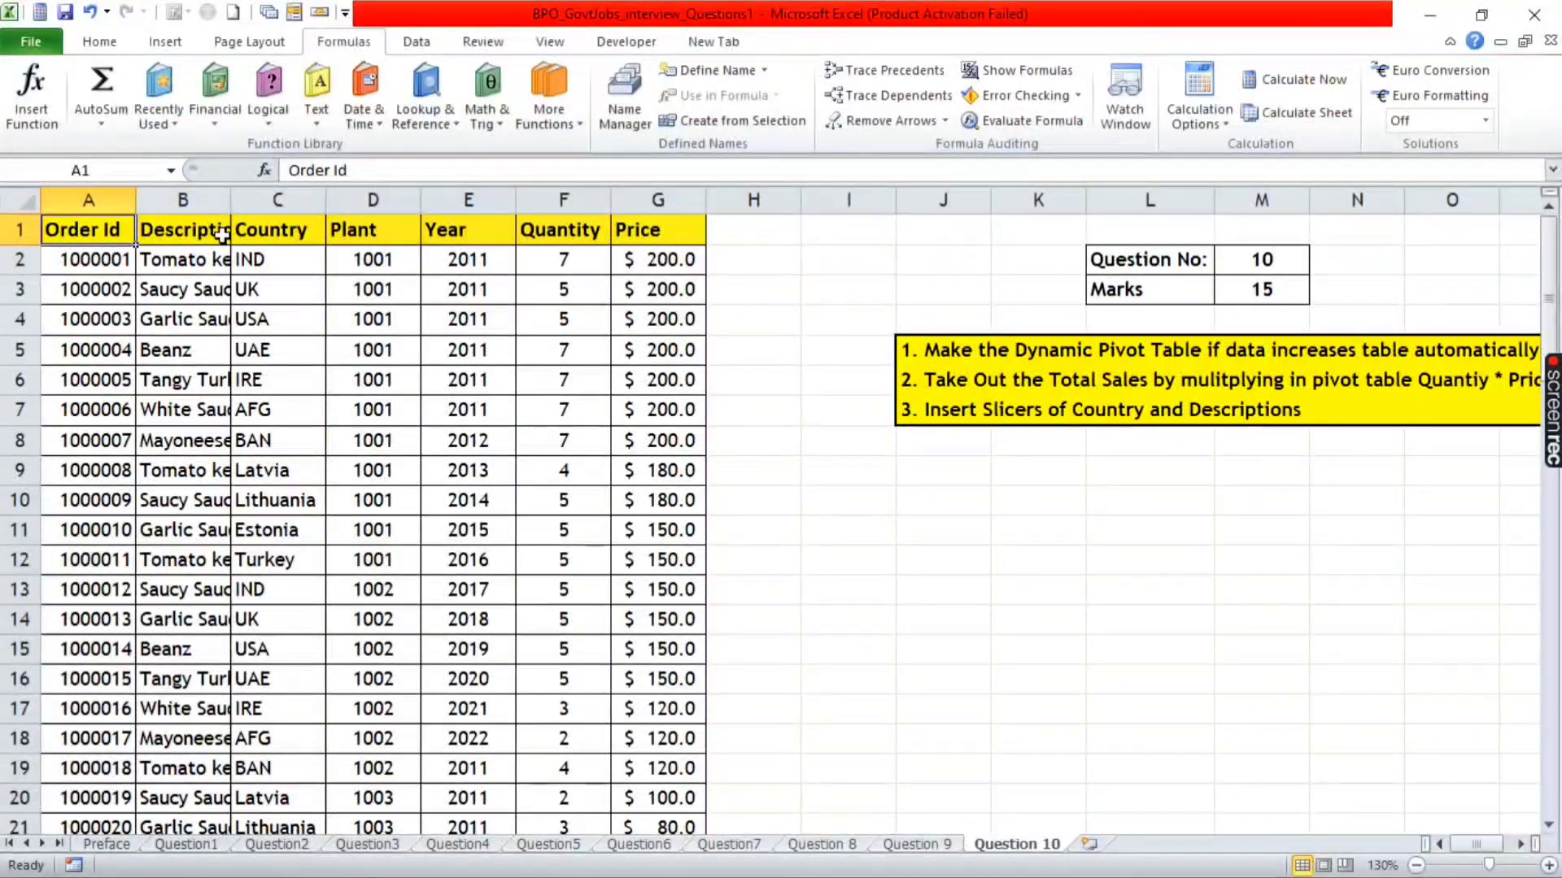
key("ctrl+shift+Right")
key("ctrl+shift+Down")
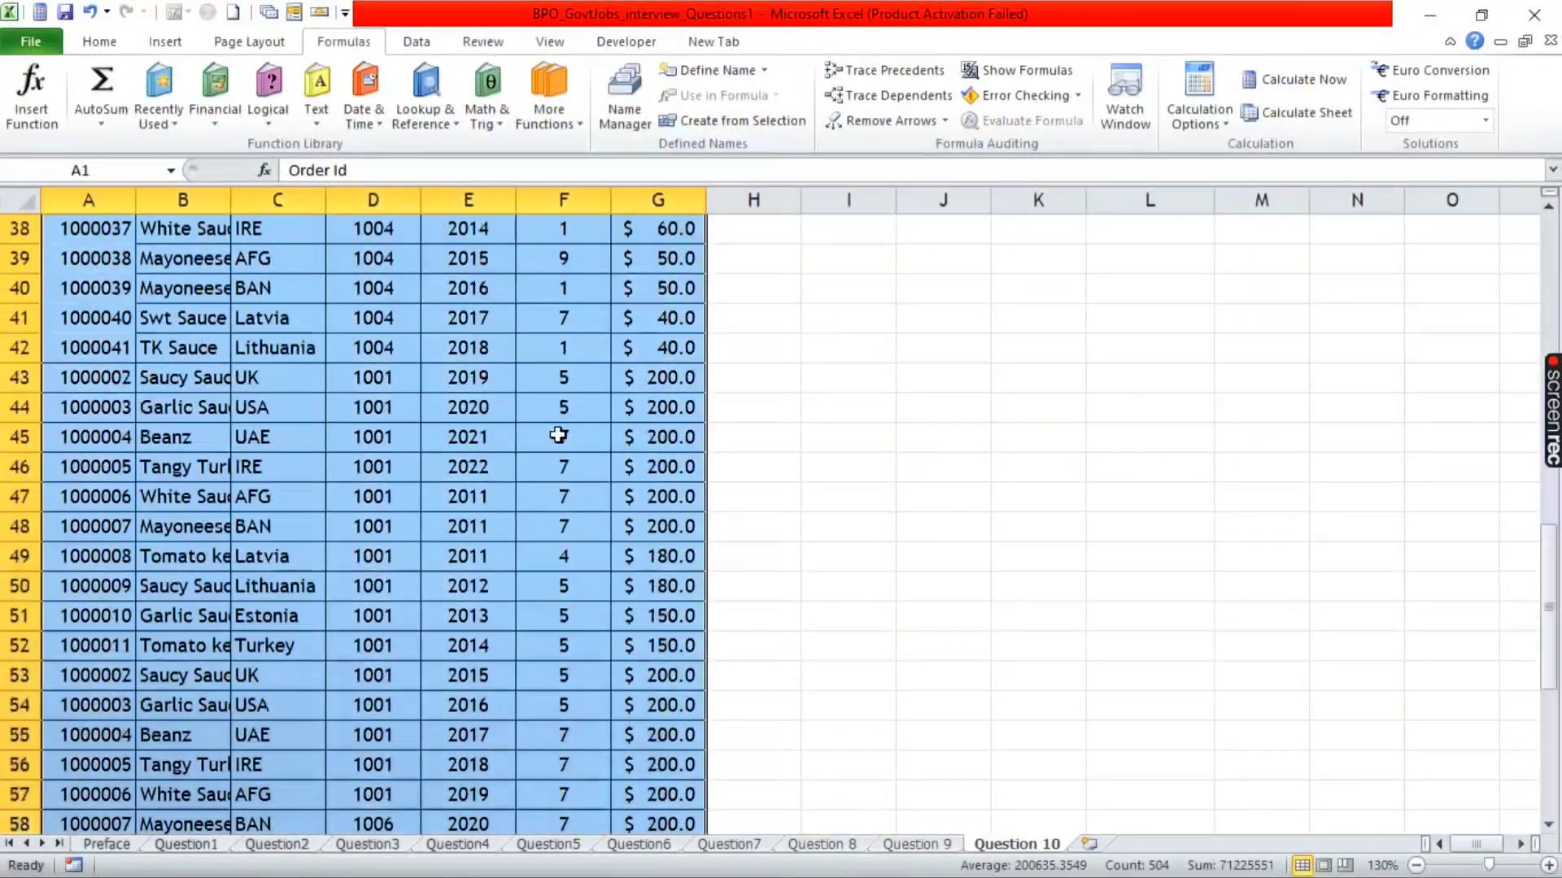
scroll(558, 436, "up", 10)
scroll(557, 436, "up", 4)
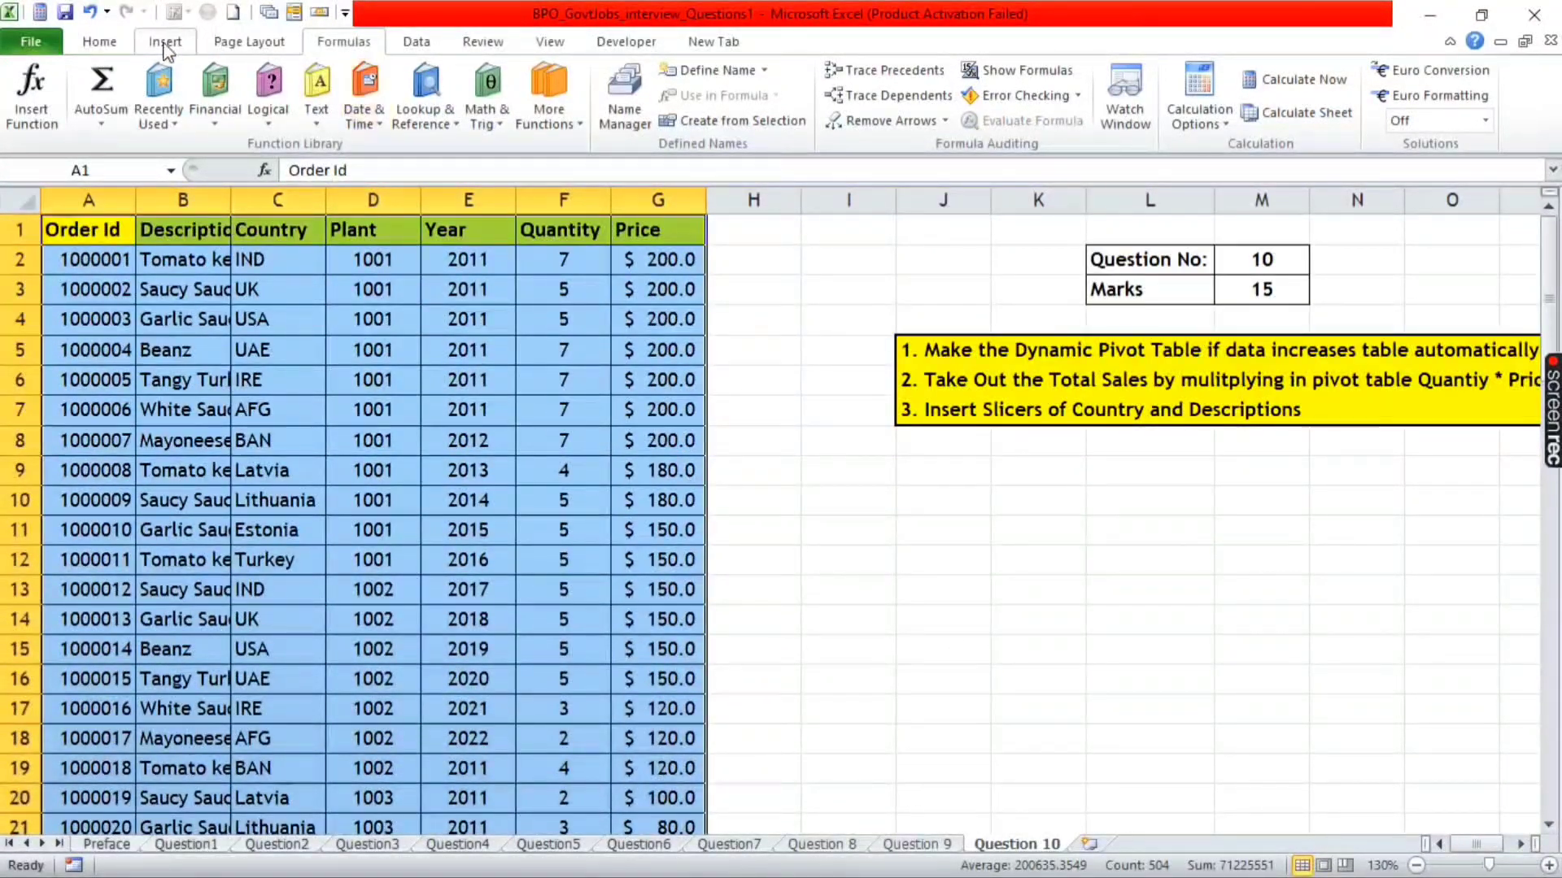
scroll(346, 49, "up", 3)
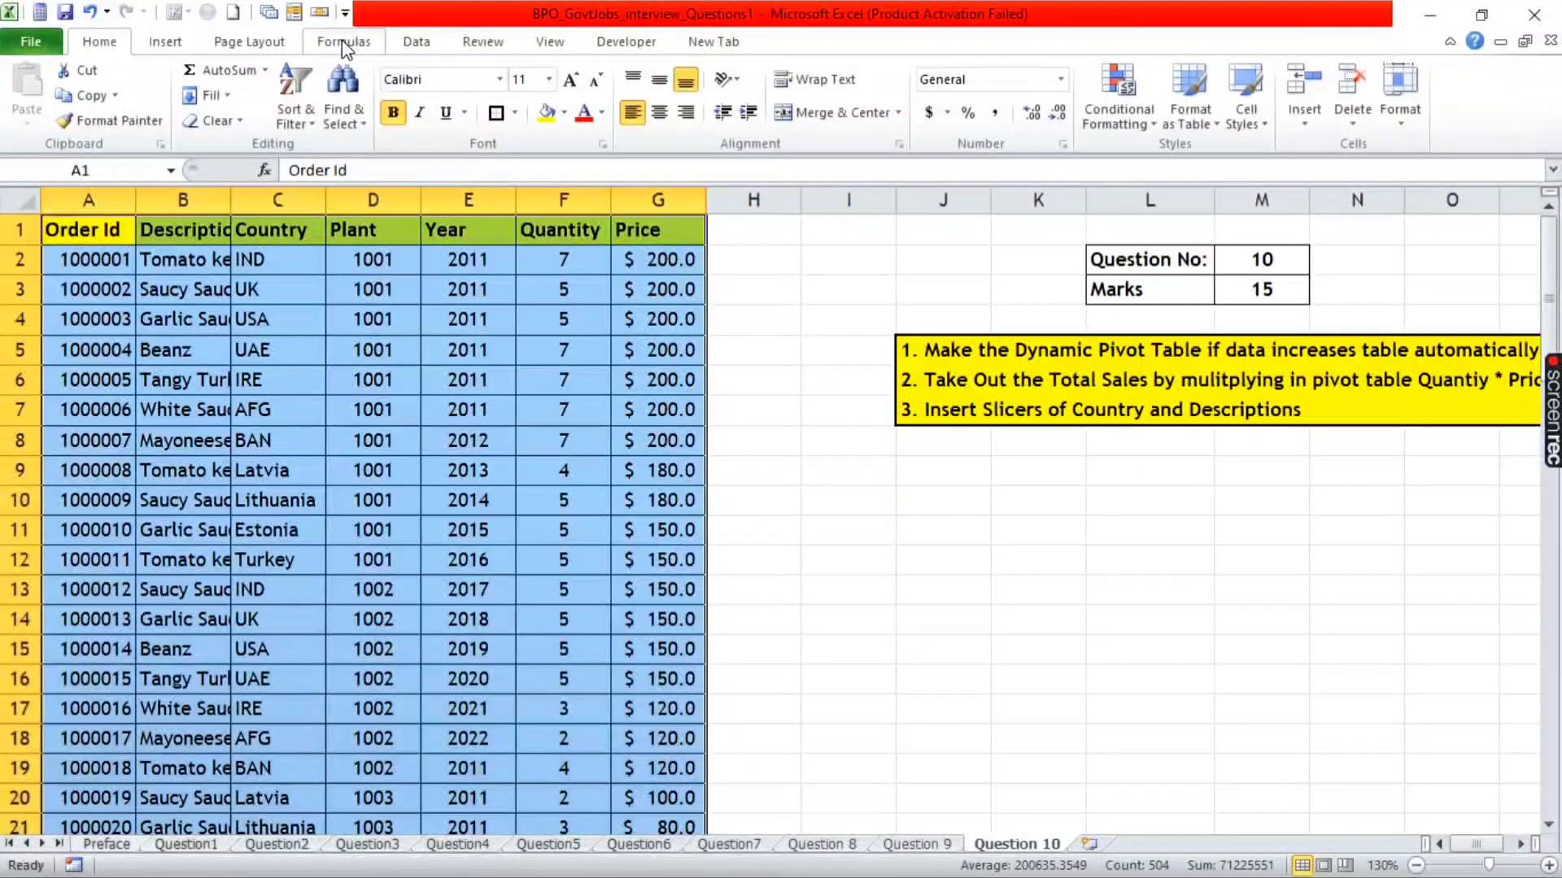
left_click(341, 40)
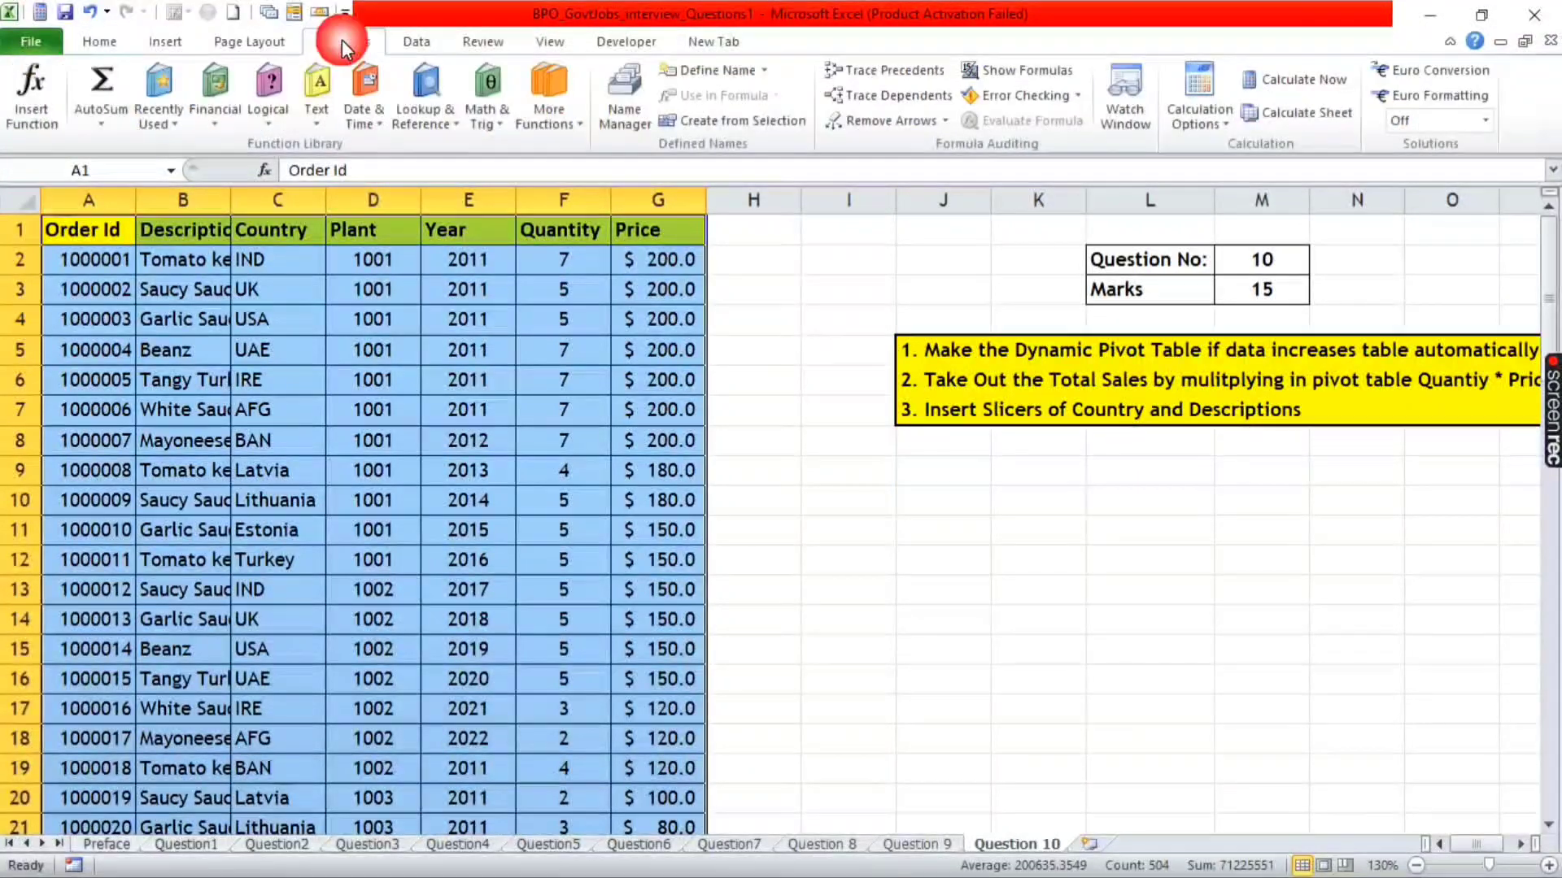
- Start a new defined name in Name Manager and enter its name
left_click(626, 105)
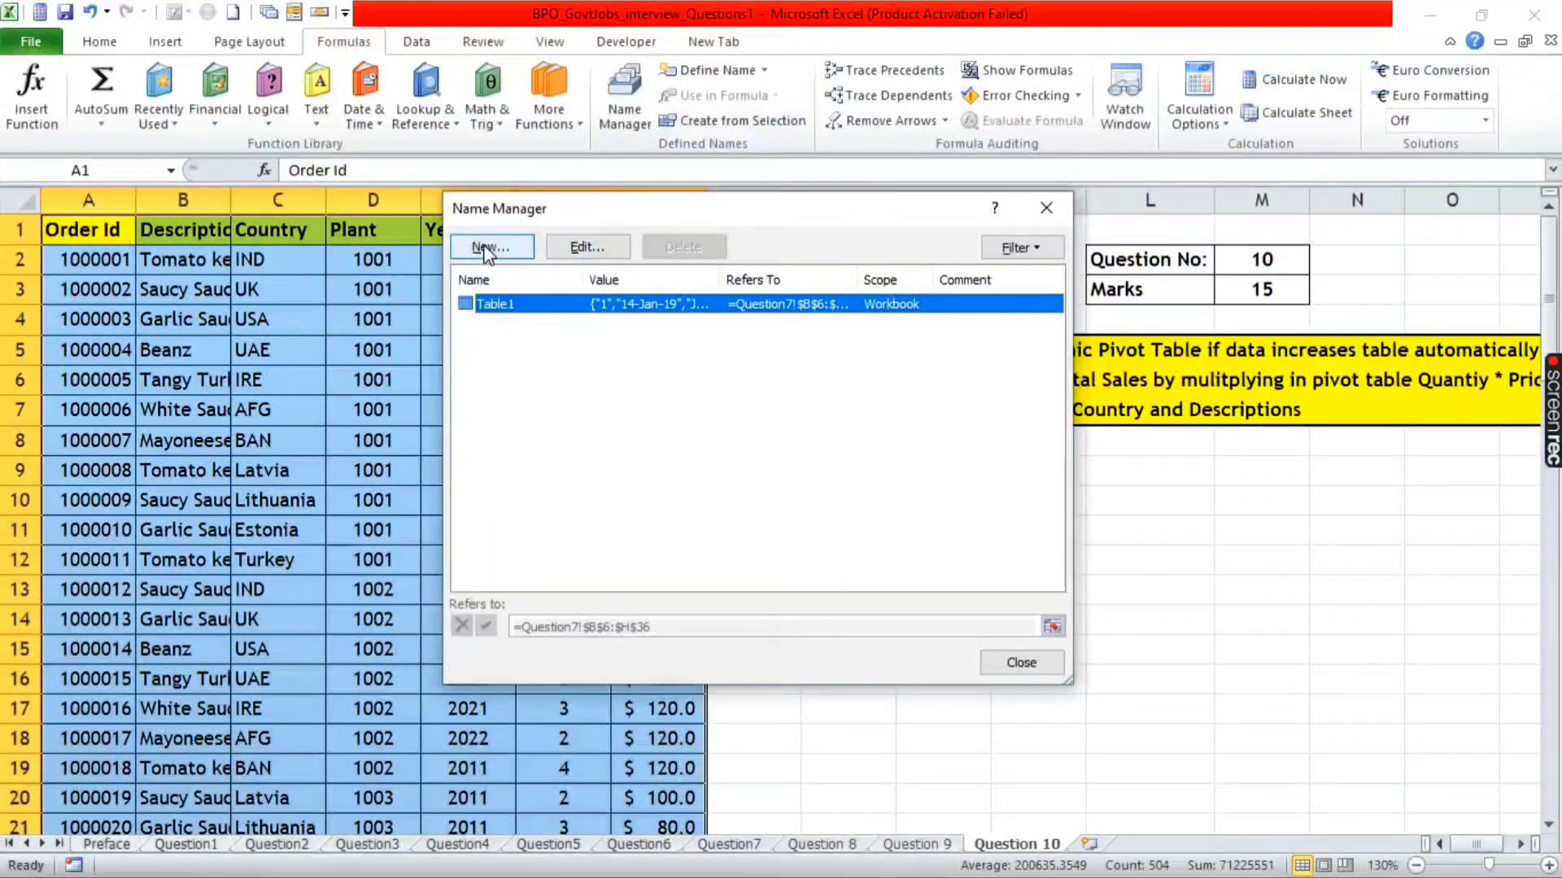
left_click(488, 248)
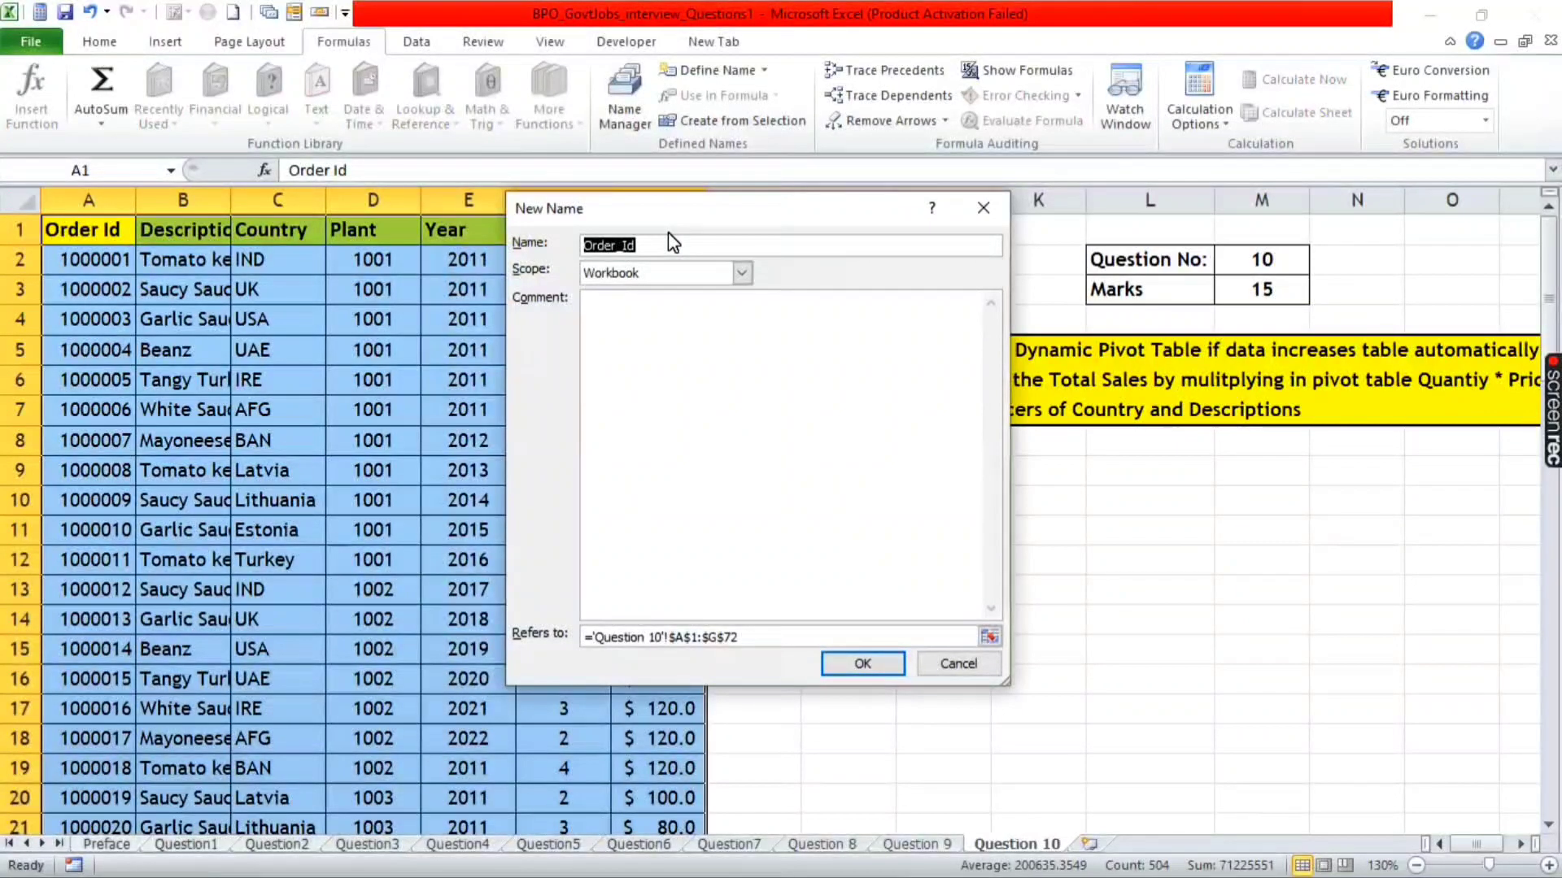
type("Salman_1")
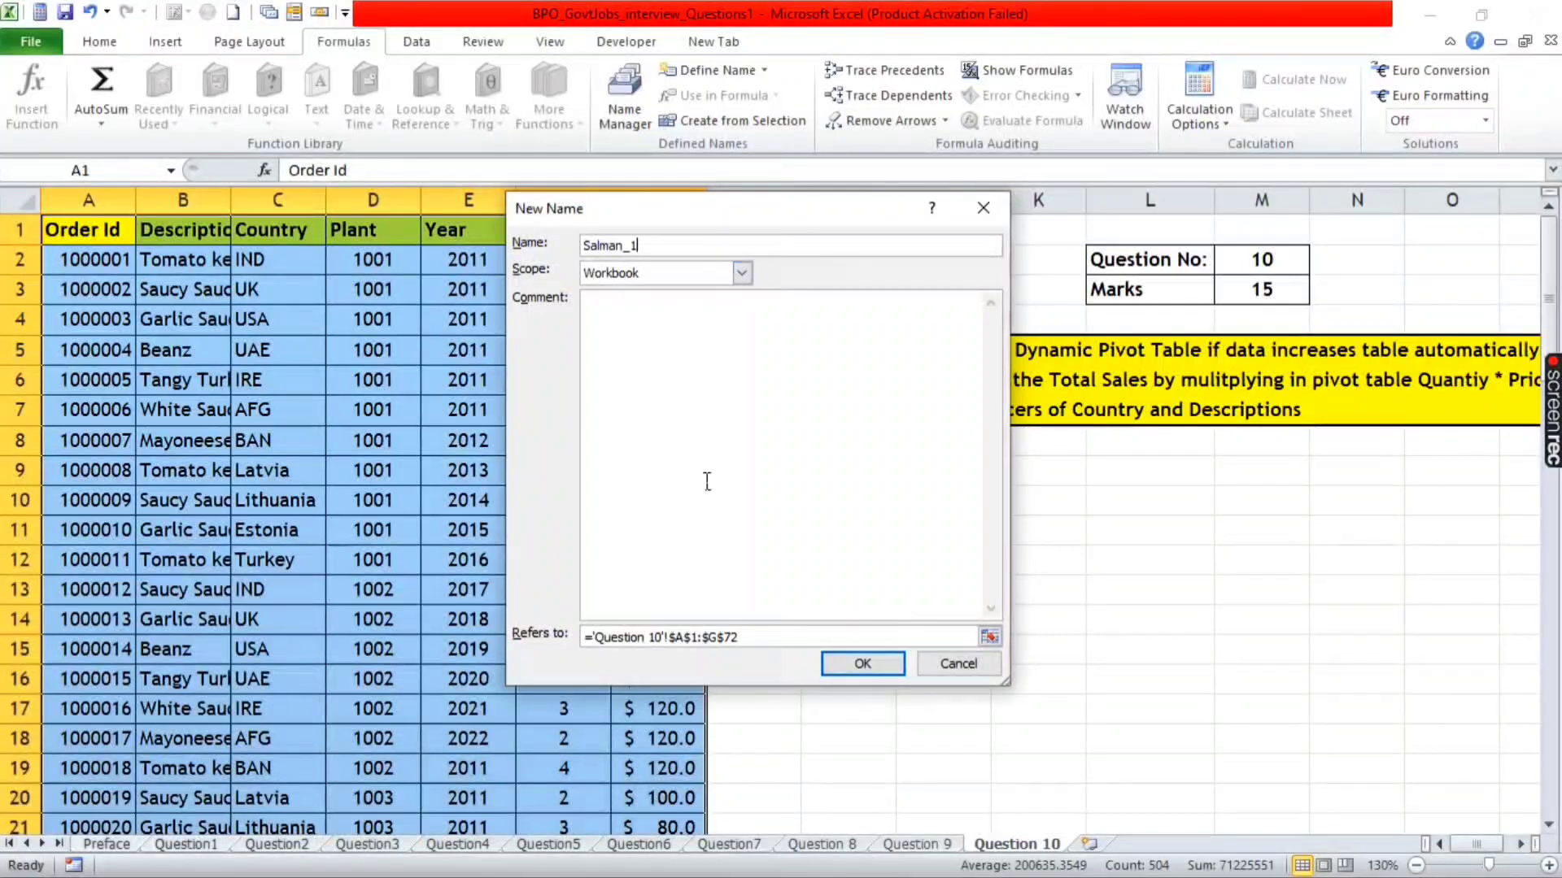
left_click_drag(772, 210, 685, 177)
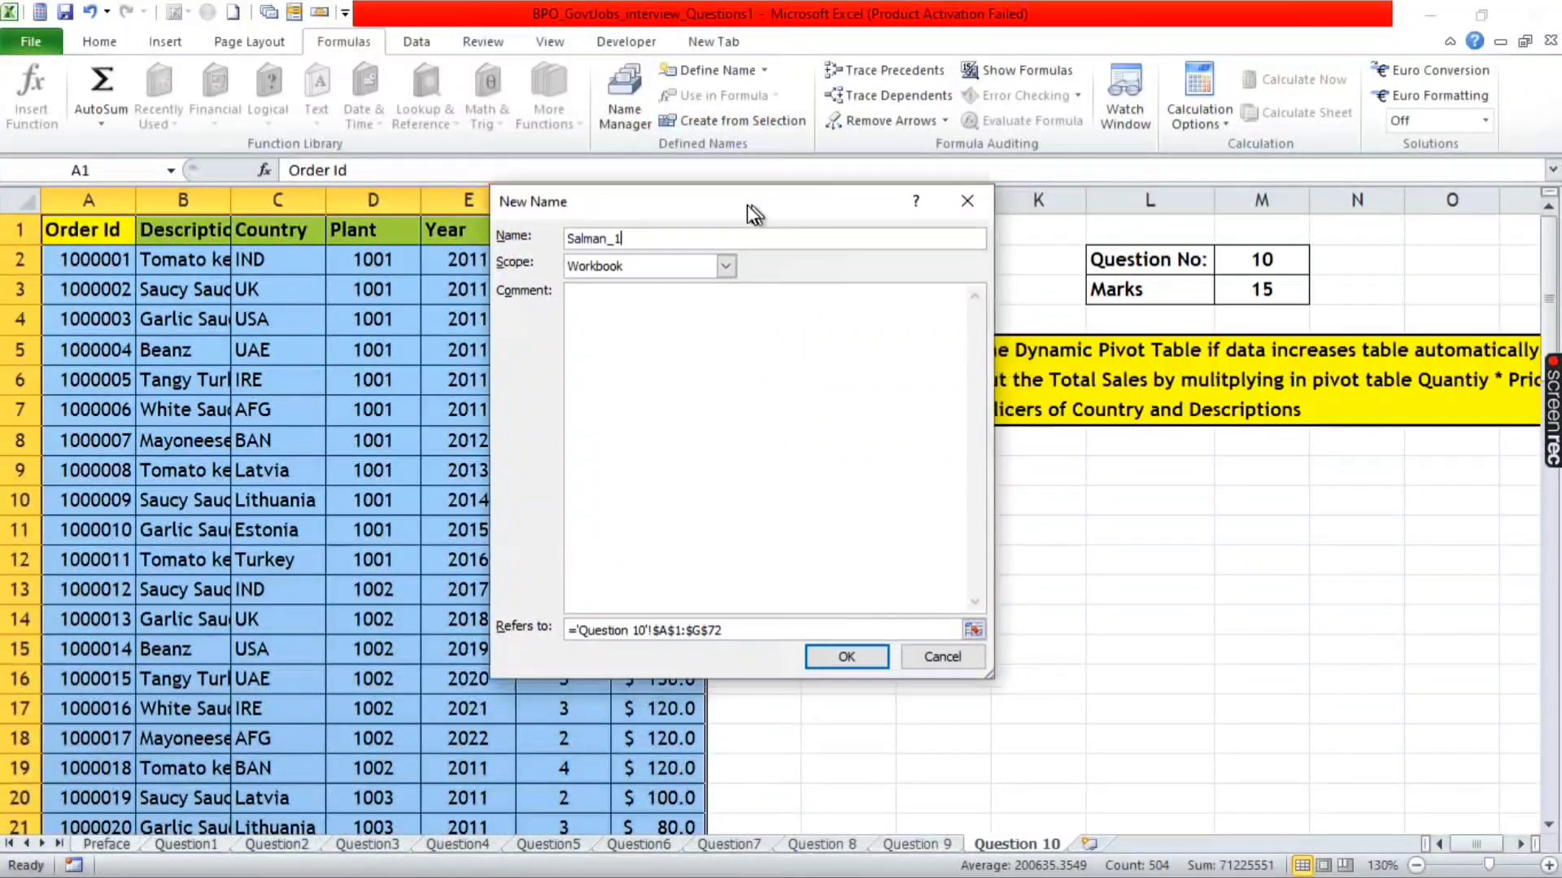
left_click(782, 517)
- Set the name to refer to =OFFSET('Question 10'!$A$1,0,0,COUNTA($A:$A),COUNTA($1:$1))
left_click_drag(680, 603, 509, 594)
left_click(712, 631)
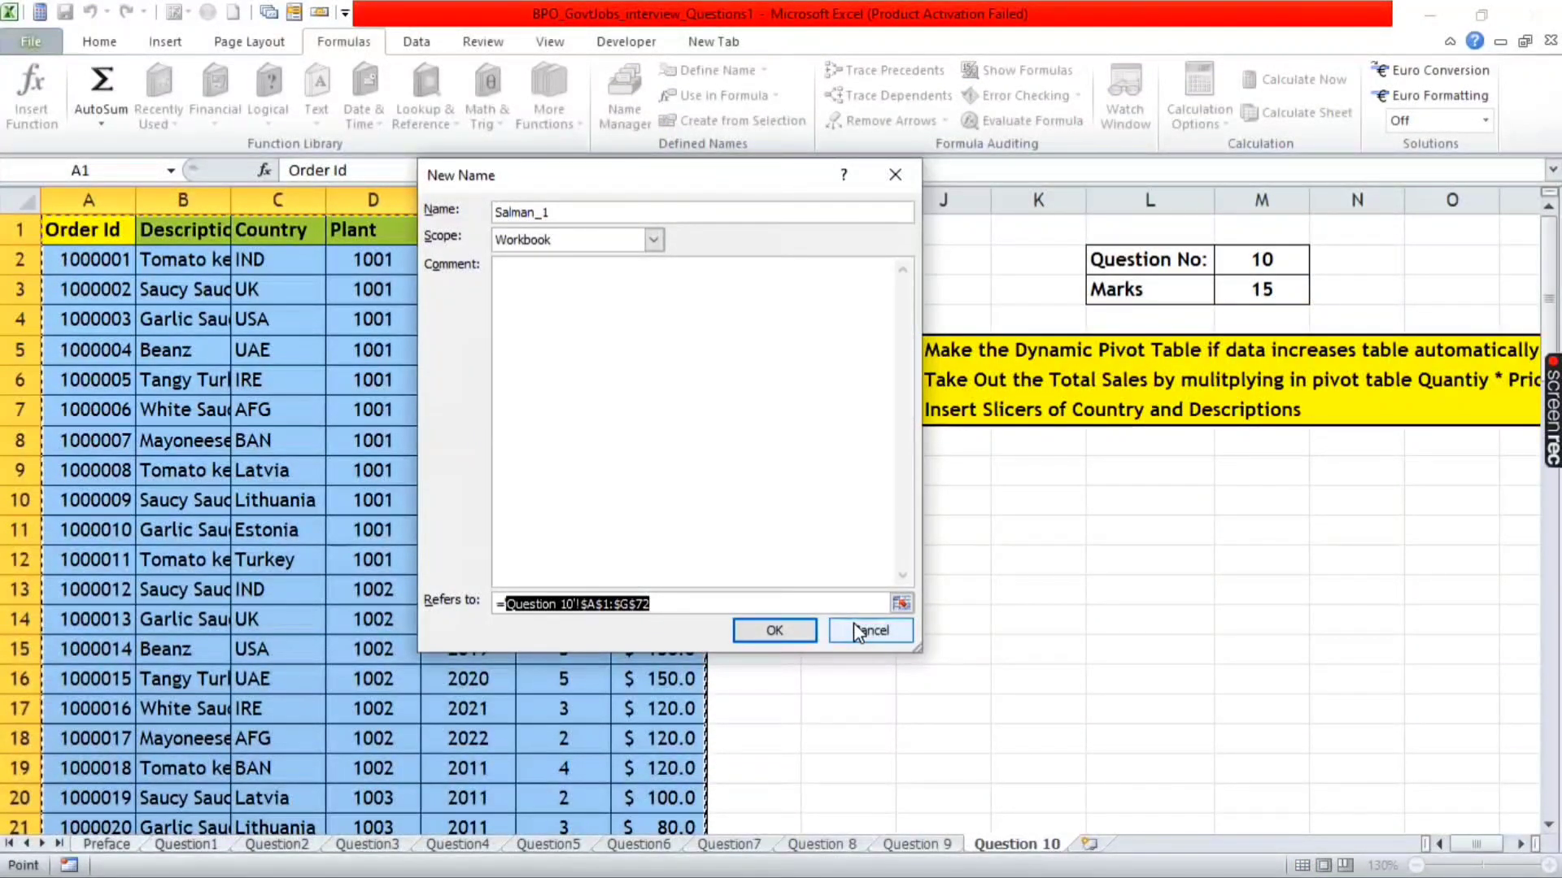
key("BackSpace")
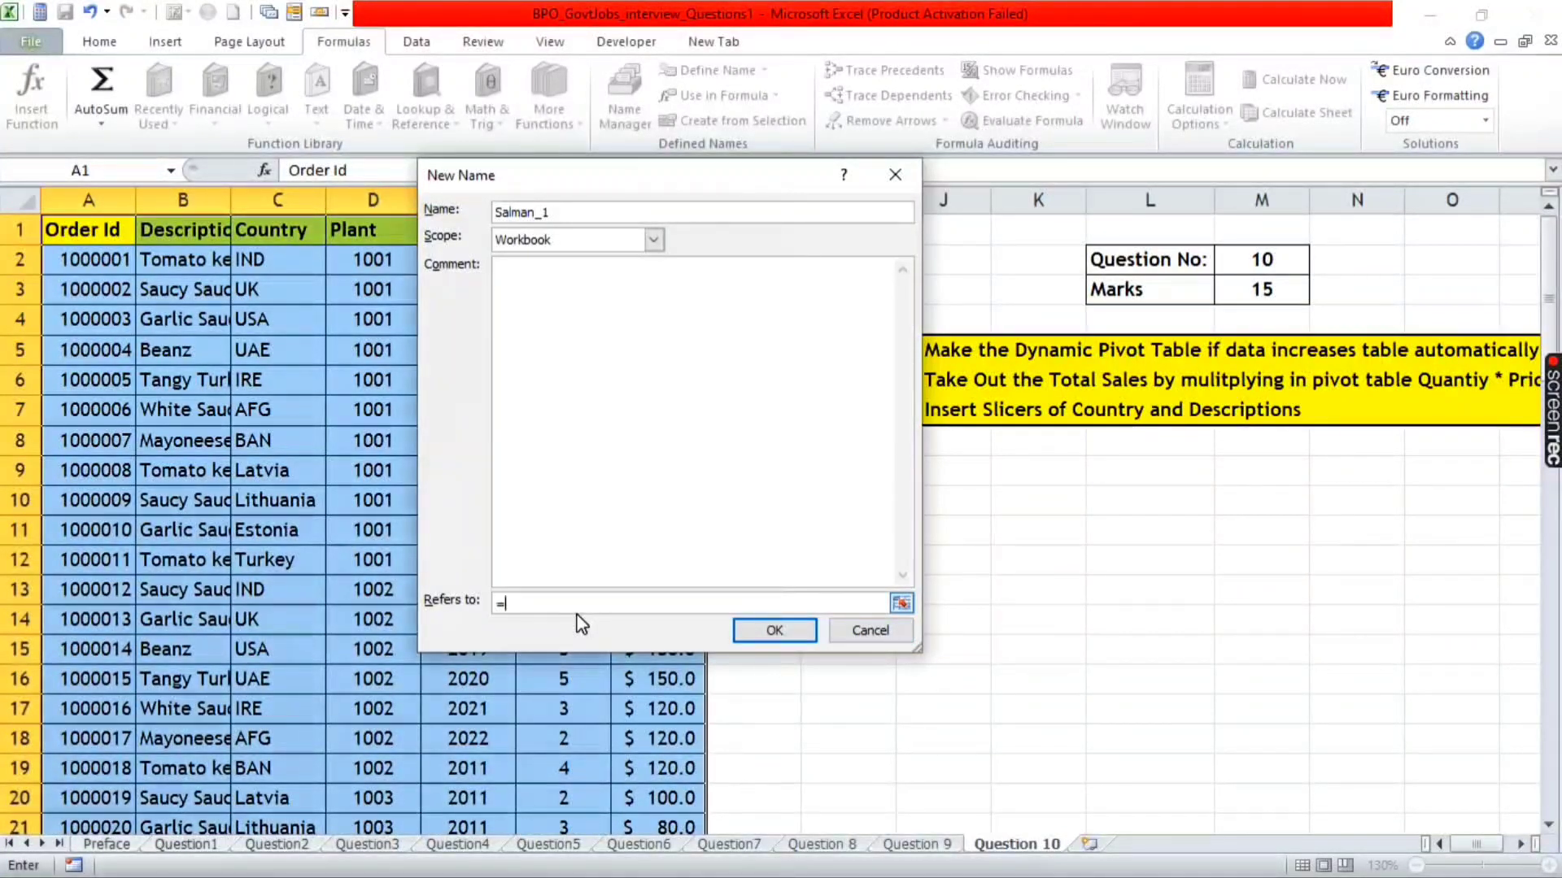
type("Offse")
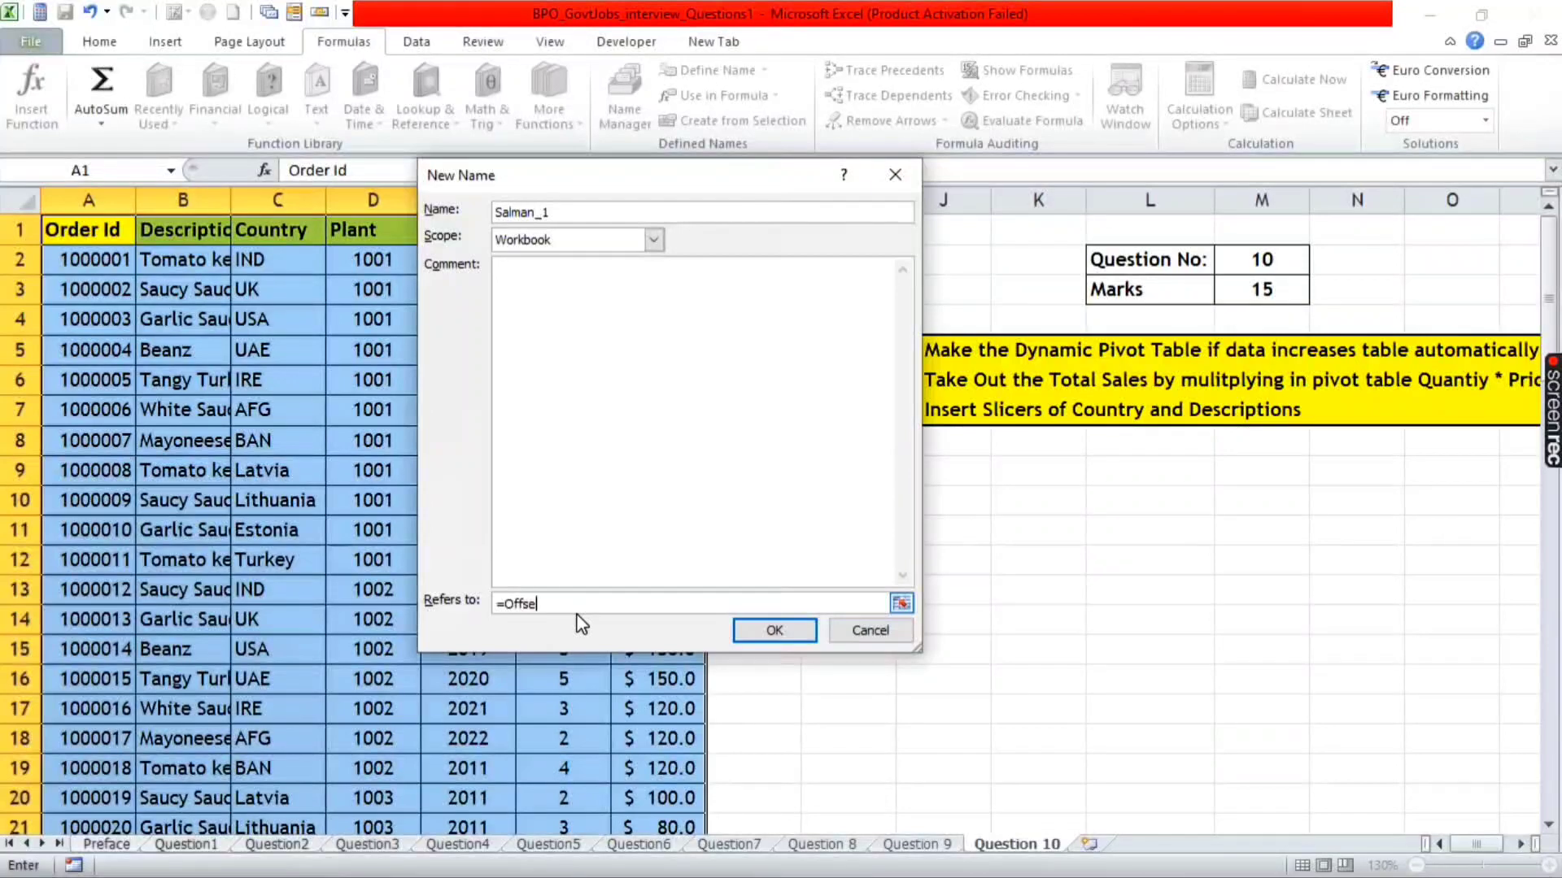
type("t(")
left_click(94, 231)
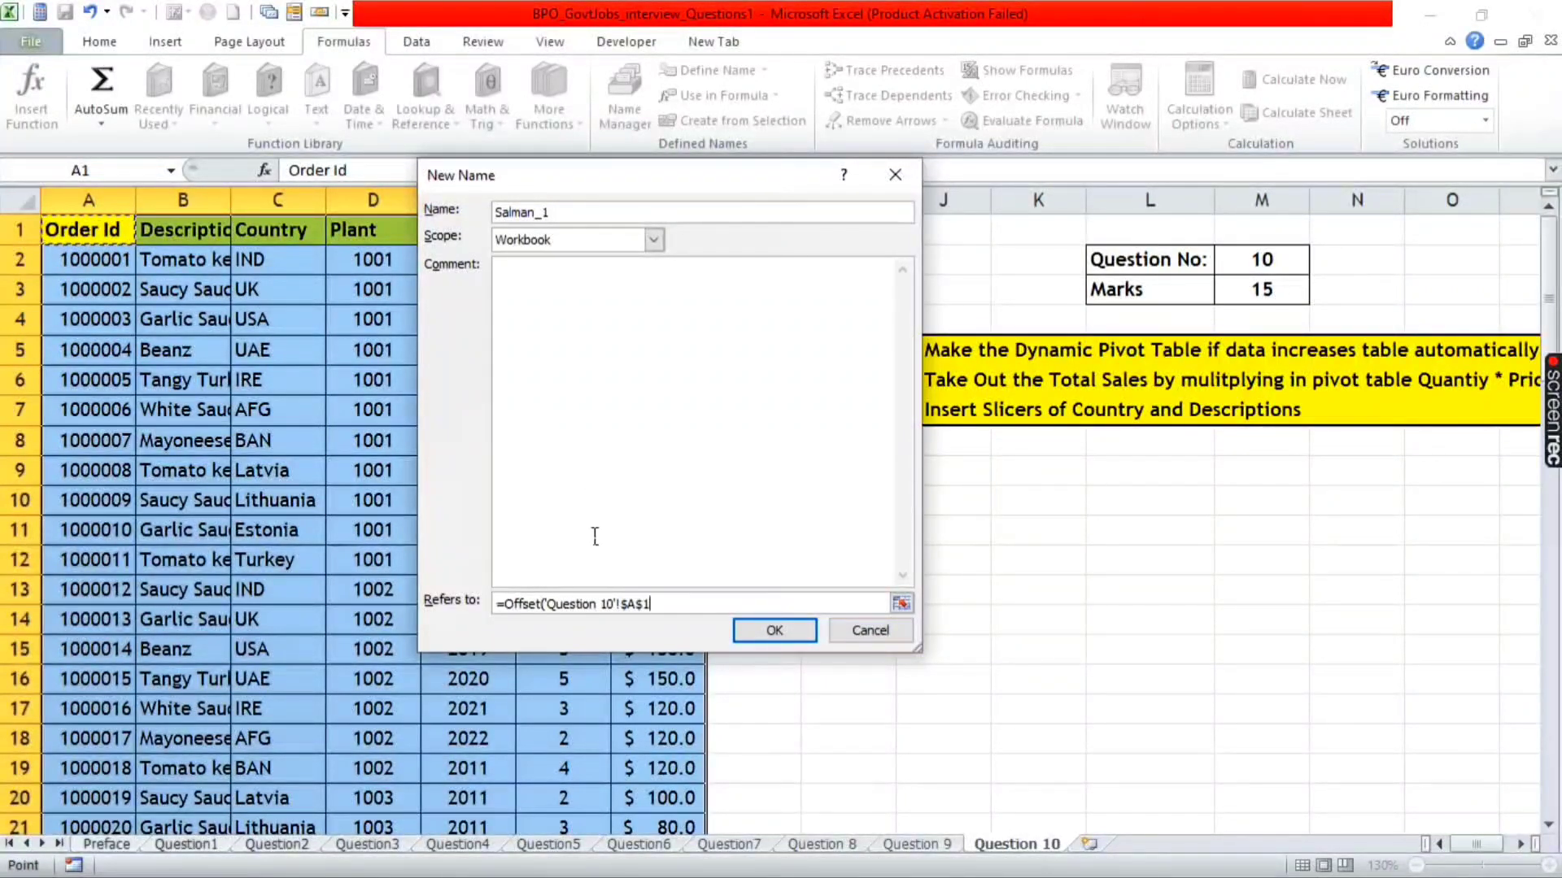
type(",0,")
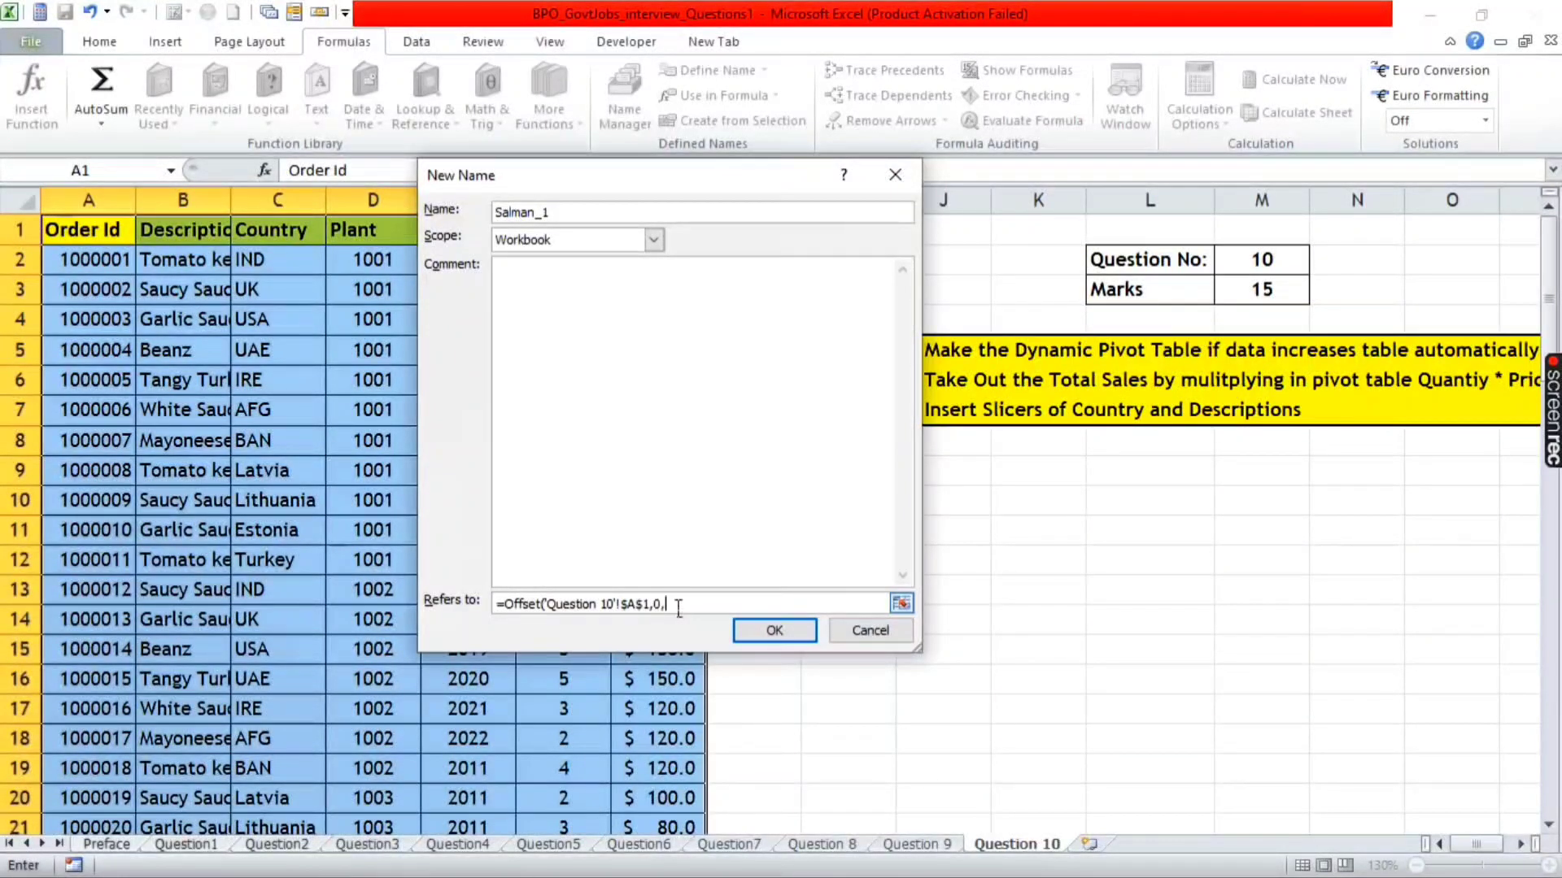
type("0")
type("o")
type("a(")
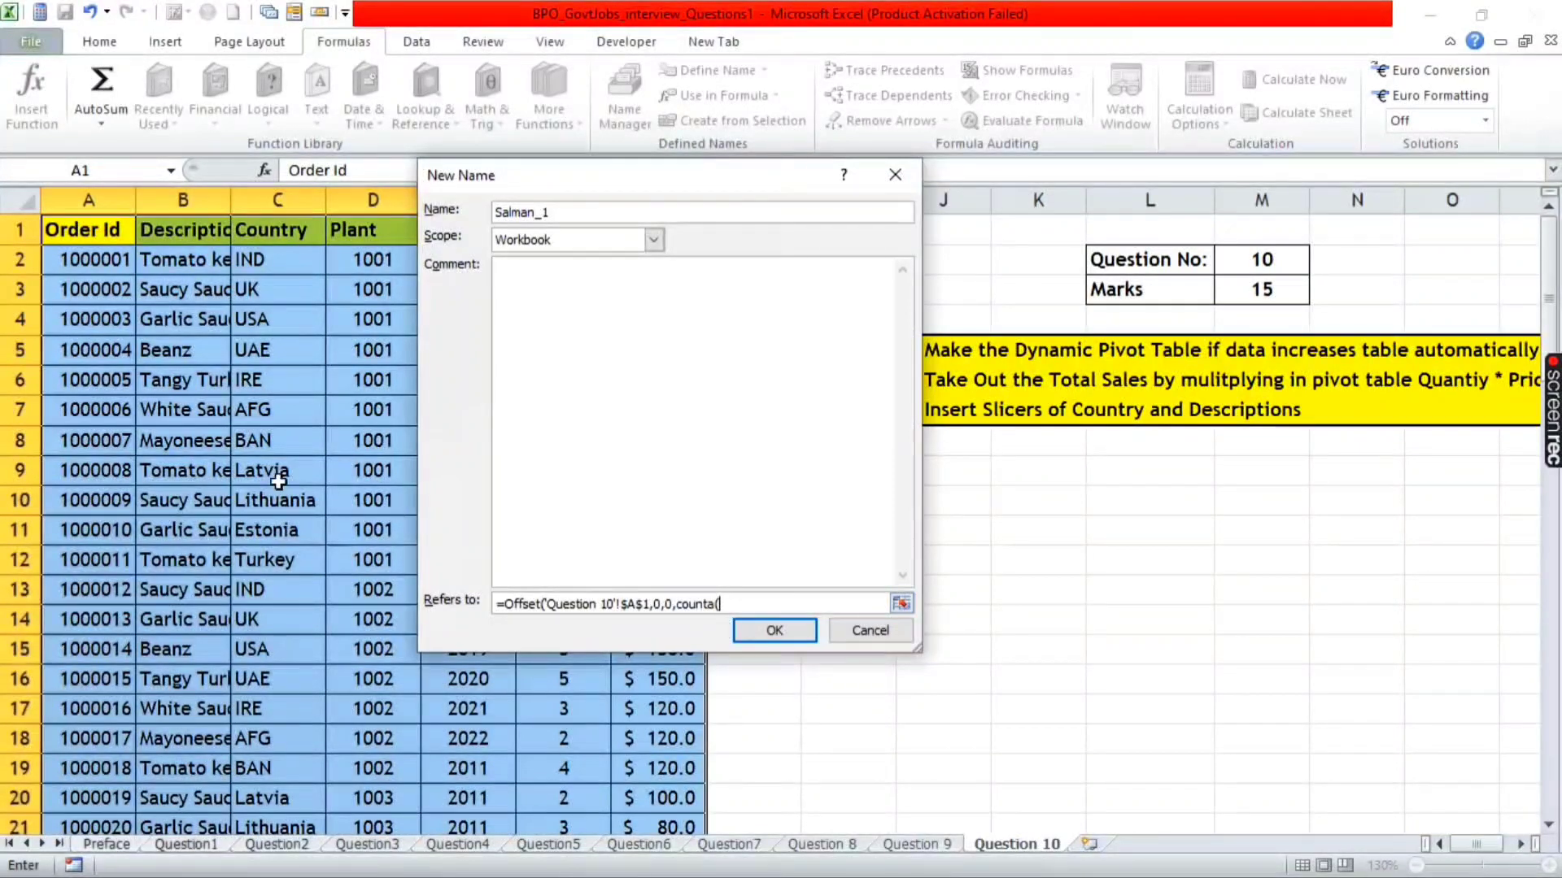
left_click(96, 197)
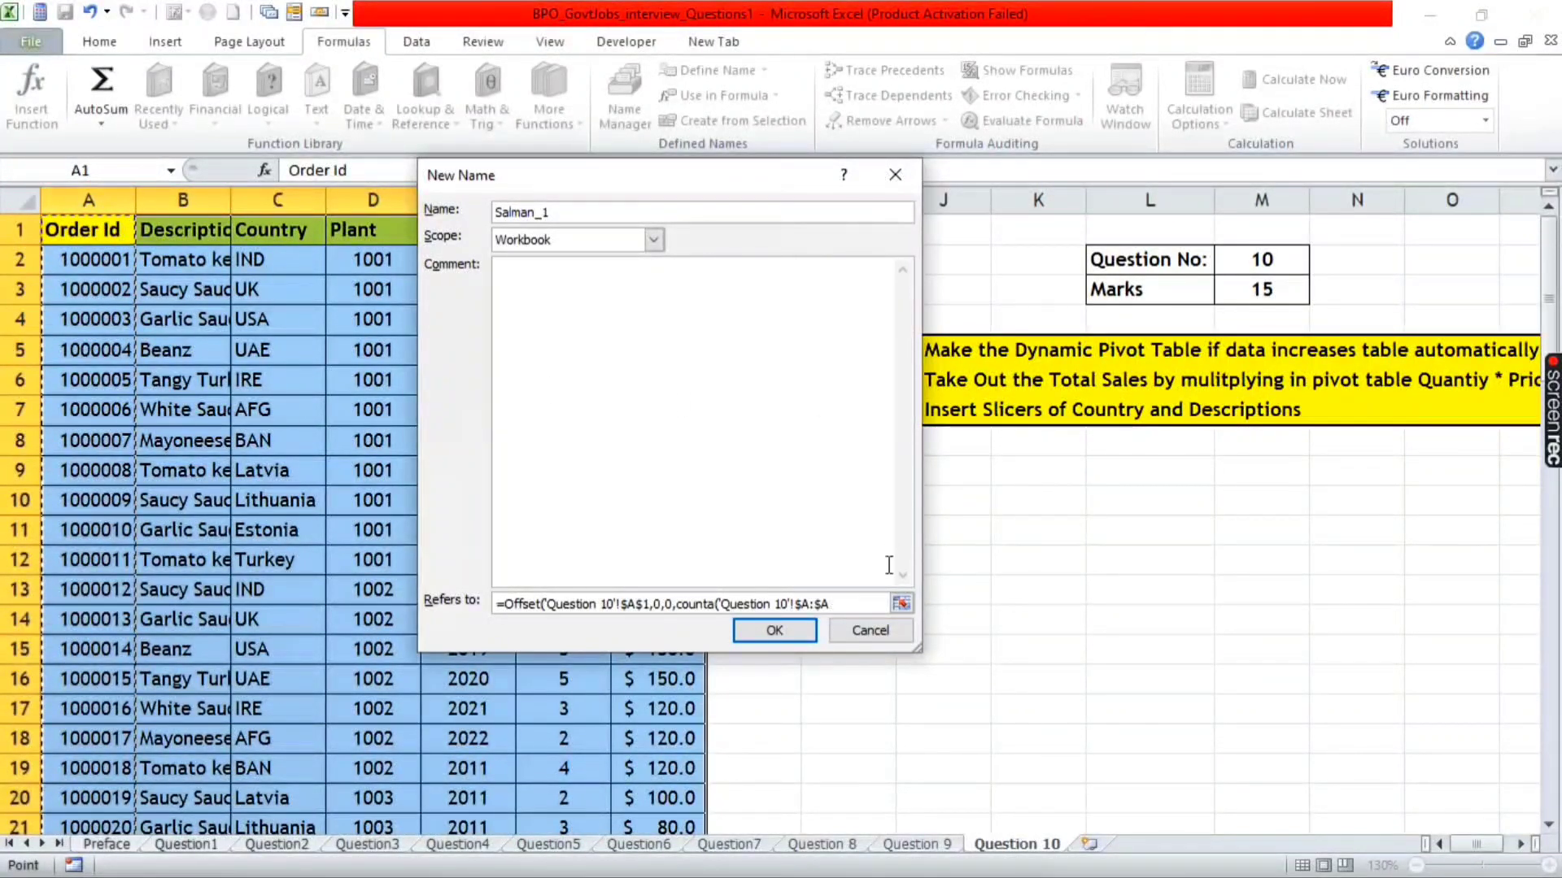
type("),counta(")
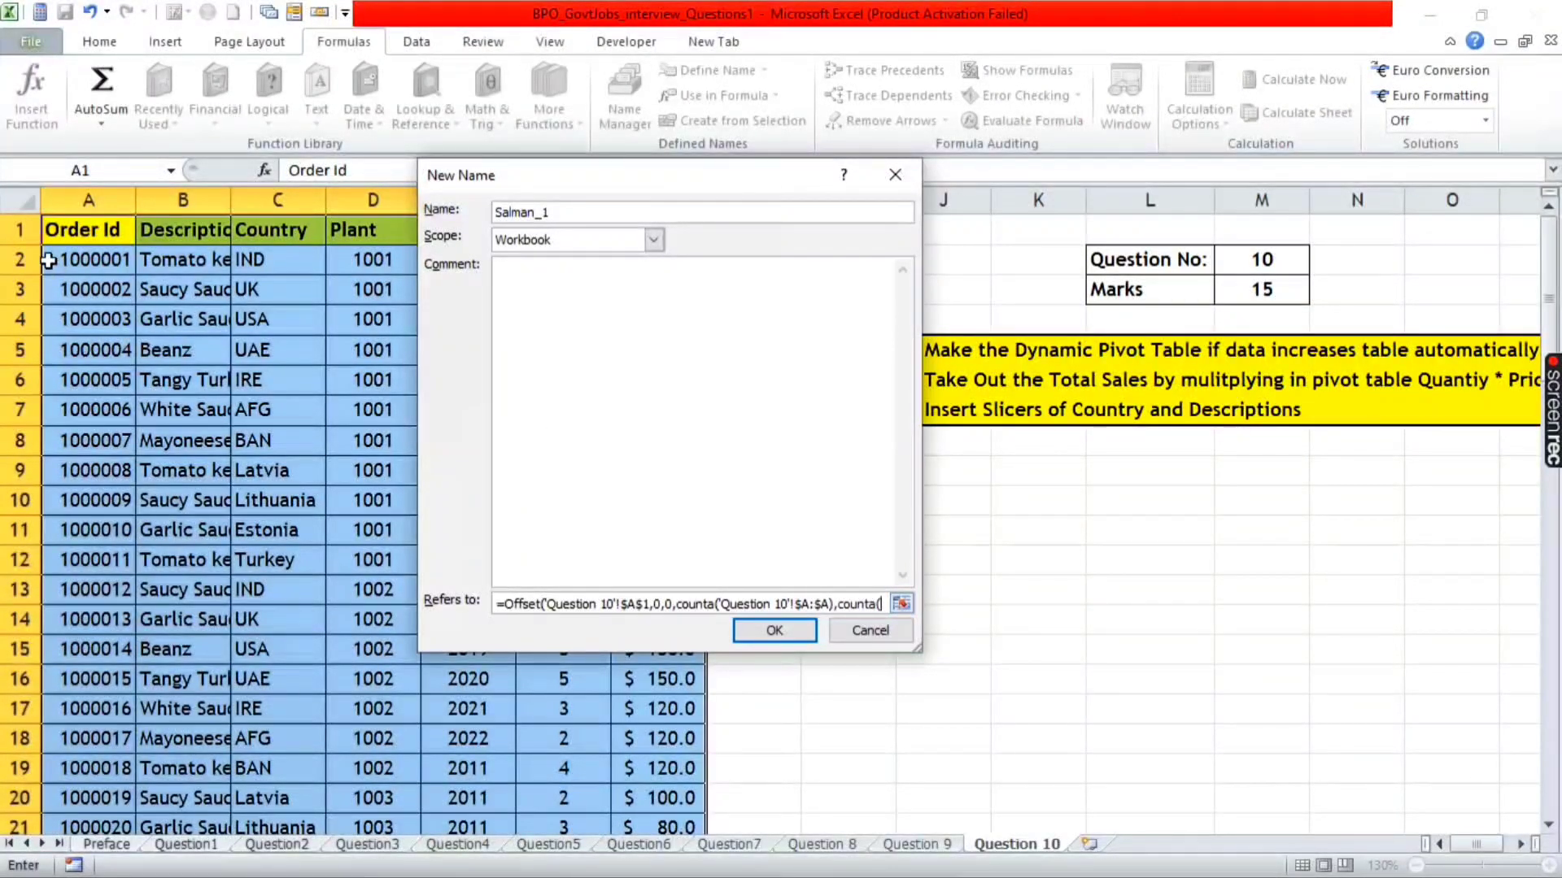
left_click(18, 230)
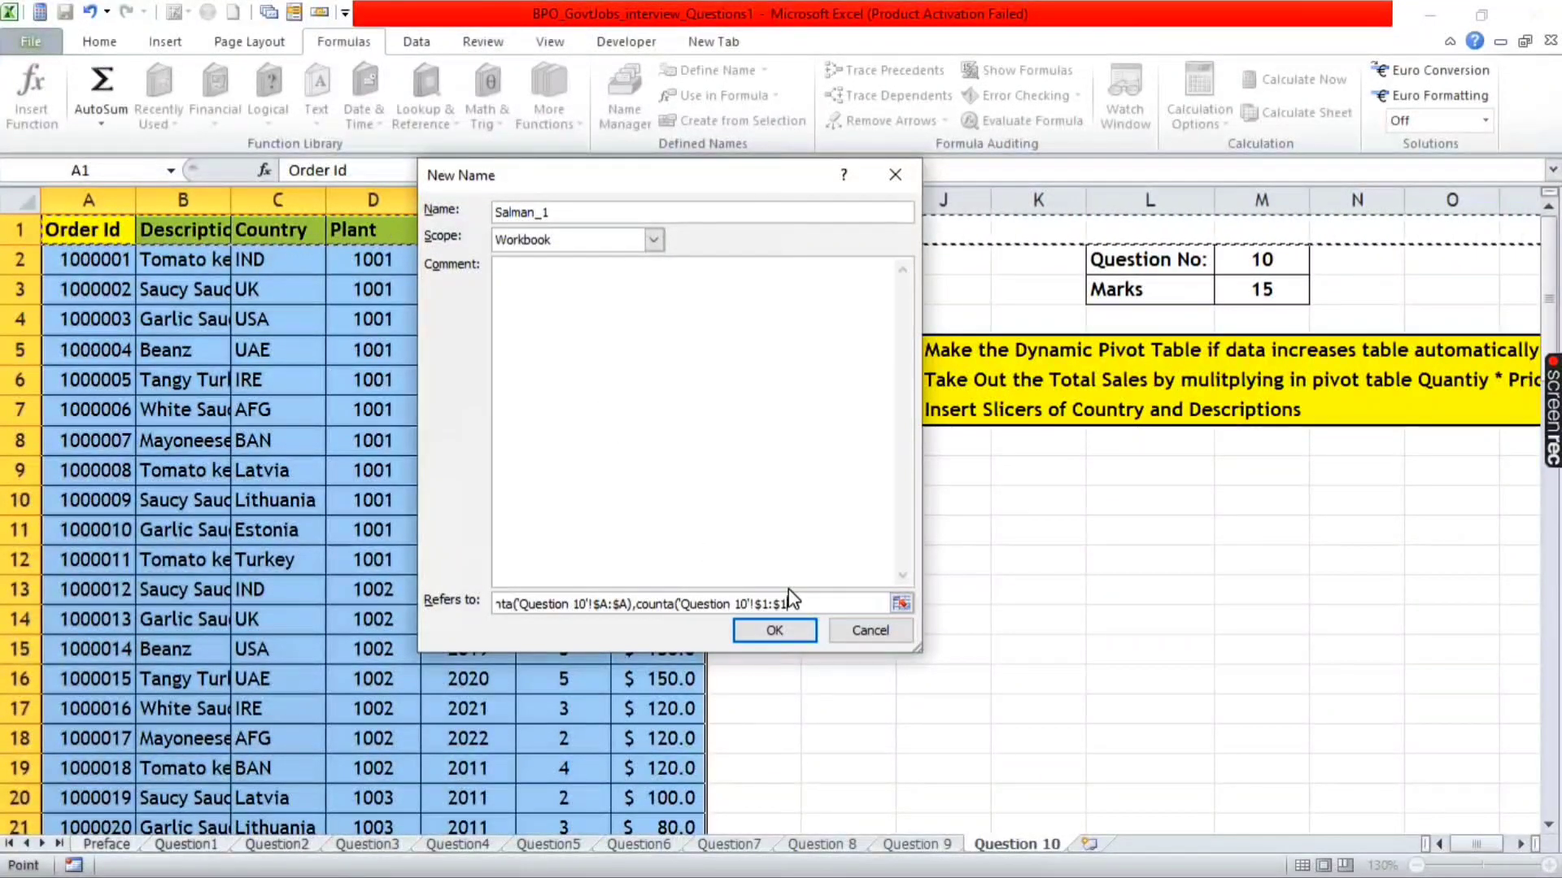
type(")")
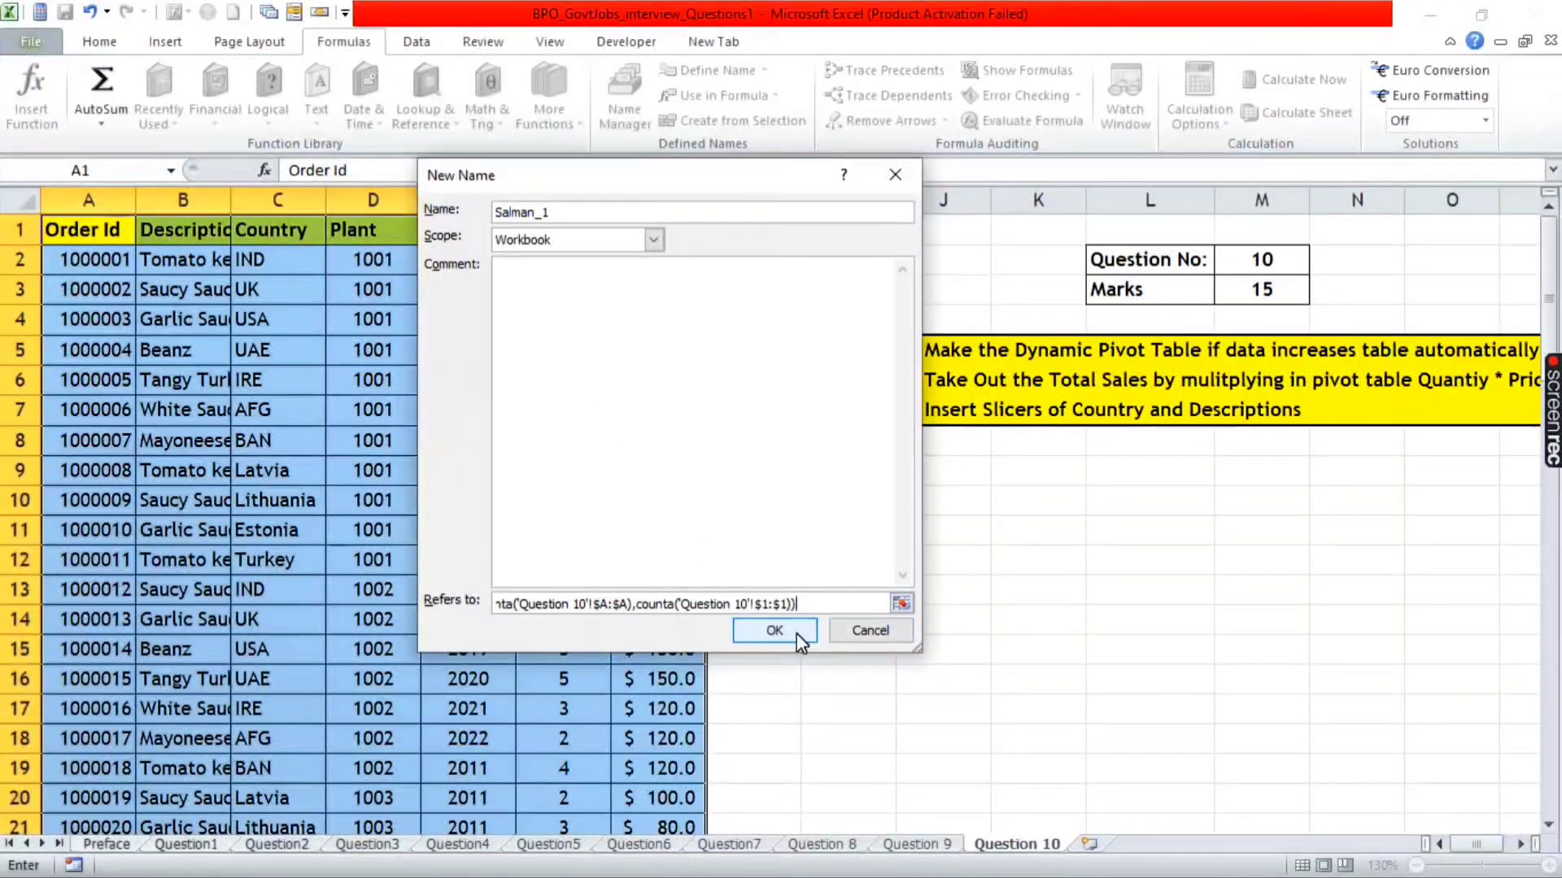
left_click(797, 633)
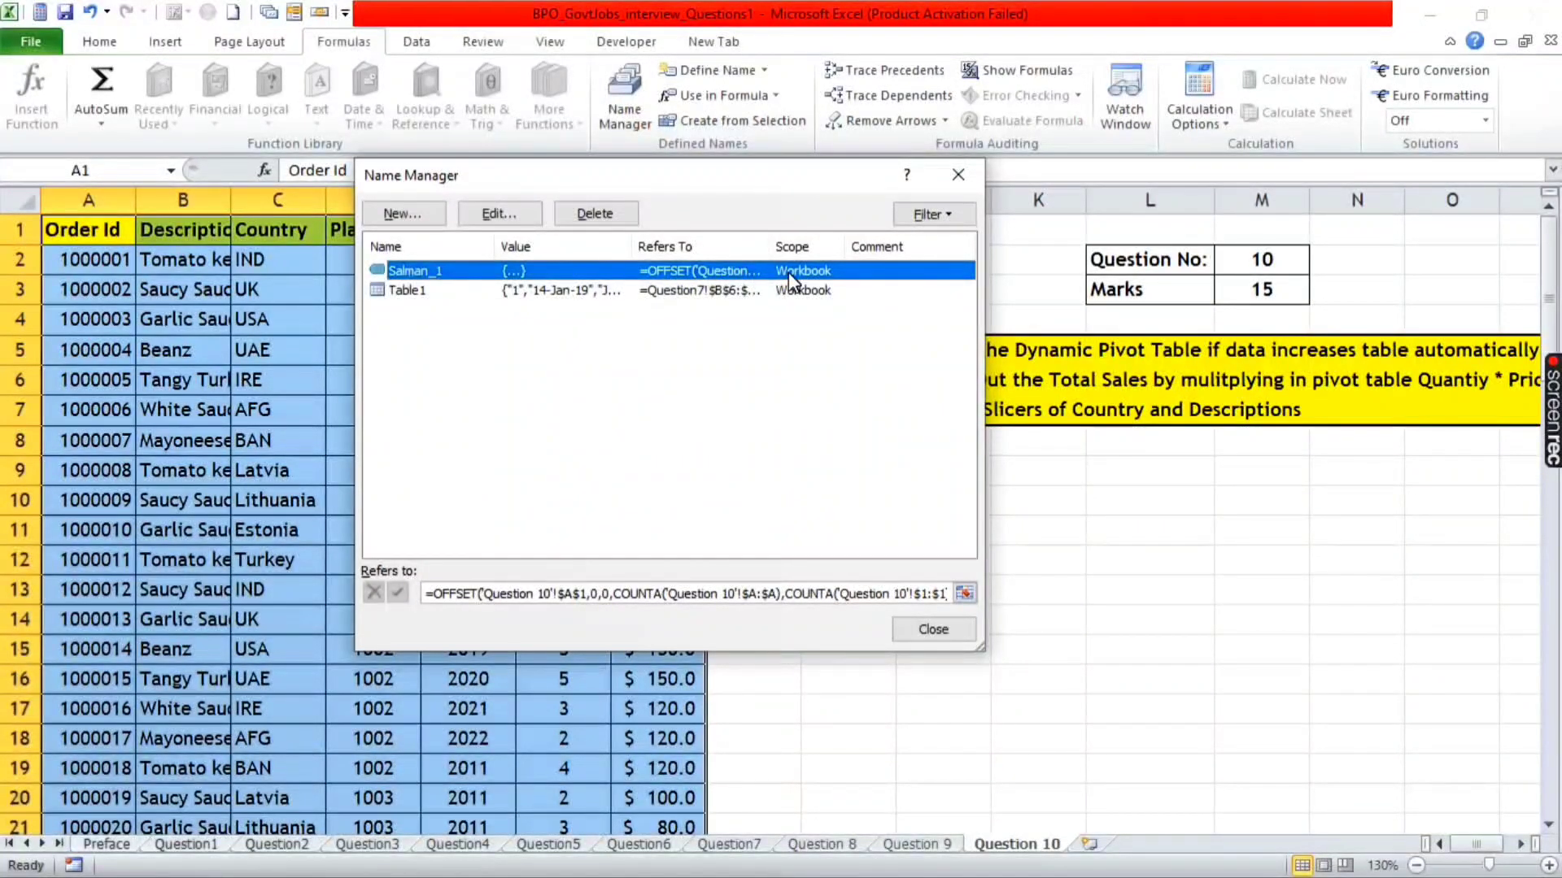
left_click(944, 628)
- Insert a PivotTable on a new worksheet with the dynamic named range as its source
left_click(115, 228)
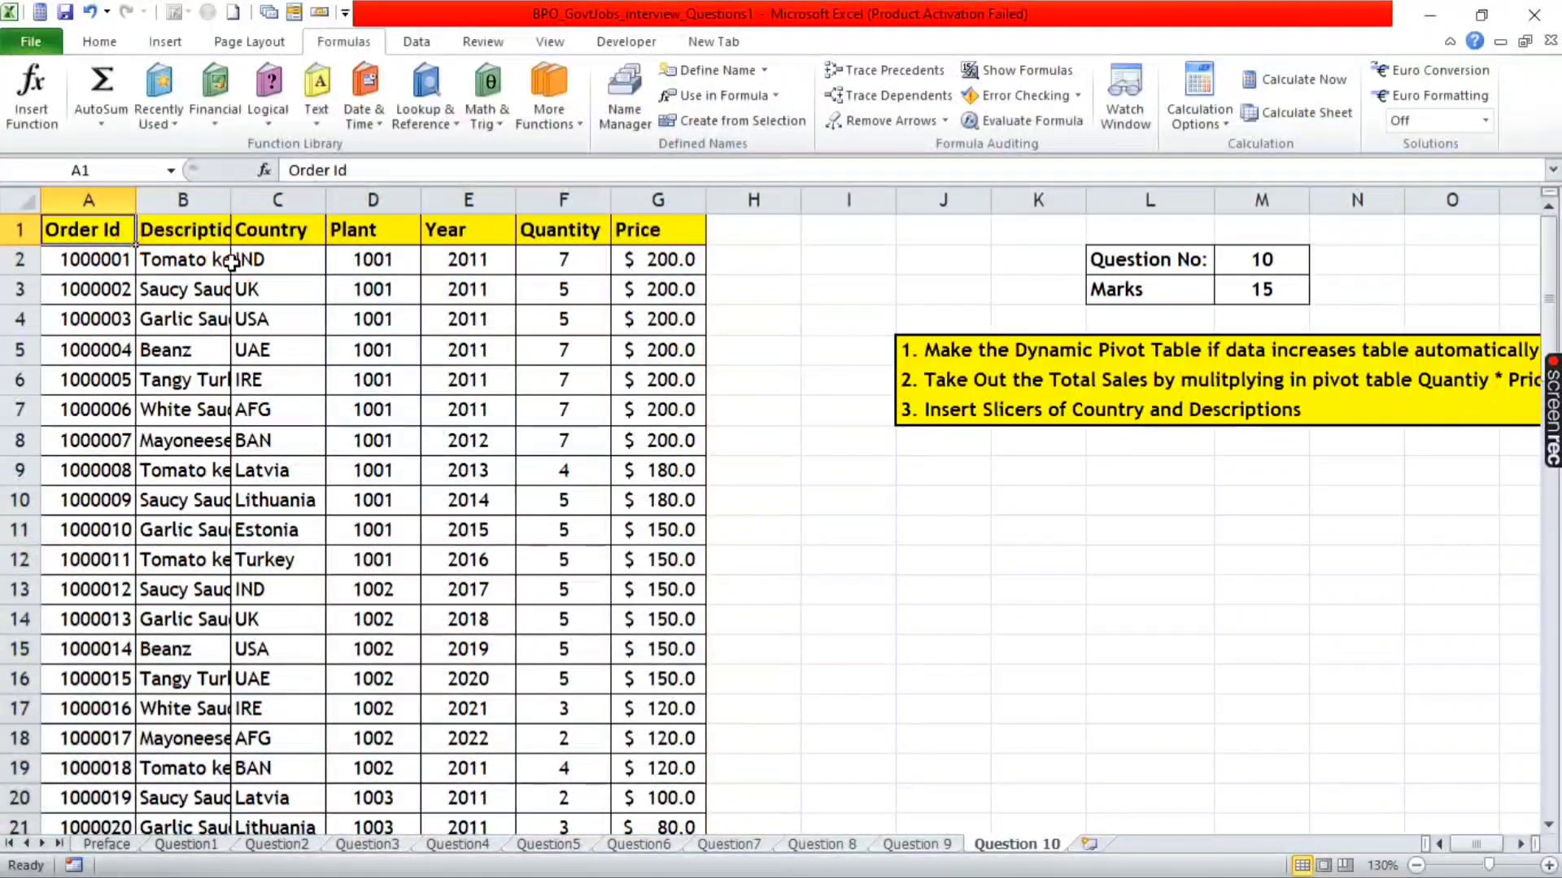
key("ctrl+shift+End")
scroll(501, 386, "up", 6)
scroll(500, 386, "up", 11)
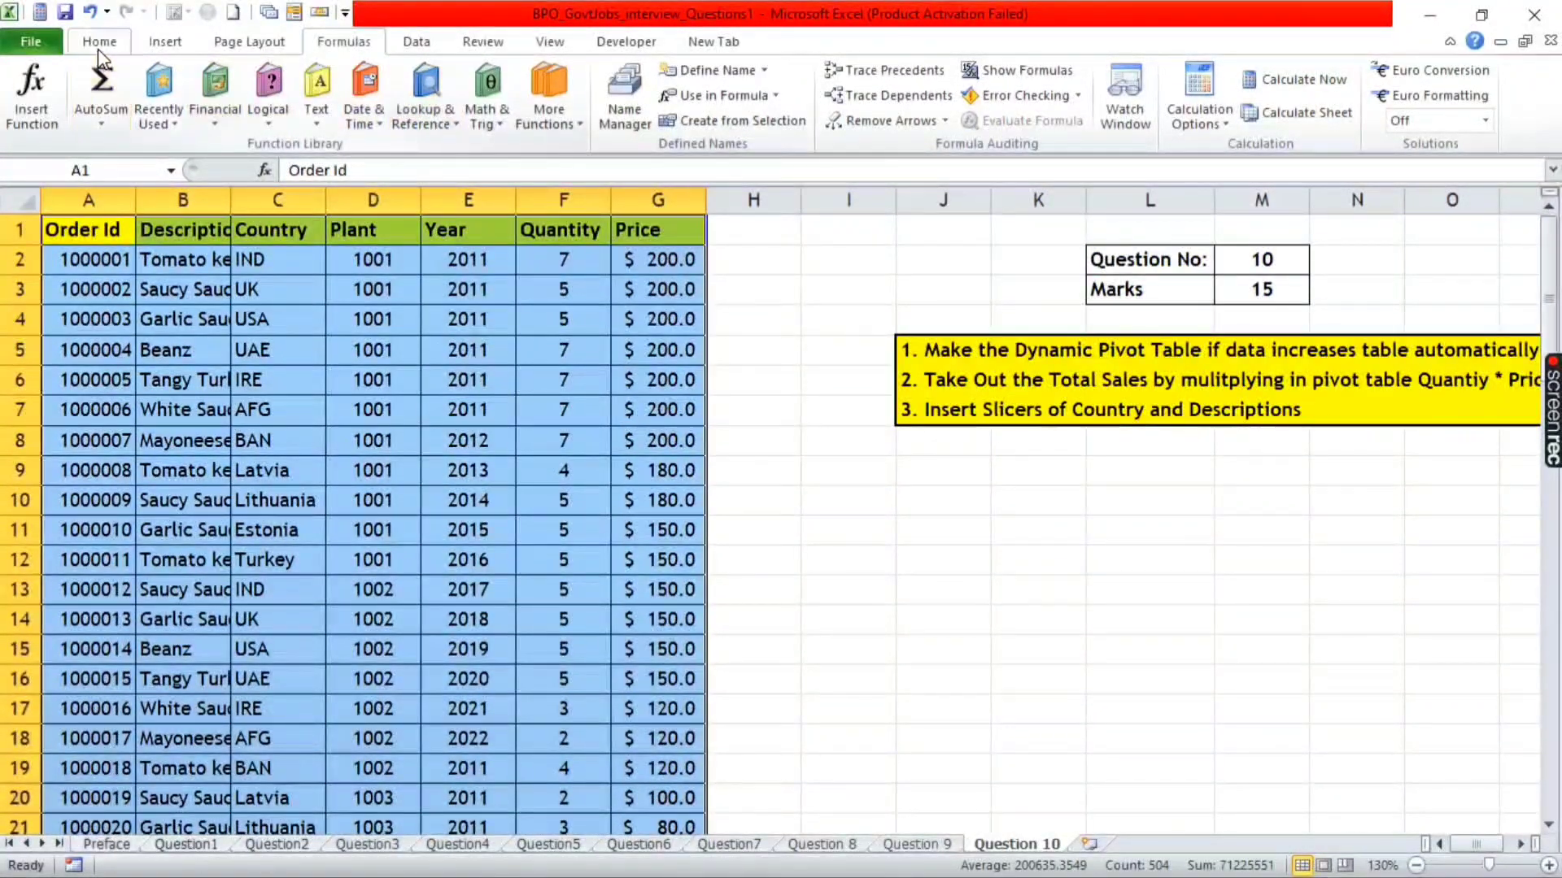
left_click(172, 46)
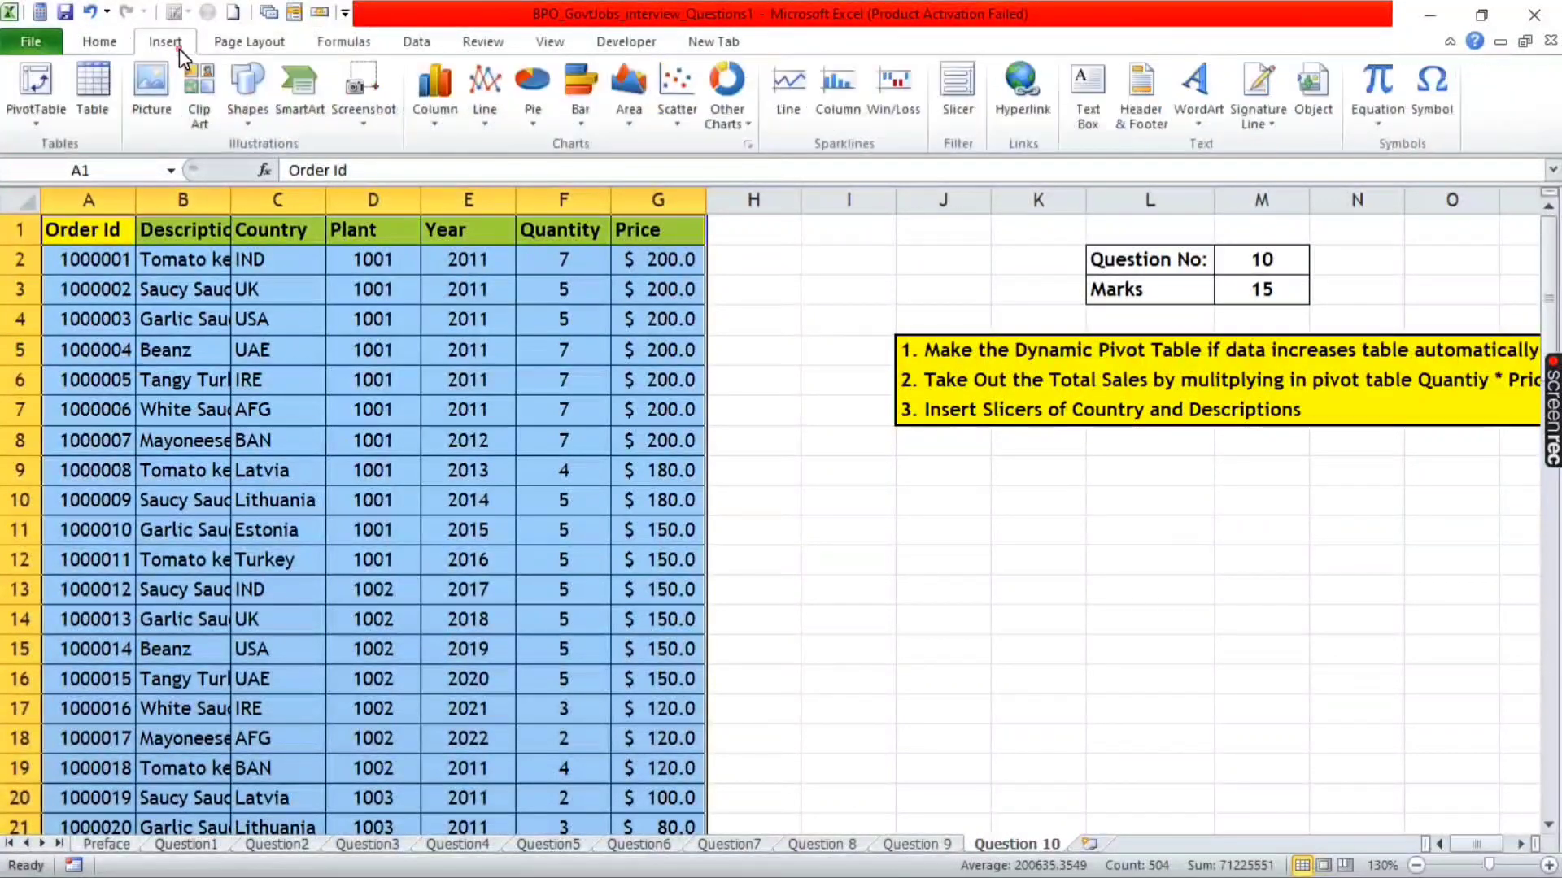
left_click(38, 124)
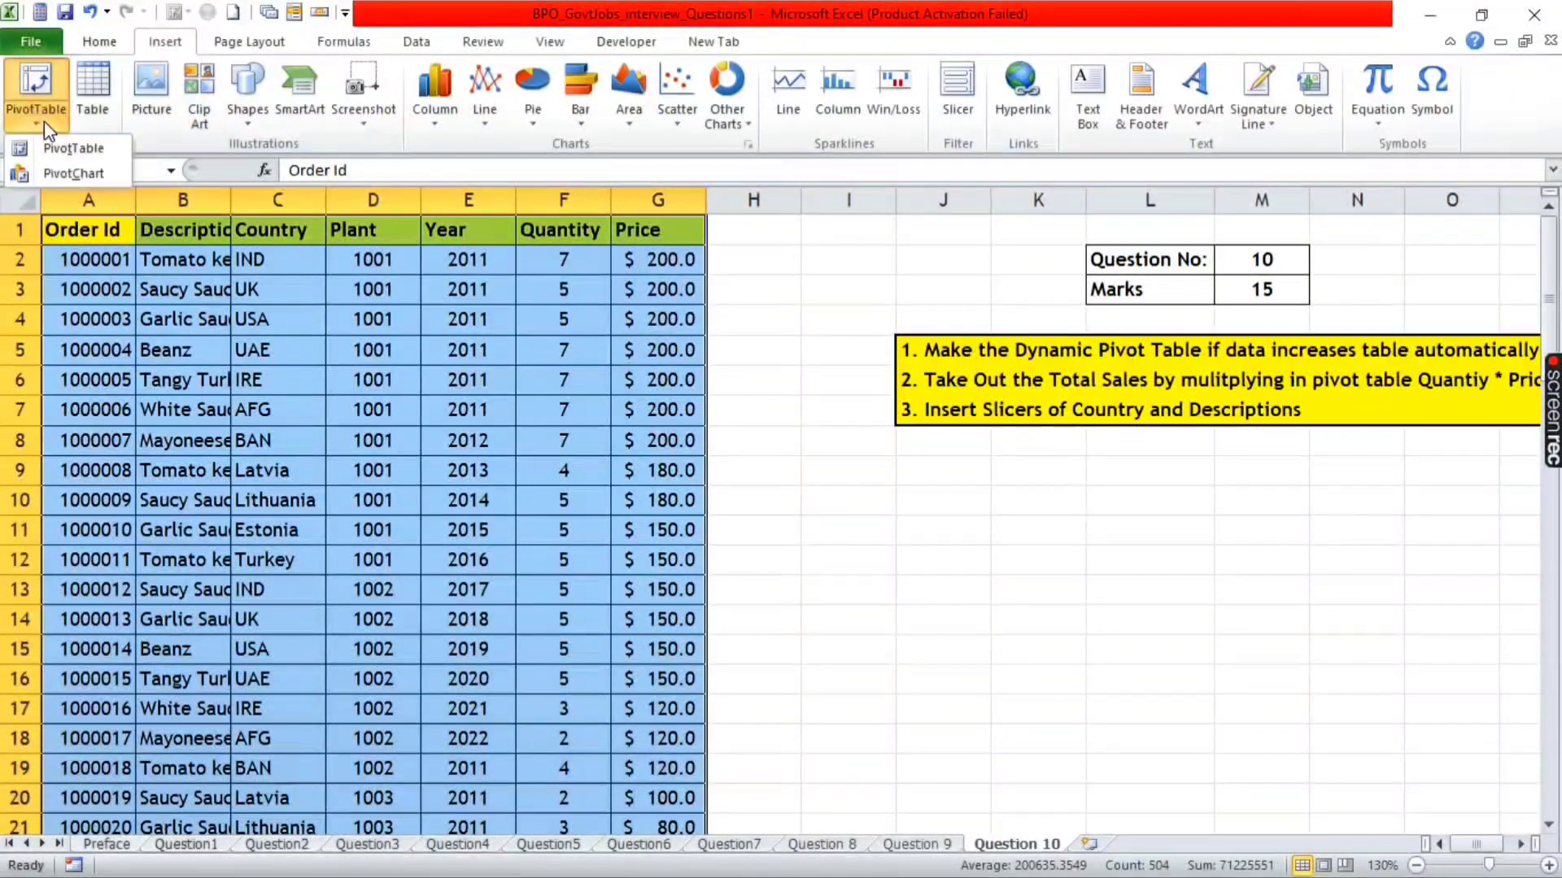
left_click(84, 150)
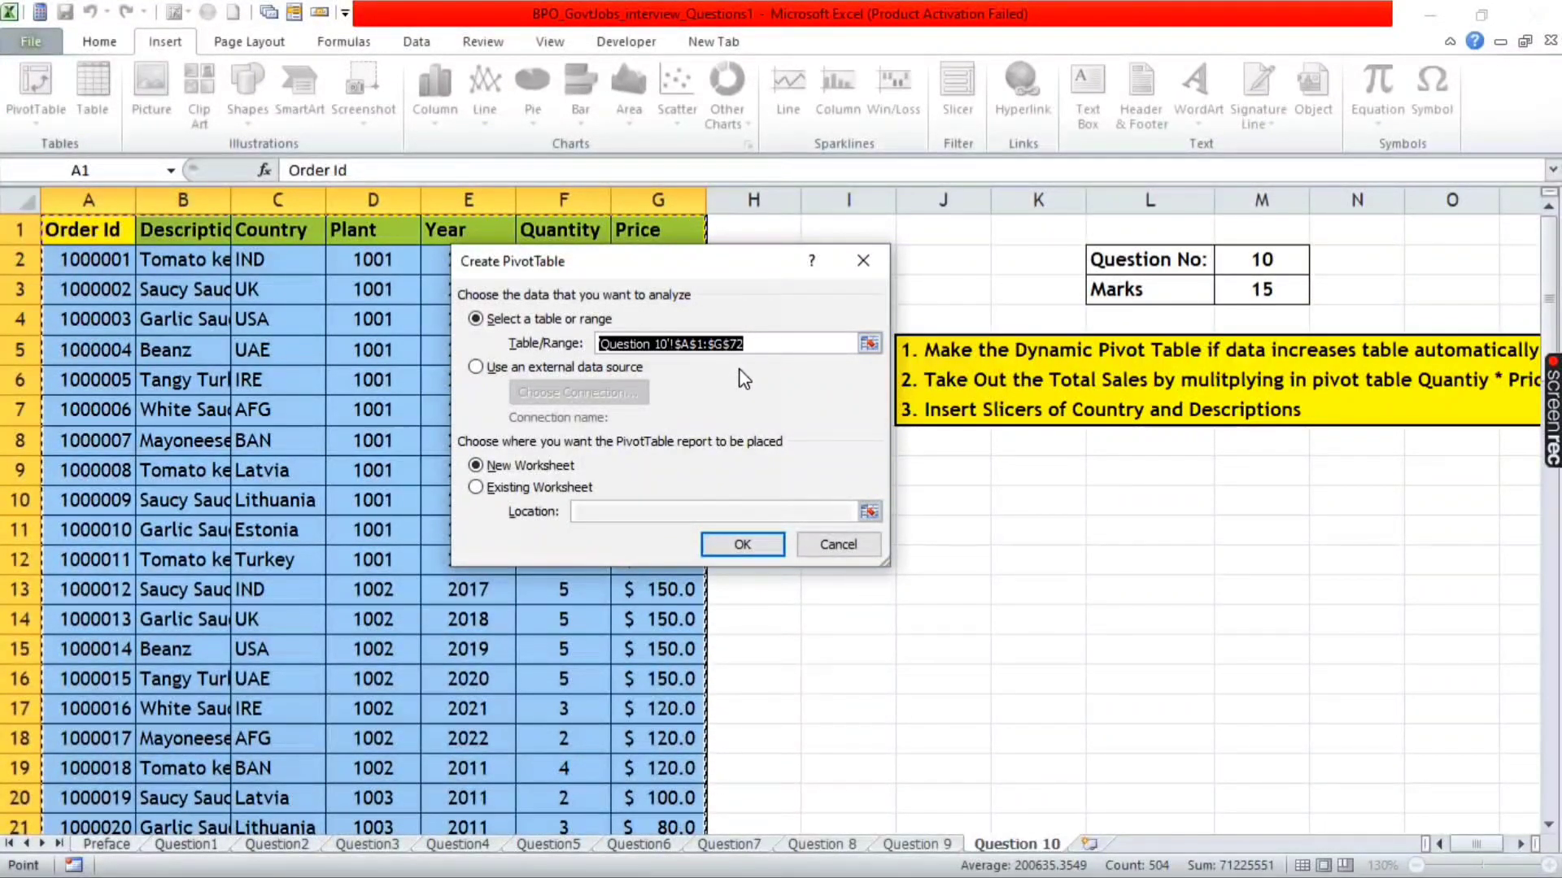
type("Salman")
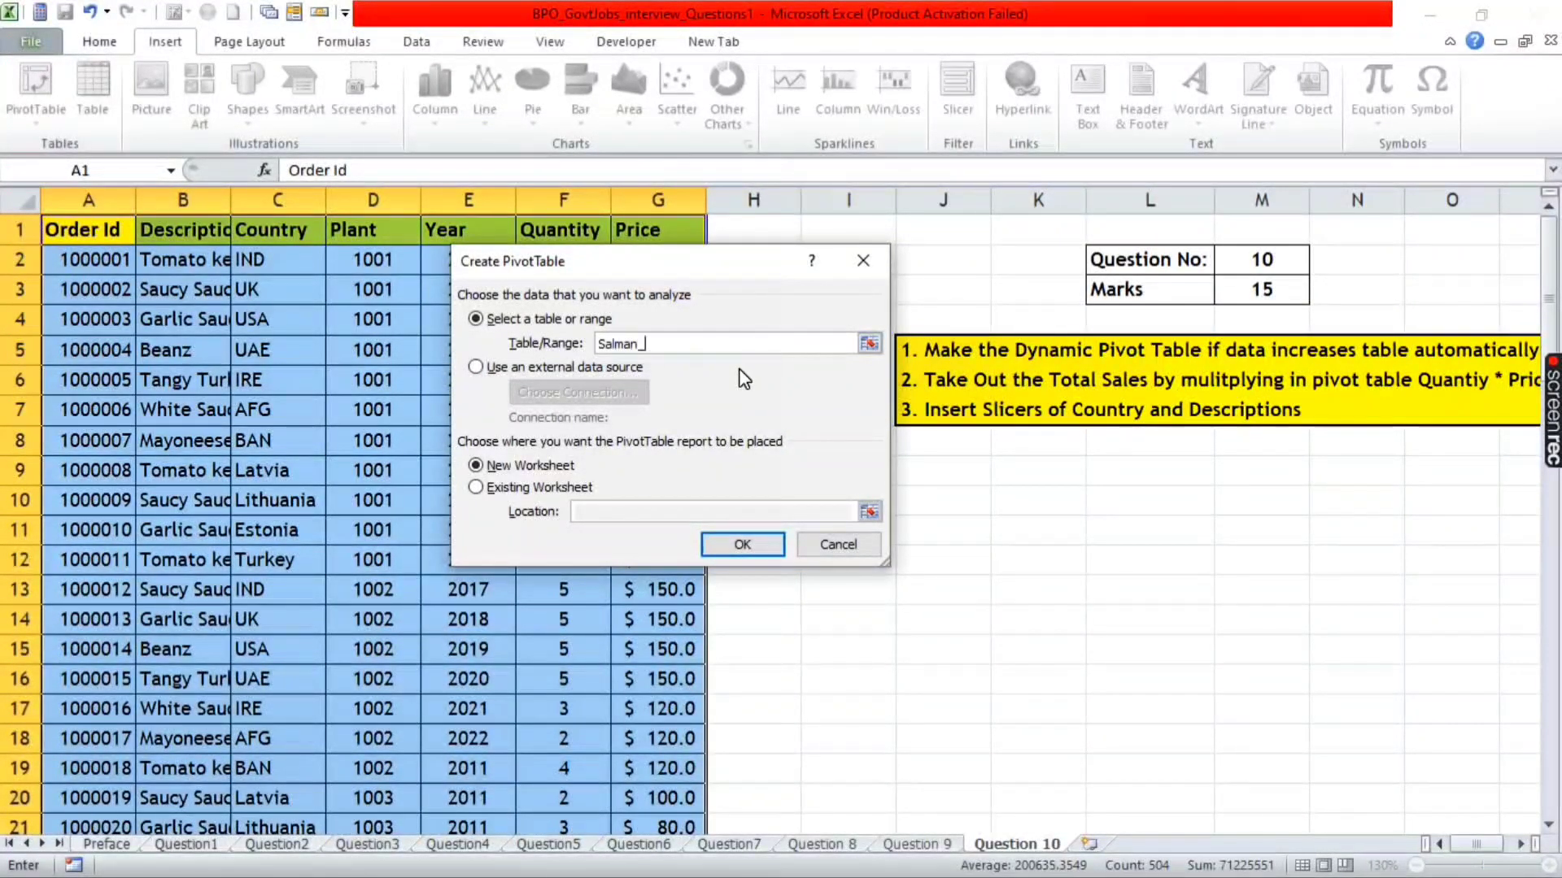
left_click(760, 544)
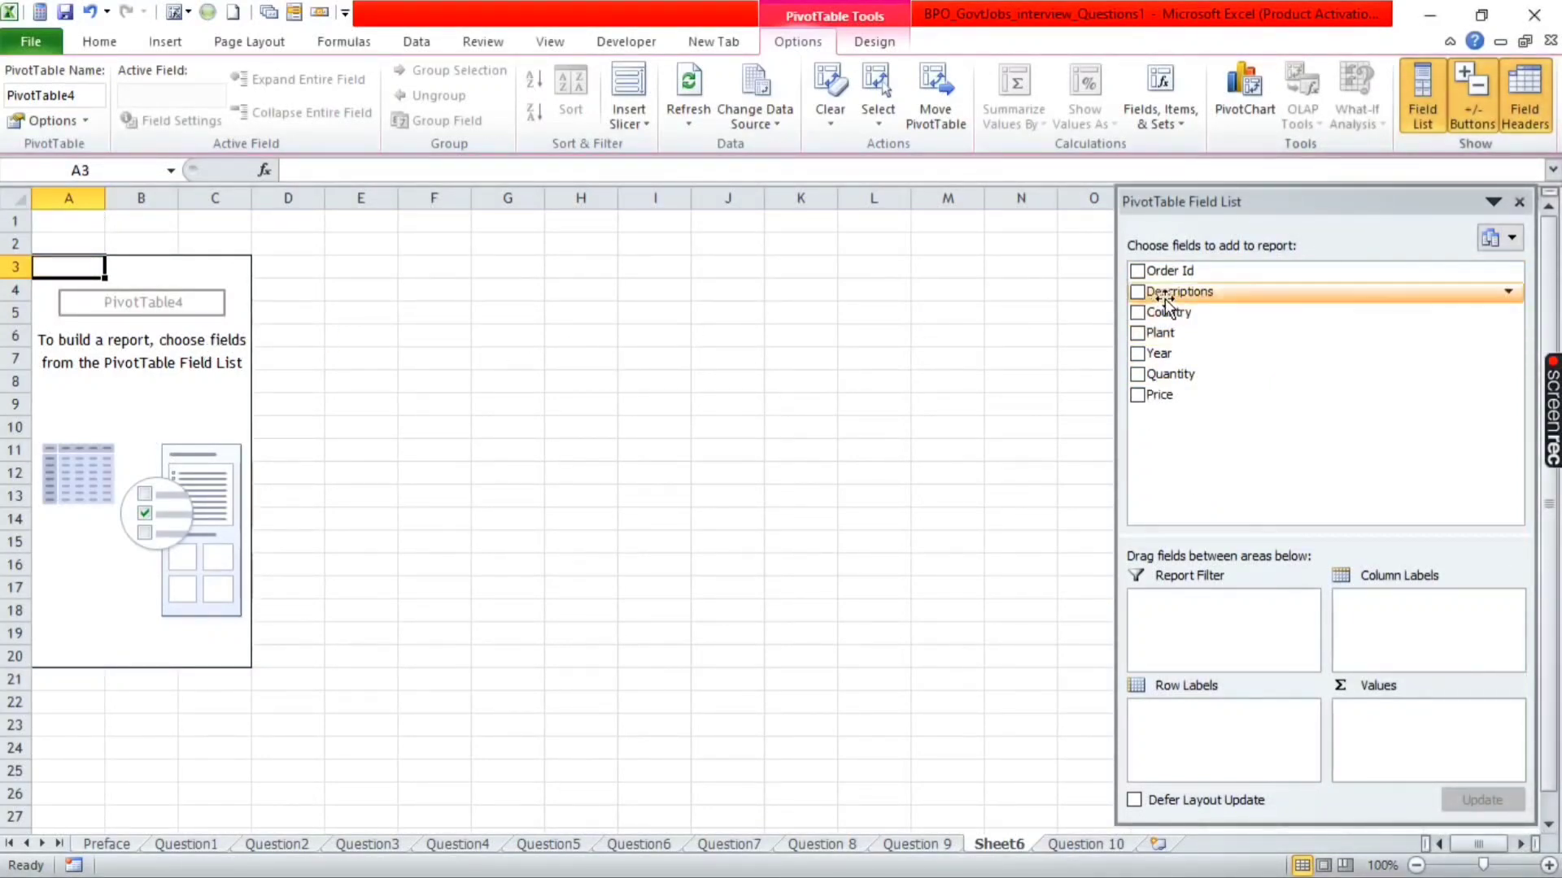
- Add Descriptions, Country and Plant as rows and sum Quantity and Price as values
left_click_drag(1165, 302, 1122, 340)
left_click_drag(1149, 688, 1155, 709)
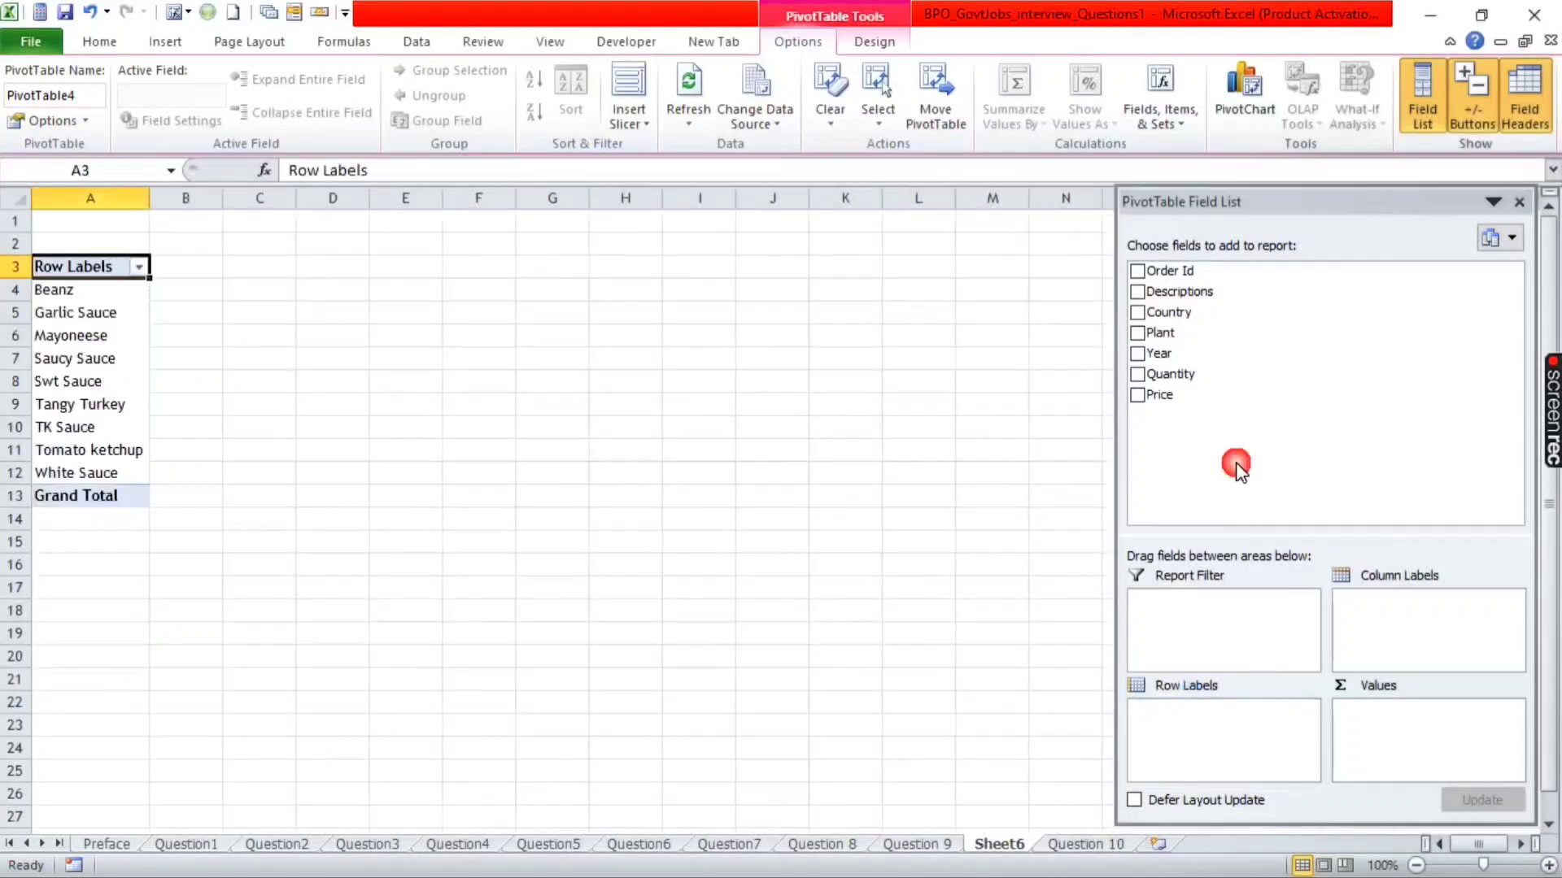
left_click_drag(1168, 313, 1220, 736)
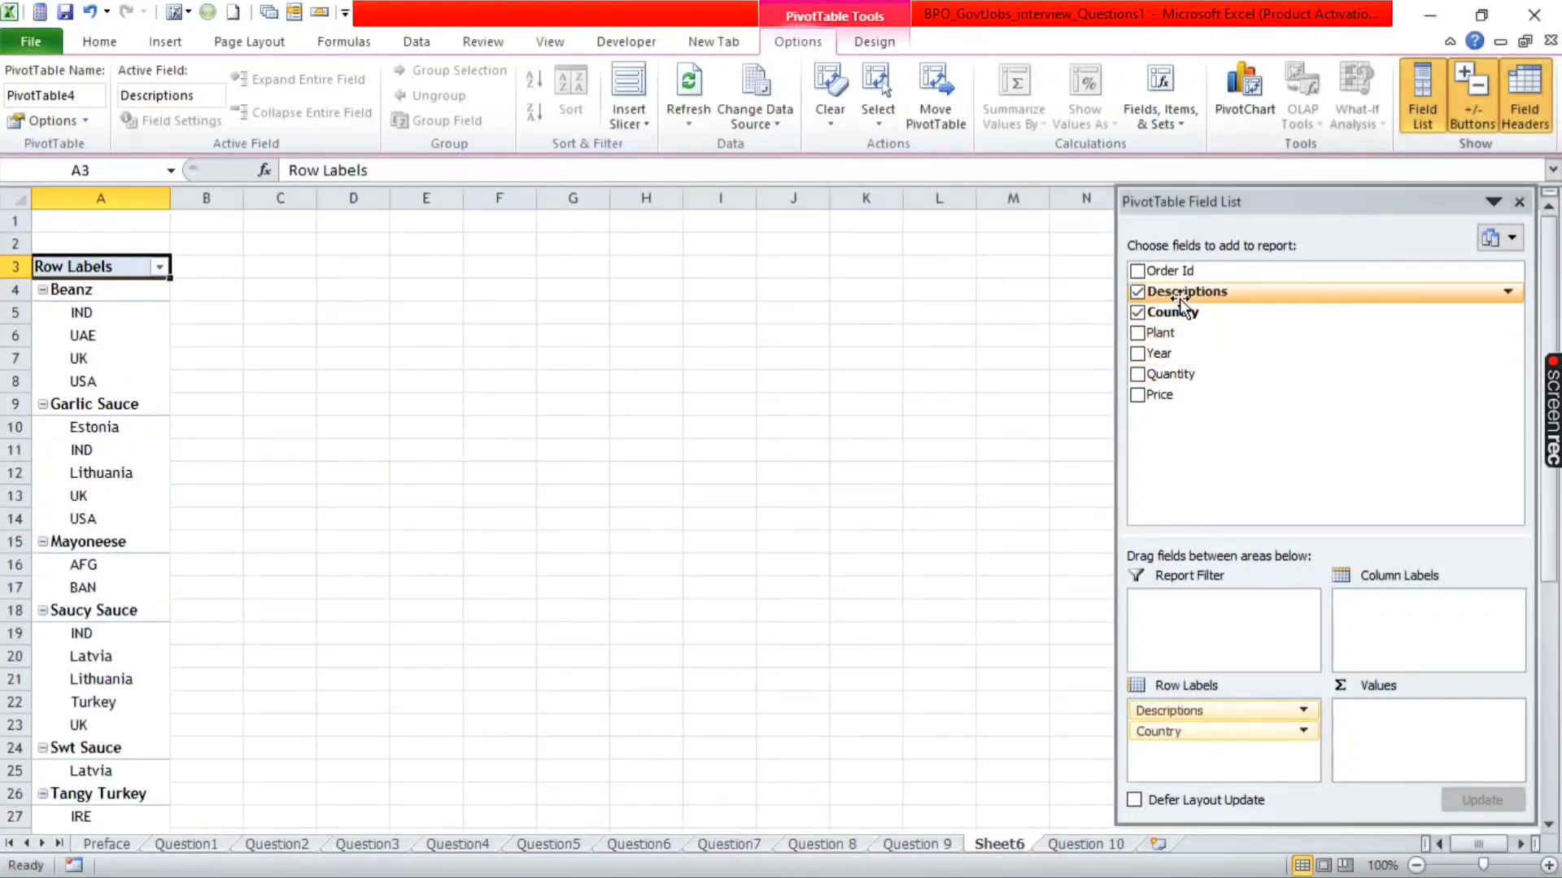
left_click_drag(1188, 335, 1212, 749)
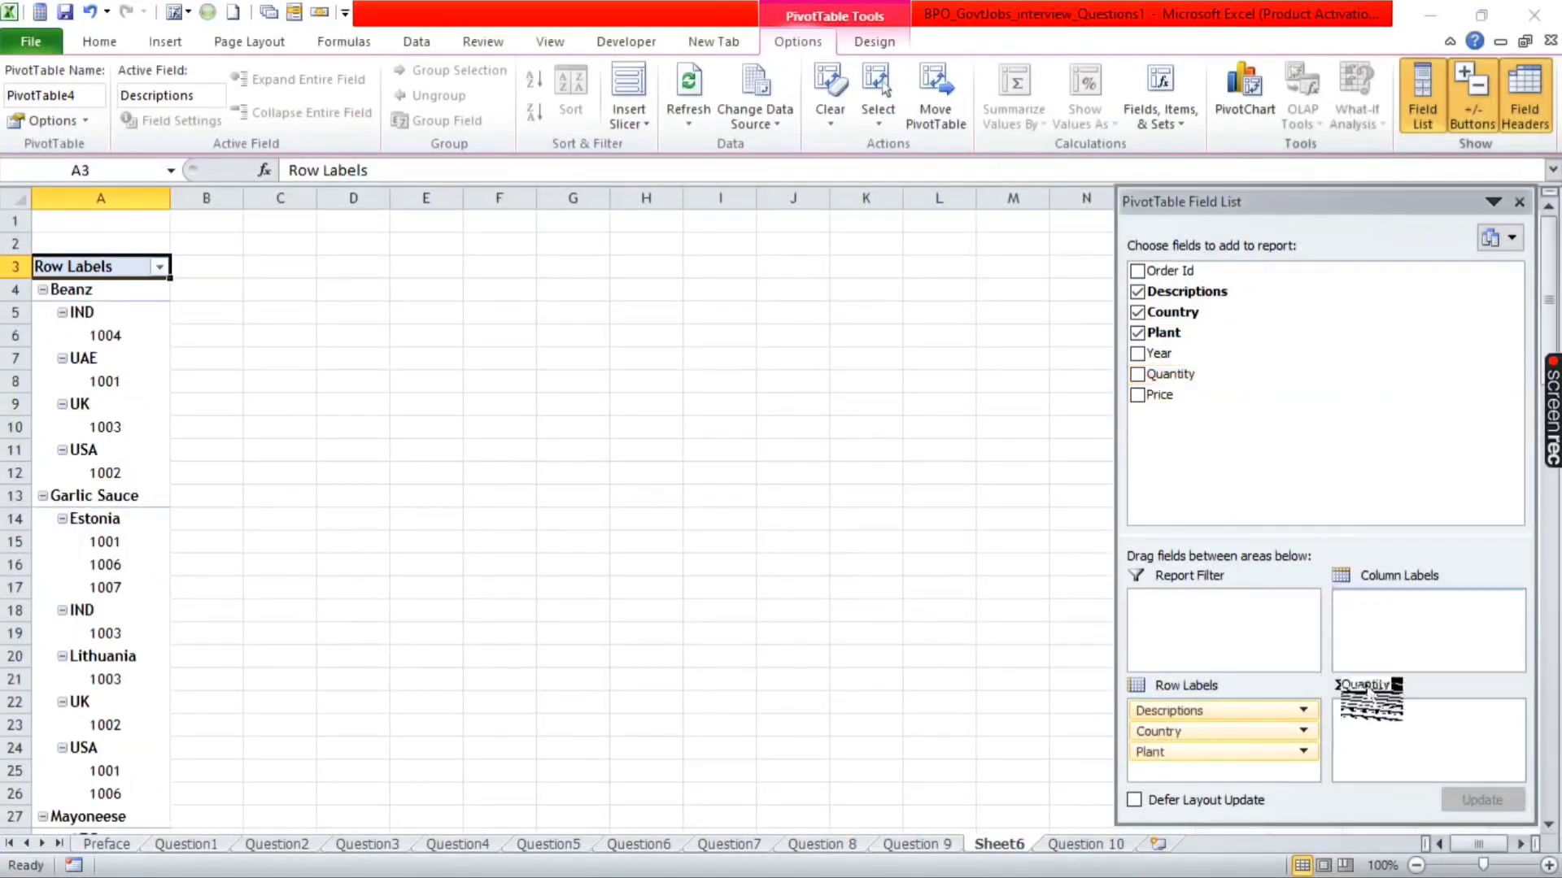
left_click_drag(1185, 376, 1382, 716)
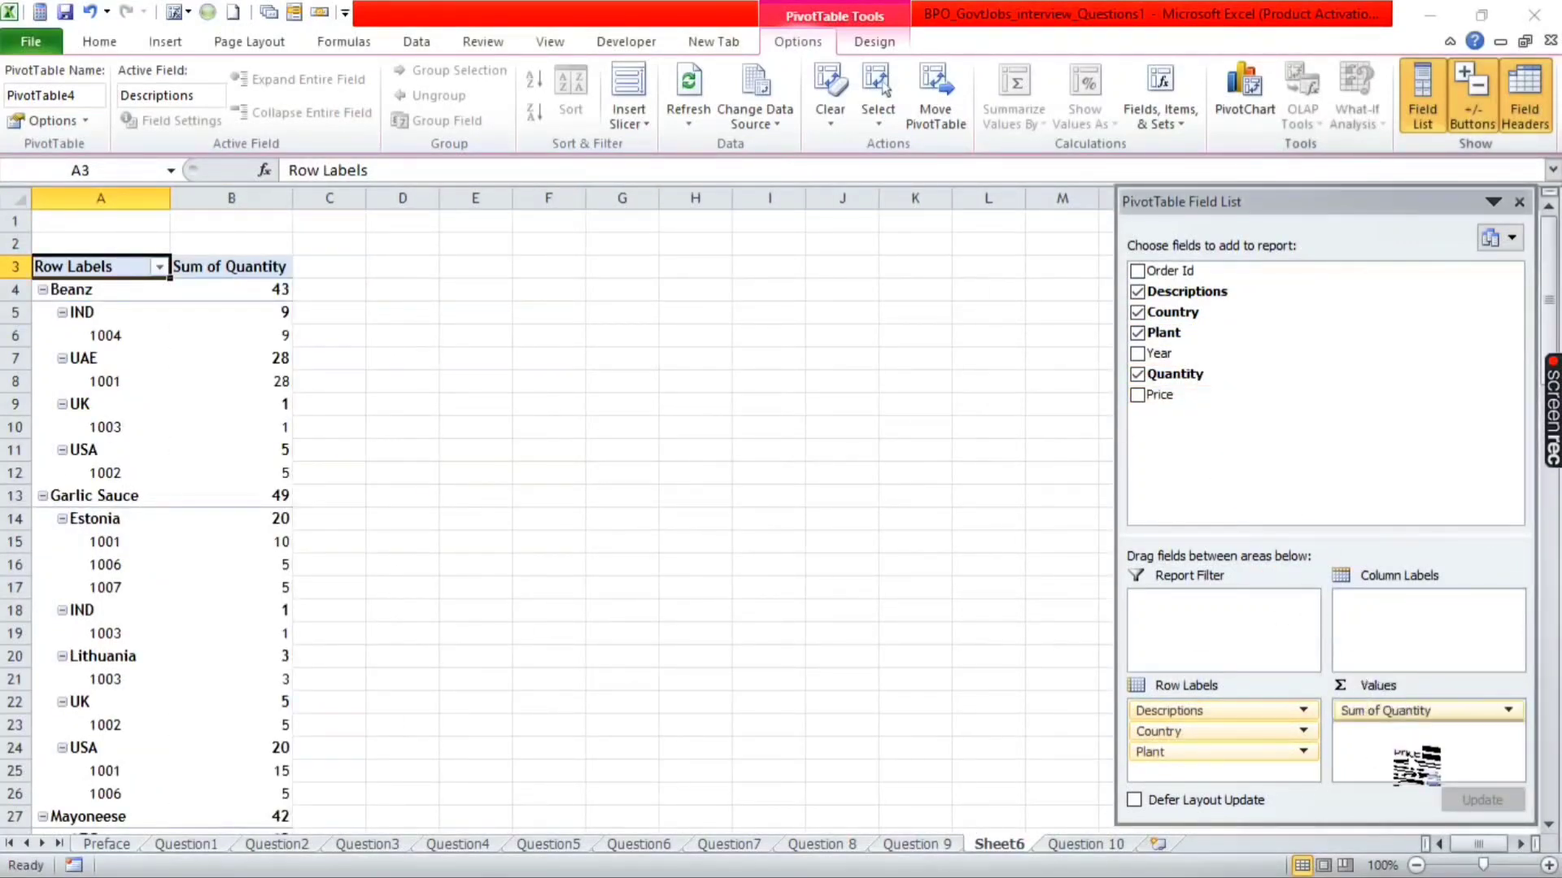
left_click_drag(1354, 625, 1414, 761)
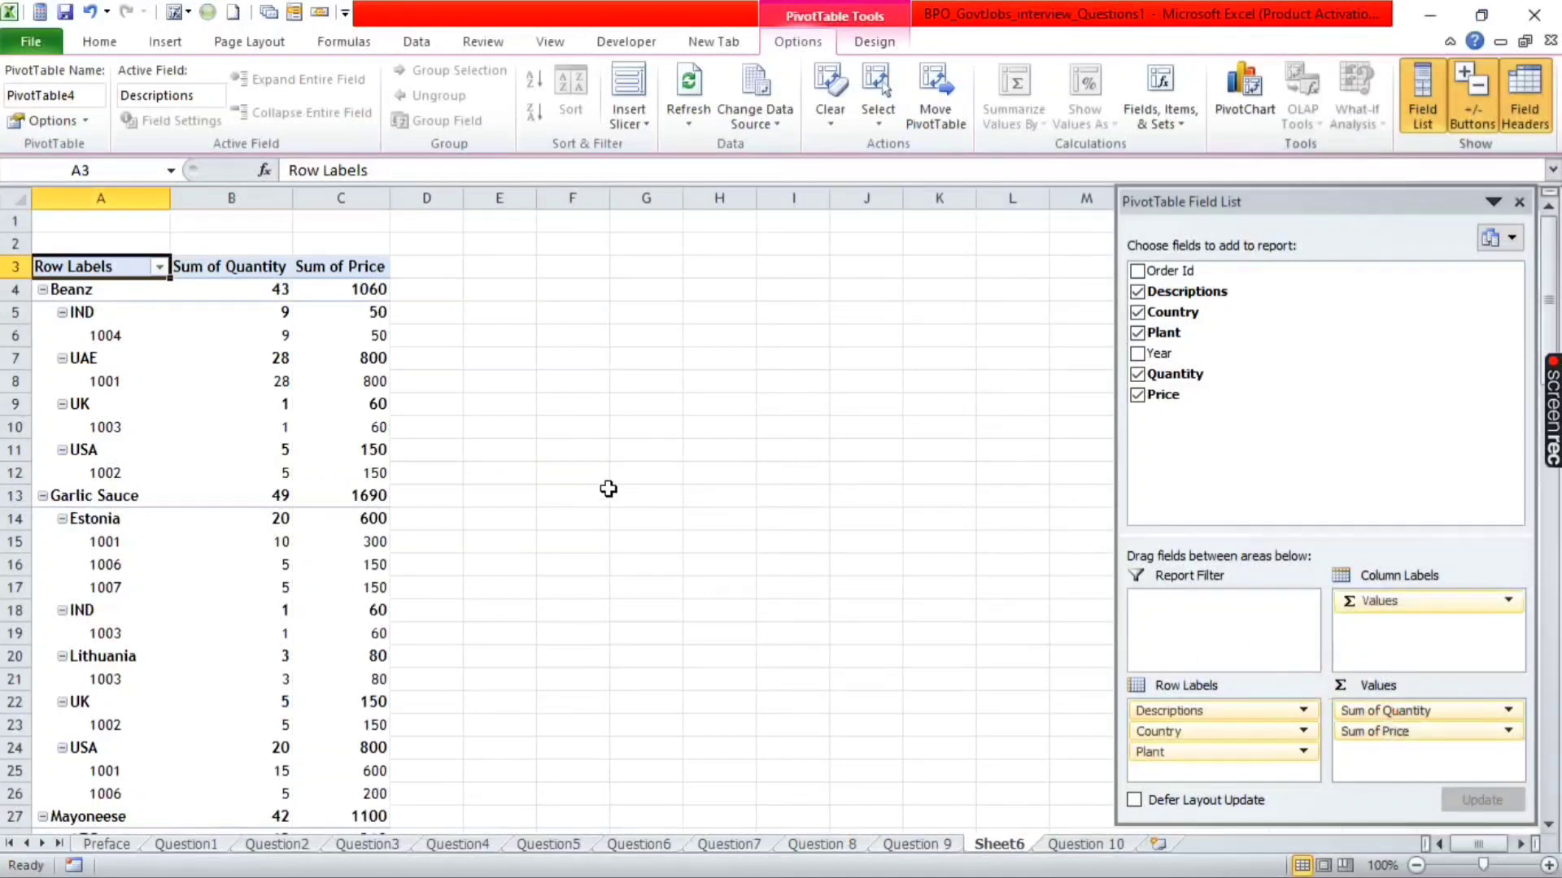
- Turn on the classic PivotTable layout in PivotTable Options > Display
right_click(135, 330)
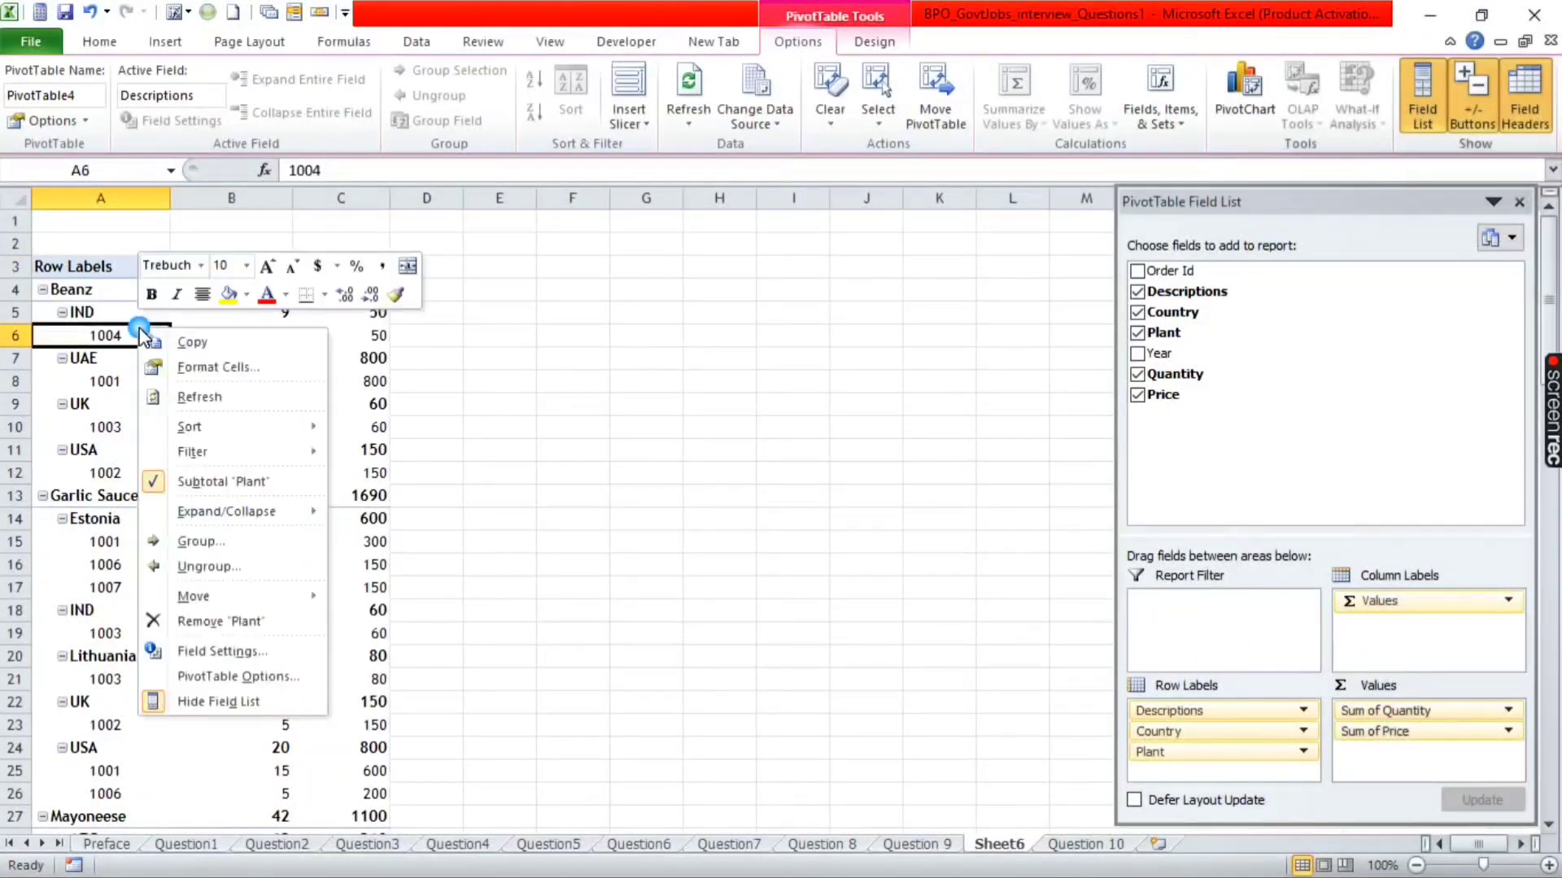
left_click(222, 679)
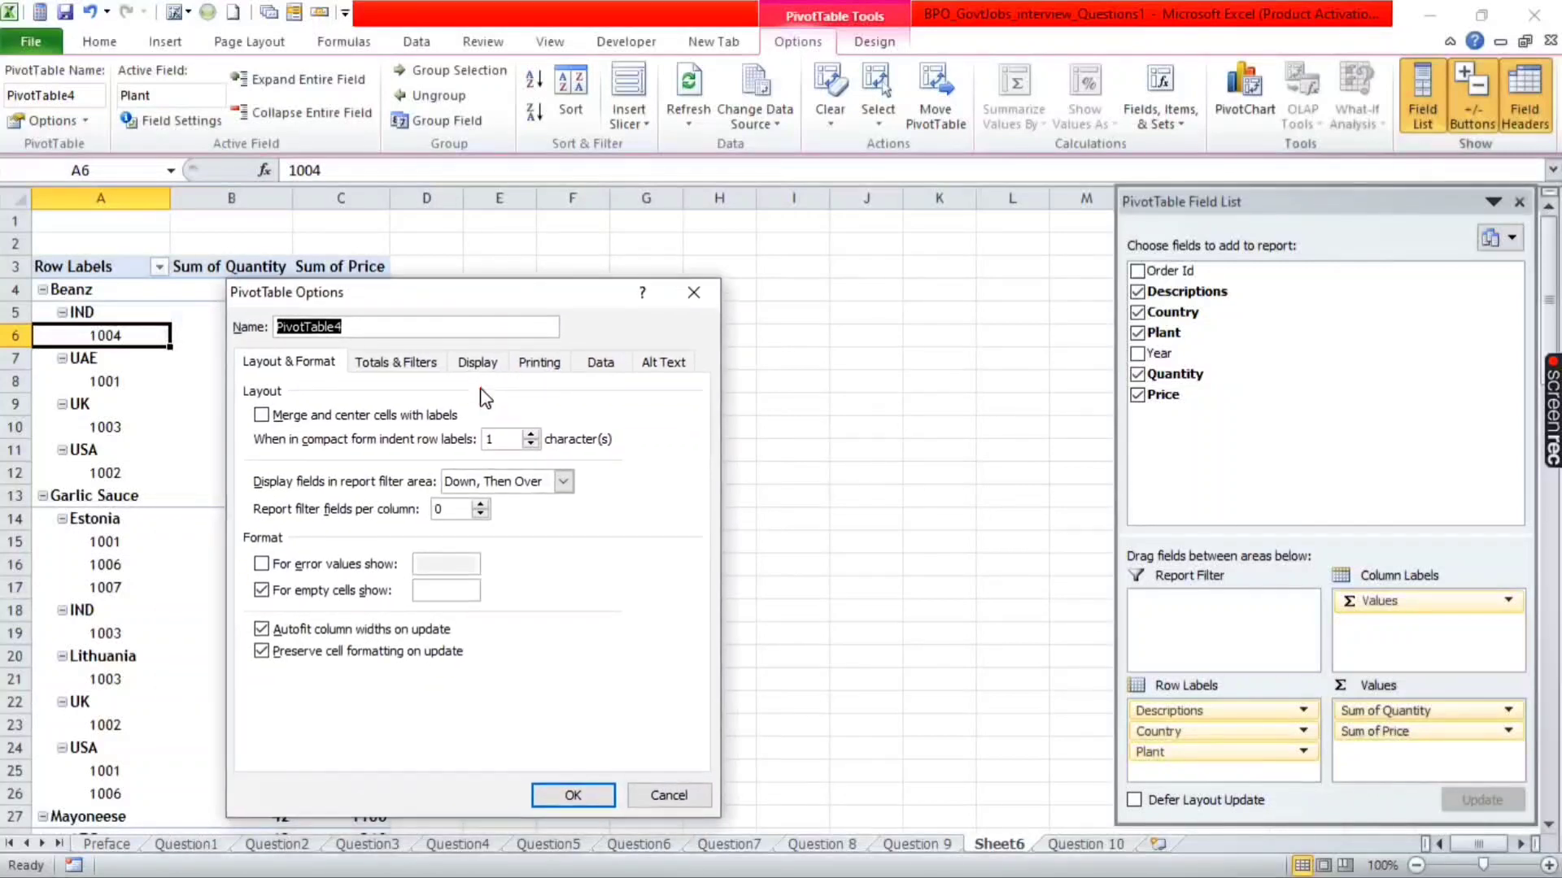
left_click(477, 363)
left_click(286, 534)
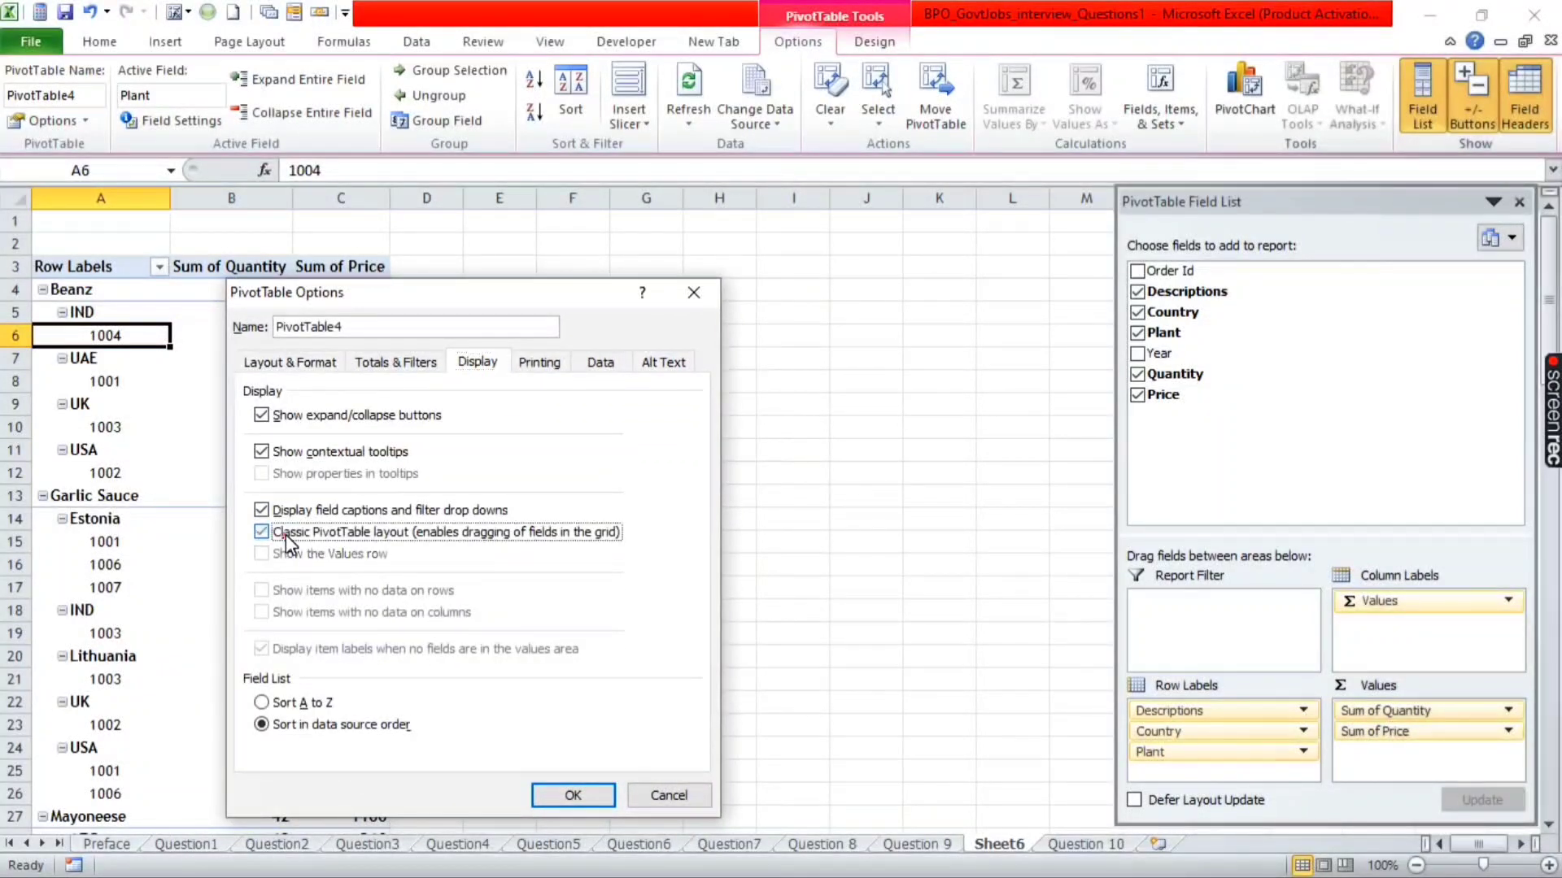
left_click(574, 796)
left_click_drag(370, 293, 469, 467)
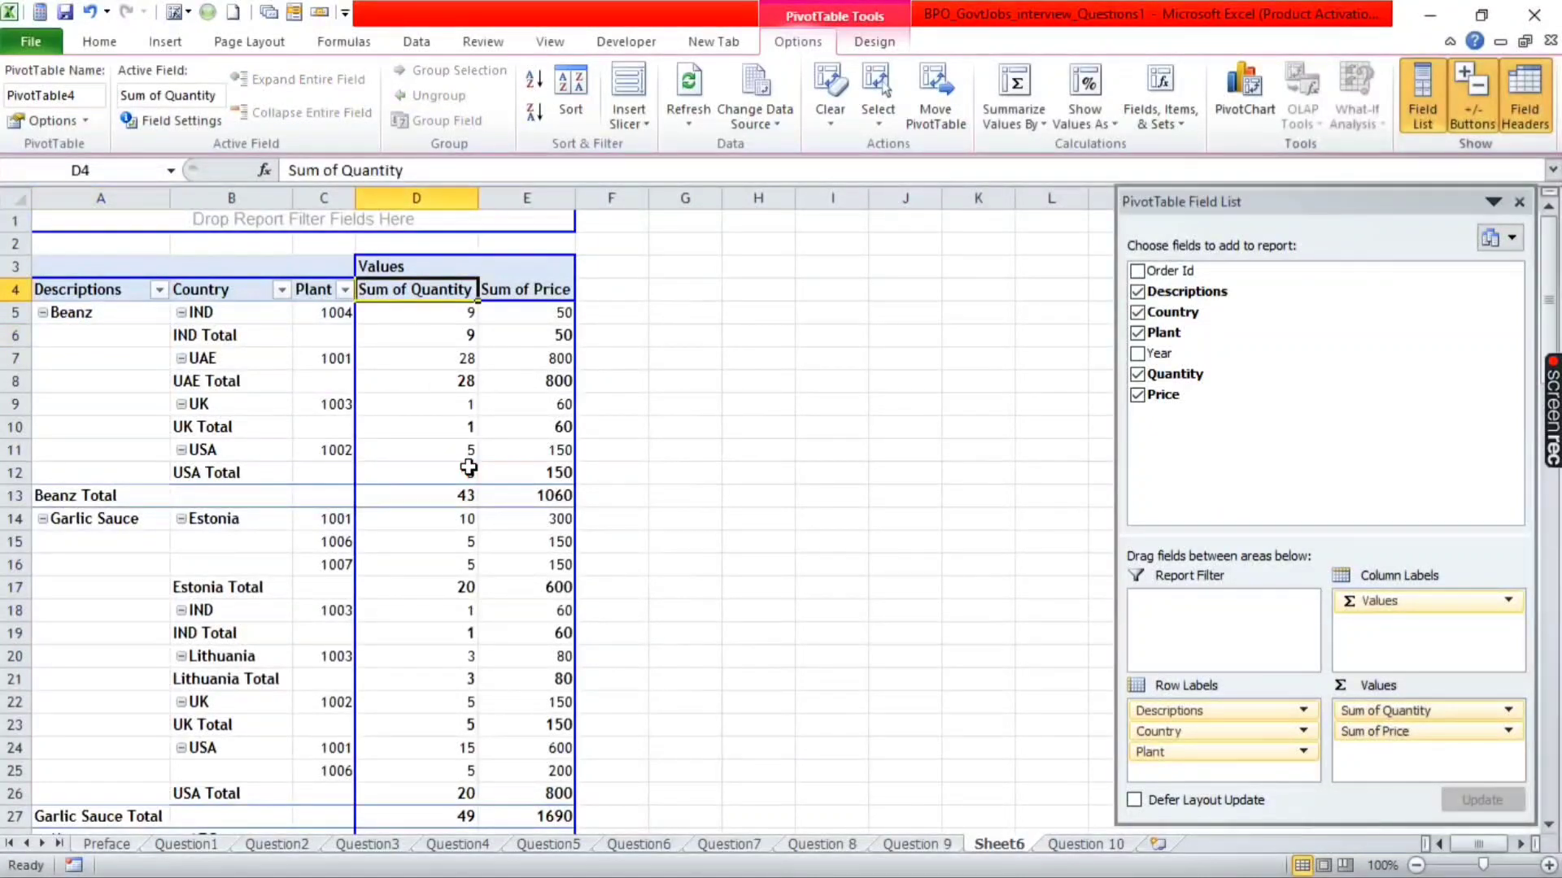
scroll(468, 467, "down", 2)
scroll(377, 418, "up", 2)
- Set the pivot's subtotals to Do Not Show Subtotals
left_click(869, 41)
left_click(54, 122)
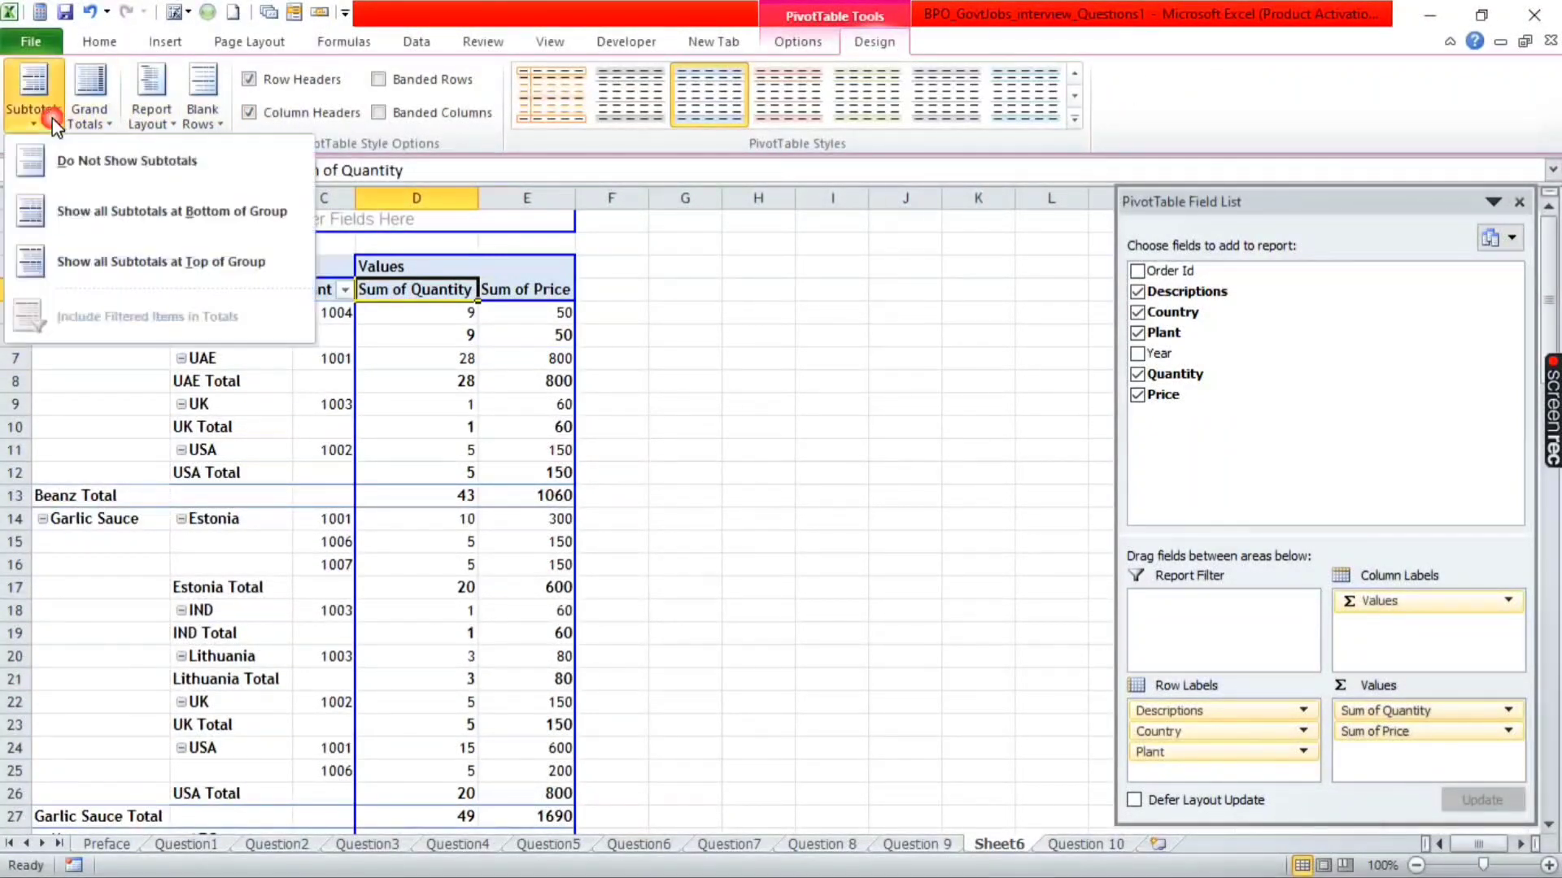
left_click(130, 162)
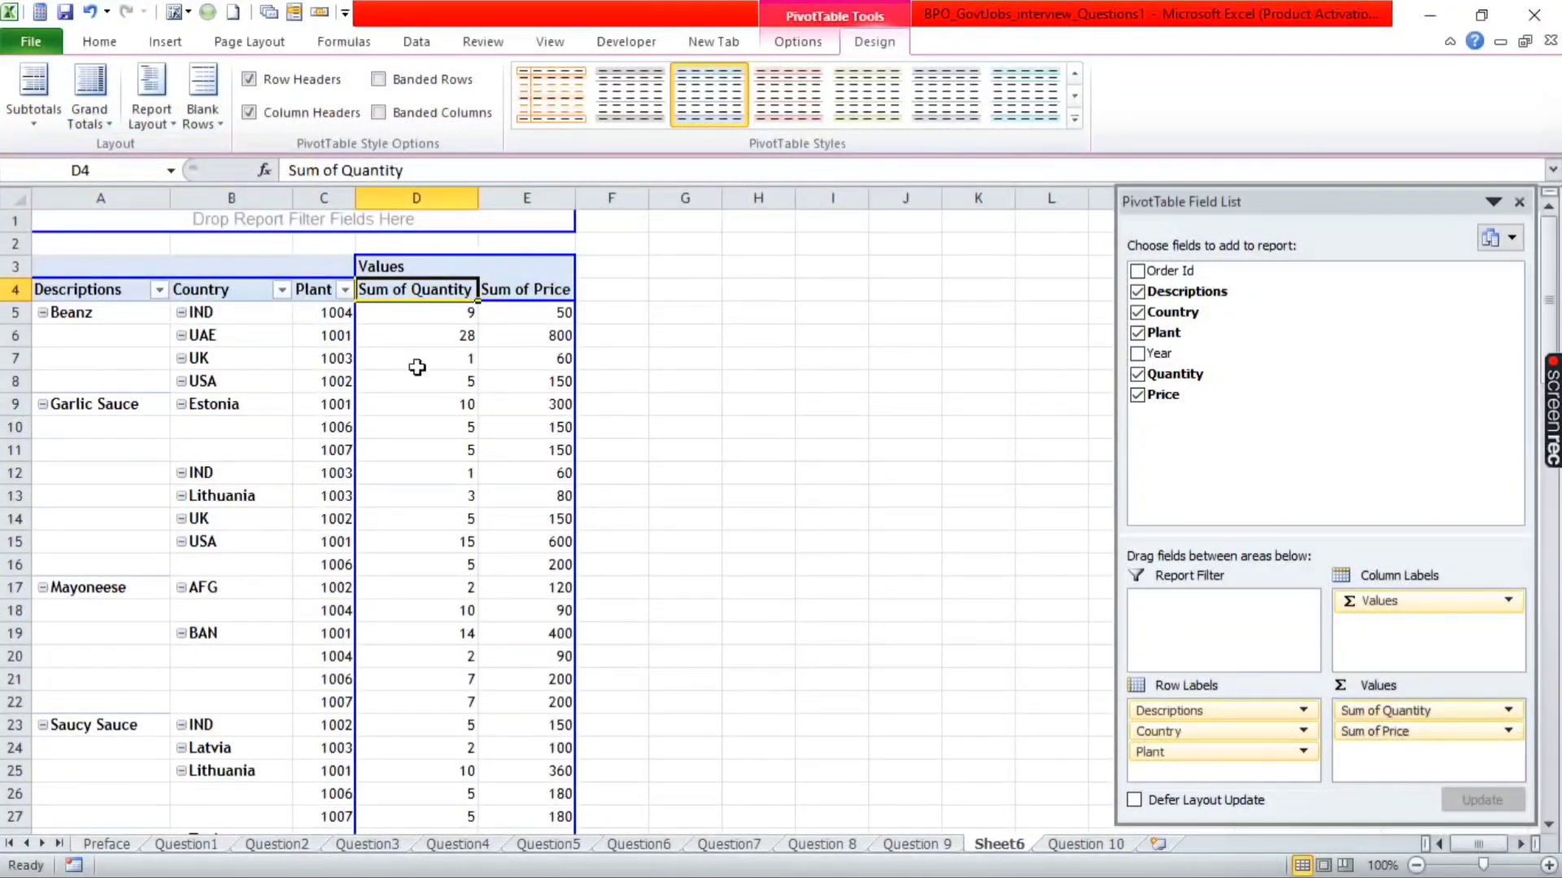
- Add a Total Sale calculated field with formula =Quantity*Price
left_click(459, 329)
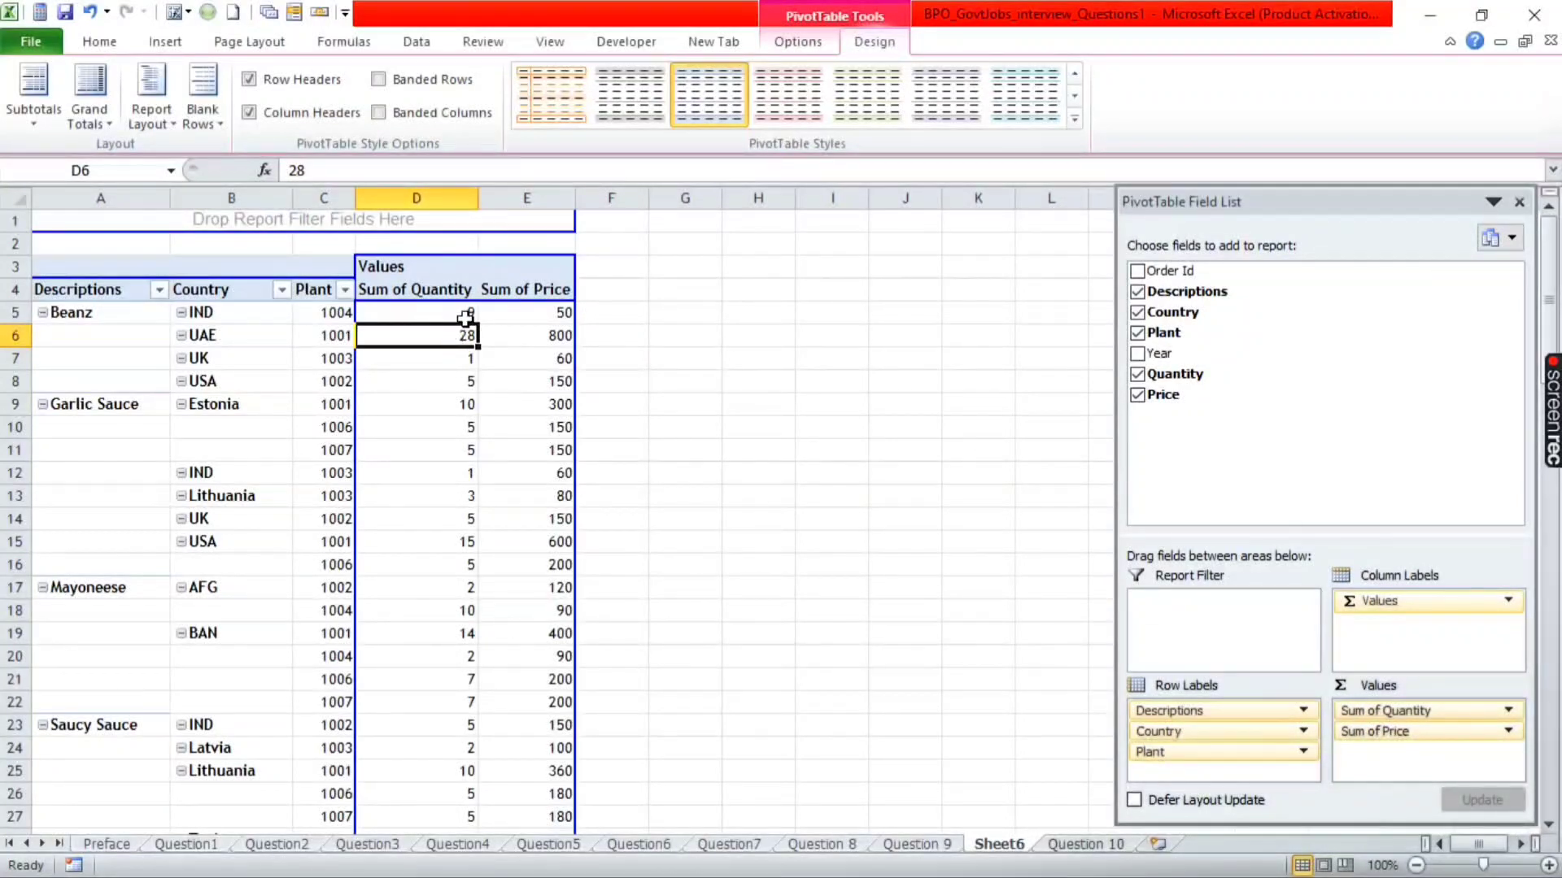
left_click(209, 12)
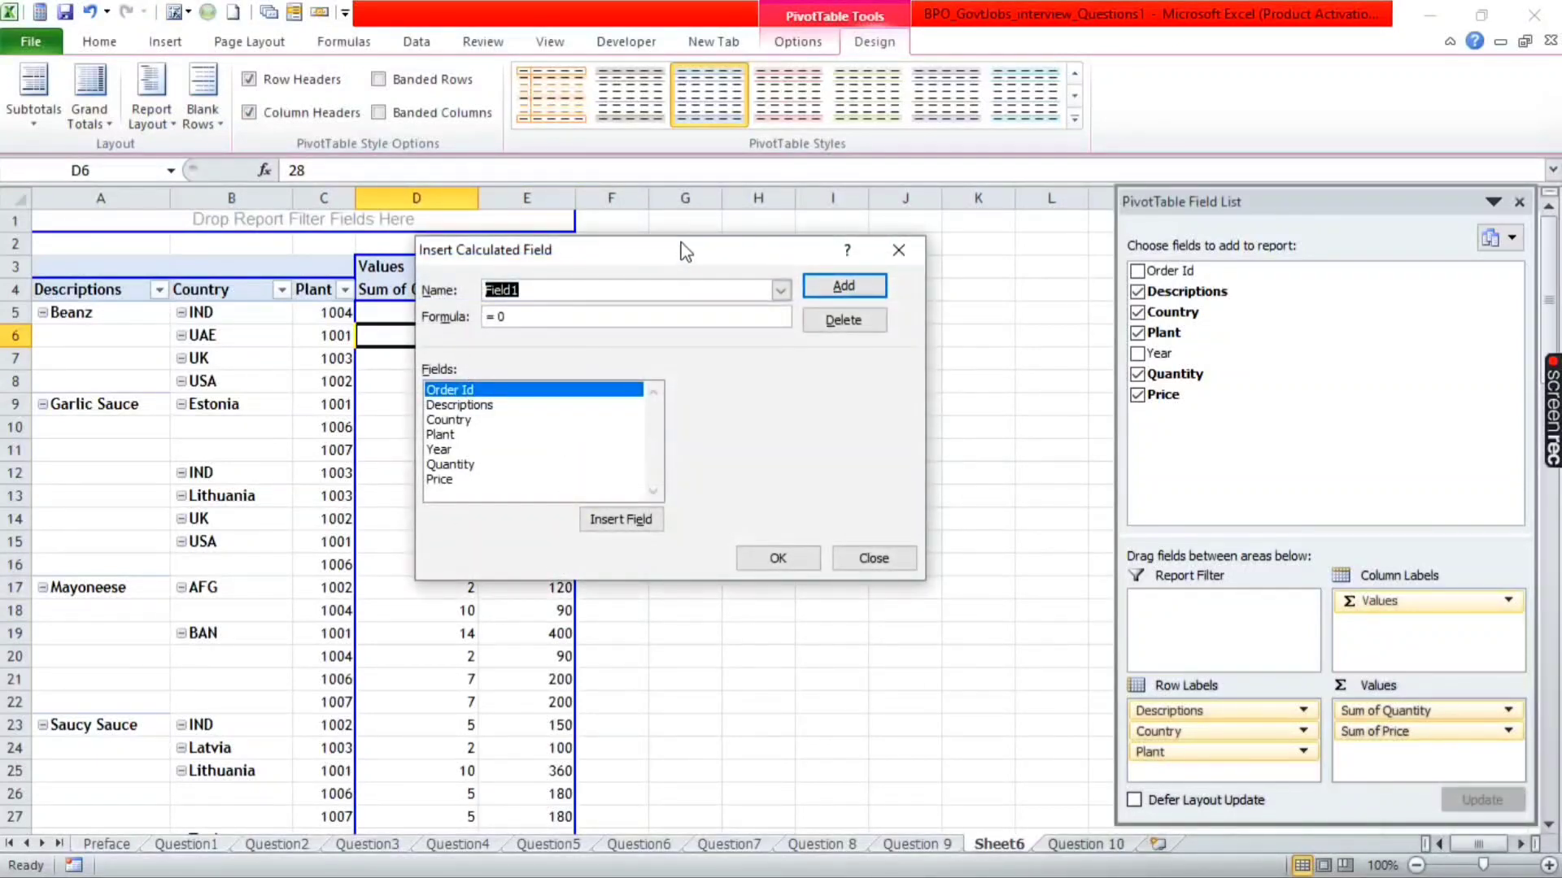
left_click_drag(681, 244, 851, 277)
double_click(786, 316)
type("Total Sale")
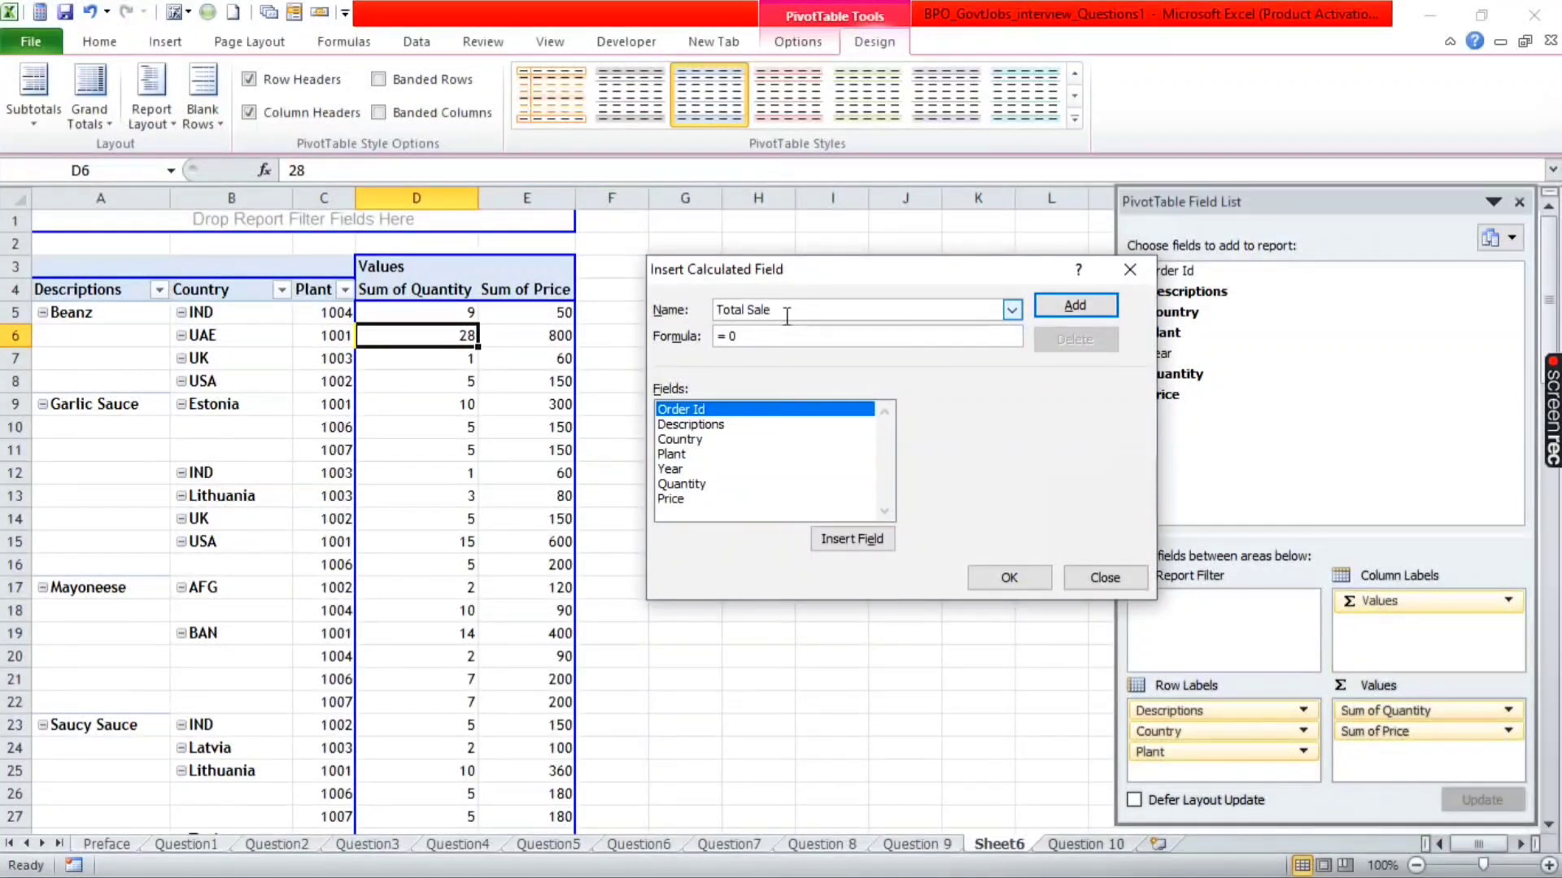
left_click(820, 335)
double_click(692, 484)
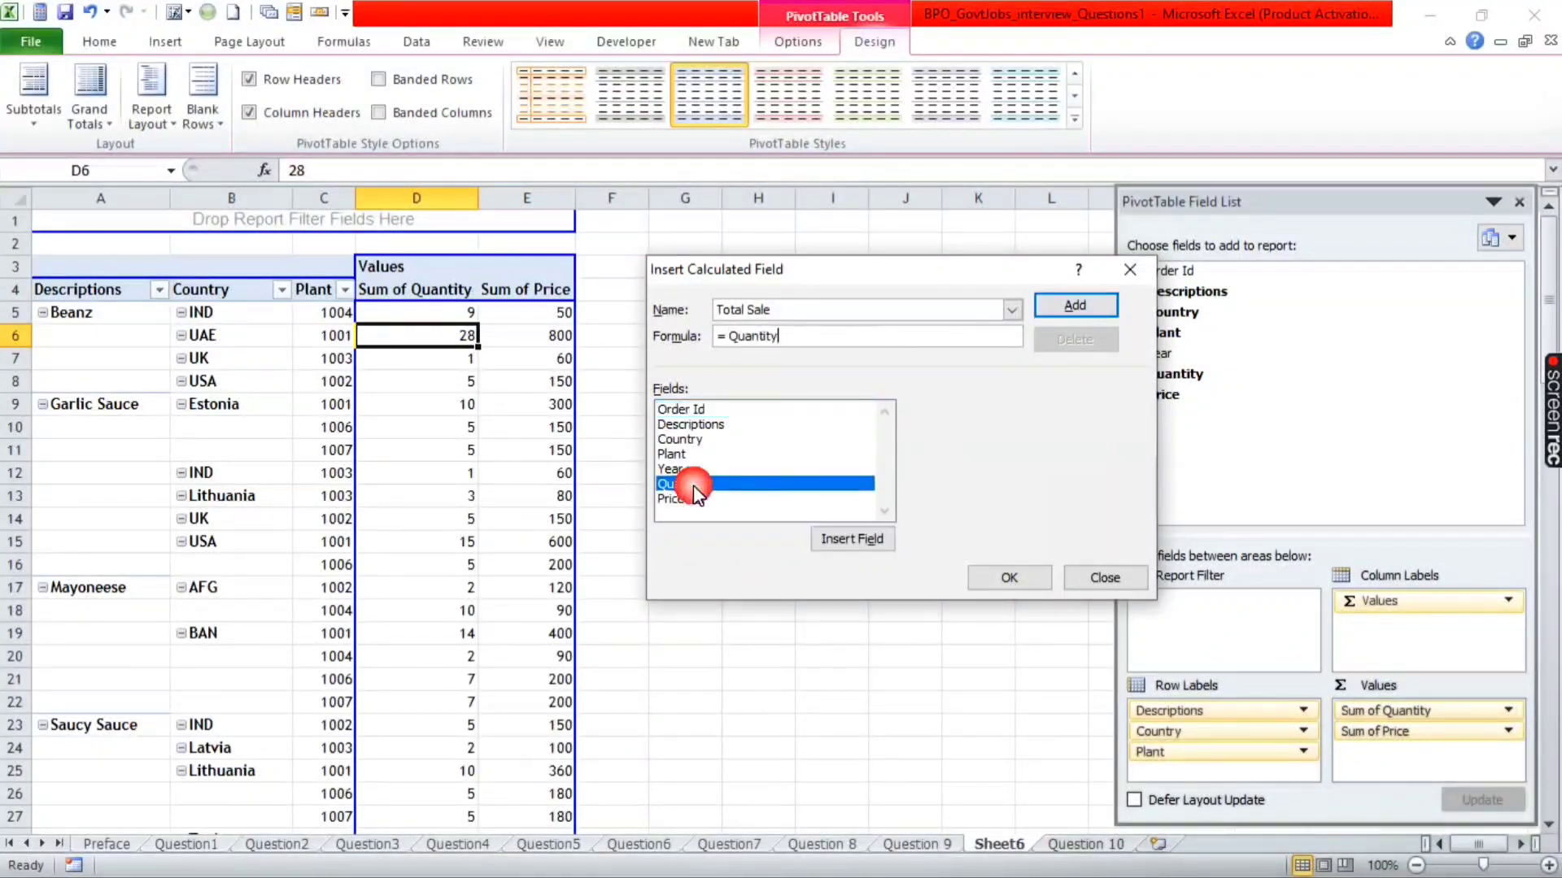
type("*")
double_click(681, 500)
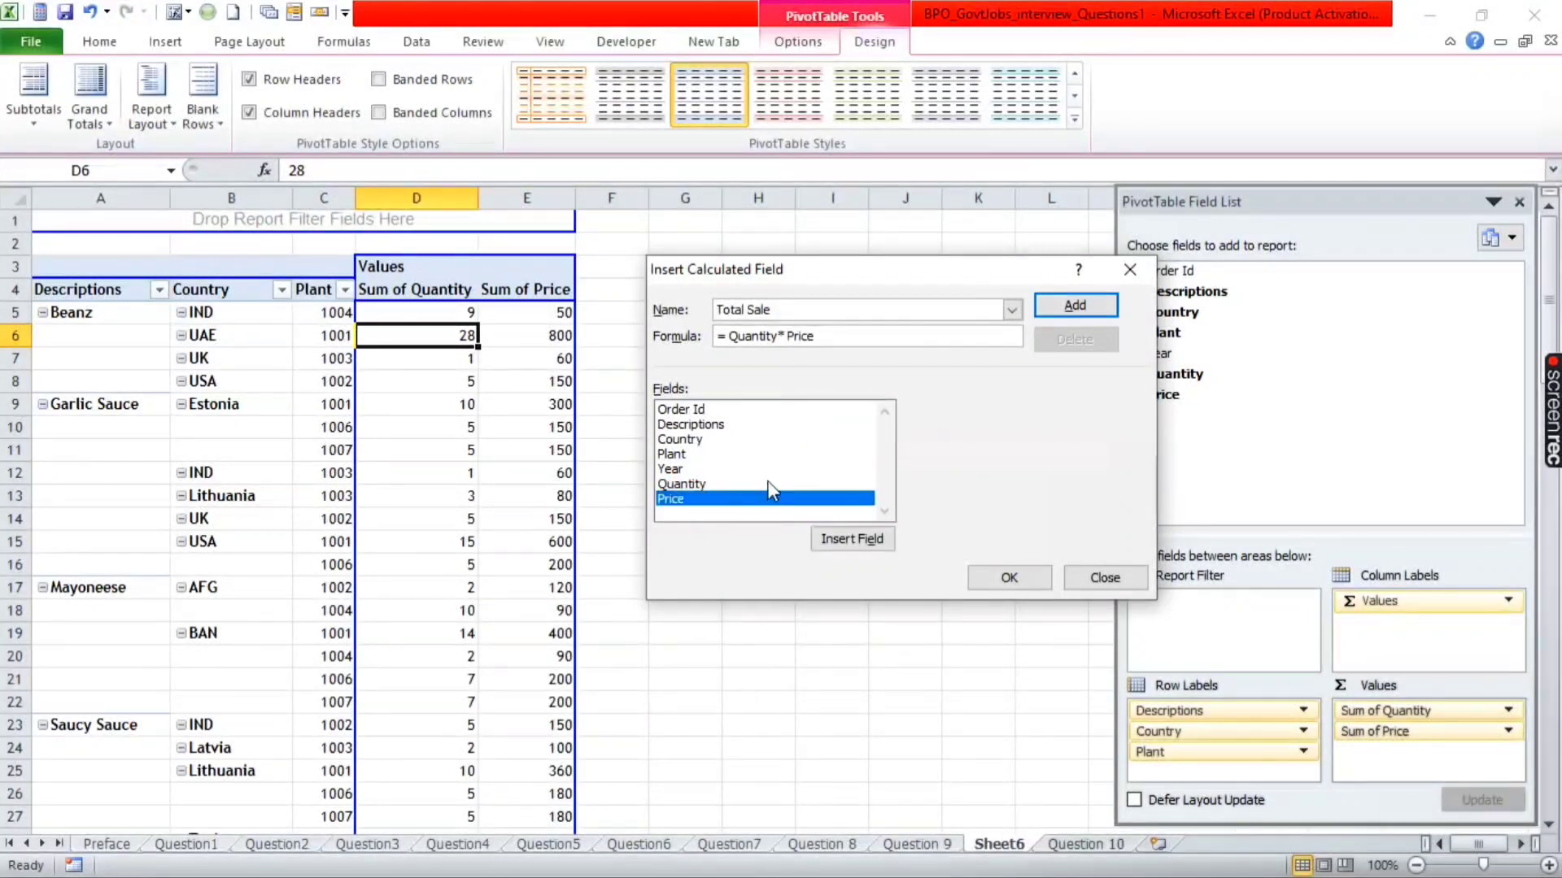
left_click(1060, 309)
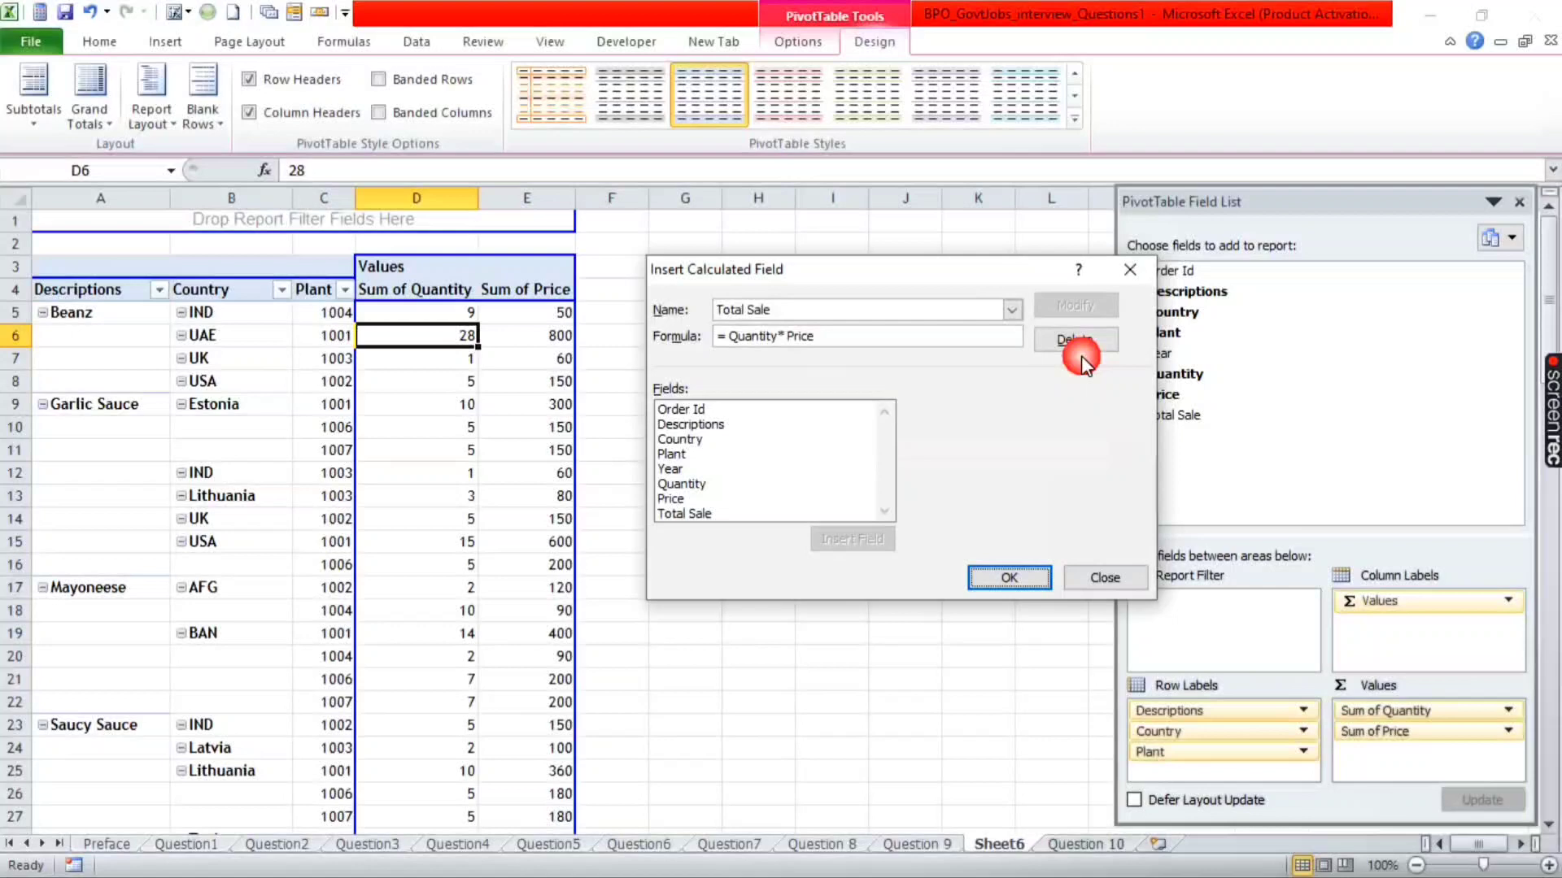
left_click(1023, 576)
- Rename the value headings to Qty, Price and Total Sale
left_click(638, 318)
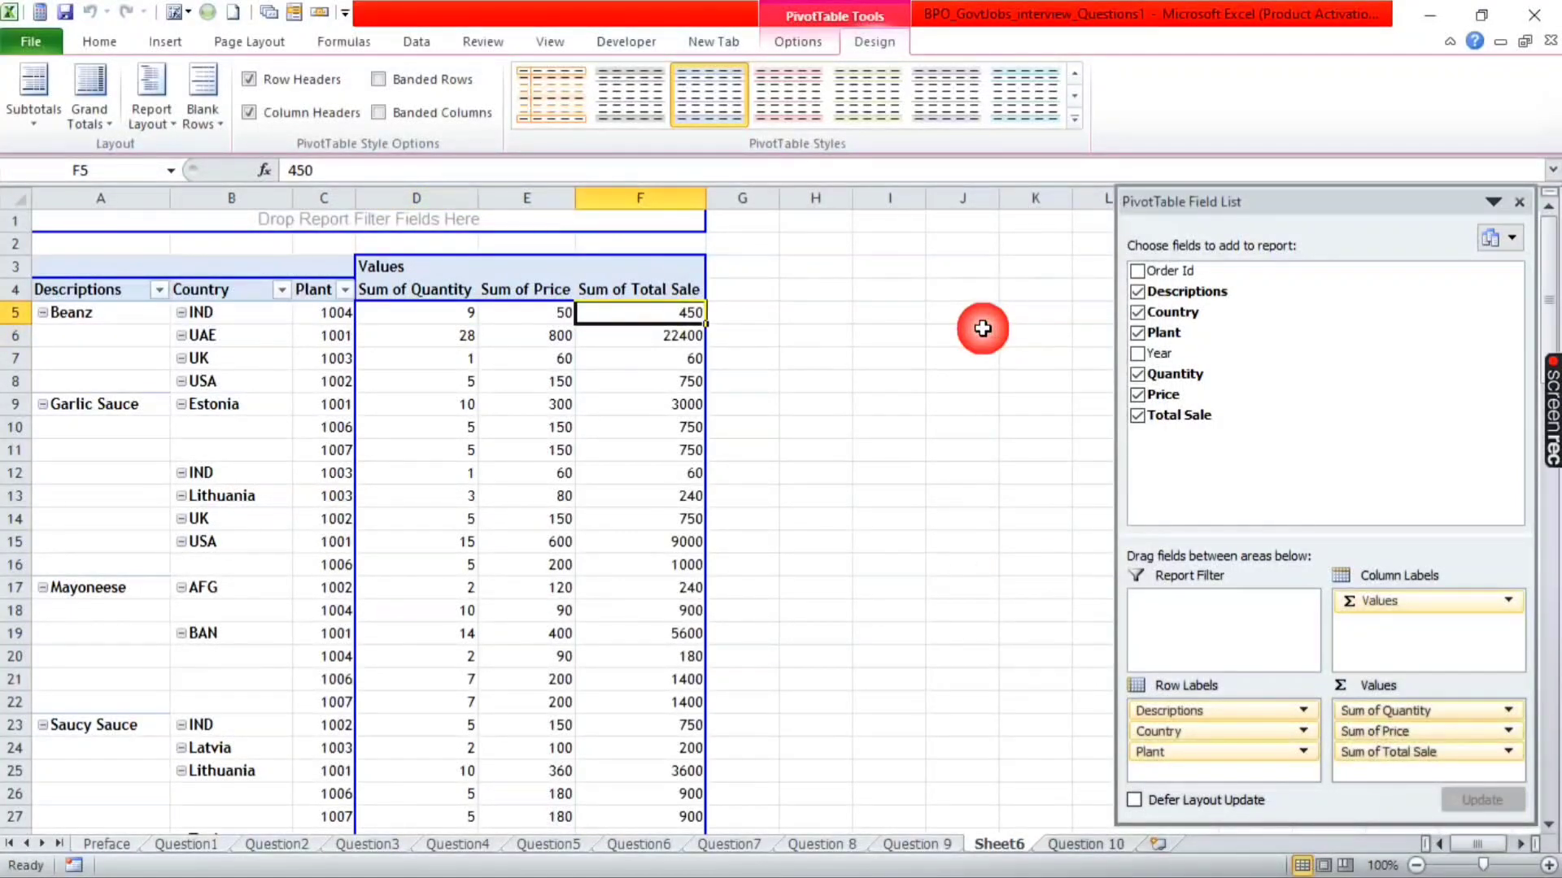
key("ctrl+Down")
key("ctrl+Up")
key("ctrl+Up")
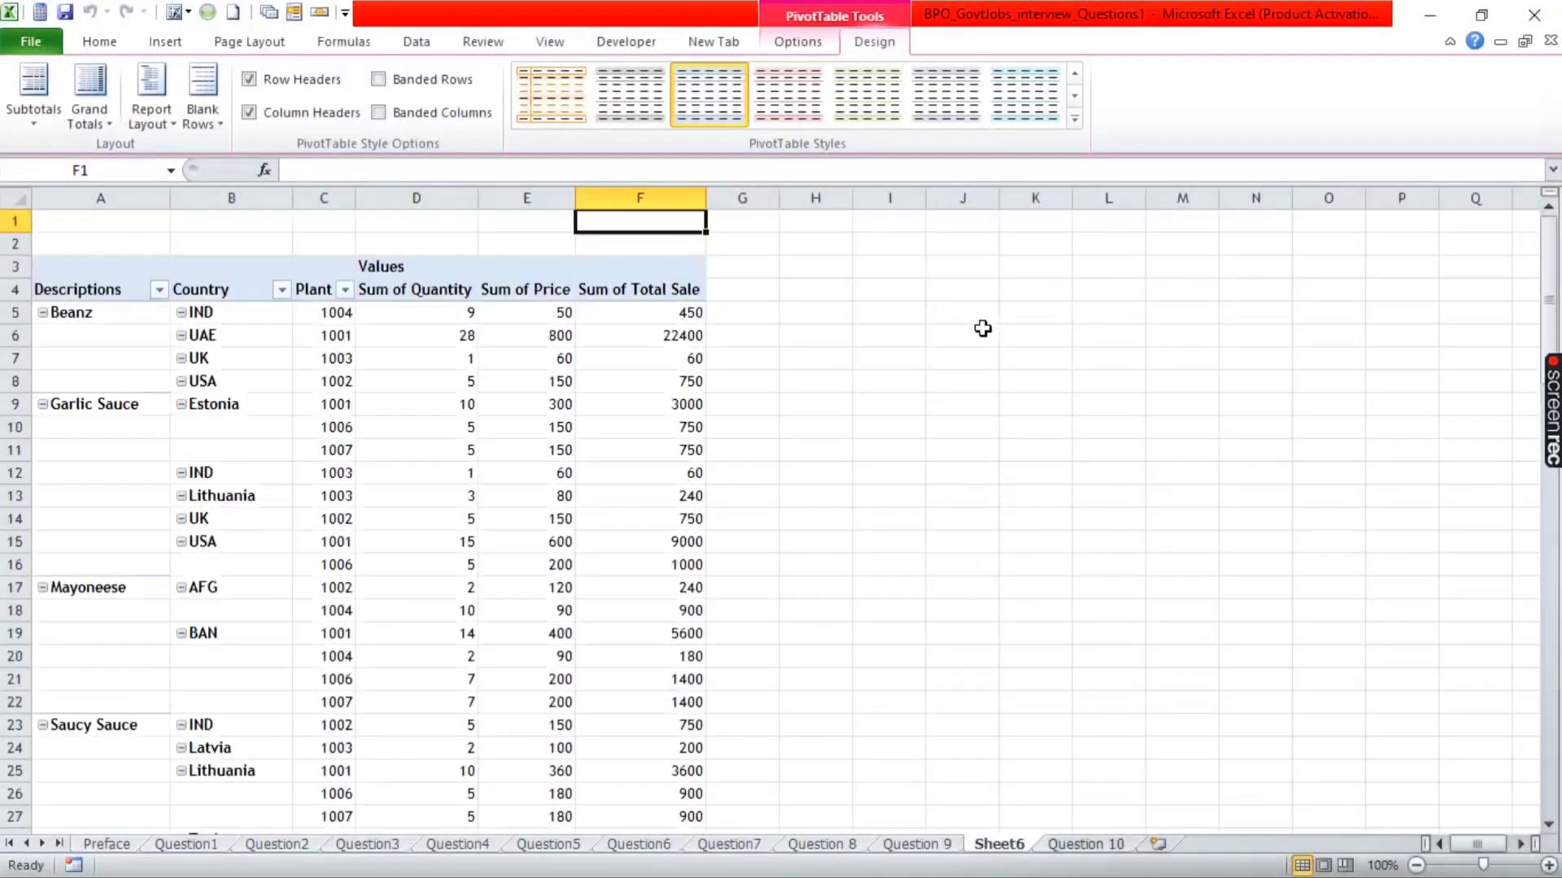
key("Down")
key("Down")
key("Down")
key("Left")
key("Left")
type("Qut")
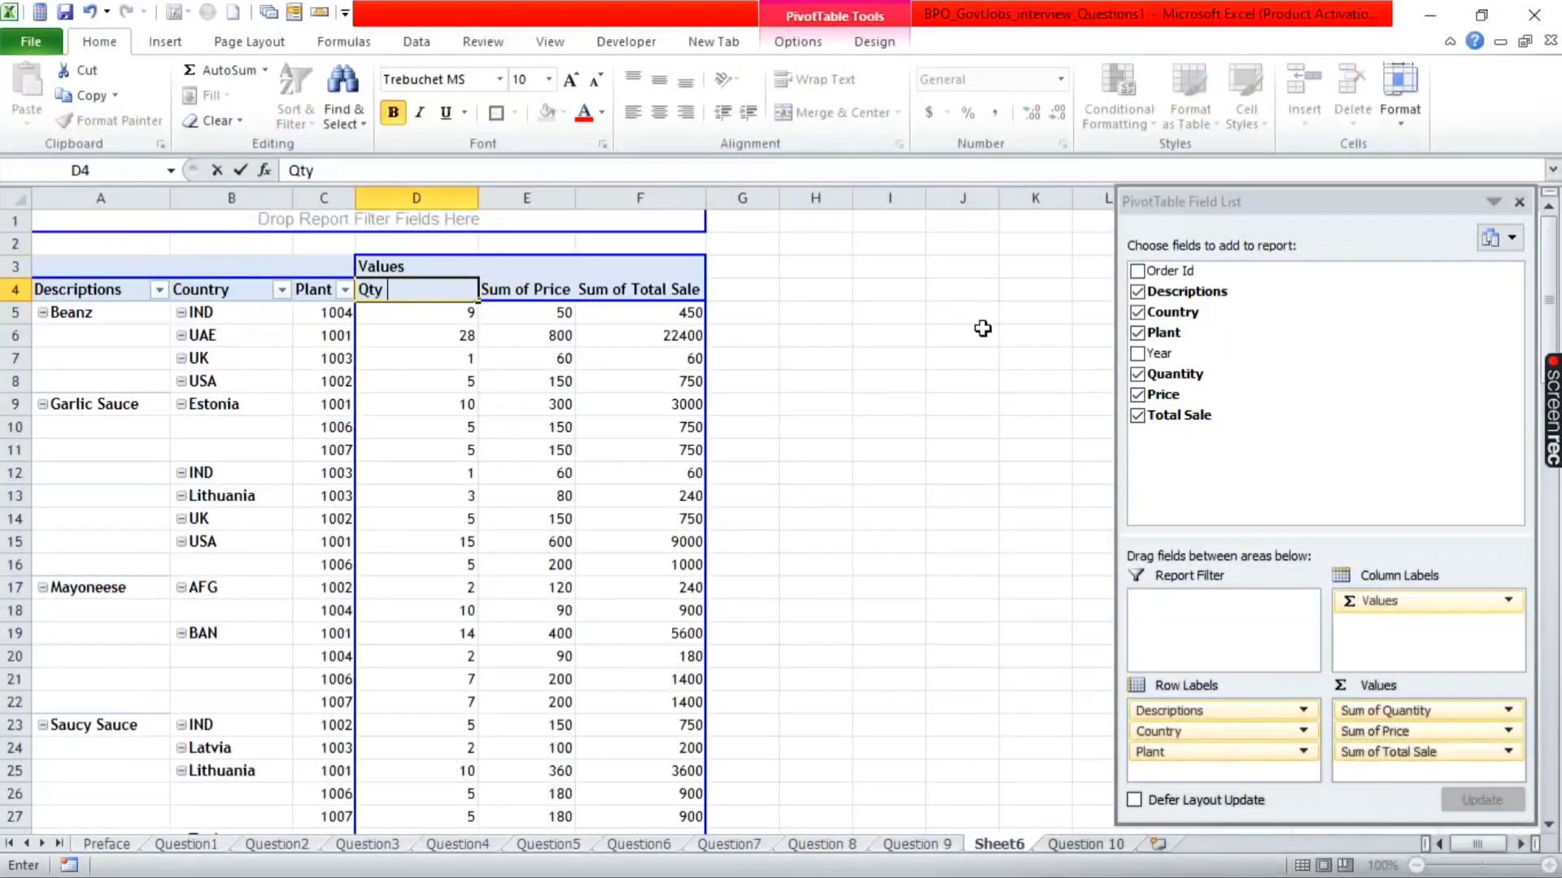
key("Return")
key("Right")
key("Up")
type("Pric")
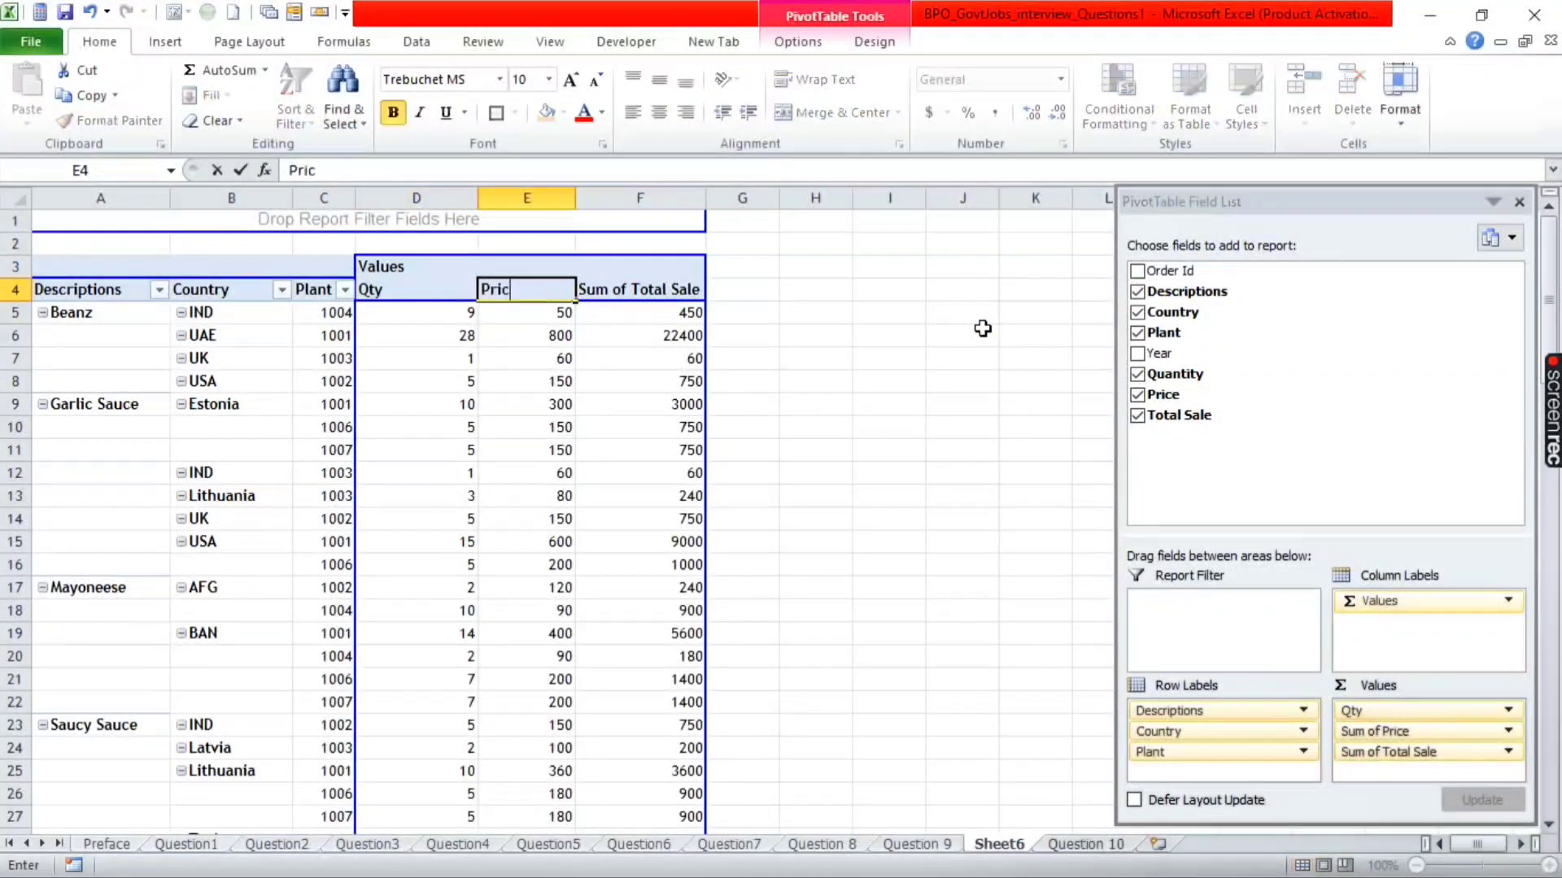
key("Return")
key("Right")
key("Up")
type("Tota")
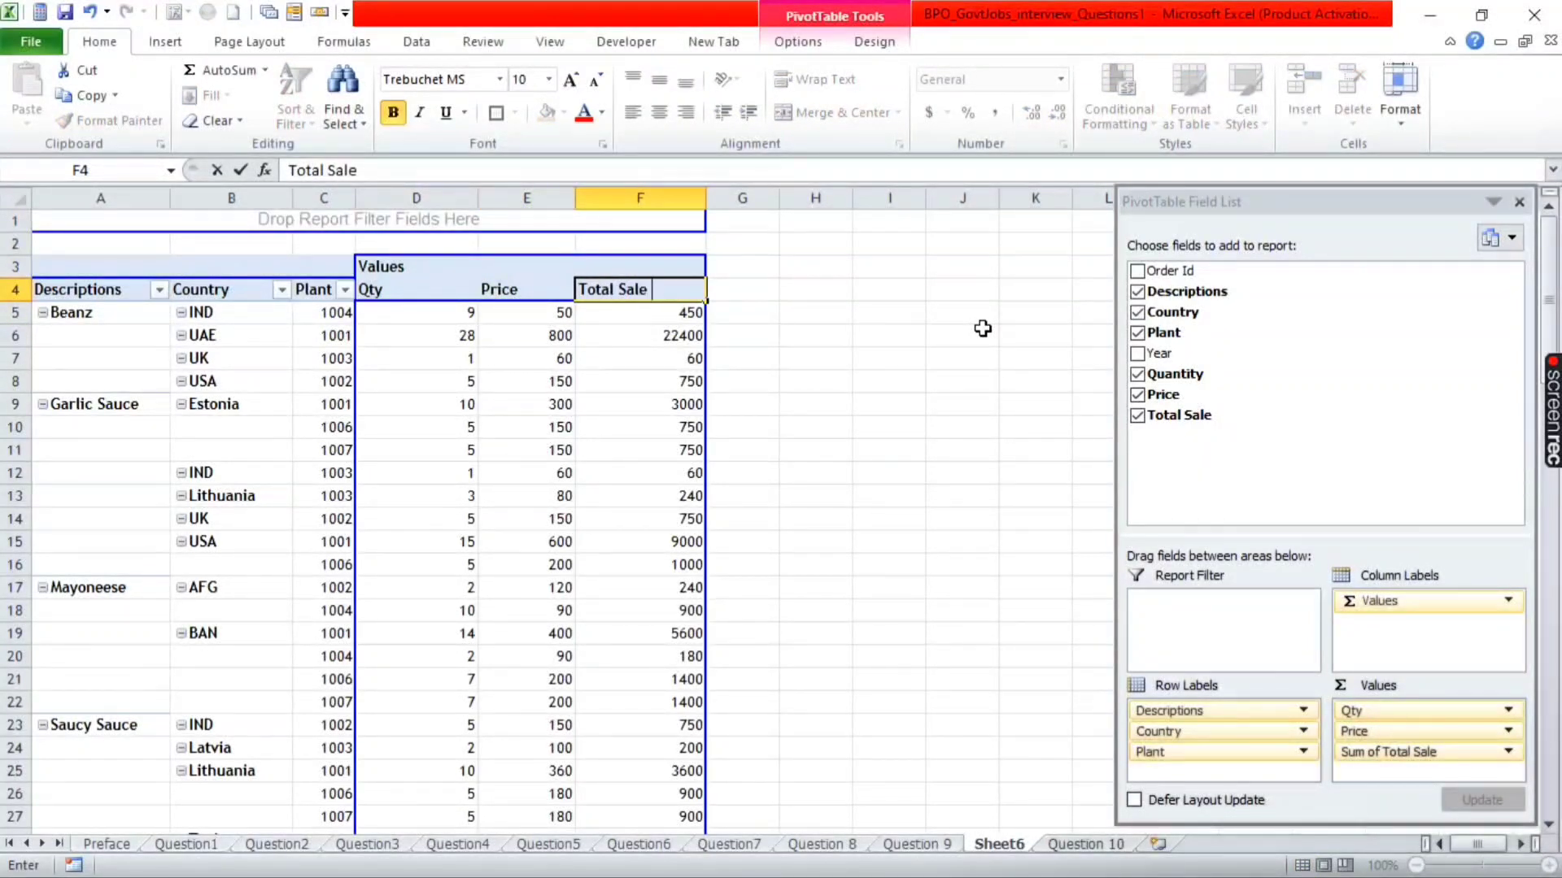
key("Return")
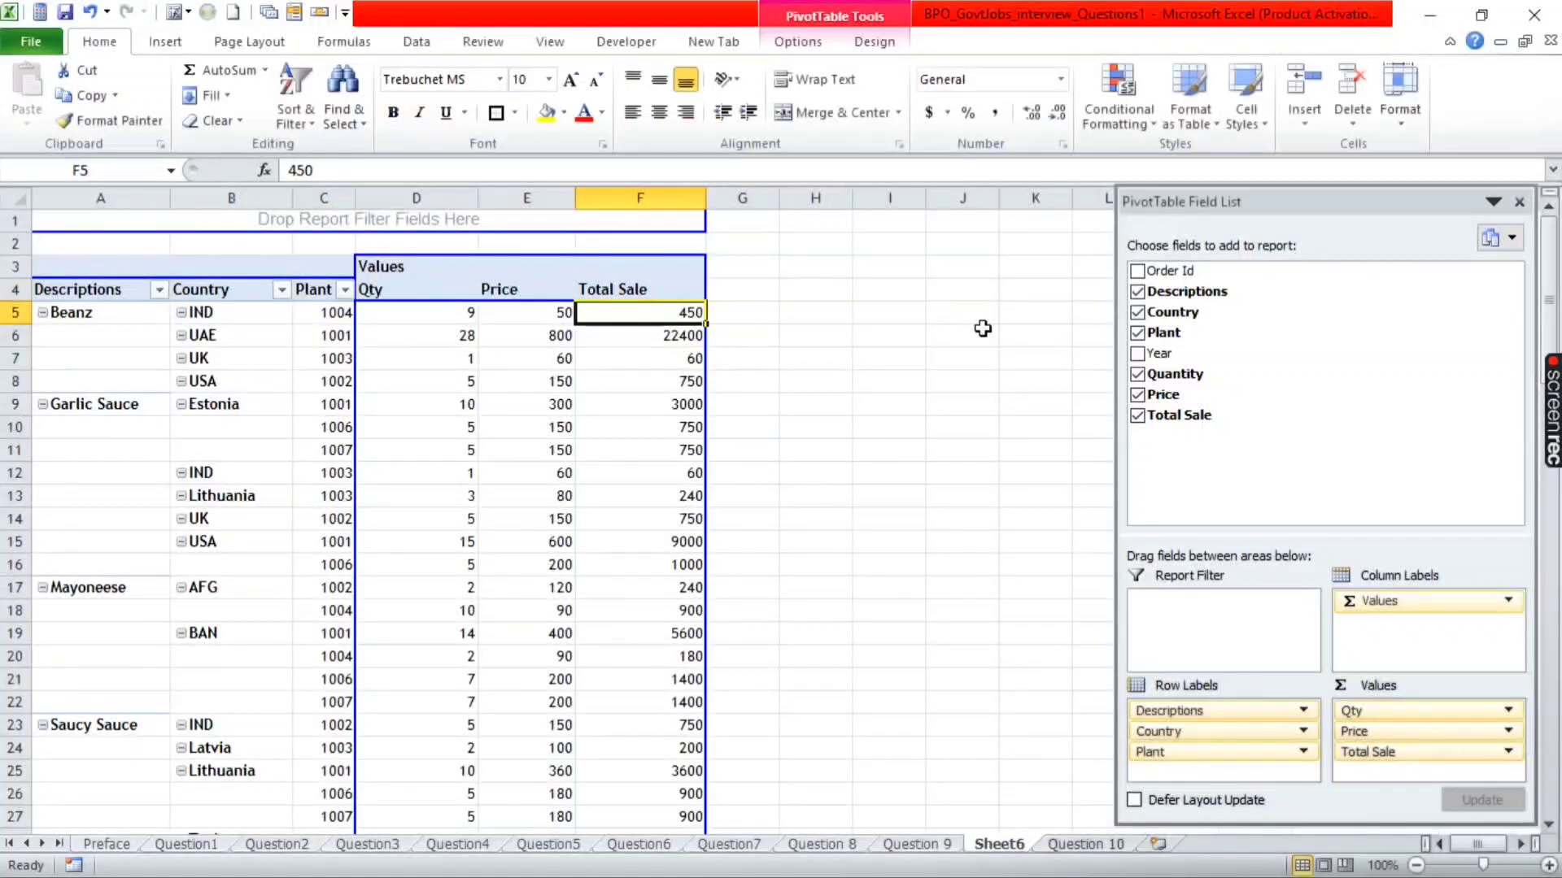
- Review the slicer requirement in J7 of Question 10, then return to Sheet6
key("Left")
key("Up")
key("Left")
key("Left")
key("Left")
key("Left")
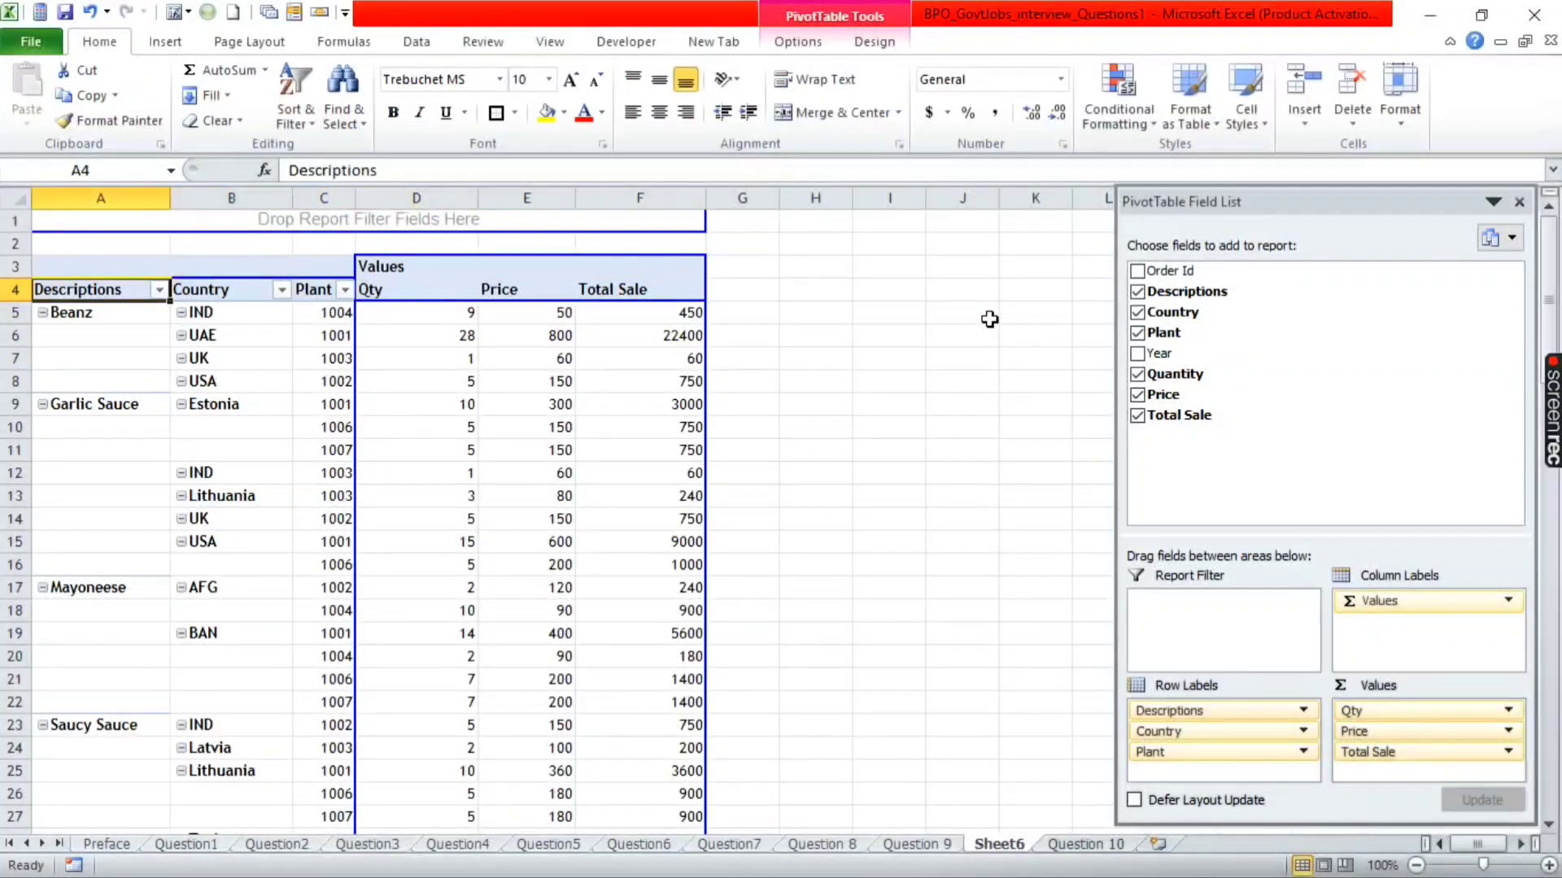
key("Up")
key("Up")
key("Up")
key("Down")
key("Down")
key("Down")
key("Down")
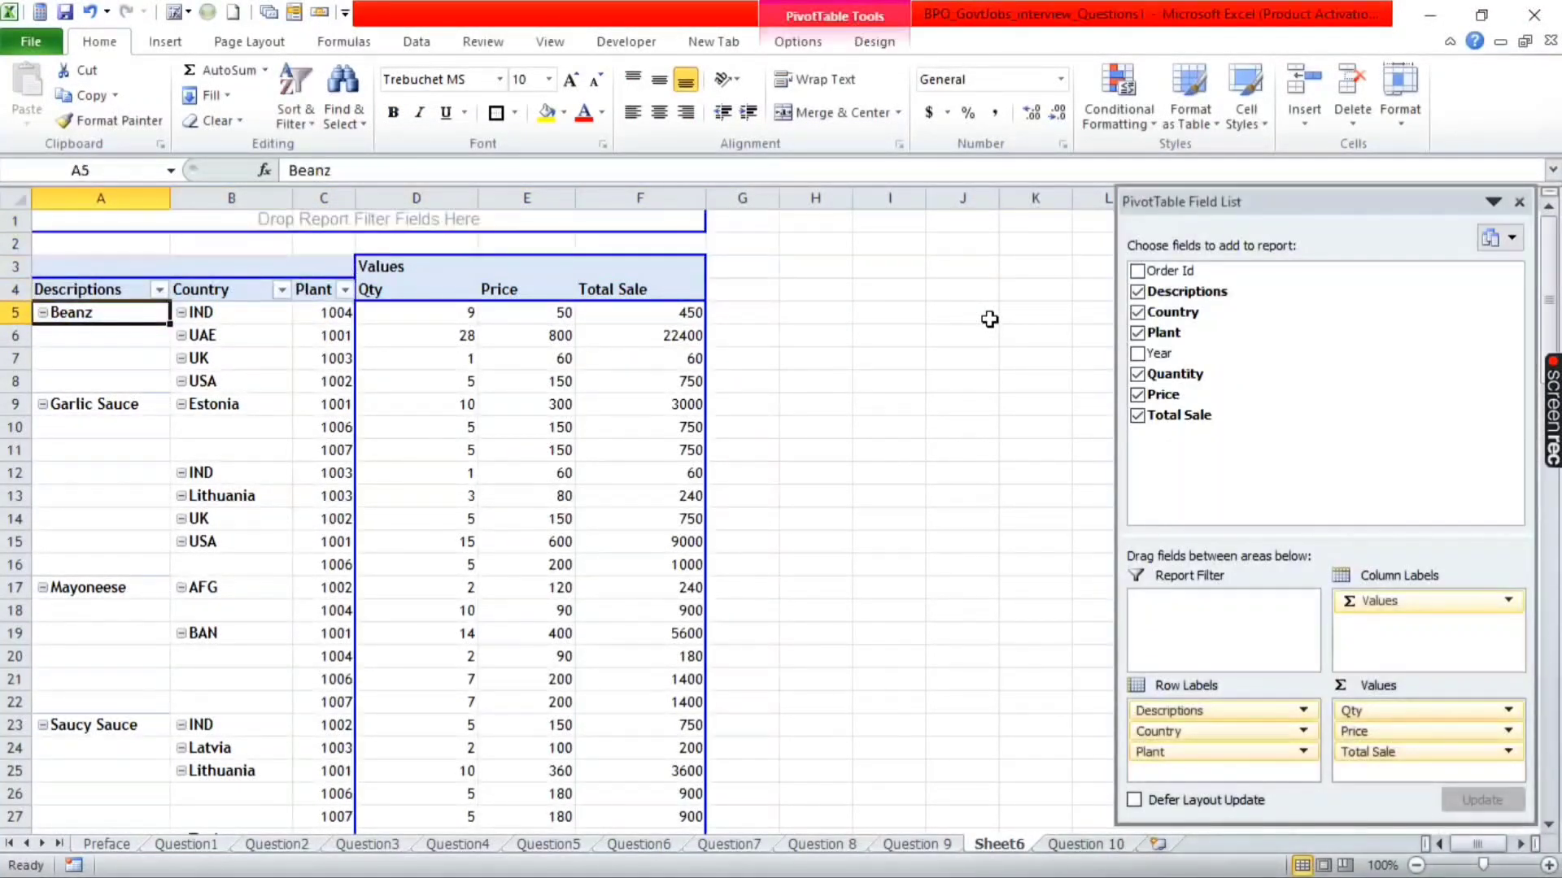
key("ctrl+Page_Down")
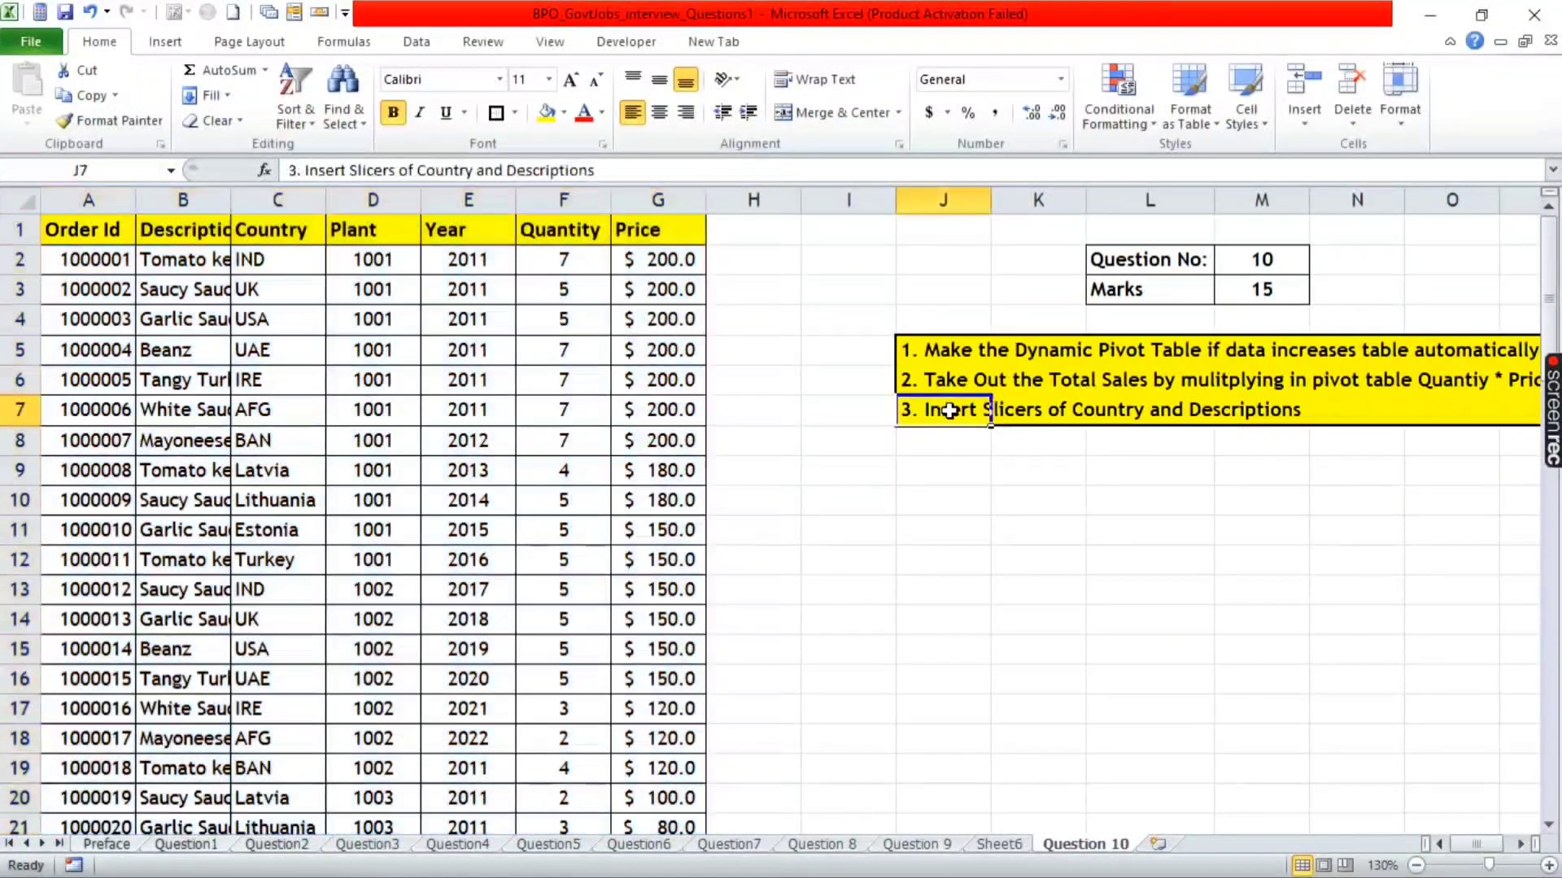
left_click(950, 409)
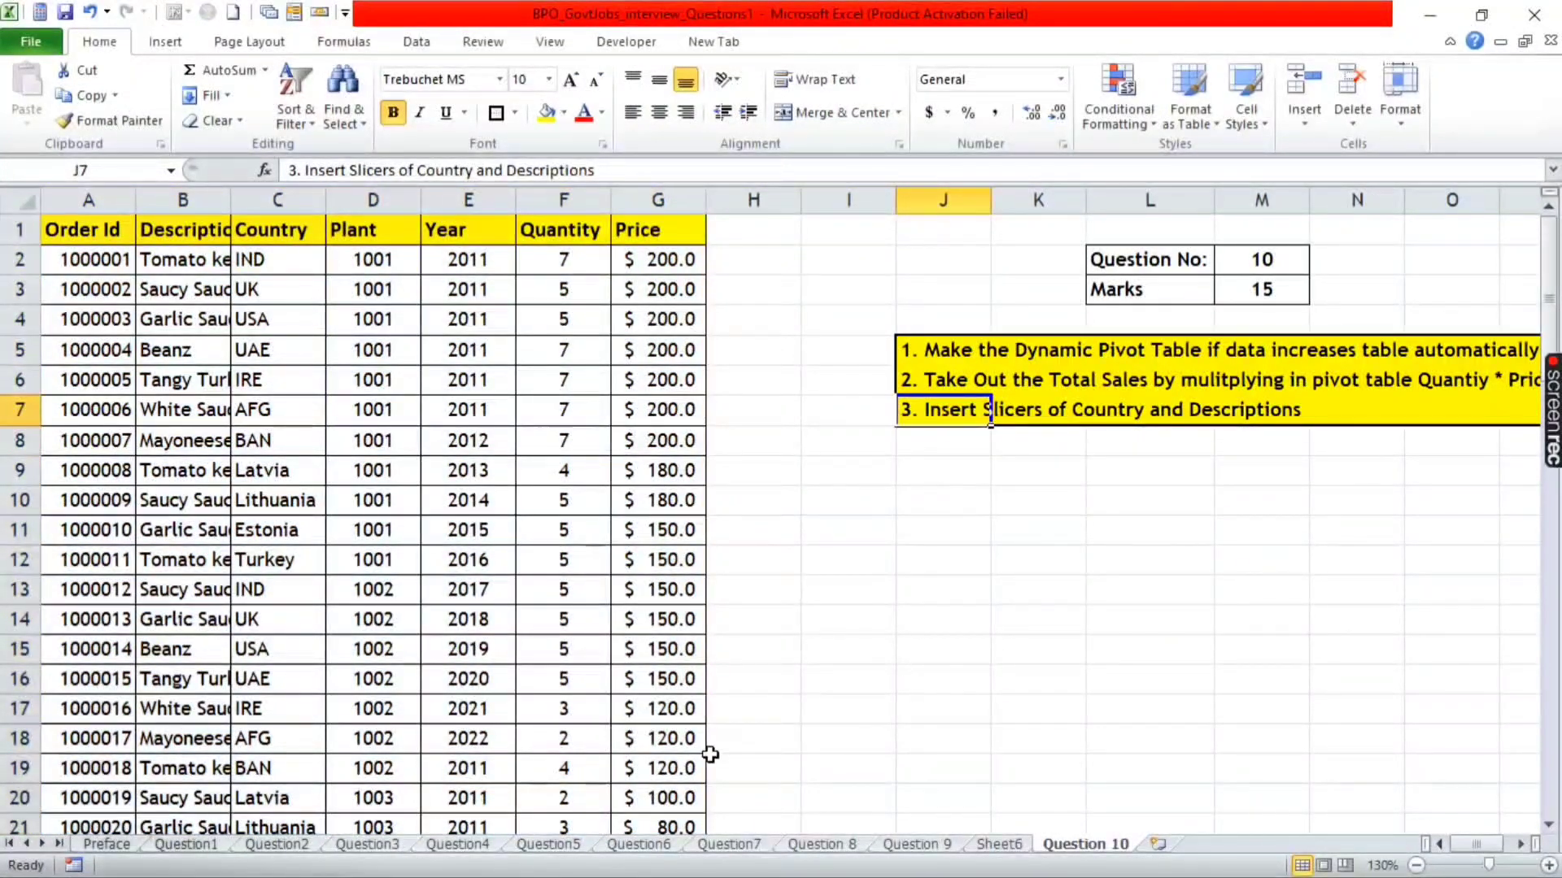
left_click(999, 845)
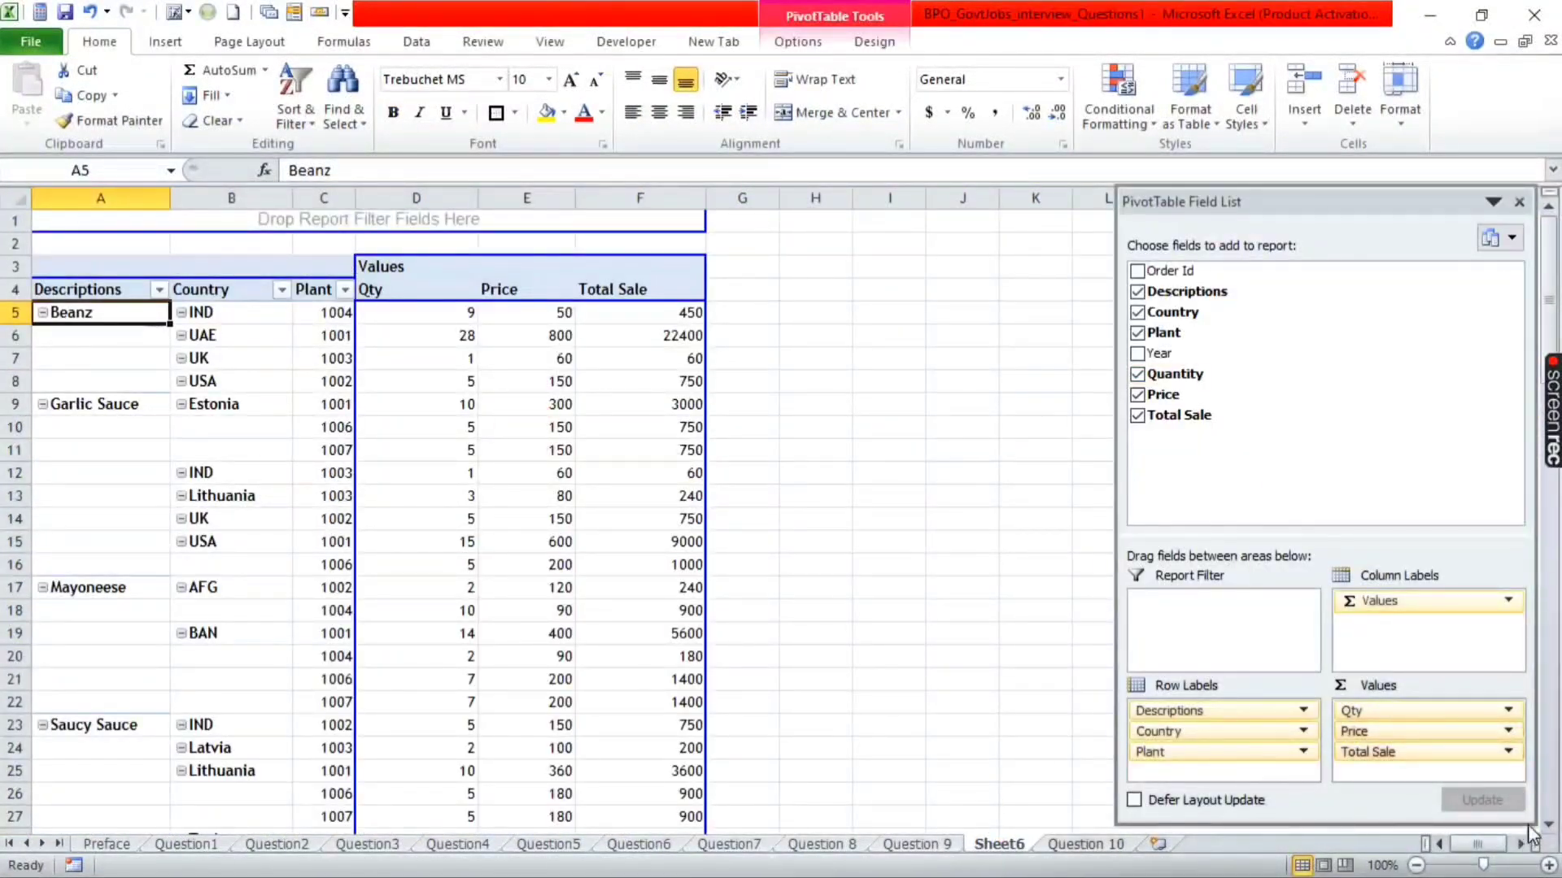
- Tick Descriptions and Country in the Insert Slicers dialog for the pivot table
left_click(165, 42)
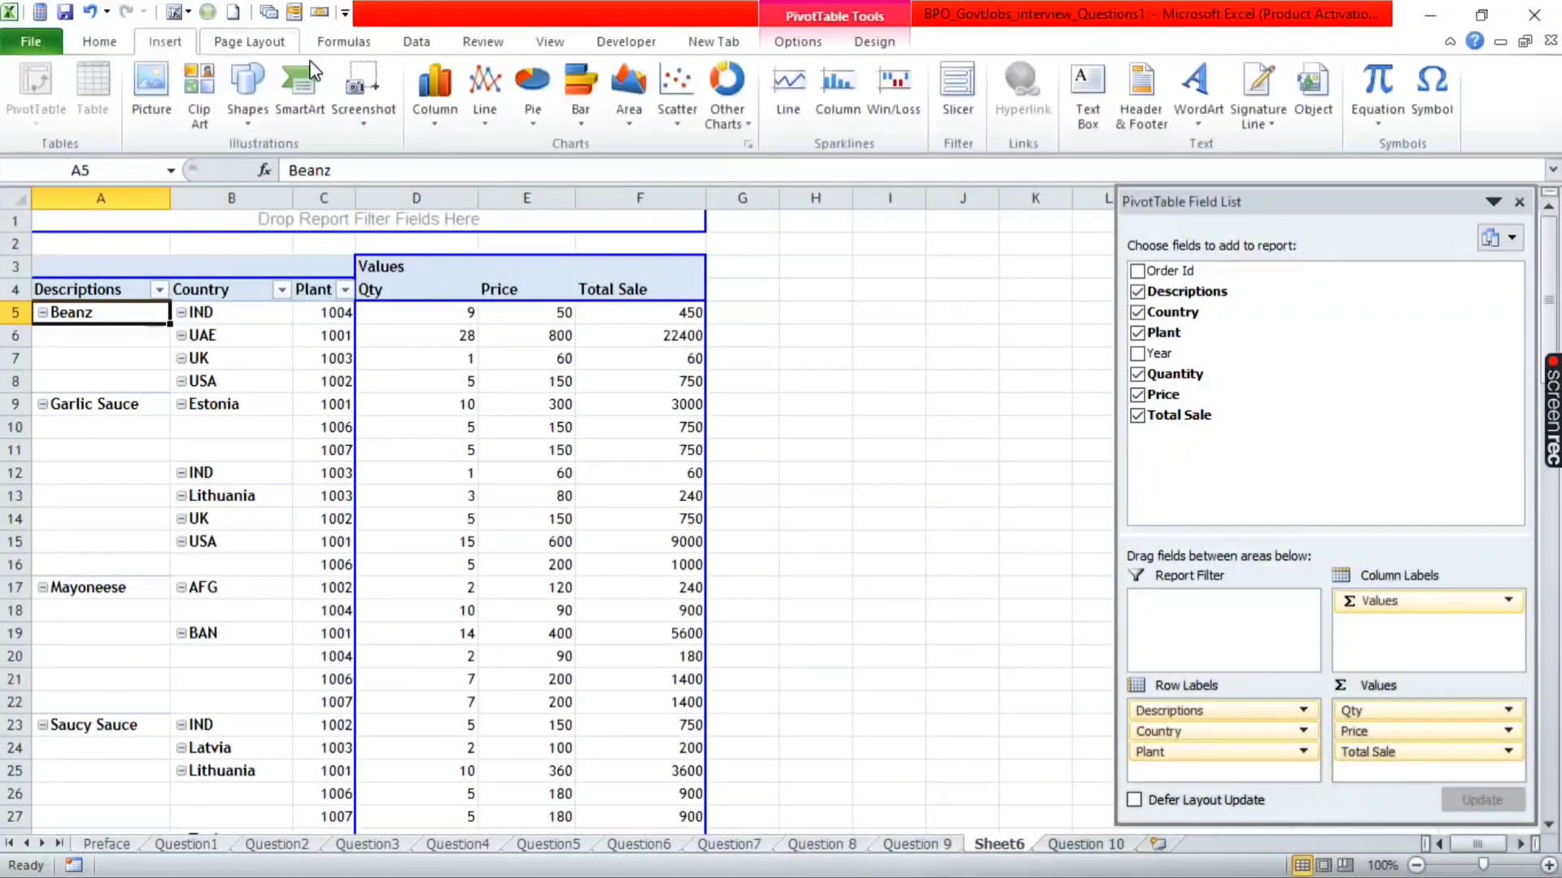
left_click(962, 114)
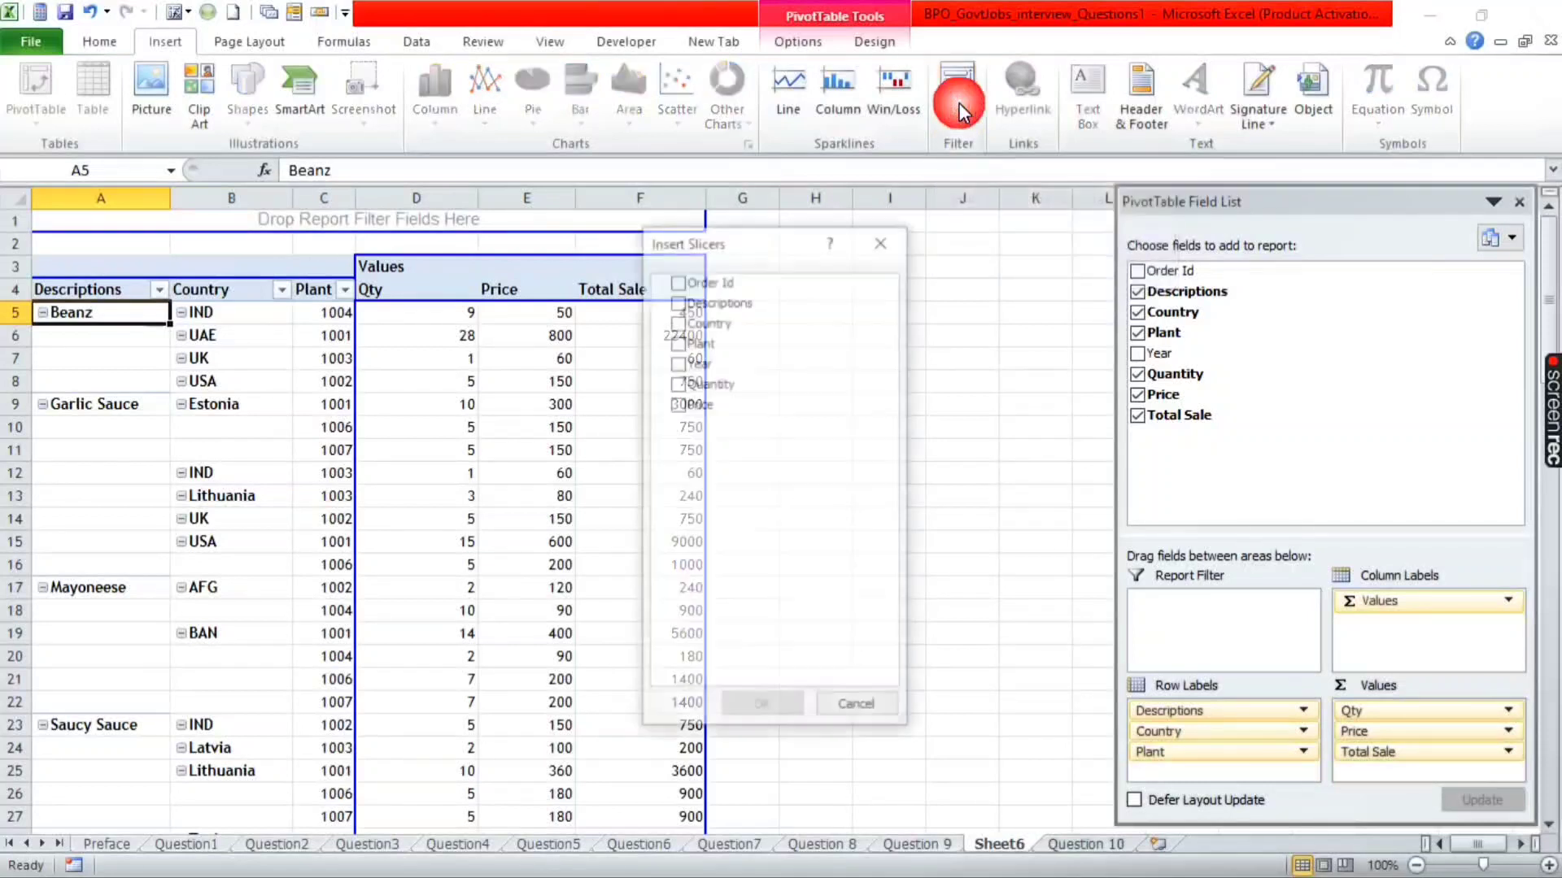
left_click_drag(777, 257, 968, 259)
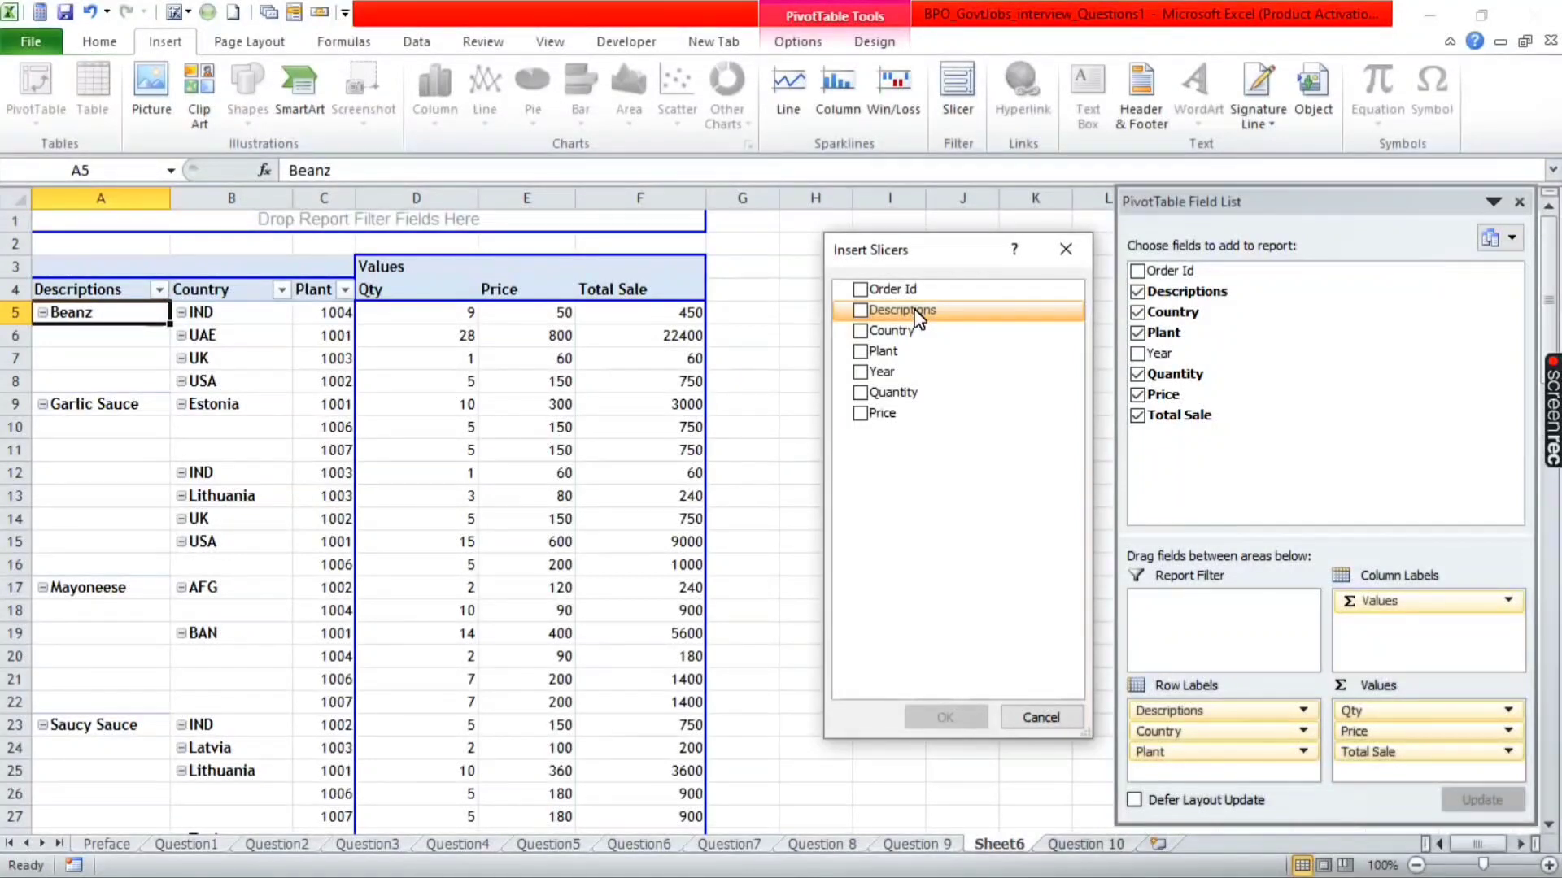
left_click(864, 312)
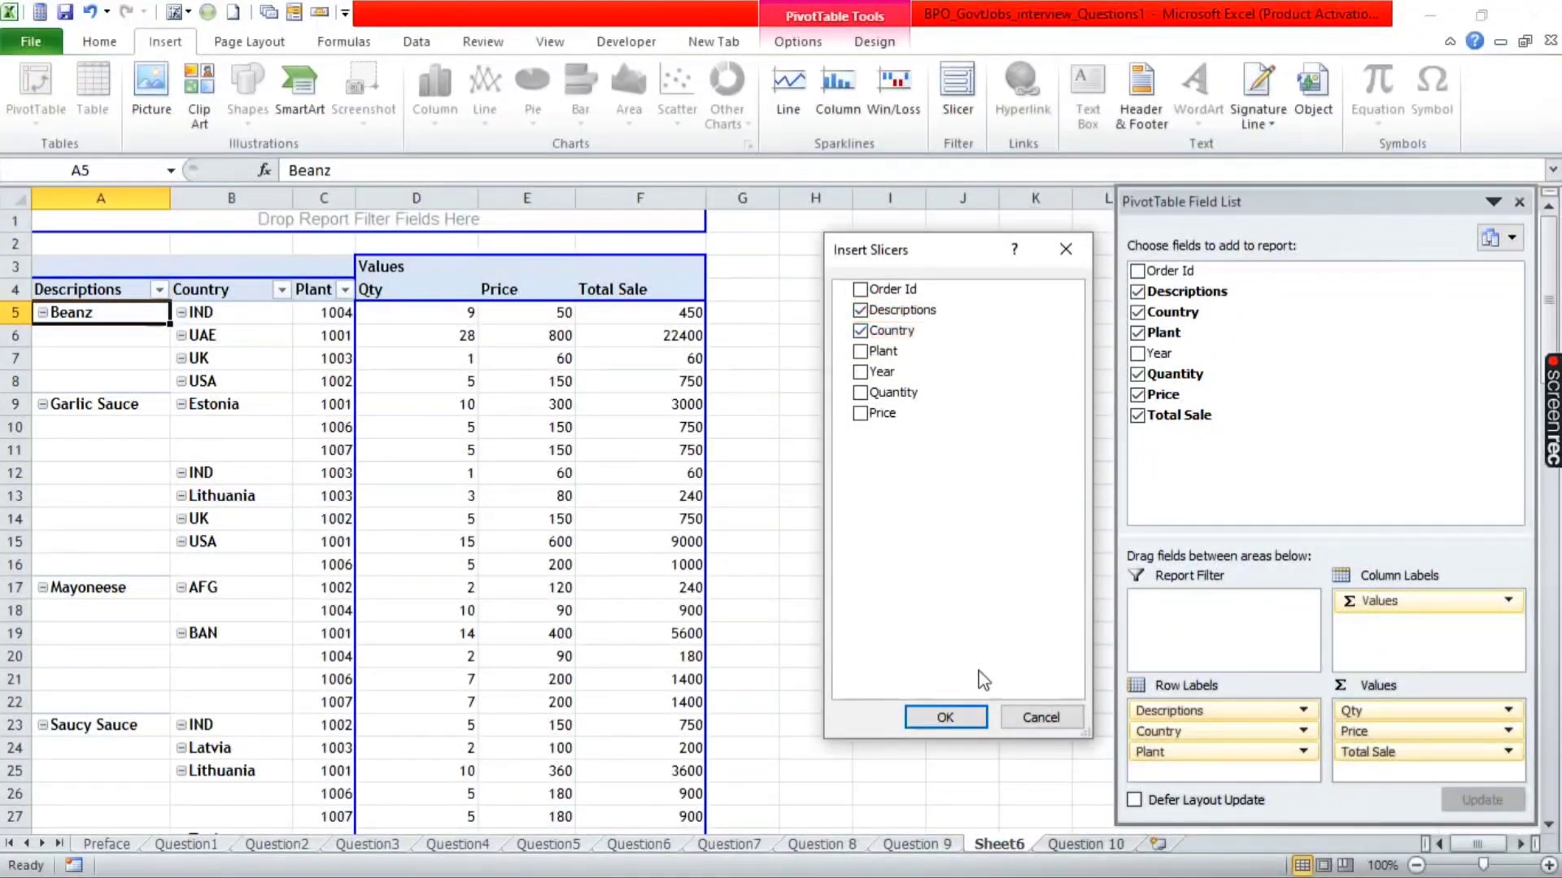
left_click(884, 334)
- Create the Descriptions and Country slicers and position them beside the pivot table
left_click(945, 717)
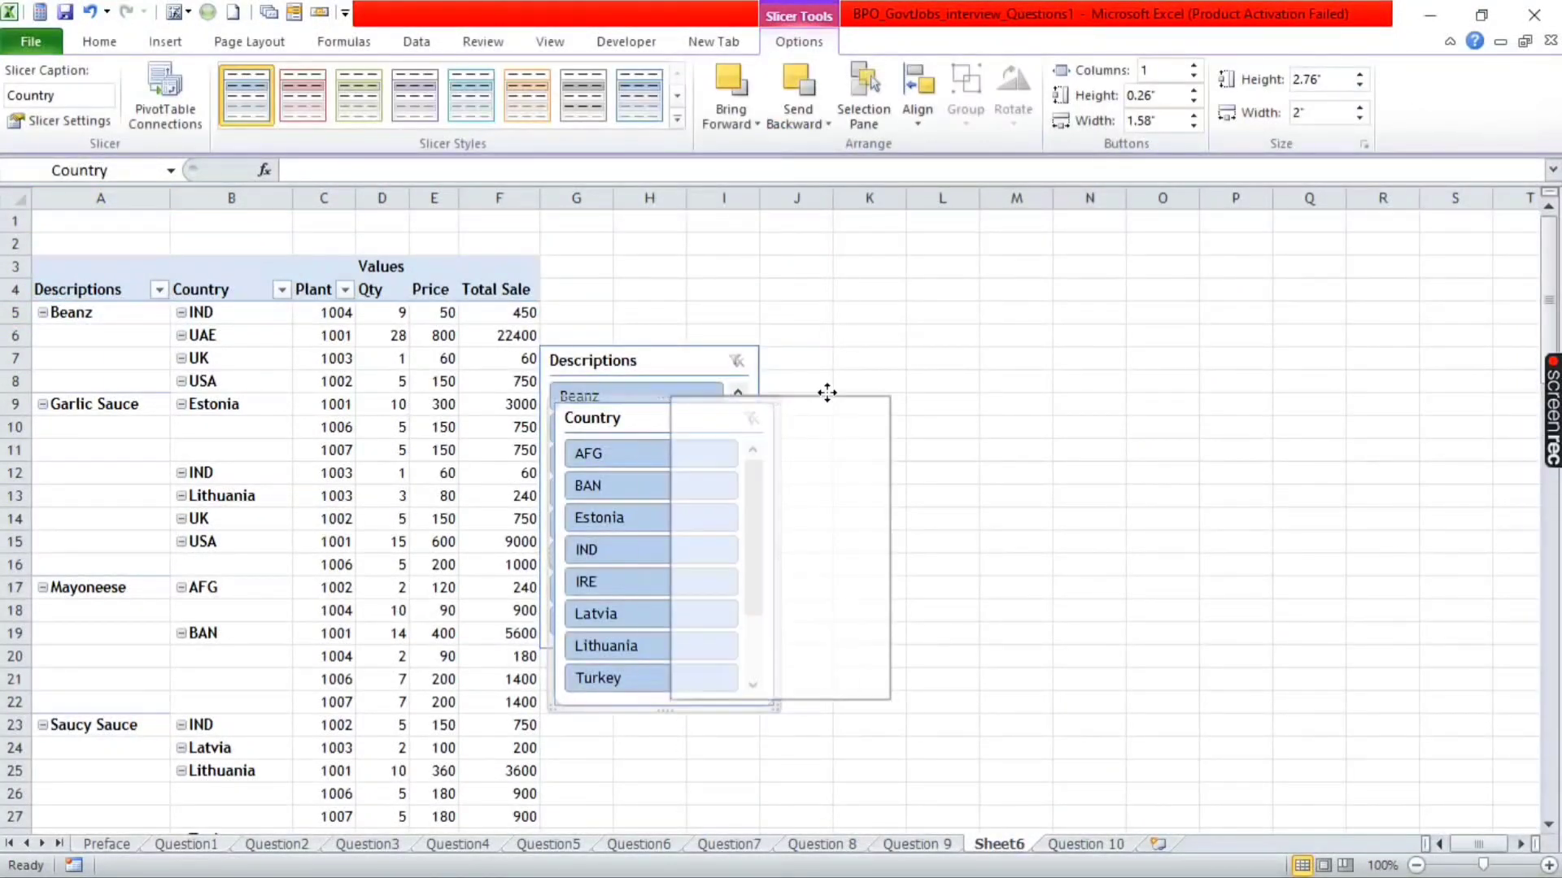
left_click_drag(699, 418, 1002, 318)
left_click_drag(659, 363, 716, 298)
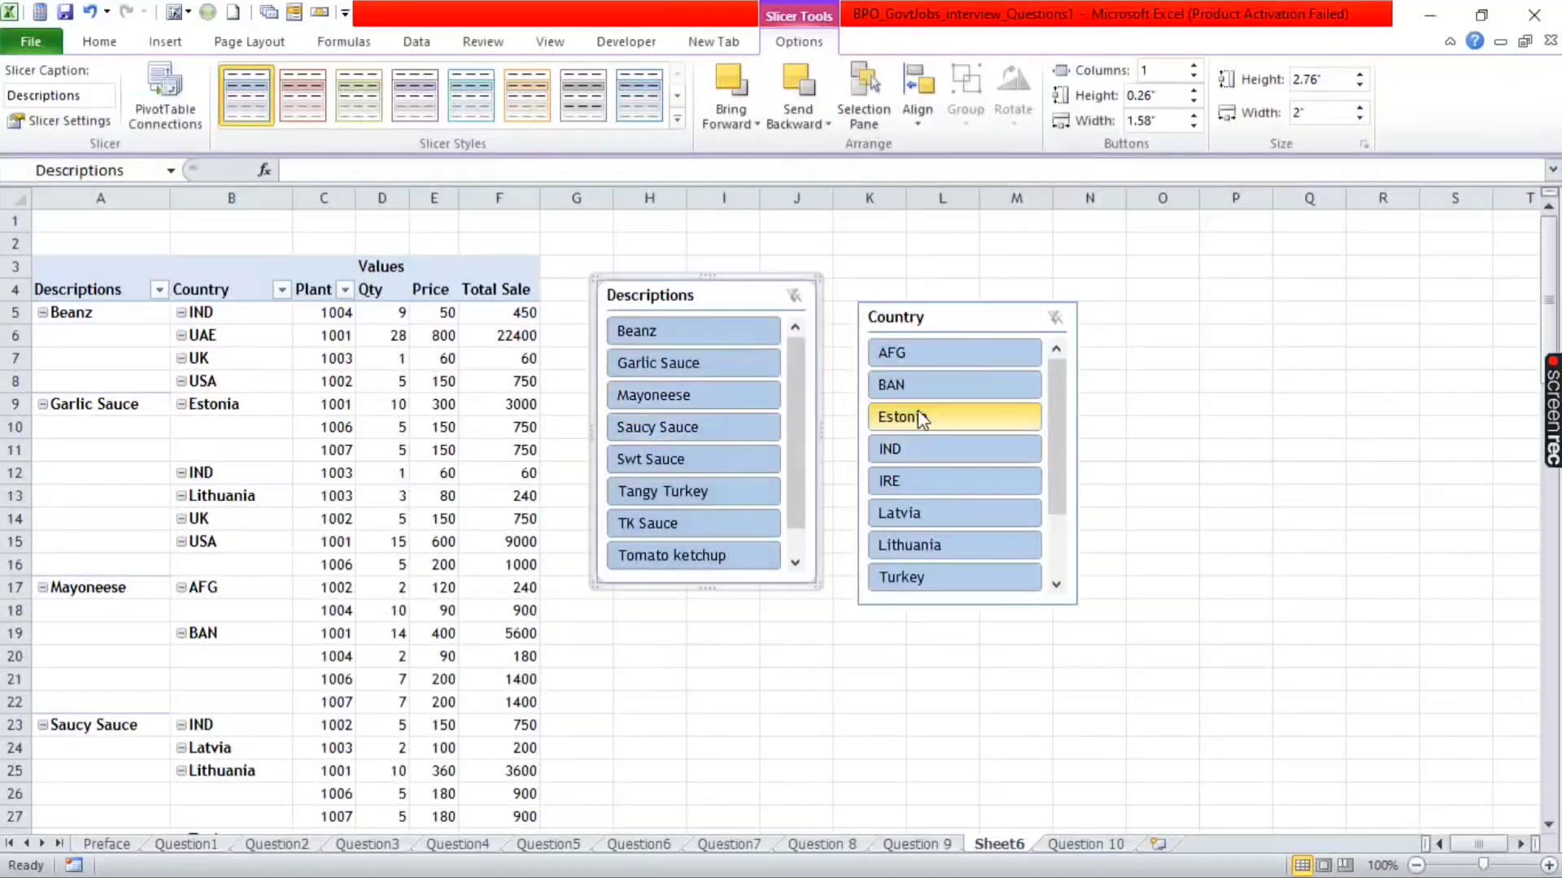
left_click_drag(987, 319, 992, 286)
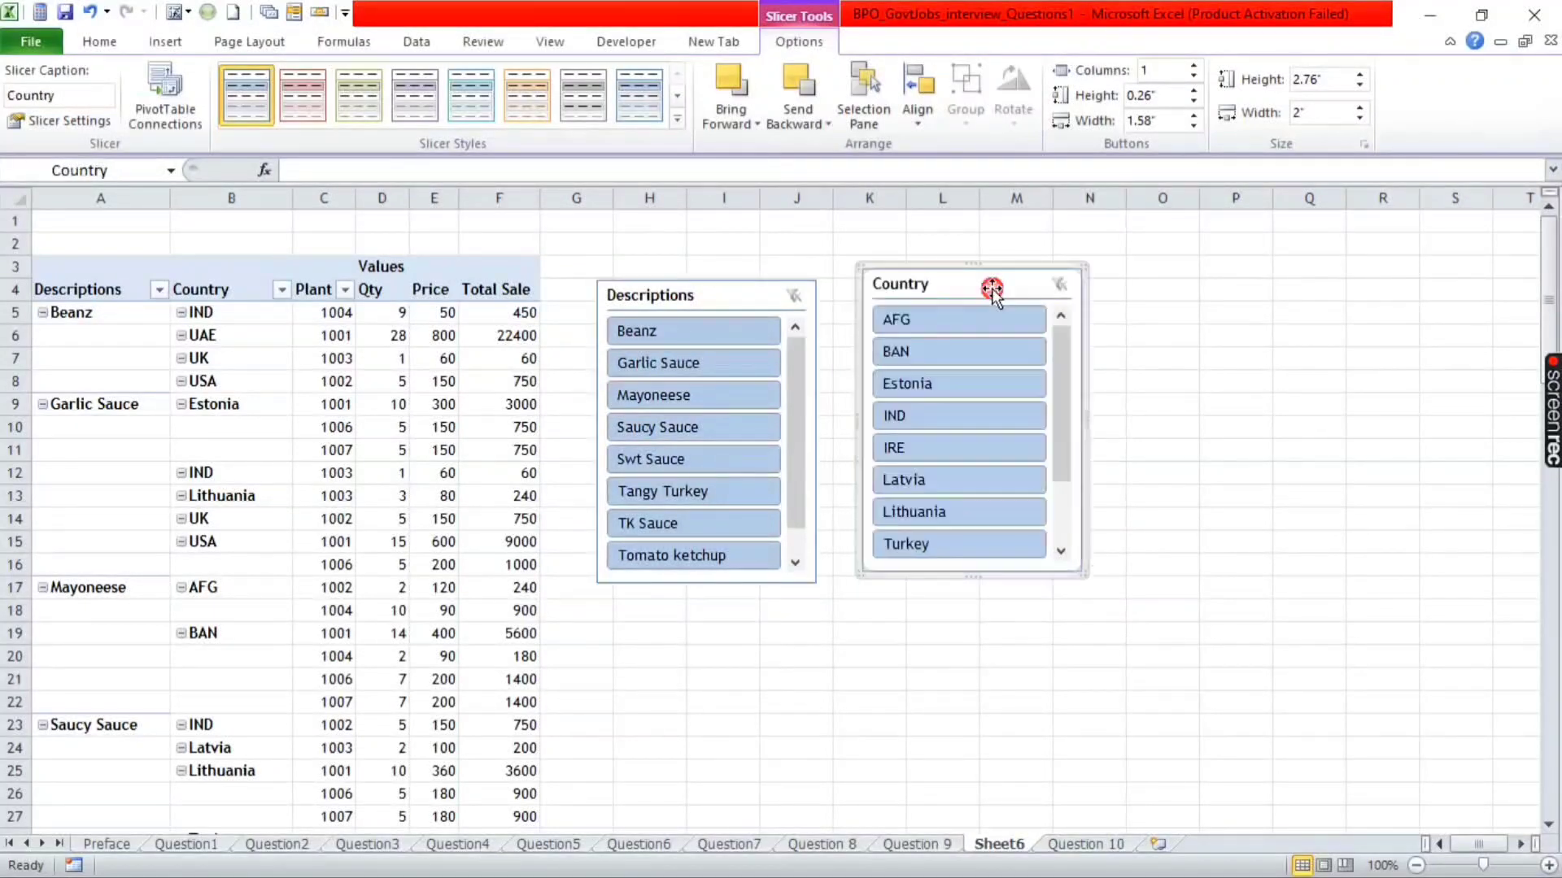
- Filter the pivot to Beanz, then Saucy Sauce, and clear the Descriptions filter
left_click(675, 335)
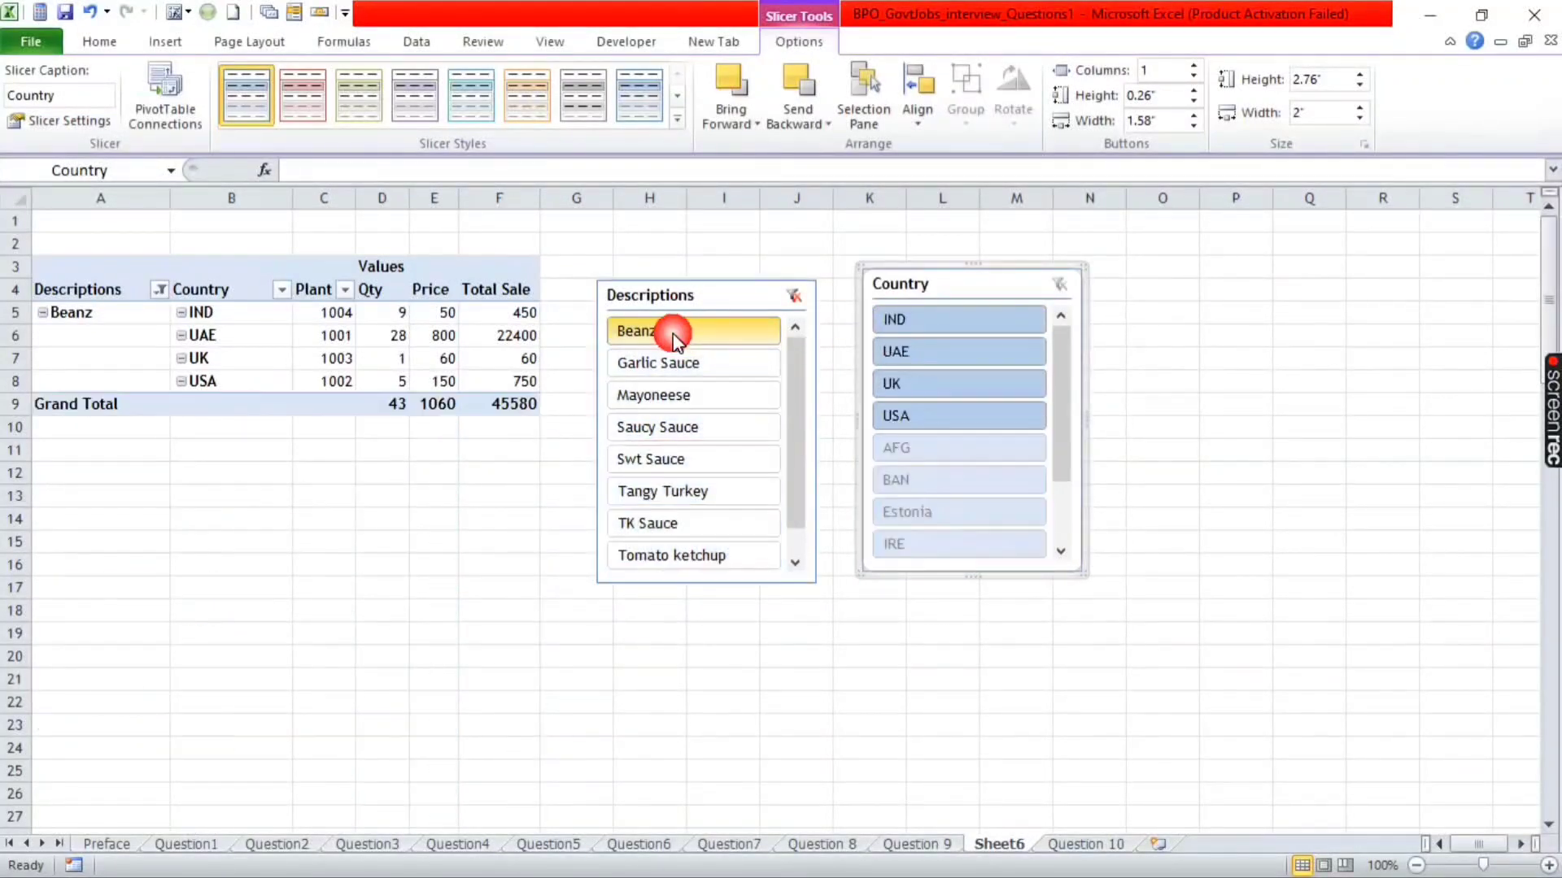
left_click(664, 426)
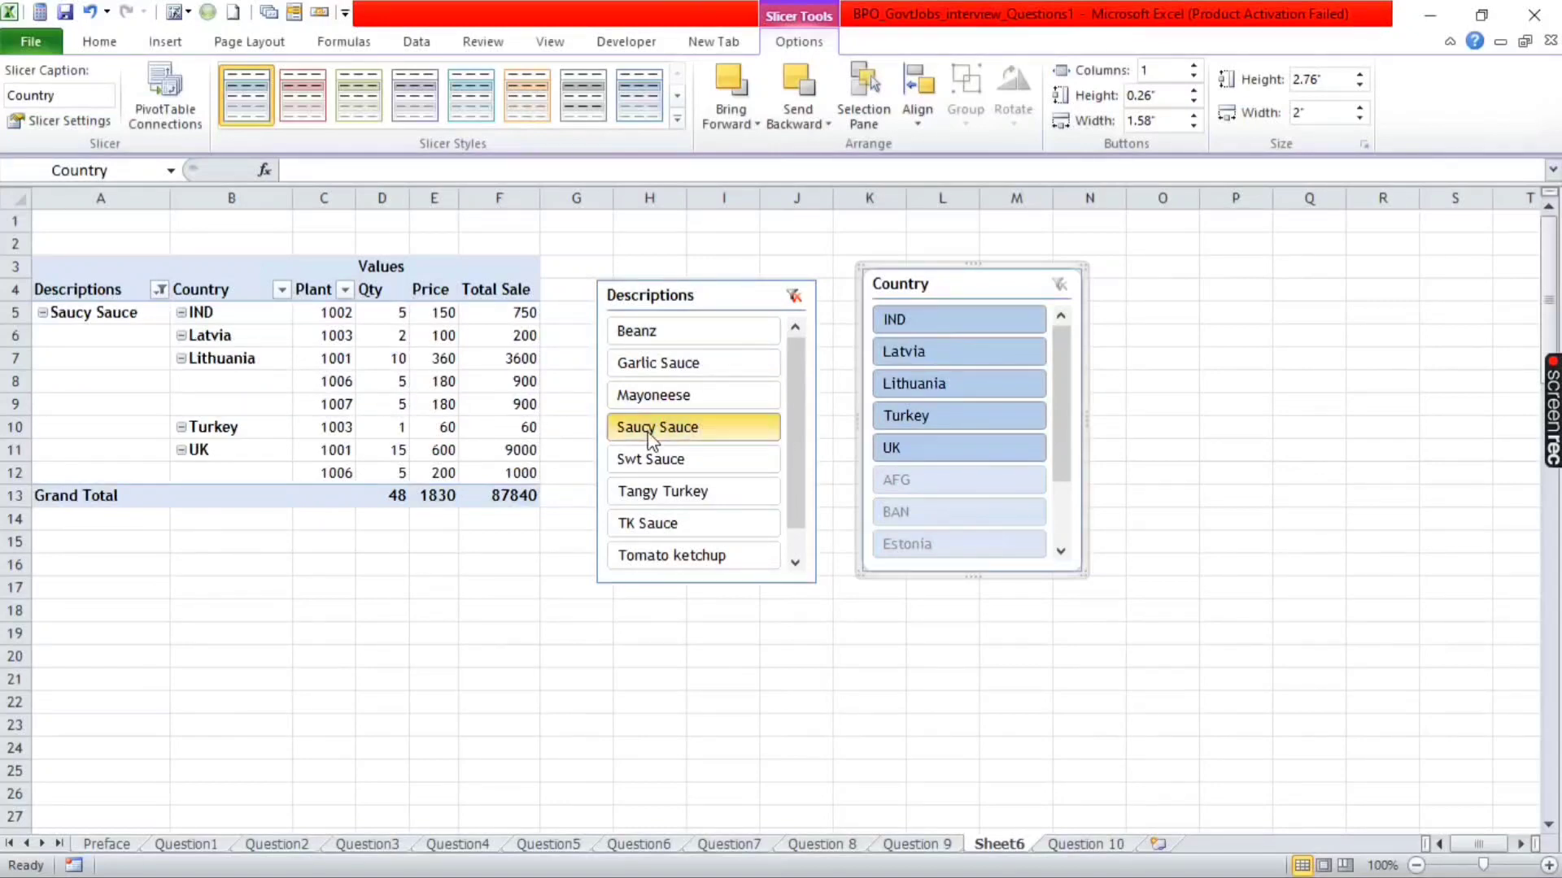
left_click(793, 297)
- Filter by countries BAN, IND, Latvia, AFG, Lithuania, Turkey, Estonia, then clear the Country filter
left_click(993, 354)
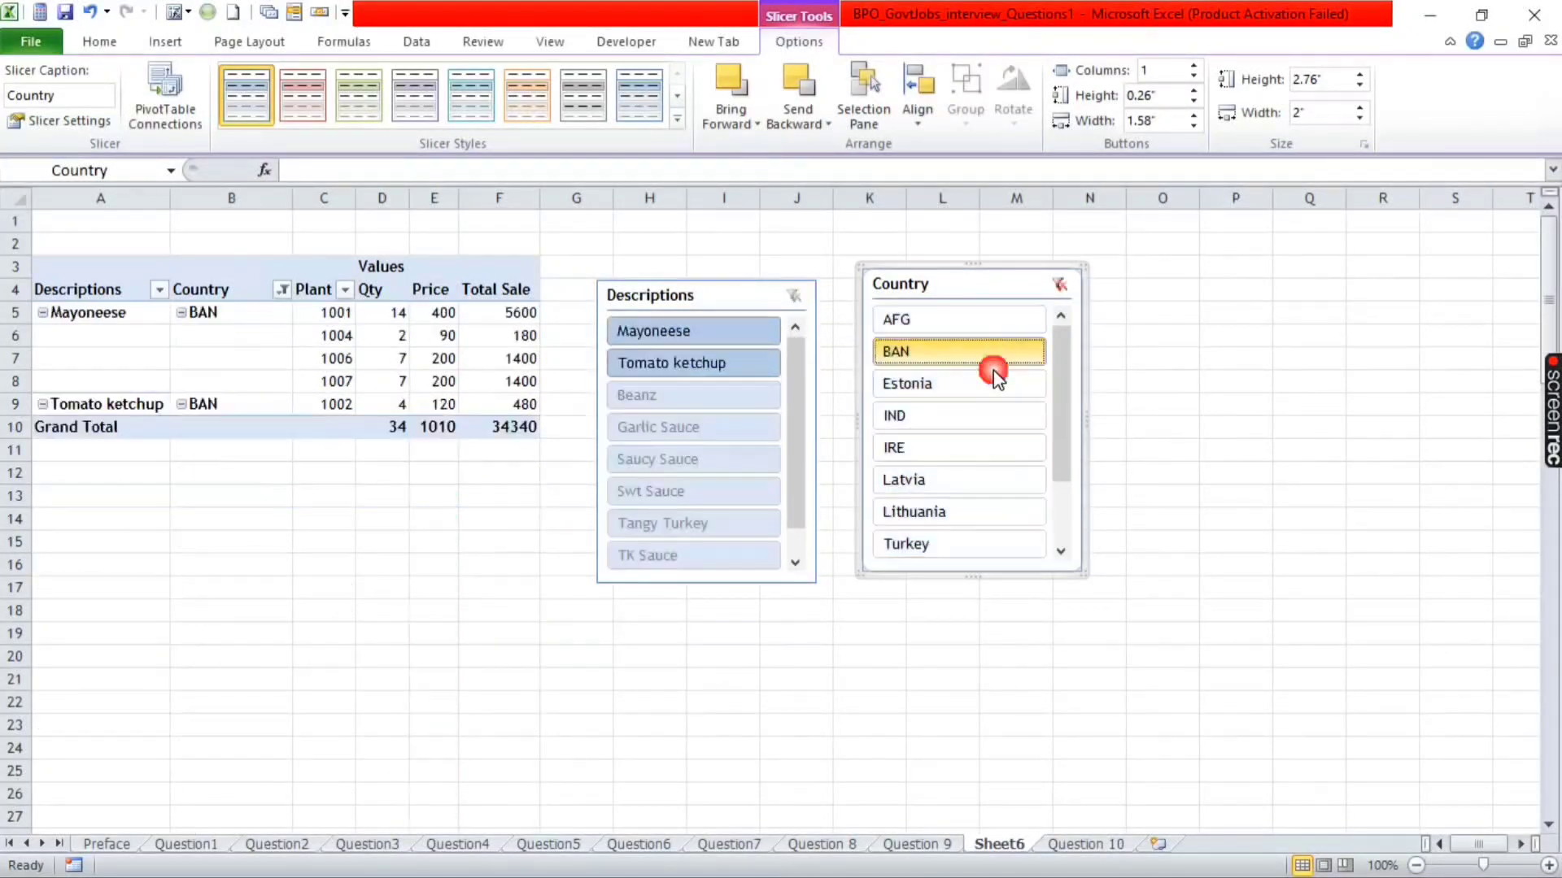
left_click(959, 419)
left_click(943, 487)
left_click(935, 351)
left_click(929, 320)
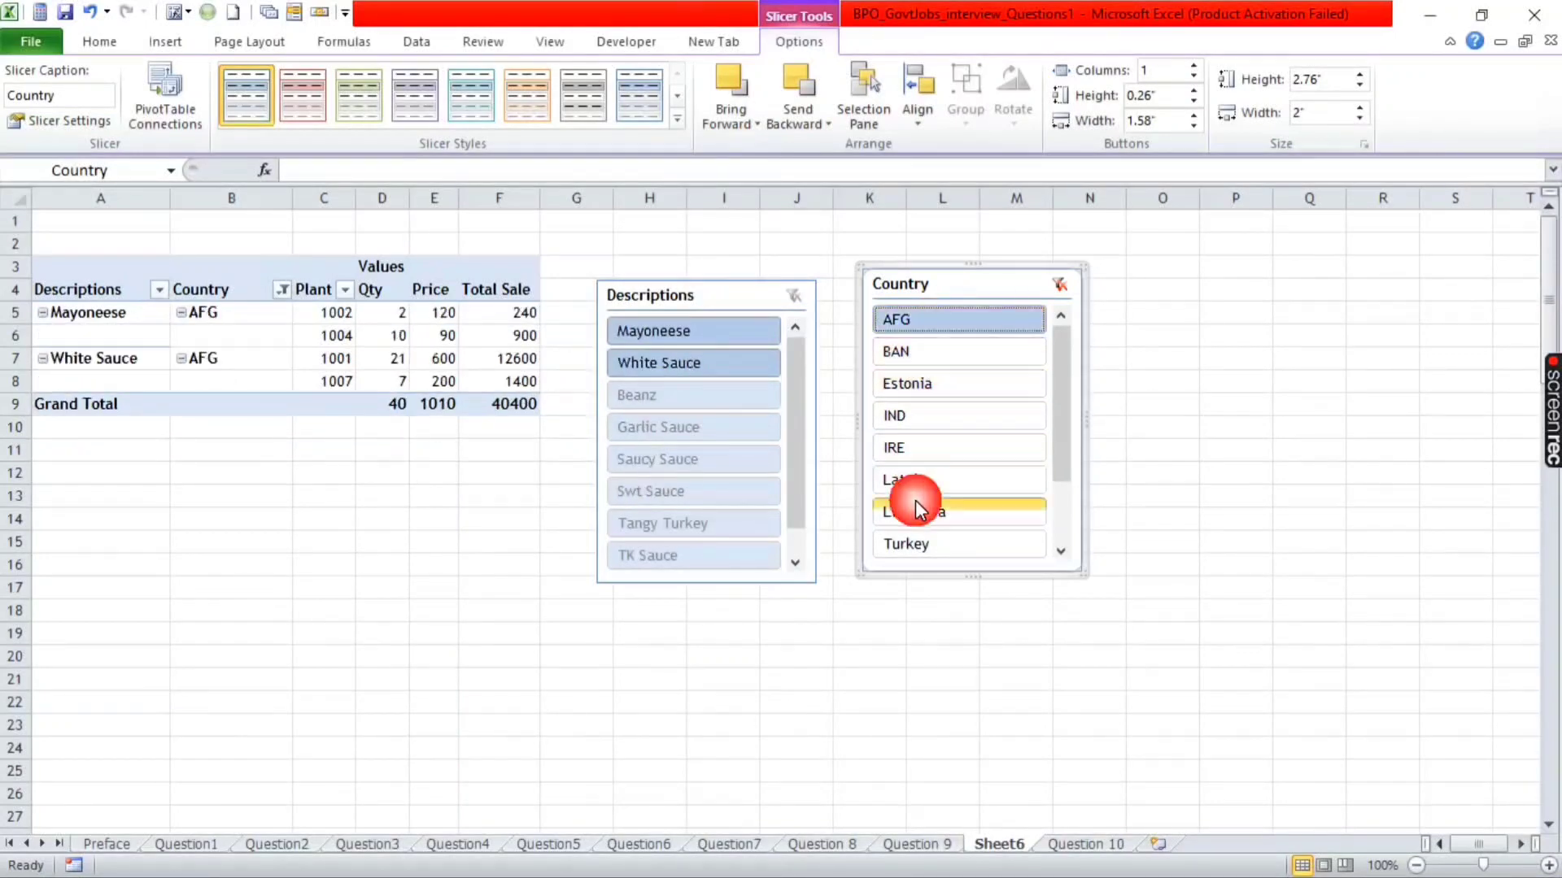
left_click(935, 512)
left_click(953, 547)
left_click(952, 385)
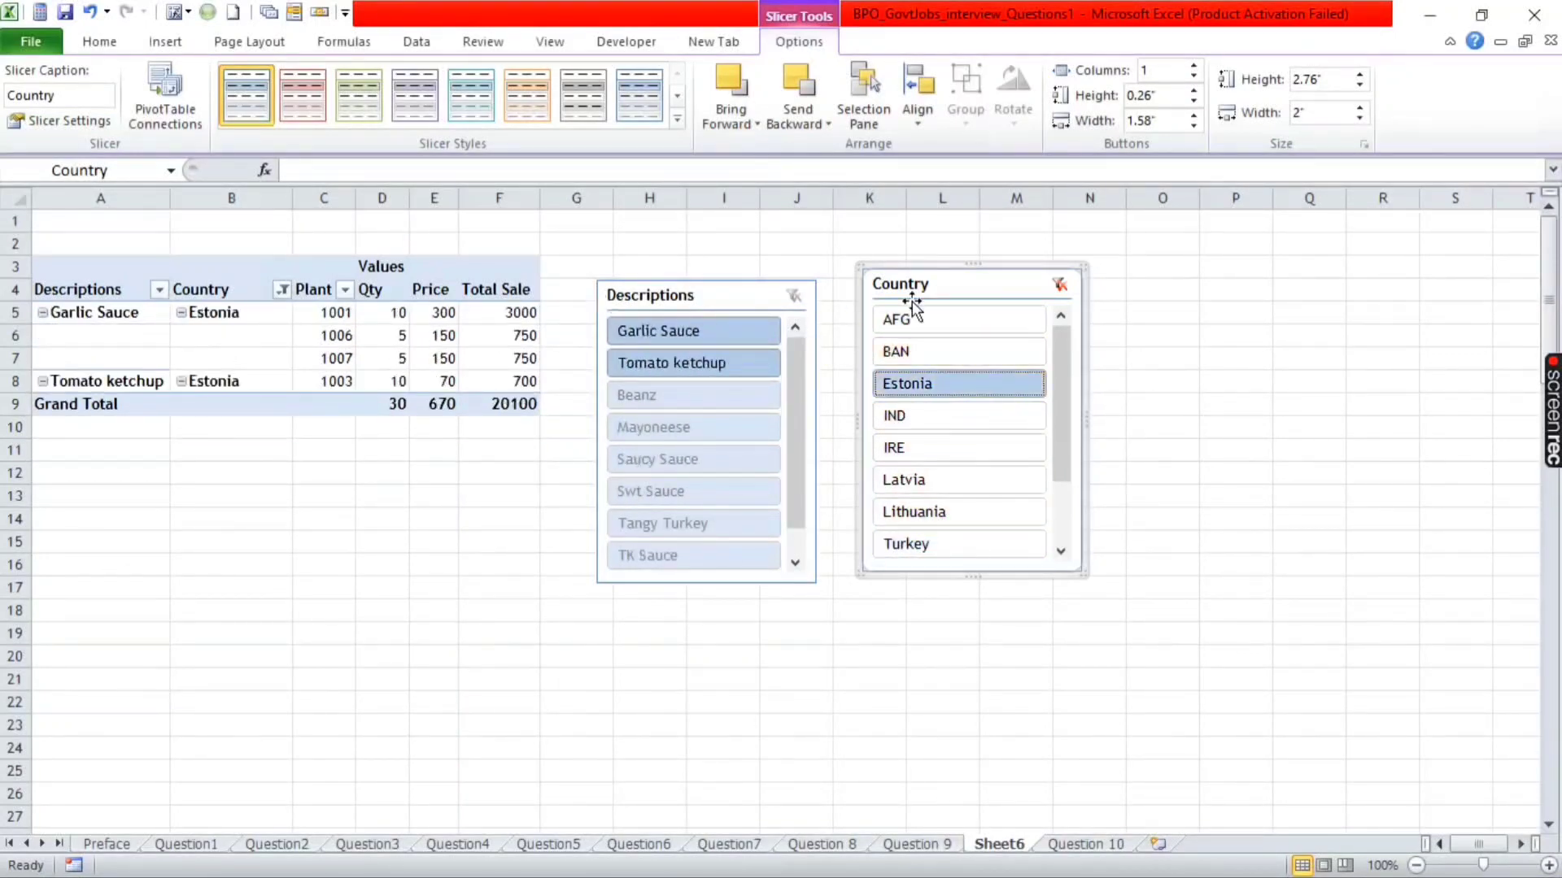
left_click(1058, 285)
left_click(497, 290)
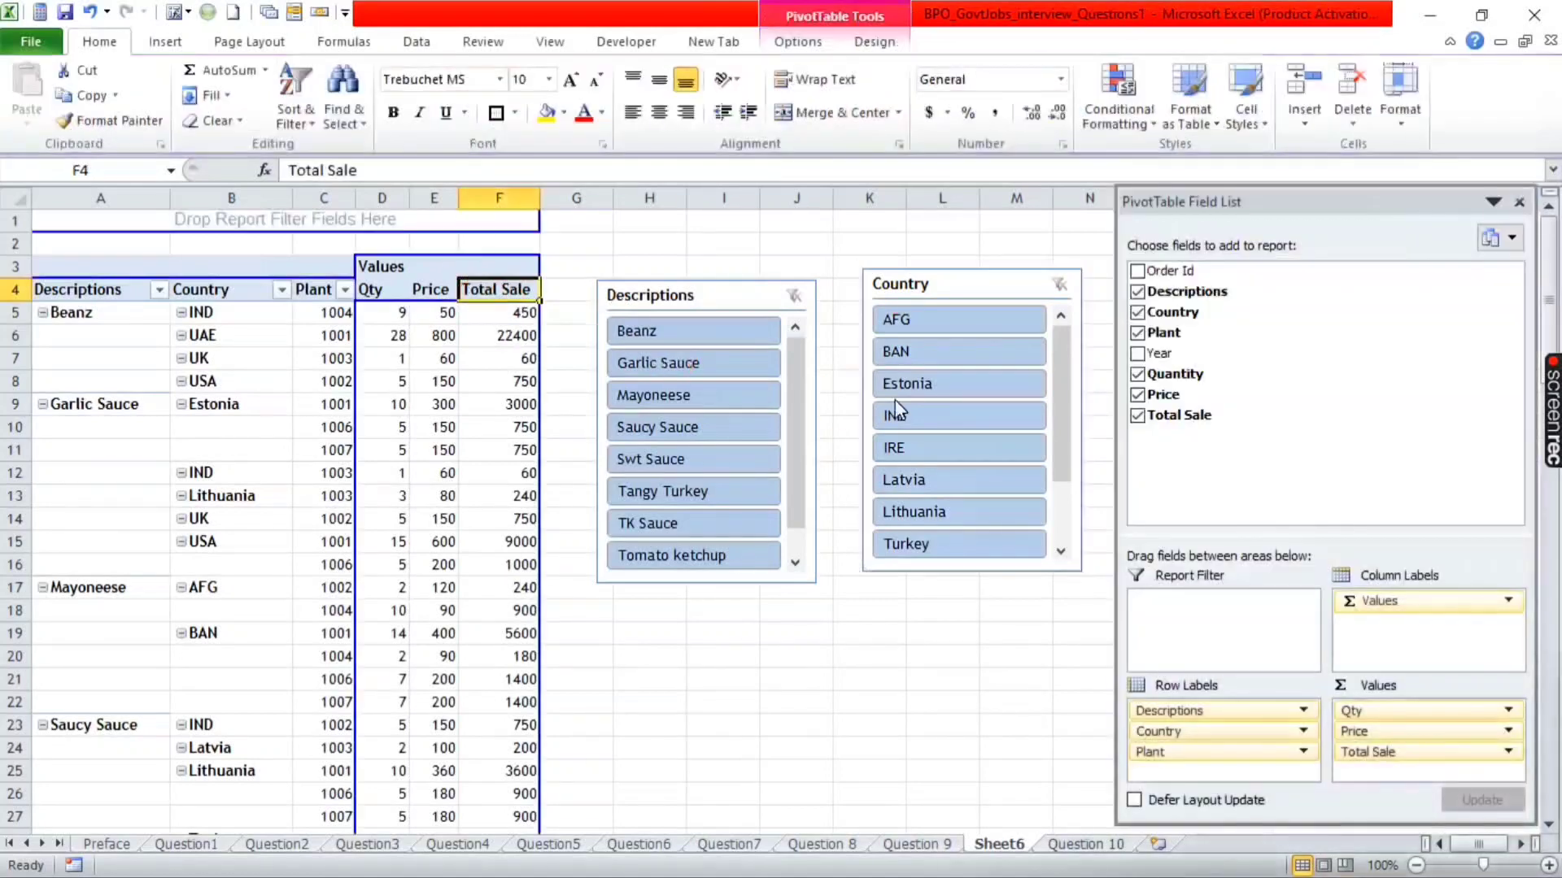
left_click(943, 366)
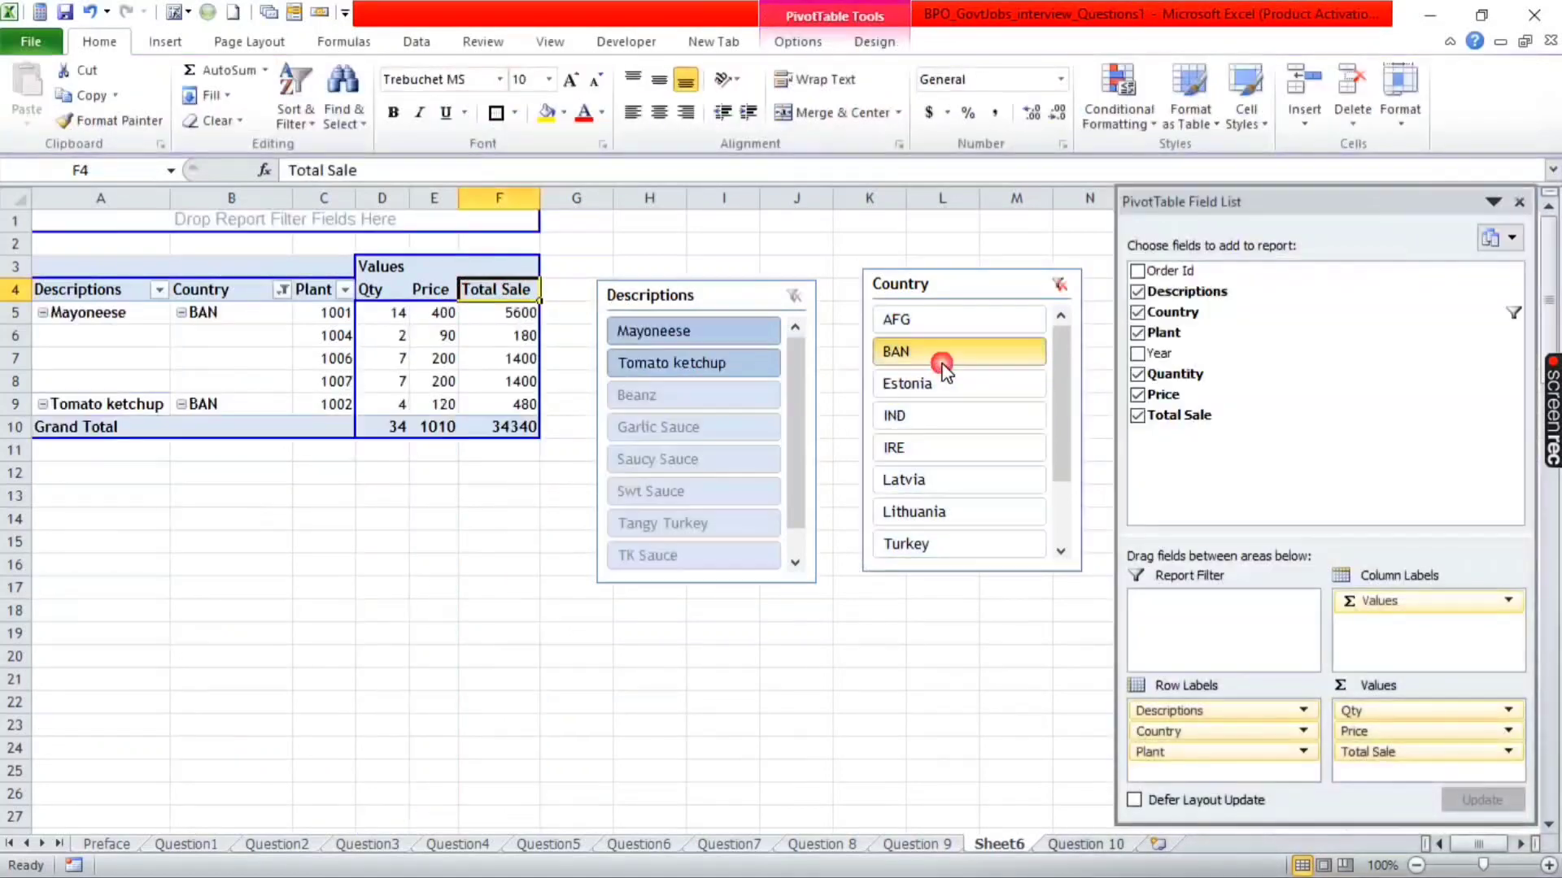
left_click(1058, 285)
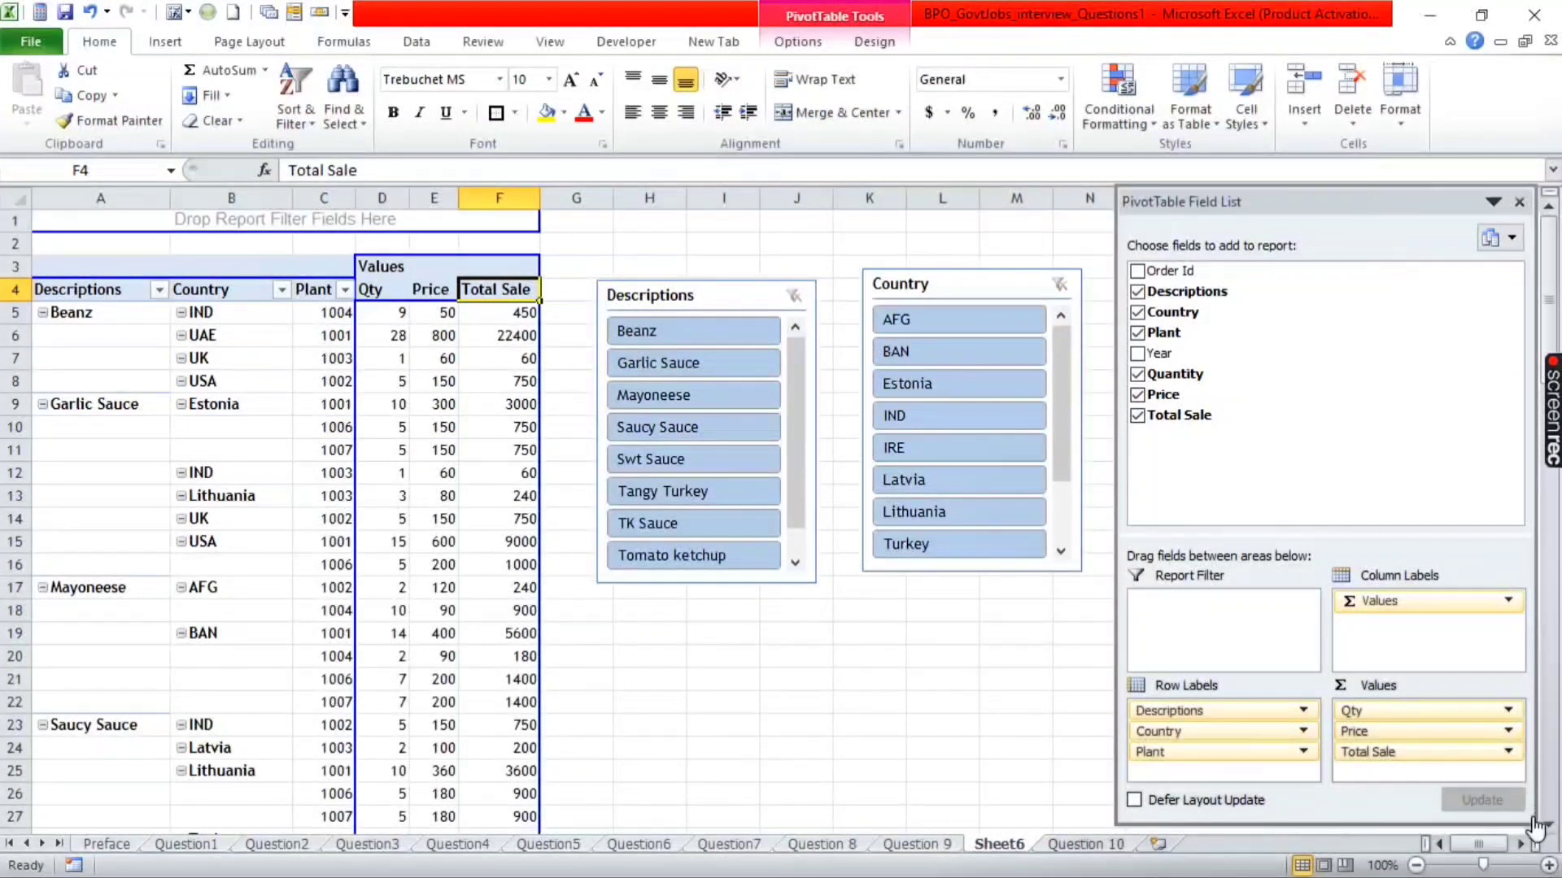
key("ctrl+Page_Down")
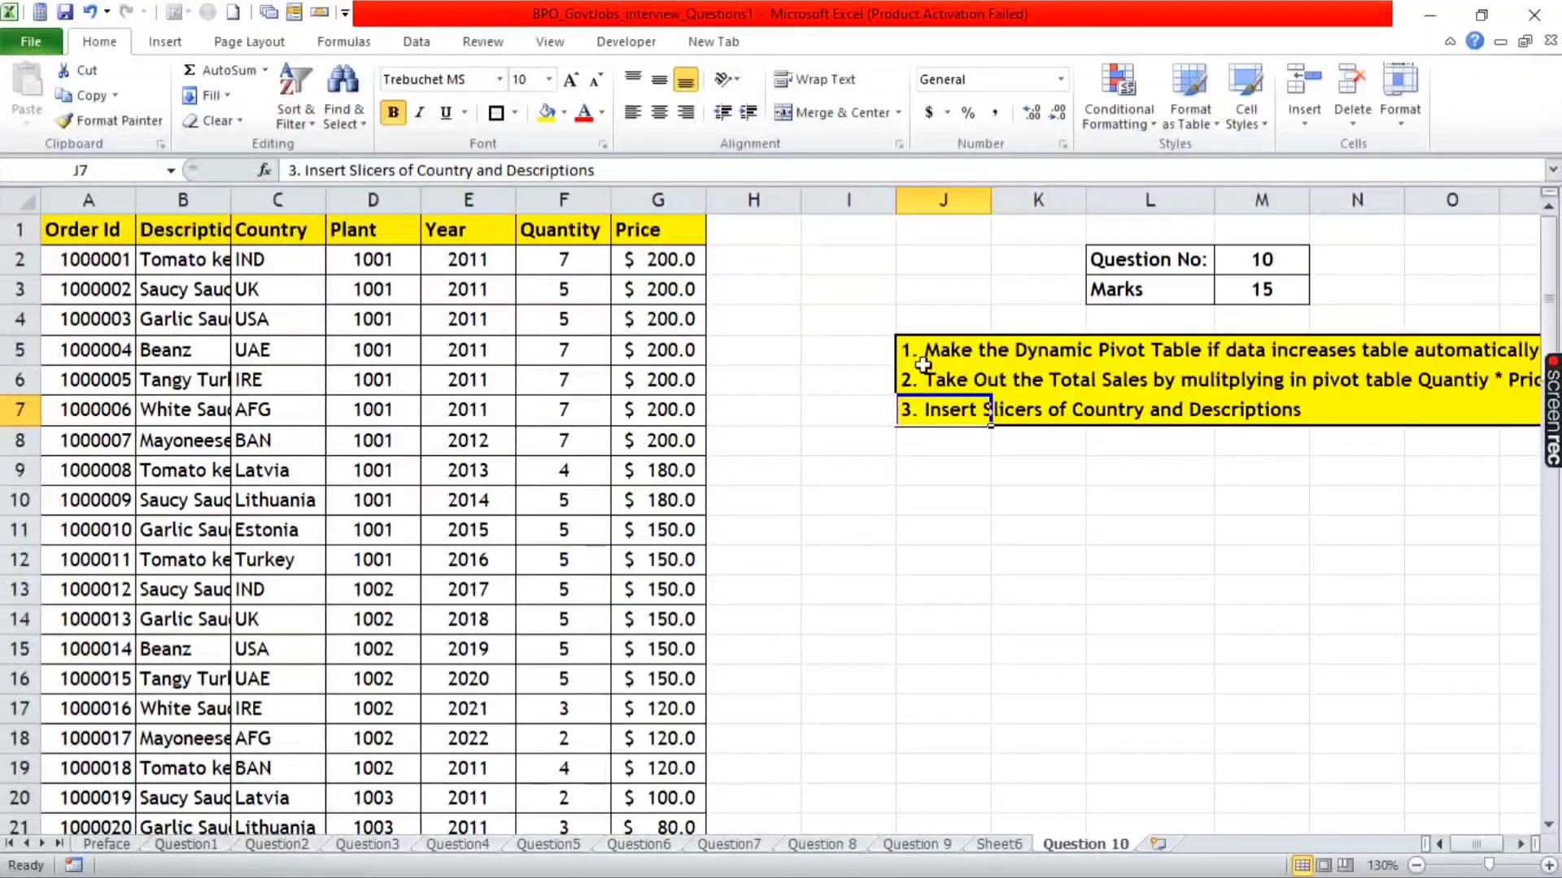
- Review the Total Sales and slicer task lines on the Question 10 sheet
left_click_drag(922, 351, 928, 420)
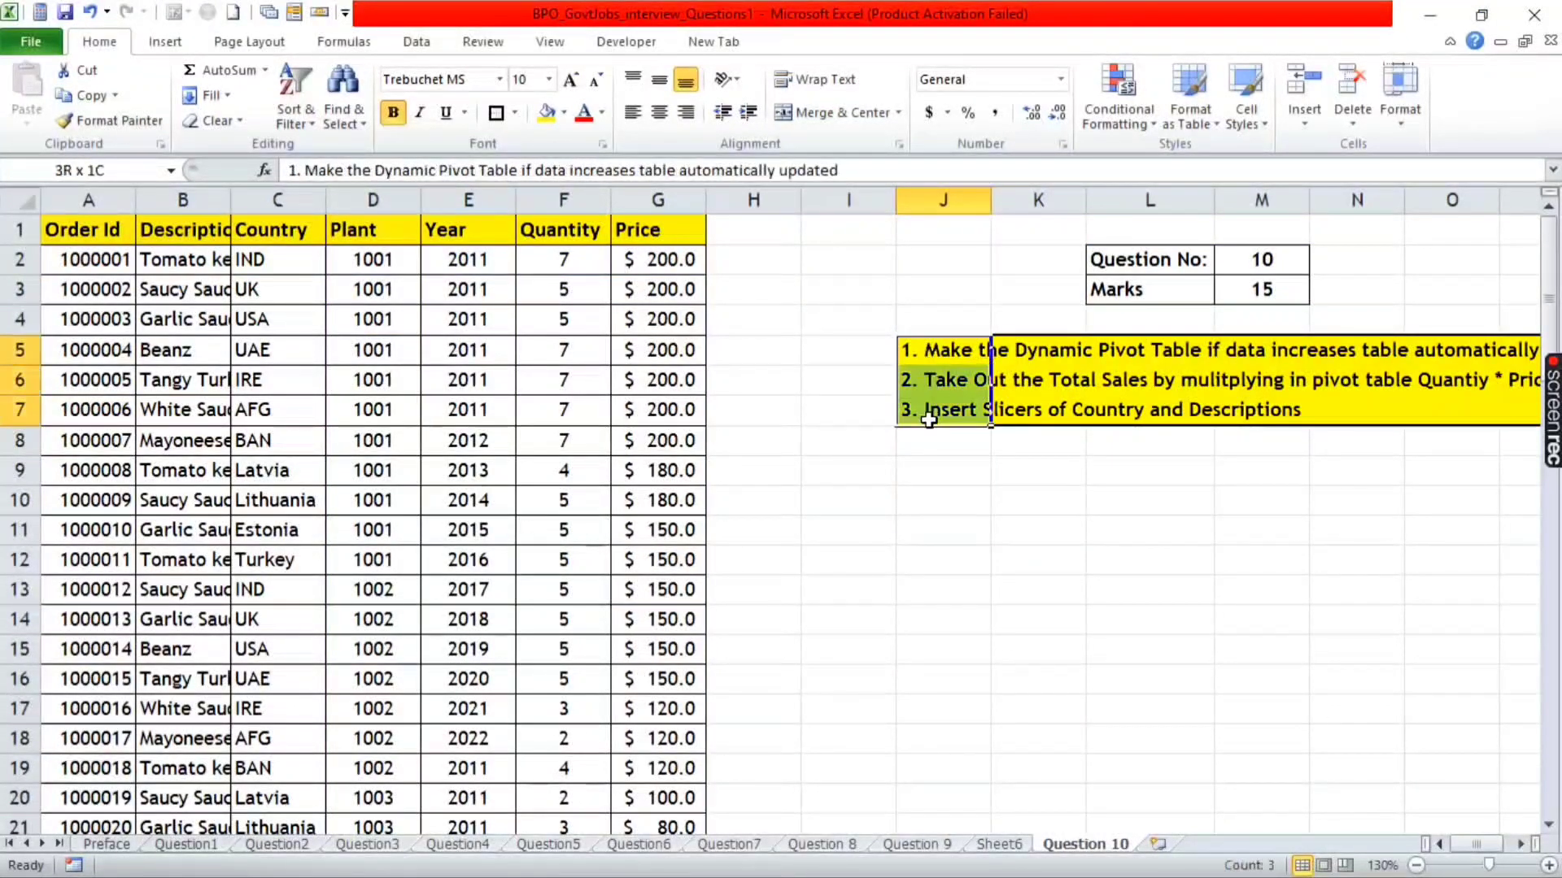
left_click(948, 382)
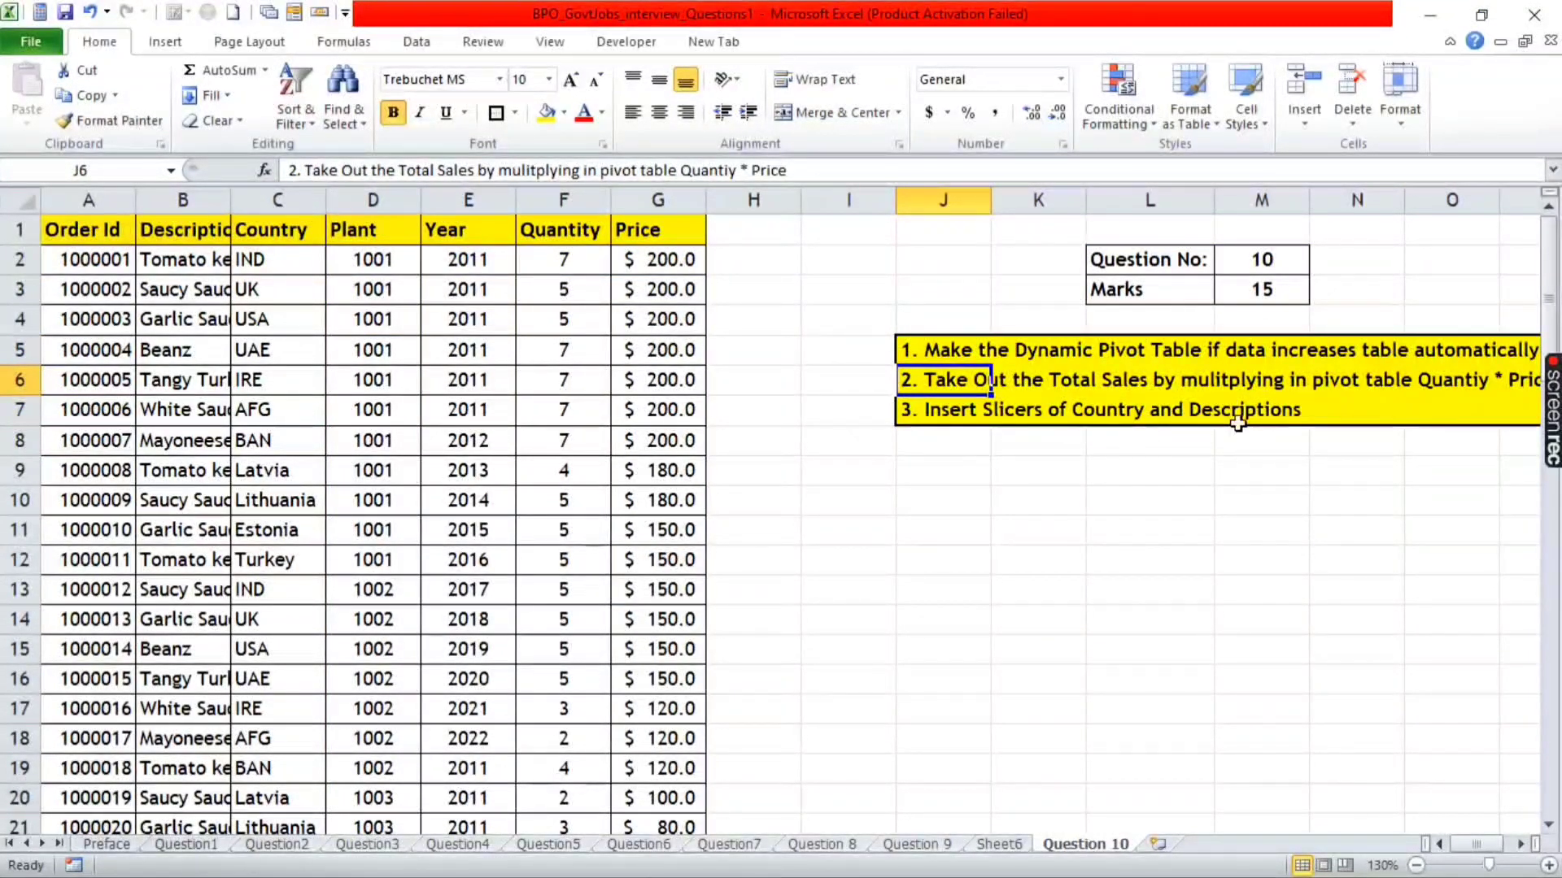
left_click(950, 410)
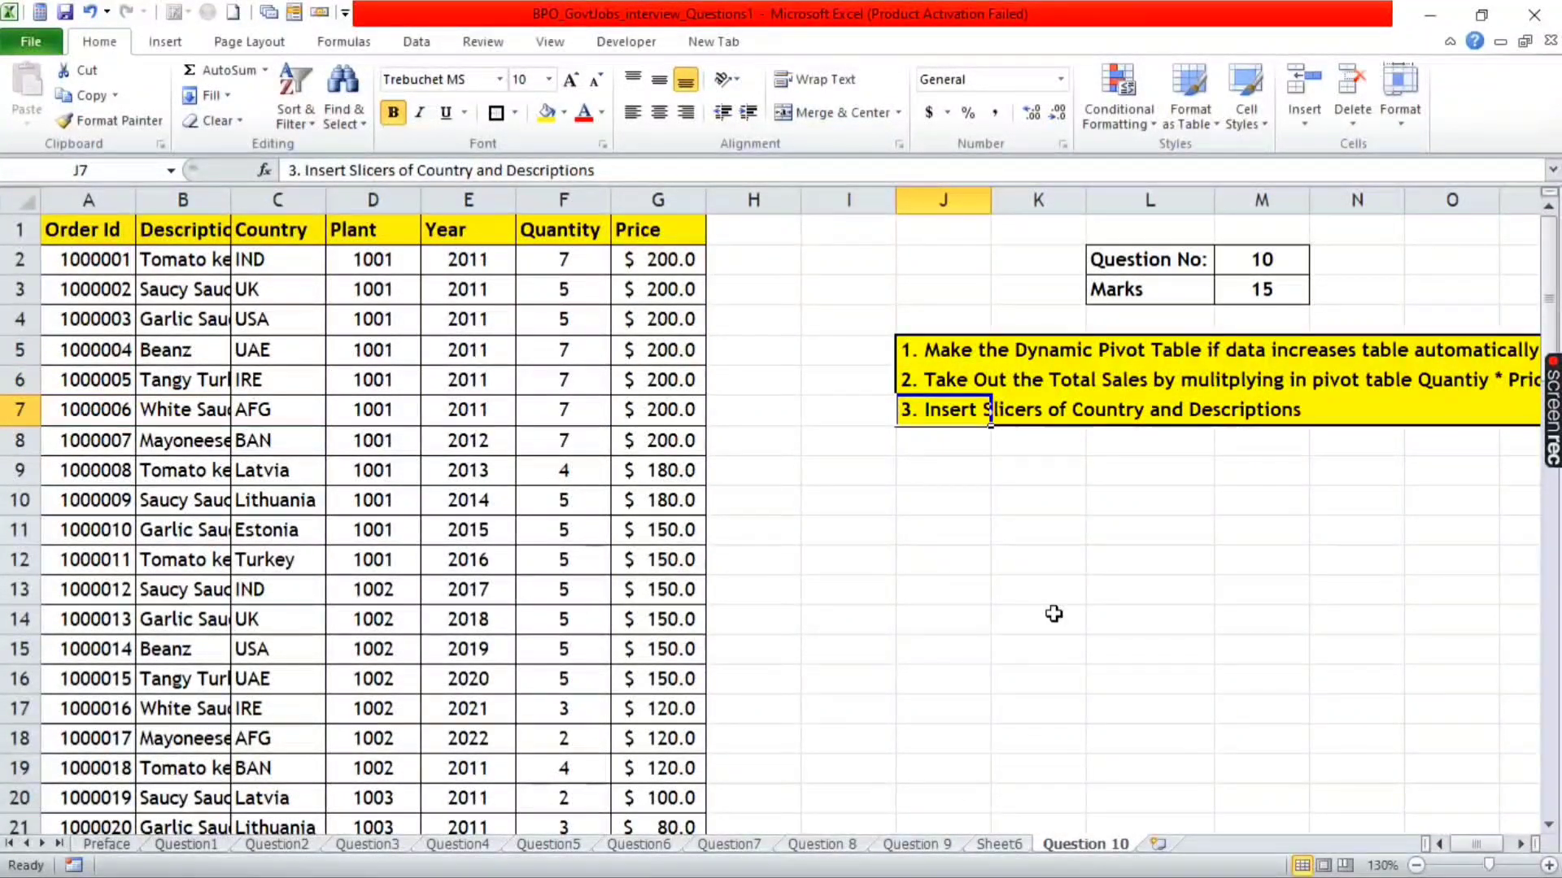
- Copy data rows 2–6 and paste them into rows 73–77 below the table
left_click(122, 230)
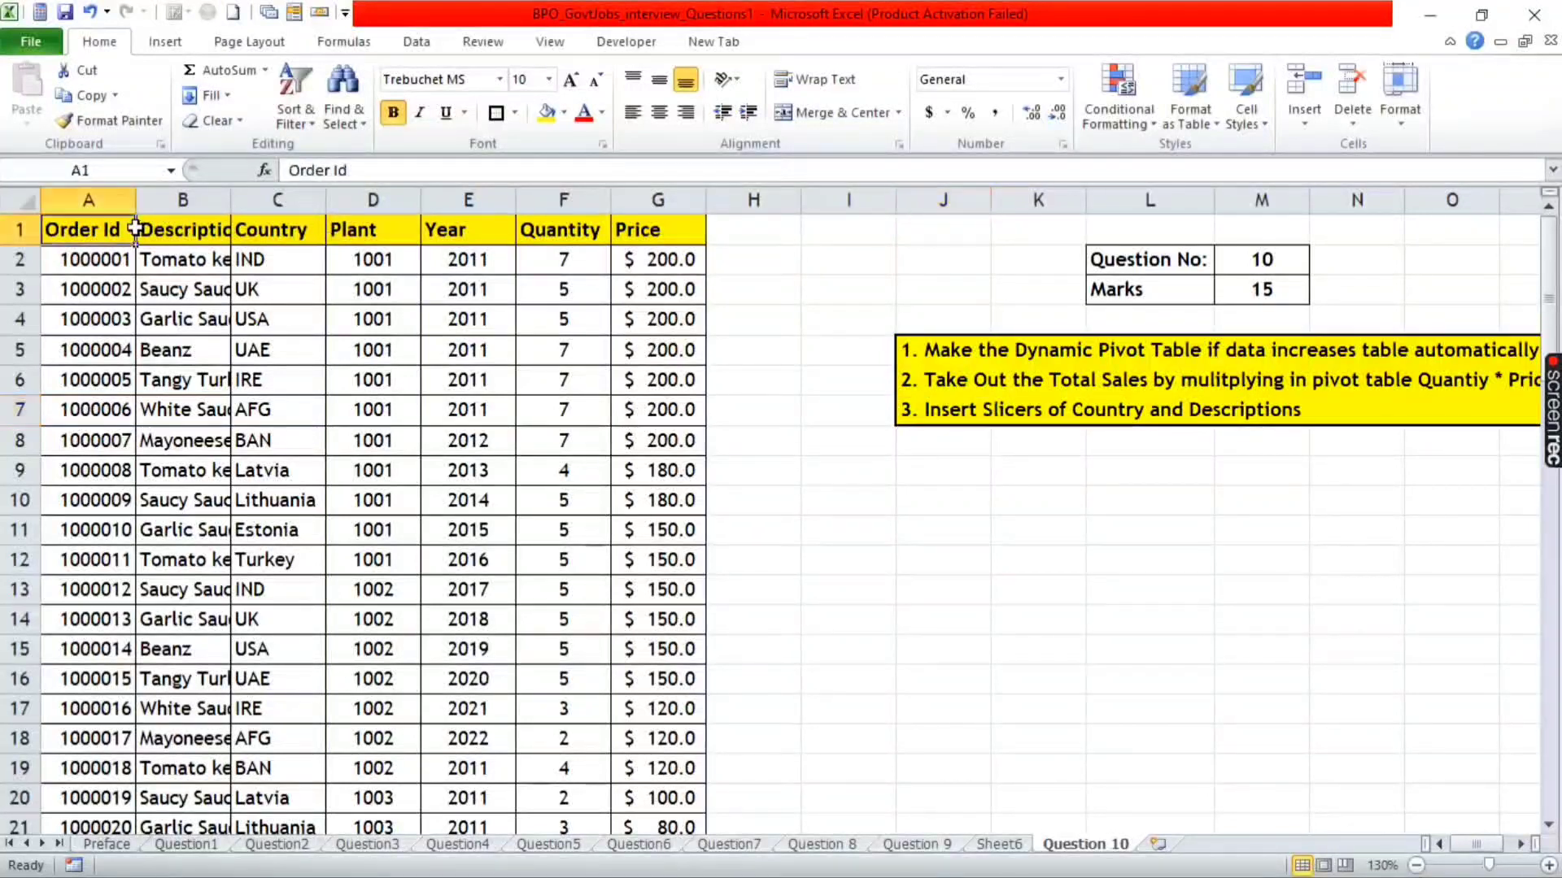
key("Down")
key("shift+Down")
key("shift+Down")
key("shift+Down")
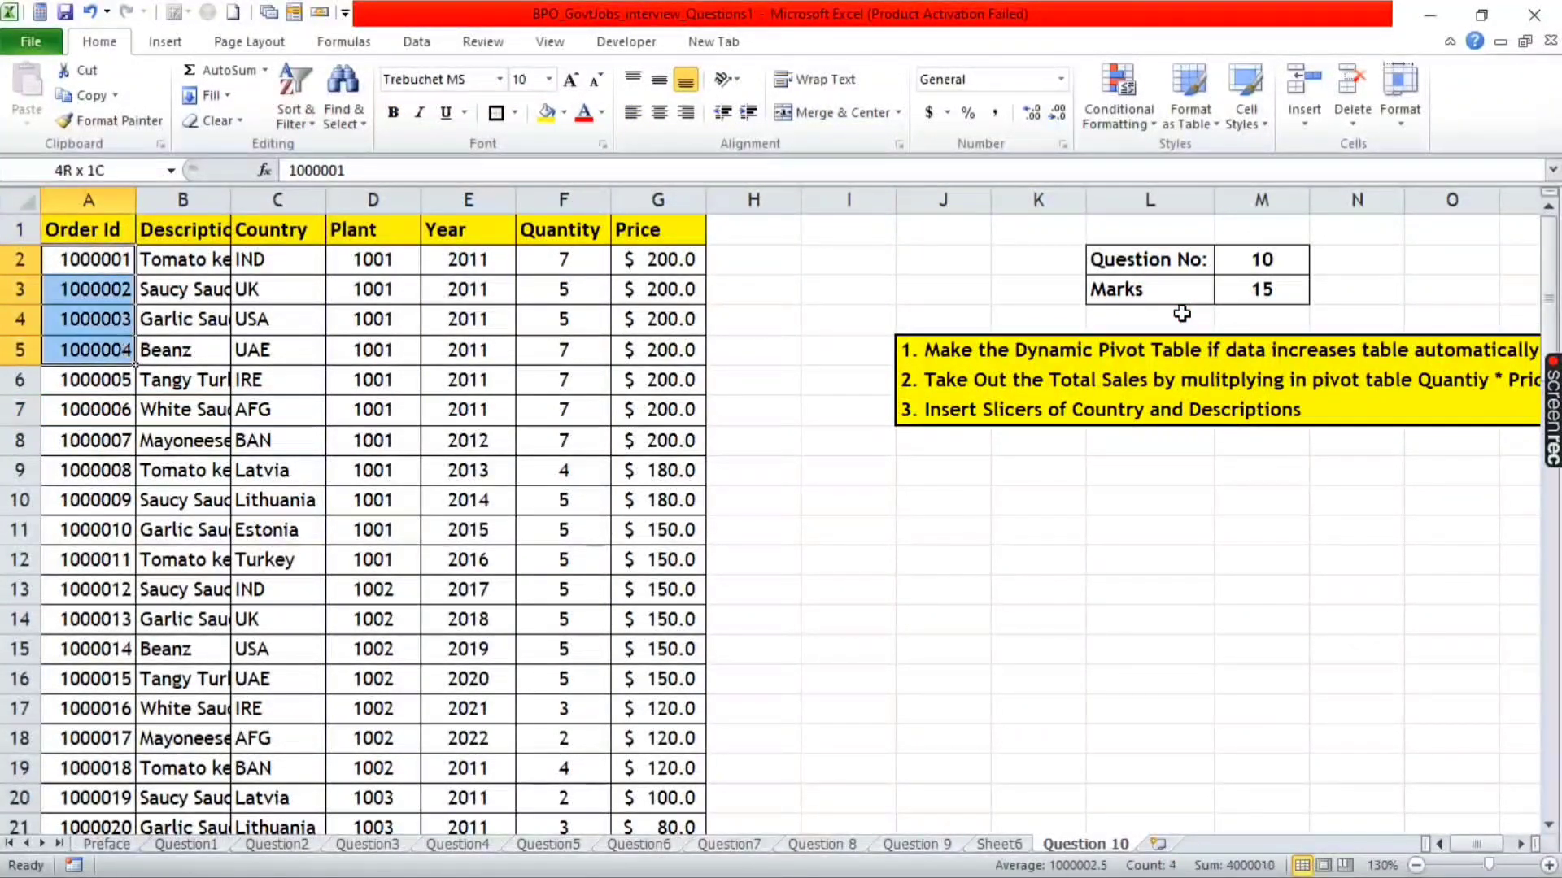
key("shift+Down")
key("shift+Right")
key("shift+Right")
key("shift+Right")
key("shift+Right")
key("shift+Right")
key("shift+Right")
key("ctrl+c")
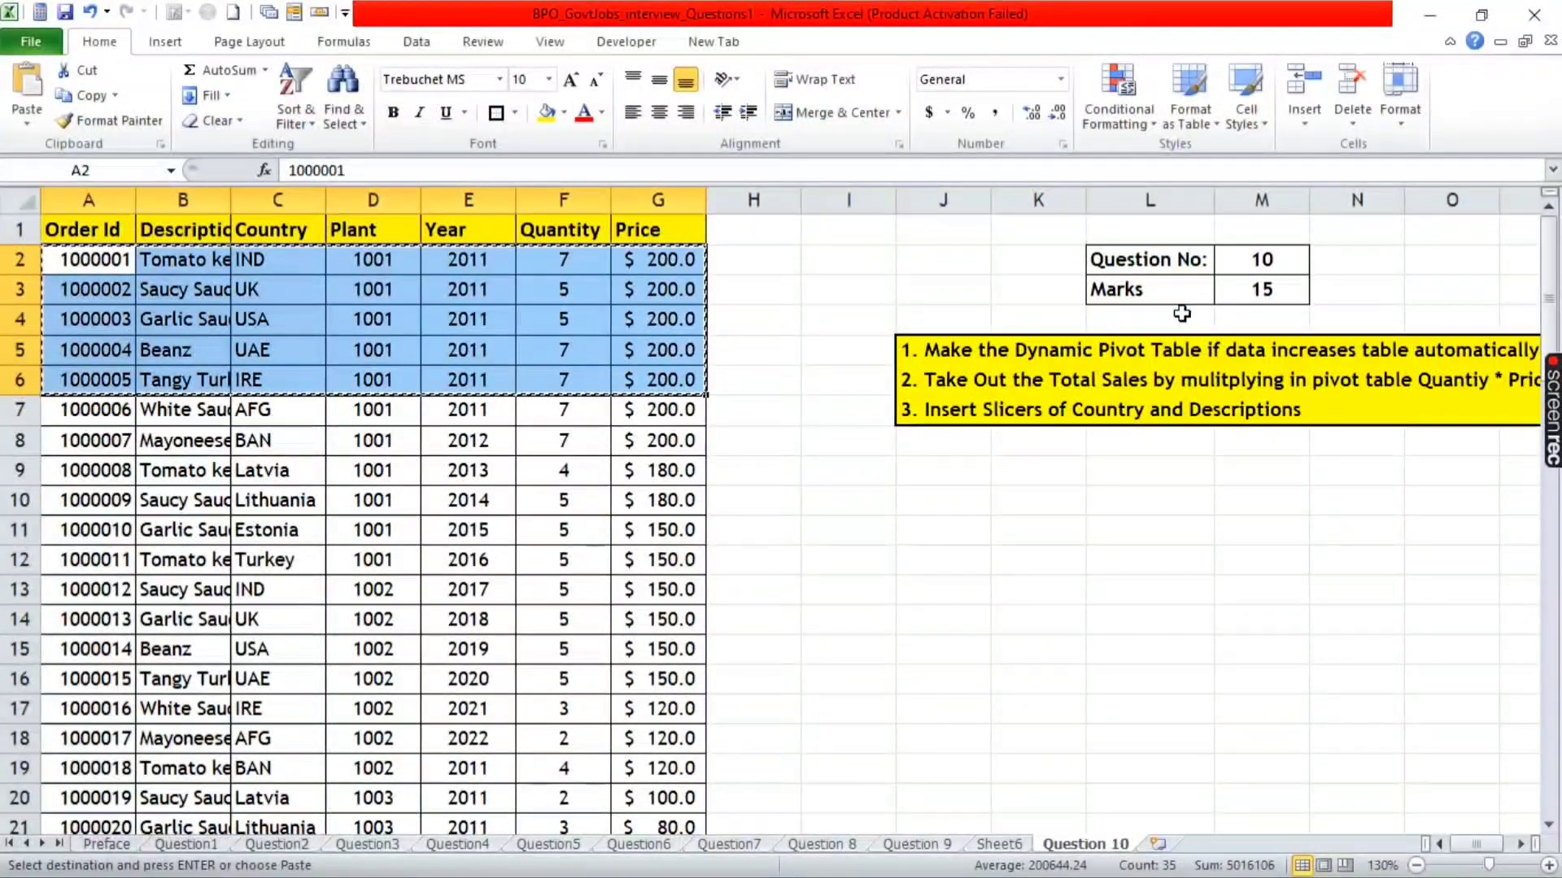
key("ctrl+Down")
key("Down")
key("Up")
key("Down")
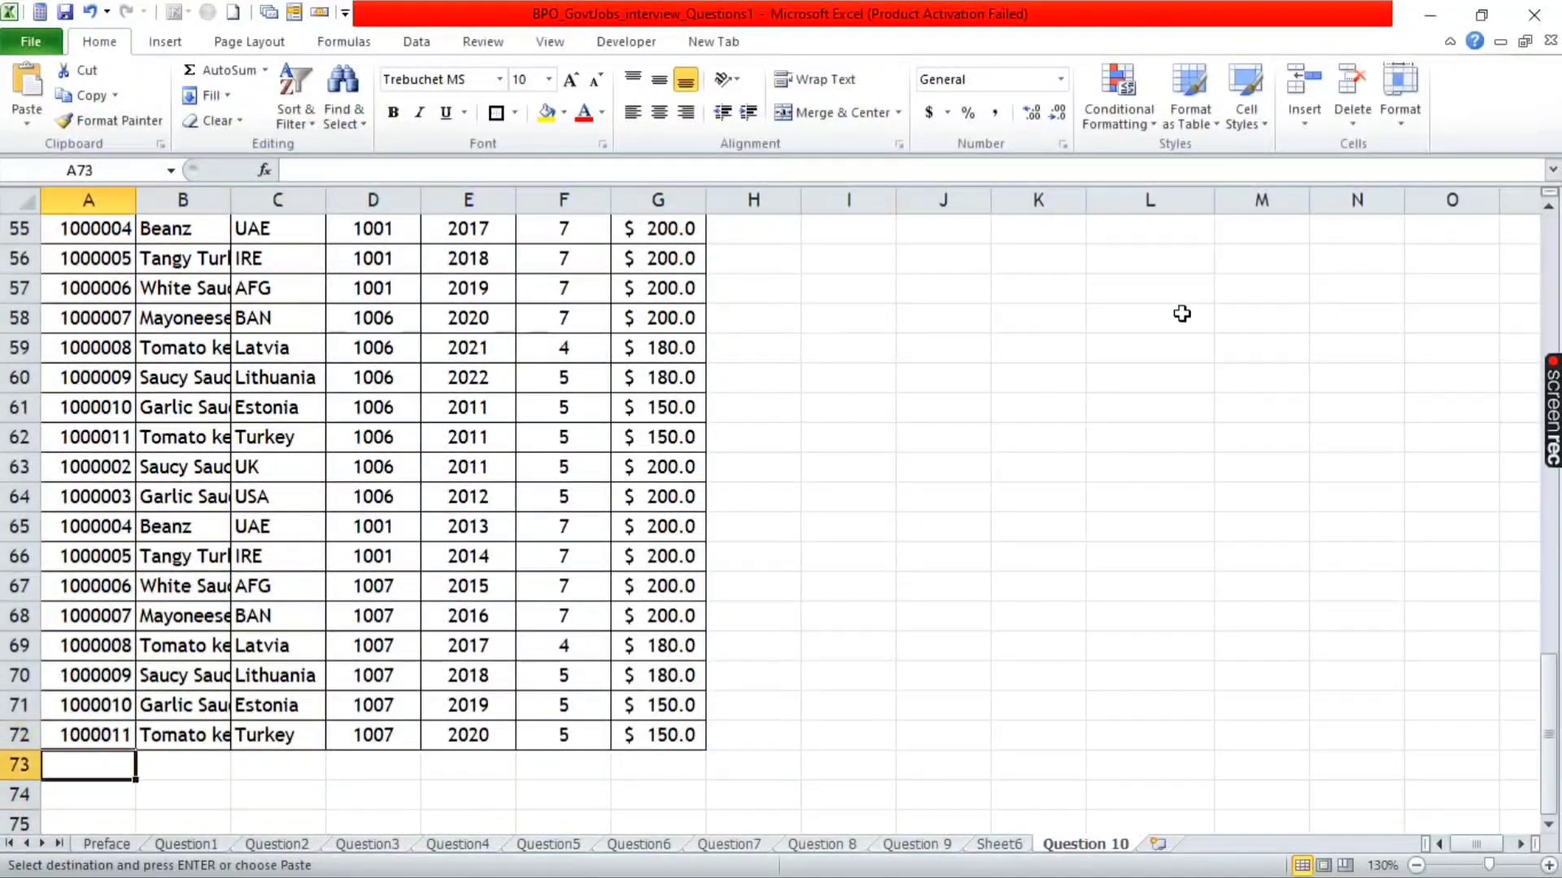
key("ctrl+v")
key("Down")
key("Down")
key("Down")
key("Down")
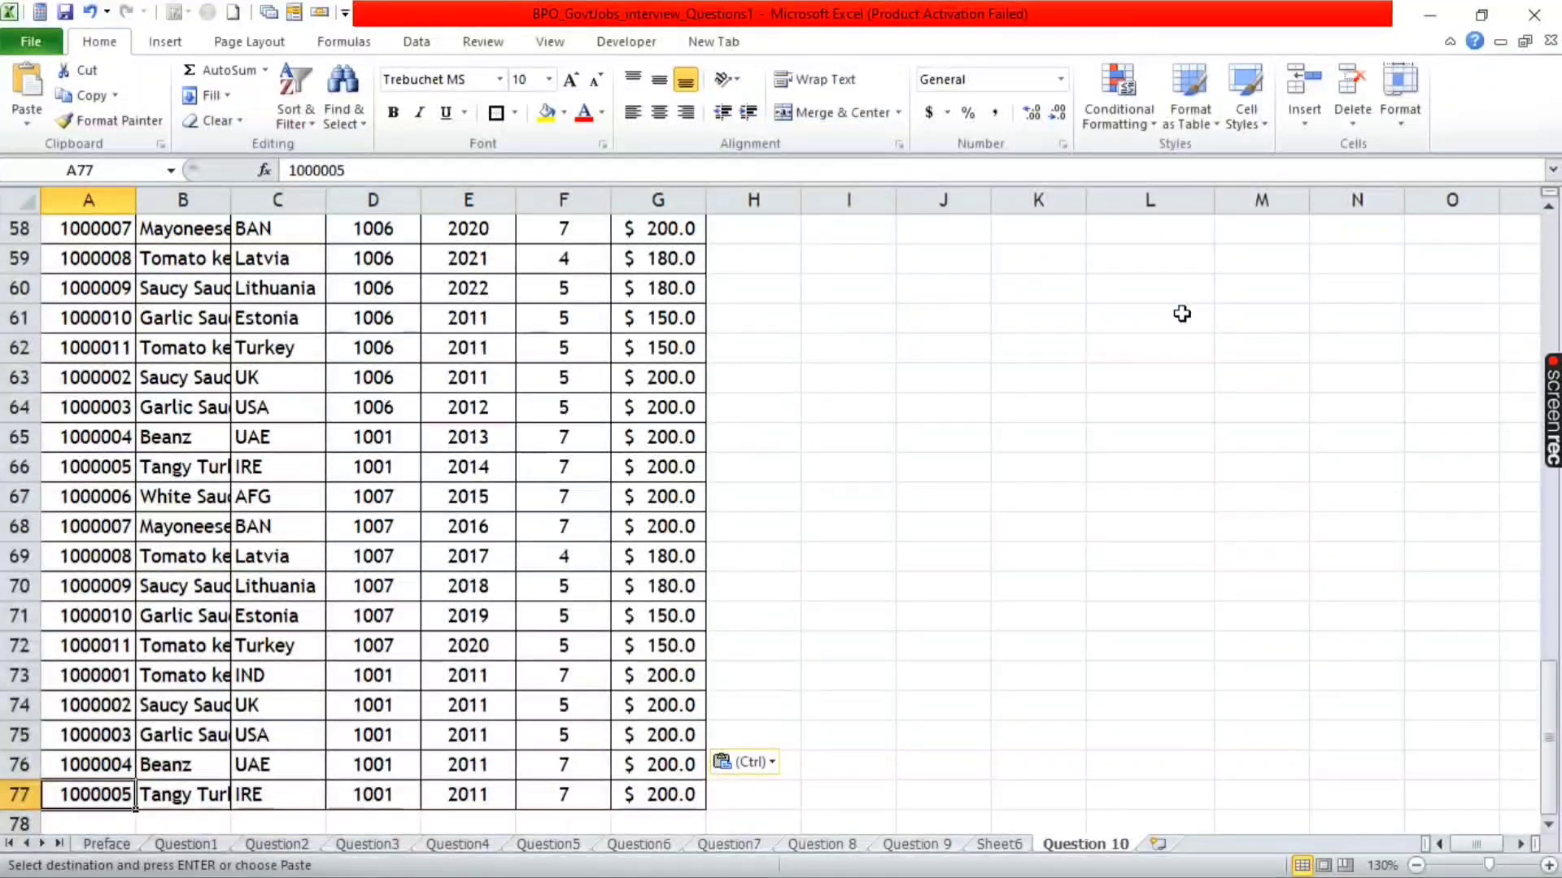
key("ctrl+Home")
- Refresh the Sheet6 pivot table and check the Price and Total Sale grand totals
left_click(994, 844)
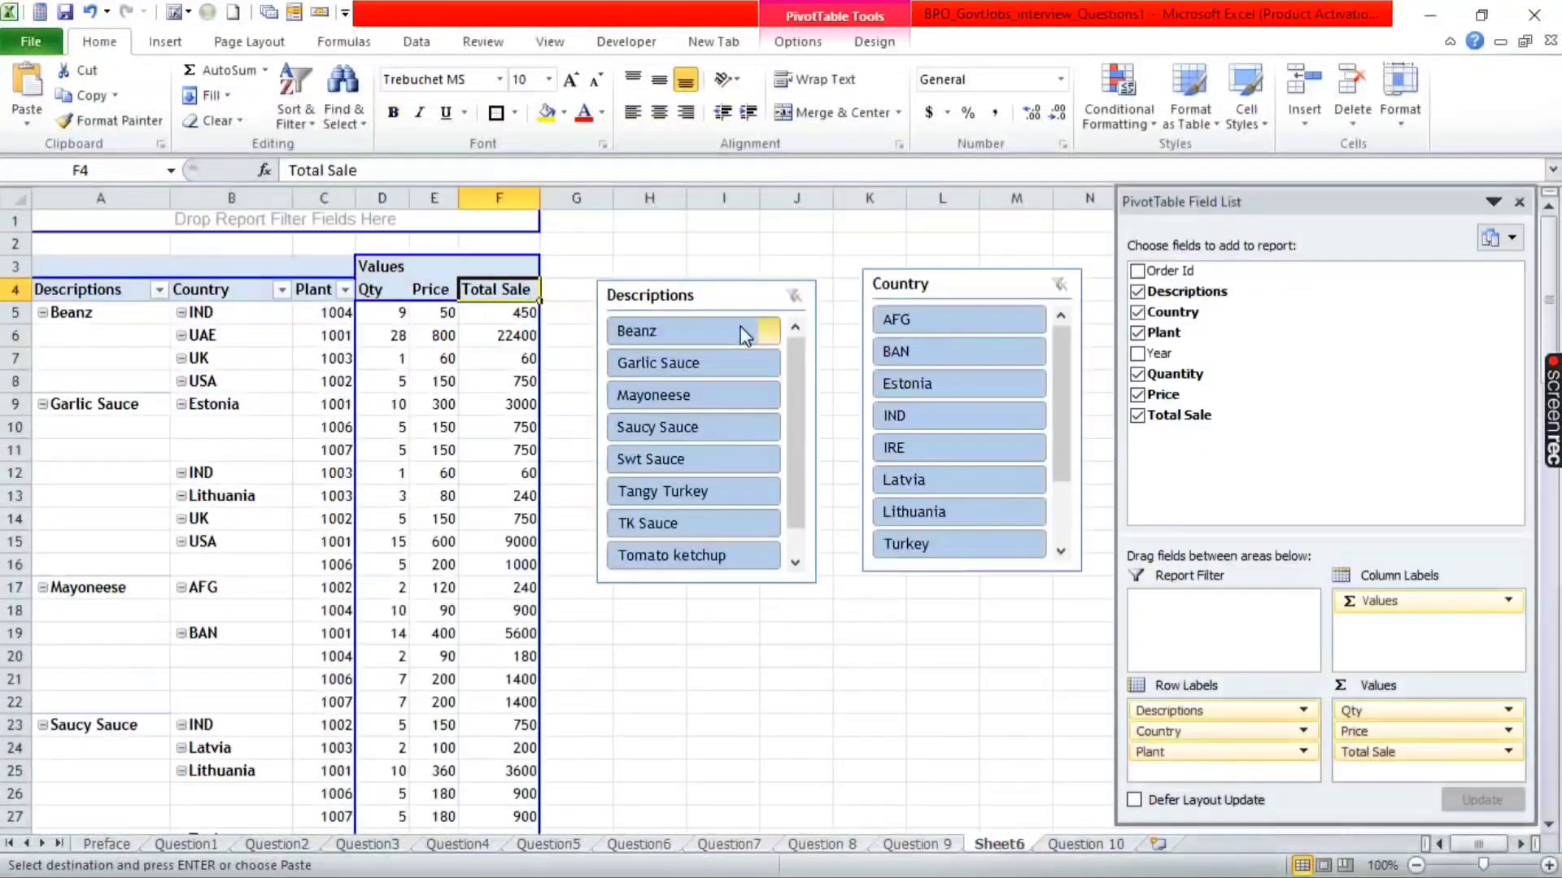
left_click(324, 357)
left_click(433, 358)
right_click(378, 327)
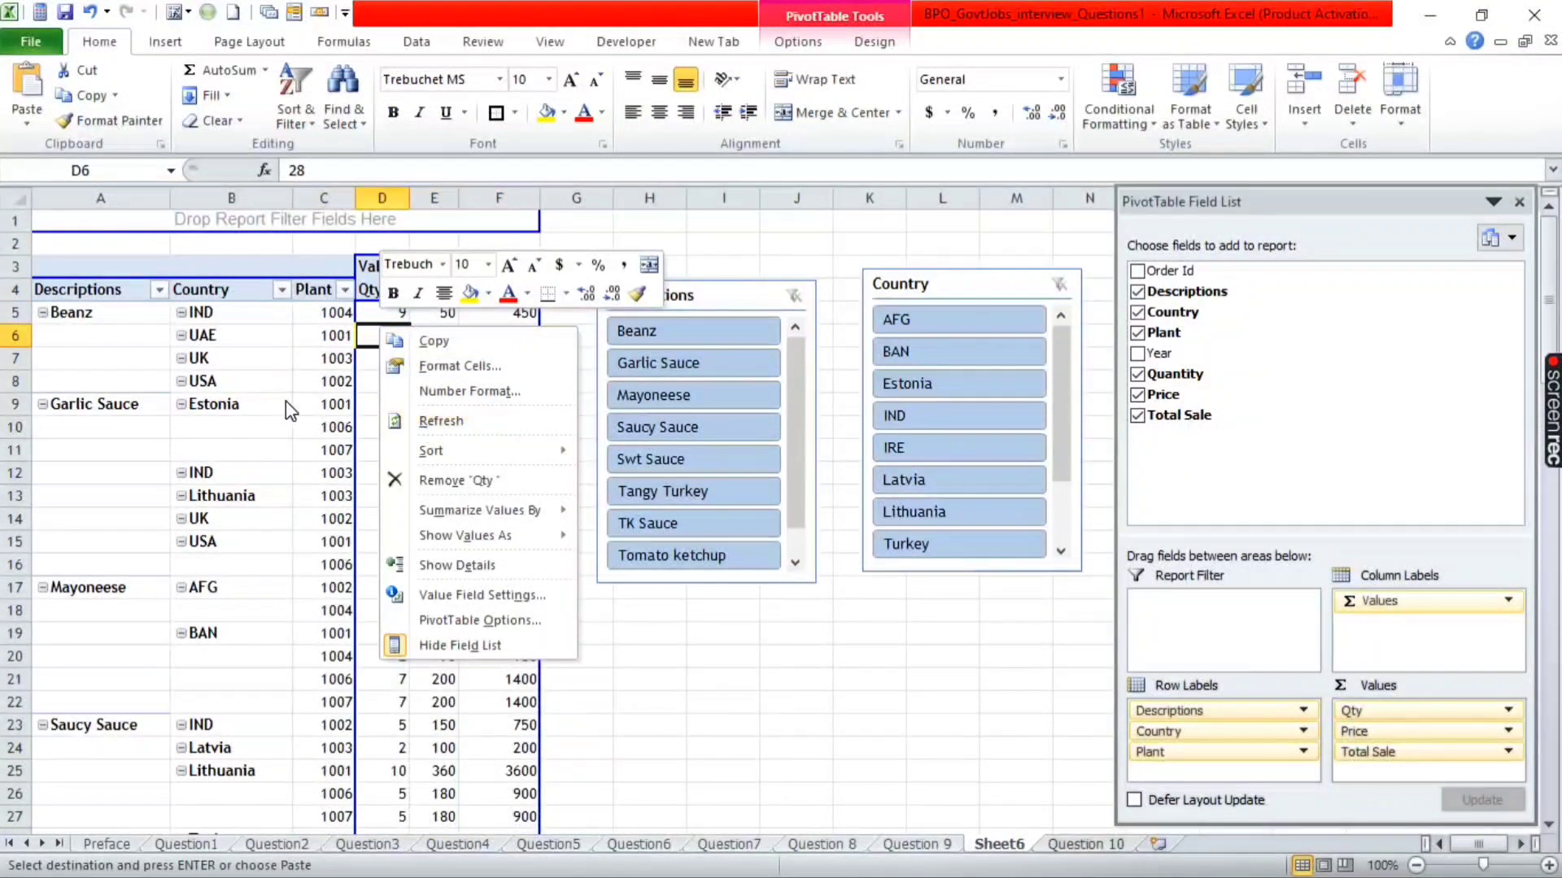
left_click(462, 428)
scroll(498, 505, "down", 11)
scroll(502, 506, "down", 3)
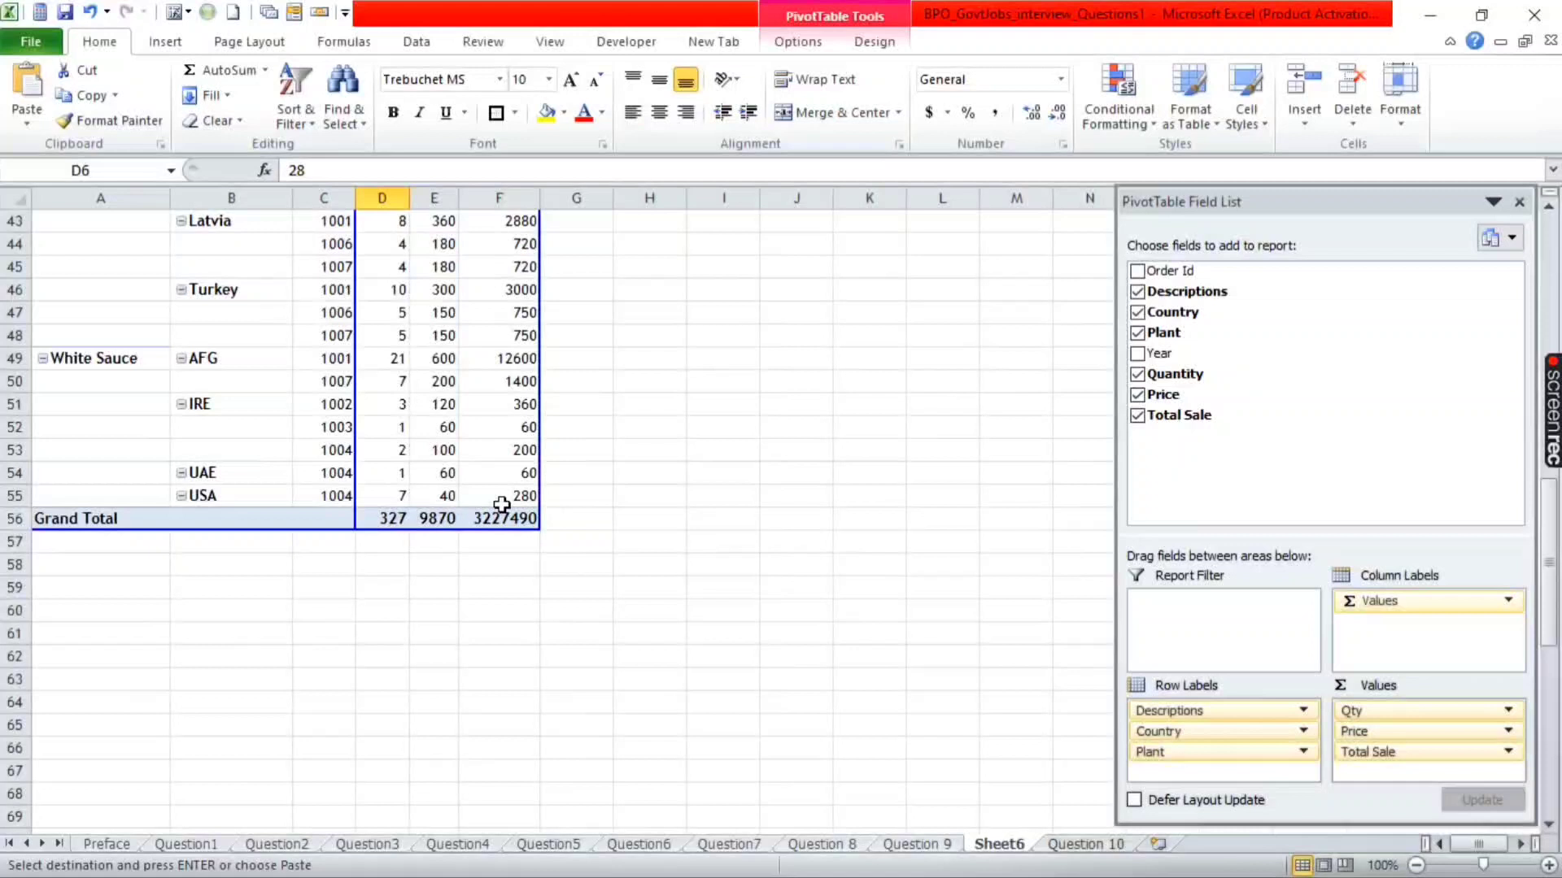
left_click(423, 521)
left_click(535, 524)
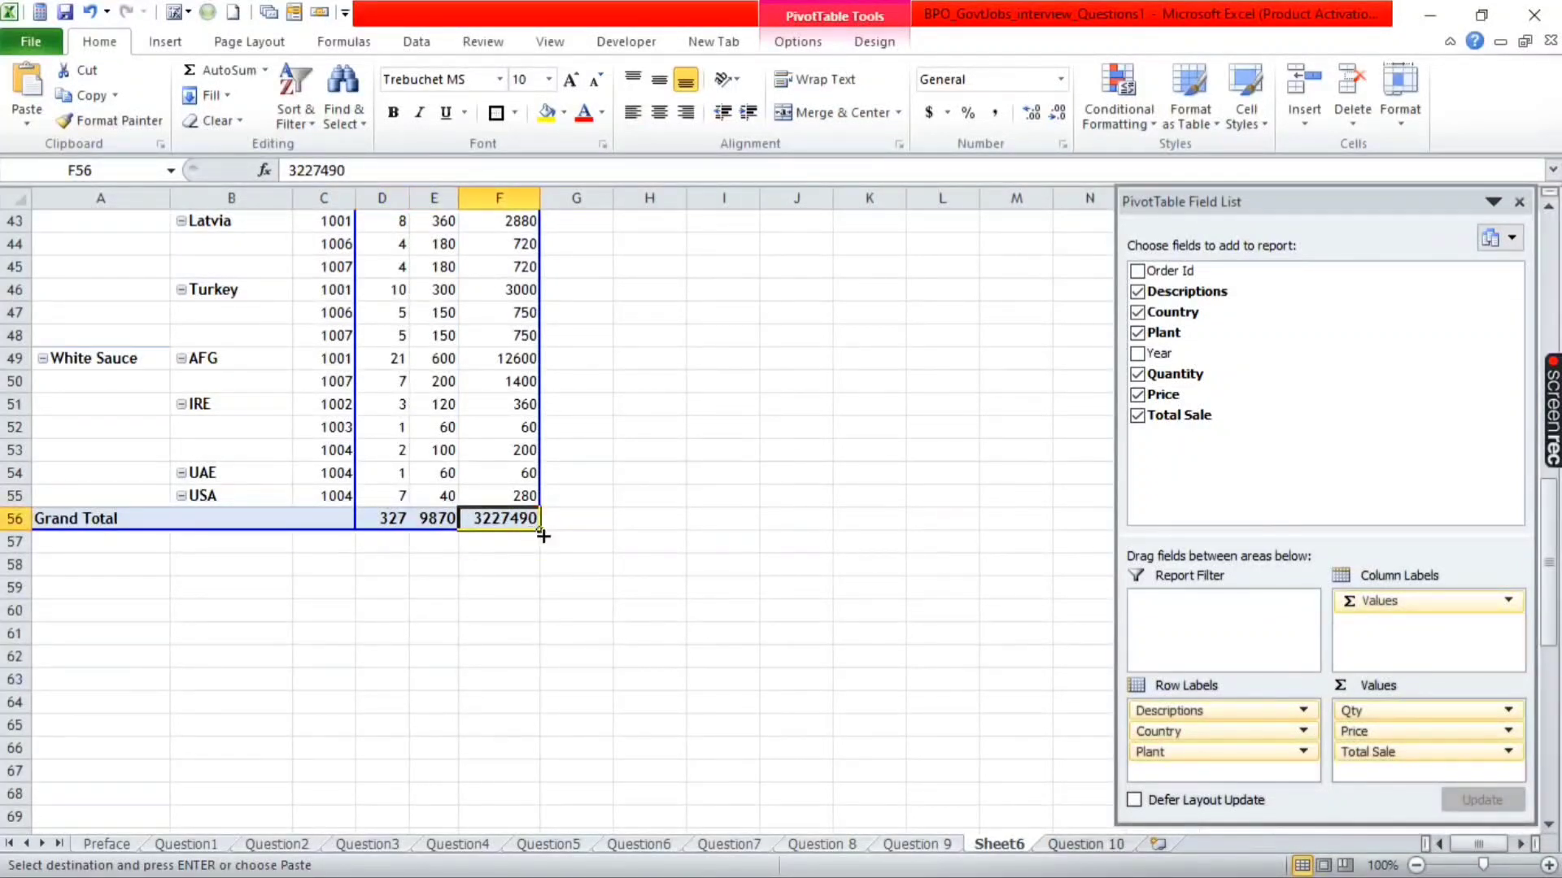
- Refresh again, confirm the Total Sale grand total of 3891460, and return to Question 10
right_click(482, 269)
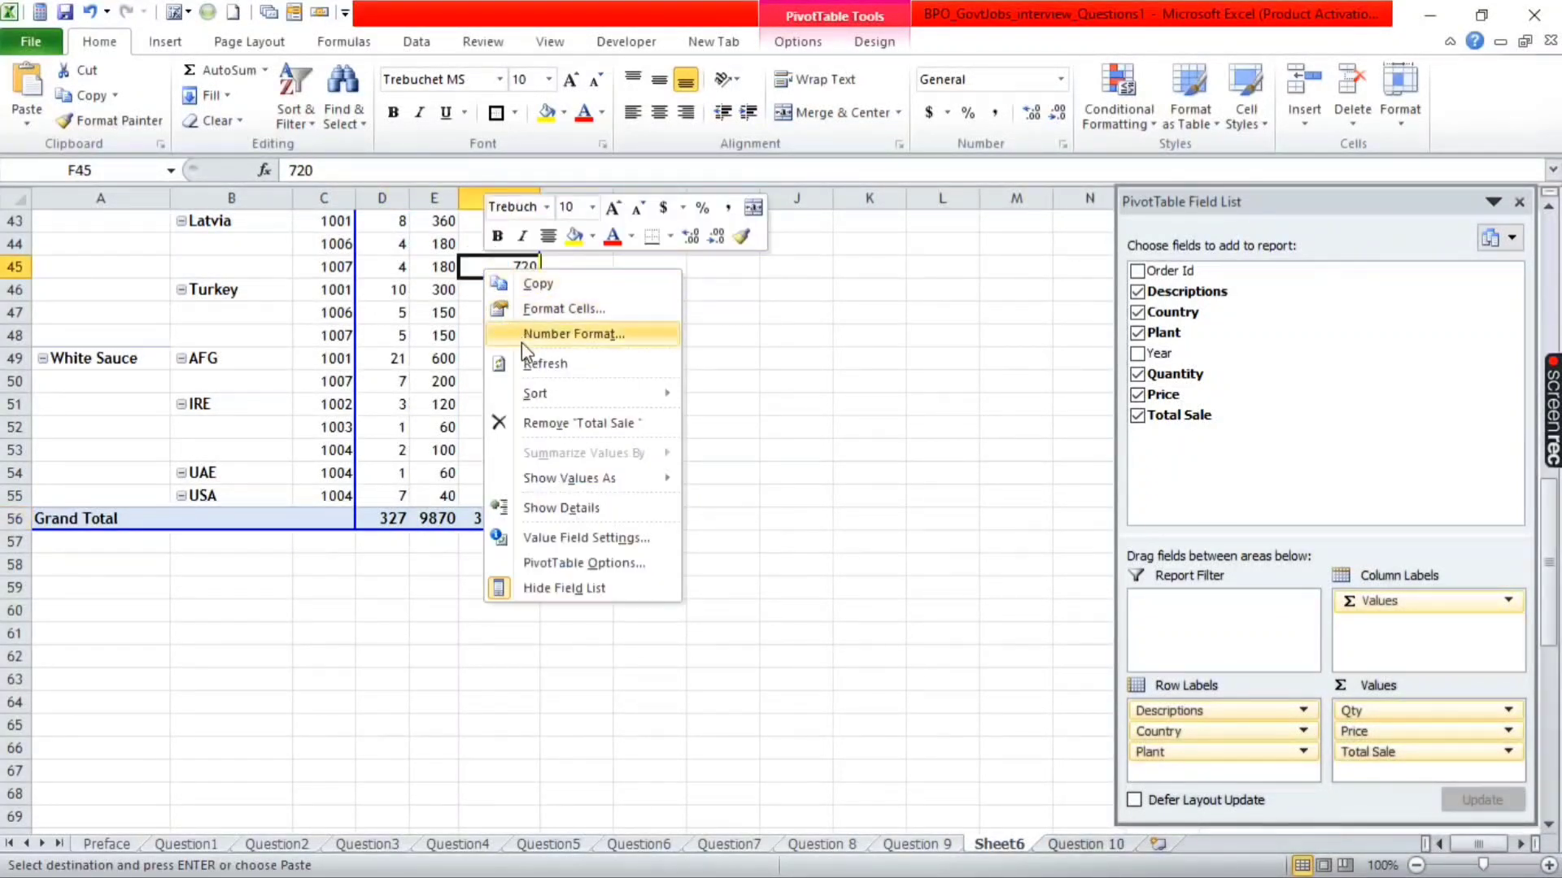
left_click(540, 365)
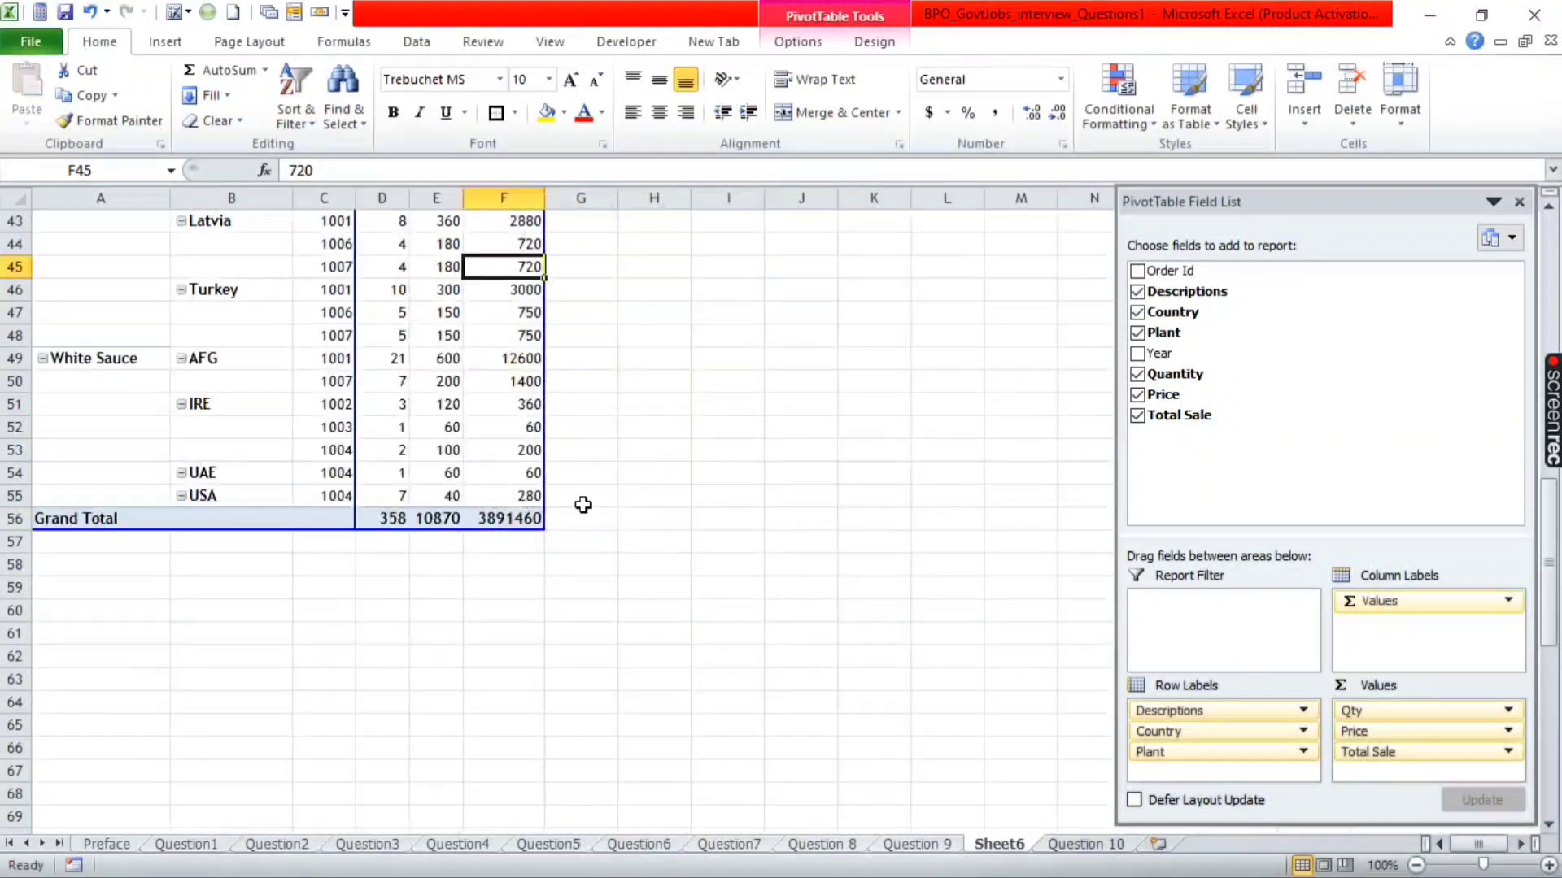
left_click(446, 528)
left_click(516, 526)
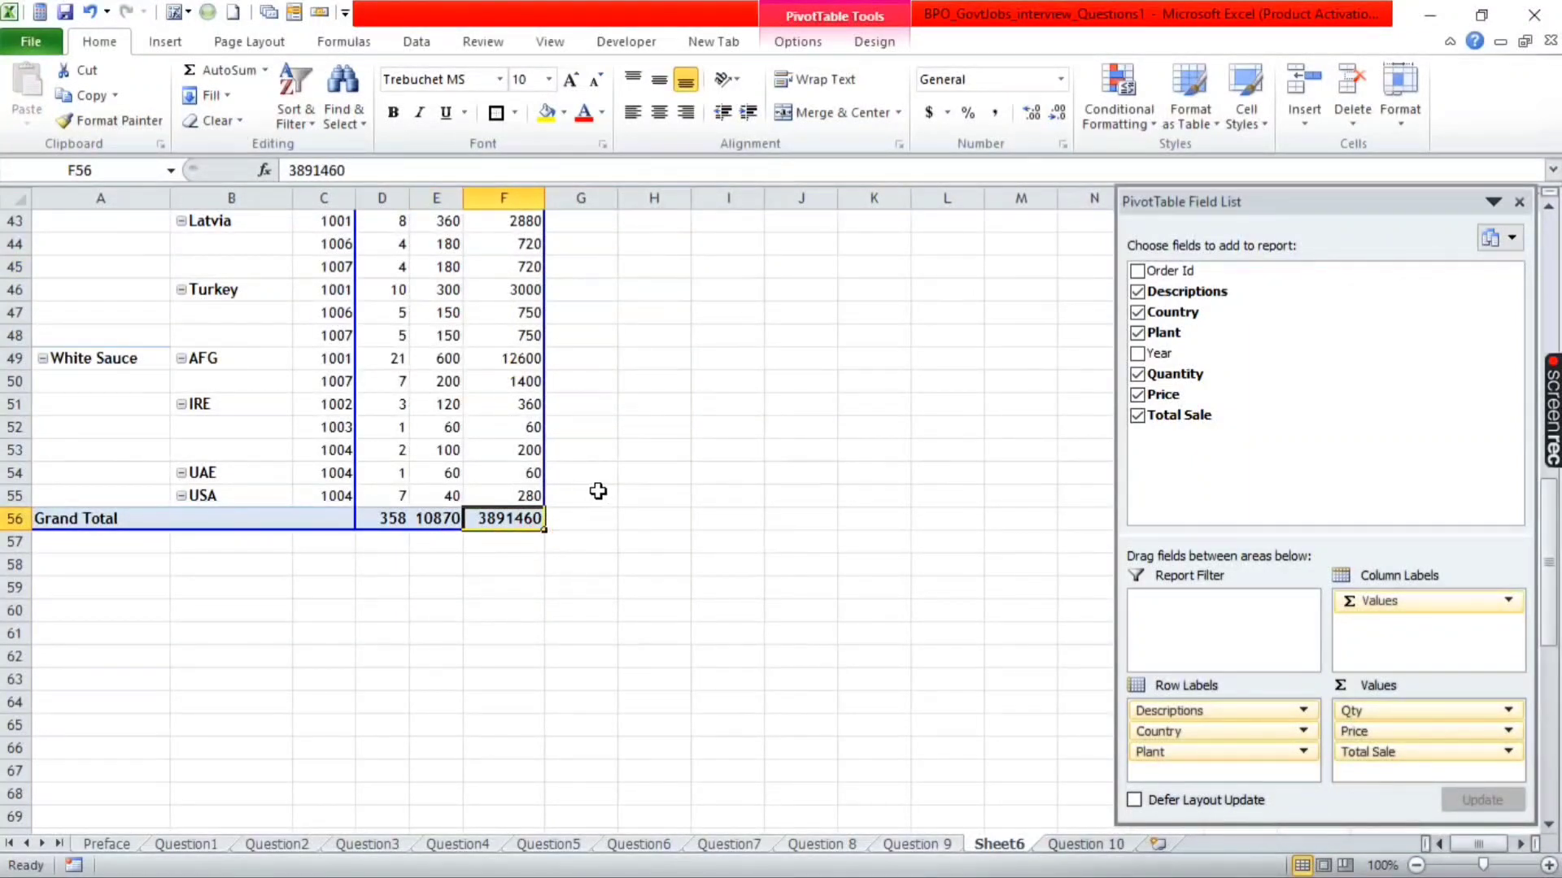
scroll(650, 490, "up", 1)
scroll(708, 488, "up", 9)
scroll(710, 490, "up", 4)
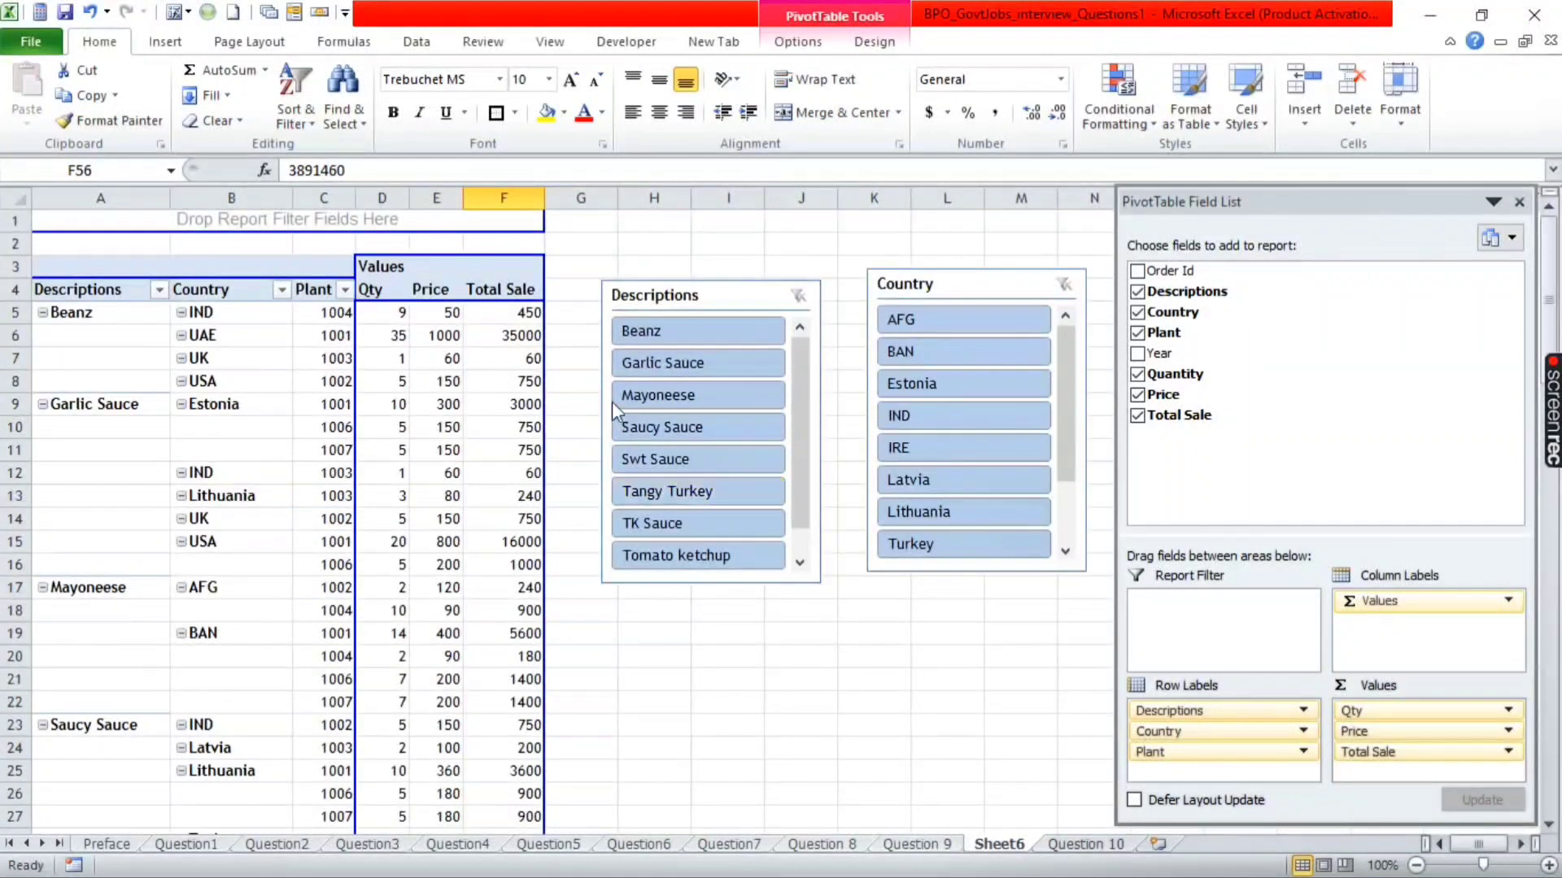
left_click(490, 365)
key("ctrl+Page_Down")
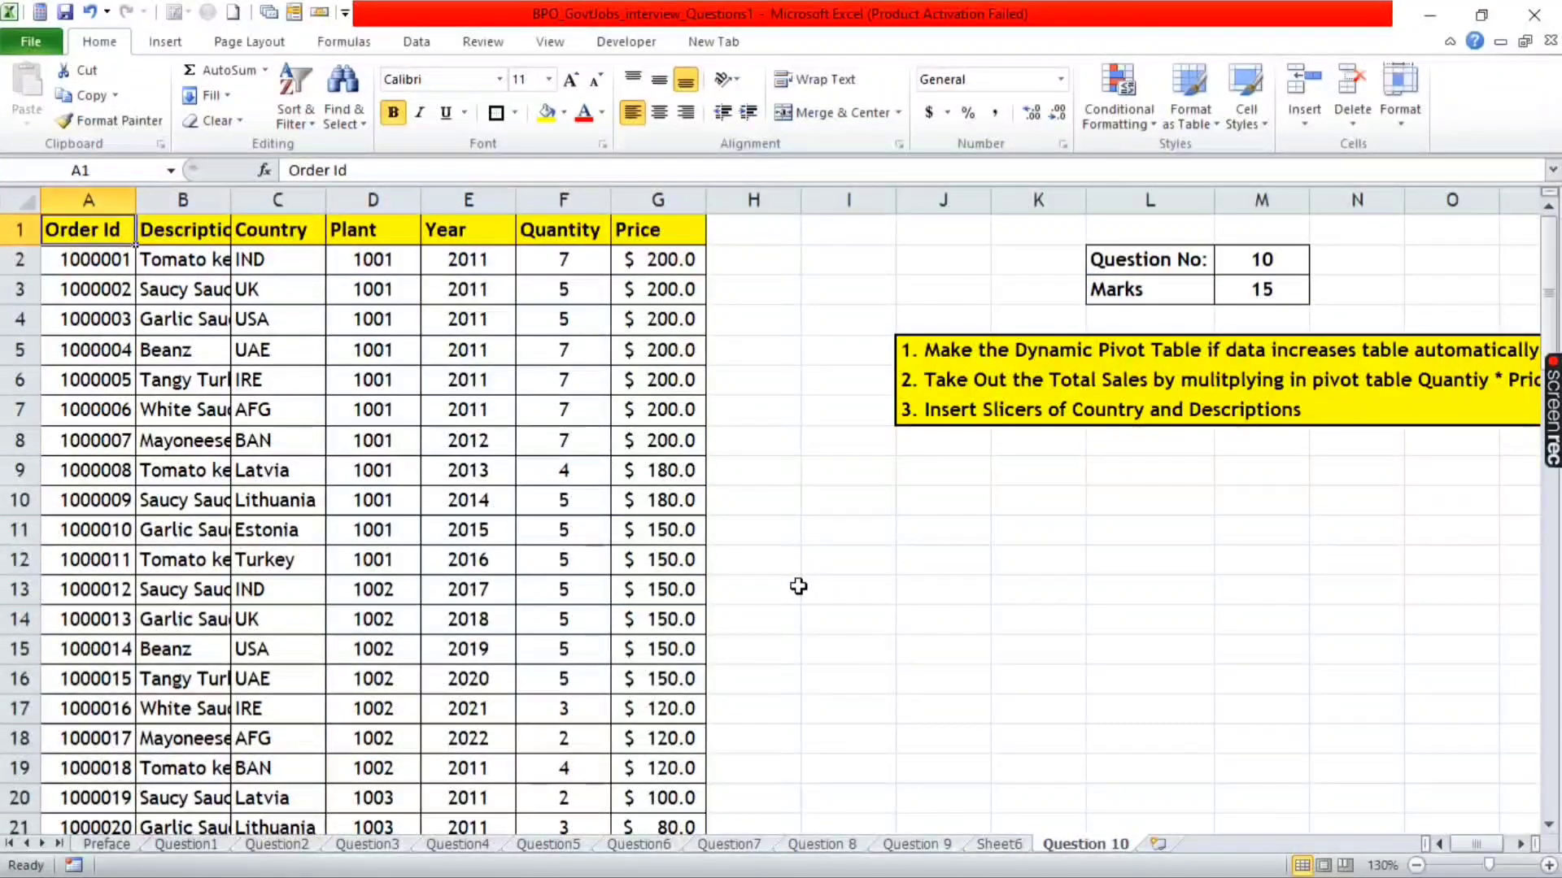
- Browse from Question1 through the question sheets and settle on Question4, showing Samsung's Uk Quantity of 156
left_click(177, 846)
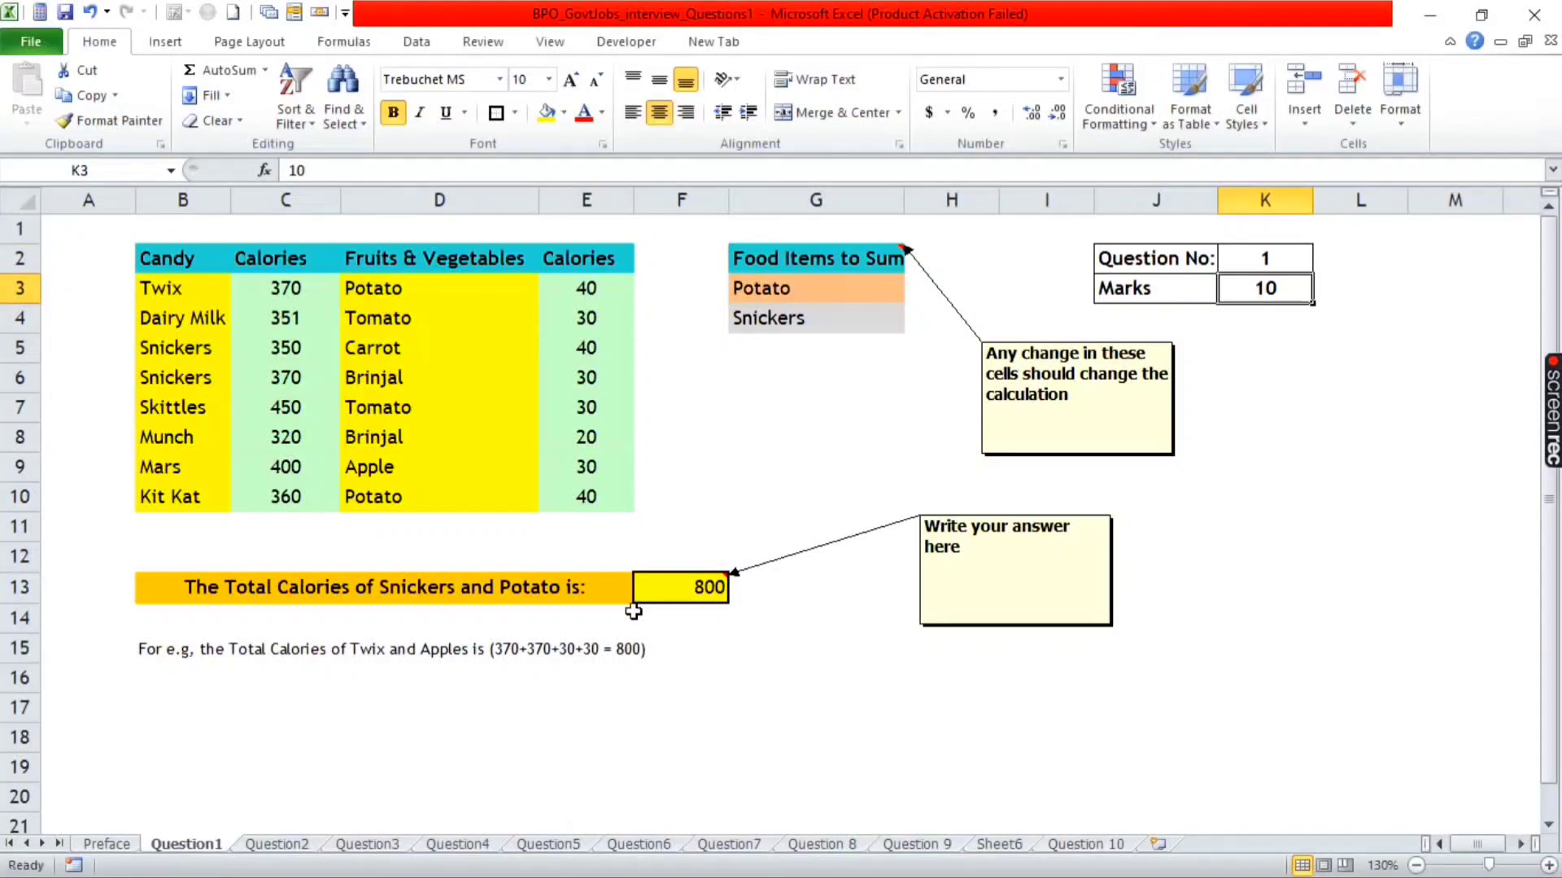
key("ctrl+Page_Down")
key("ctrl+Page_Down")
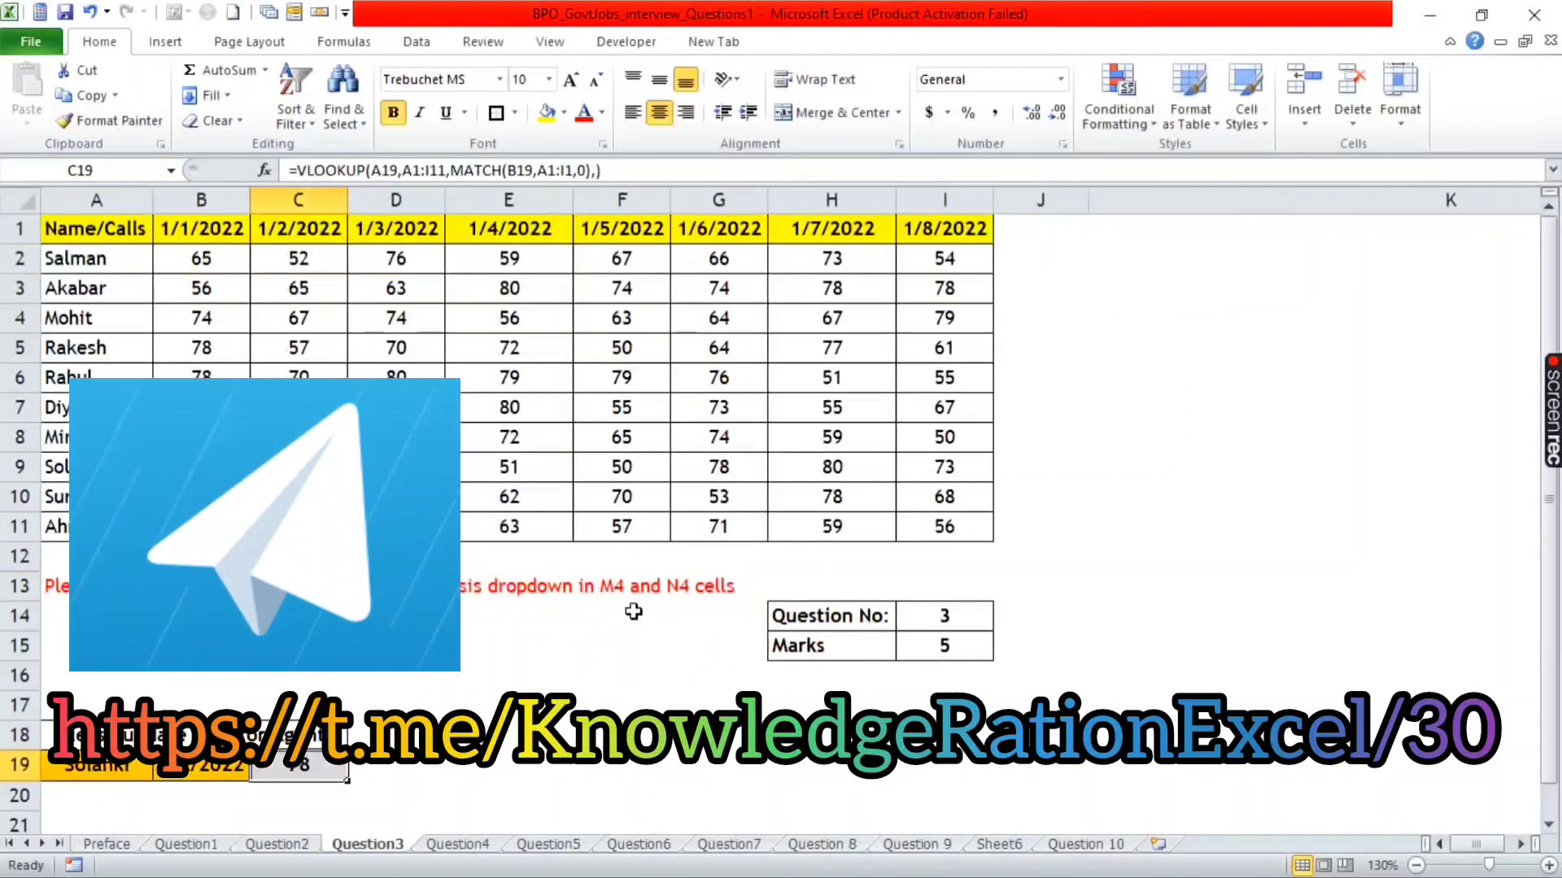
key("ctrl+Page_Down")
key("ctrl+Page_Down")
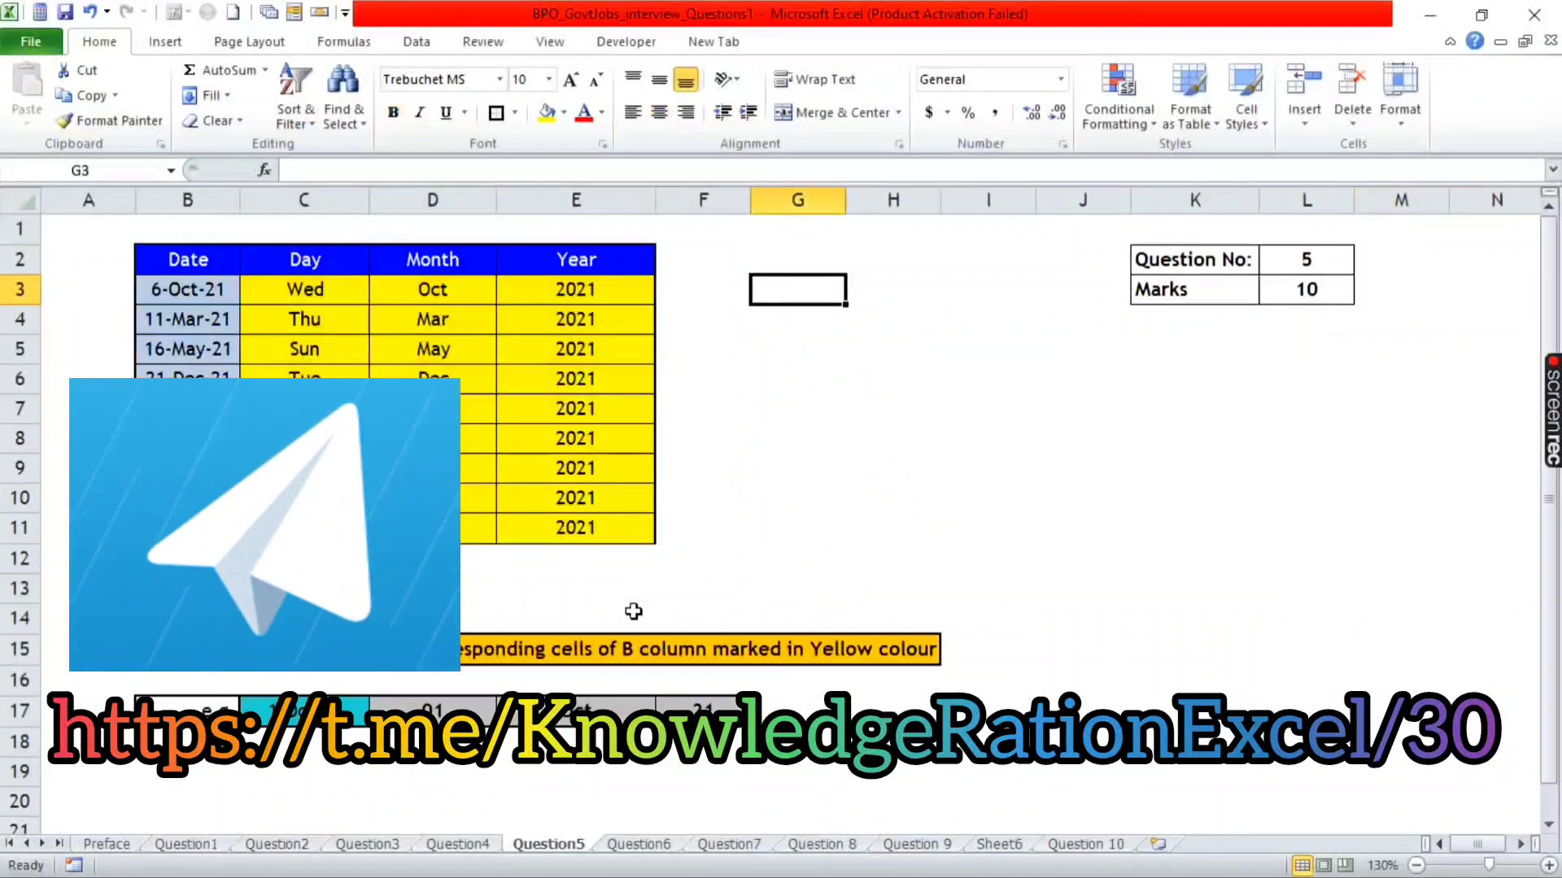
key("ctrl+Page_Down")
key("ctrl+Page_Down")
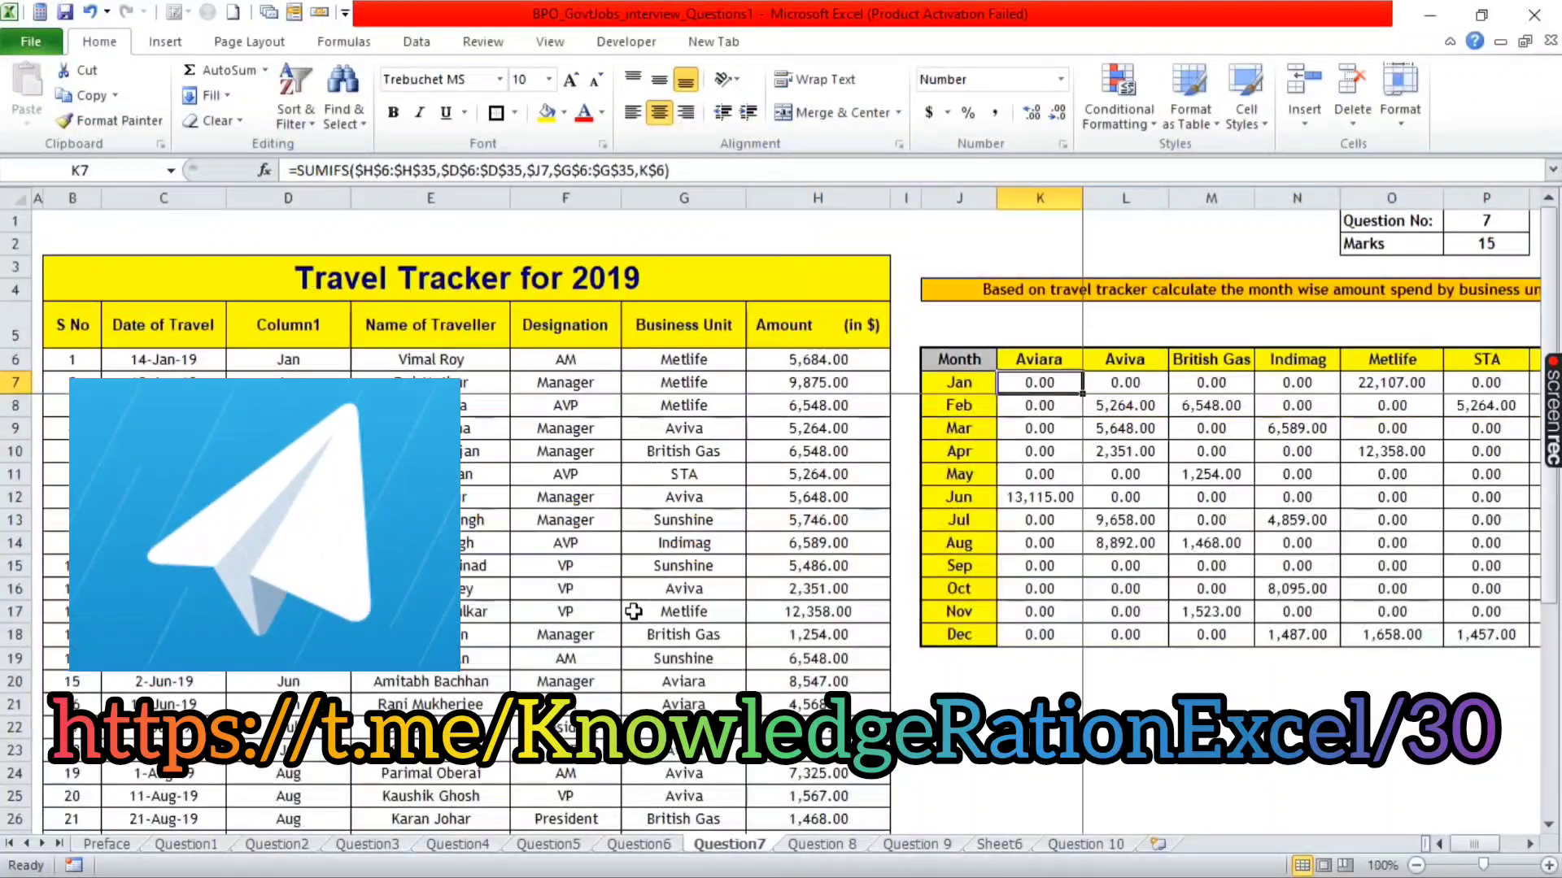
key("ctrl+Page_Down")
key("ctrl+Page_Down")
key("ctrl+Page_Down")
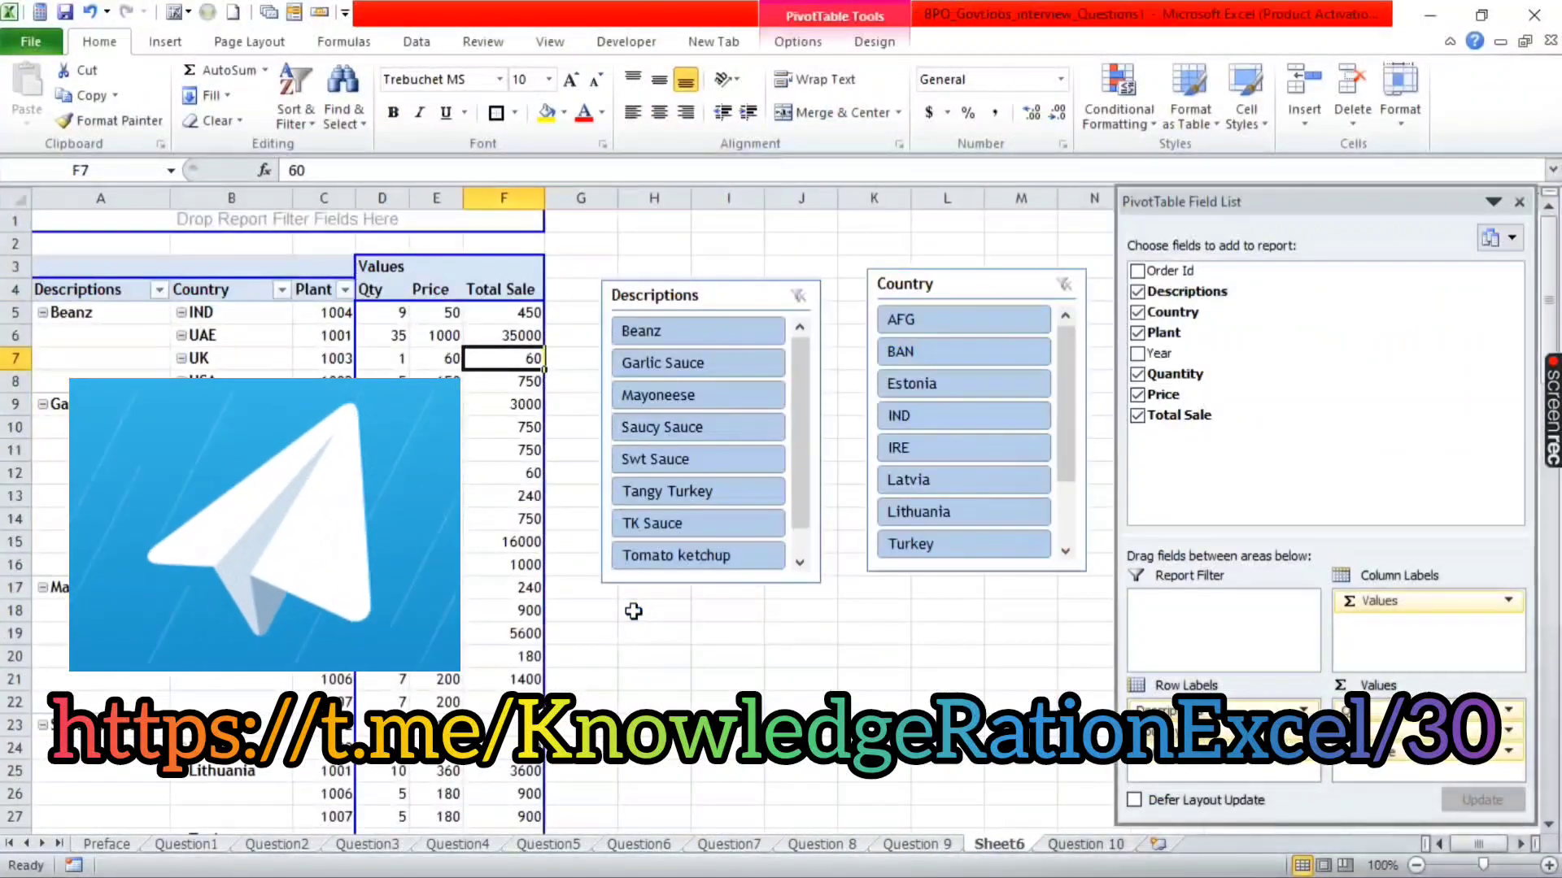
key("ctrl+Page_Up")
key("ctrl+Page_Up")
key("ctrl+Page_Up")
key("ctrl+Page_Up")
key("ctrl+Page_Up")
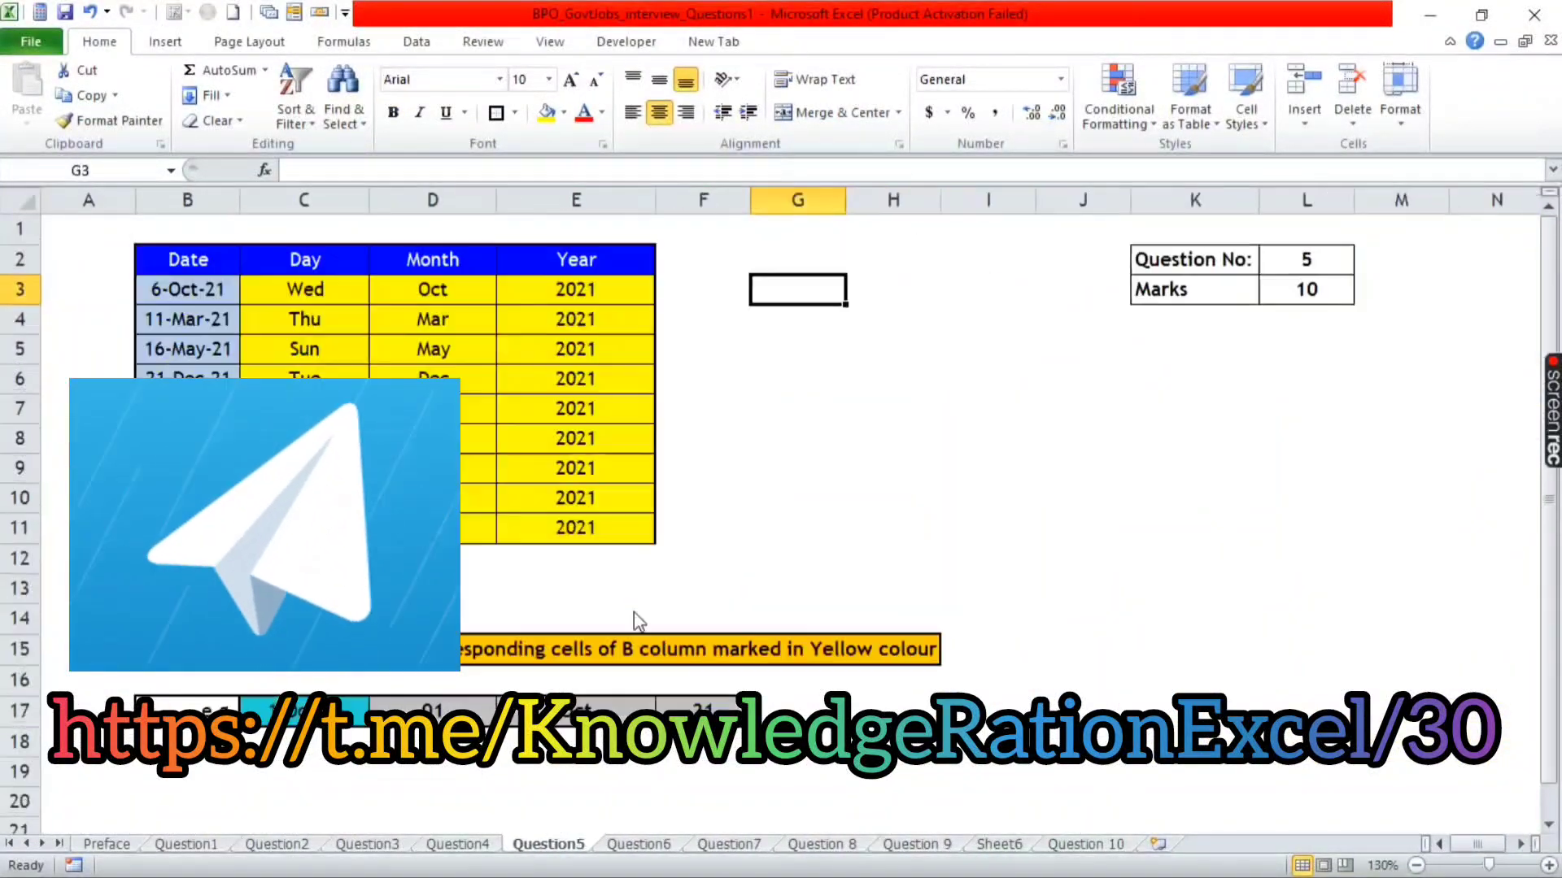
key("ctrl+Page_Up")
key("ctrl+Page_Up")
key("ctrl+Page_Up")
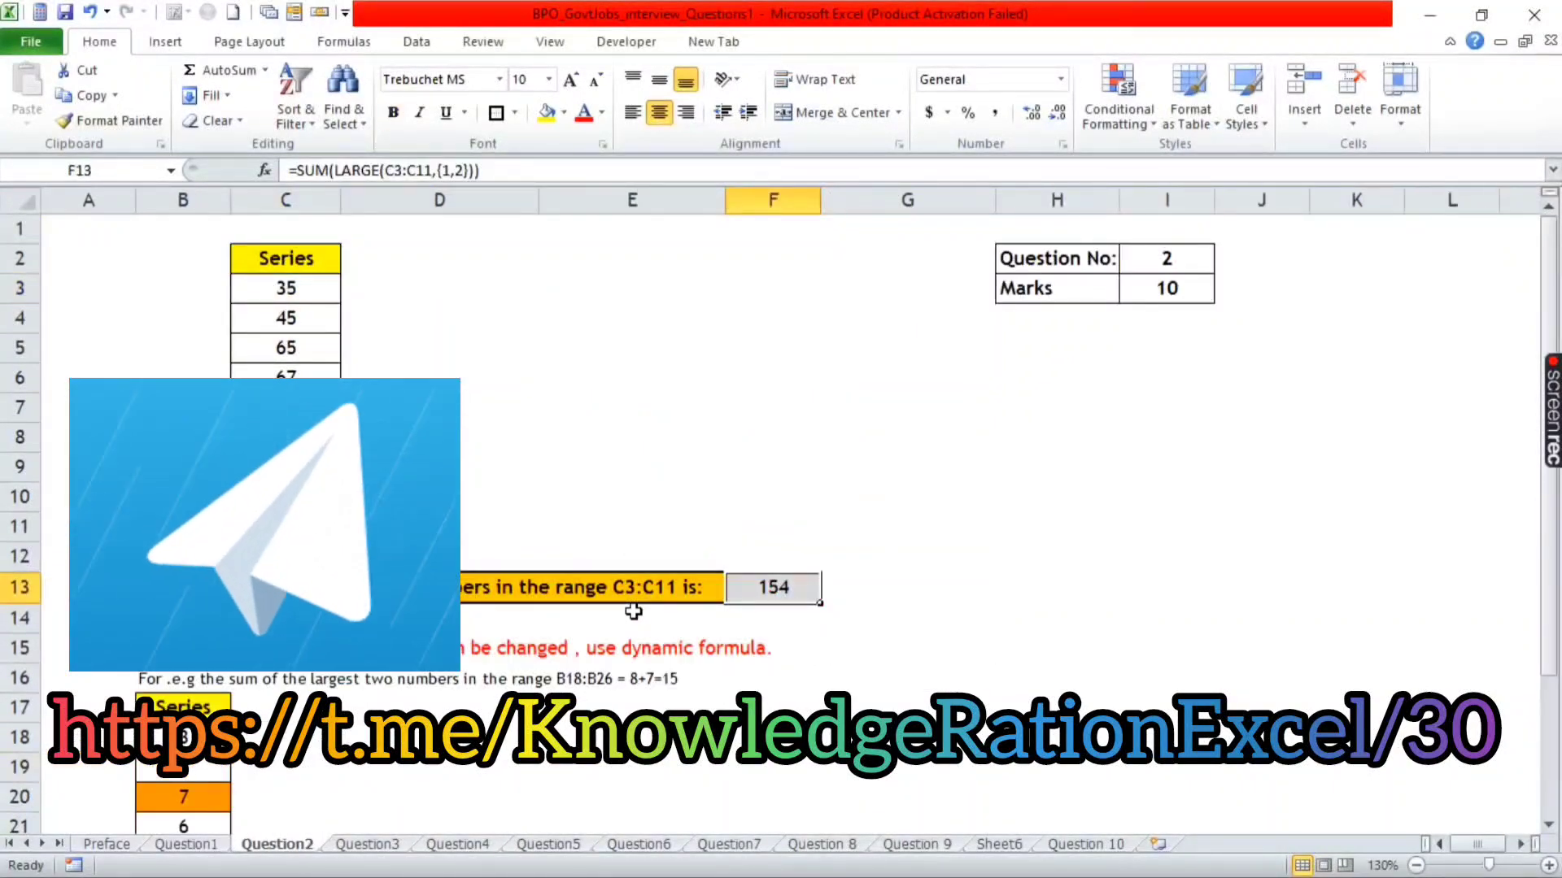
key("ctrl+Page_Up")
key("ctrl+Page_Up")
key("ctrl+Page_Down")
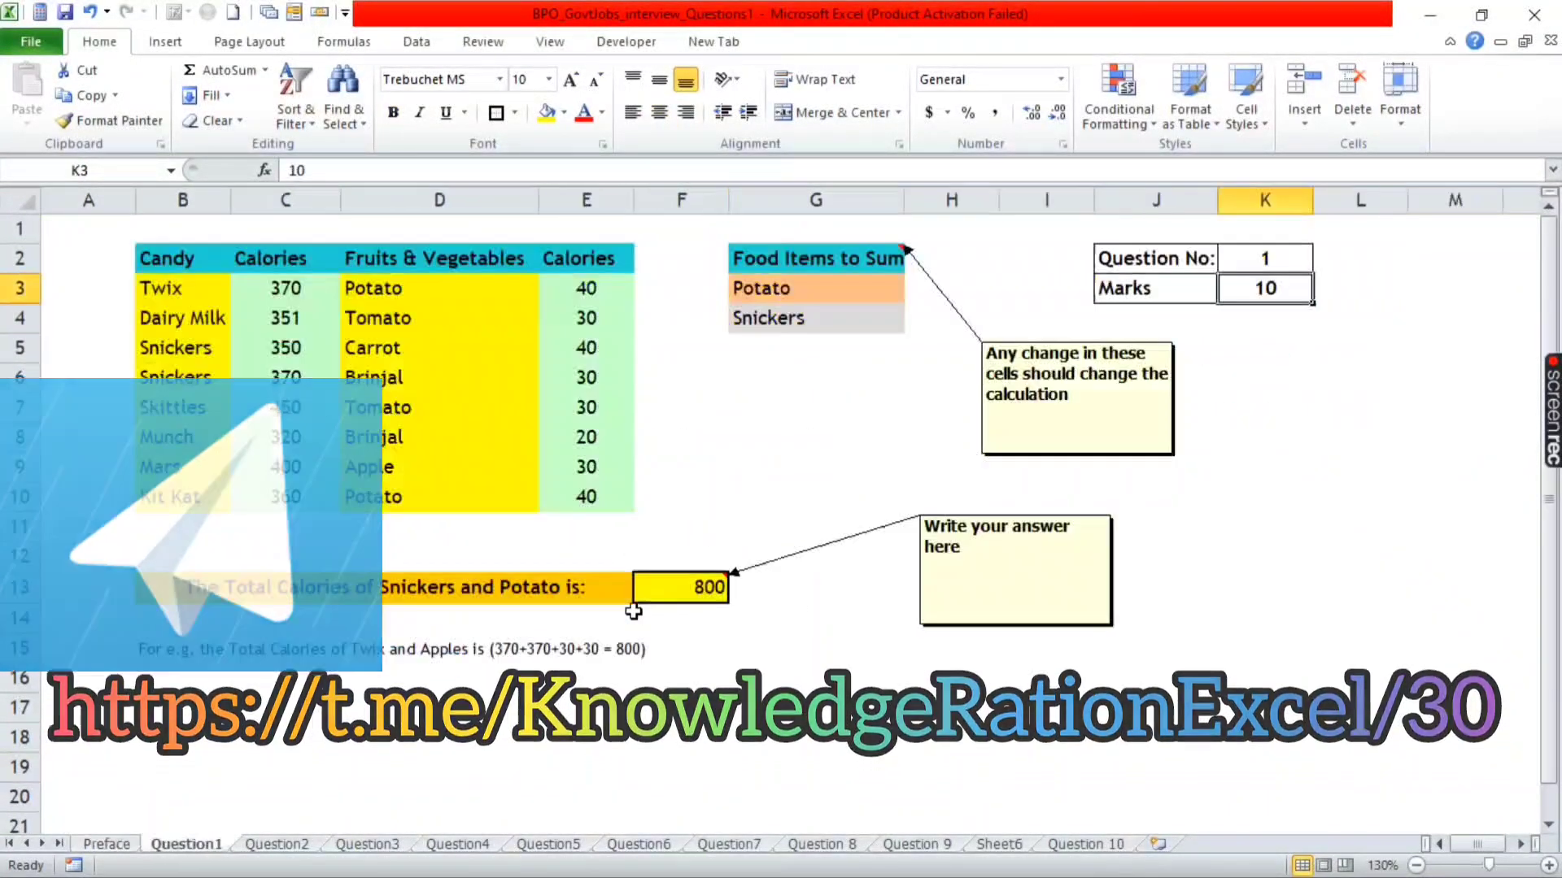
key("ctrl+Page_Down")
key("ctrl+Page_Down")
key("ctrl+Page_Down")
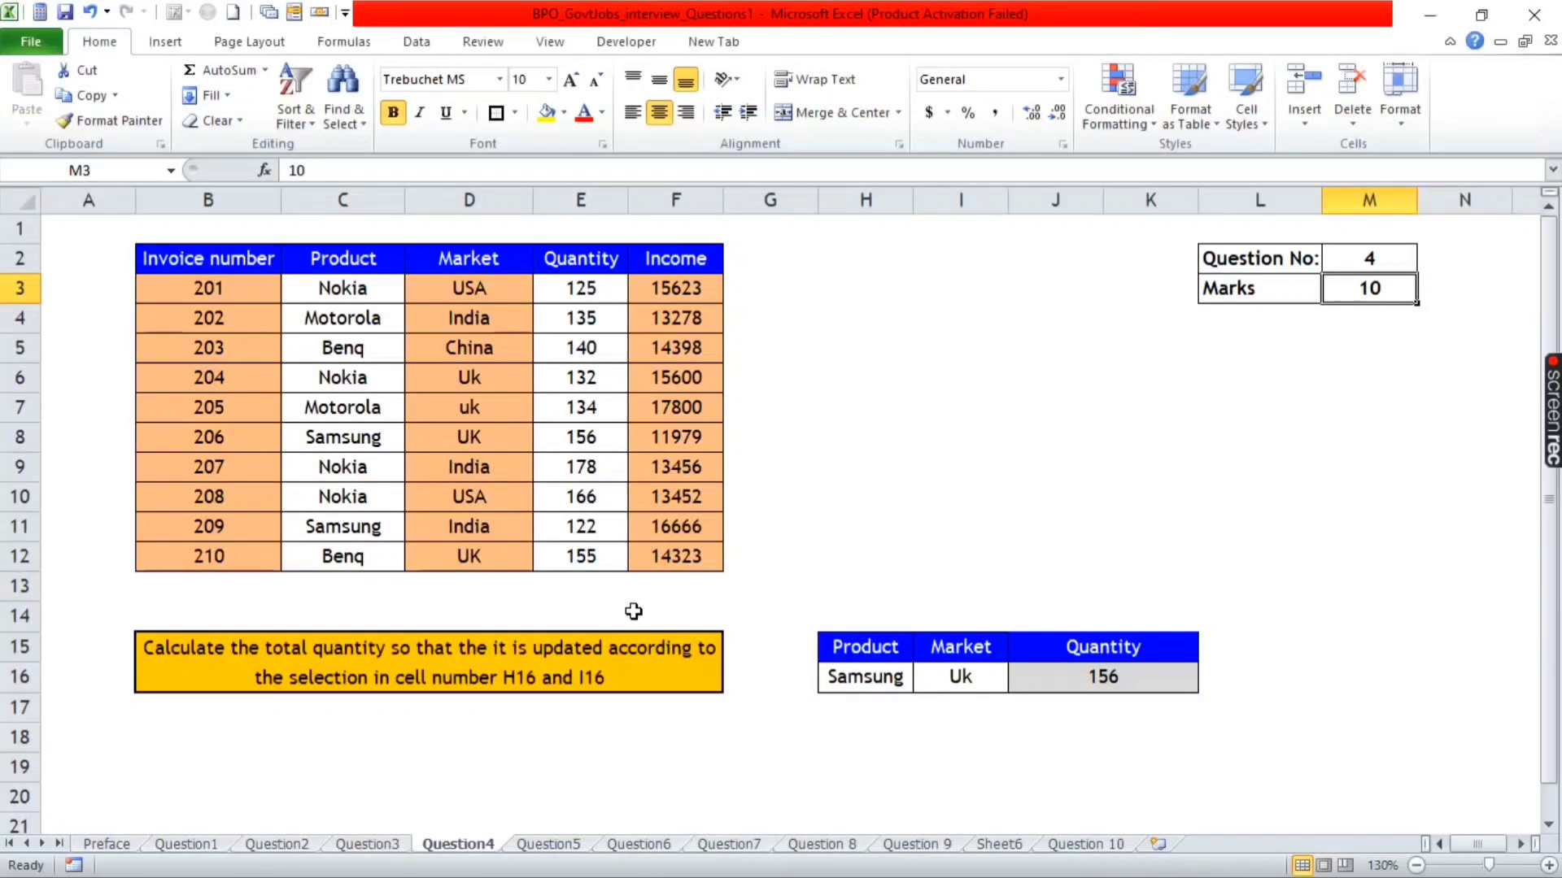